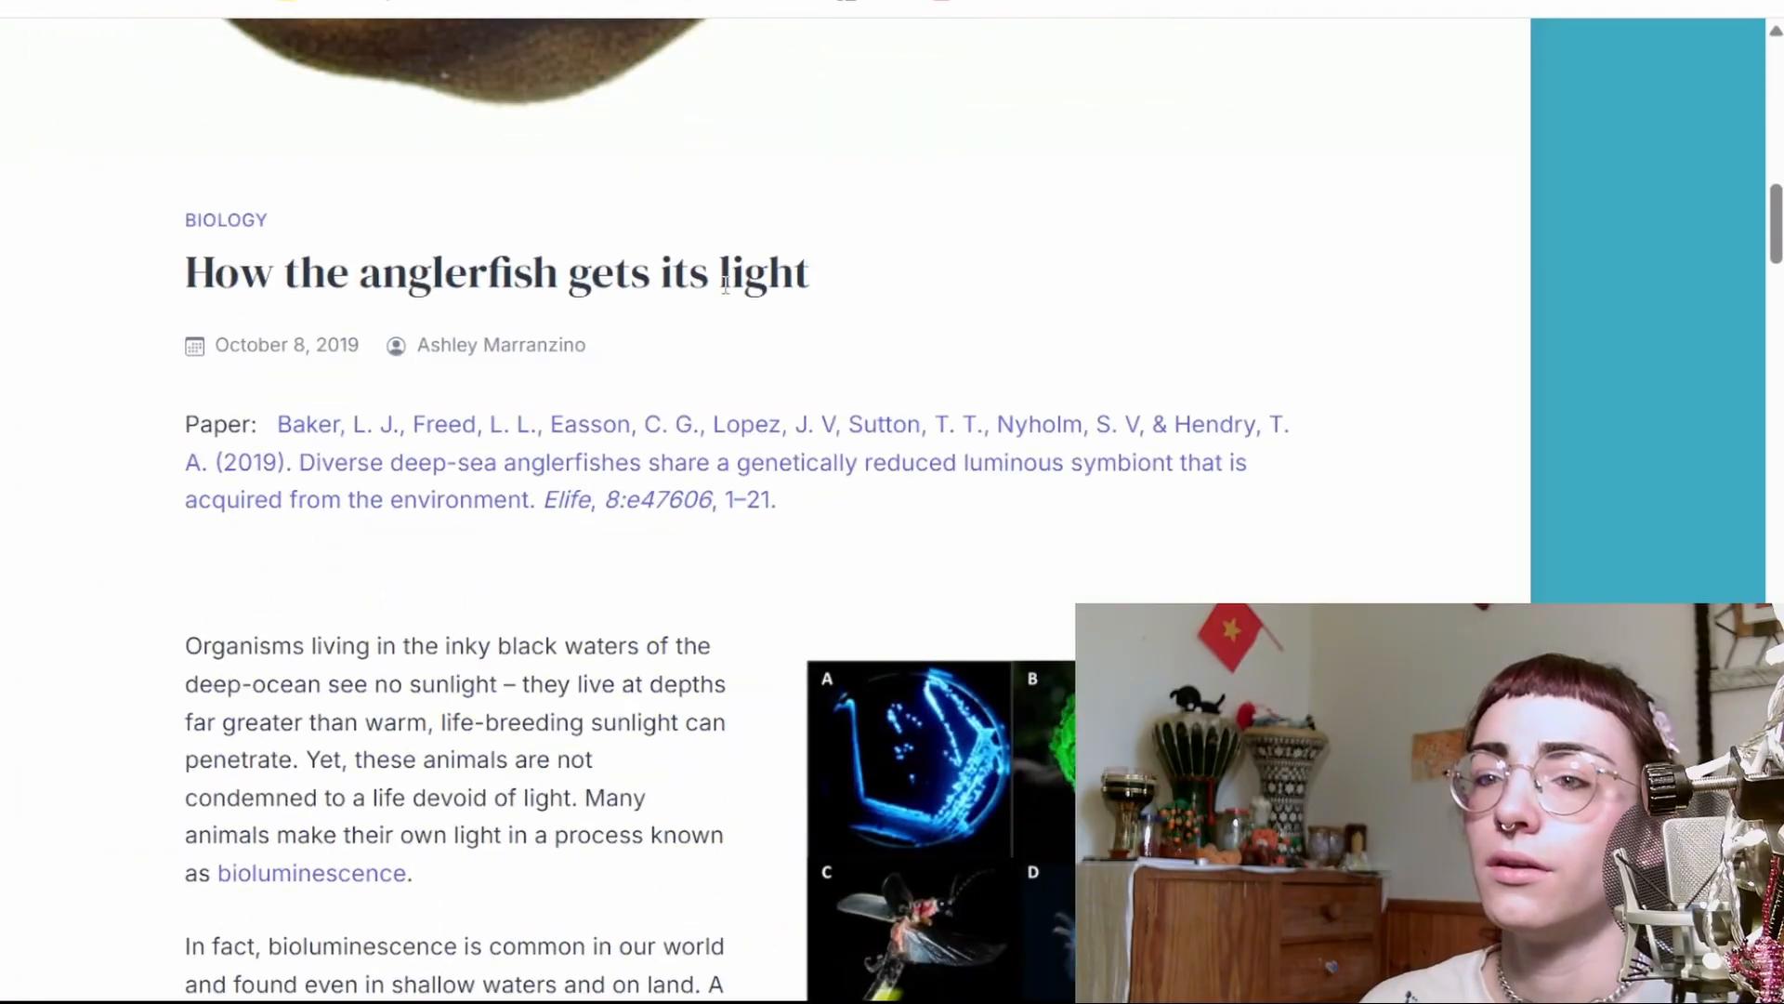
Look through the anglerfish article and image results, previewing the Shape of Life picture and the YouTube "ACTUAL SIZE" result
scroll(726, 286, down, 4)
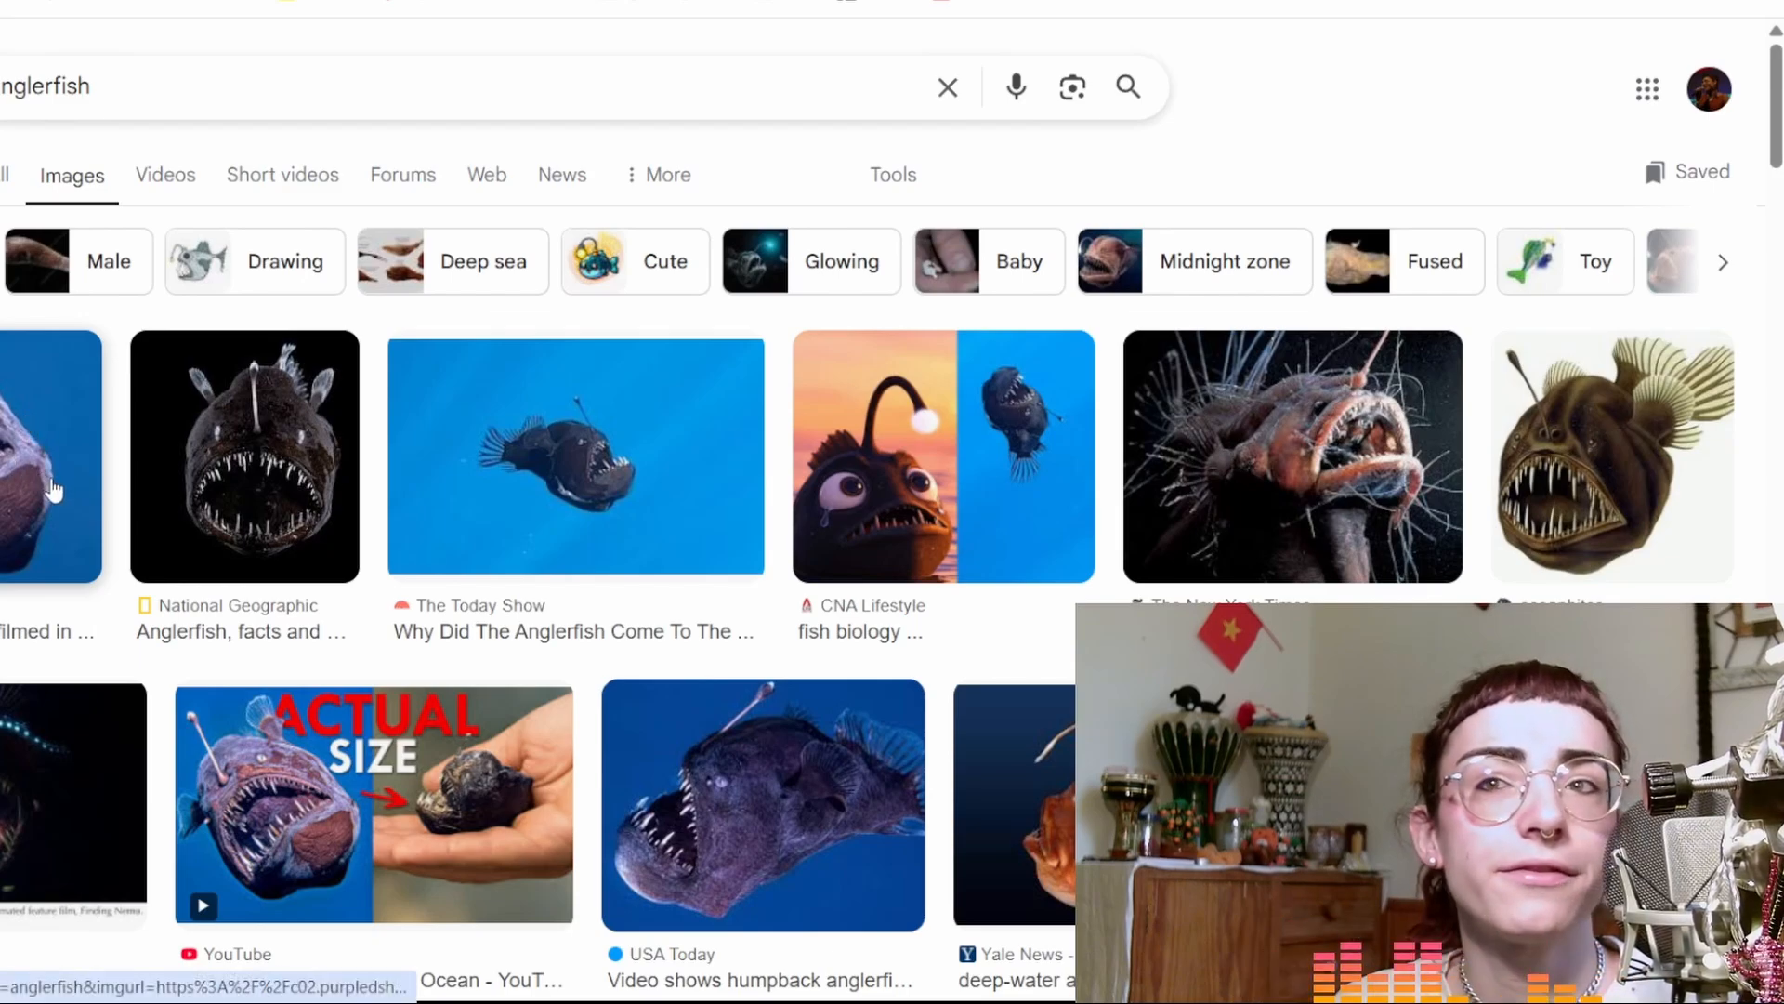
click(70, 799)
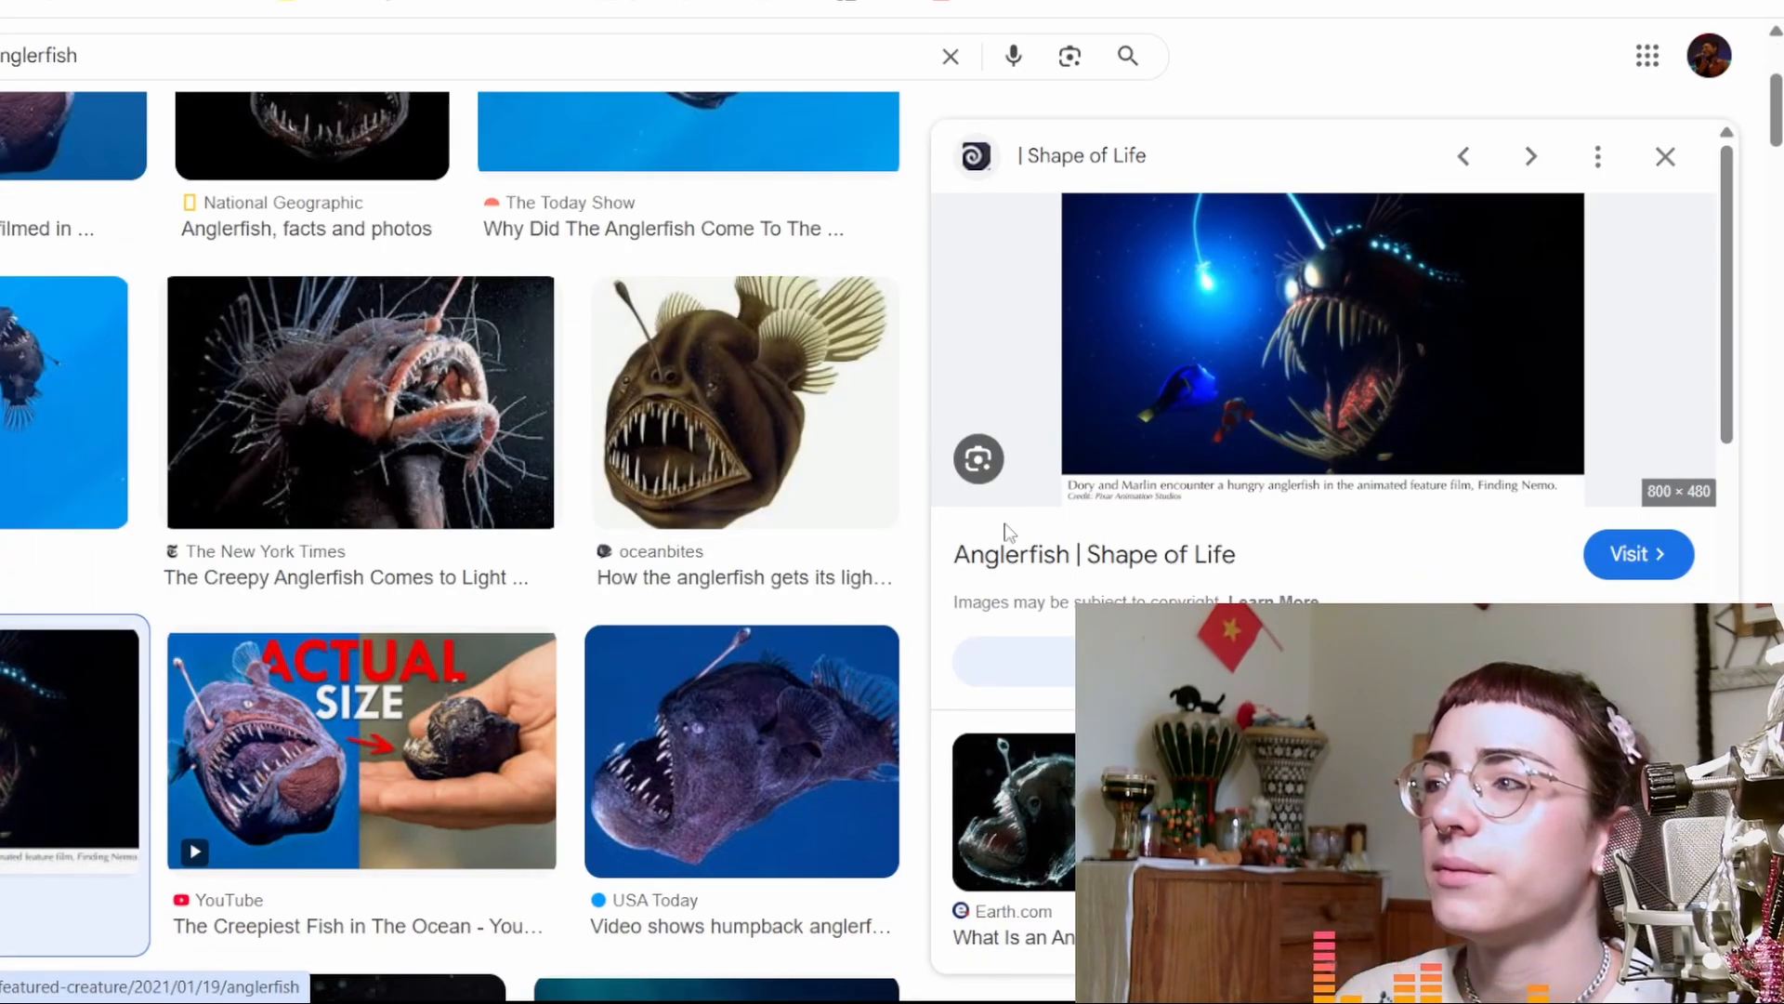
click(500, 753)
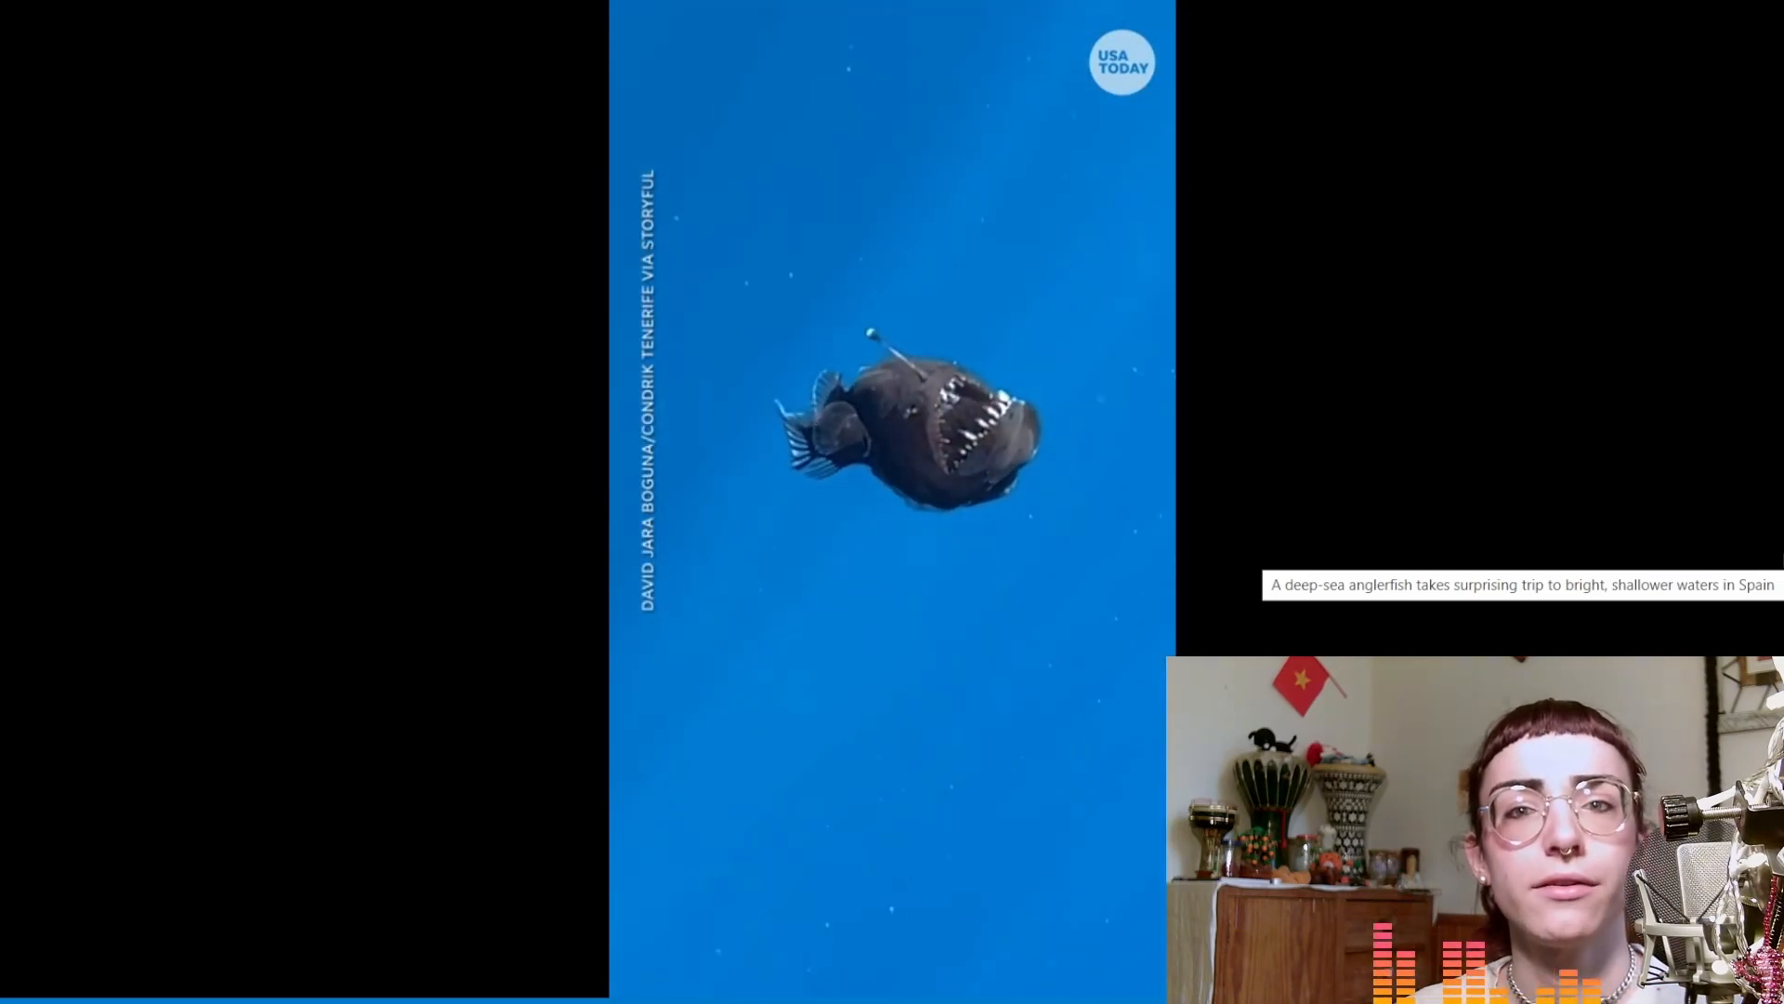
mouse_move(1725, 346)
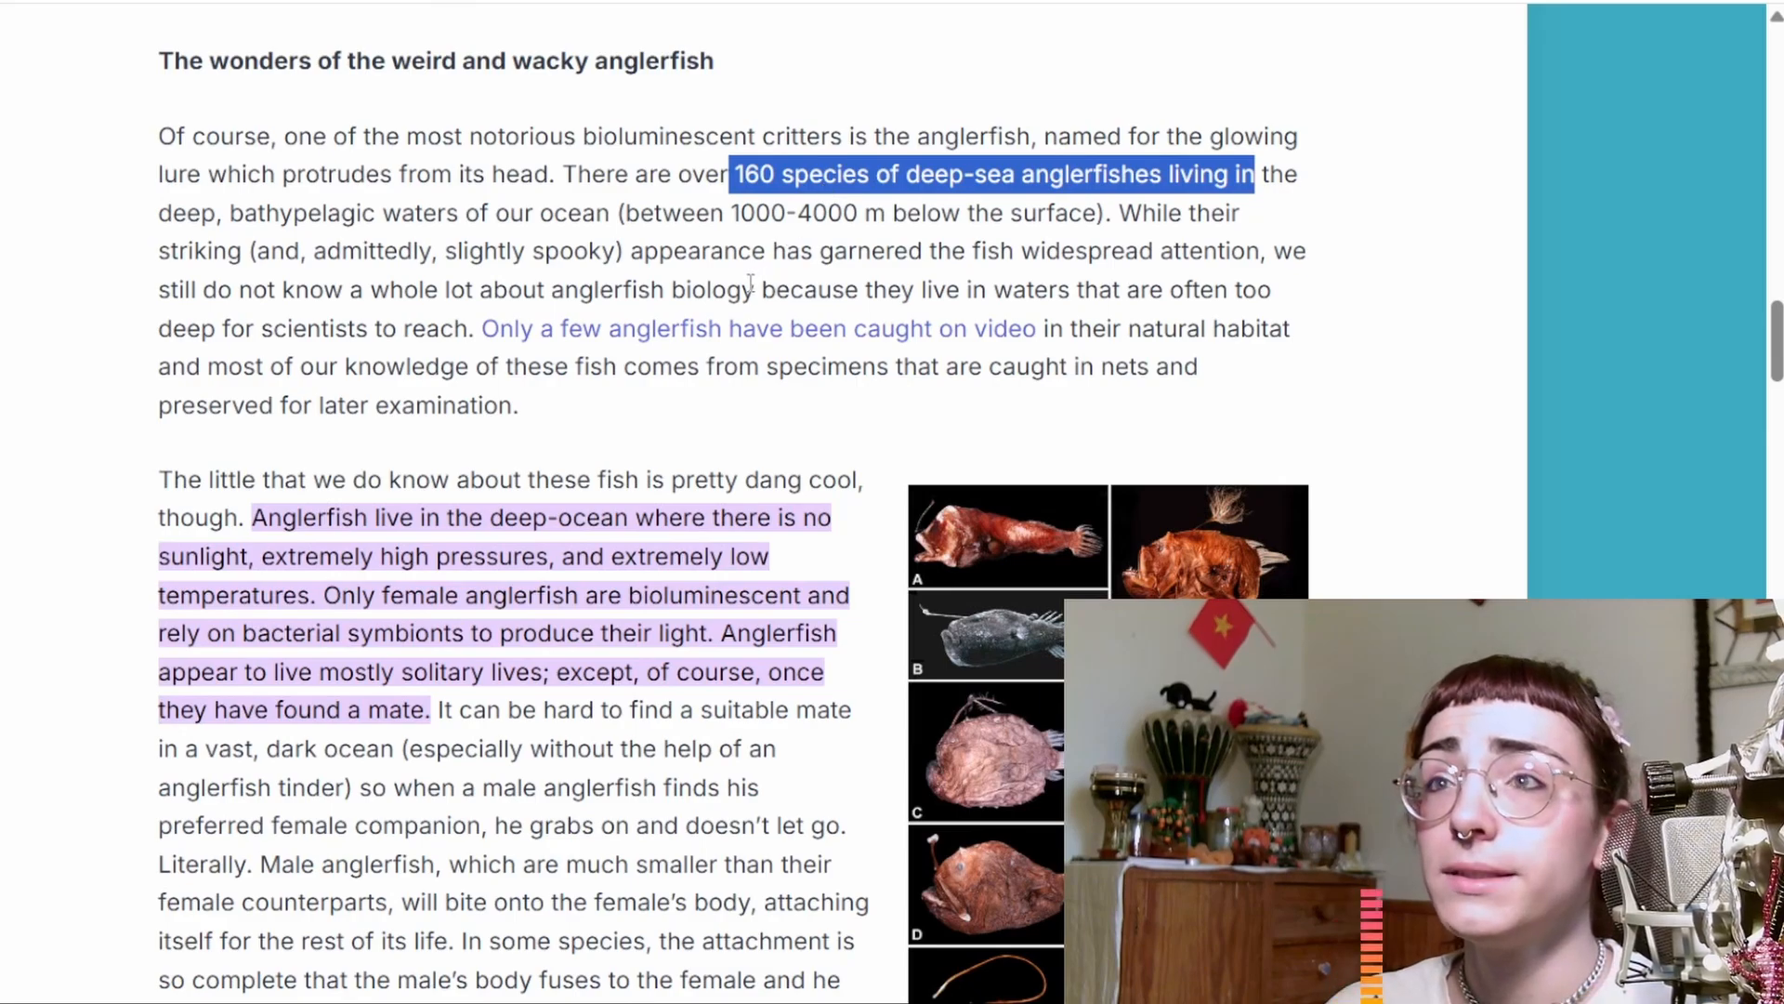
Read the article's passages on the anglerfish's deep-water habitat, bacterial symbionts and solitary life, highlighting key phrases
drag(924, 289, 482, 331)
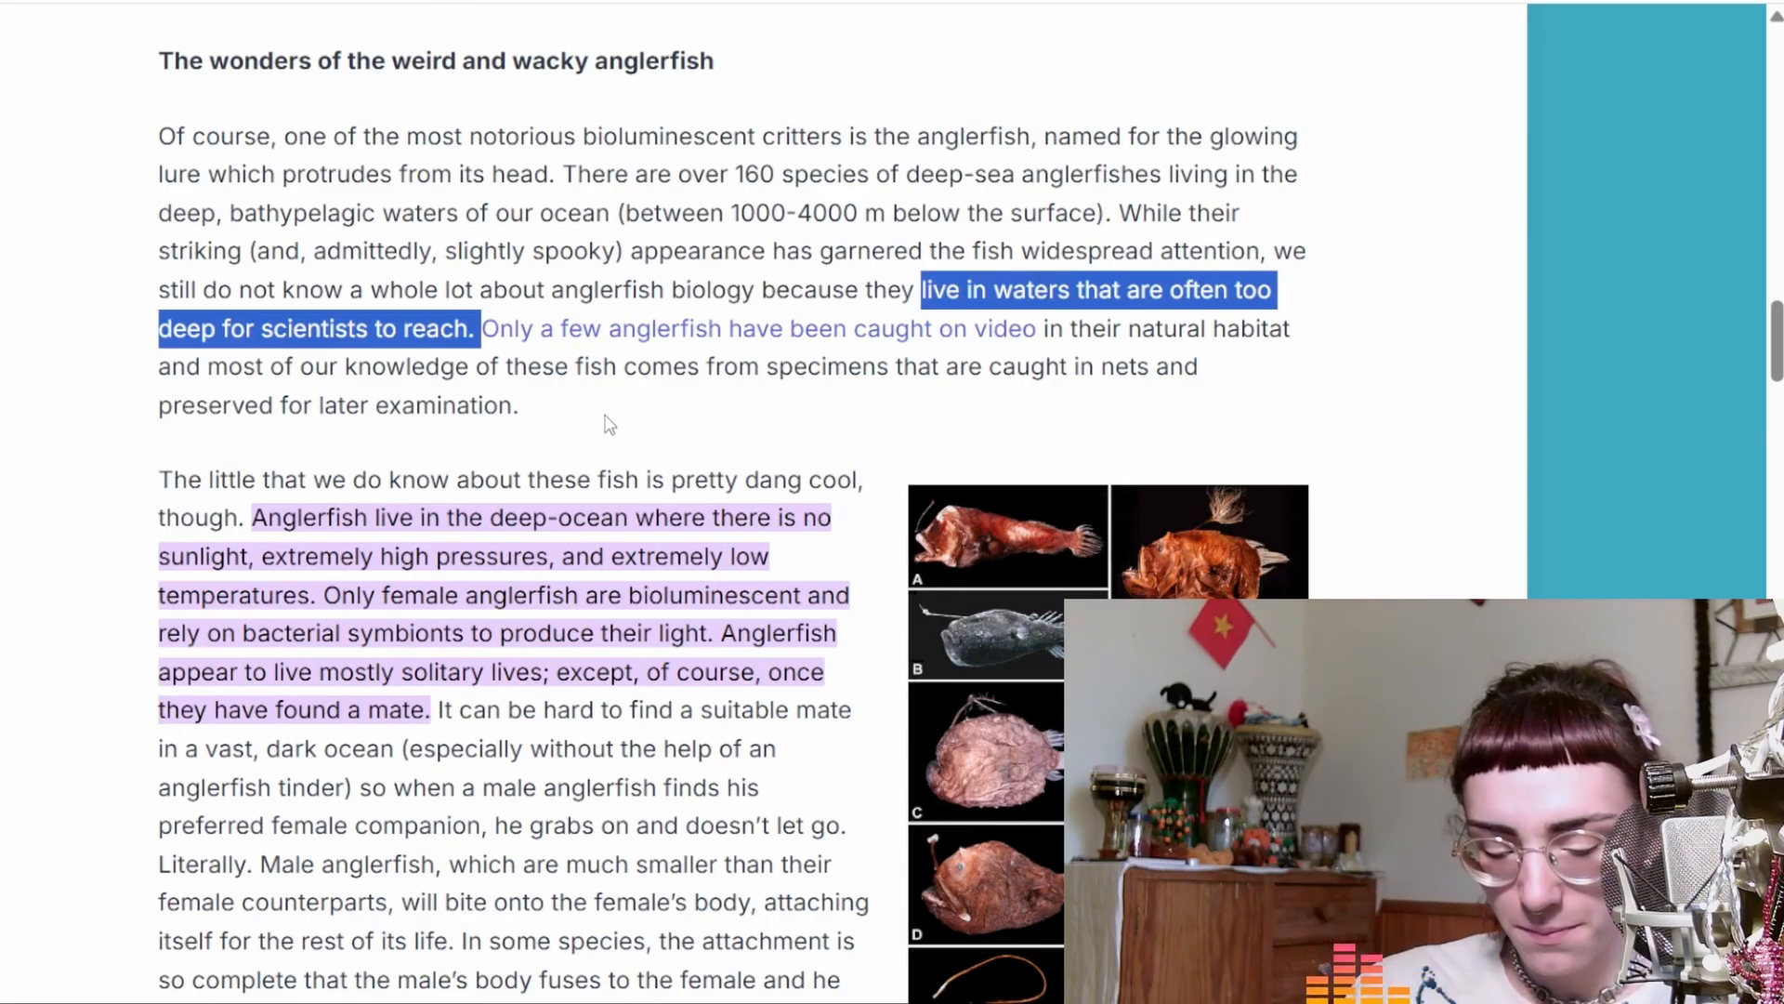
scroll(609, 423, down, 2)
drag(243, 490, 463, 490)
click(487, 490)
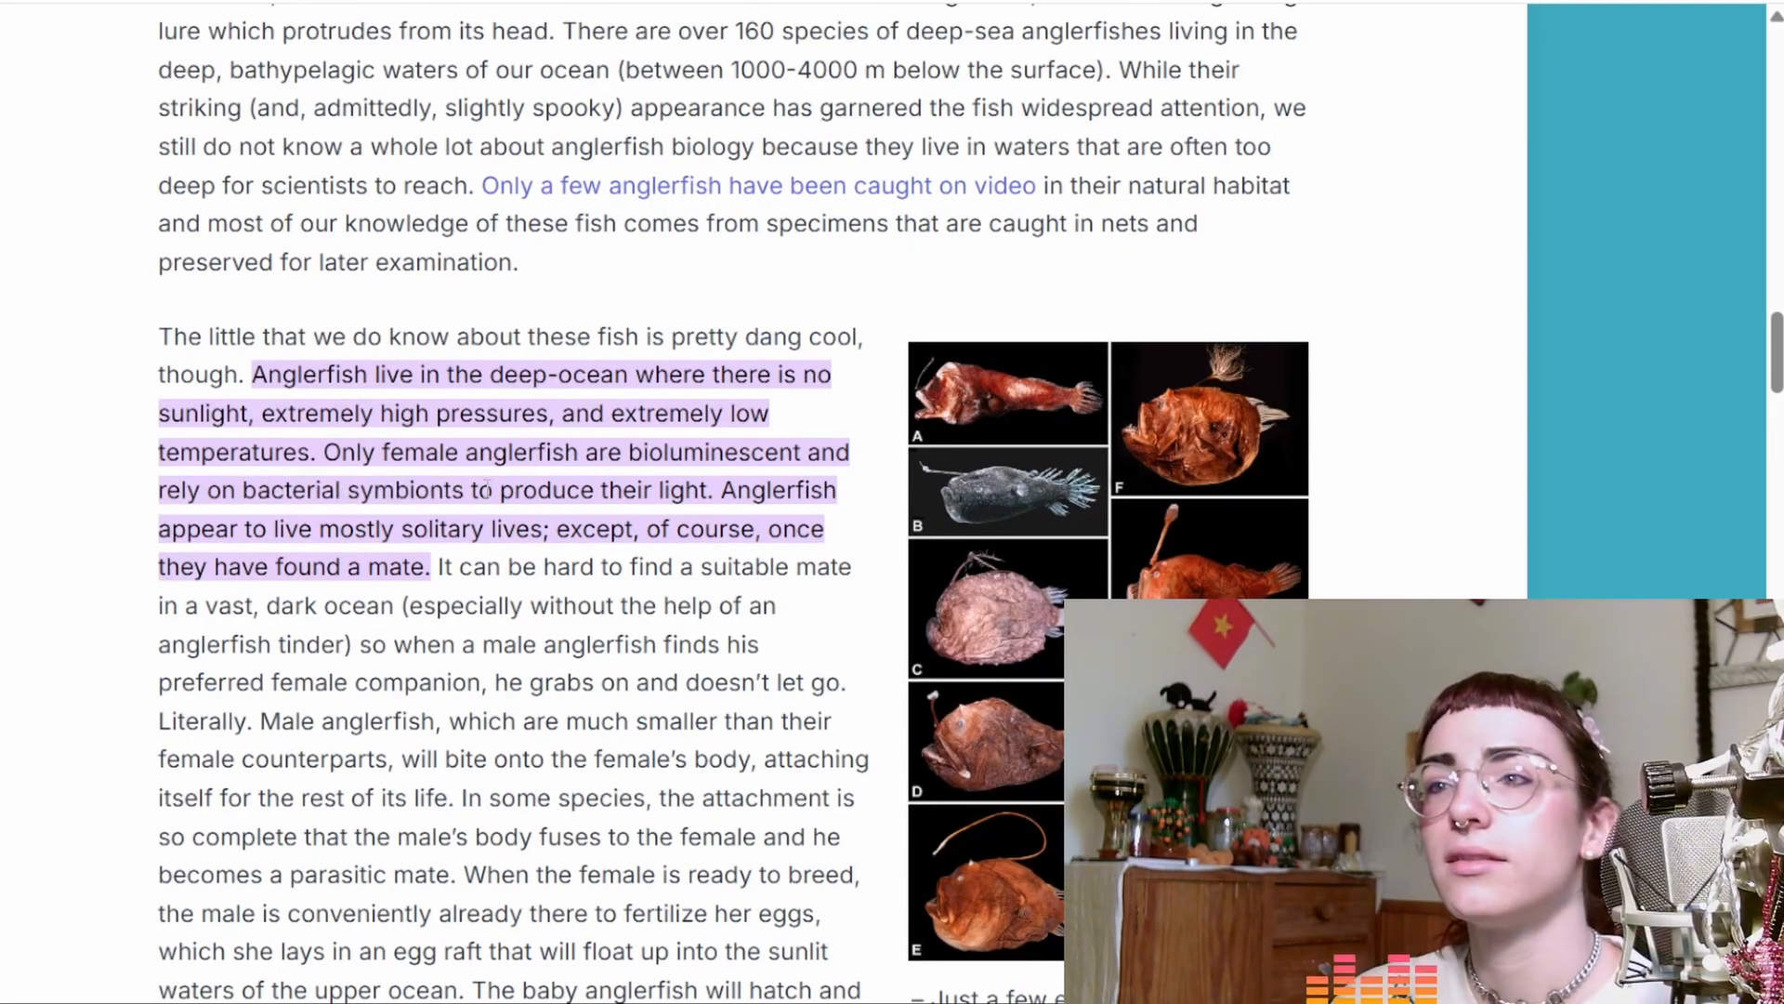
drag(406, 527, 428, 565)
scroll(16, 505, down, 3)
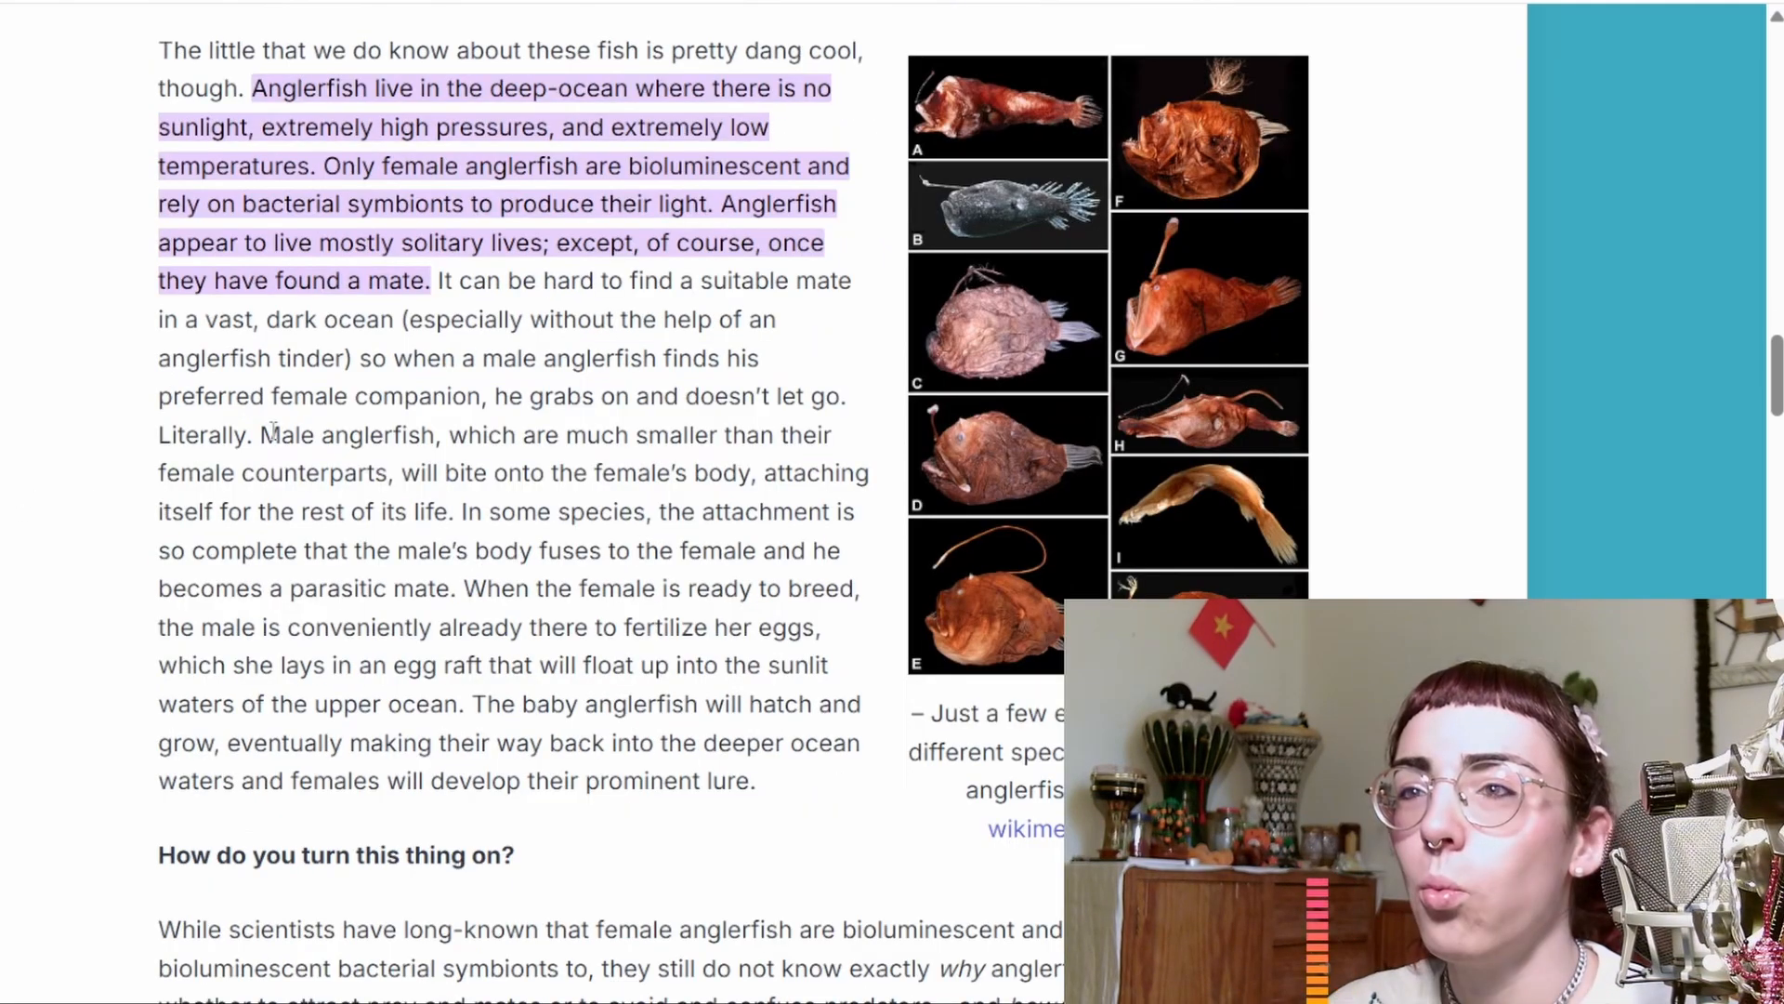
Highlight and read the sentences on male anglerfish, from "Male anglerfish, which are much smaller" to "becomes a parasitic mate."
drag(279, 435, 449, 590)
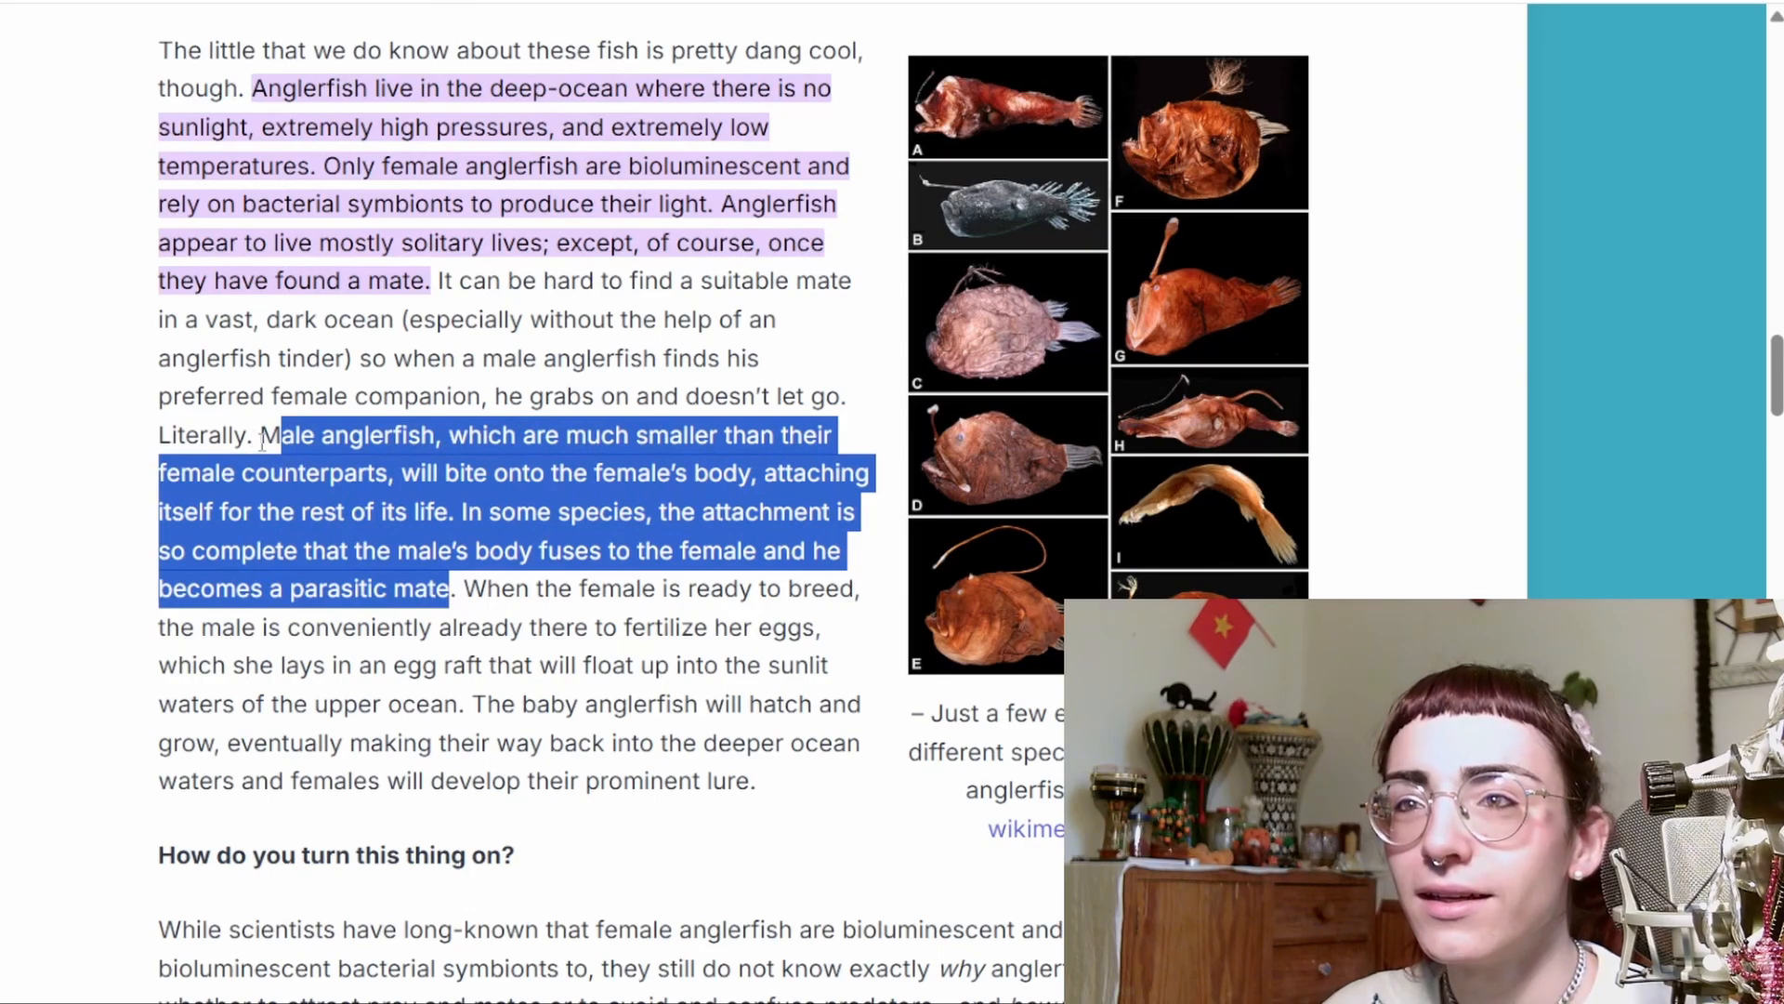
drag(263, 437, 469, 587)
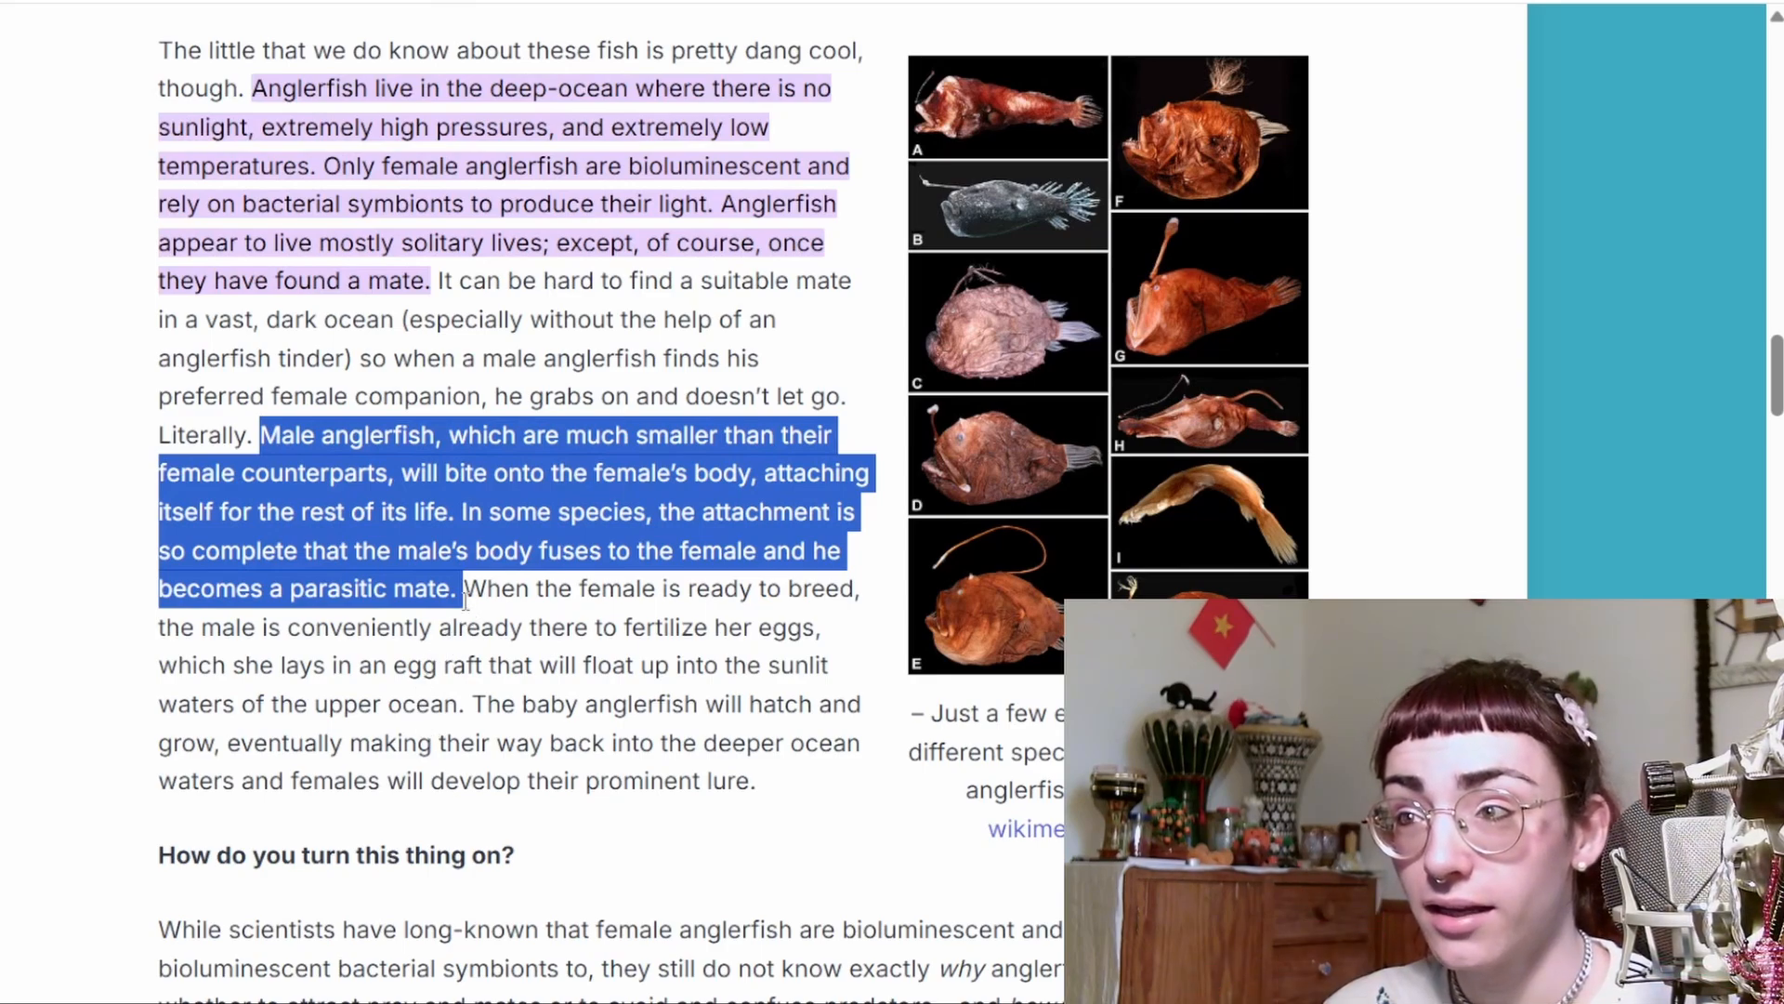
click(562, 657)
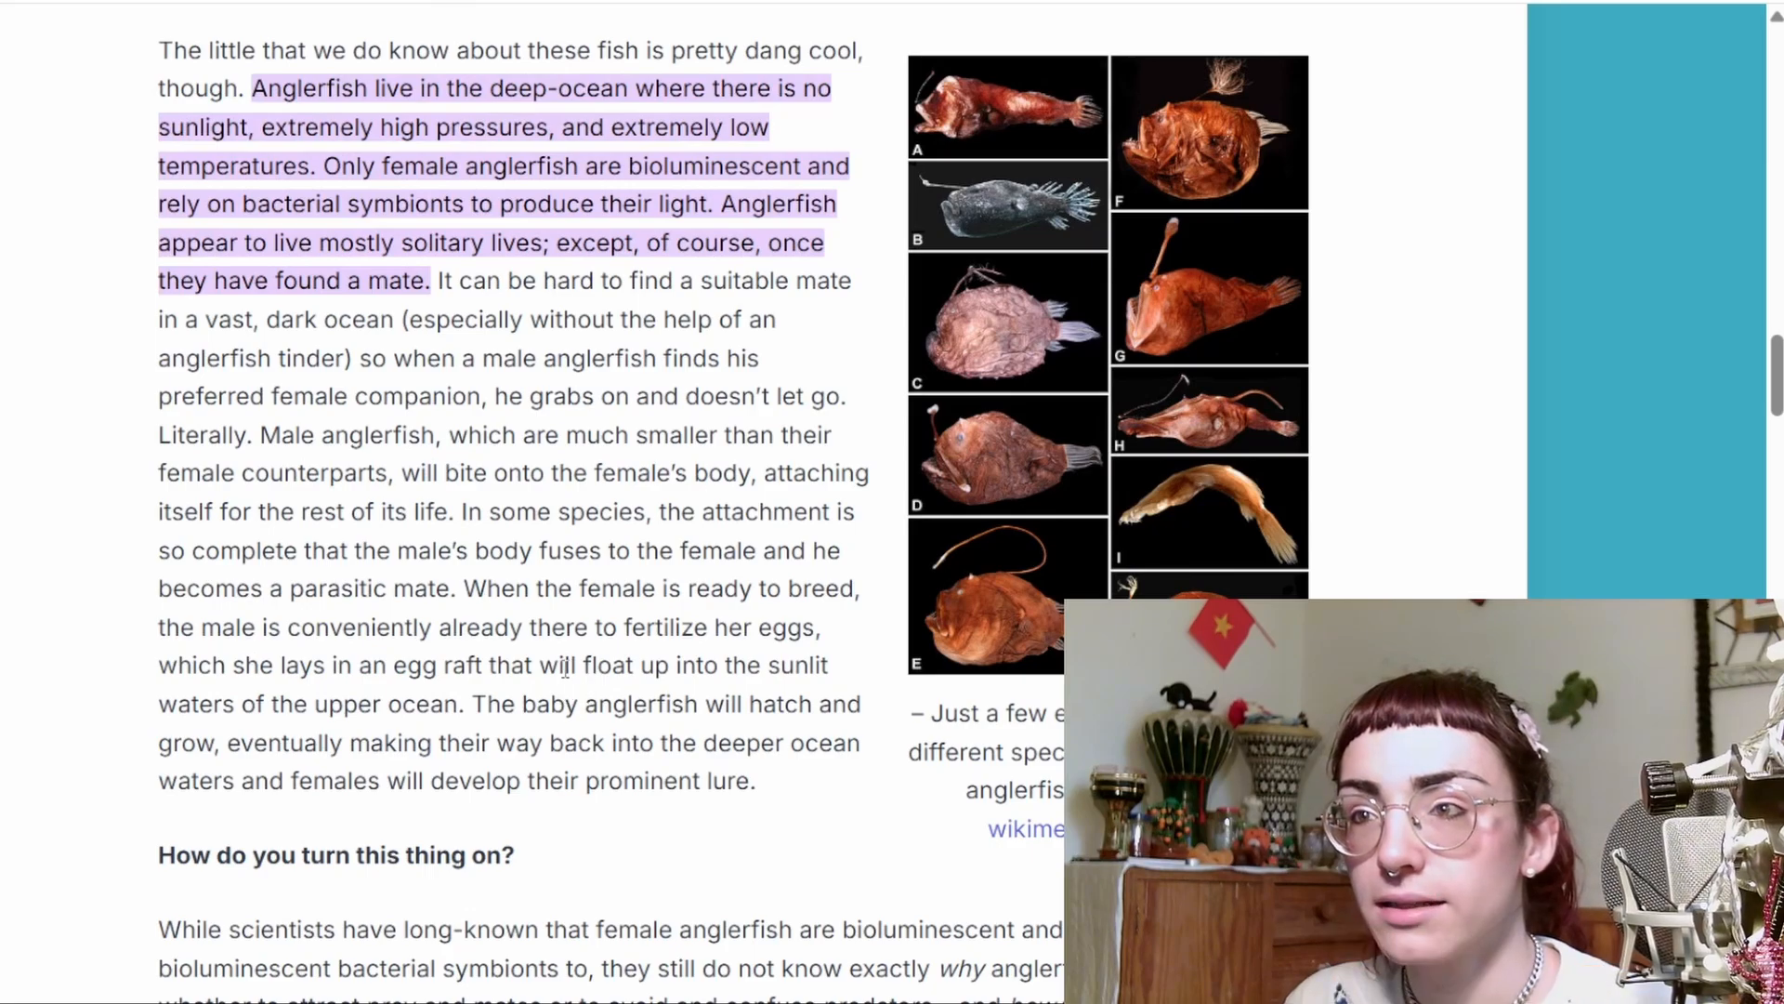
Read the article's passages on egg rafts, baby anglerfish and the females' lure, continuing into the "How do you turn this thing on?" section
scroll(564, 669, down, 2)
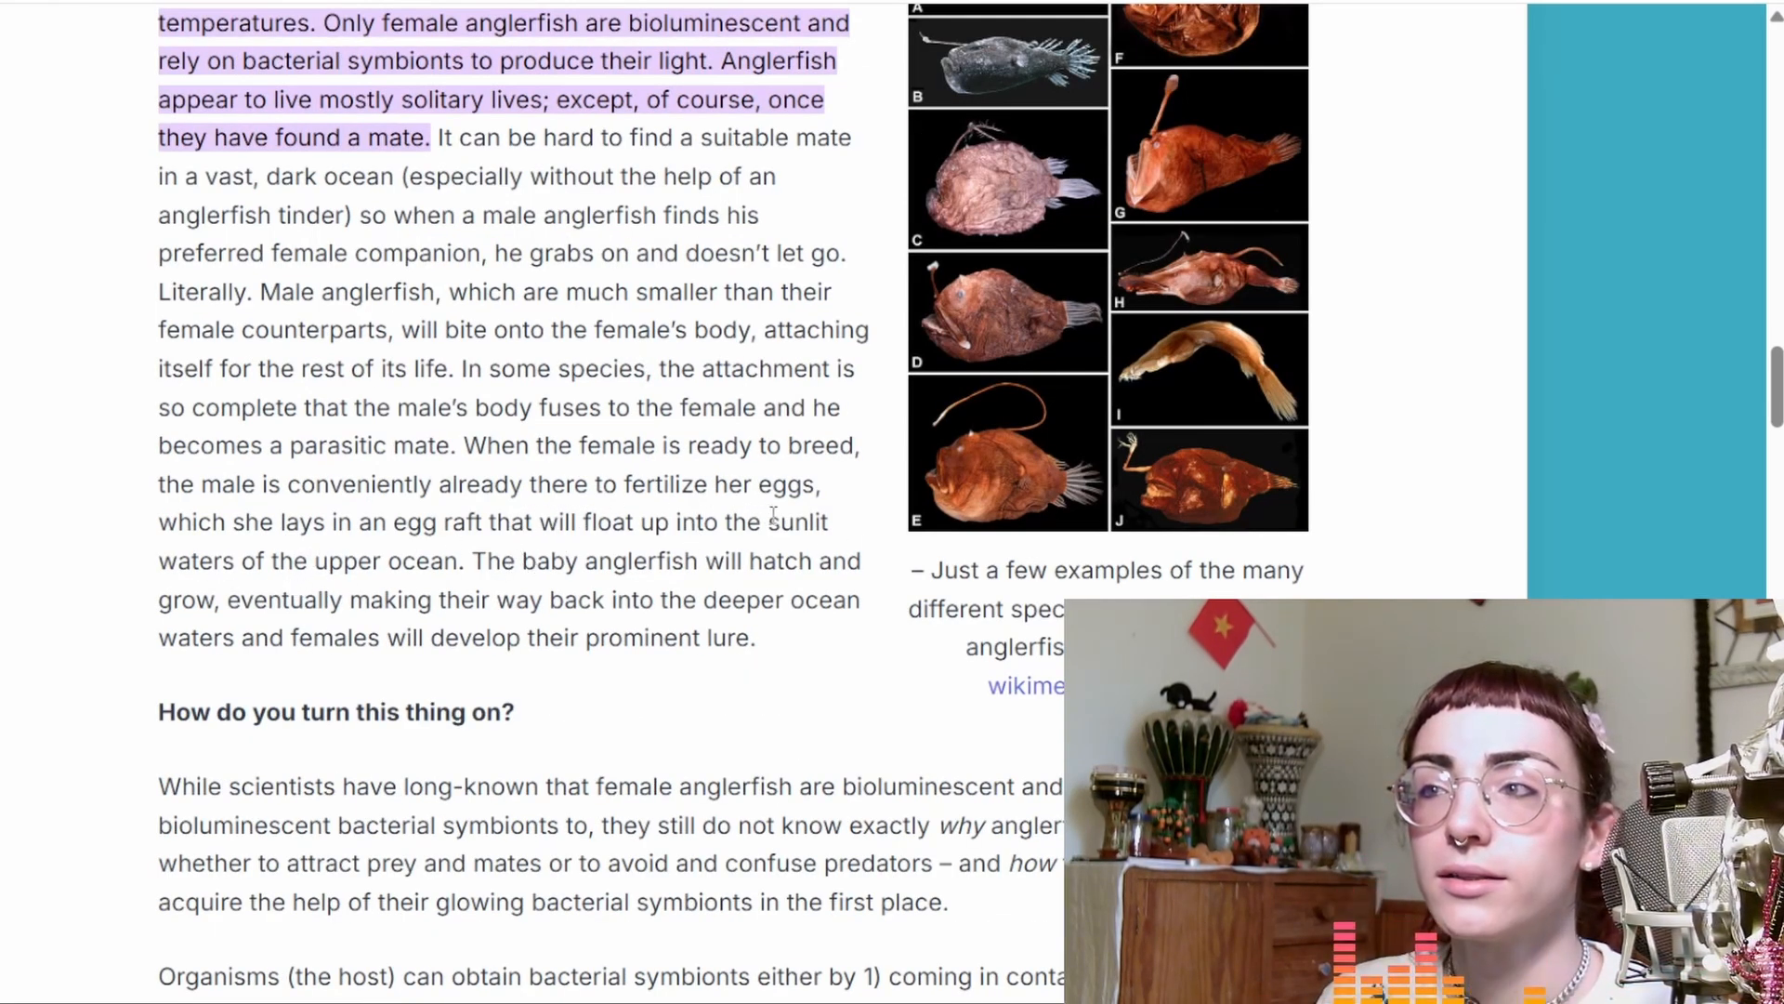
drag(770, 521, 549, 590)
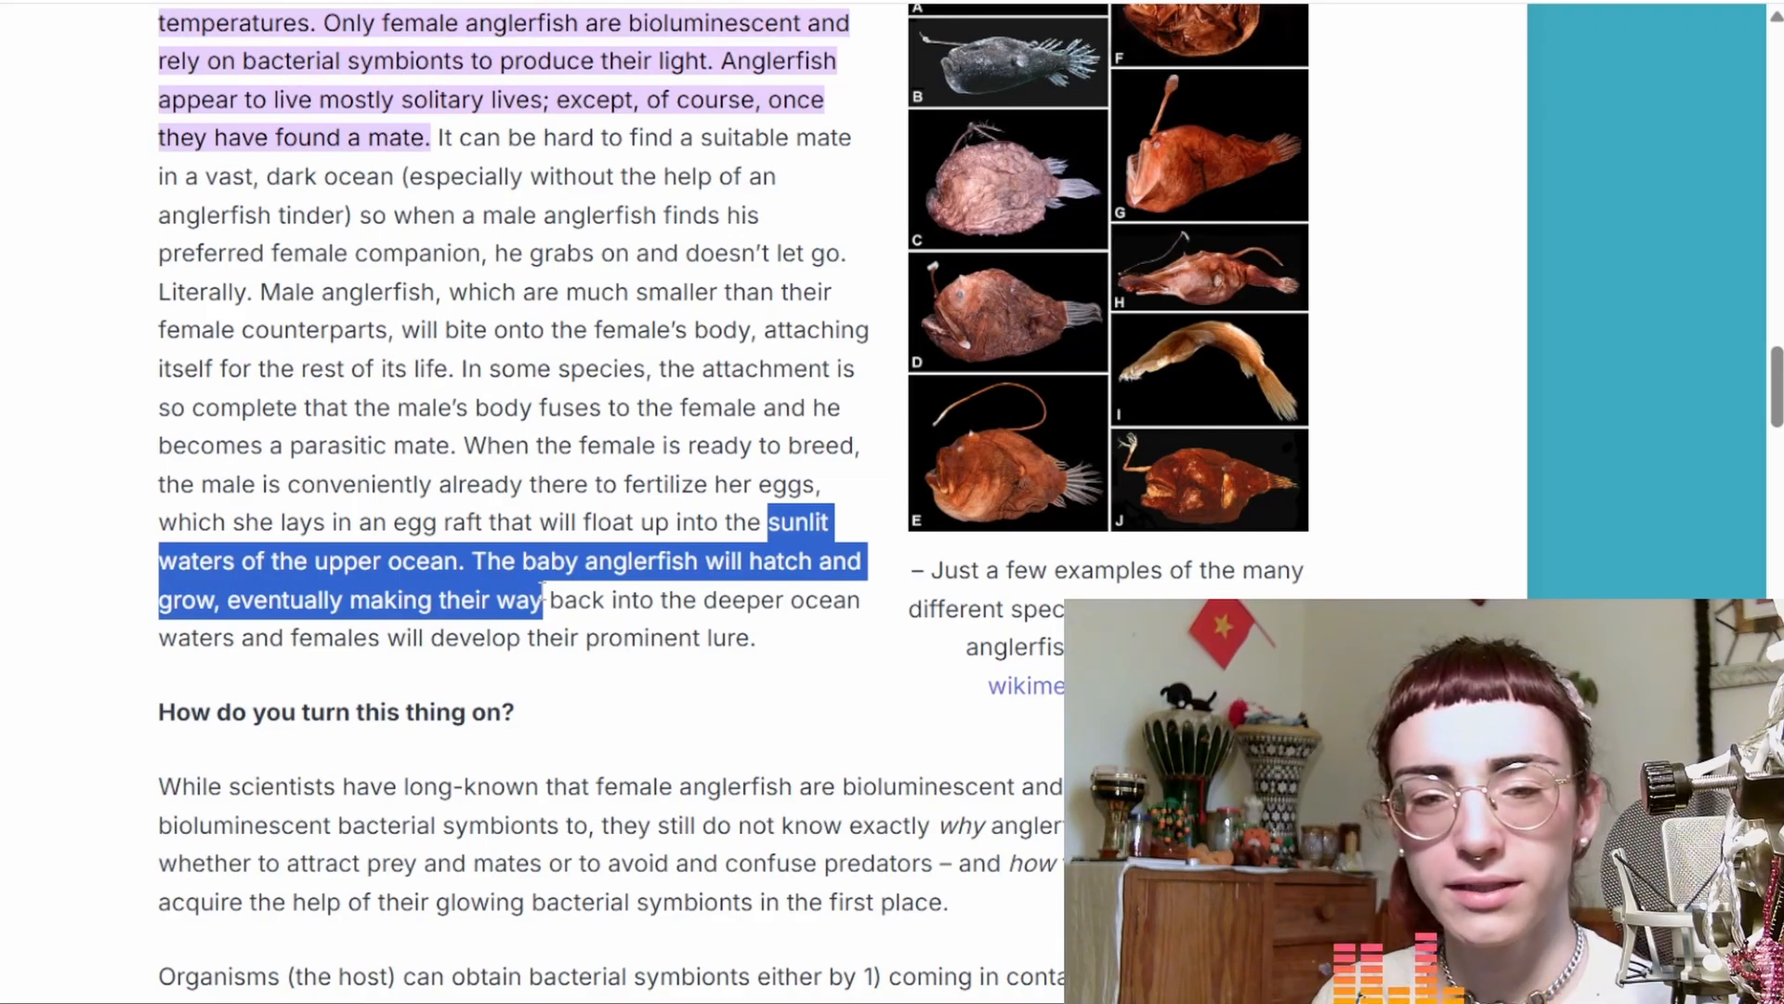
scroll(544, 594, up, 2)
click(477, 696)
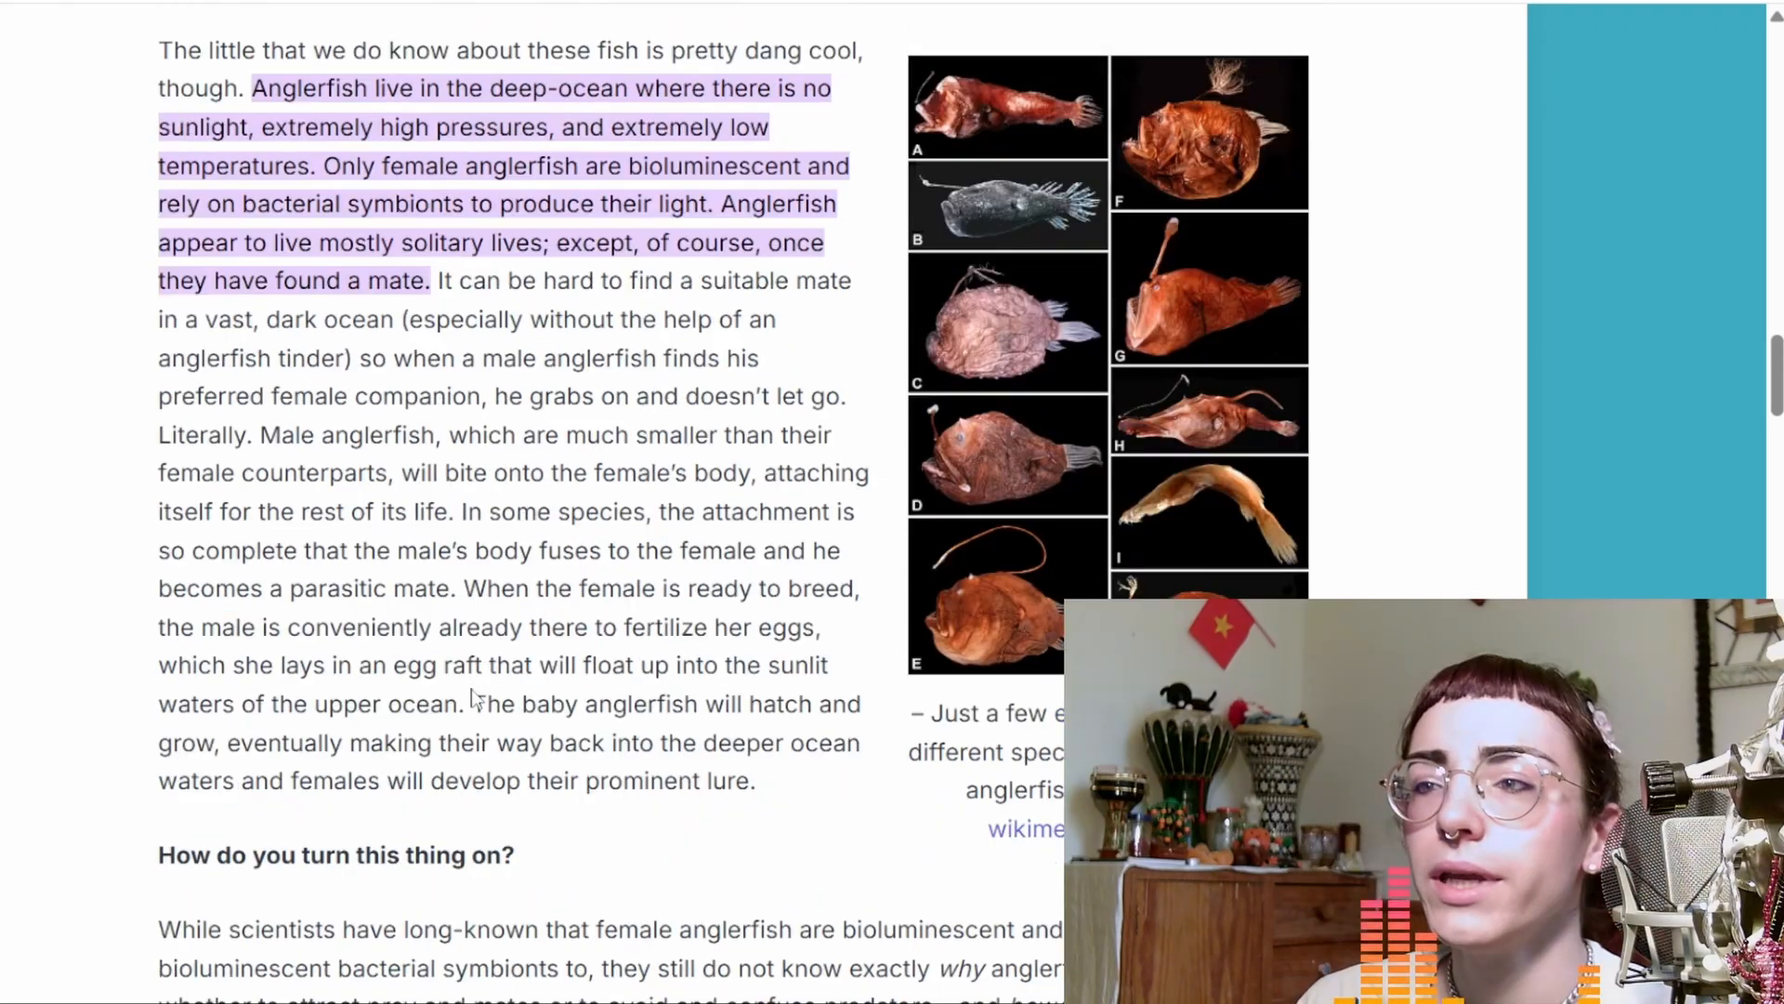
drag(291, 781, 827, 787)
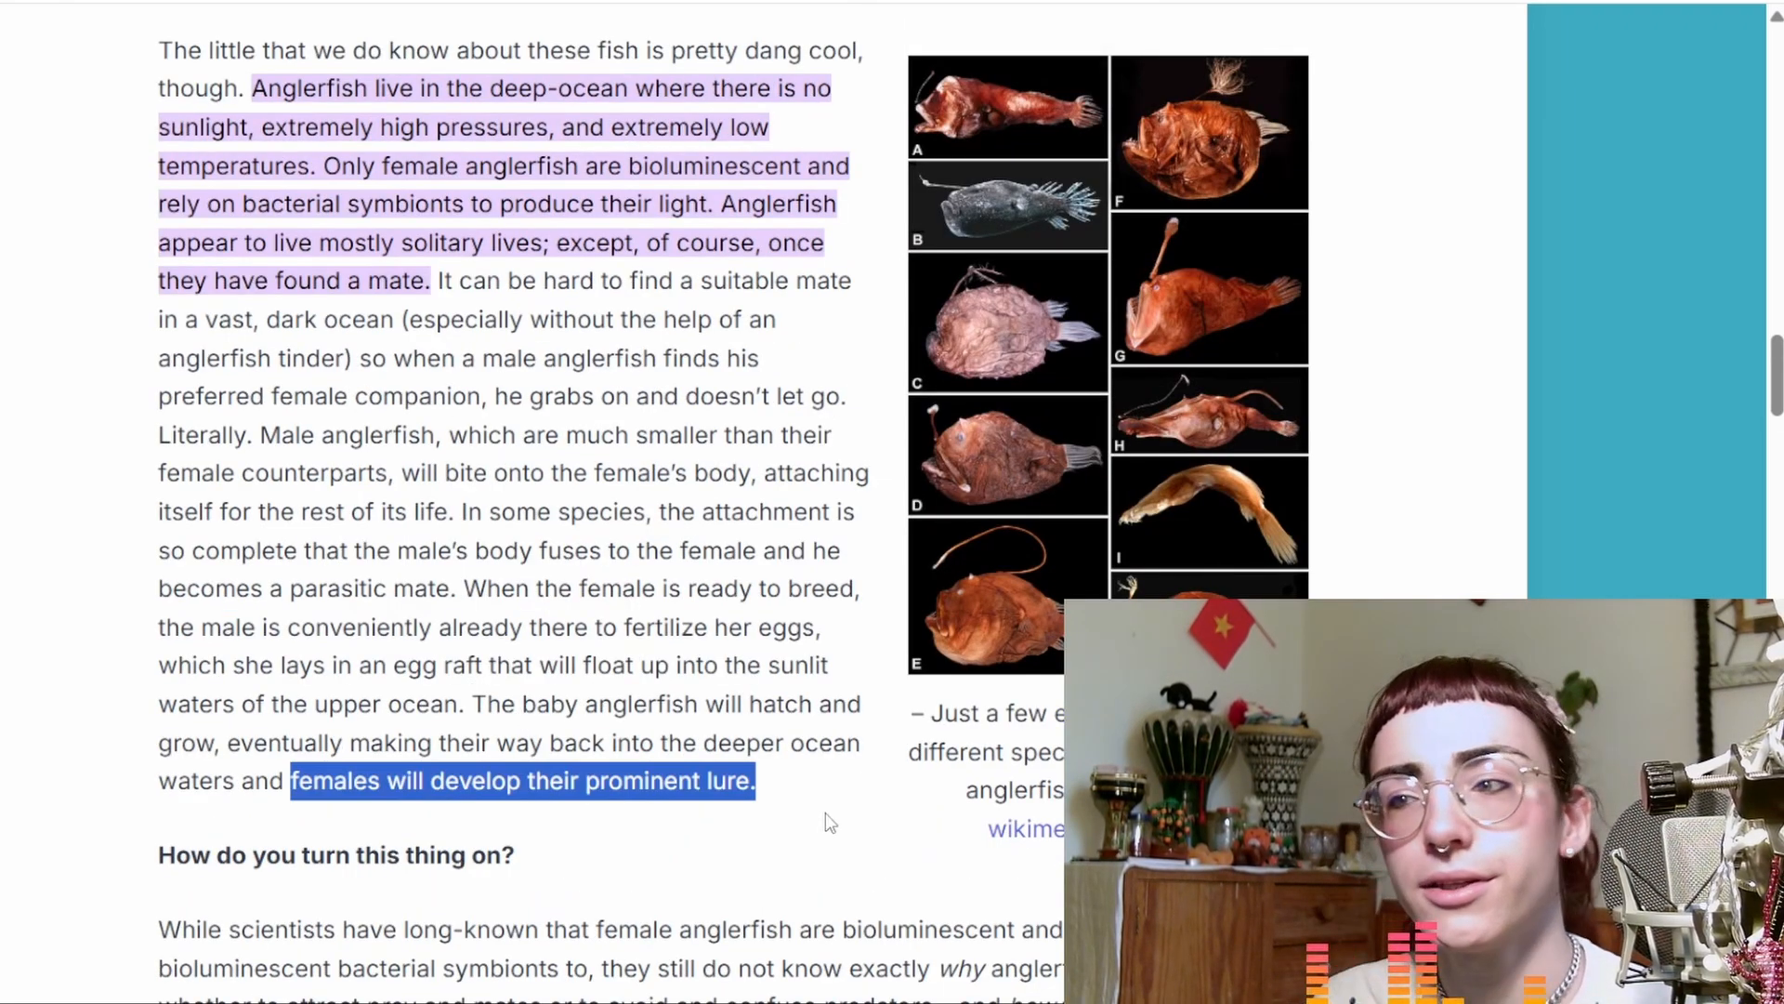
click(839, 681)
scroll(807, 727, down, 2)
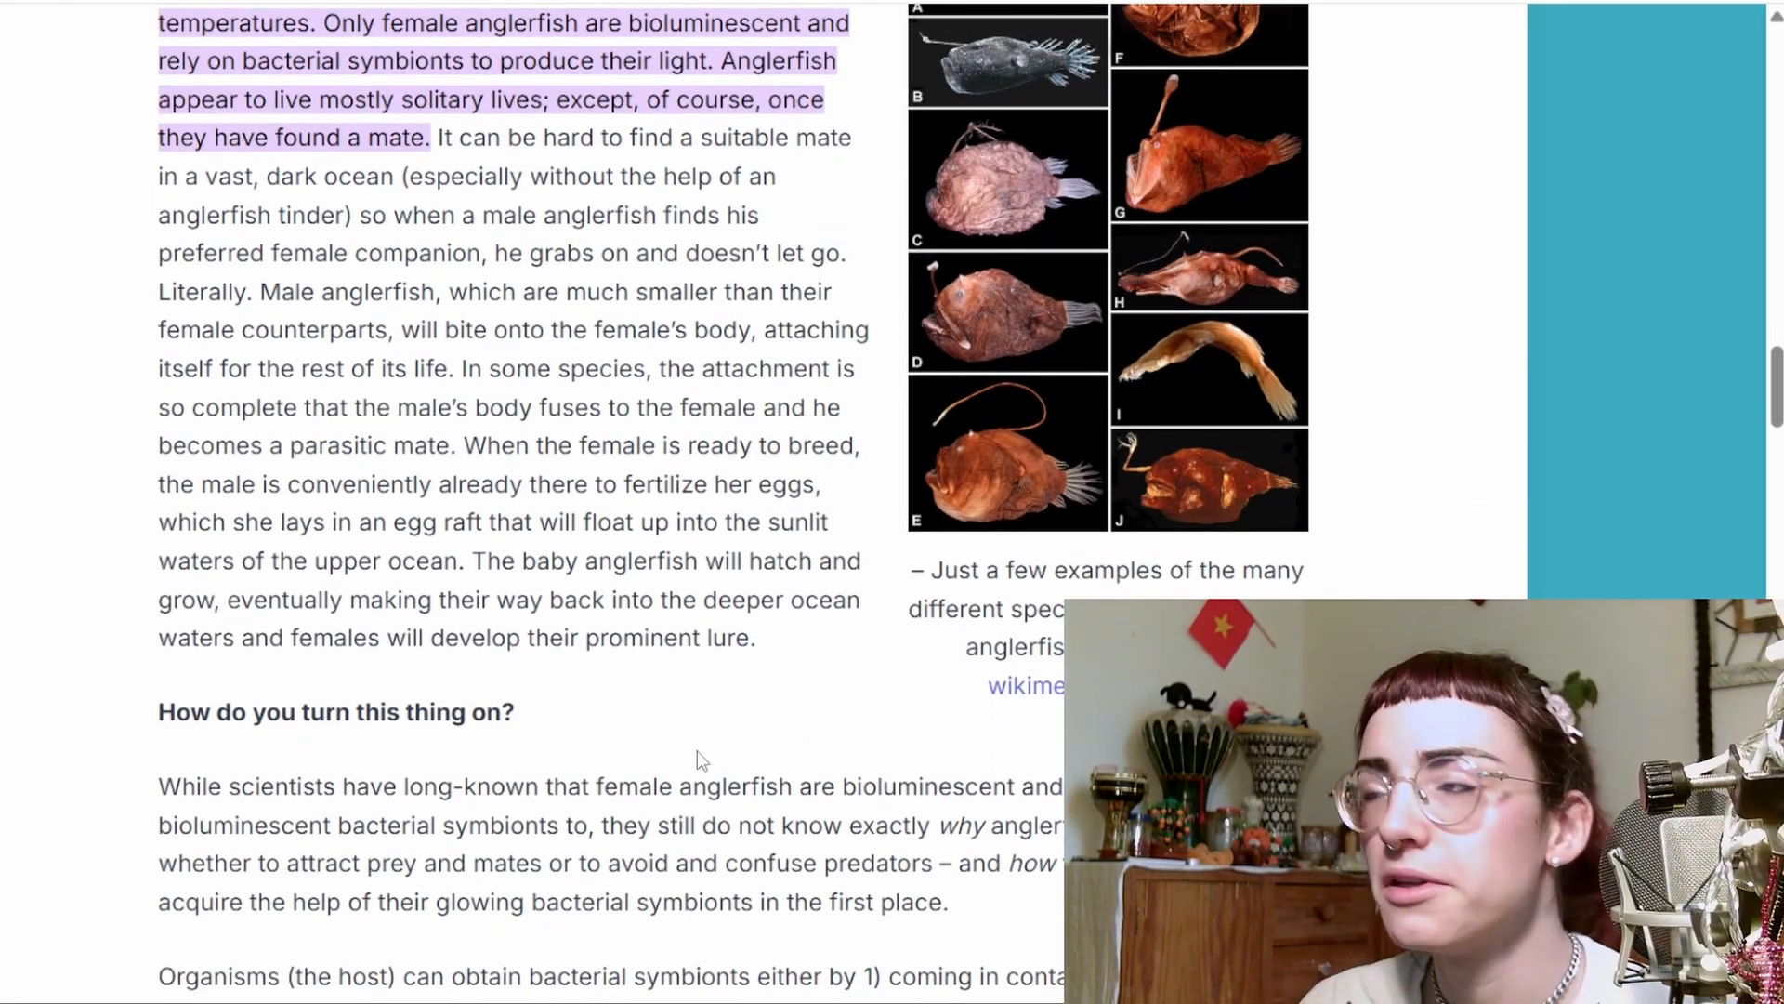
scroll(697, 751, down, 2)
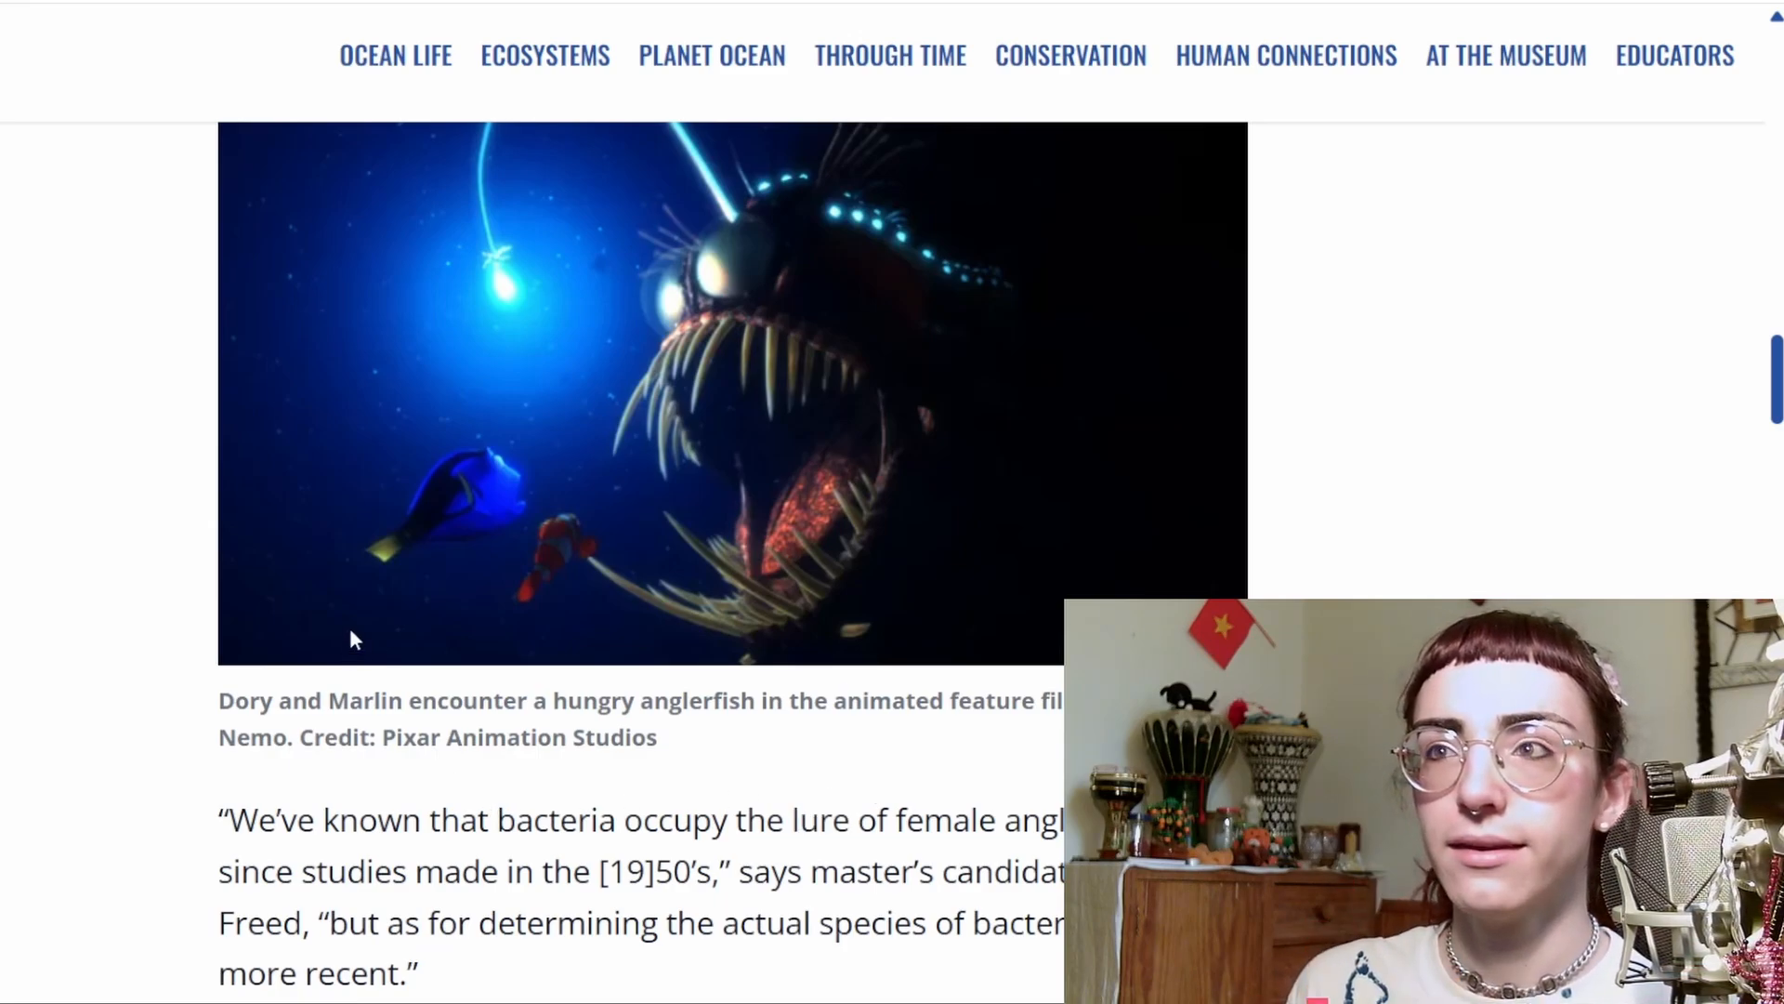
Read about luminescent bacterial symbionts on the ocean site and the Reproduction section of the anglerfish encyclopedia article
scroll(404, 416, down, 5)
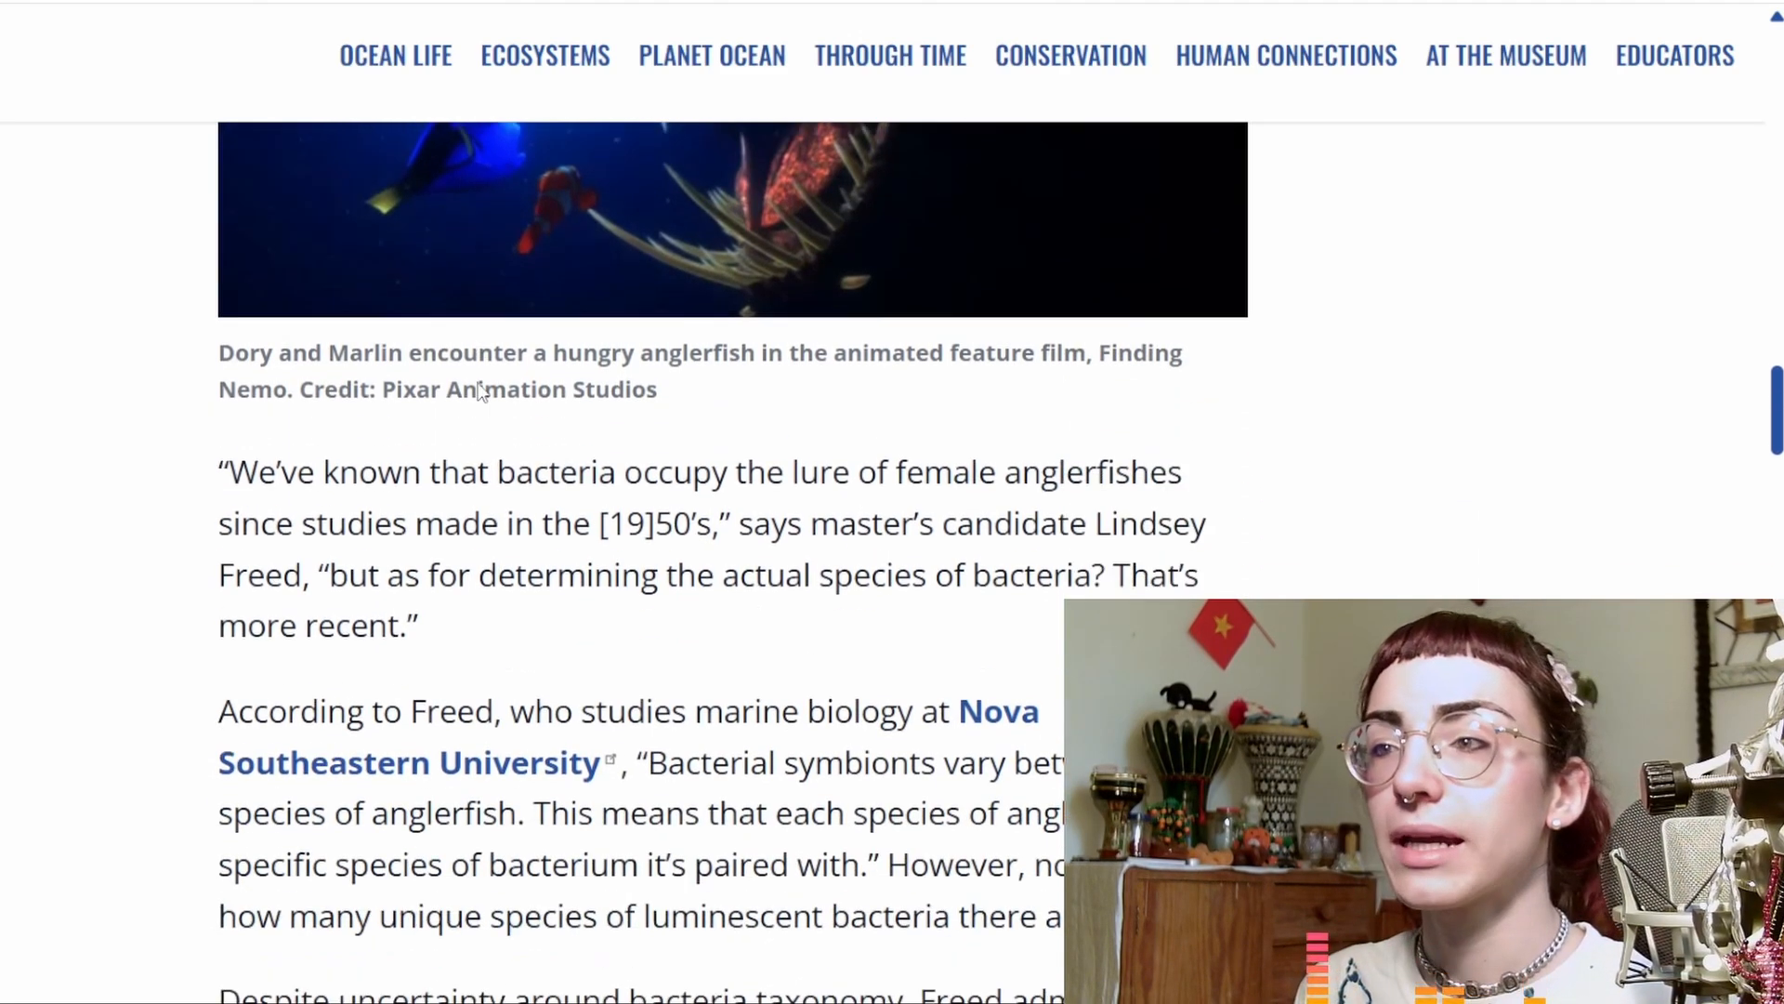
scroll(637, 438, down, 3)
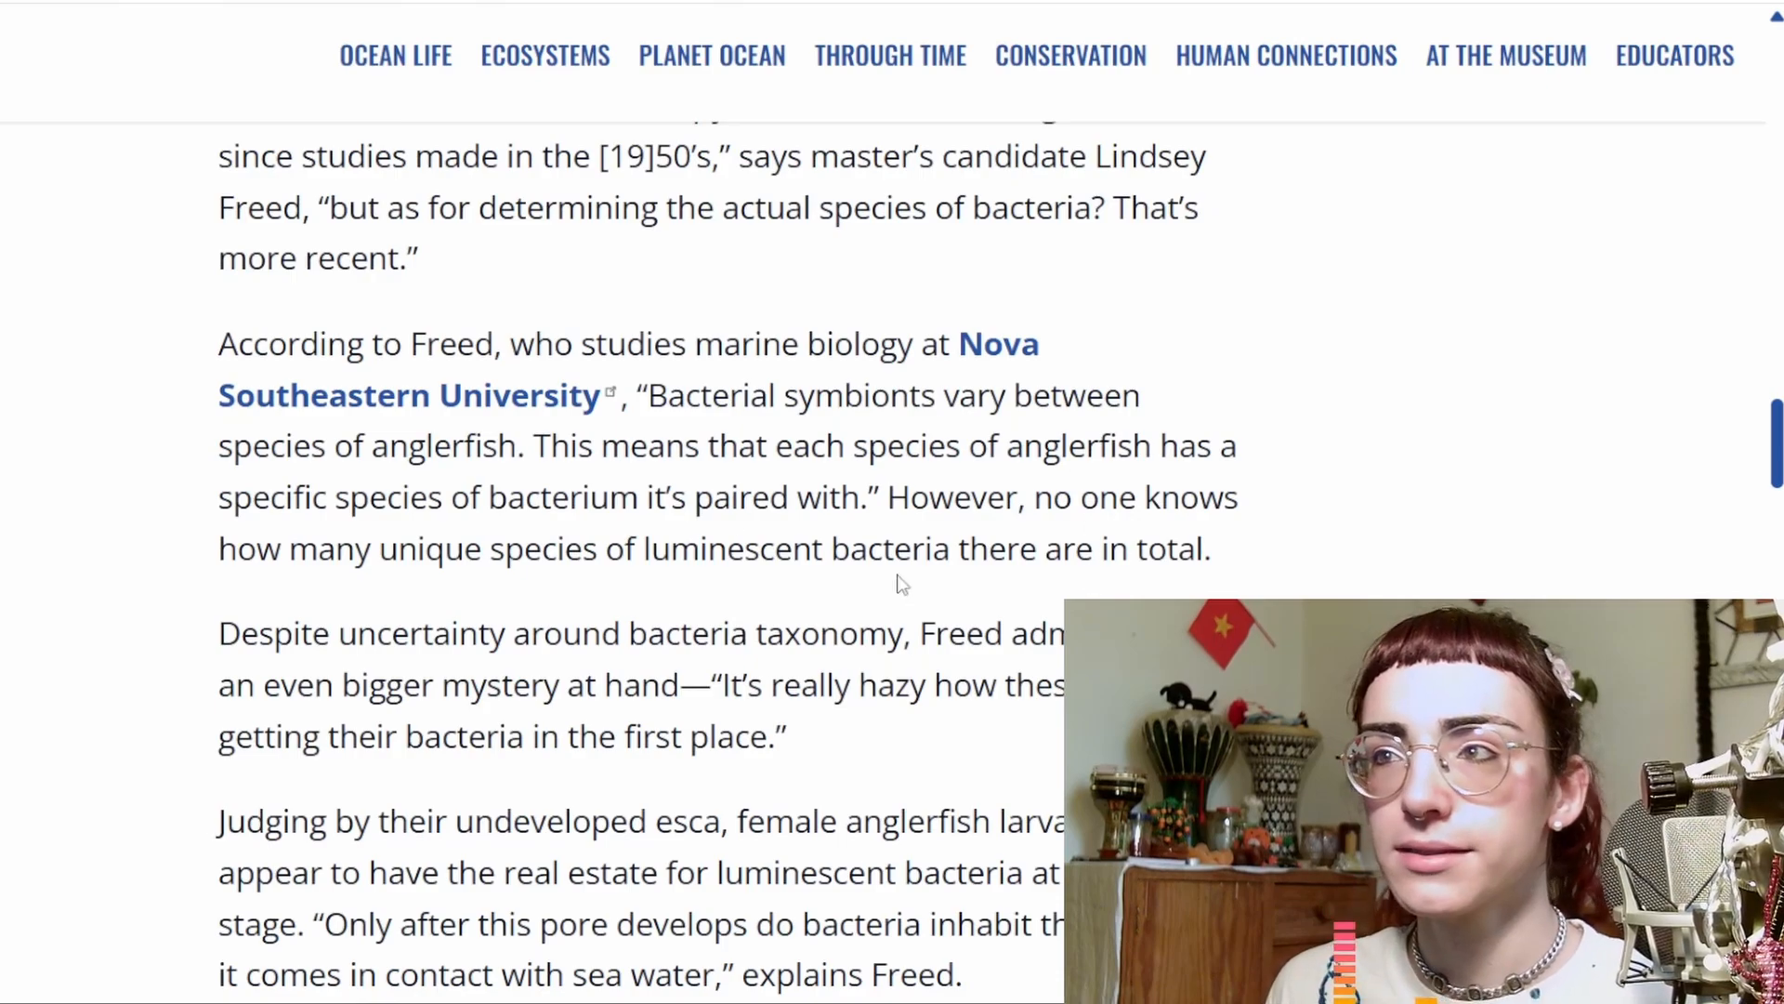
right_click(724, 323)
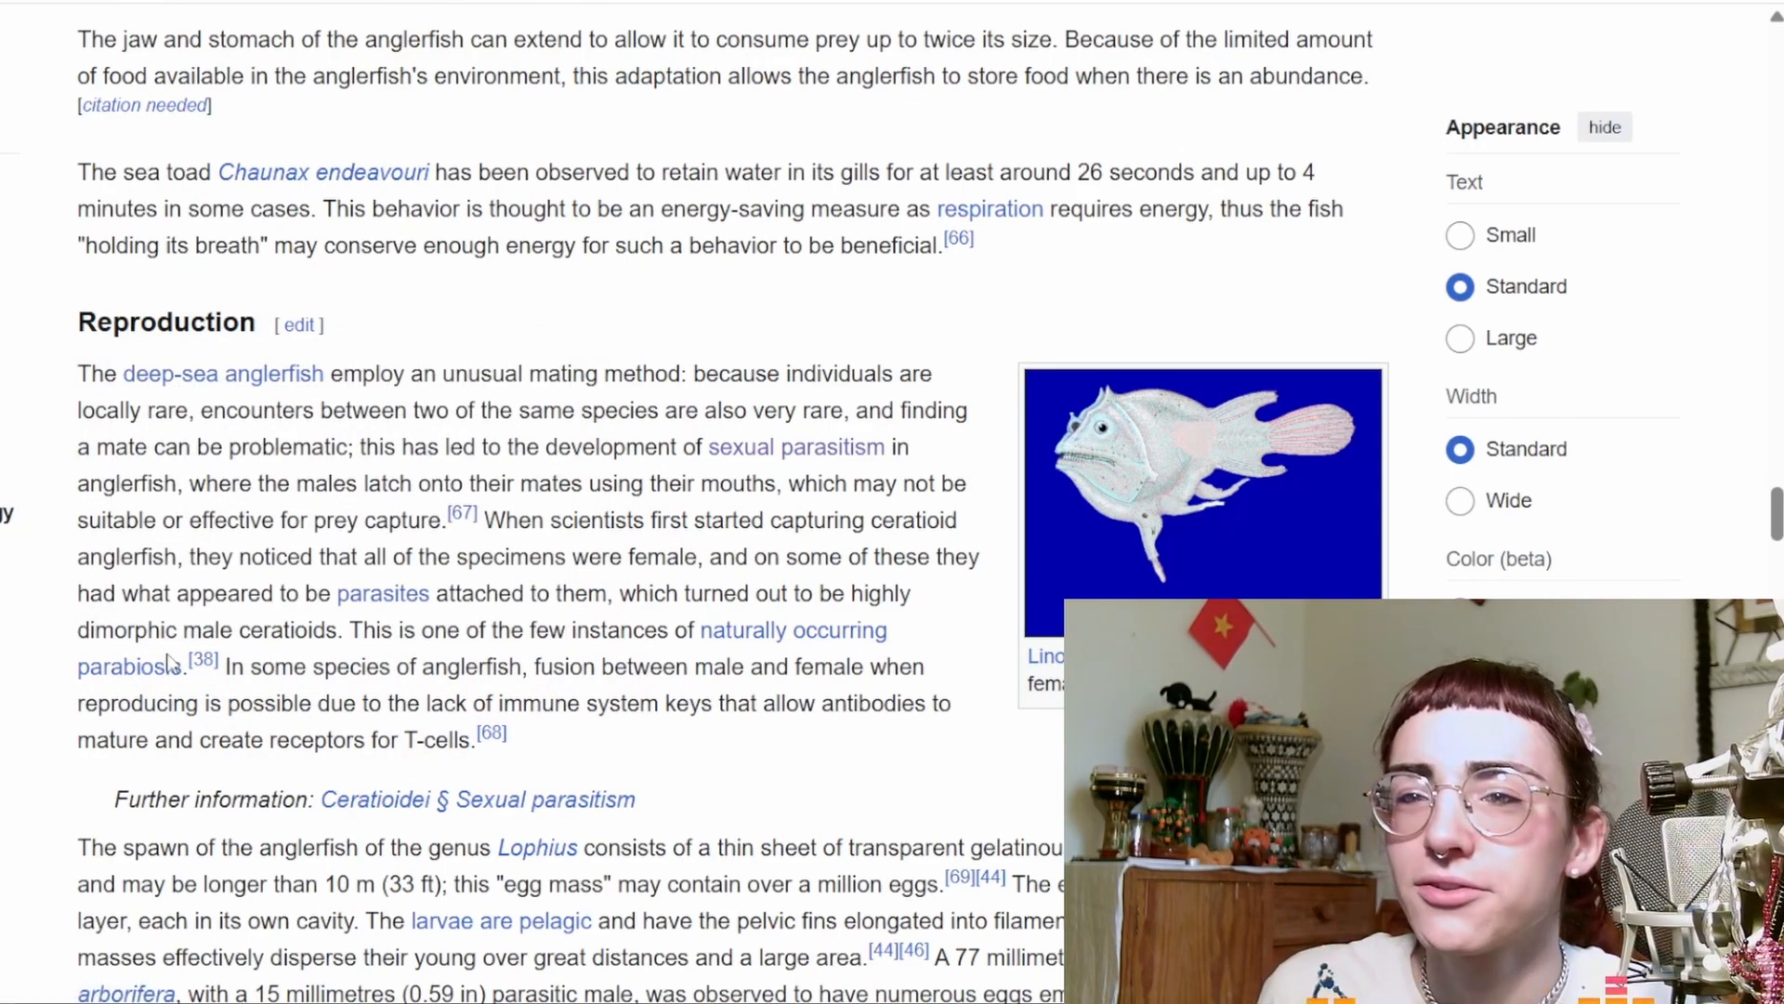
mouse_move(153, 678)
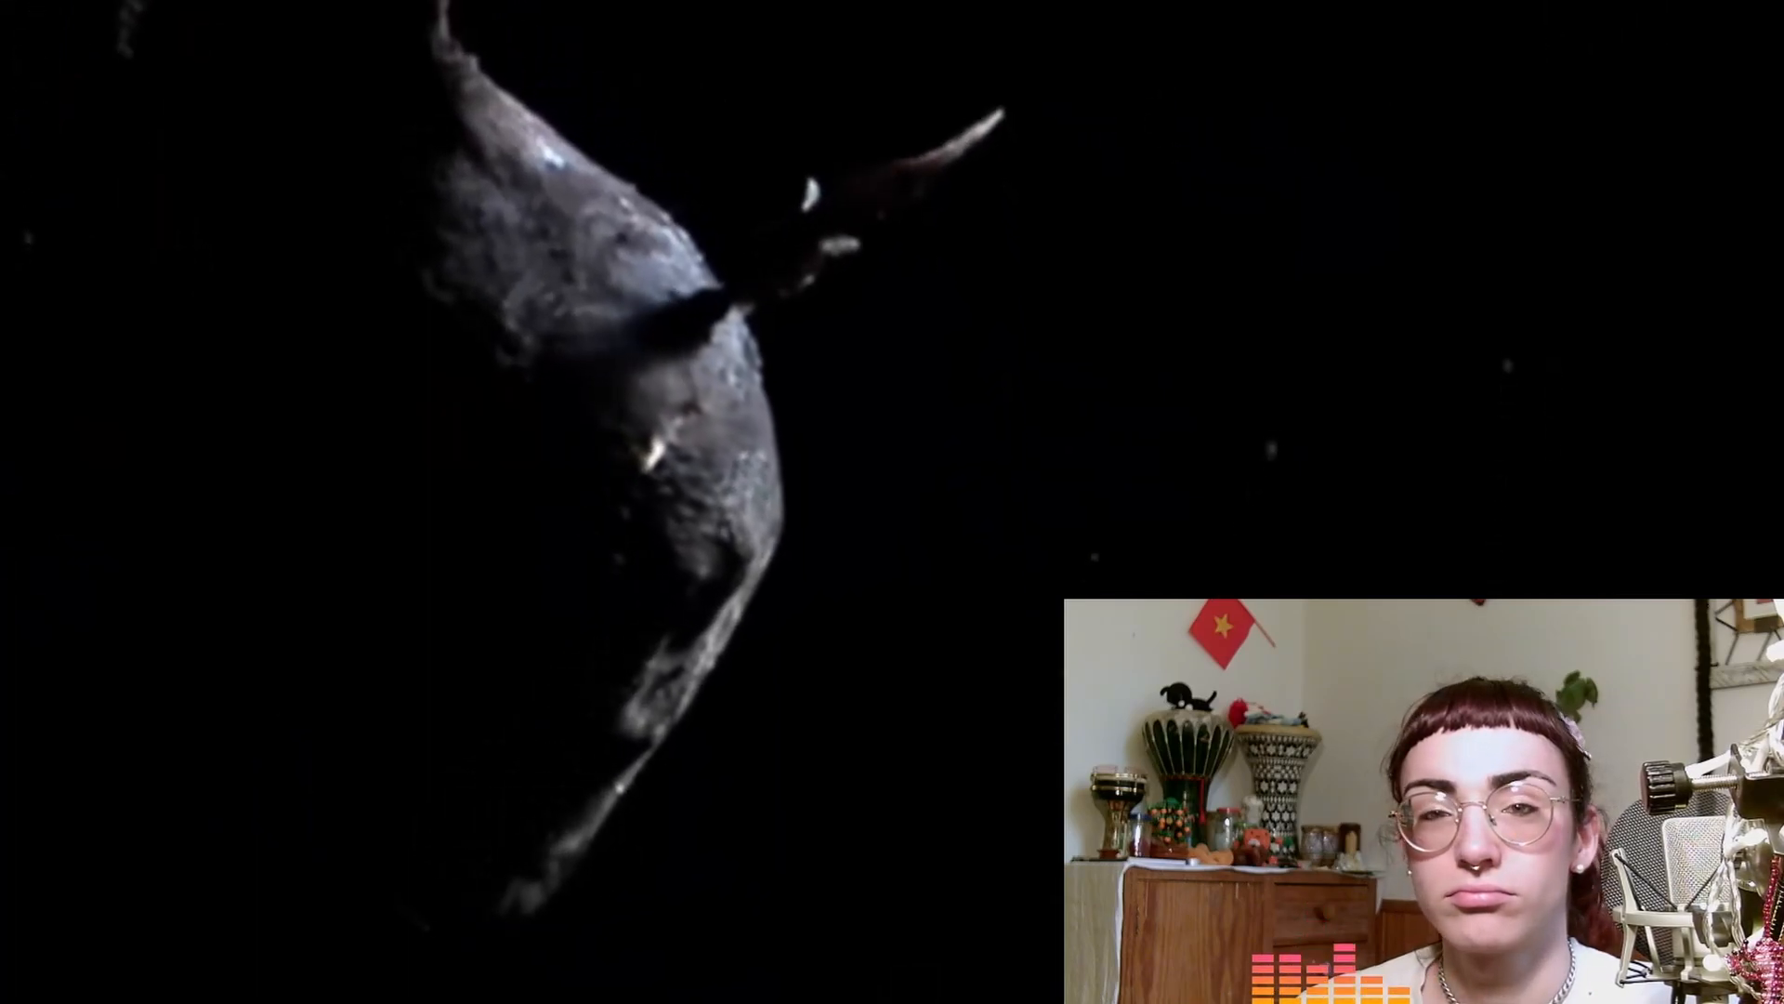
Pause and resume the deep-sea anglerfish video
key(space)
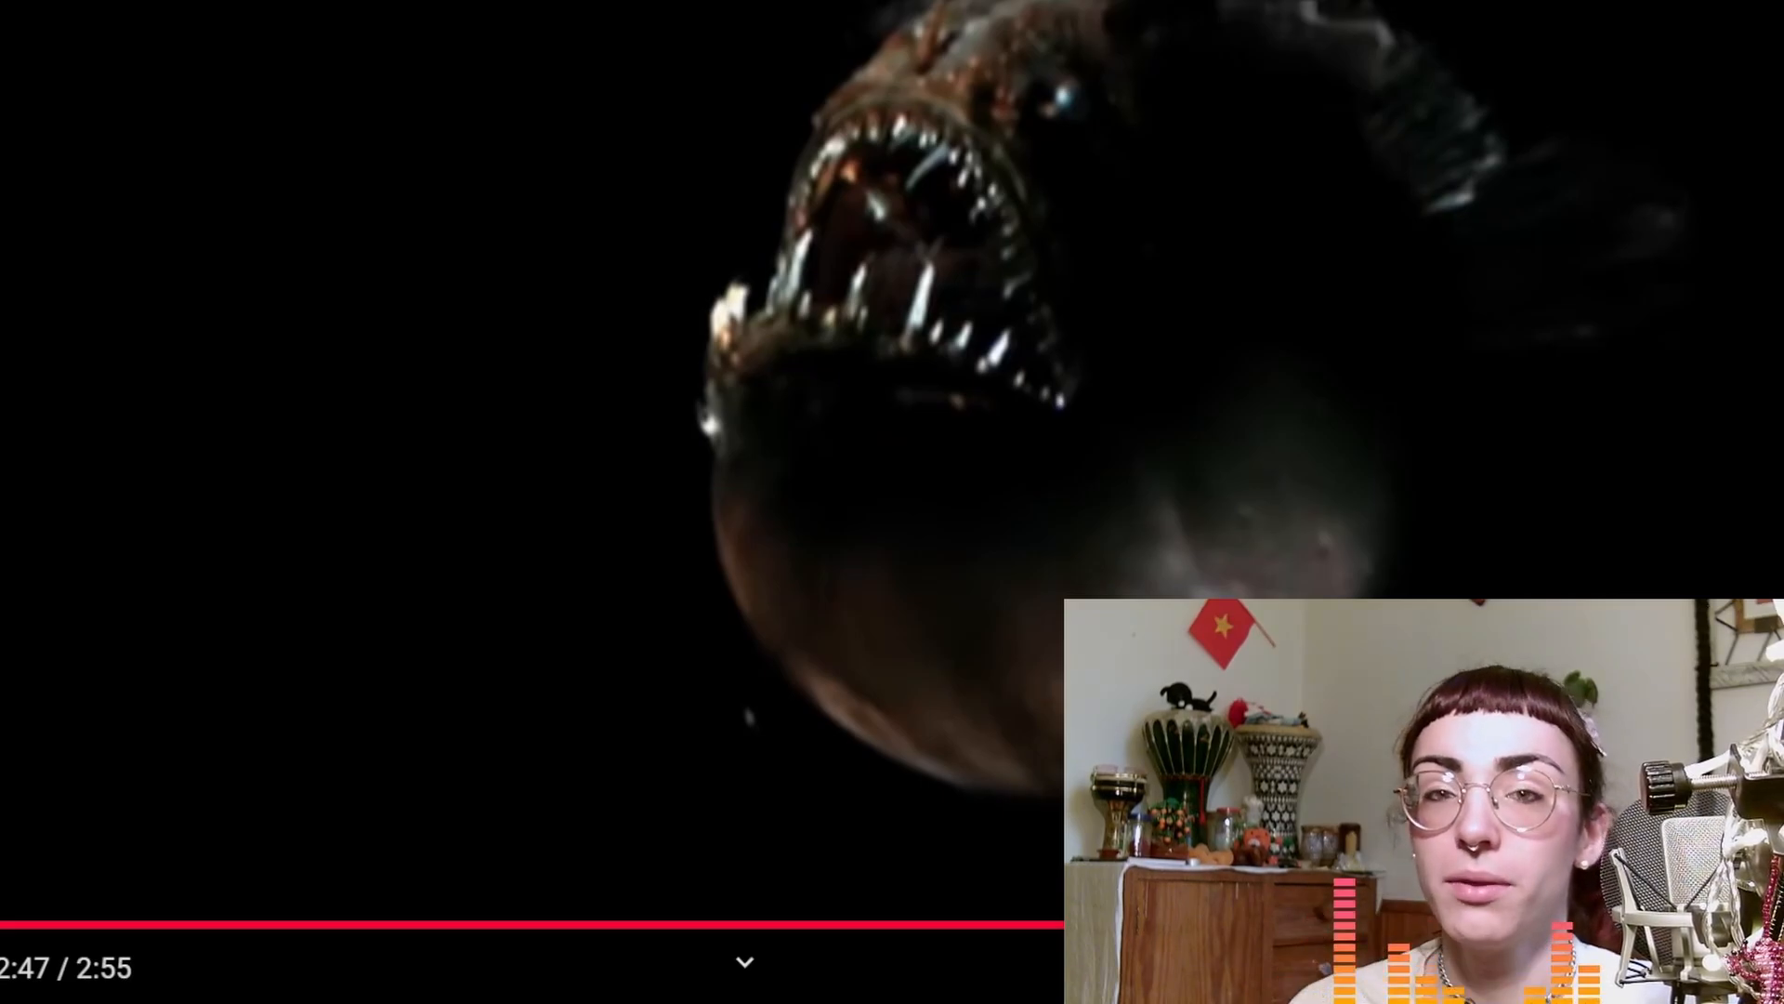
key(space)
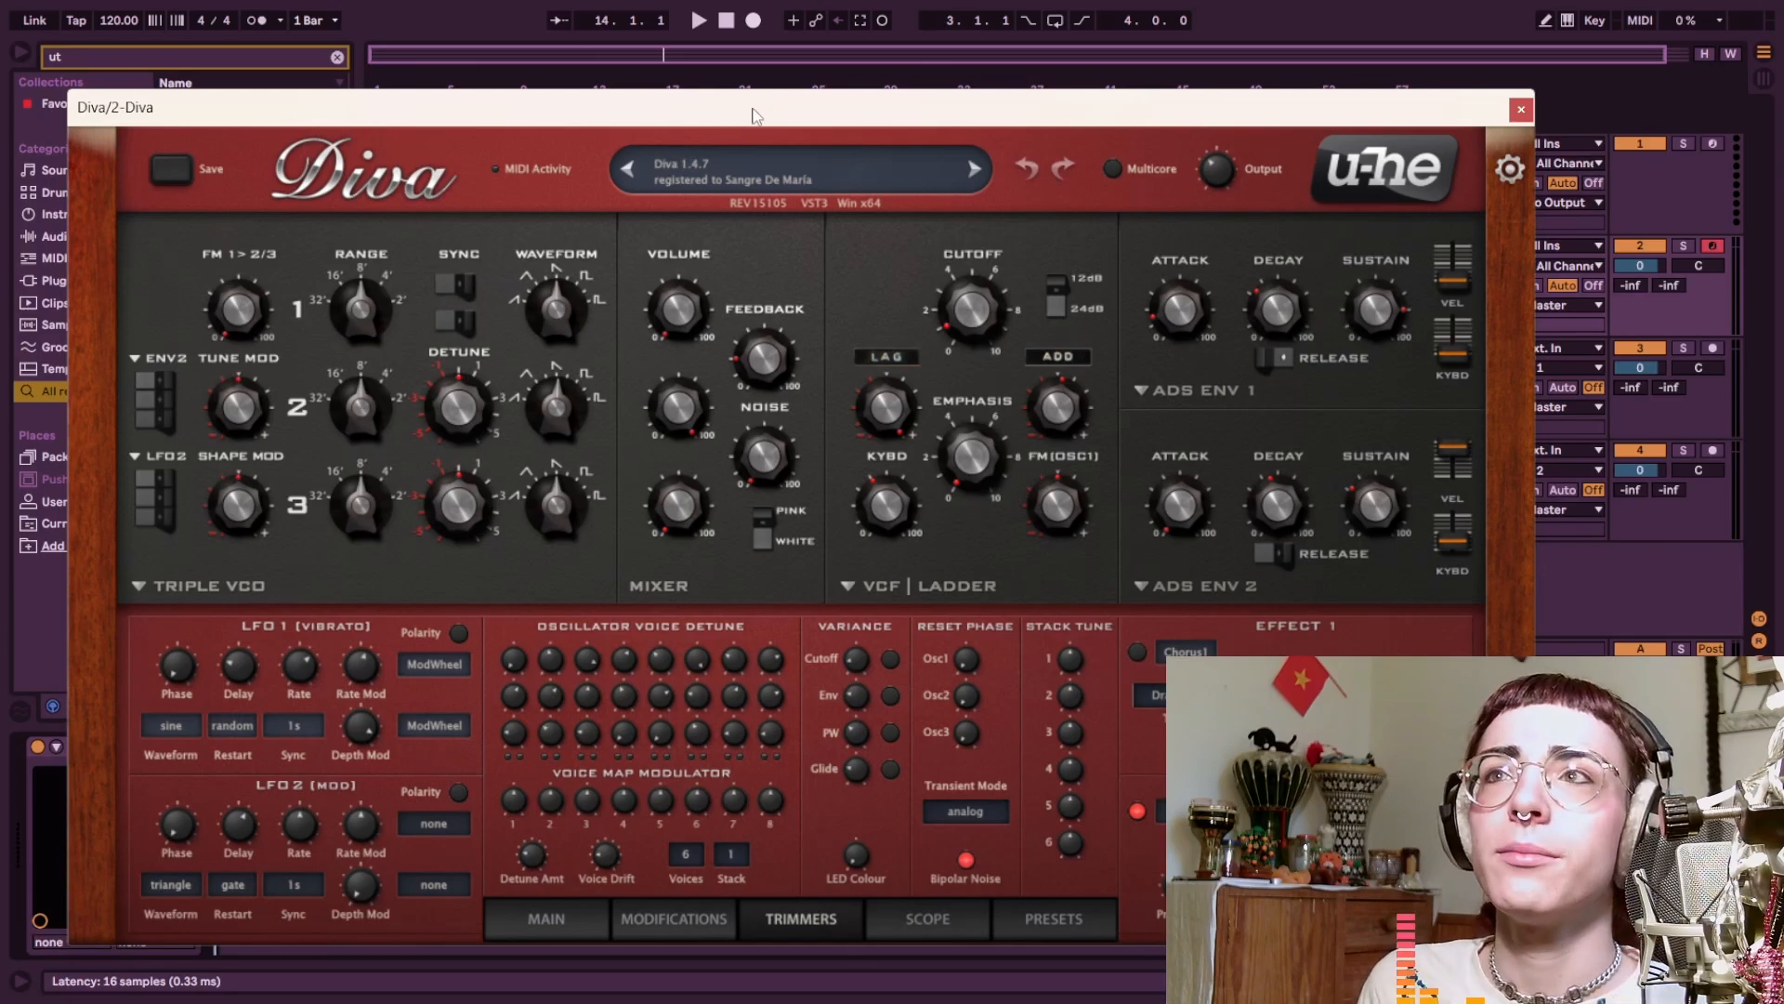
Reposition the Diva synth window and show its main settings page
drag(755, 116, 941, 133)
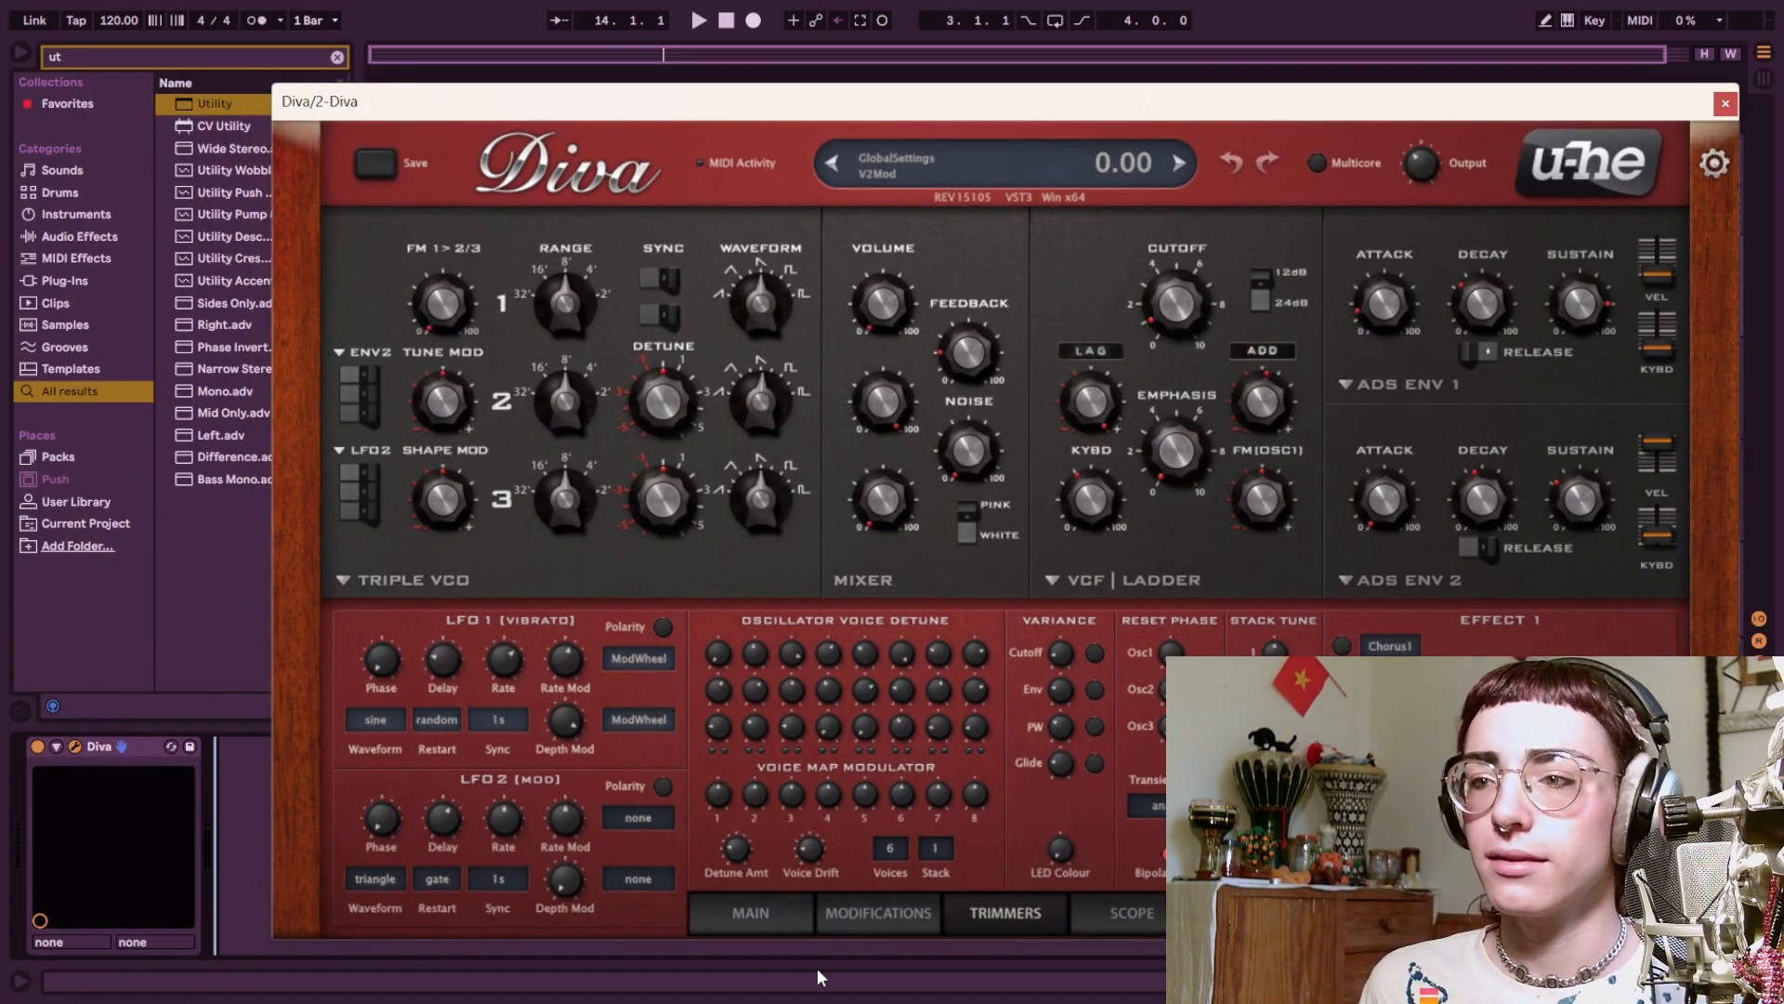
click(781, 927)
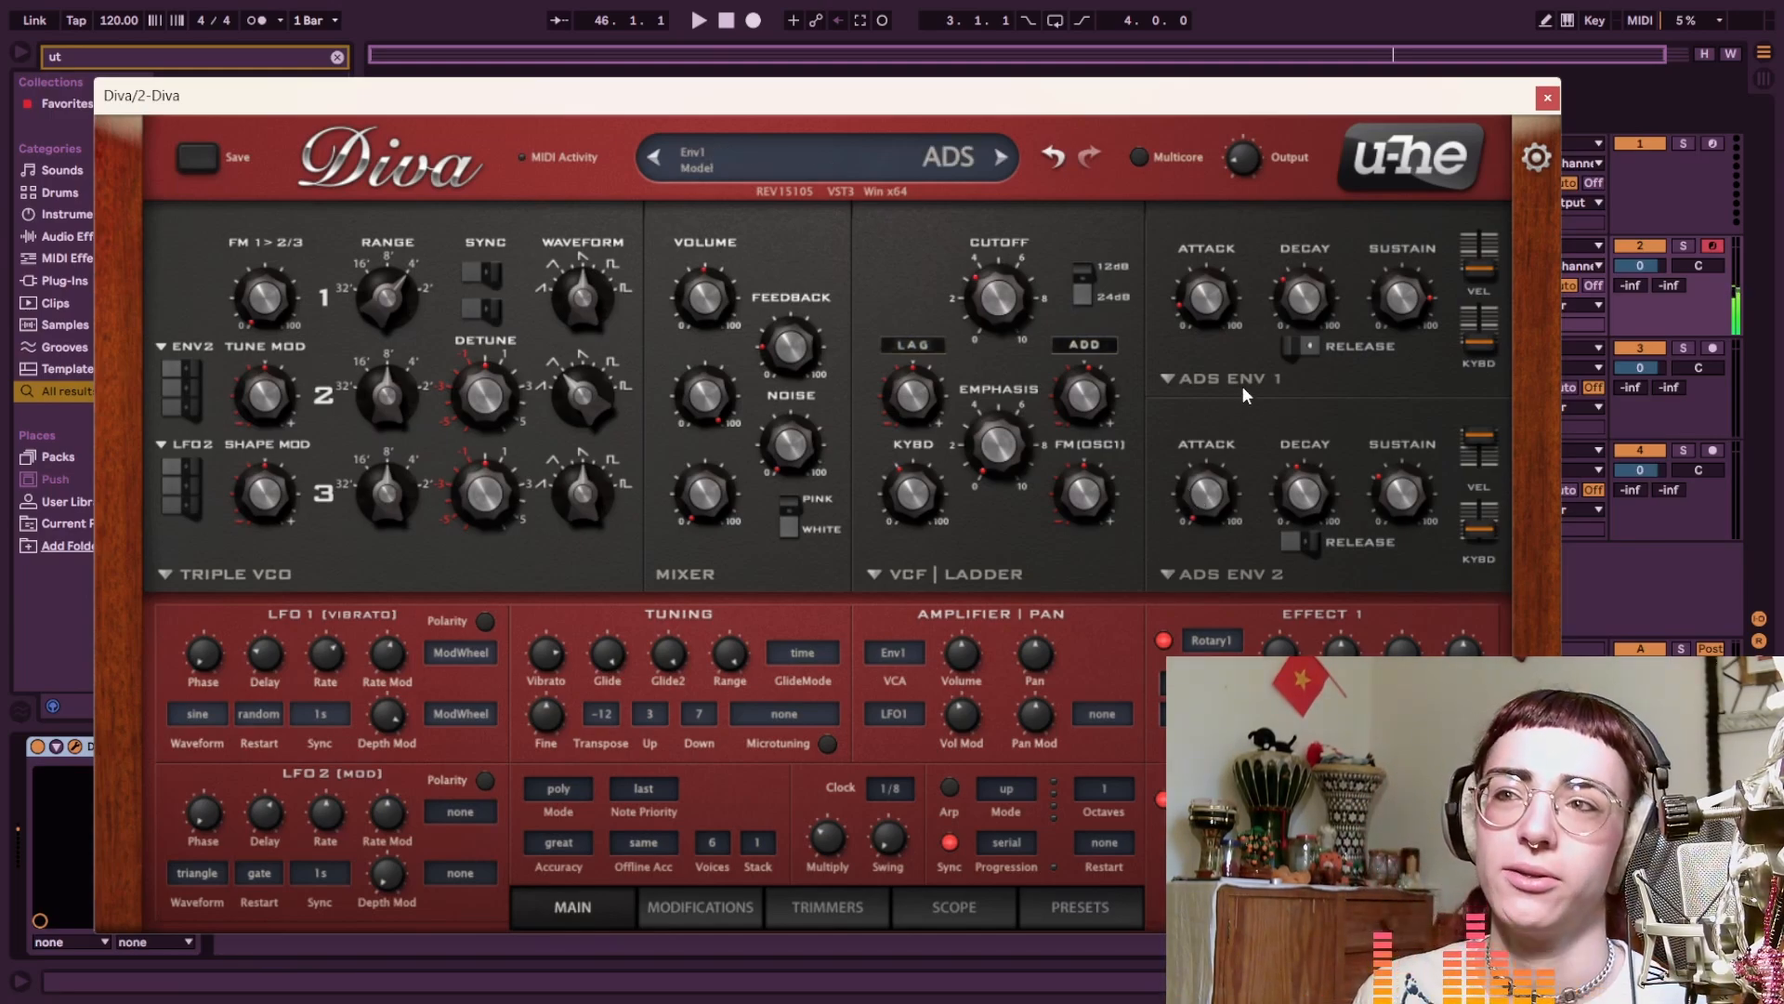
Close the Diva window and record a MIDI take on the Diva track from bar 1 to about bar 39
click(1547, 99)
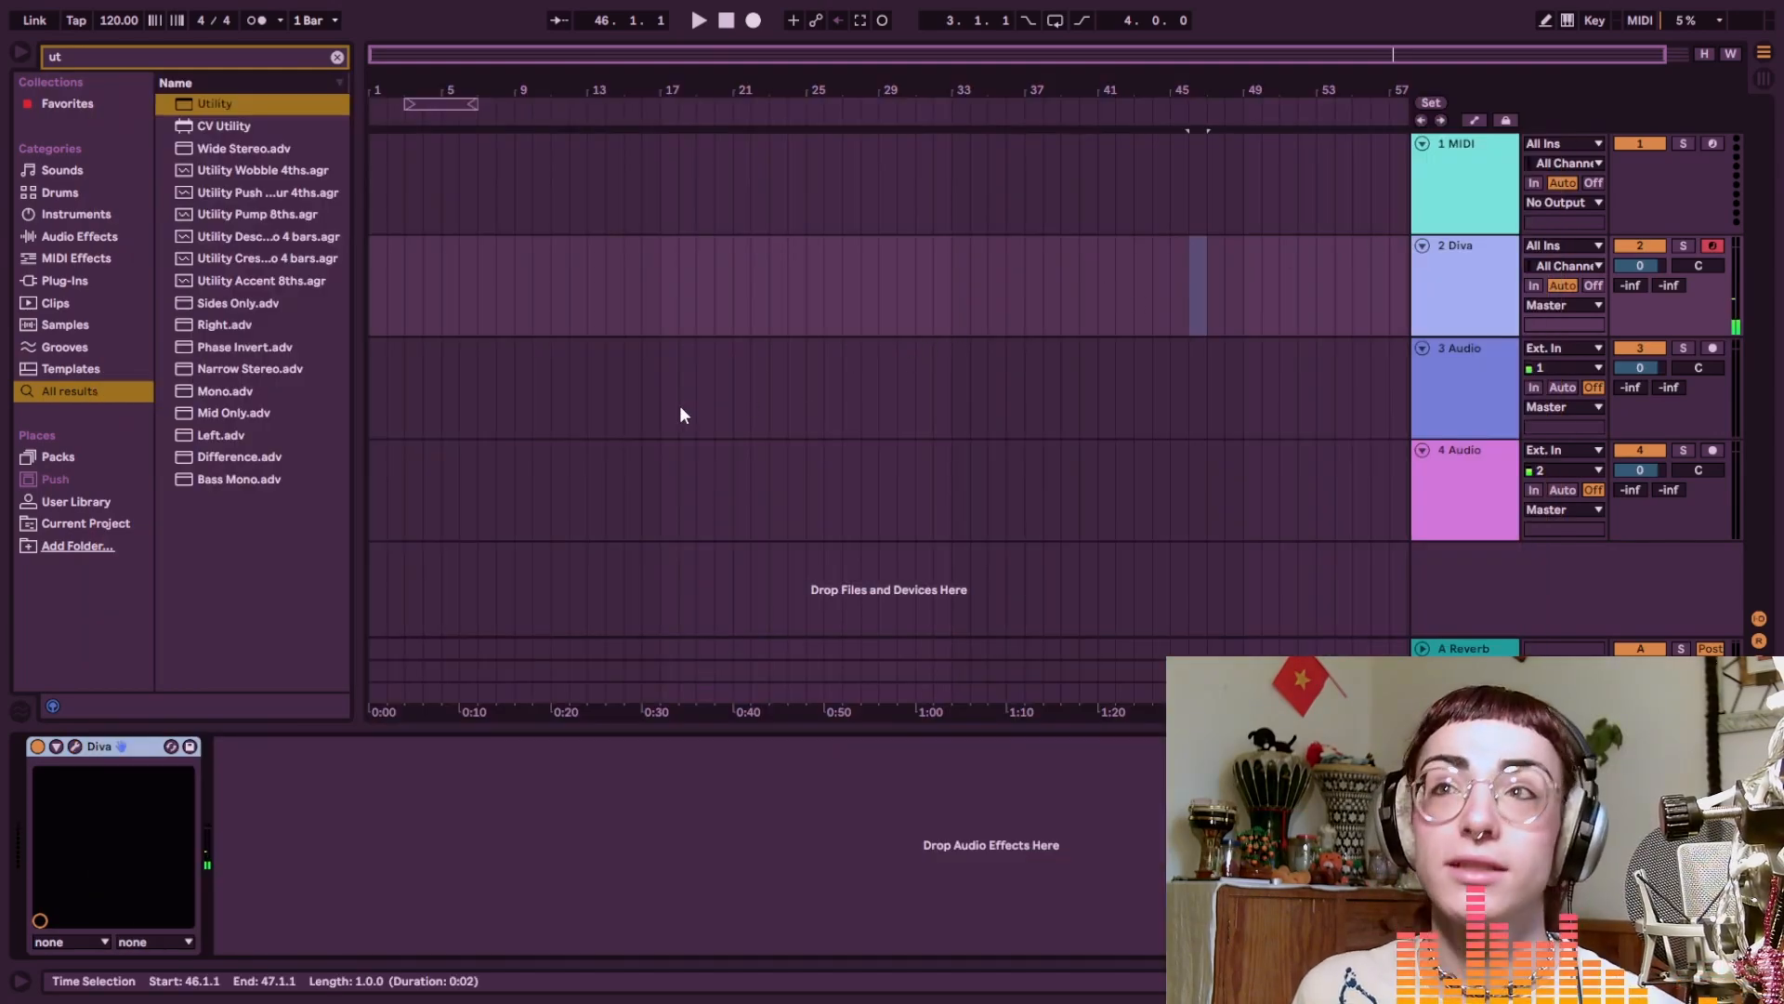
click(383, 317)
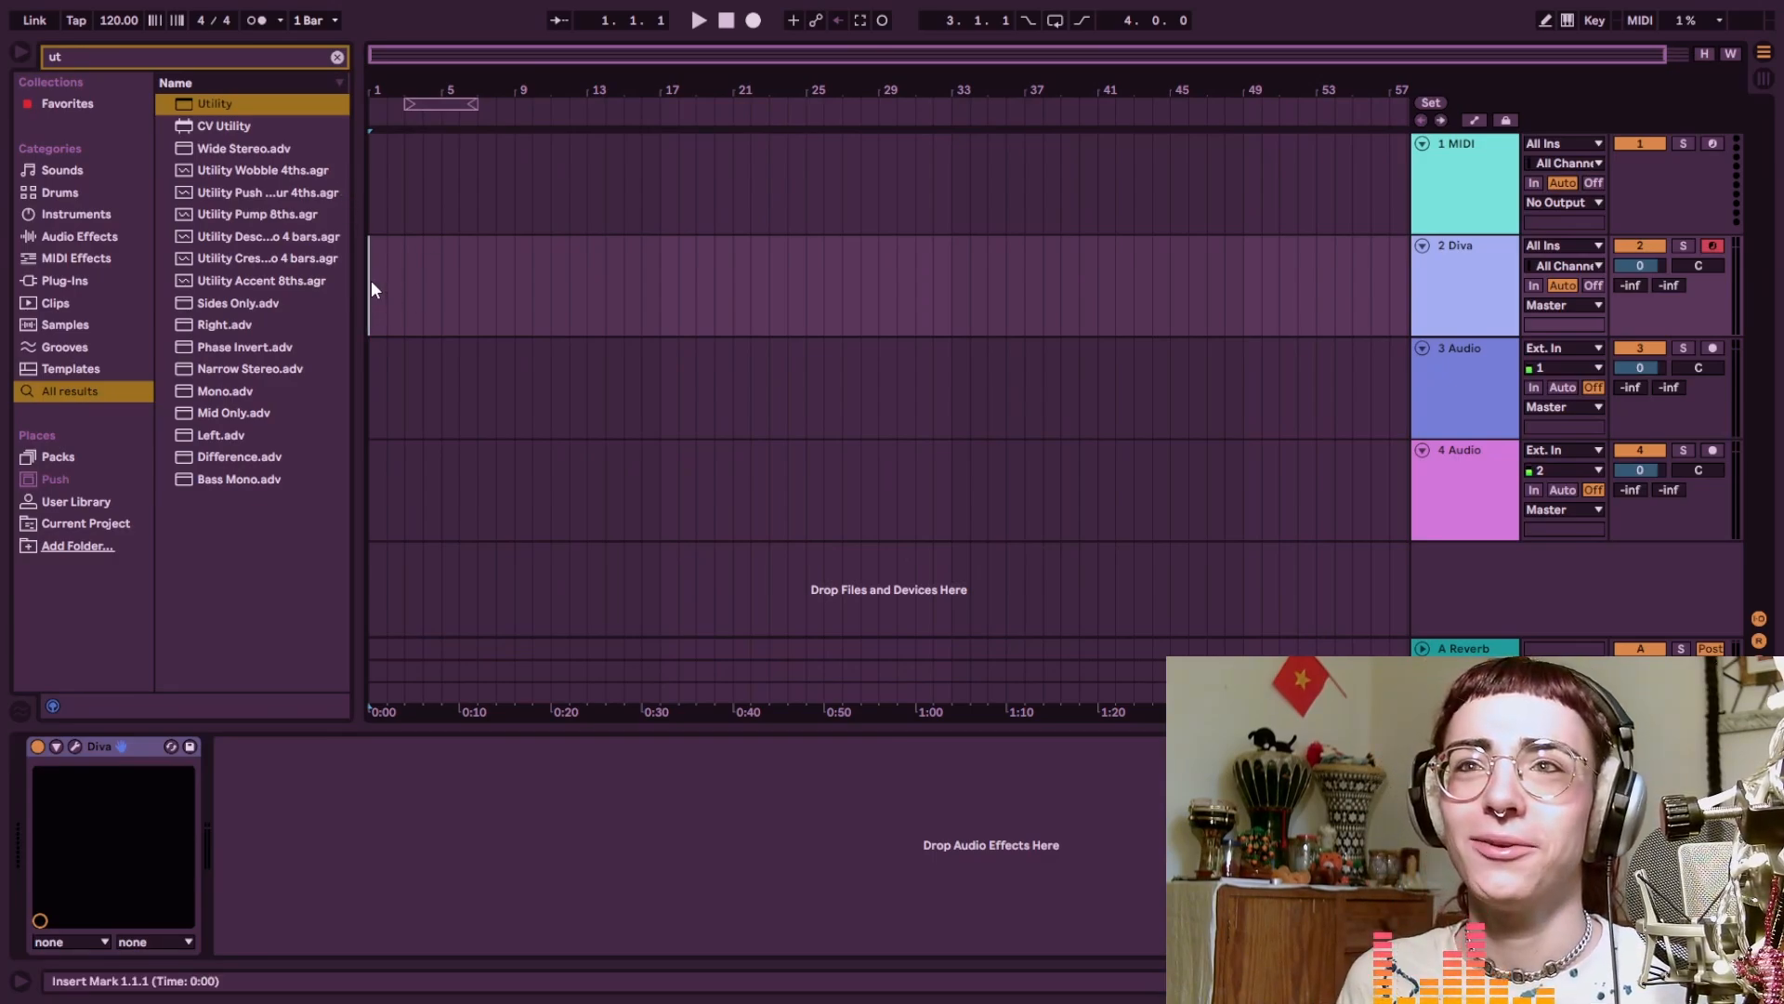
click(753, 20)
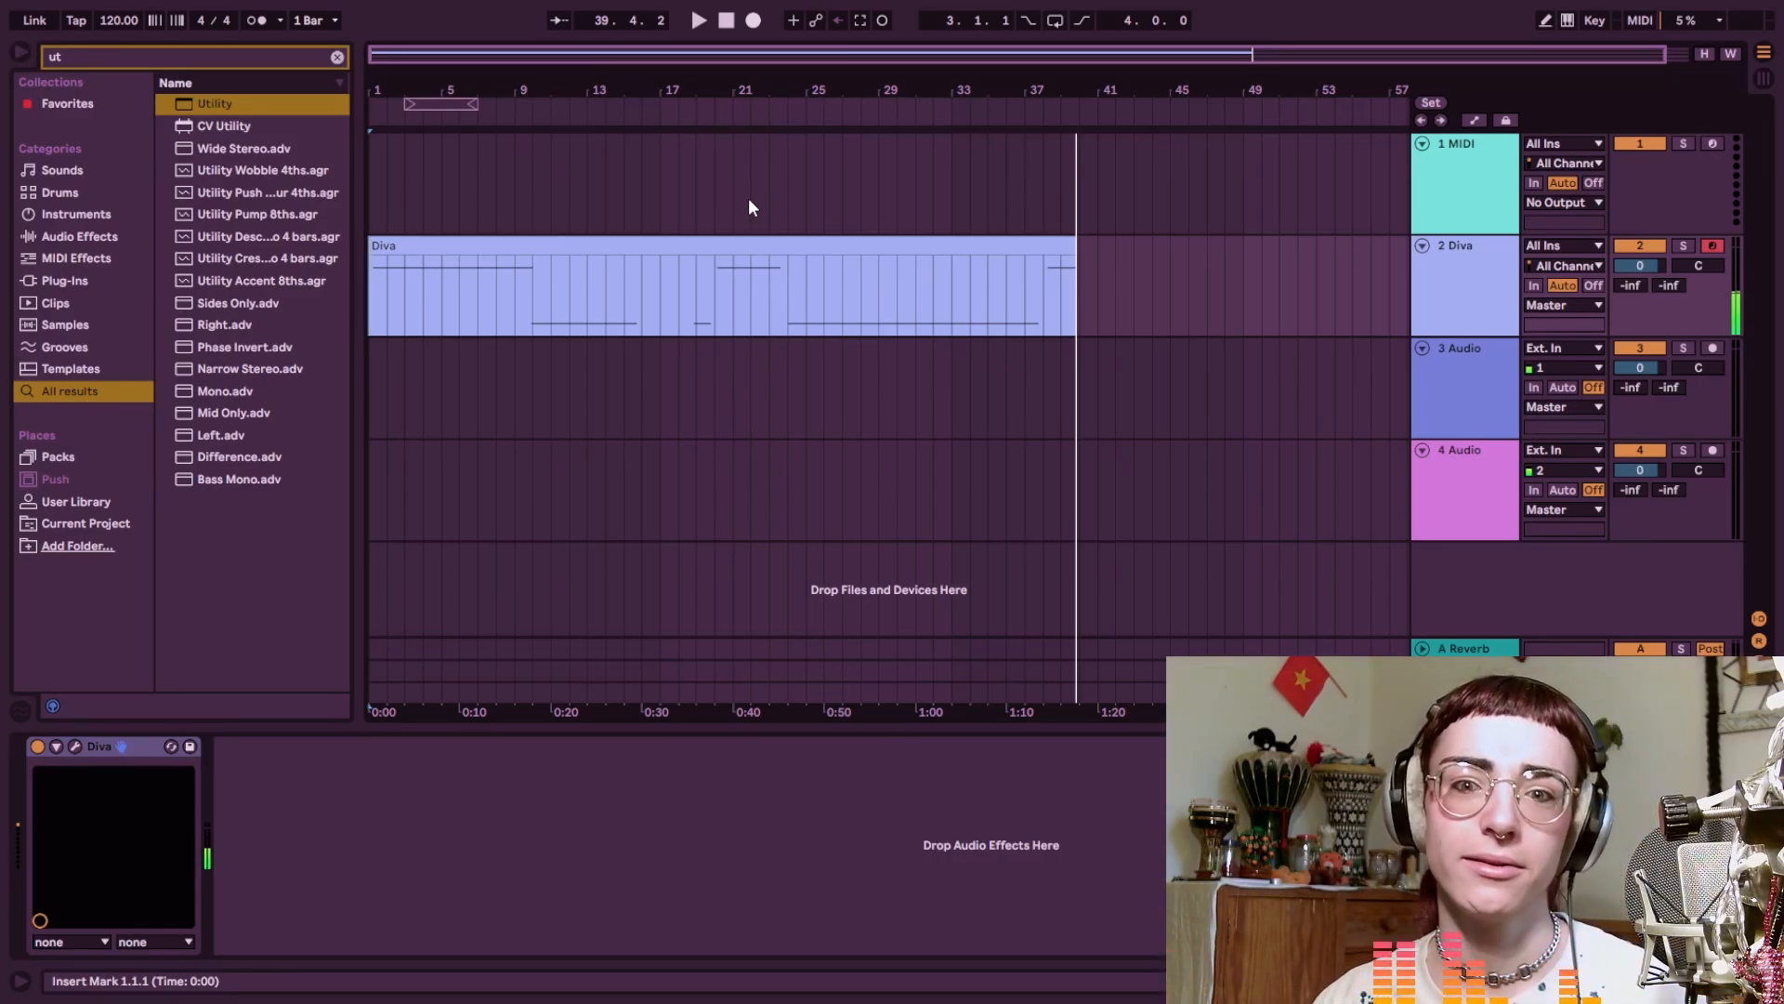
click(753, 20)
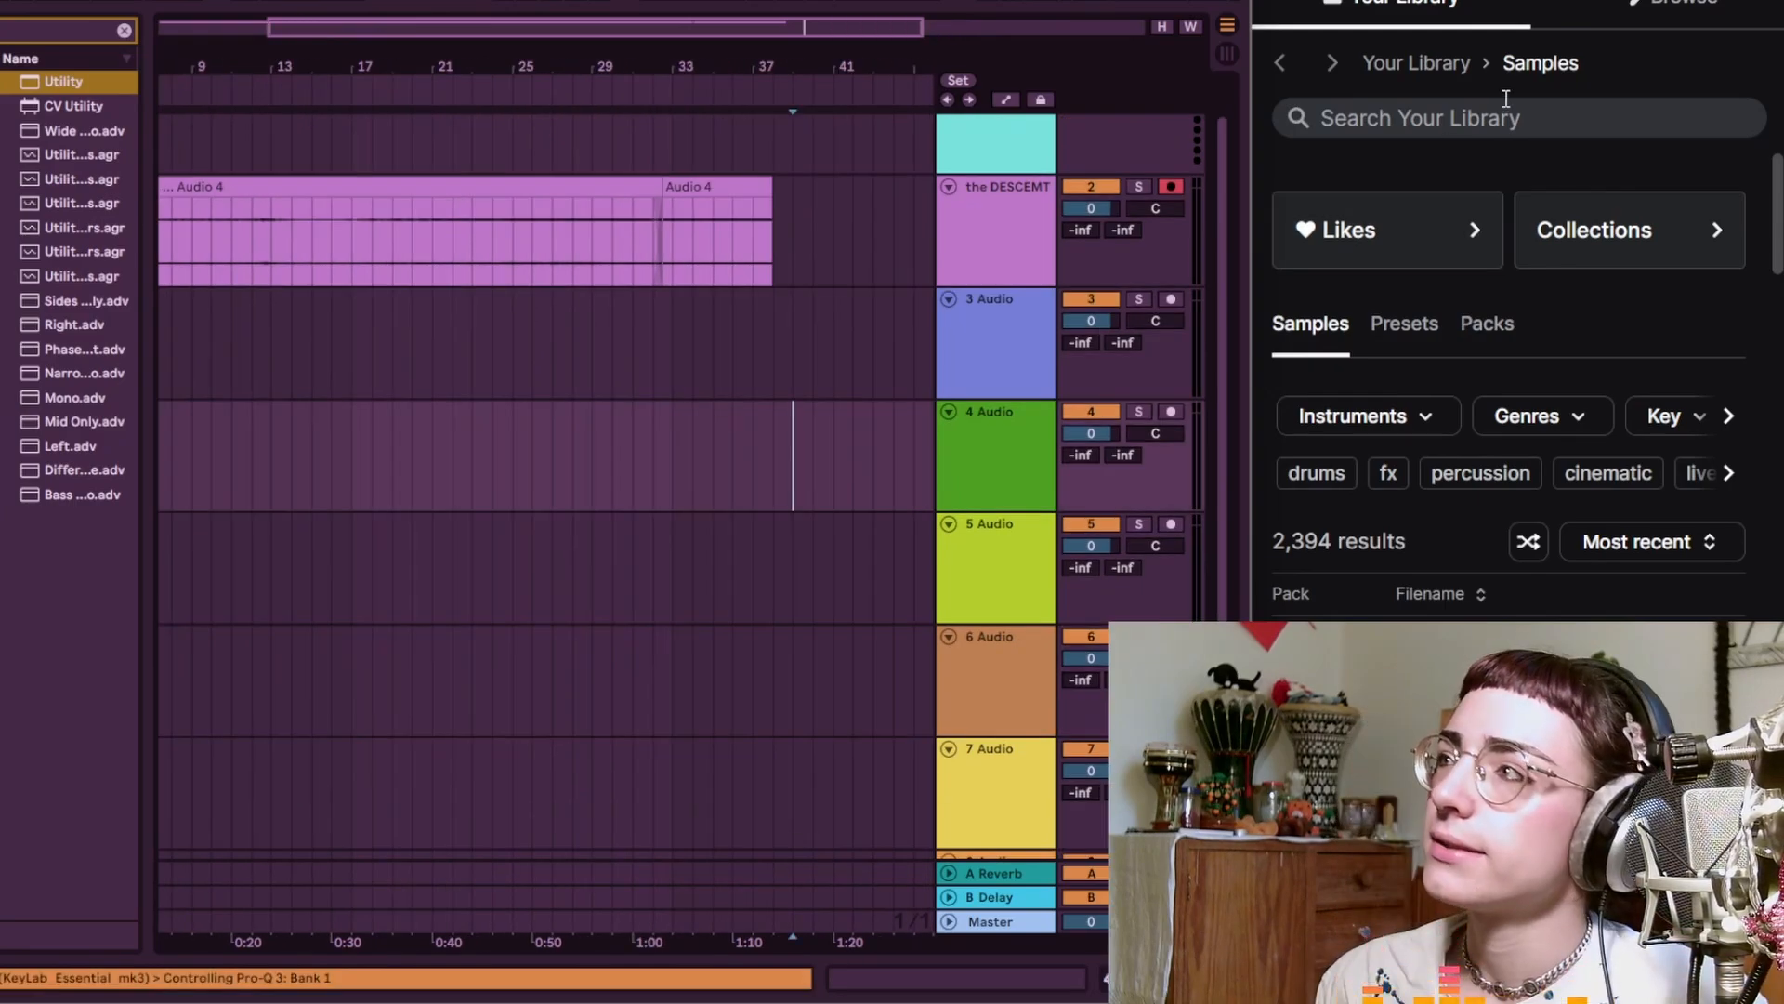
Search the full sample catalogue, rather than the personal library, for "angler fish"
click(1507, 98)
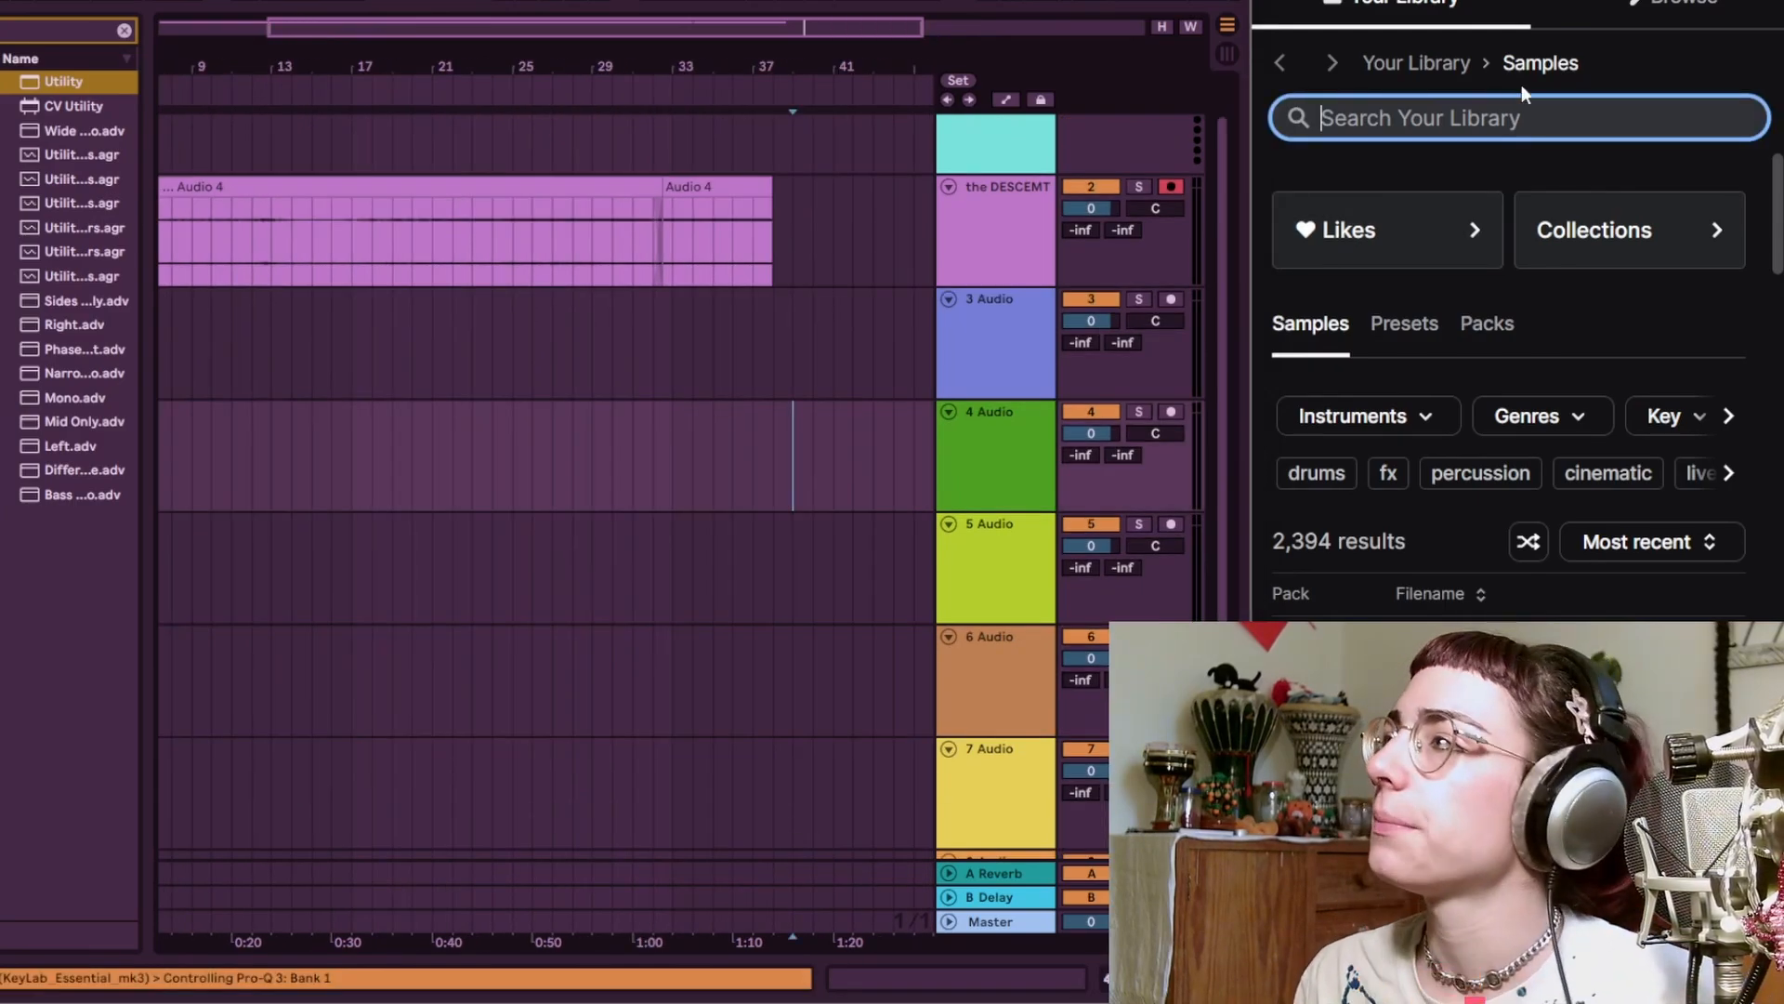
click(1668, 12)
click(1516, 110)
text(an)
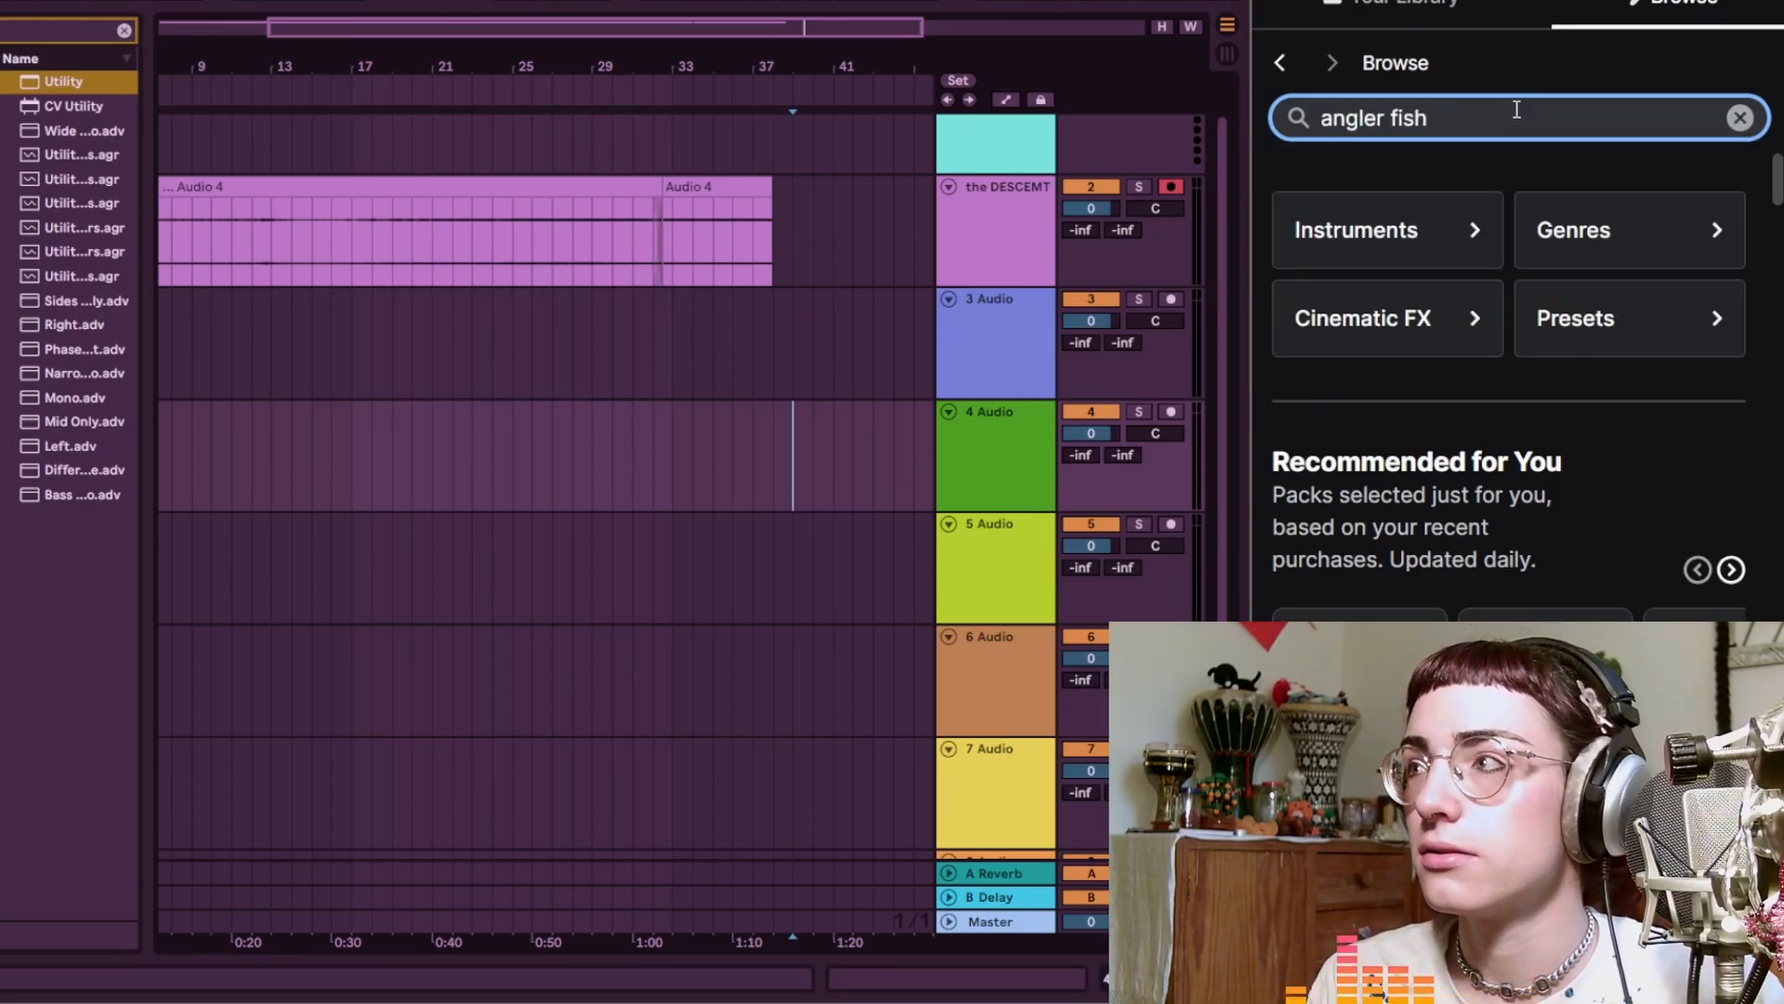
text(gler fish)
key(Return)
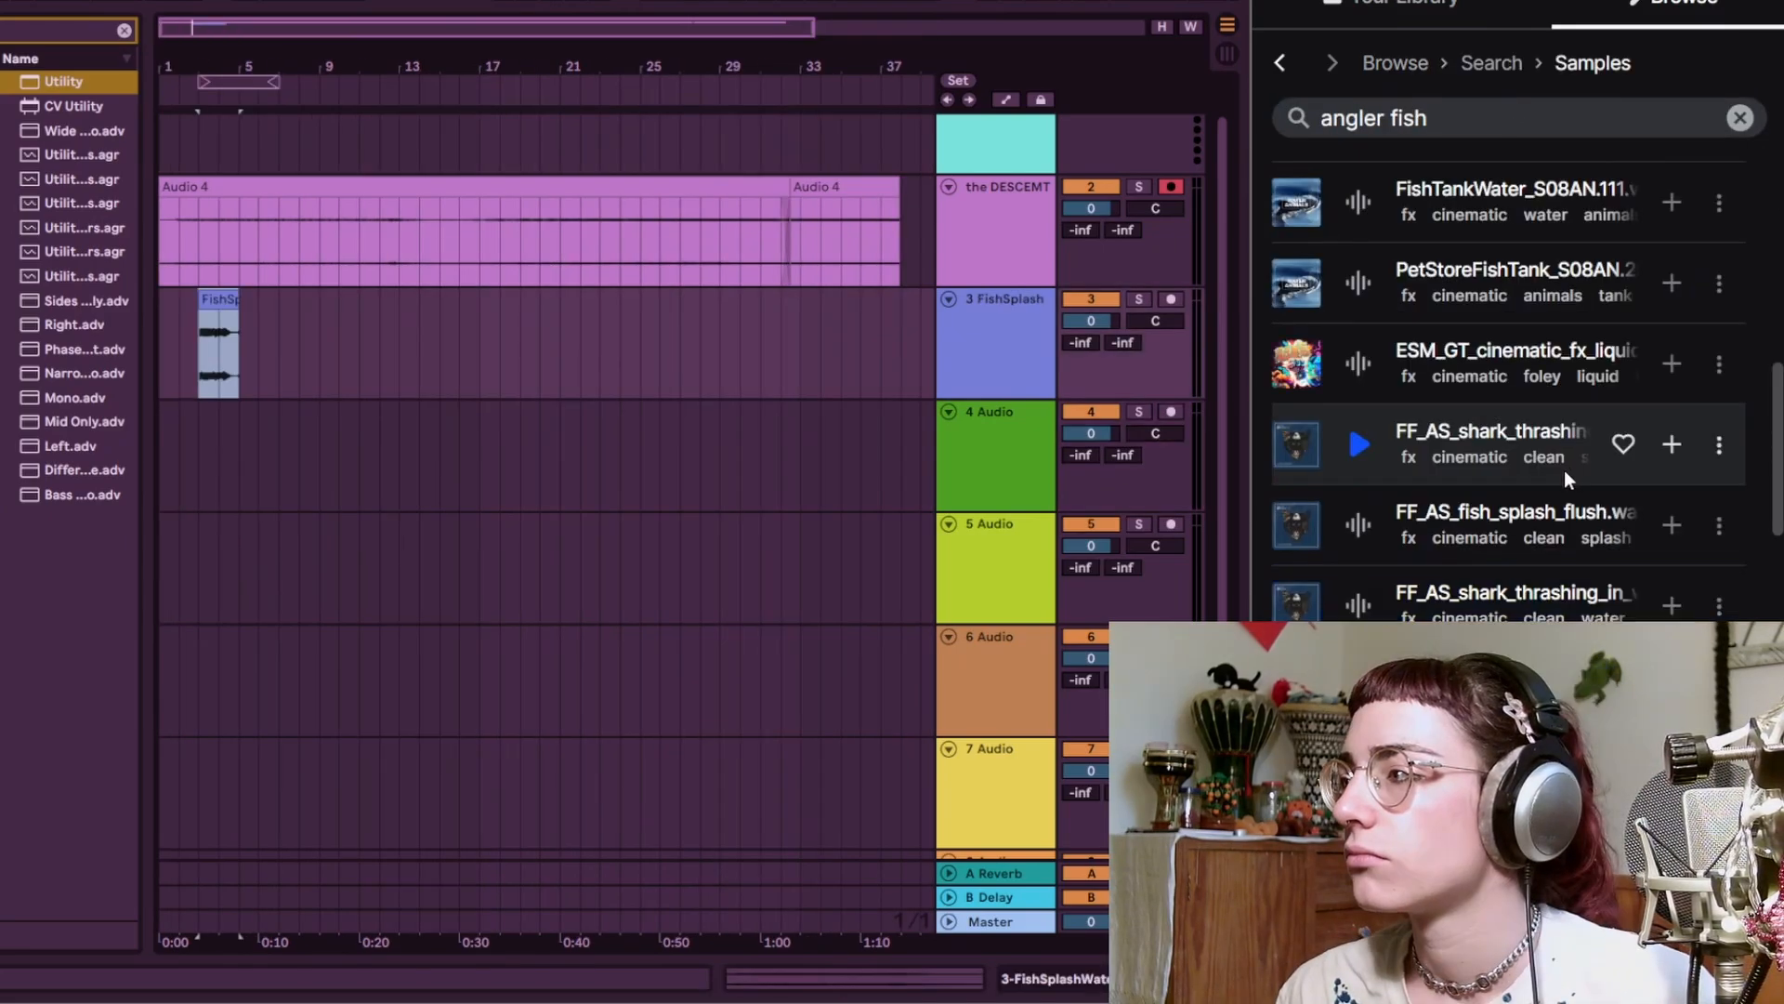
Place the FF_AS_fish_splash_flush sample on the FishSplash track at bar 12.3 and play the arrangement from just before it
key(Down)
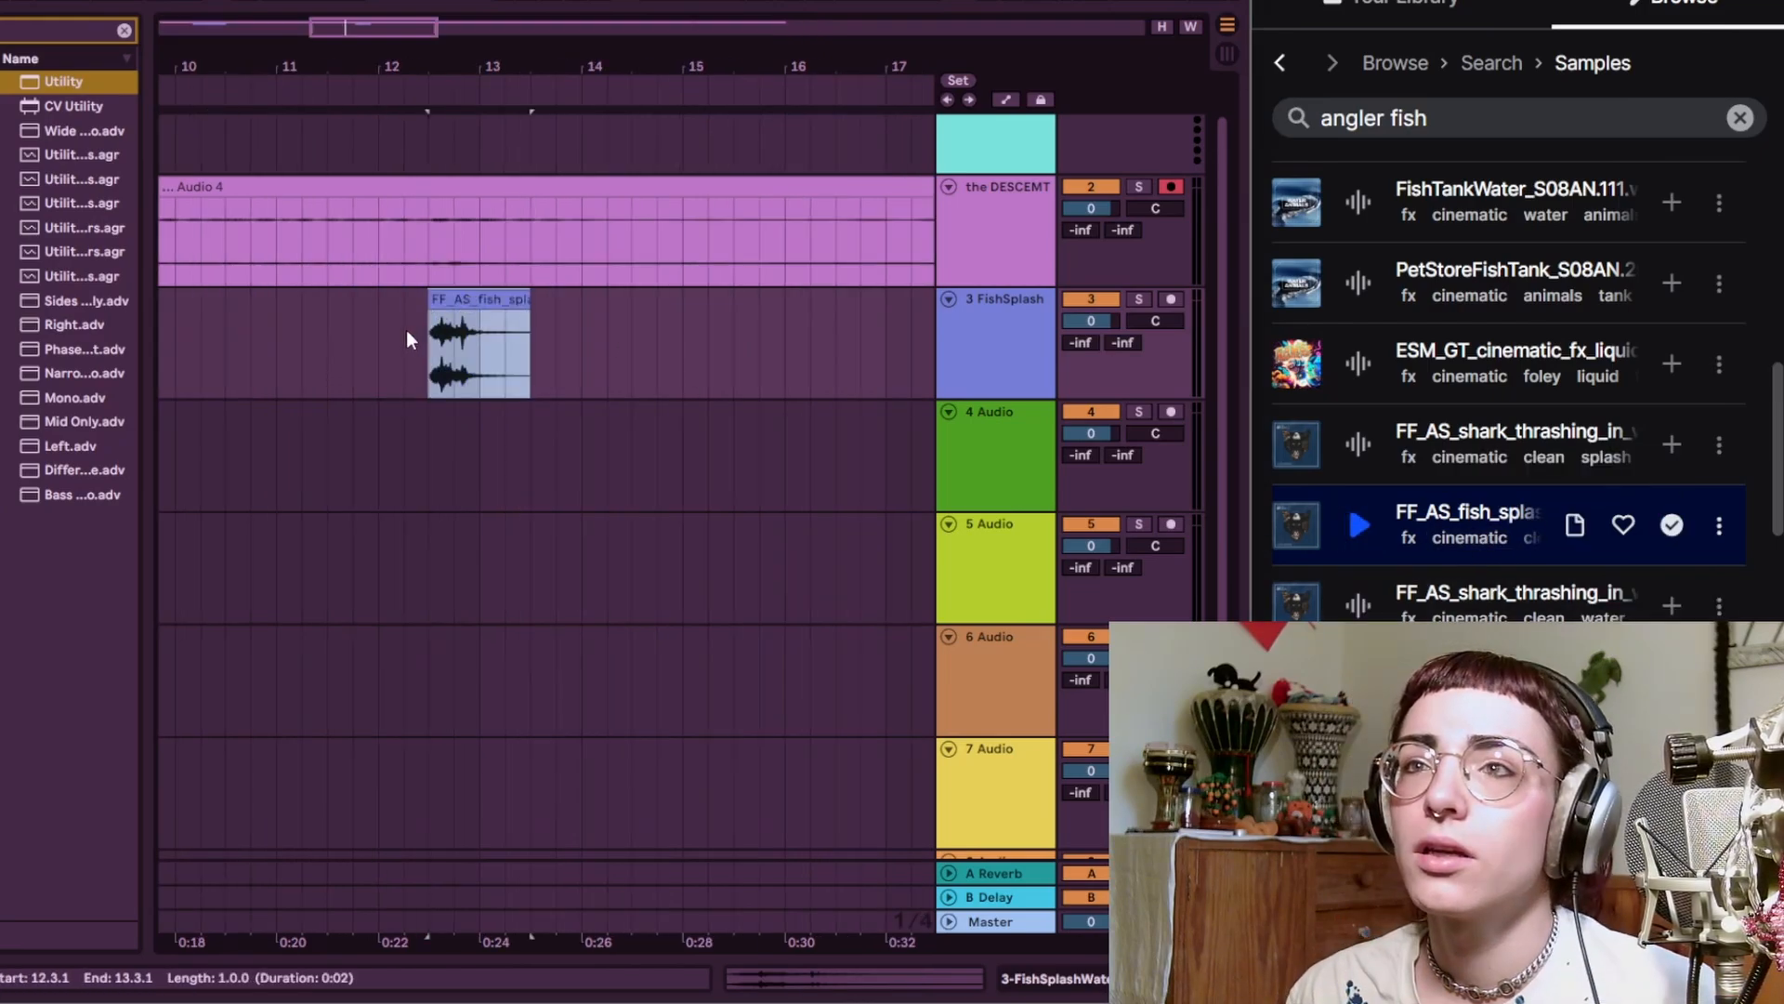
click(407, 331)
key(space)
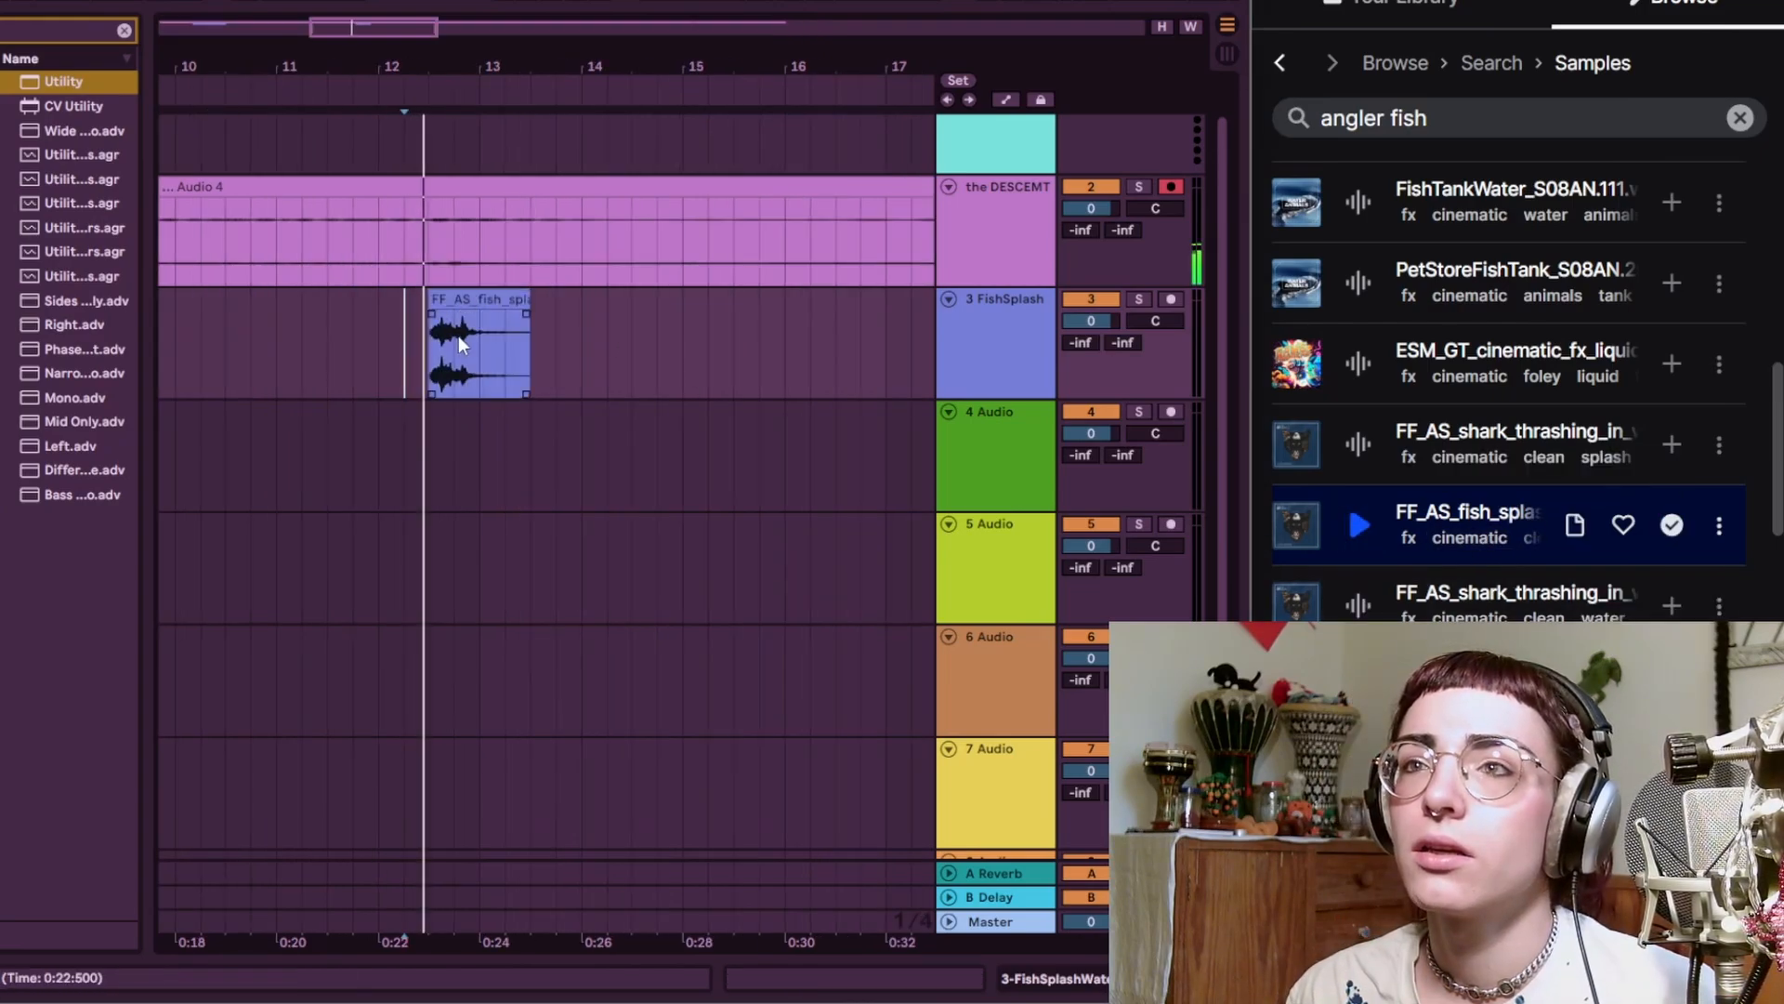
Set the FishSplash track's volume to -13.0 dB
click(1092, 321)
text(-6)
key(Return)
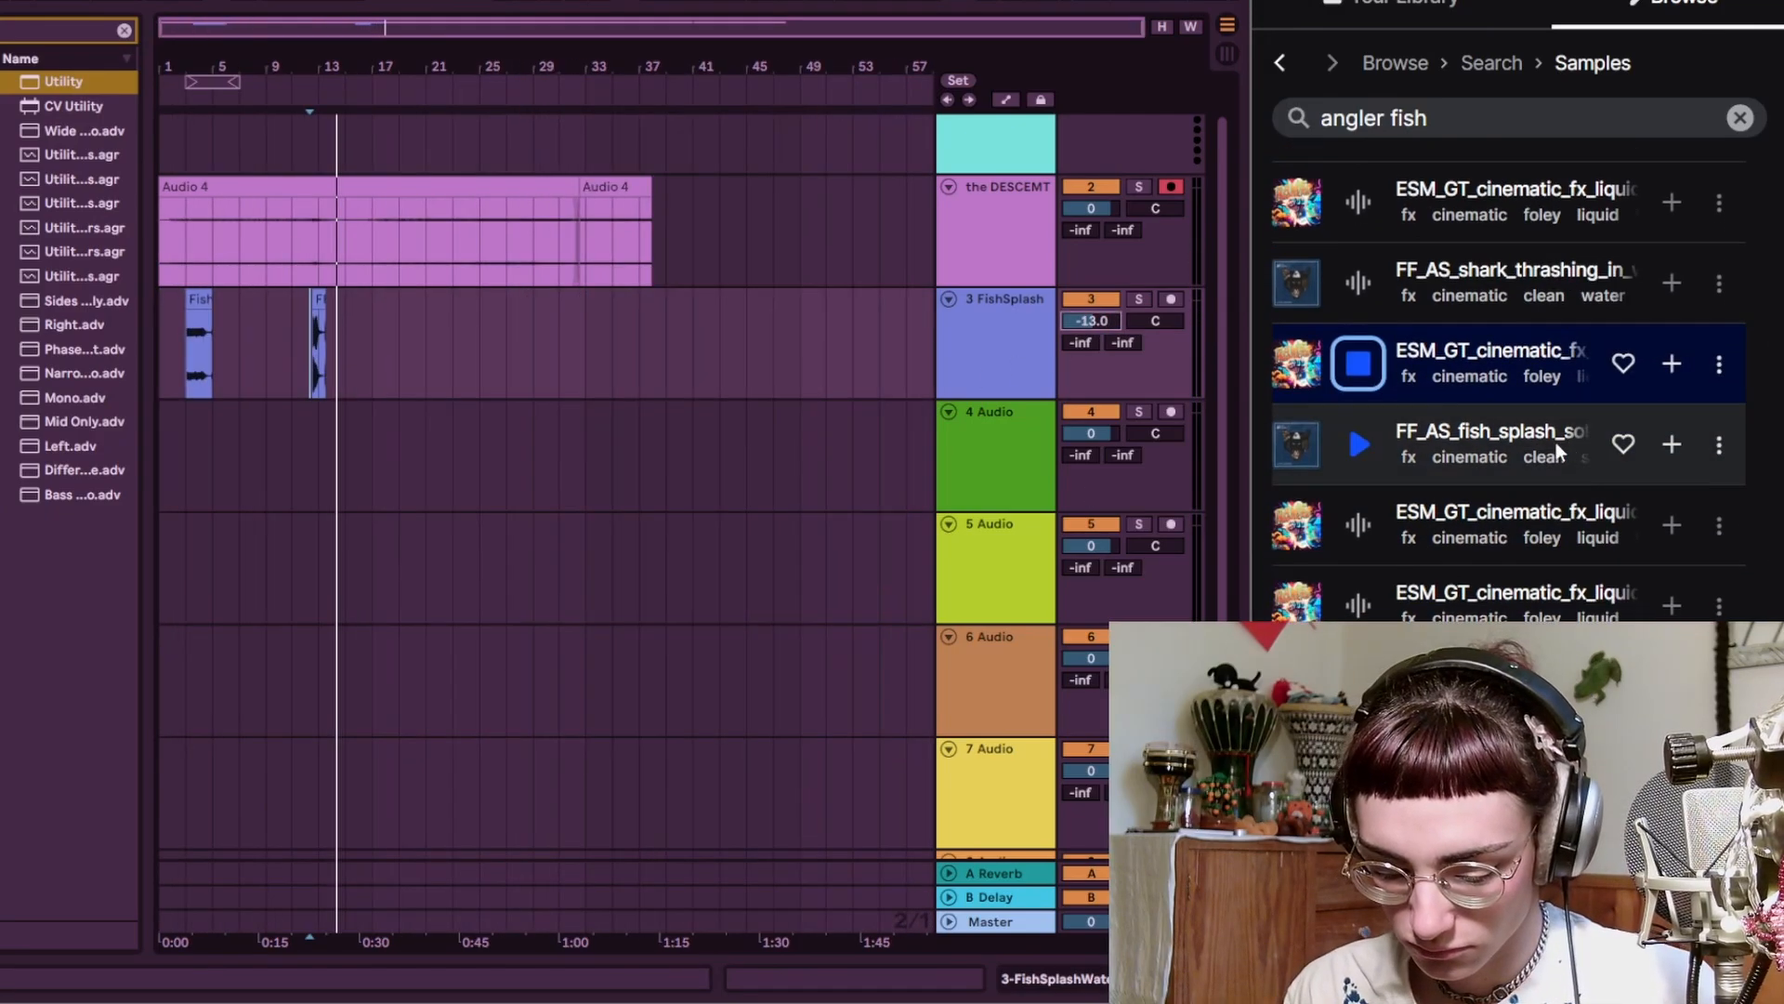
Audition further fish and liquid effect samples in the "angler fish" results
key(Down)
key(Down)
key(Down)
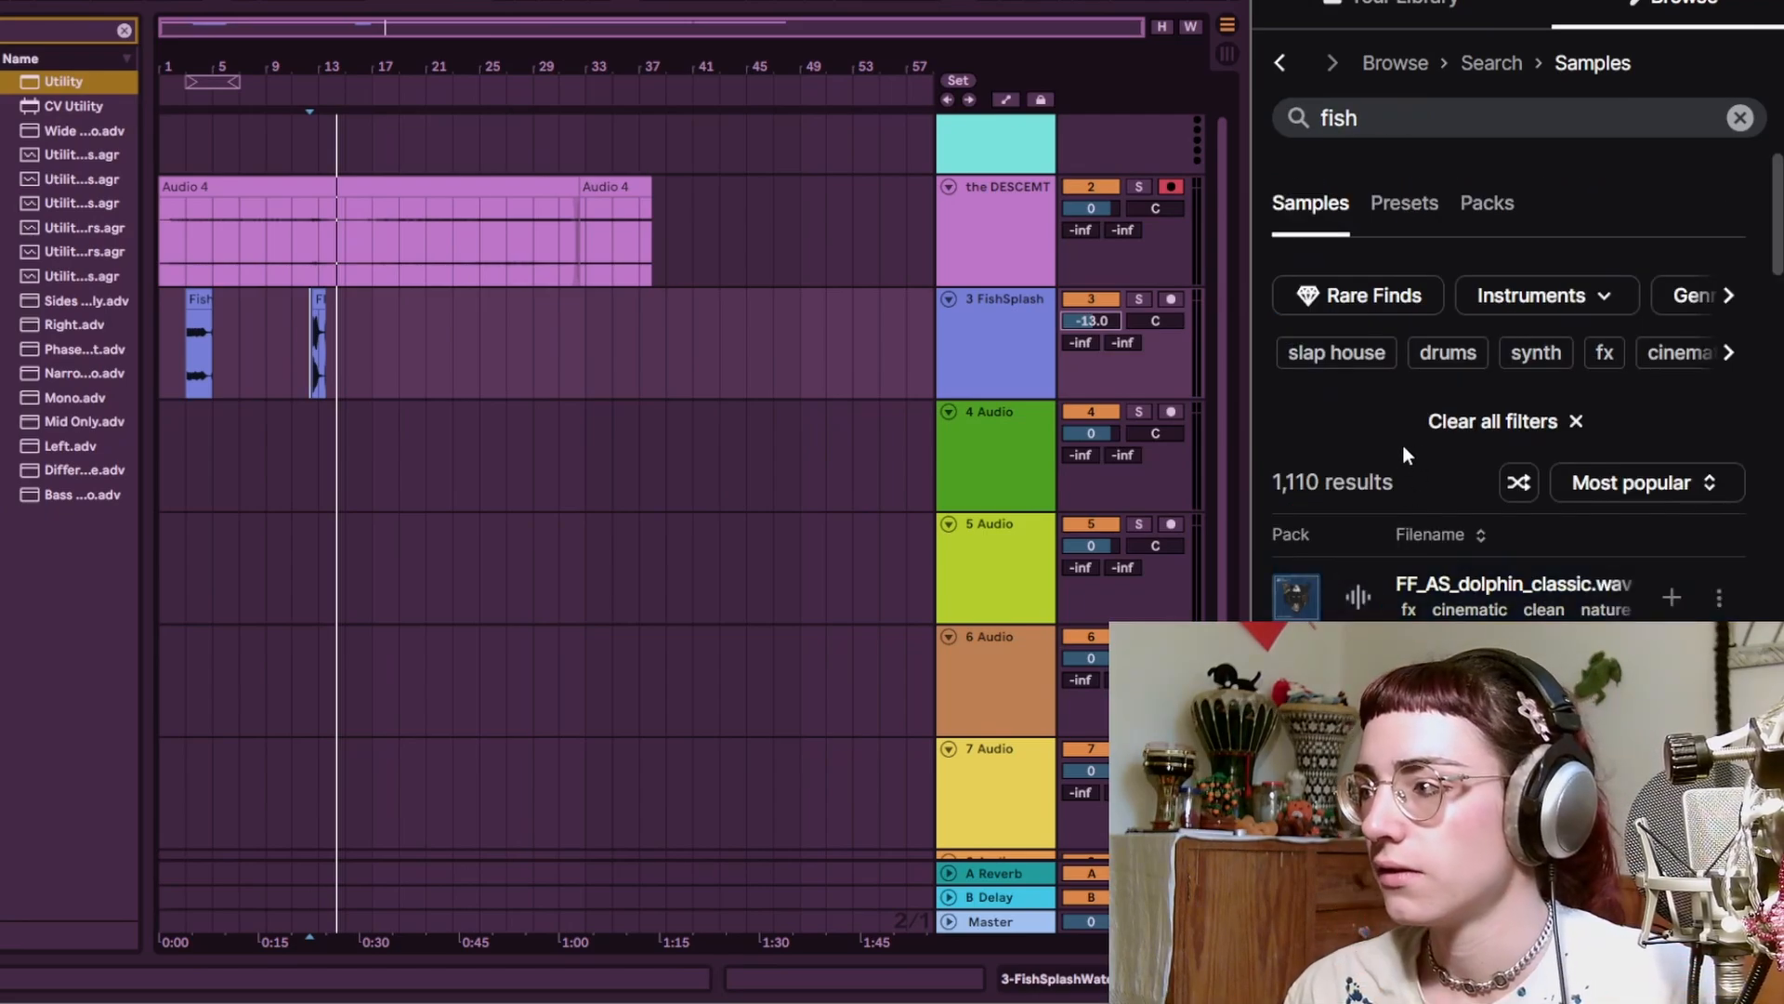
Download the SCP_MDM_130_drum kit loop from the "fish" results and place it on track 7 at bar 33
scroll(1403, 445, down, 2)
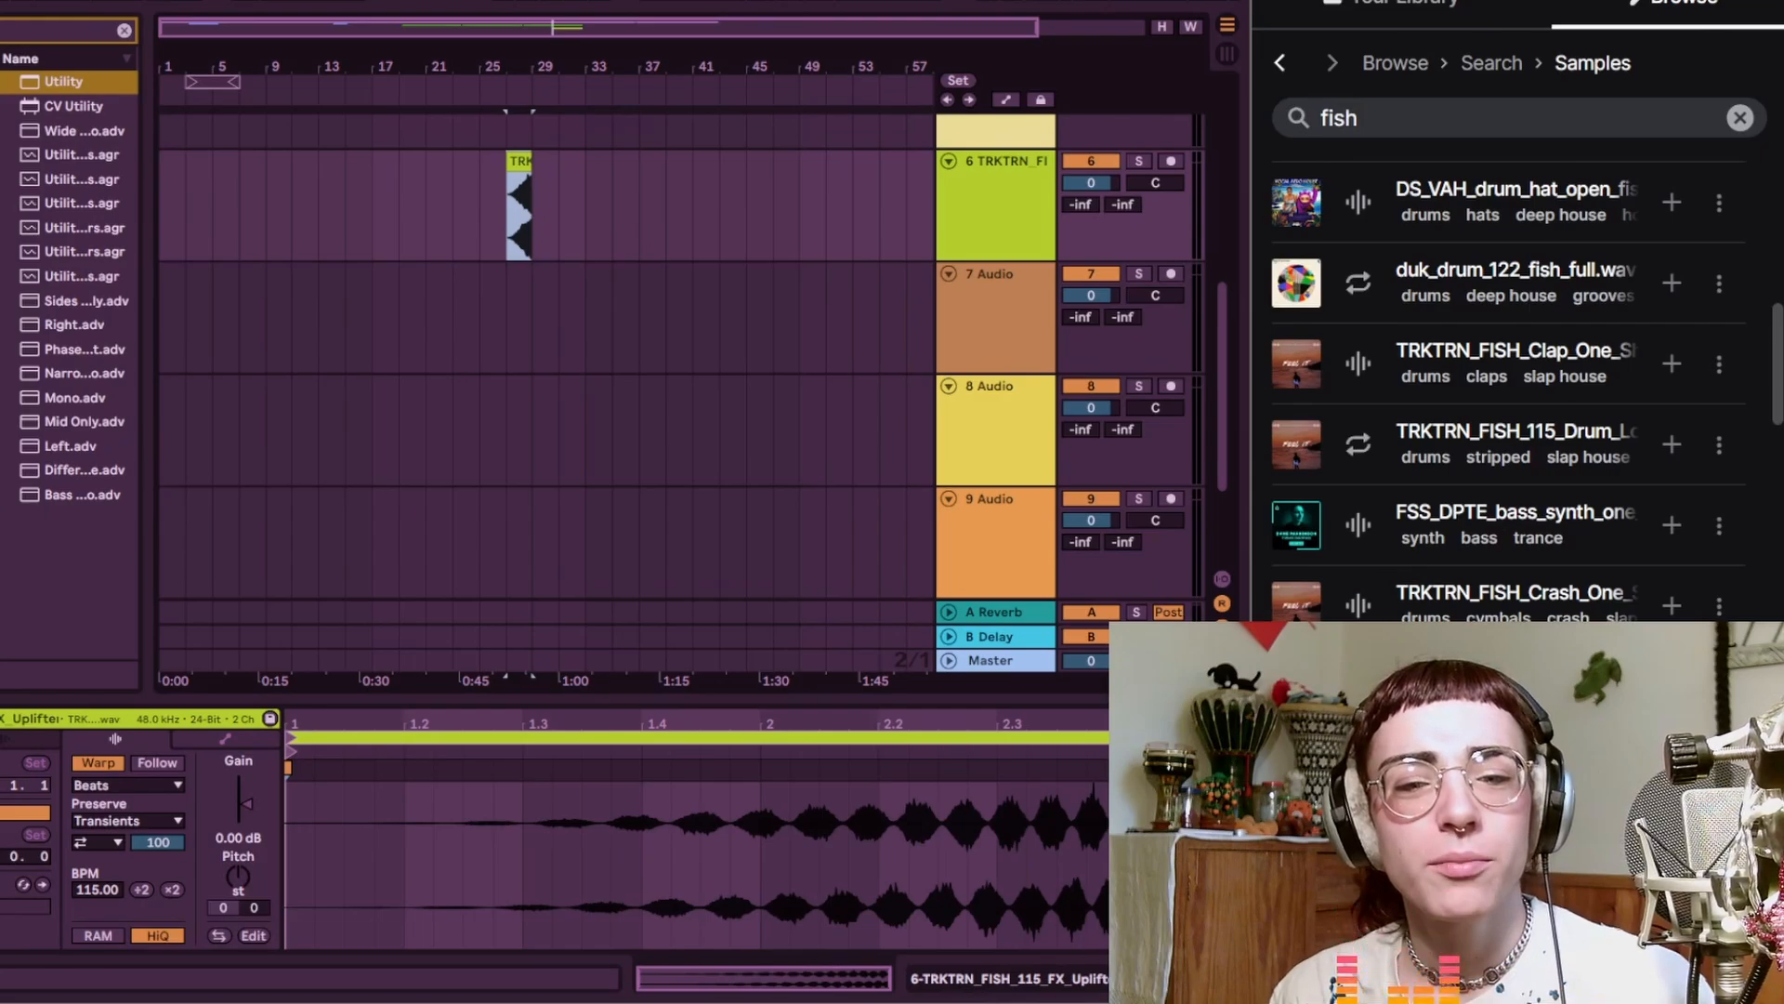
scroll(1509, 385, down, 3)
scroll(1770, 441, down, 10)
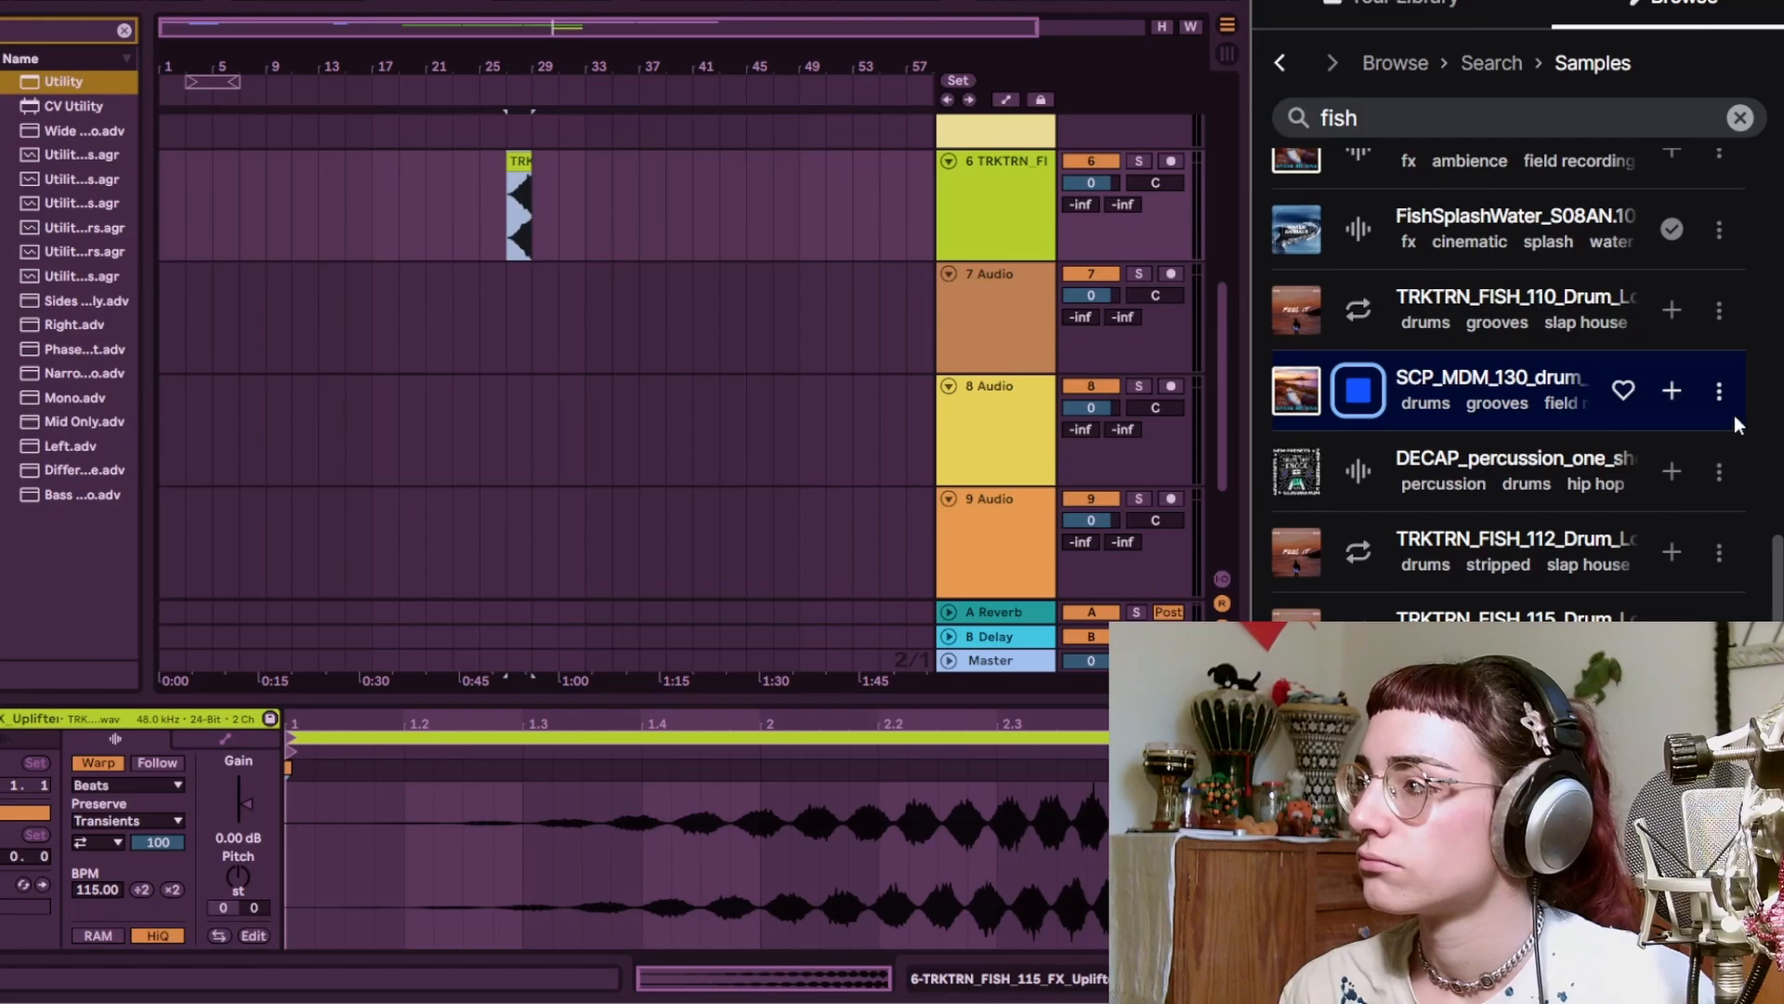
click(1672, 394)
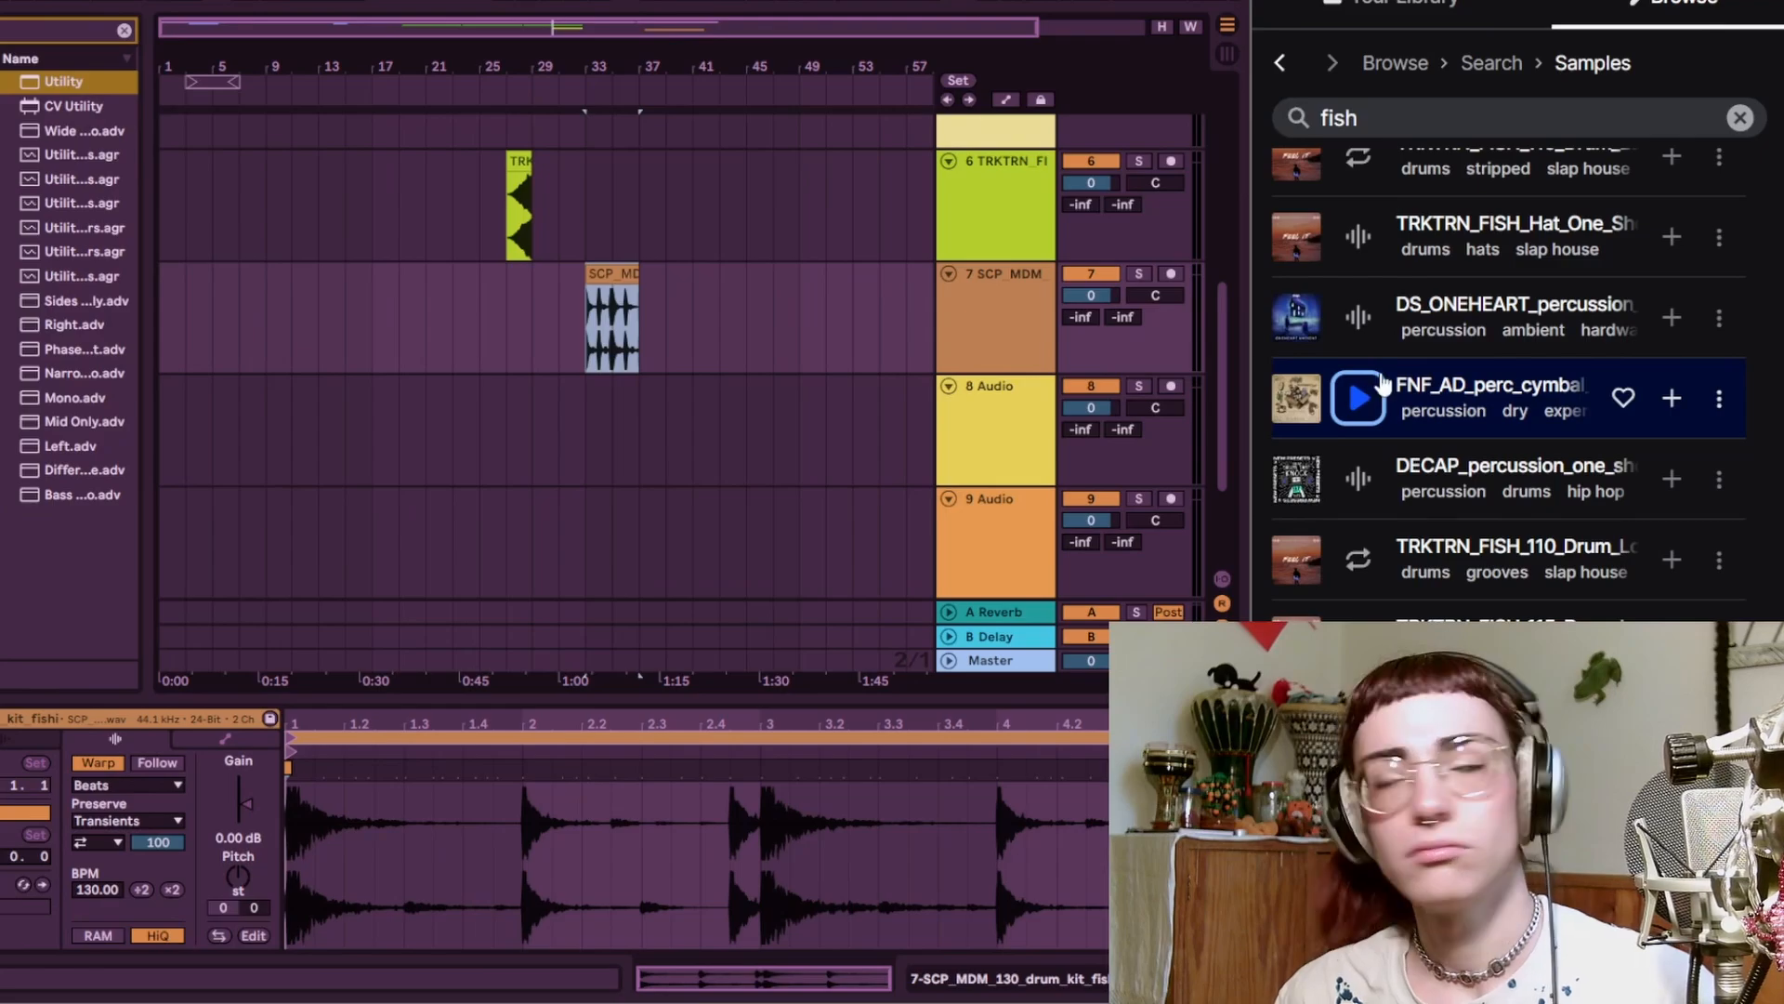
Download the FNF_AD_perc_cymbal sample, and audition the DECAP percussion one-shot listed after it
click(1672, 398)
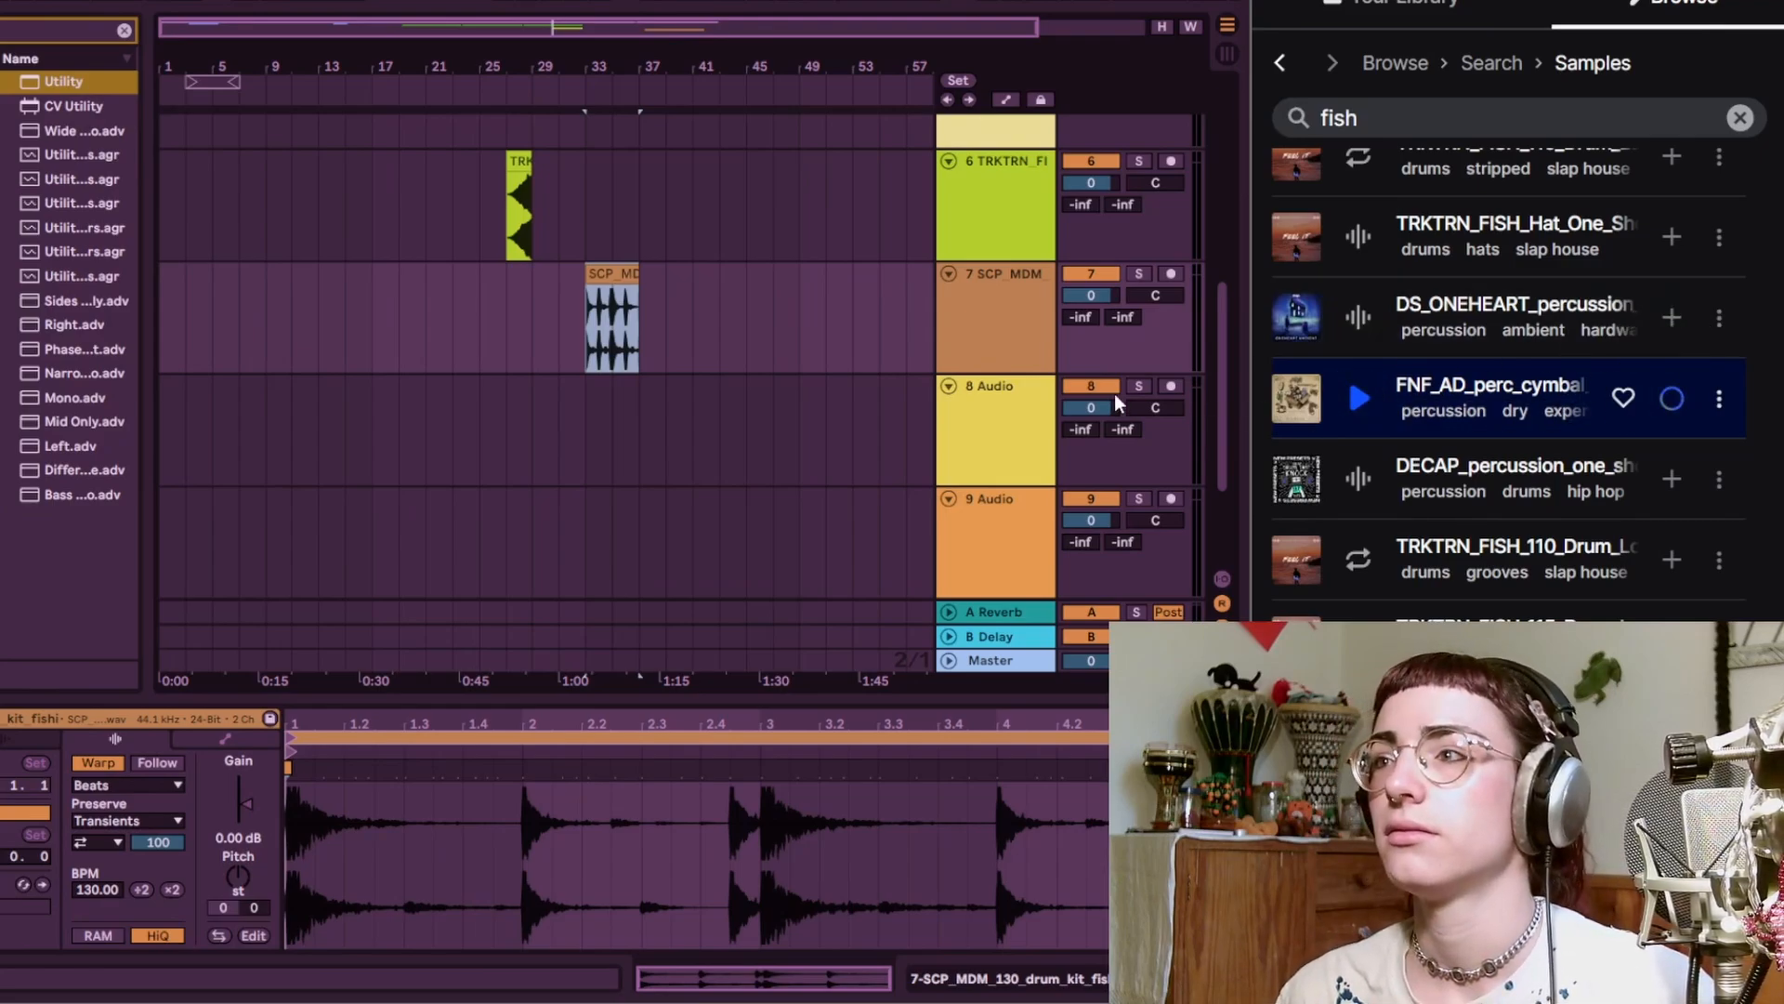
click(1018, 382)
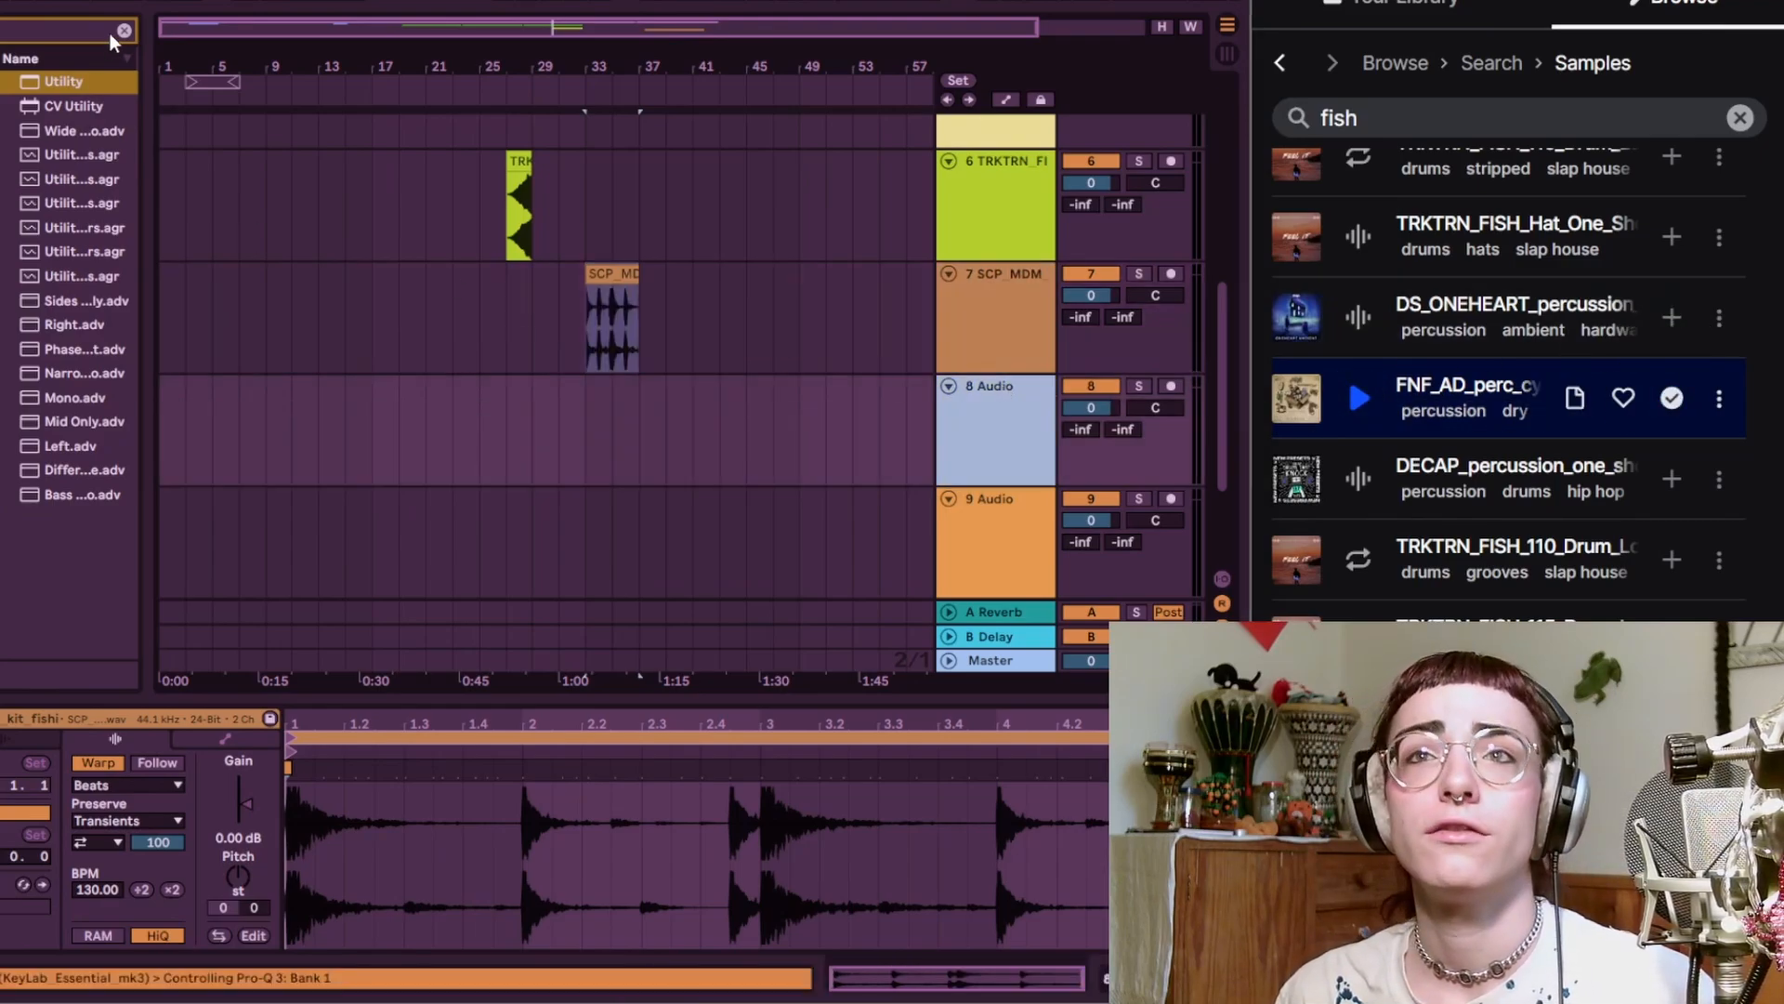
click(1358, 479)
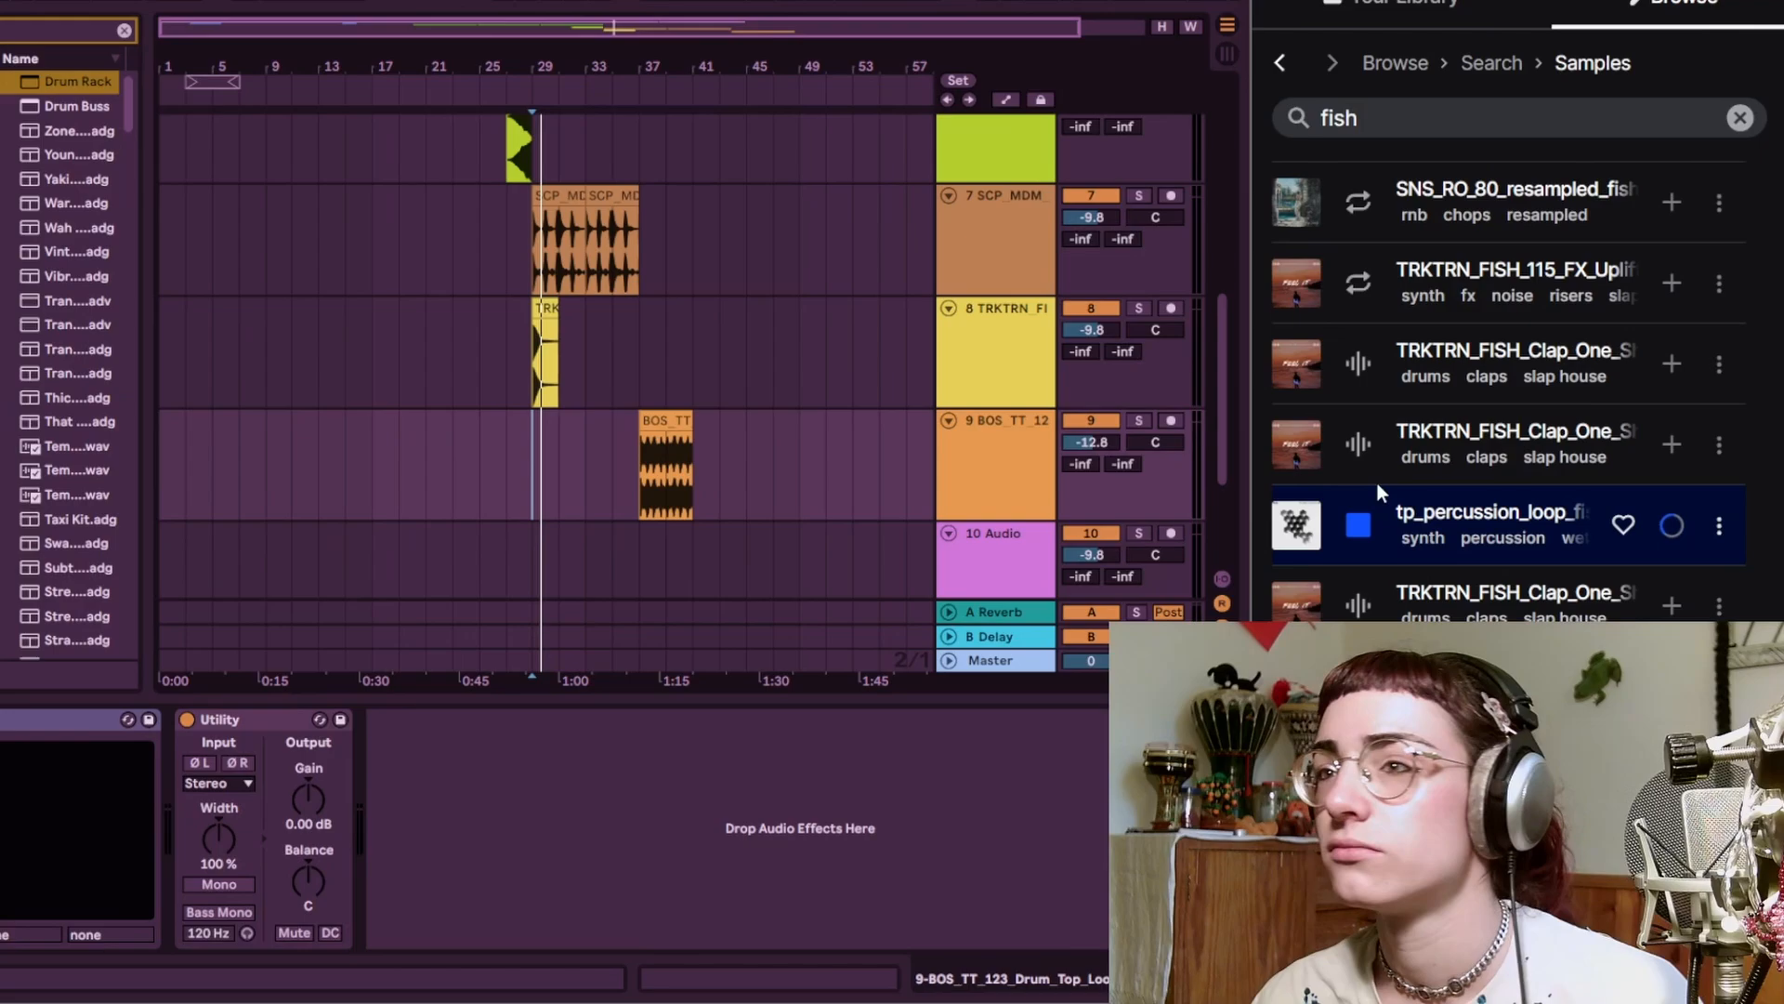
Place the tp_percussion_loop sample on track 10 at bar 41 and the ABE4_Neill_Von_Tally_Drum_Loop__Fish loop on track 11 at bar 49
drag(1377, 493, 704, 464)
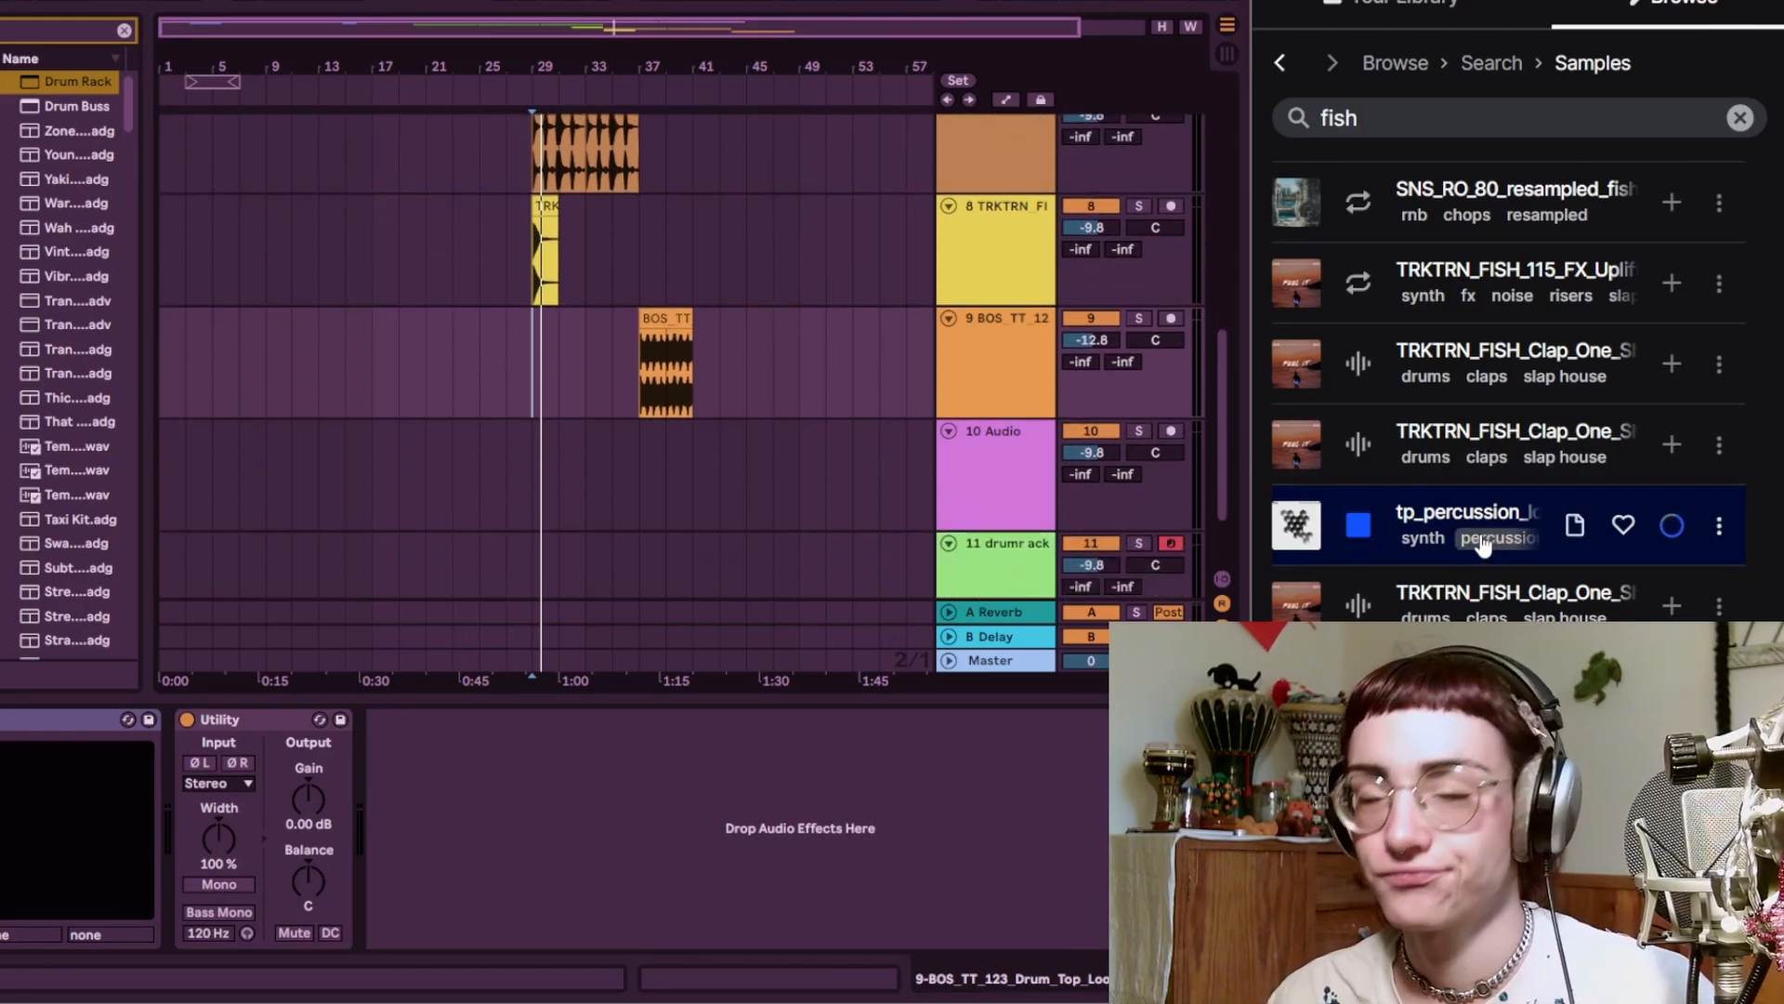
drag(1482, 493, 522, 481)
mouse_move(1367, 568)
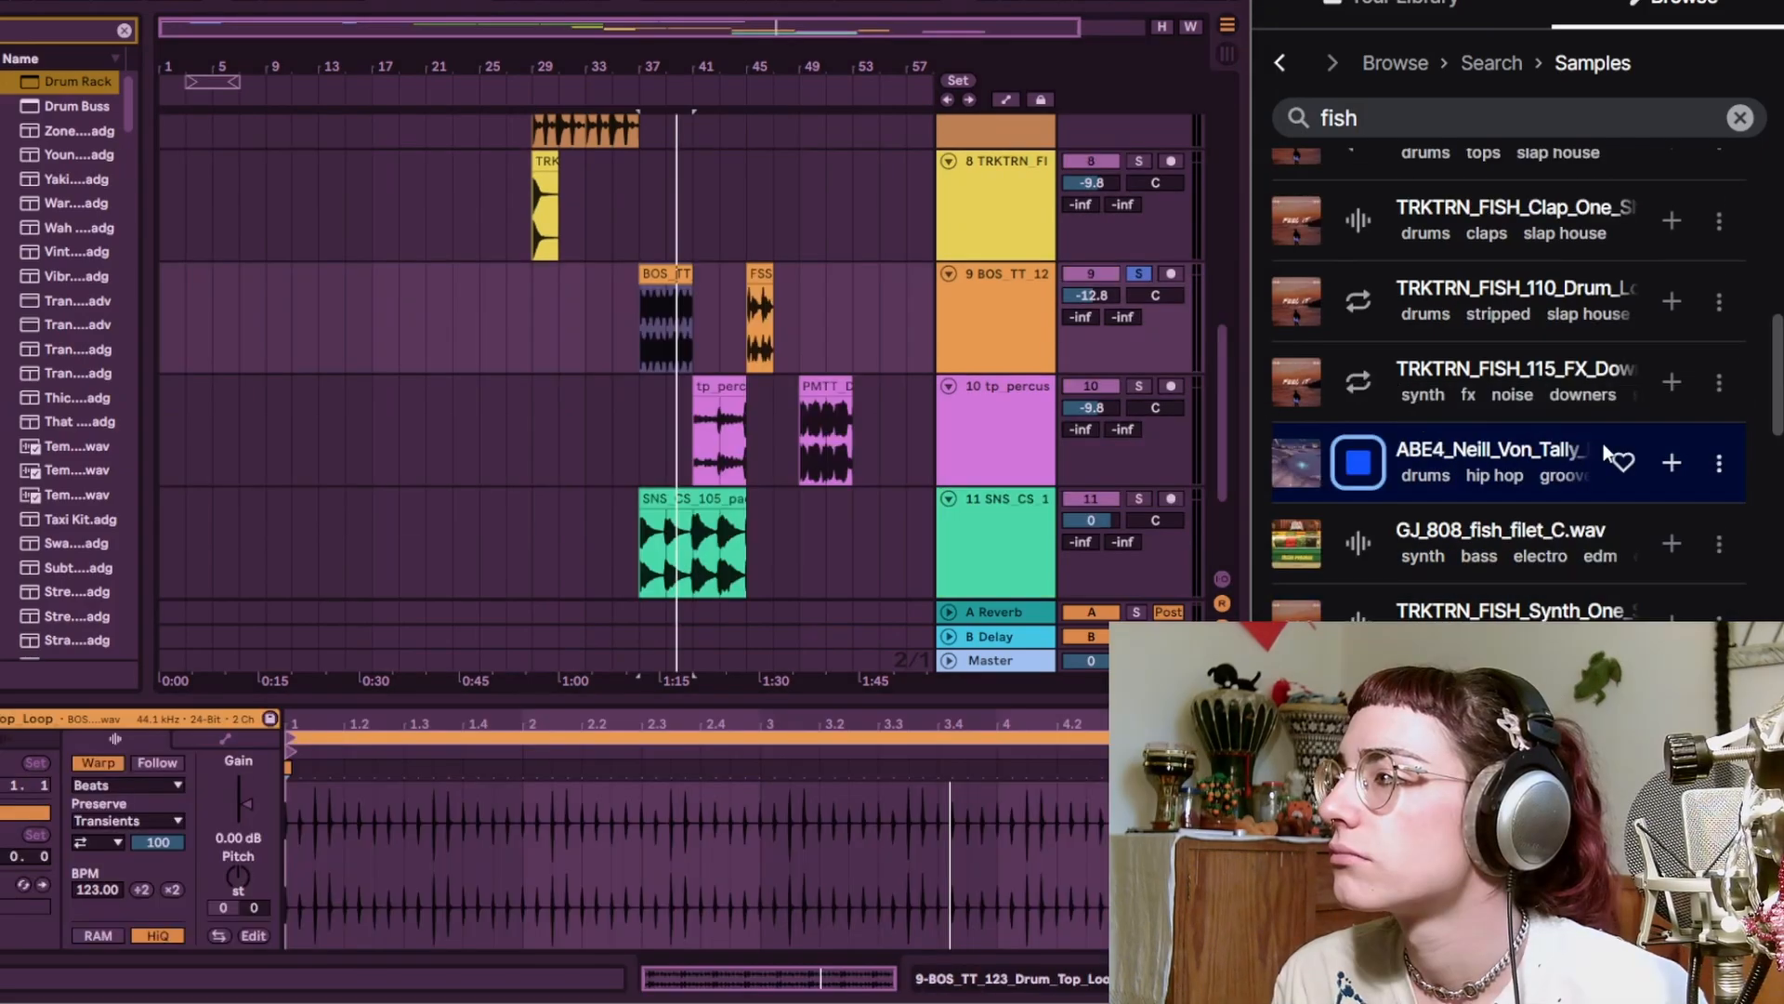
click(1670, 465)
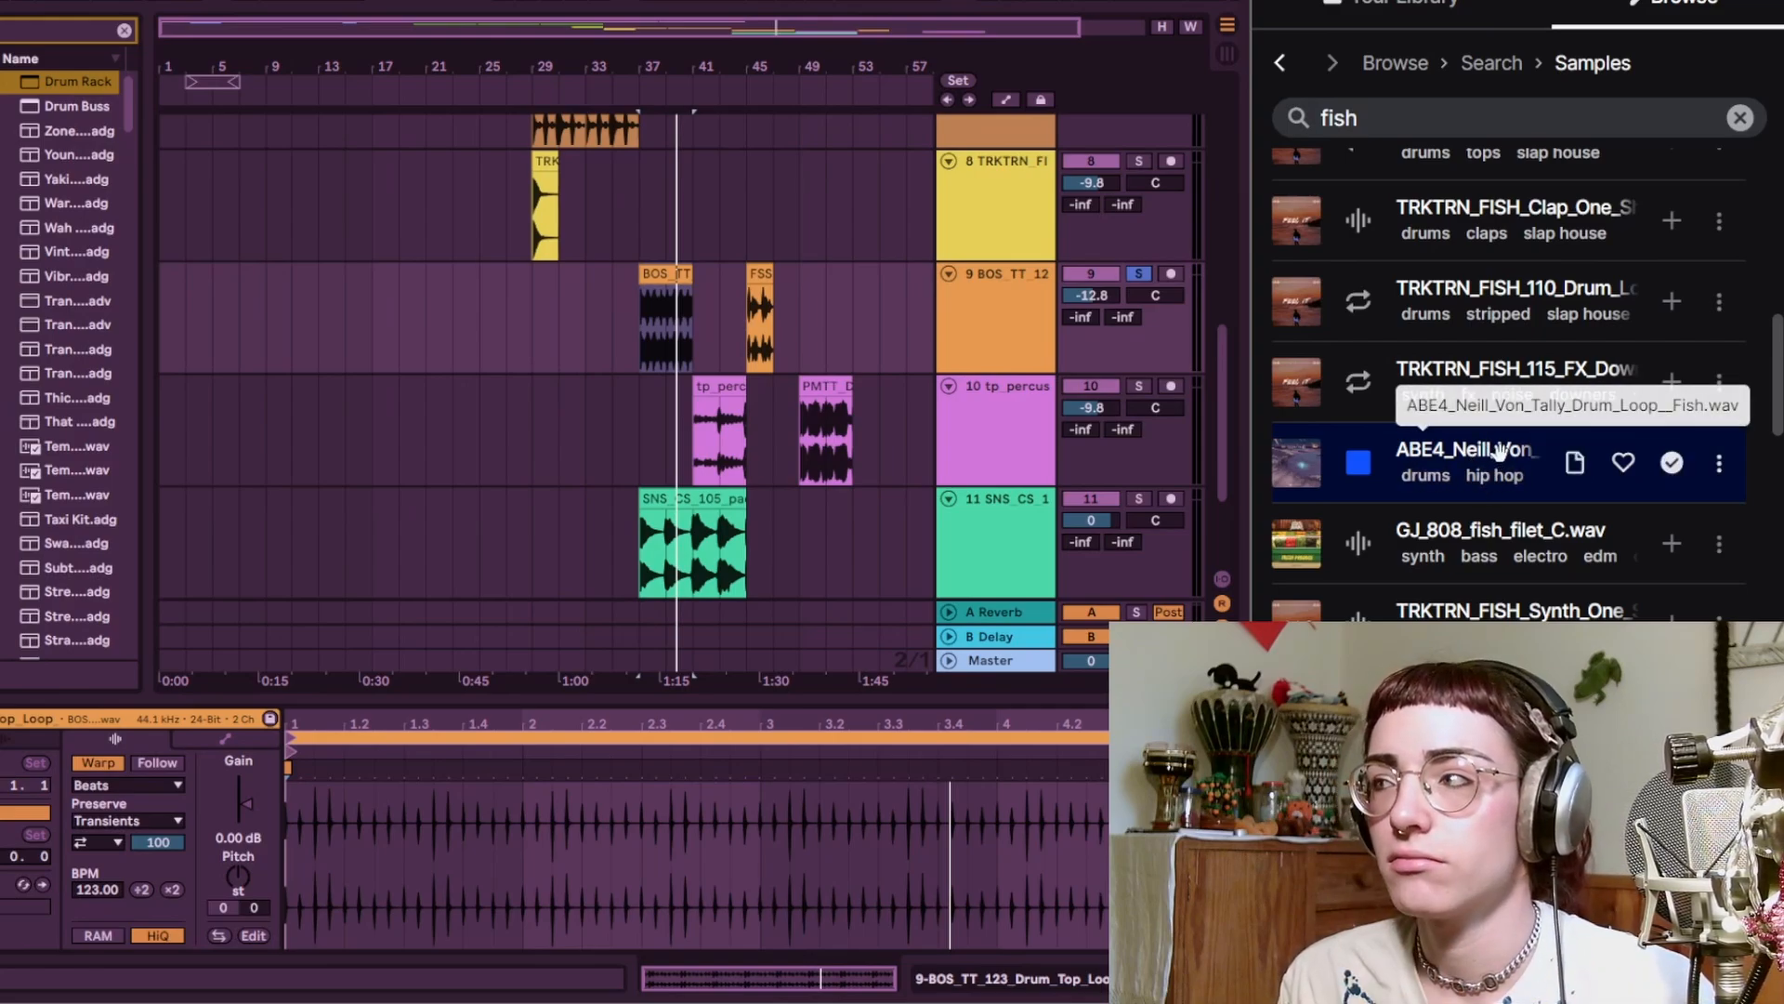
drag(1490, 446, 795, 544)
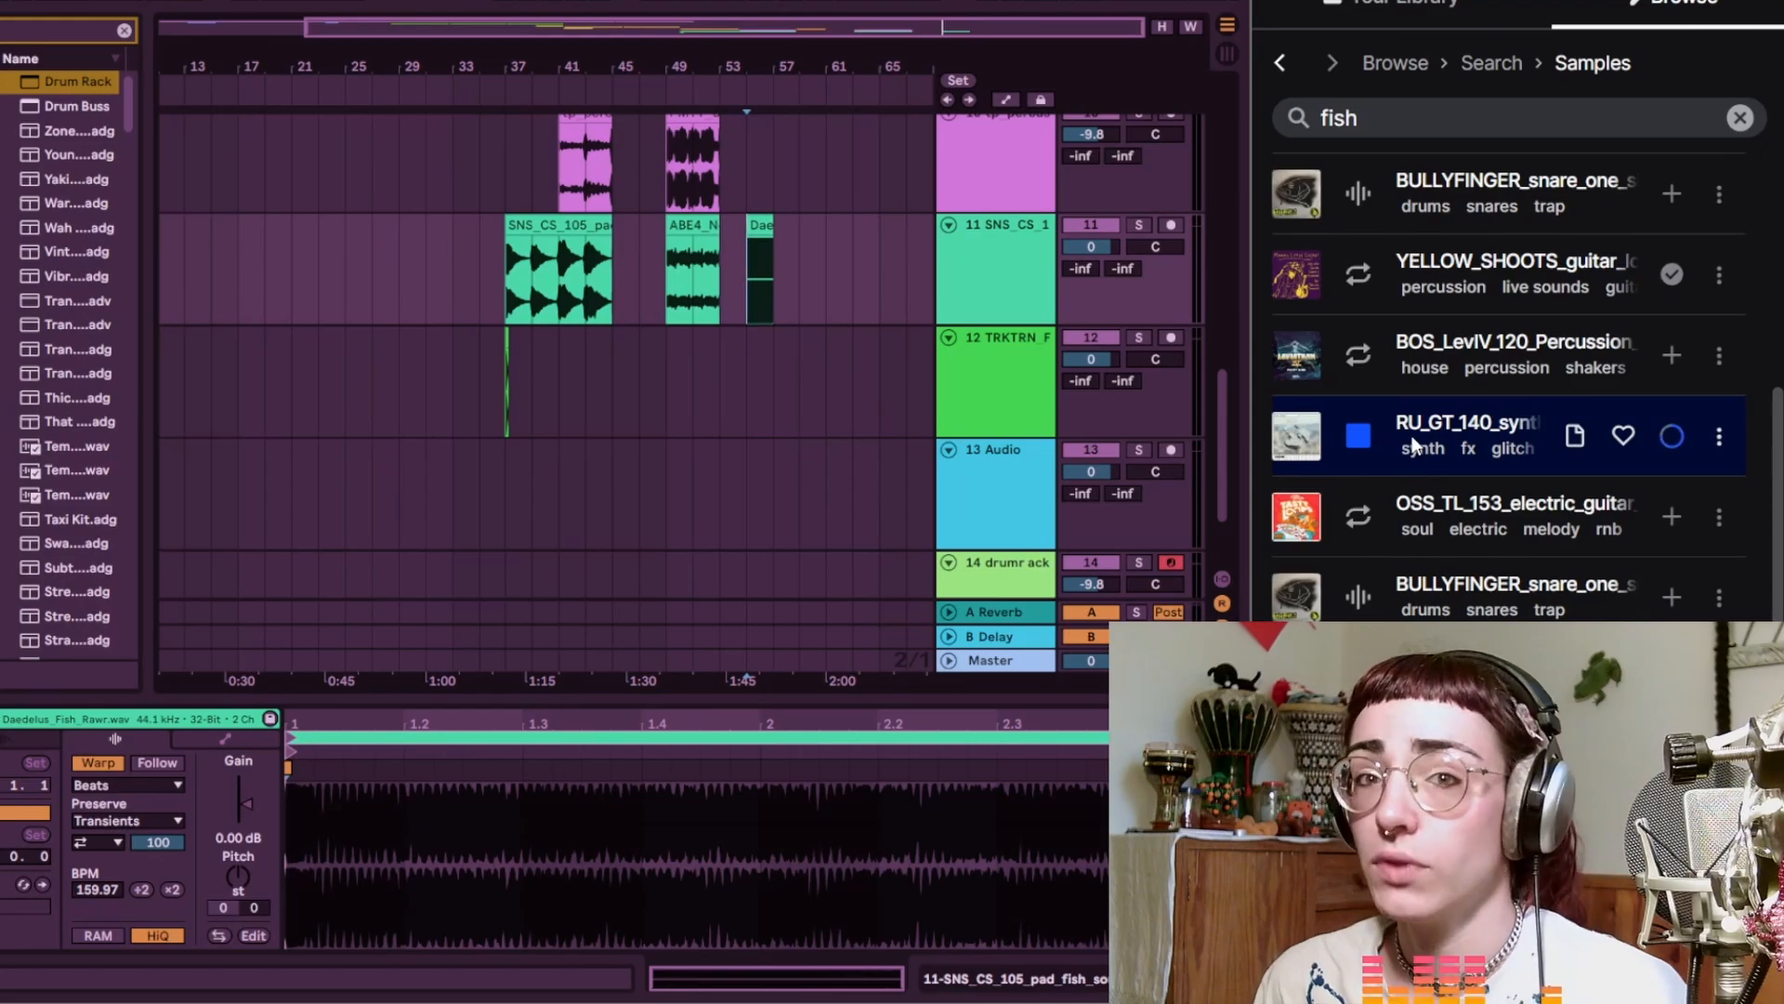
Download the RU_GT_140_synth and OSS_TL_153_electric_guitar loops and place them at bar 59 on tracks 12 and 11
scroll(1453, 425, down, 2)
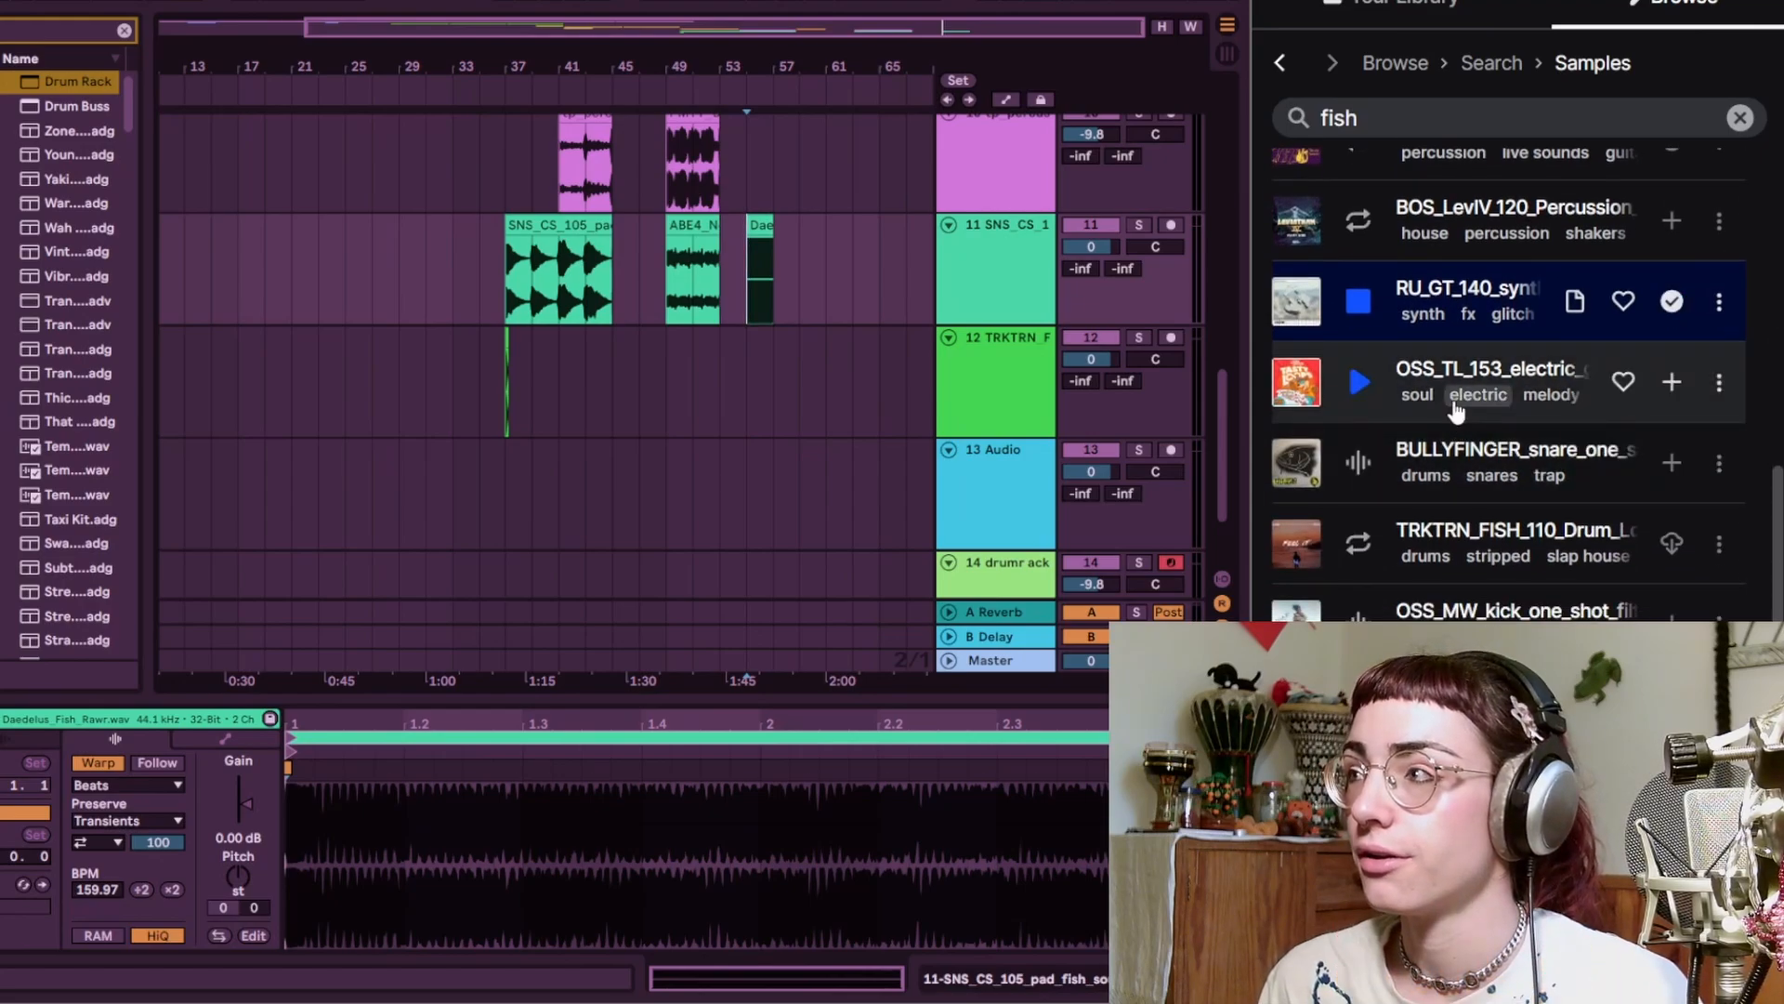
click(1455, 405)
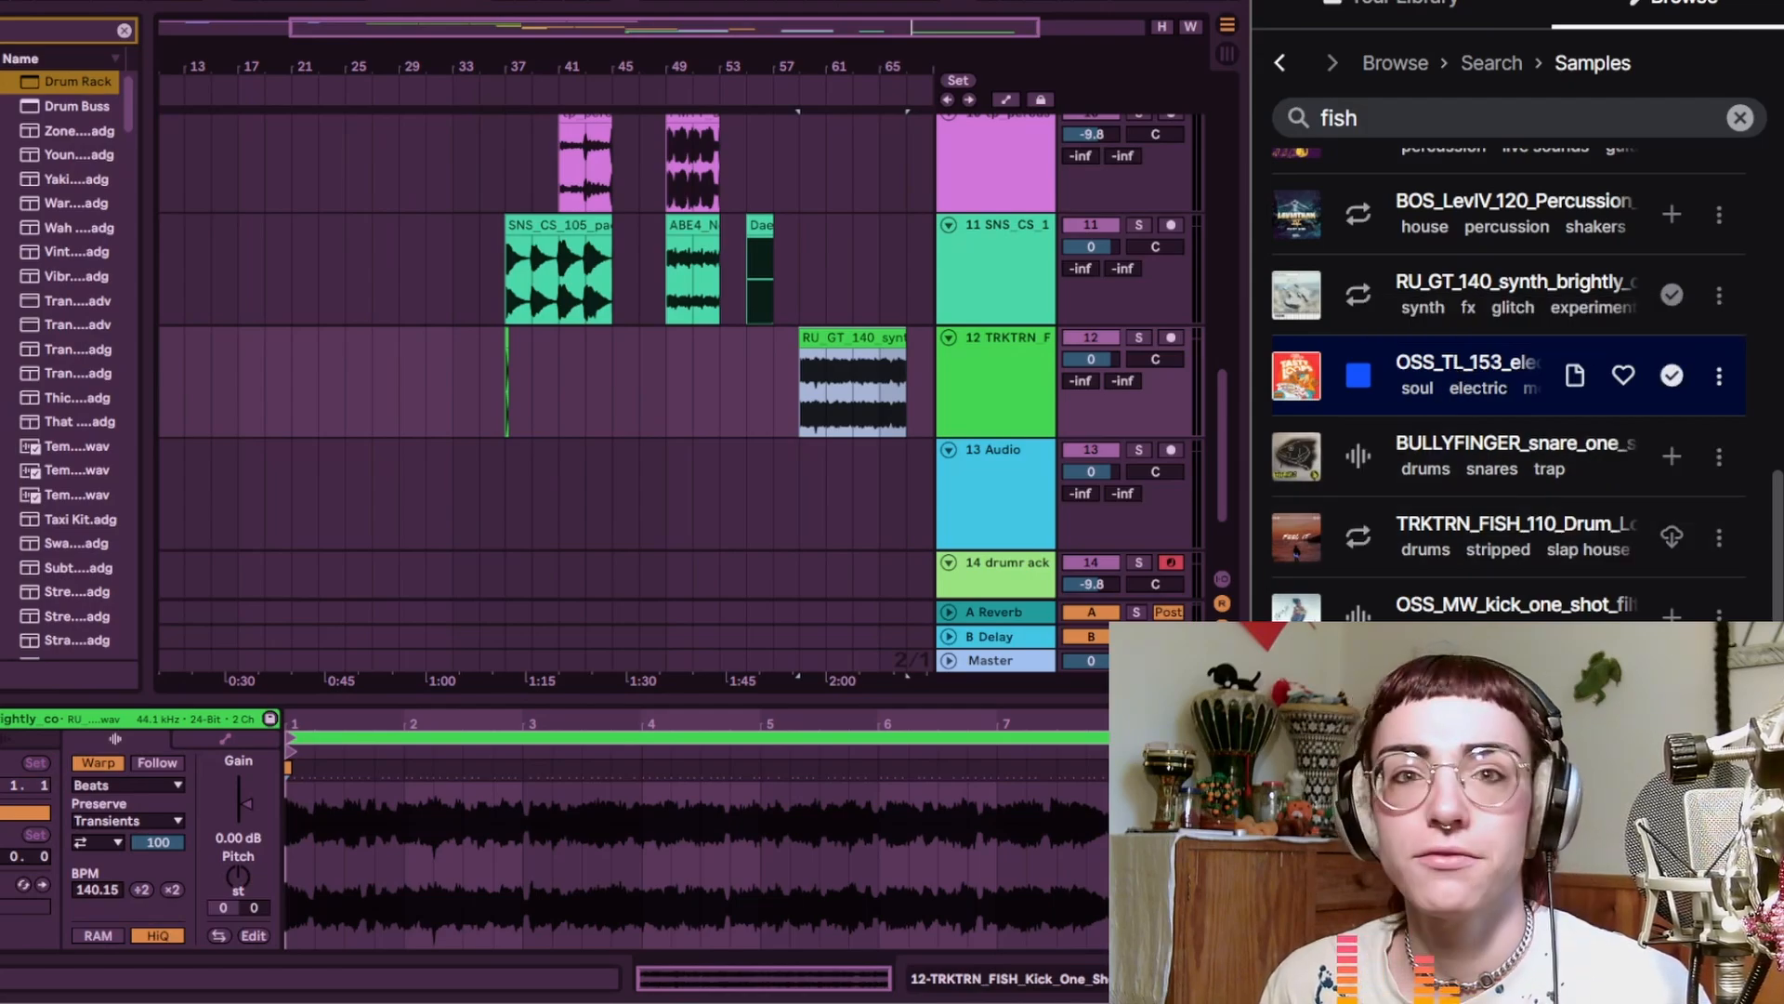
Audition further "fish" samples and place the TRKTRN_FISH_110_Bass_Loop_Benz_C# loop on track 12 at bar 45
key(Down)
key(Down)
key(Down)
key(Down)
key(Down)
key(Down)
key(Down)
key(Down)
key(Down)
key(Down)
key(Down)
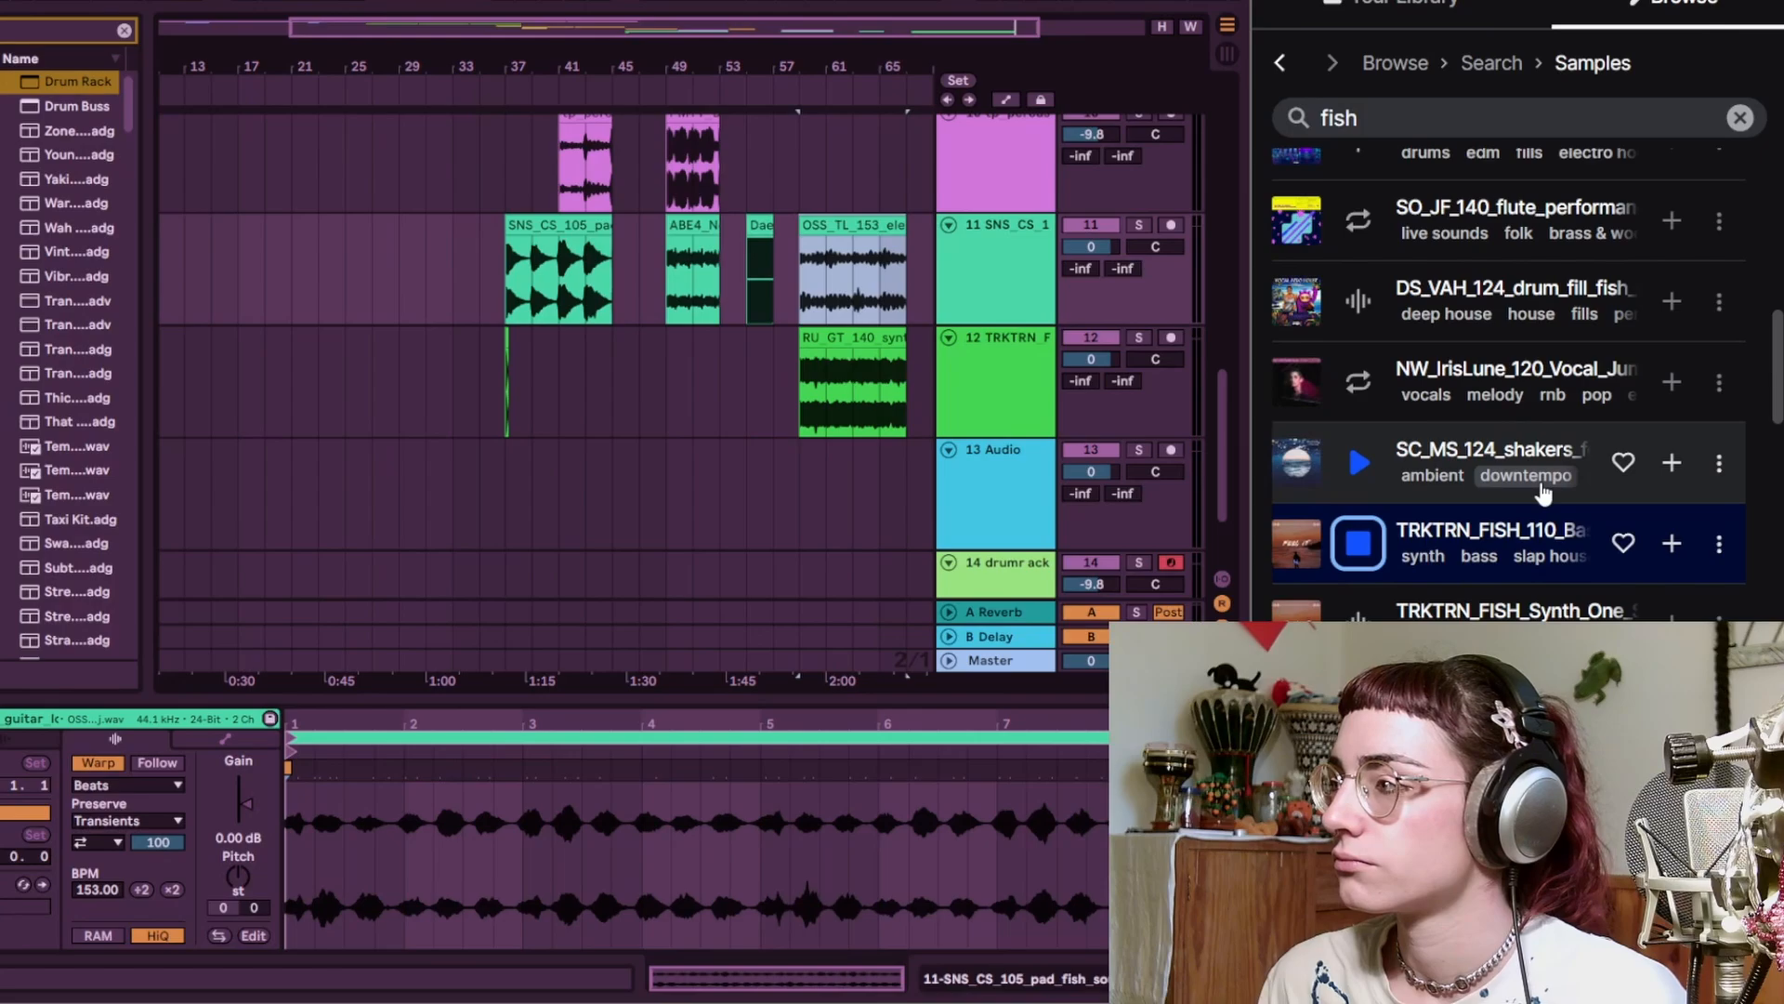
scroll(1542, 492, down, 3)
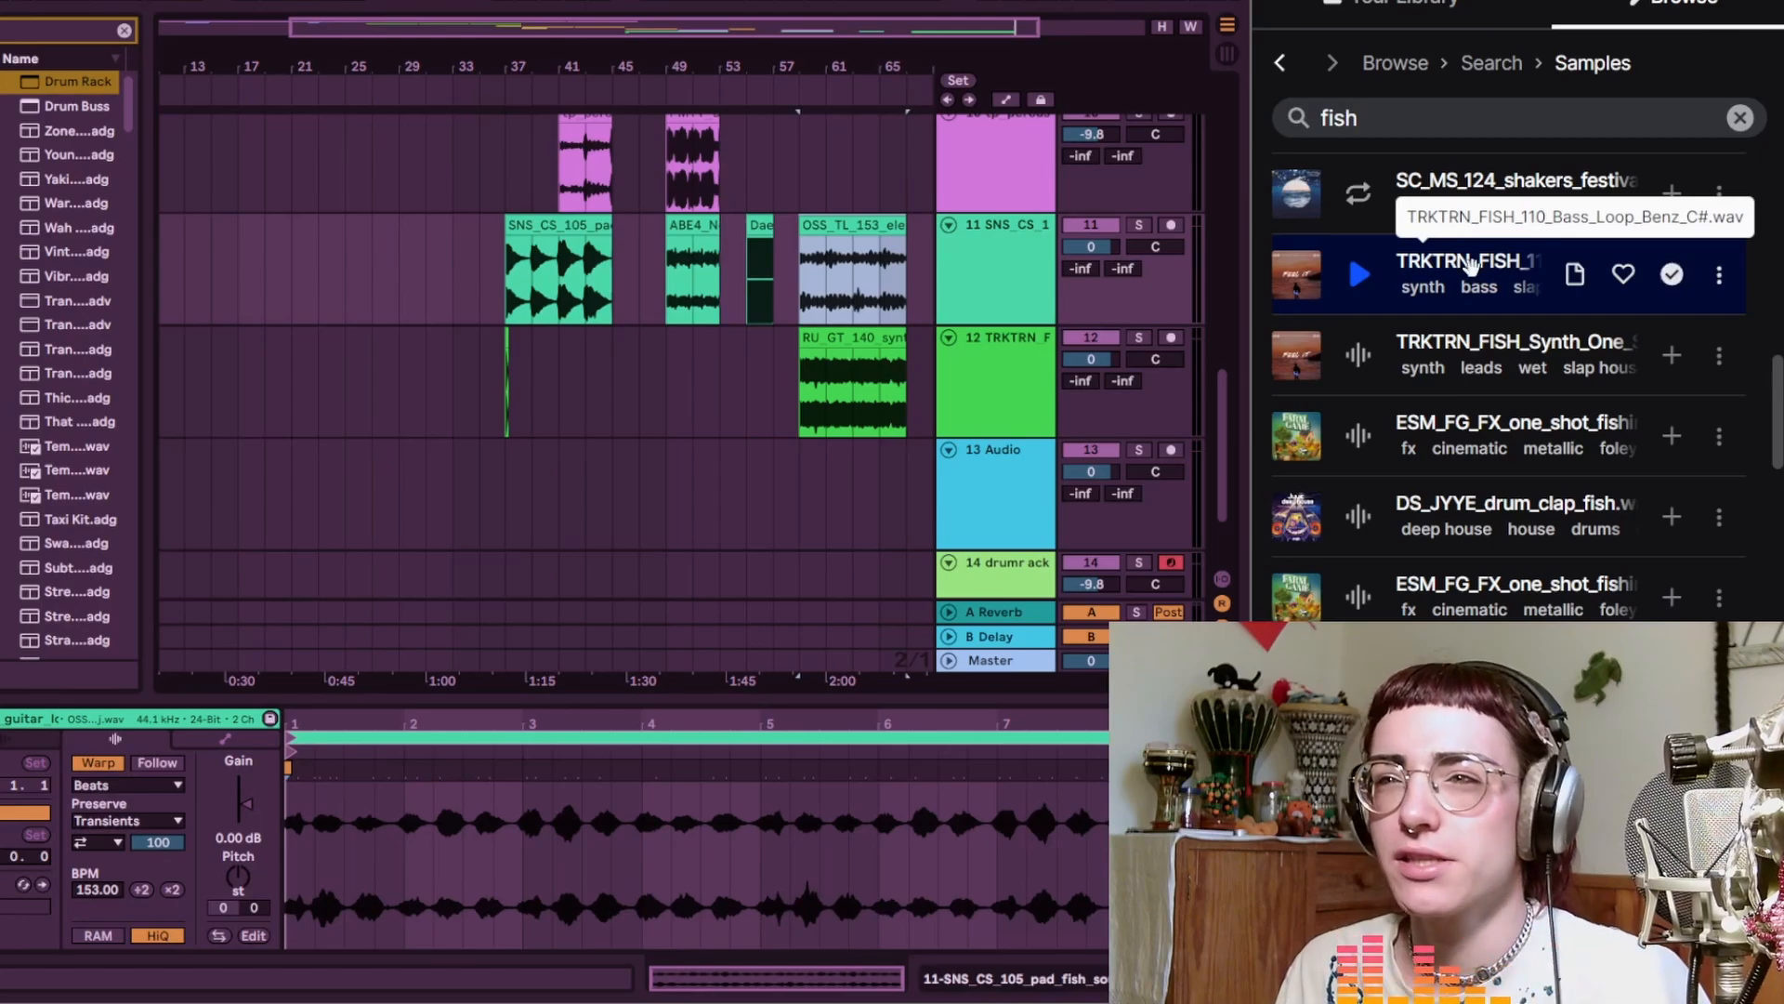
drag(1474, 269, 624, 399)
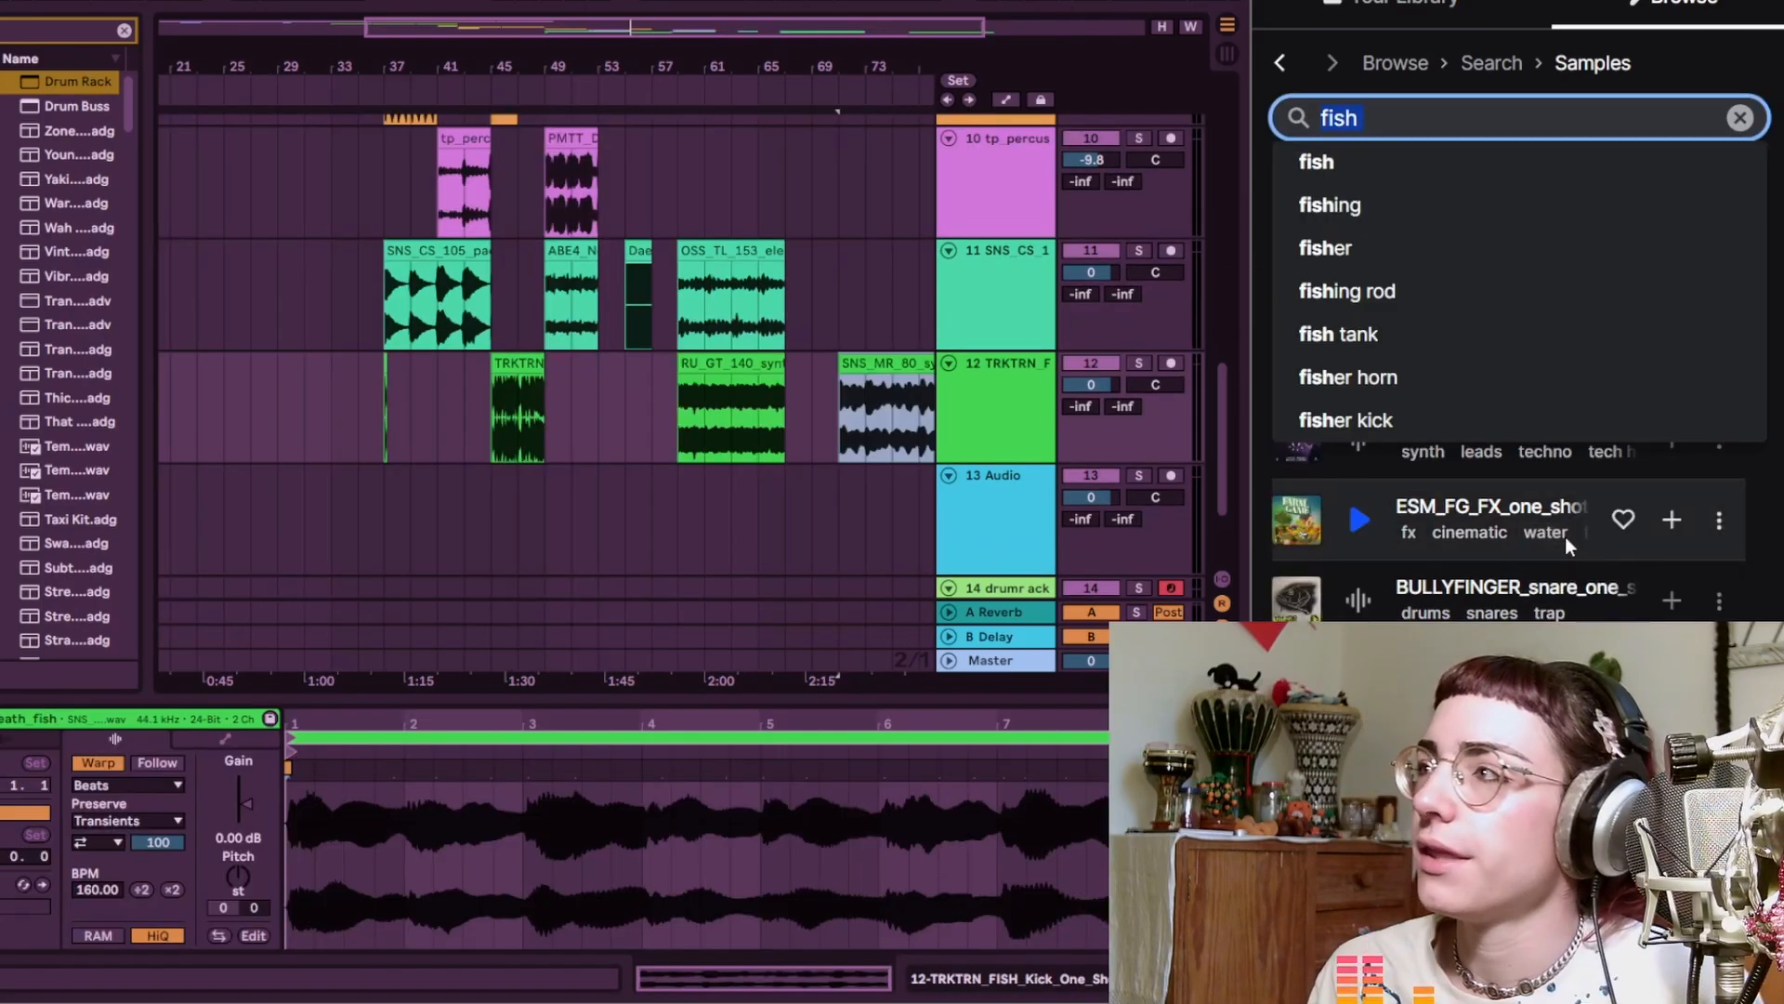
Search the sample catalogue for "guitar harmonics", limit the results to loops and audition the first acoustic guitar loop
text(guitar harmon)
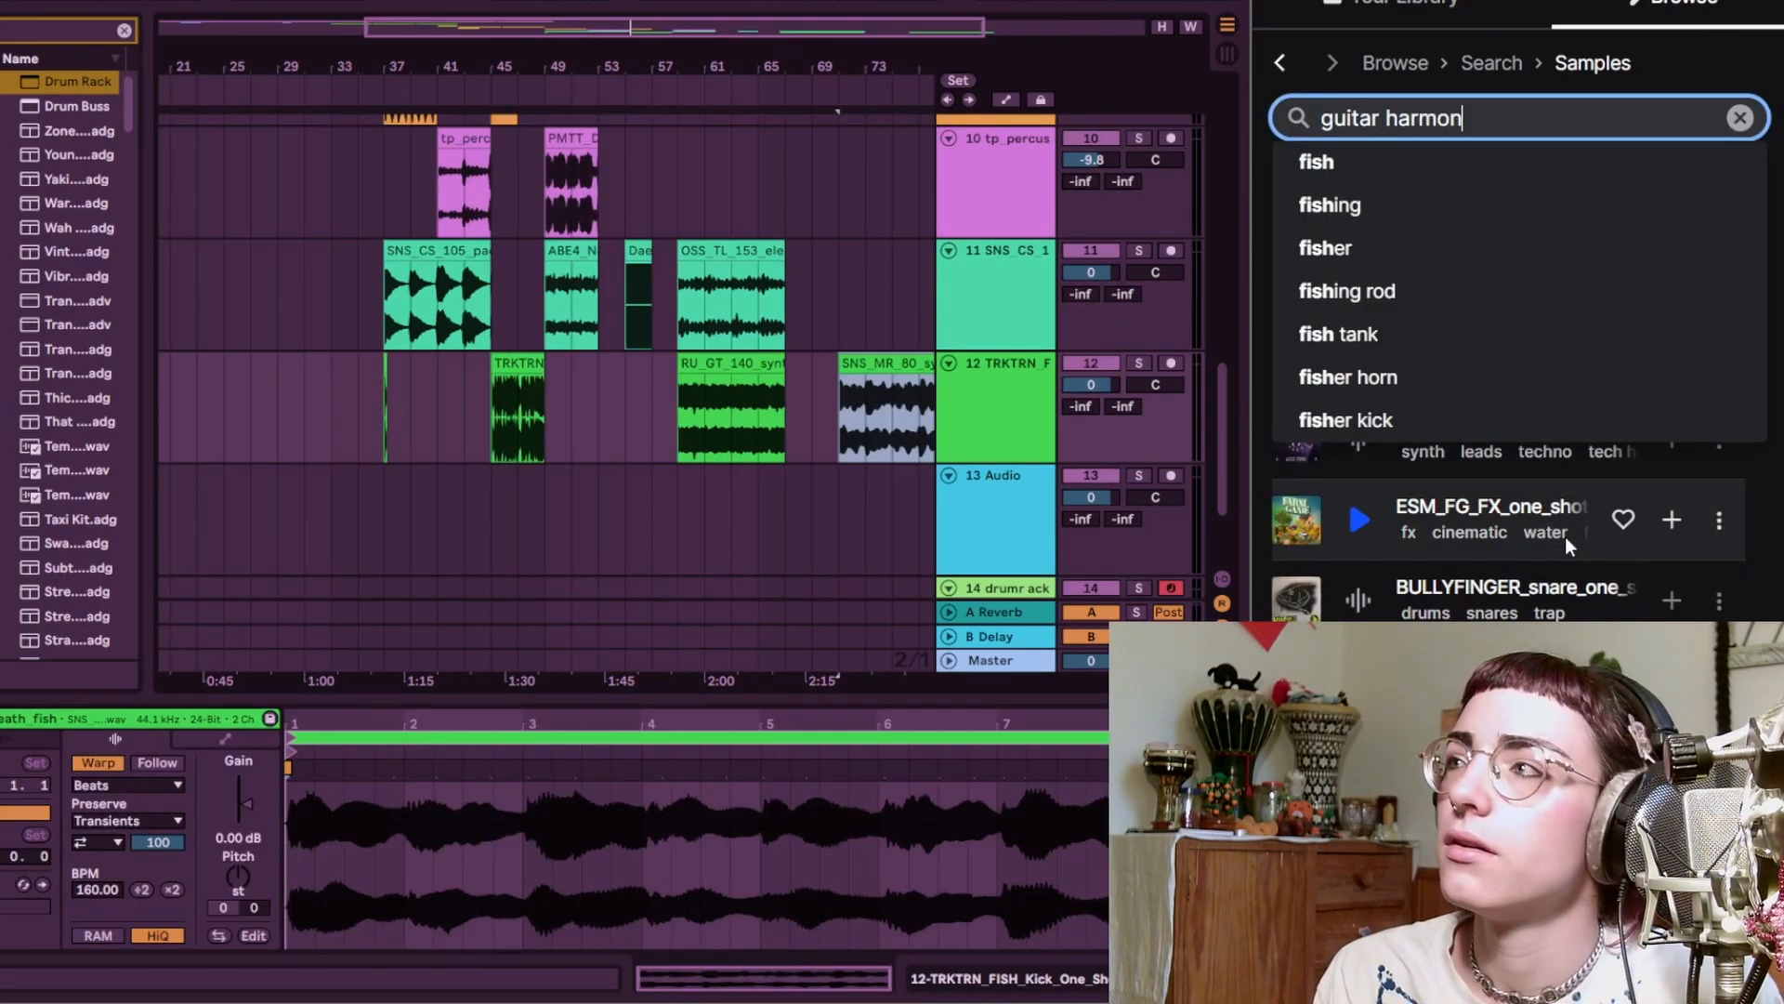
text(ics)
key(Return)
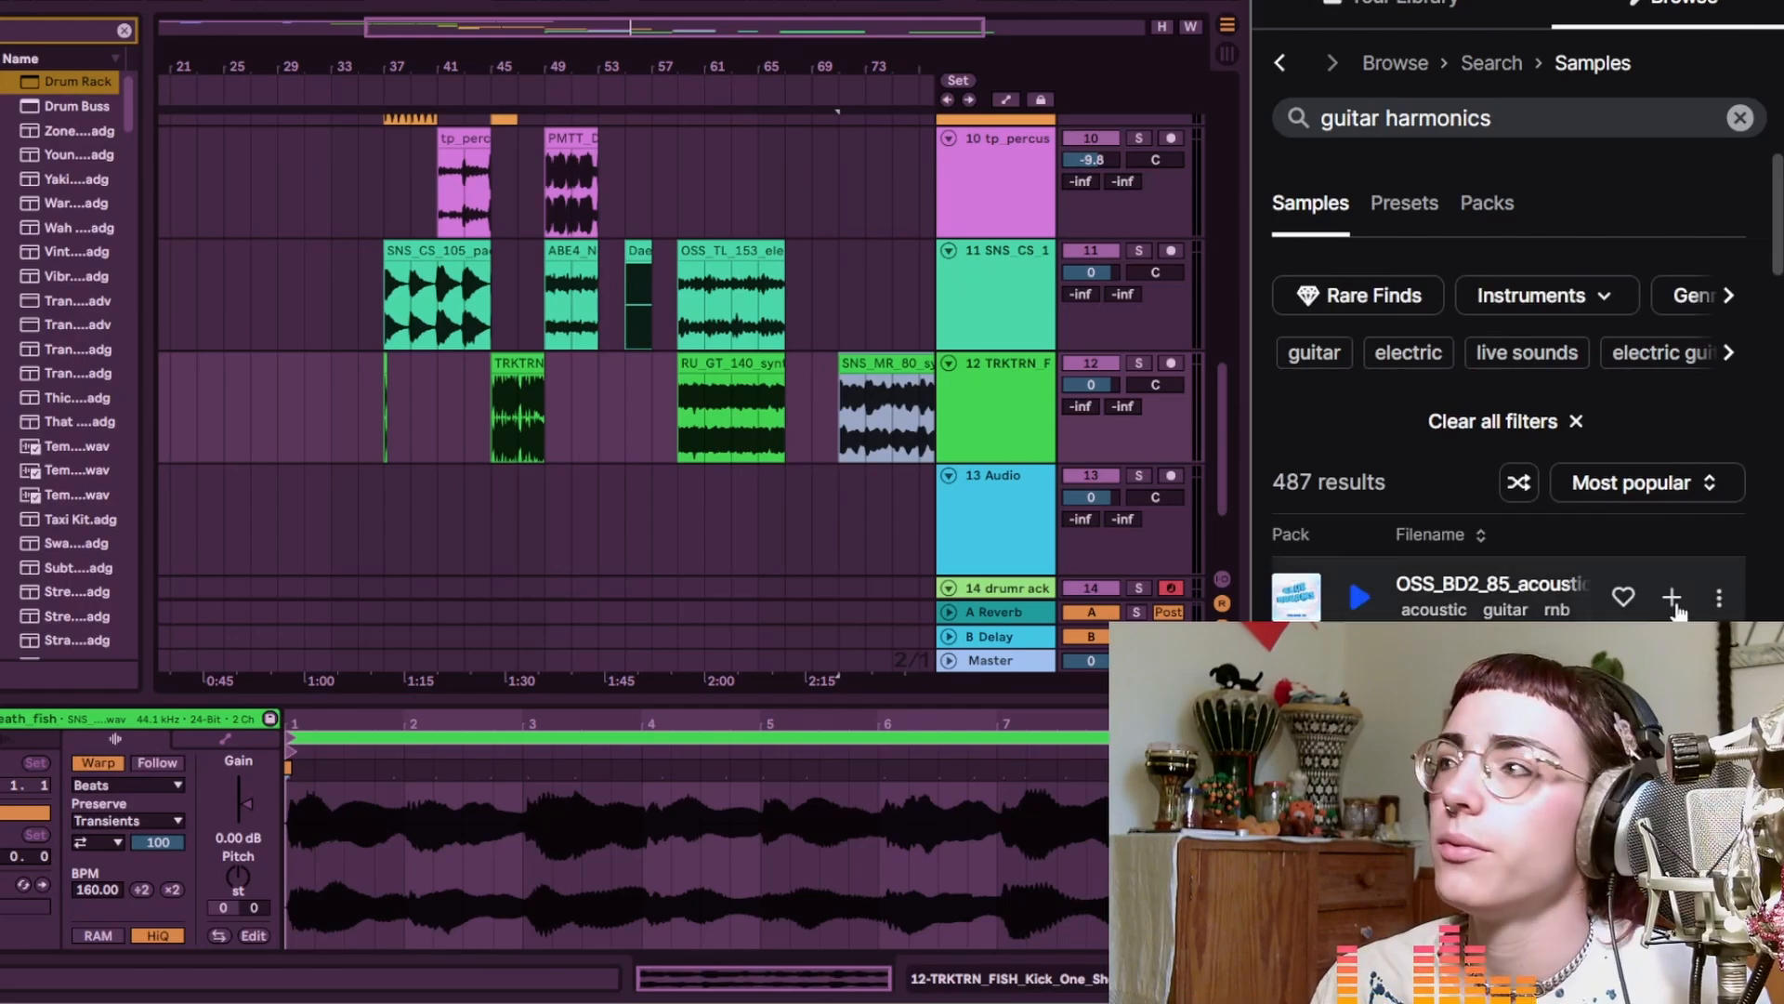
click(1728, 296)
click(1668, 295)
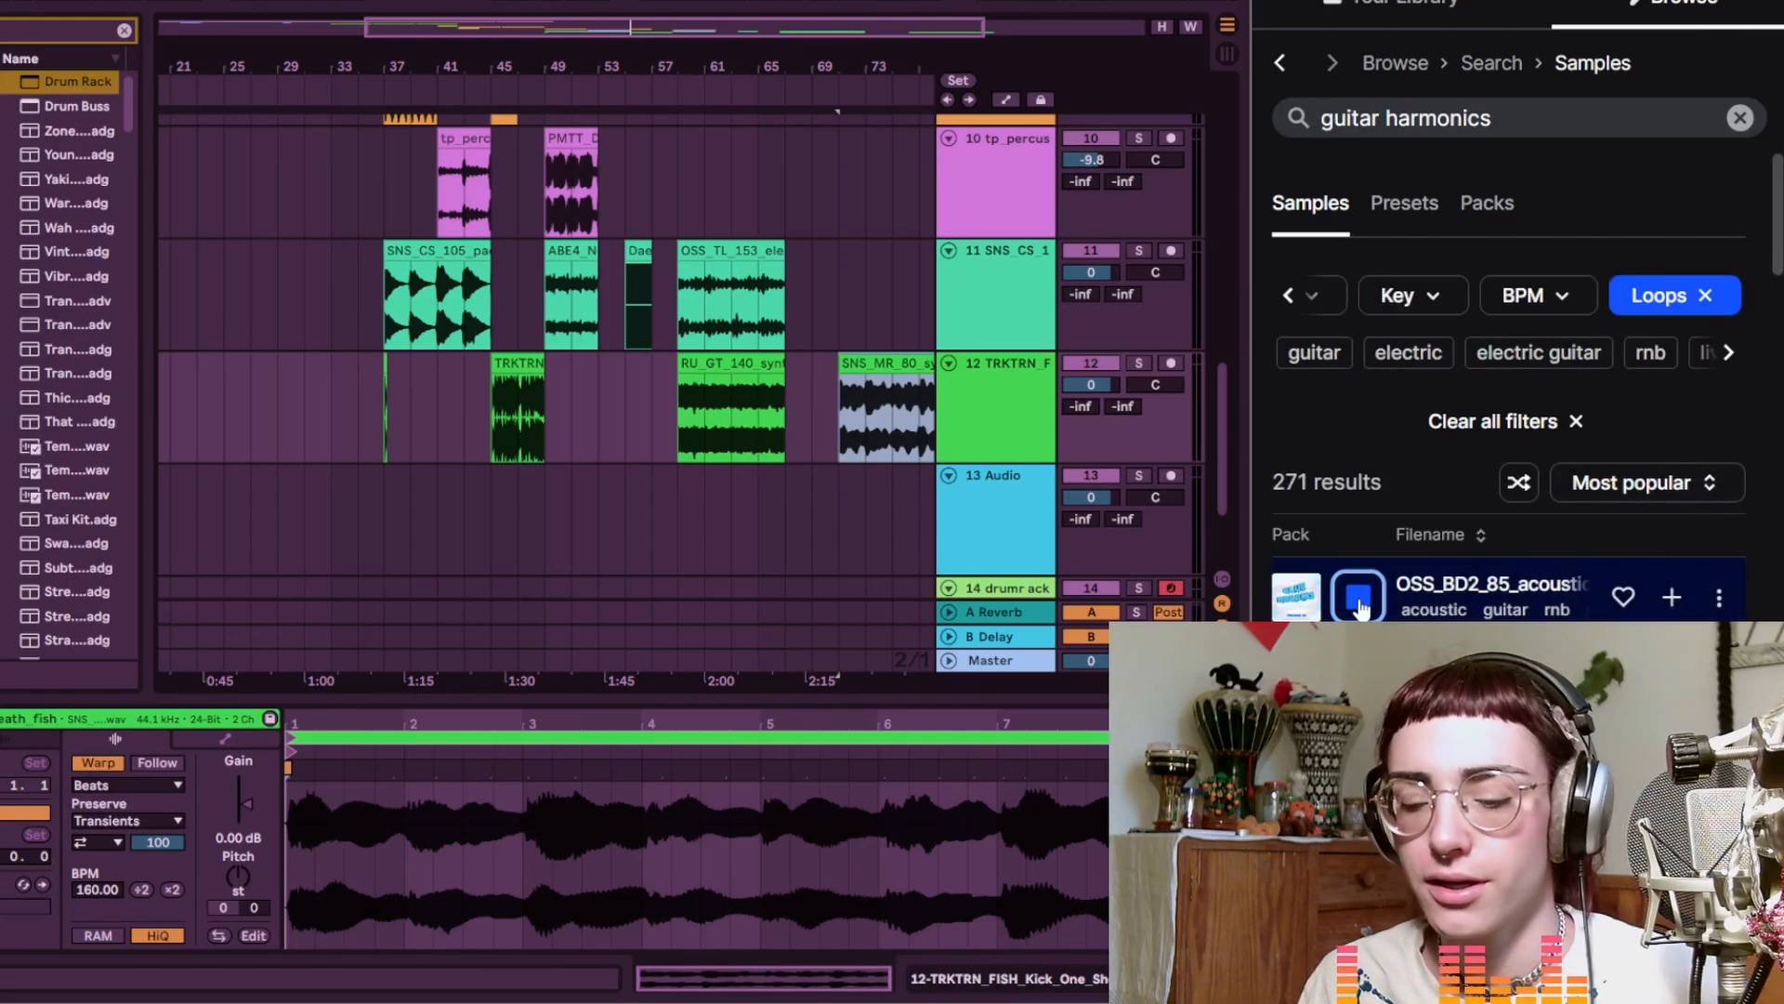
click(816, 537)
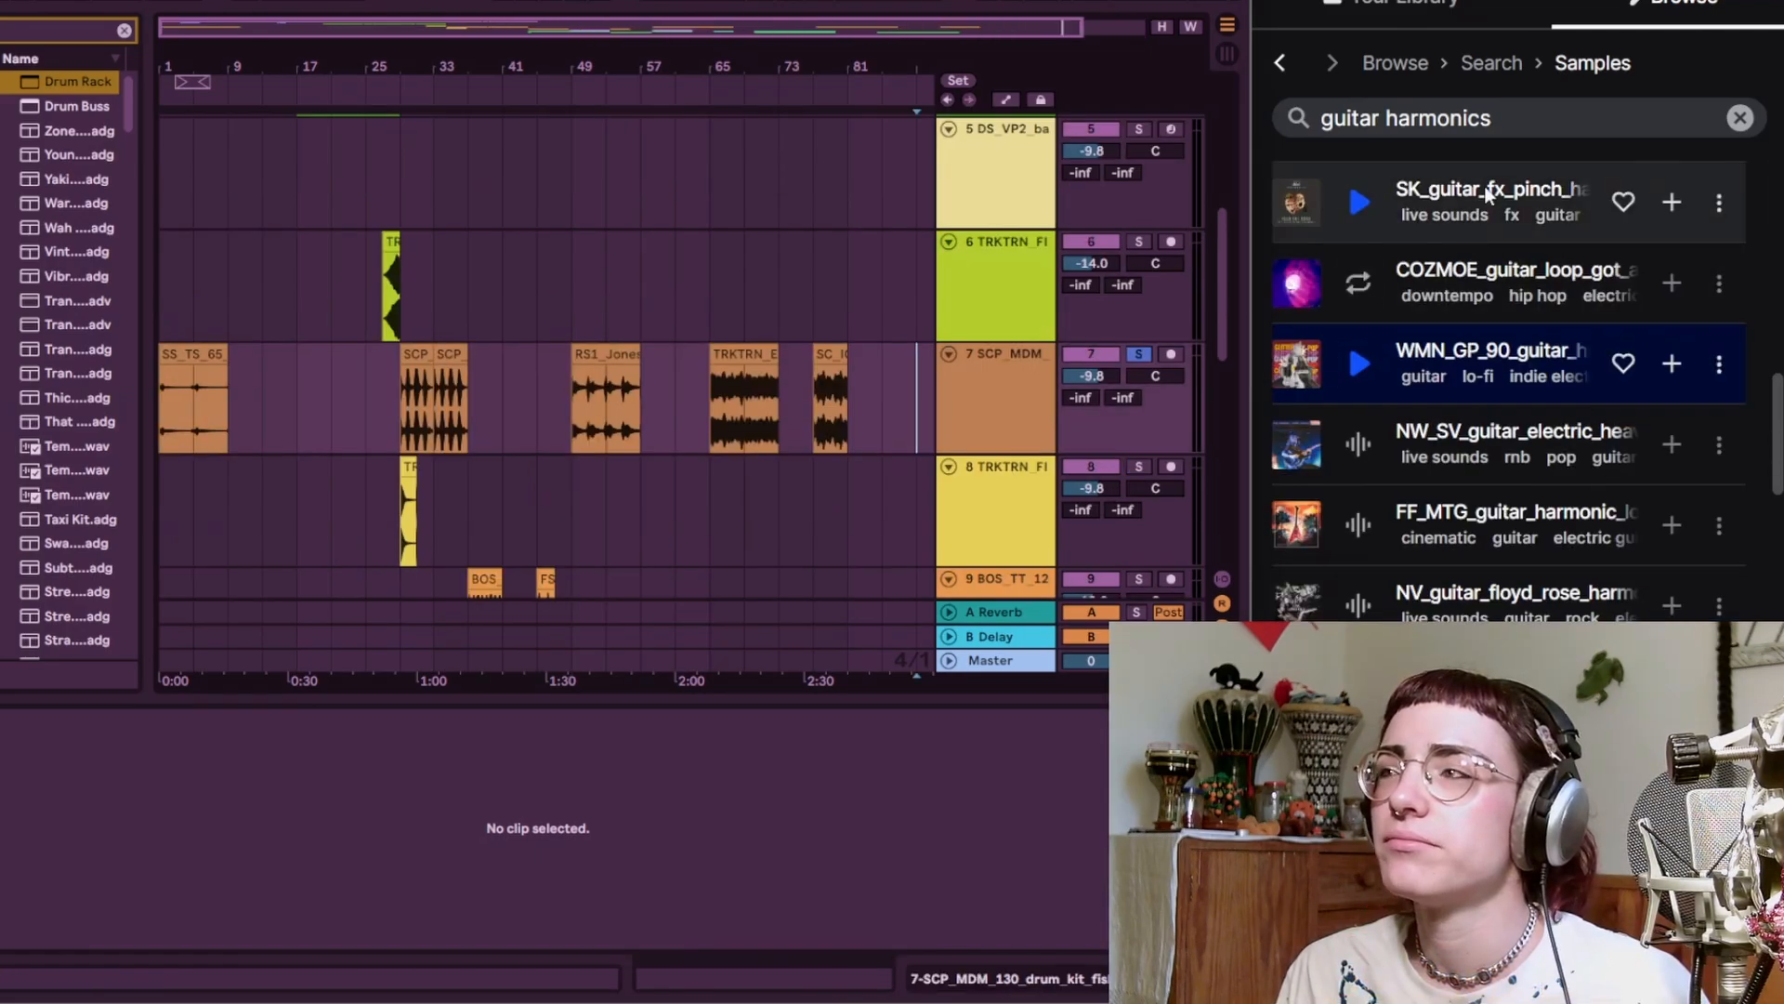
Search the sample catalogue for "bubbles"
click(1503, 121)
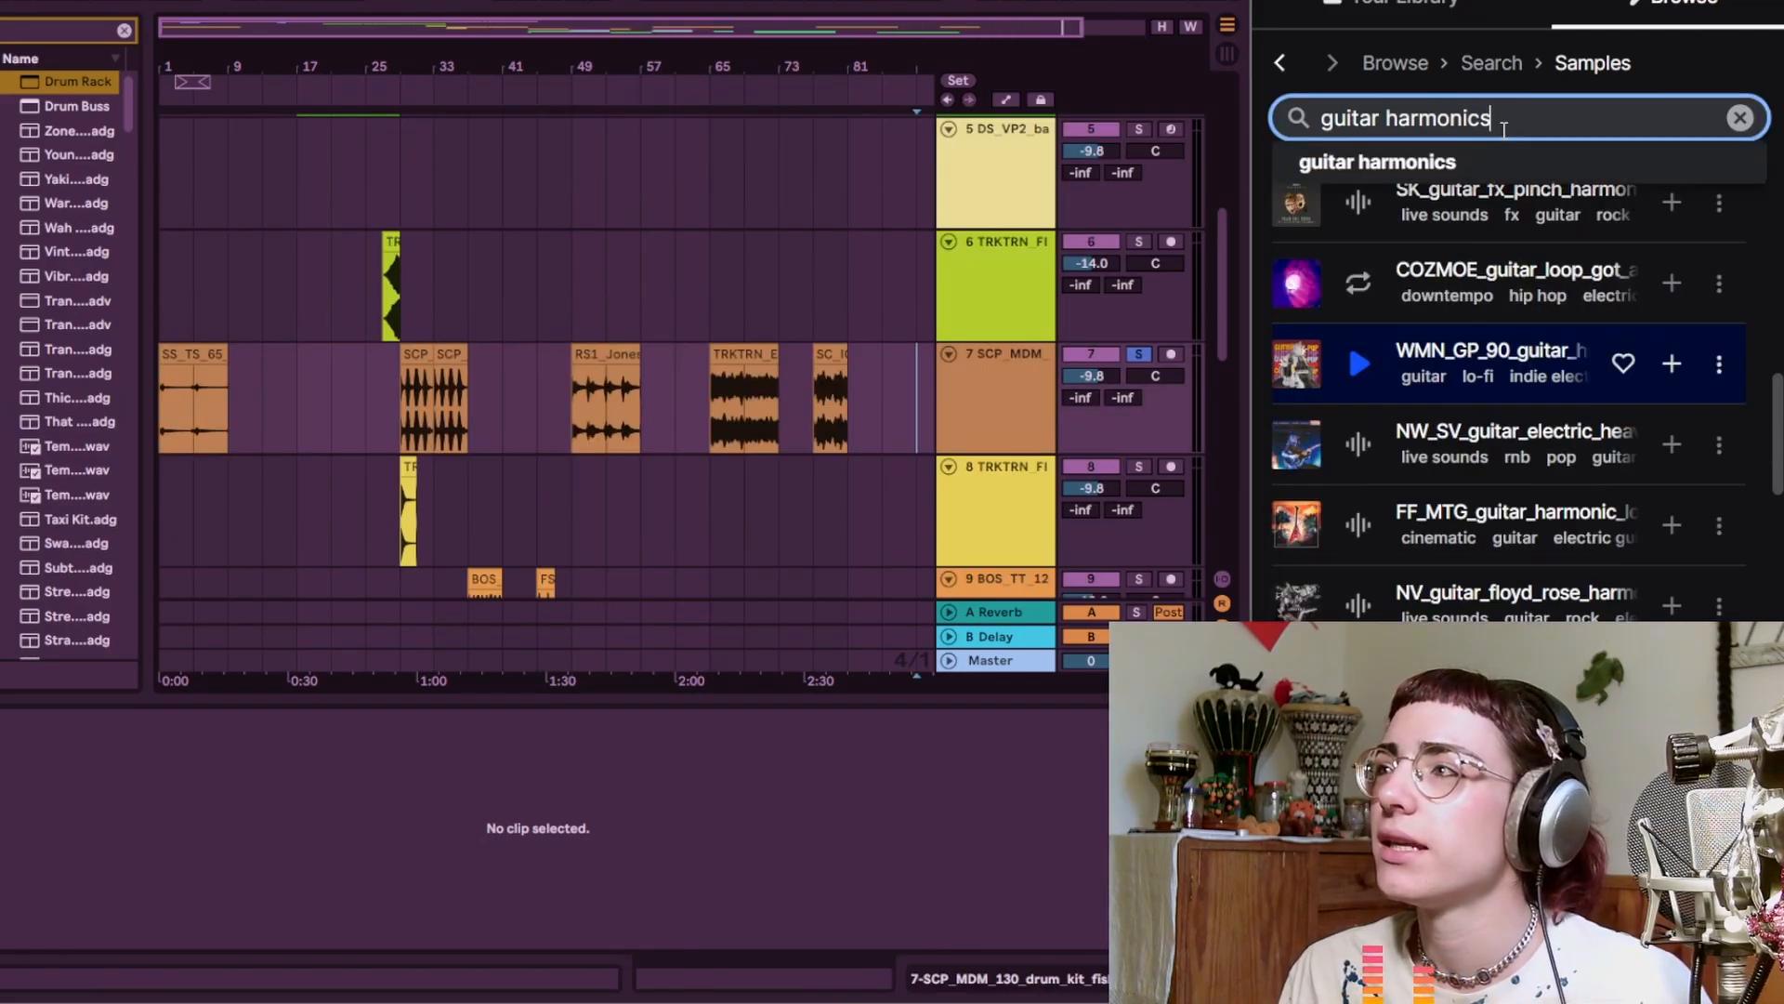
key(ctrl+a)
text(bubbles)
key(Return)
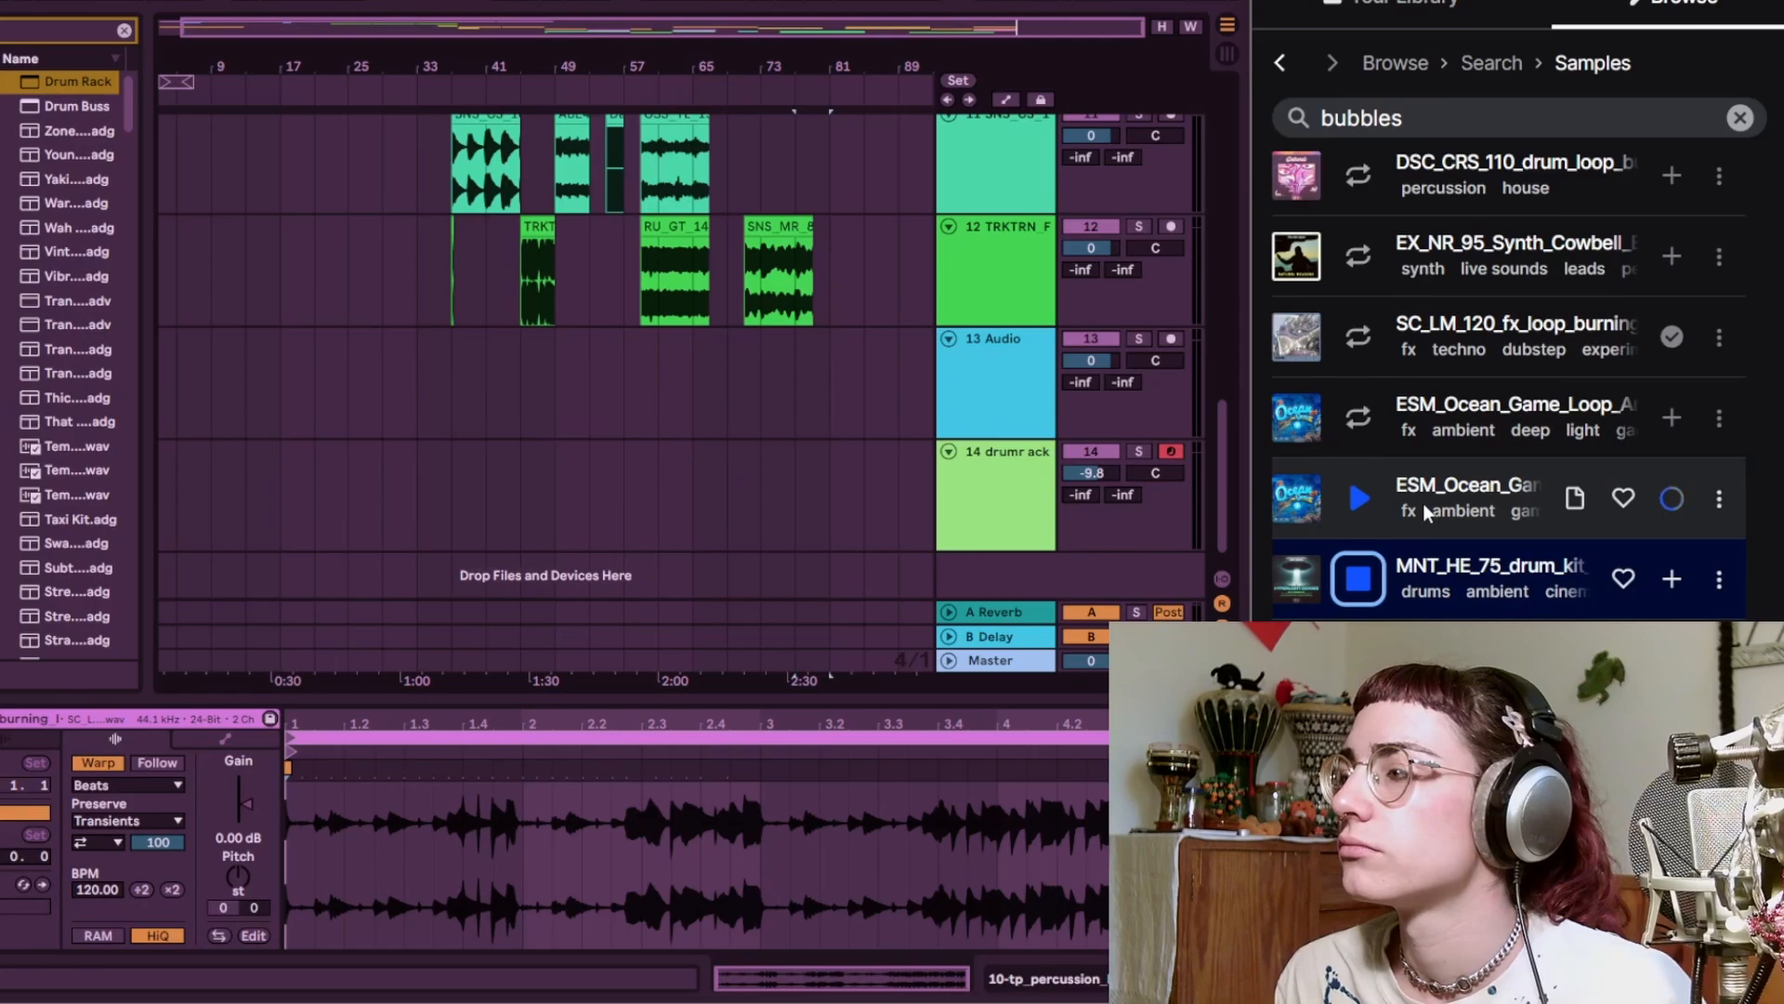
Place the ESM_Ocean_Game_Loop ambience samples on track 13 from bar 1 and the MNT_HE_75_drum_kit loop on track 14 at bar 37
click(1671, 417)
scroll(1606, 491, down, 2)
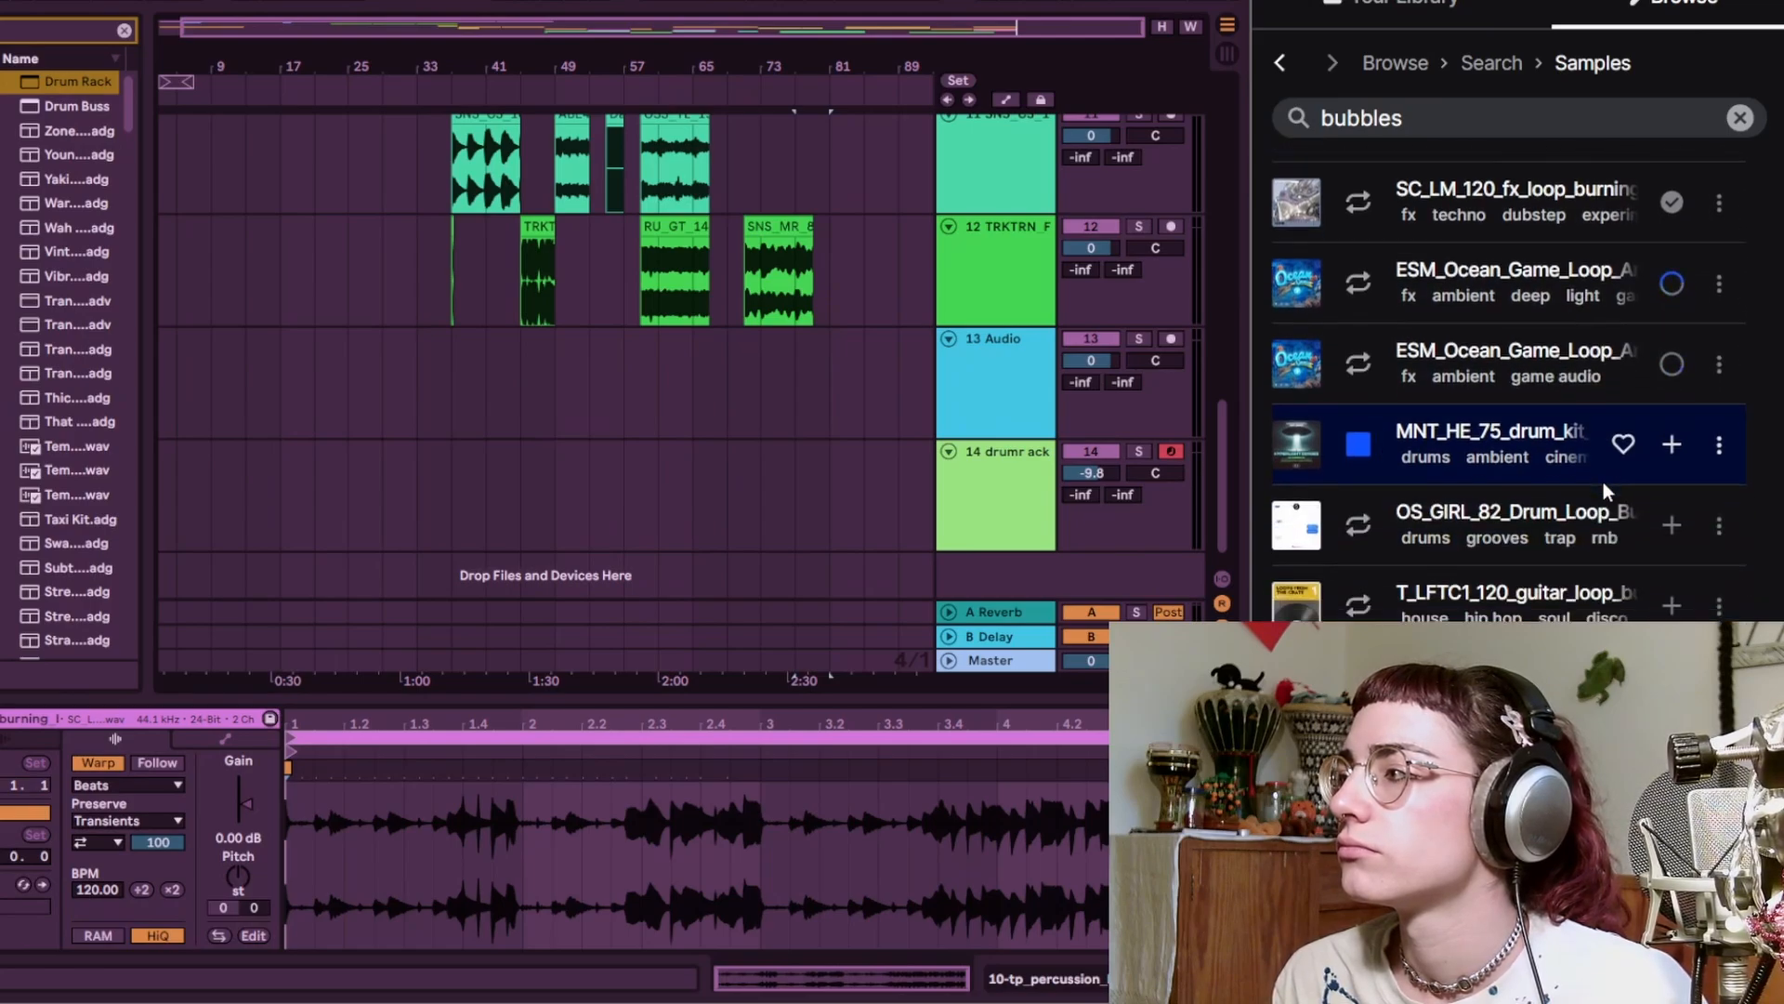
scroll(1606, 491, up, 2)
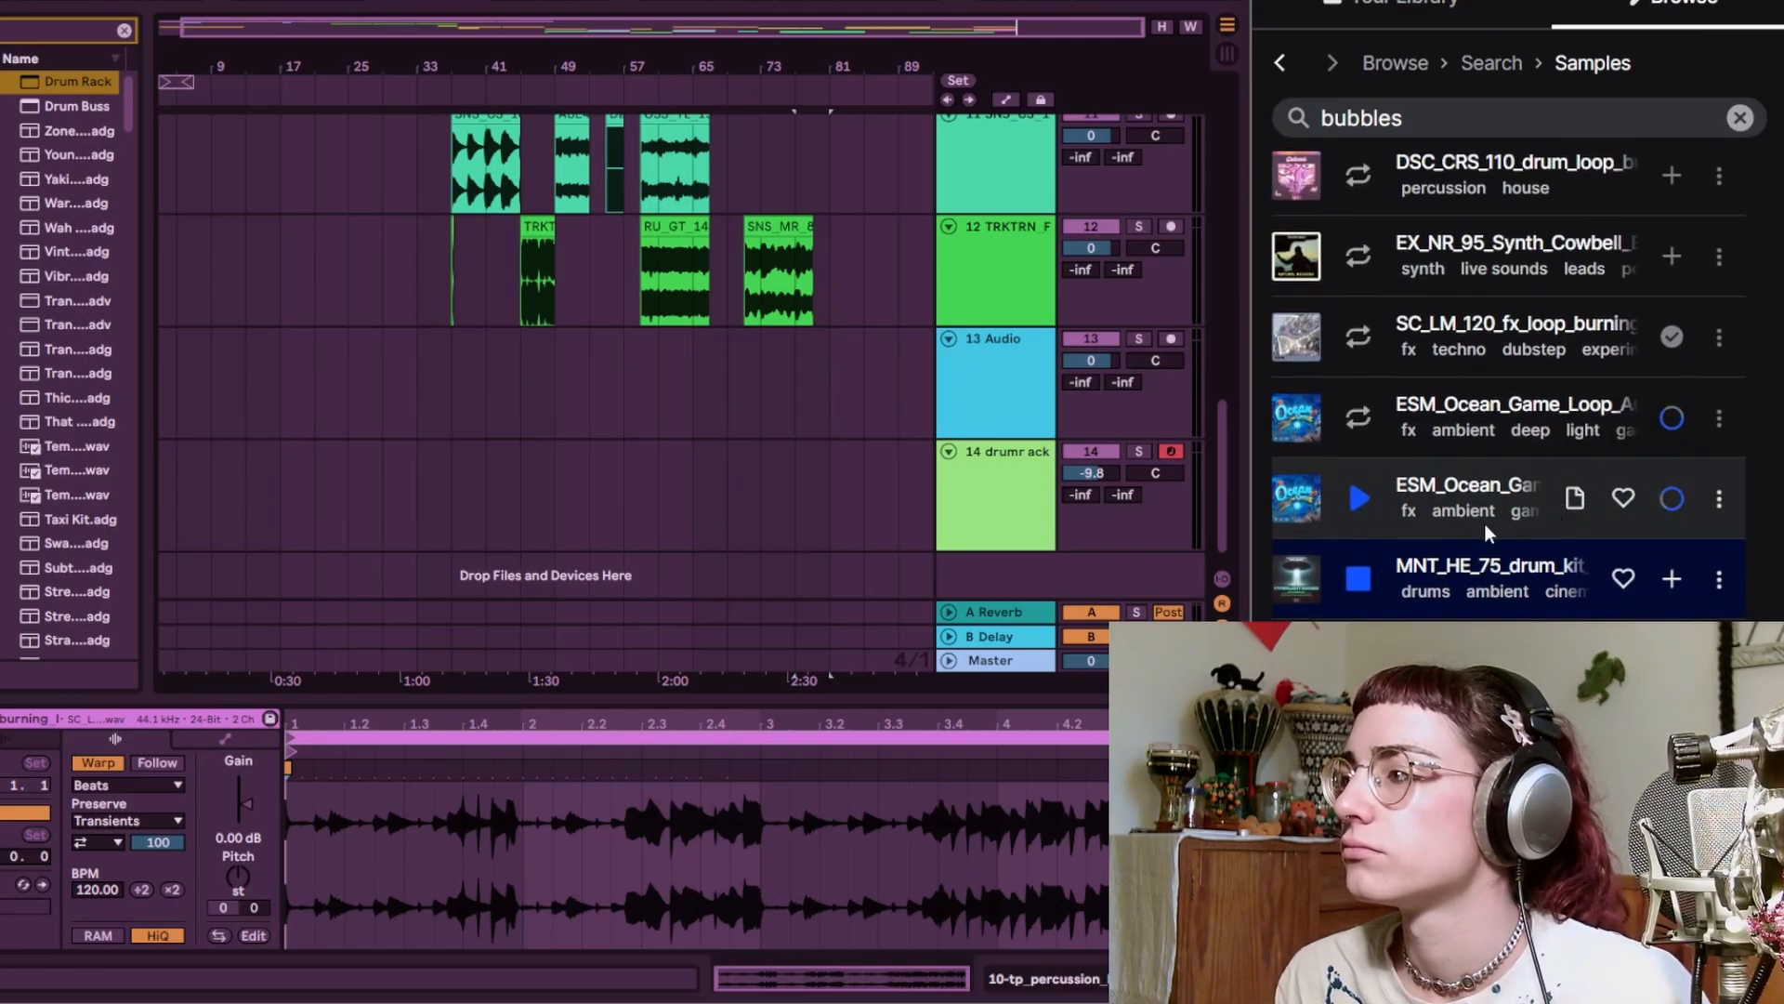
click(1689, 595)
Place the OS_GIRL_82_Cm bubbly piano loop on track 15 at bar 37 and hsb_drum_70_bubbles_strip.wav on track 10 at bar 69
scroll(1677, 548, down, 5)
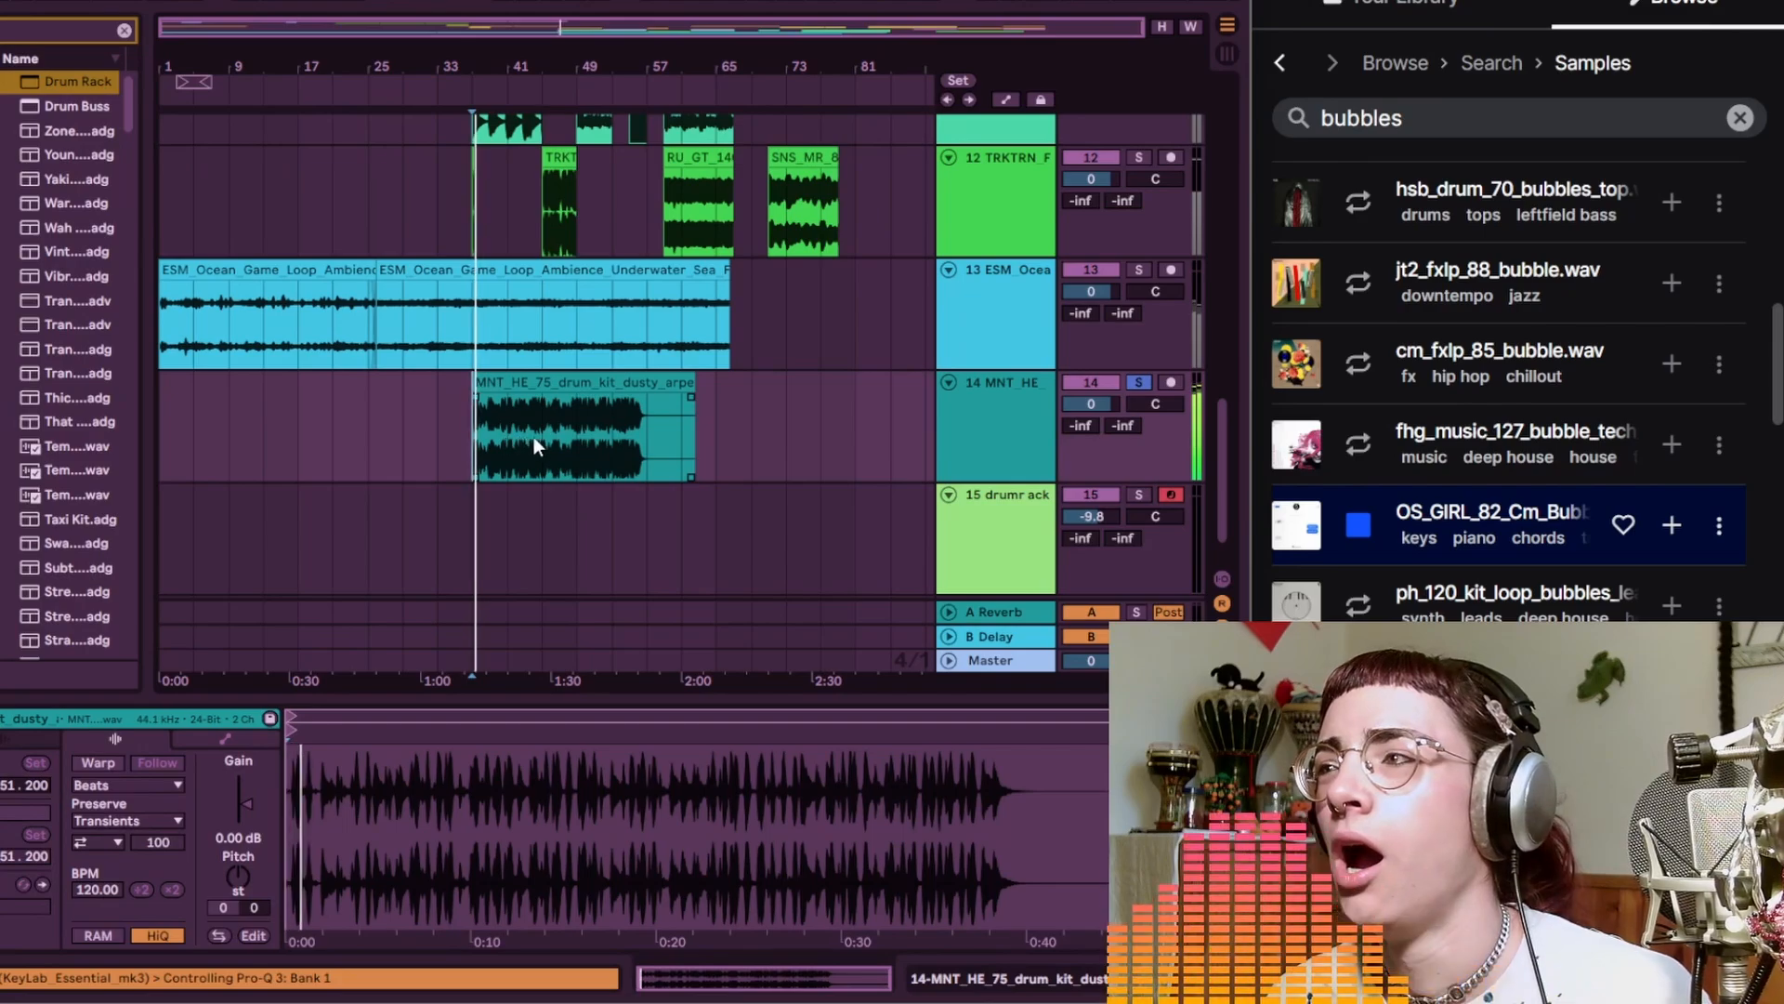
click(1672, 528)
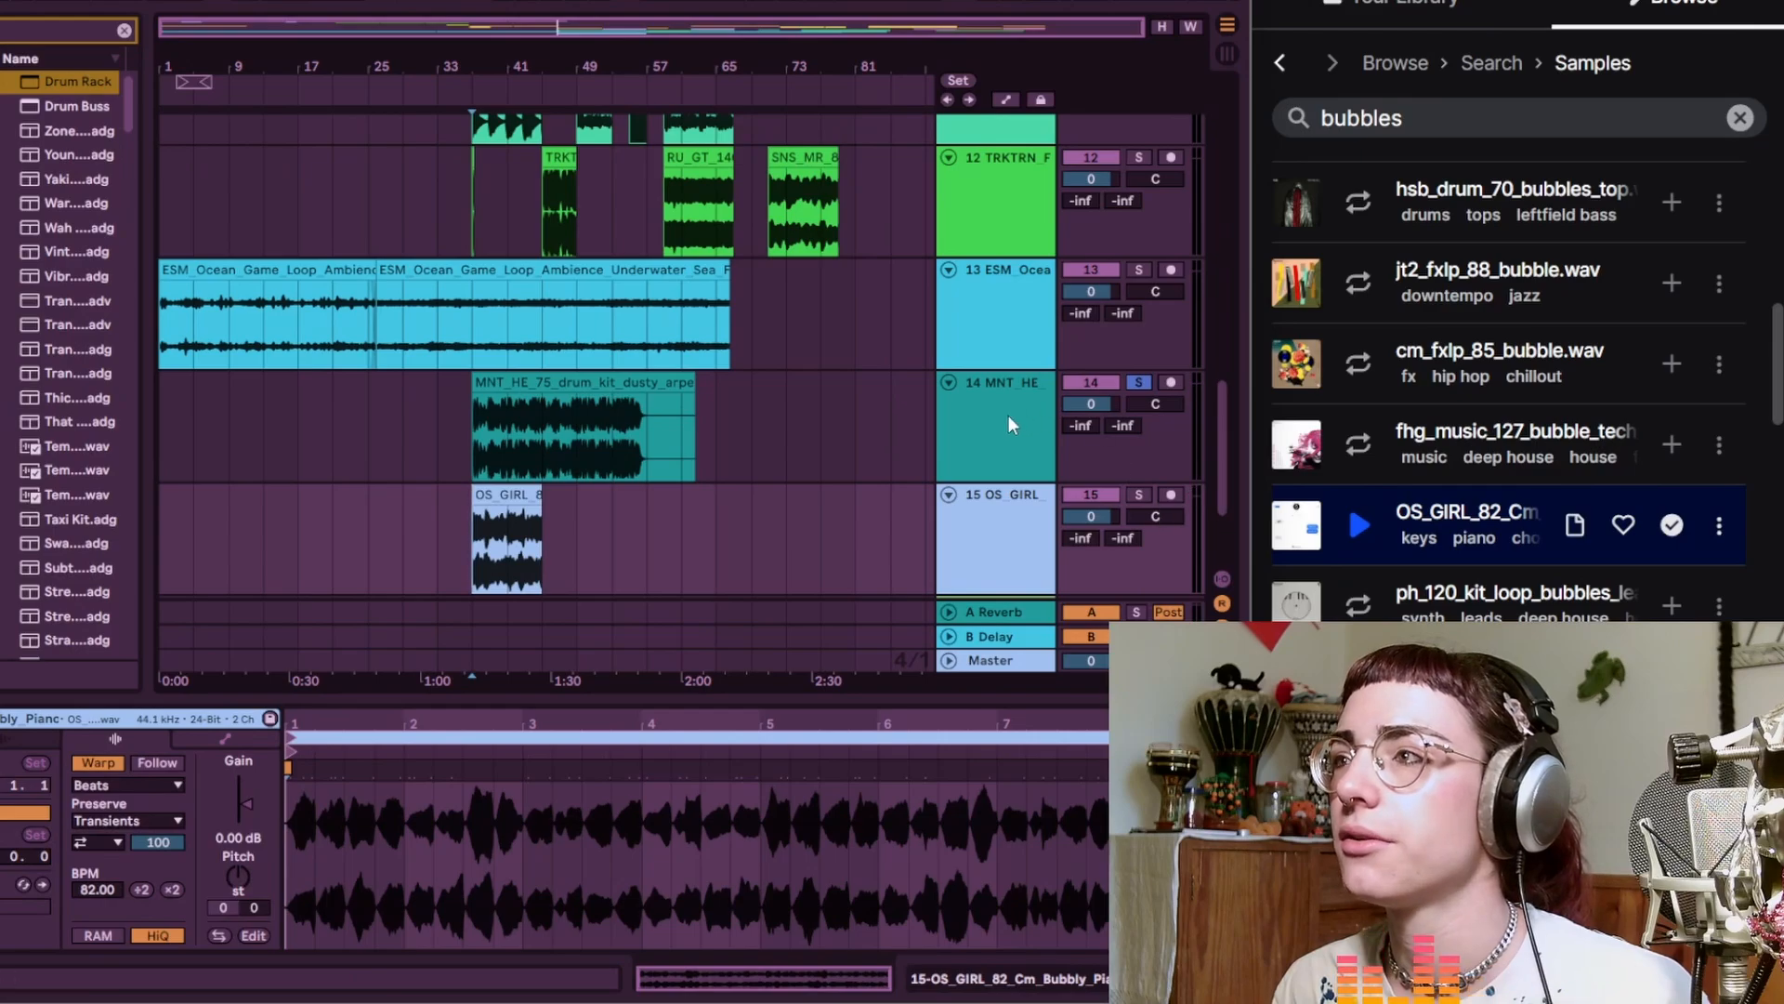
scroll(978, 459, up, 3)
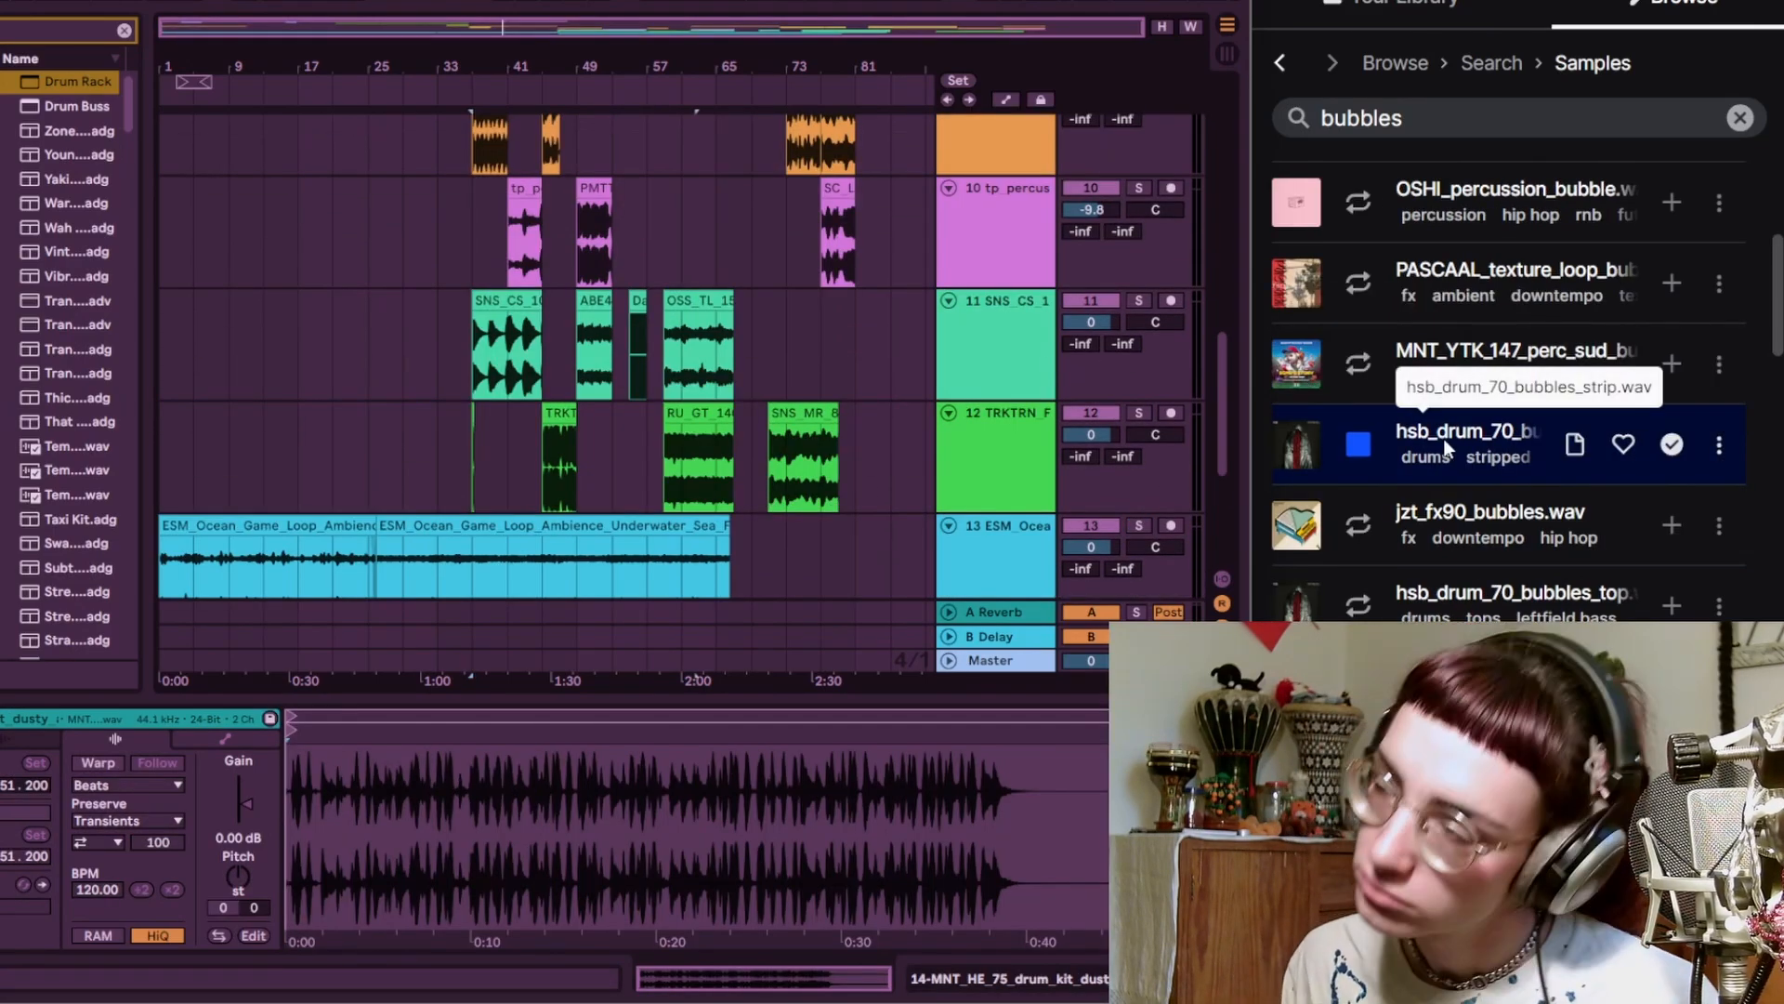
drag(1298, 403, 749, 238)
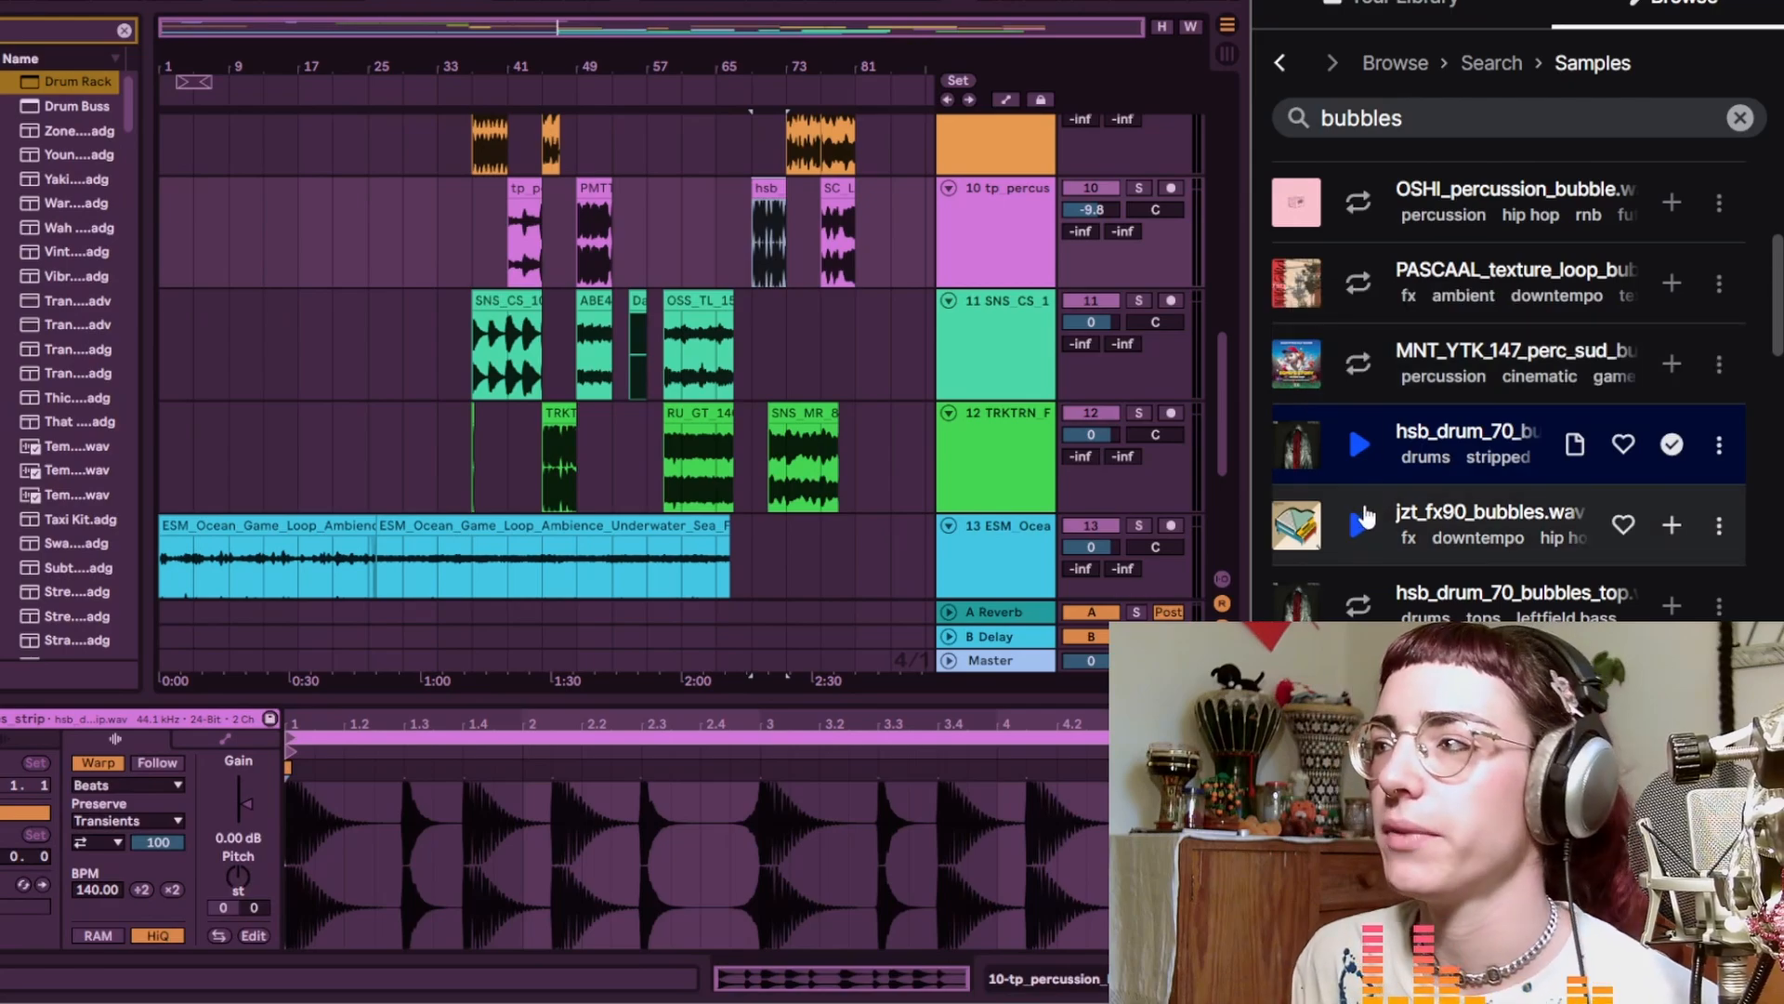
click(1358, 528)
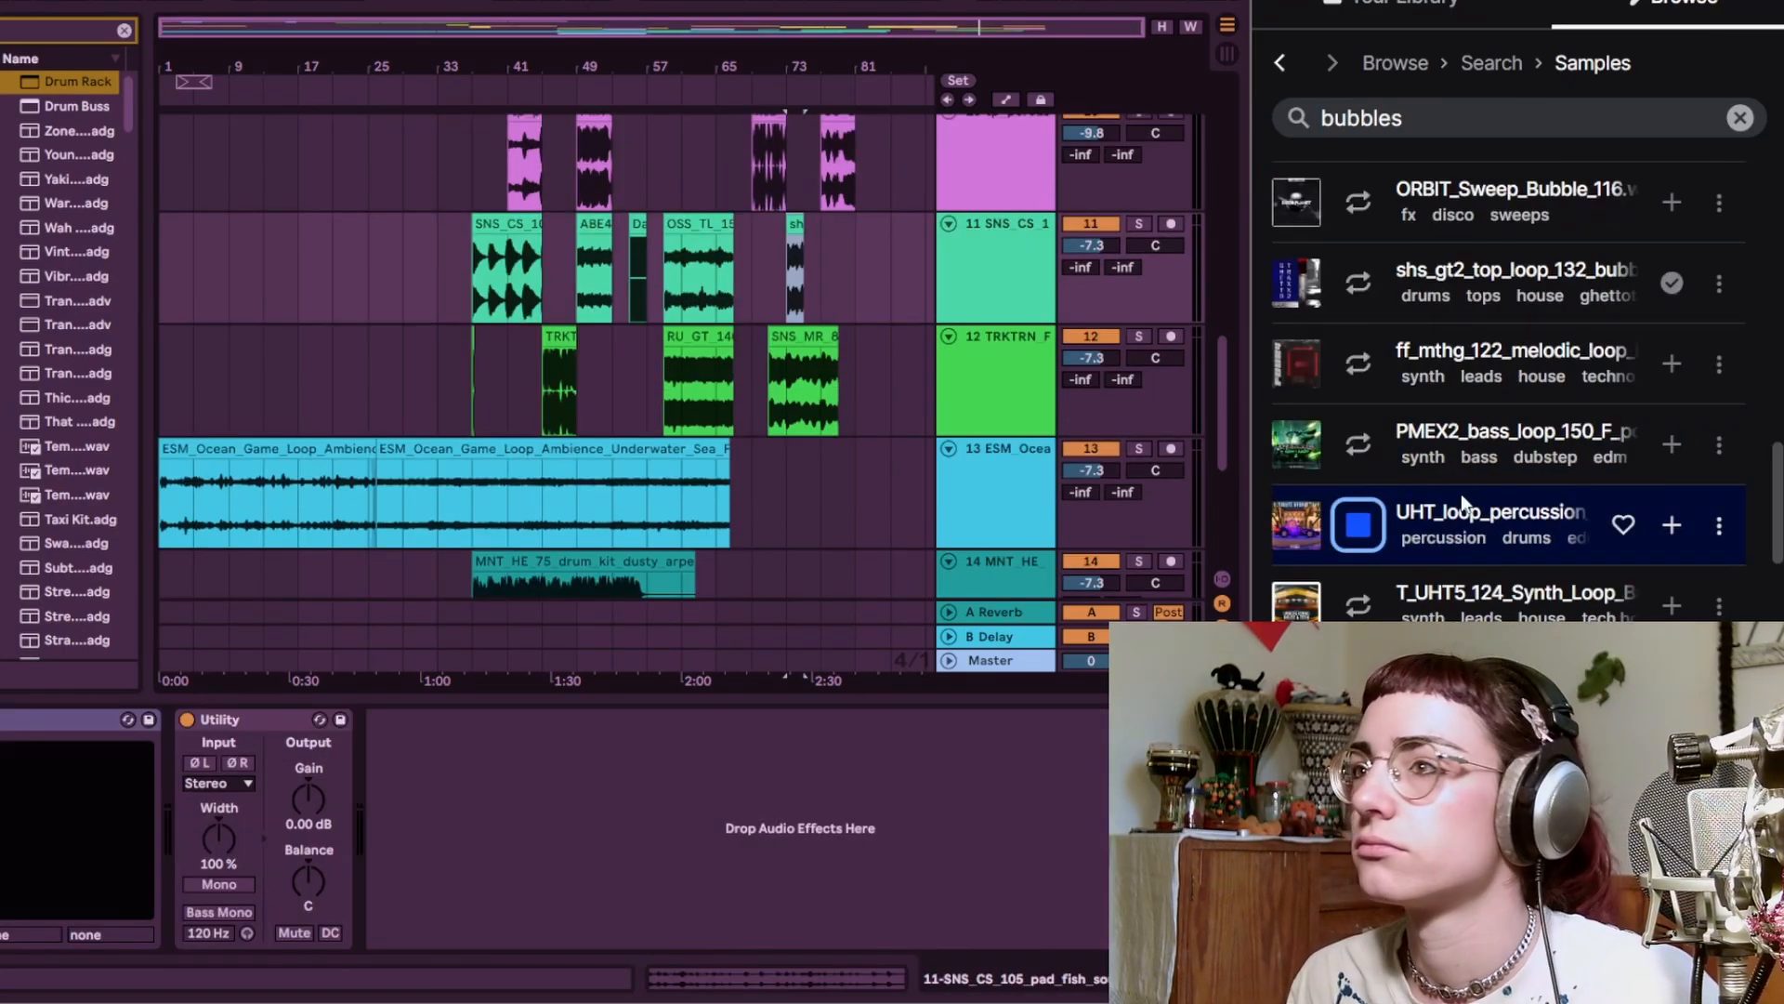
Search the loops for "vintage" and narrow the results to drums
click(1481, 118)
text(vin)
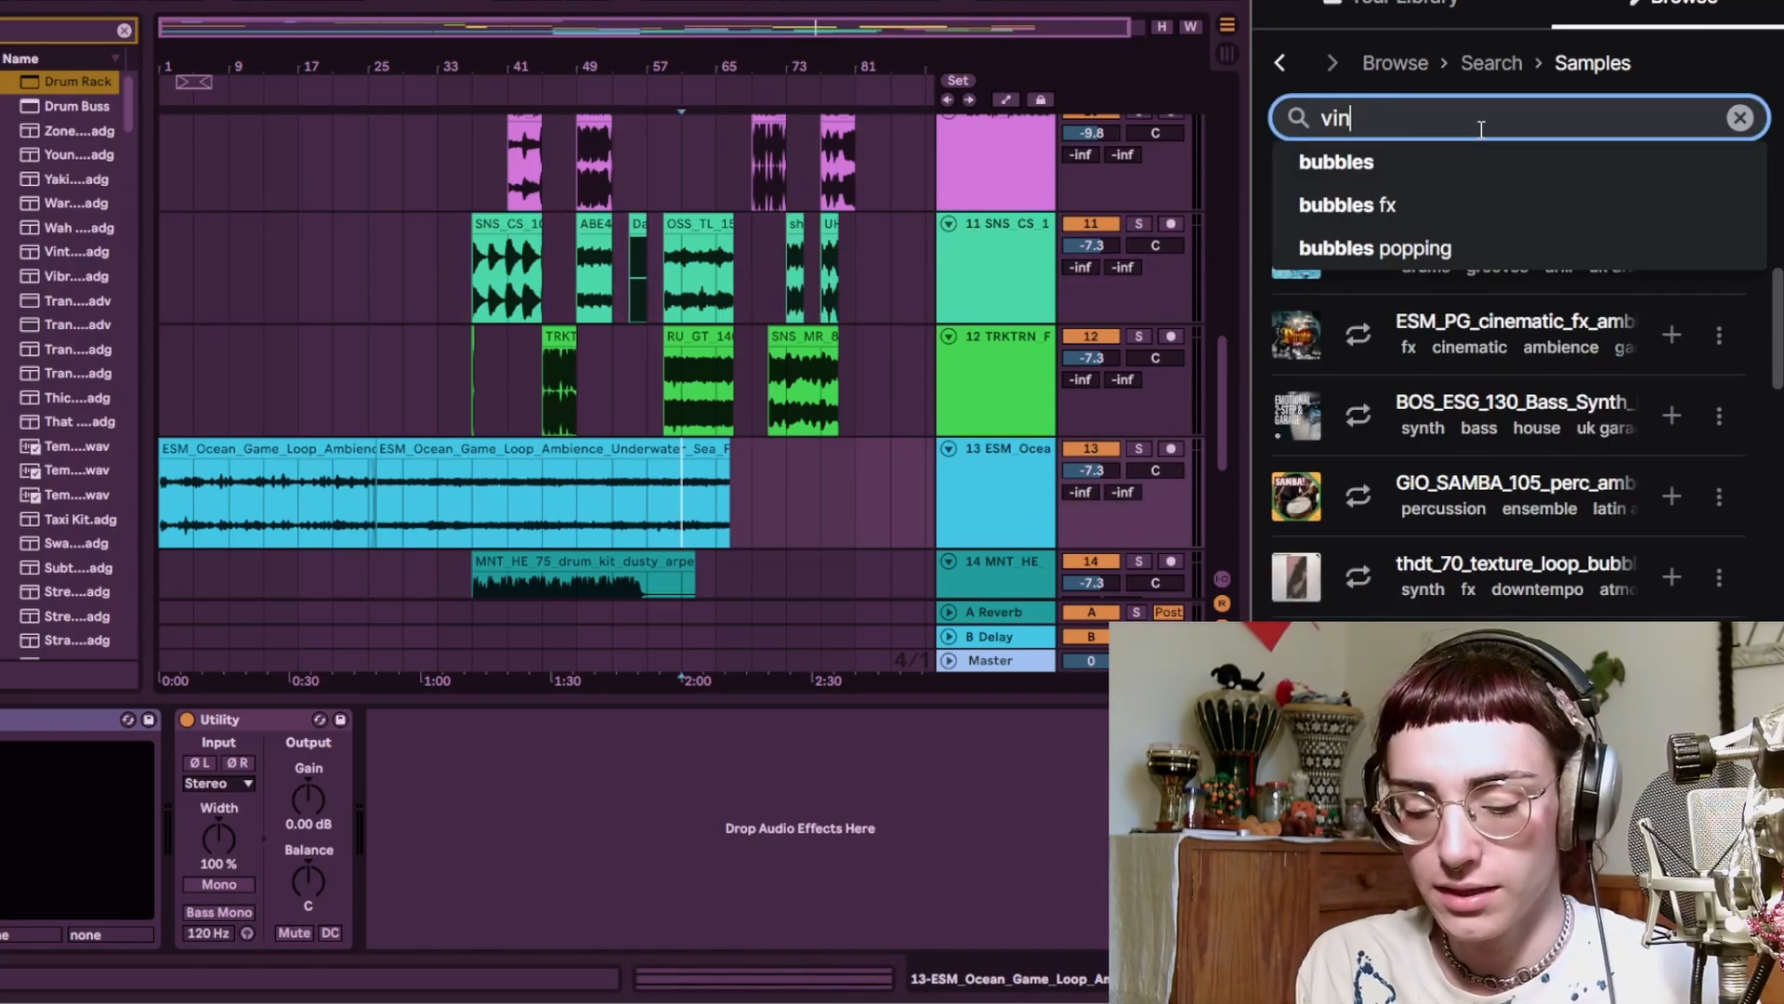
text(tage)
key(Return)
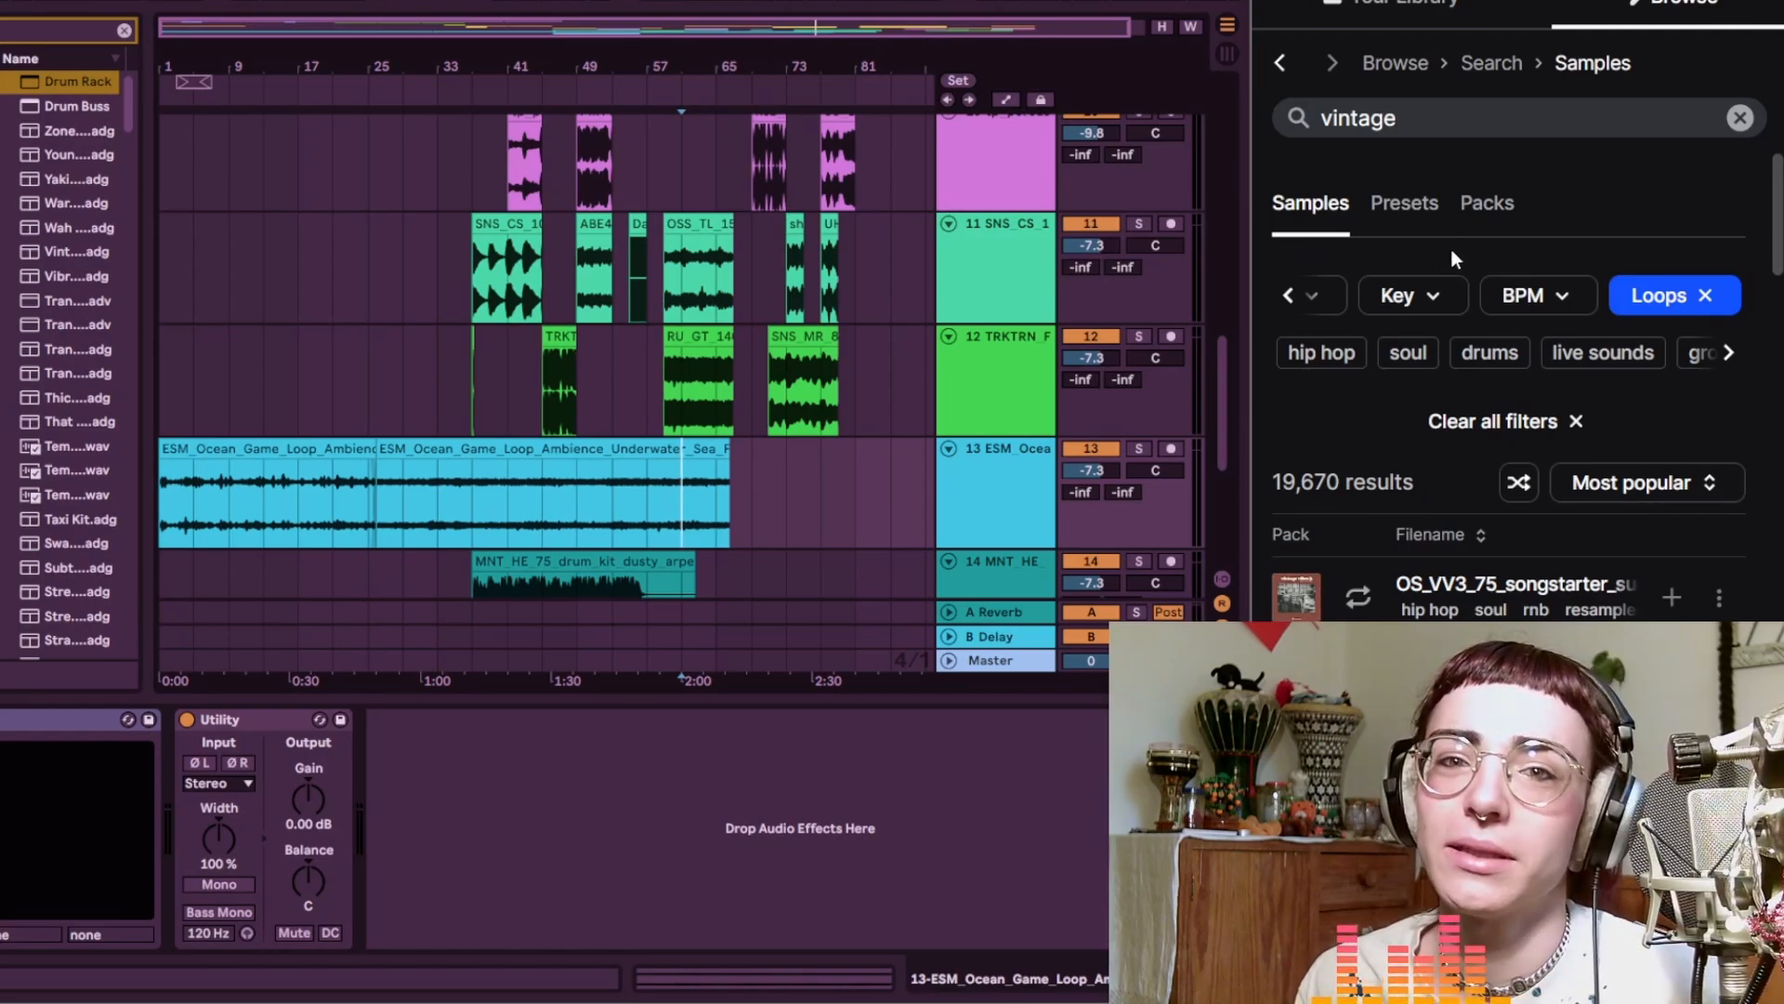
click(1730, 354)
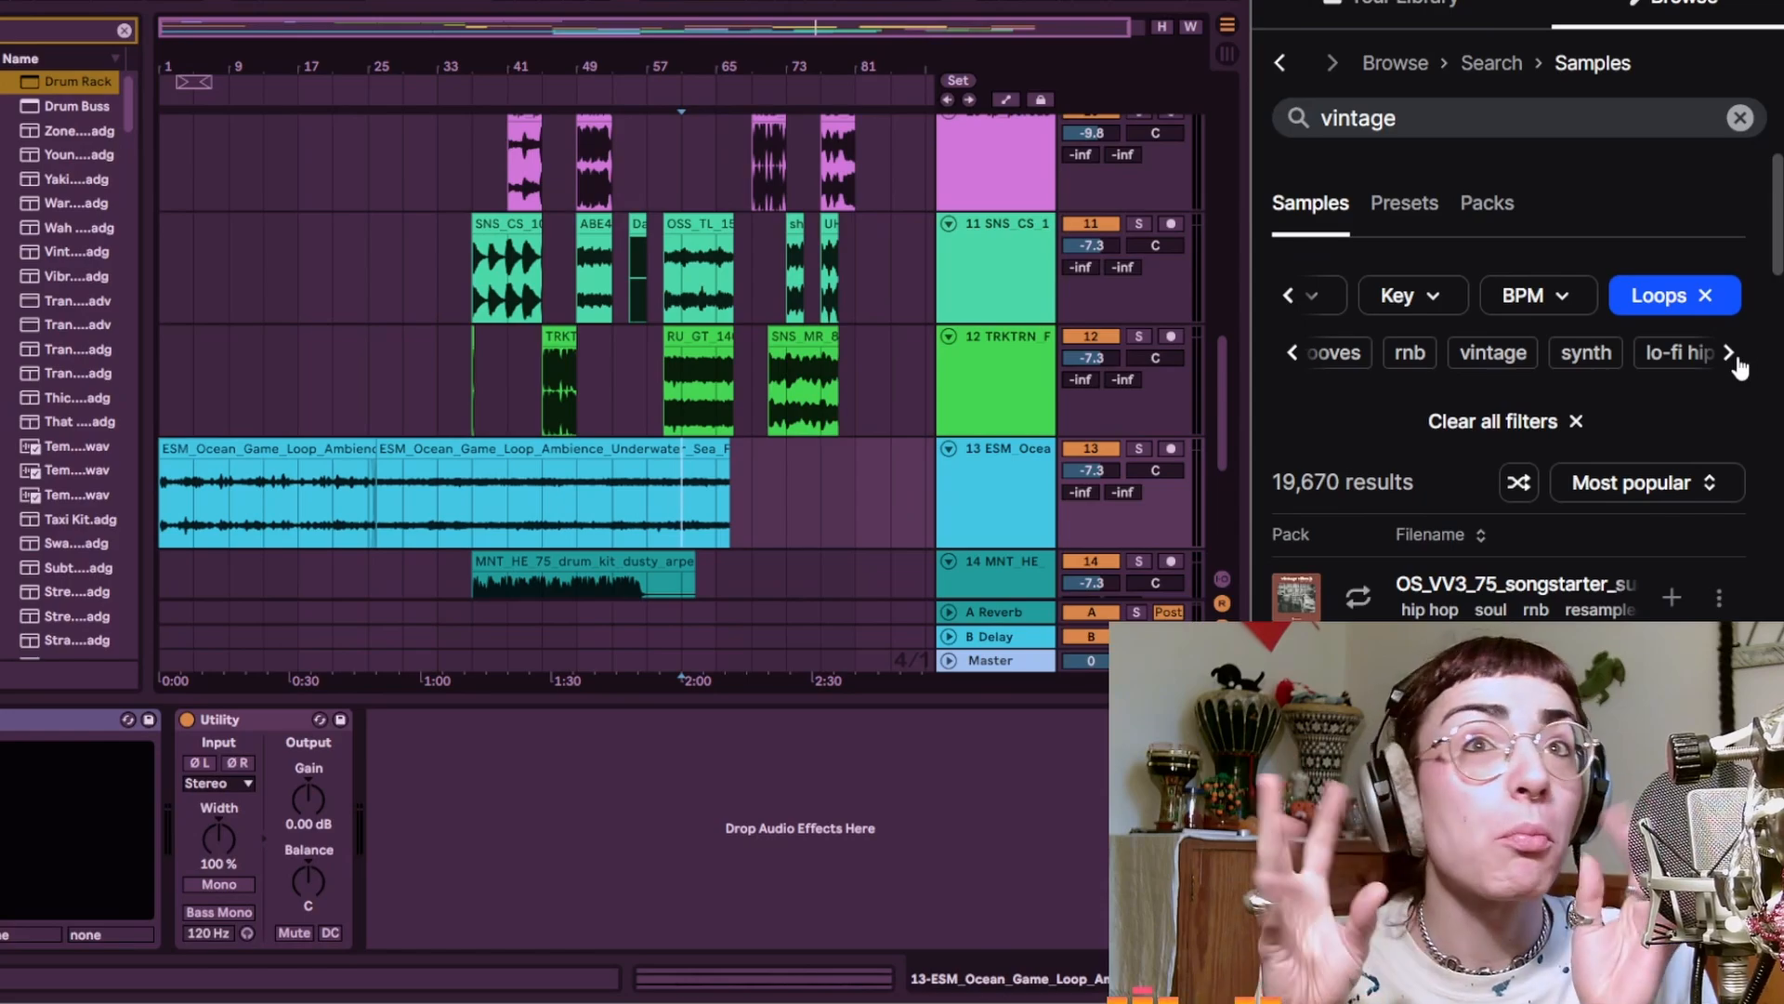
click(1292, 352)
click(1561, 352)
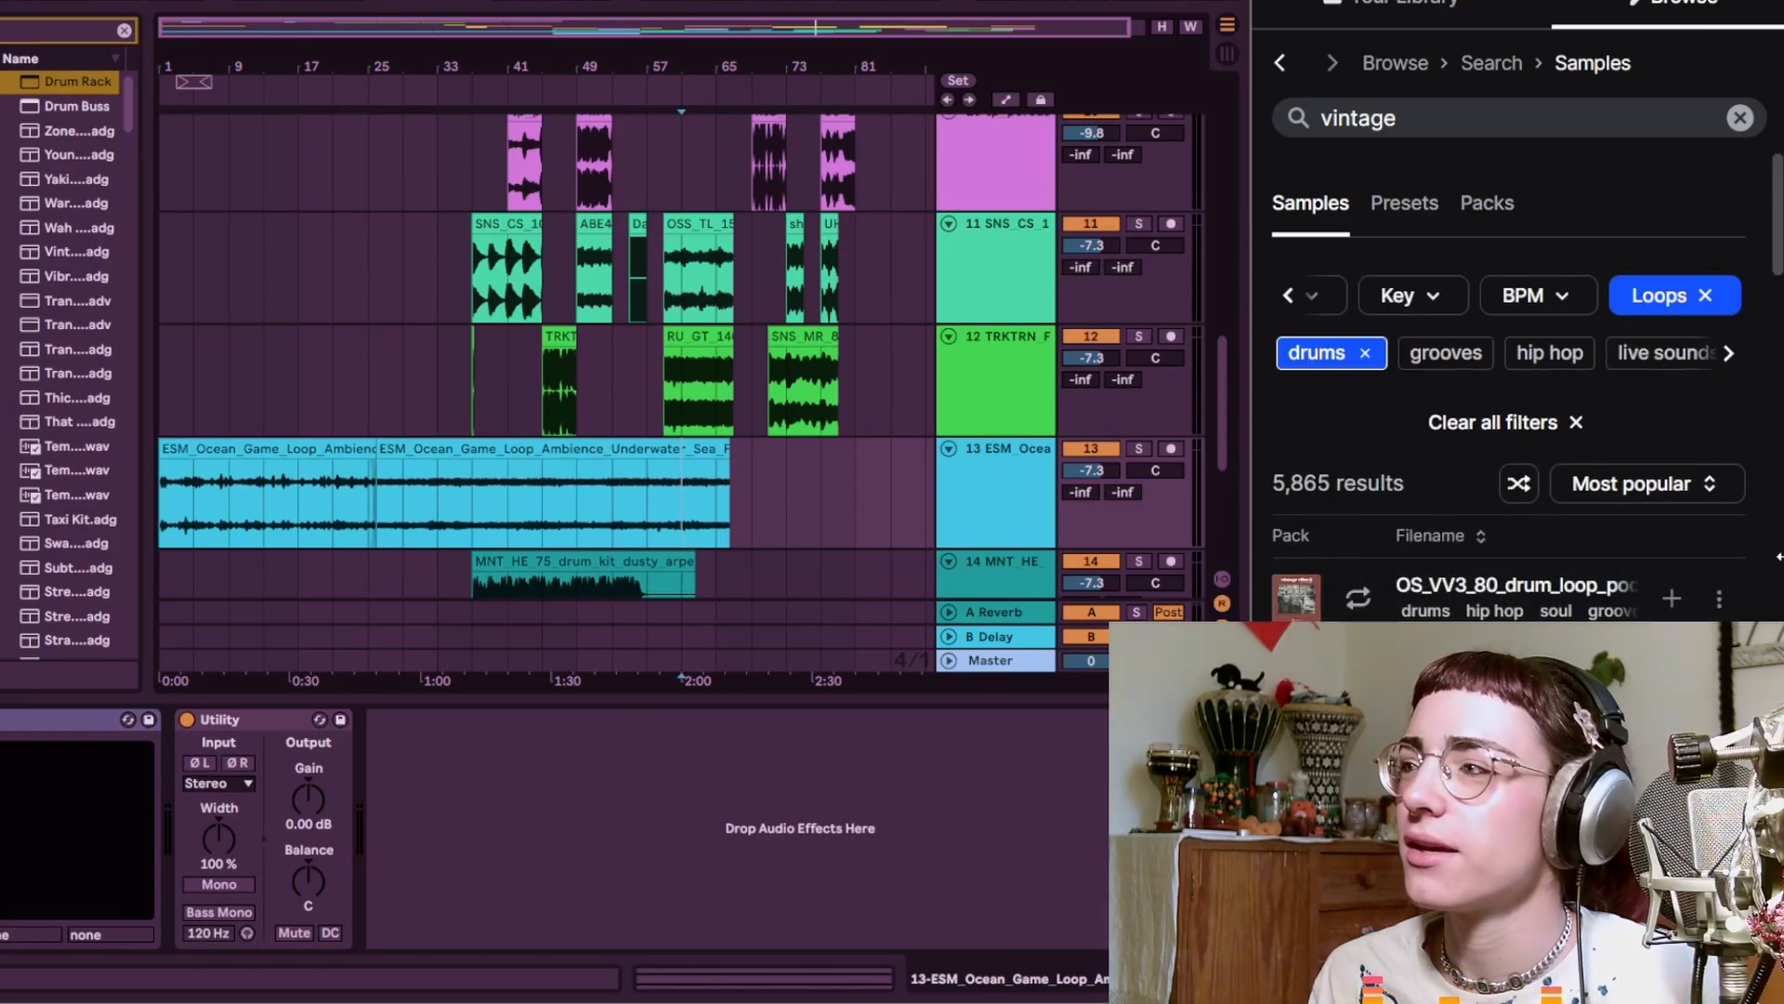
Search the drum loops for "drum machine" and browse the results past SO_RRB_140_fr6_beguine.wav
click(1450, 119)
text(drumki)
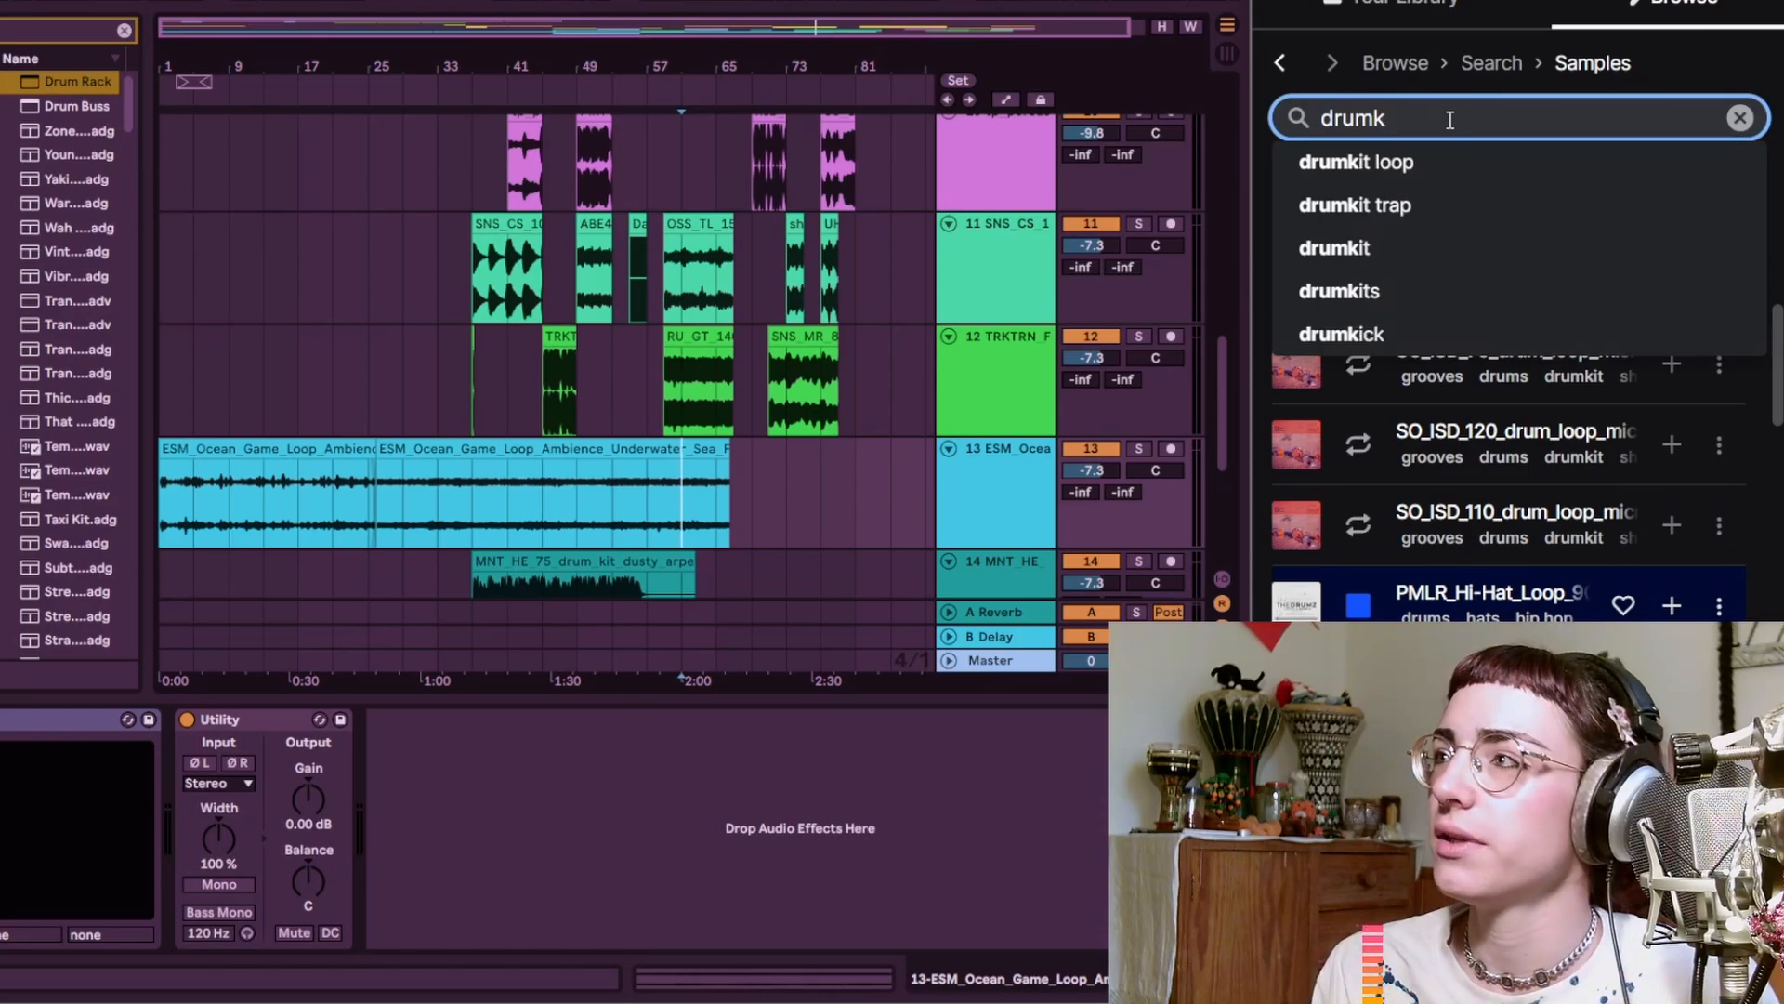
key(BackSpace)
text(machine)
key(Return)
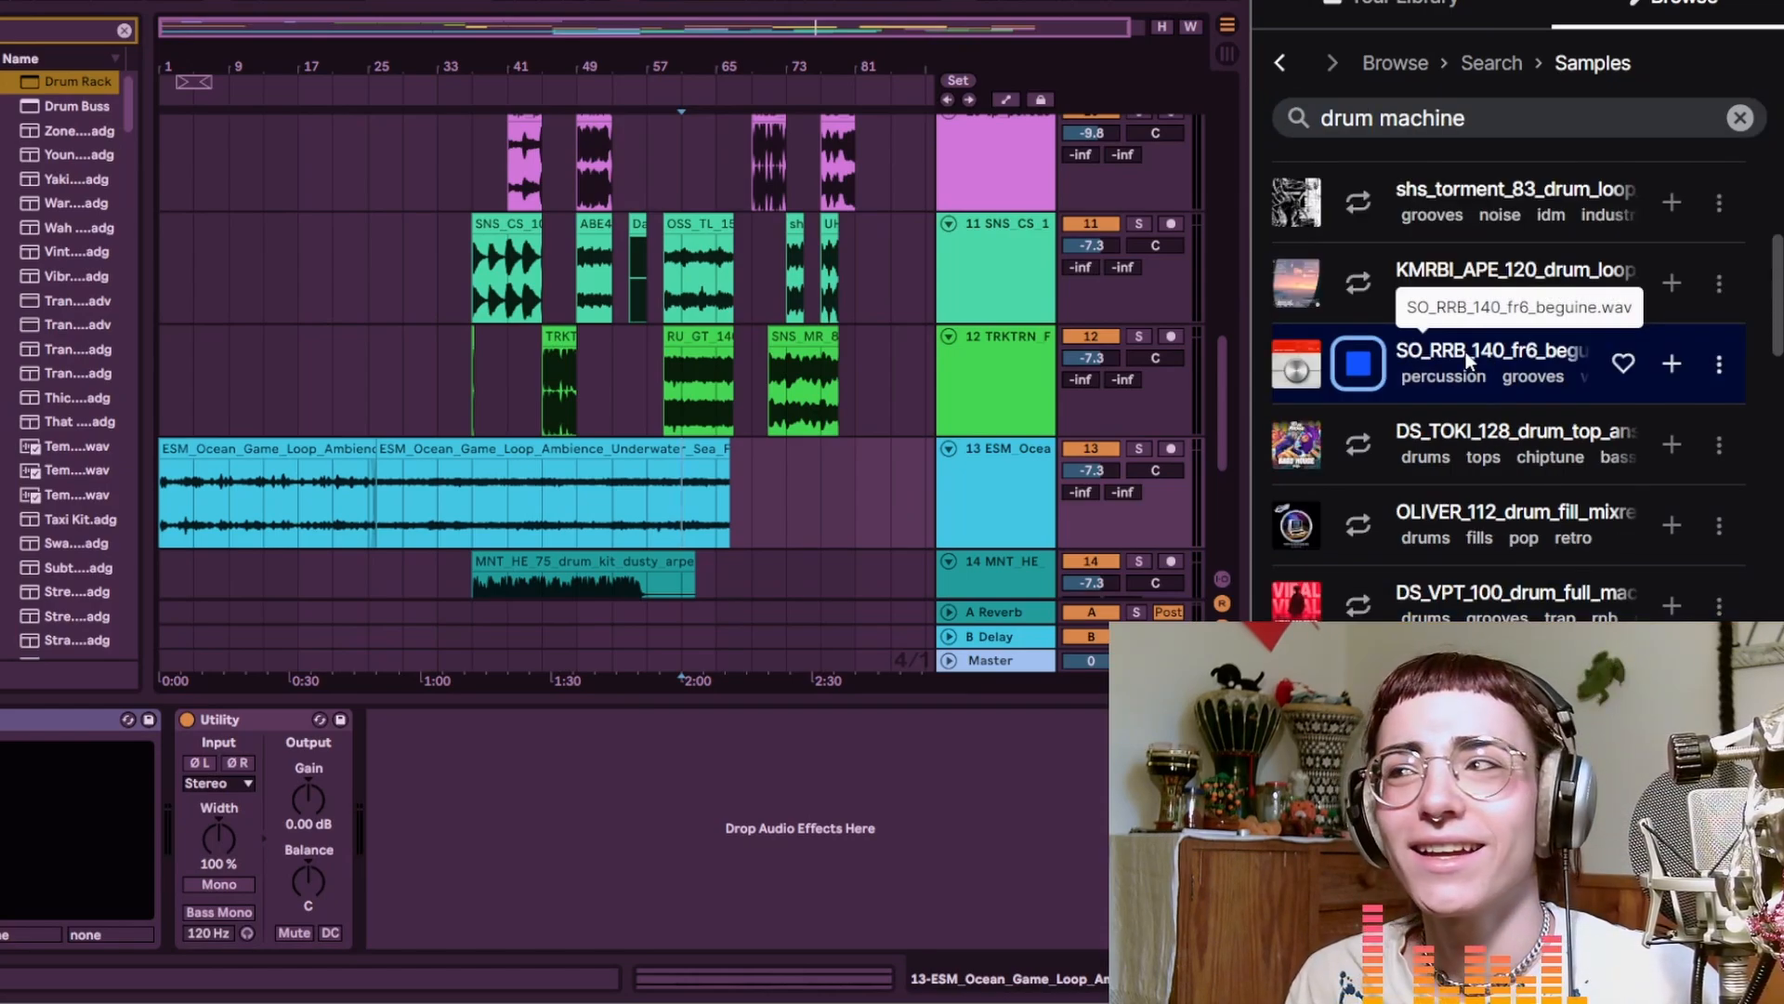
scroll(1592, 334, down, 2)
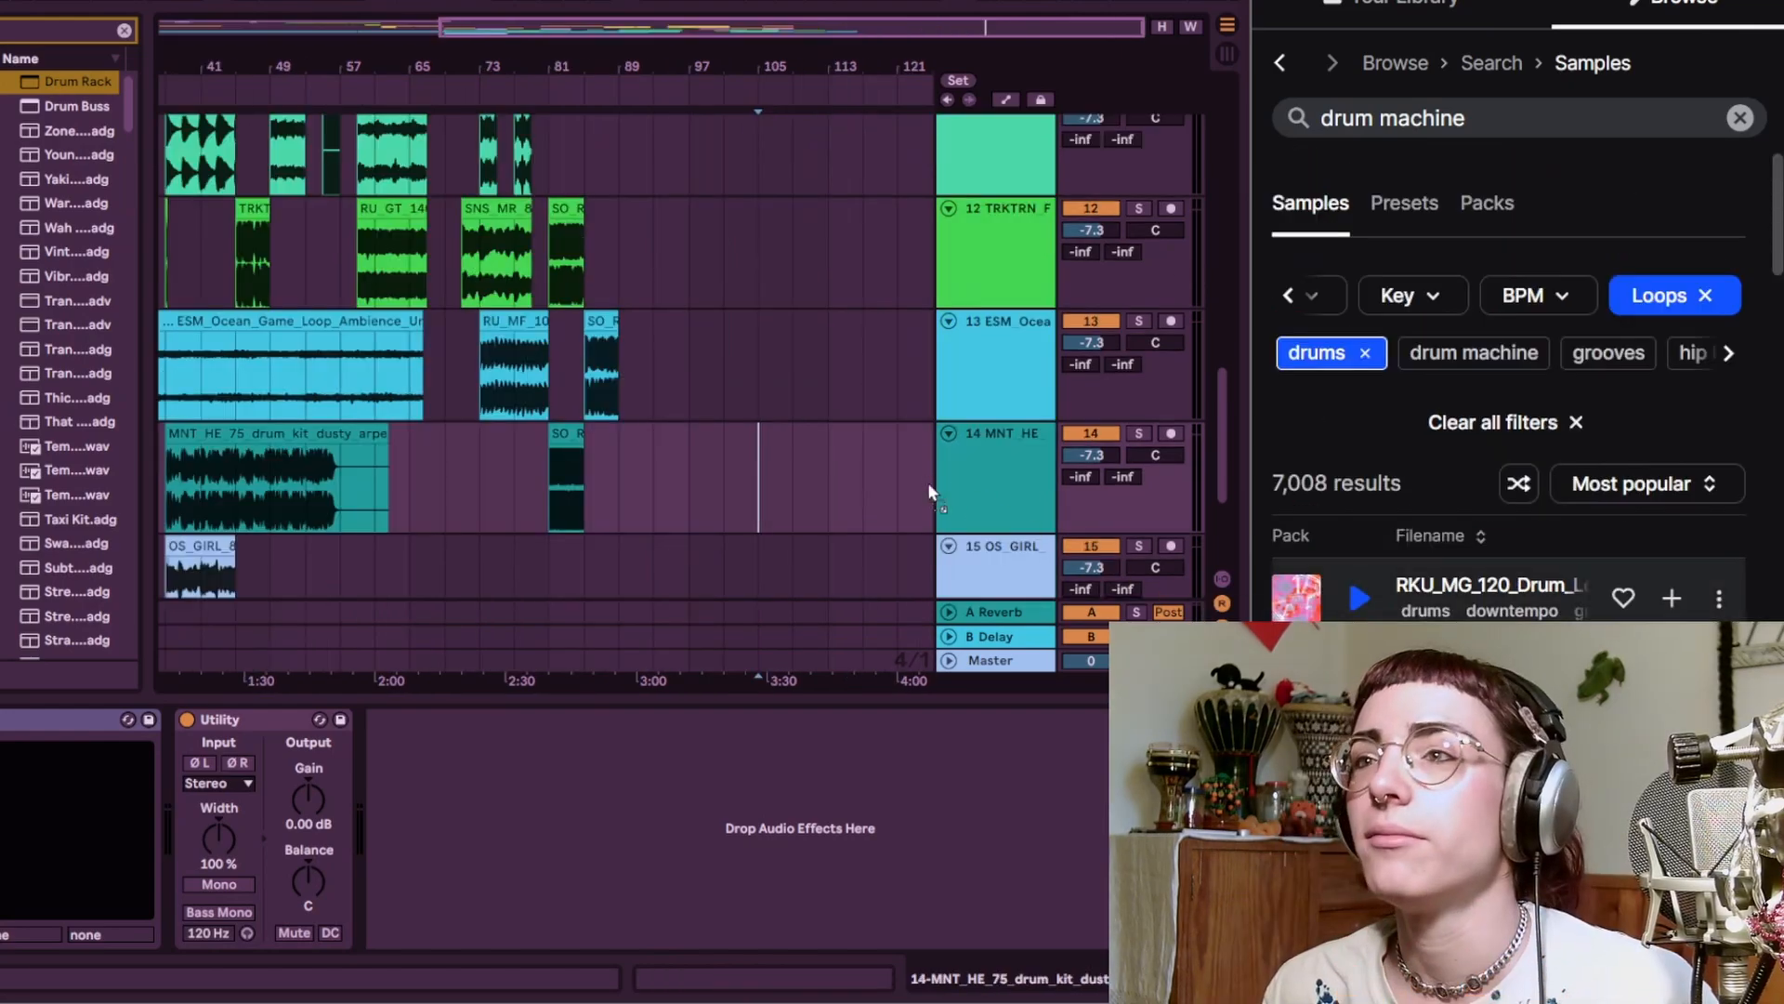
Review the collected clips on all tracks across the arrangement
drag(582, 149, 585, 152)
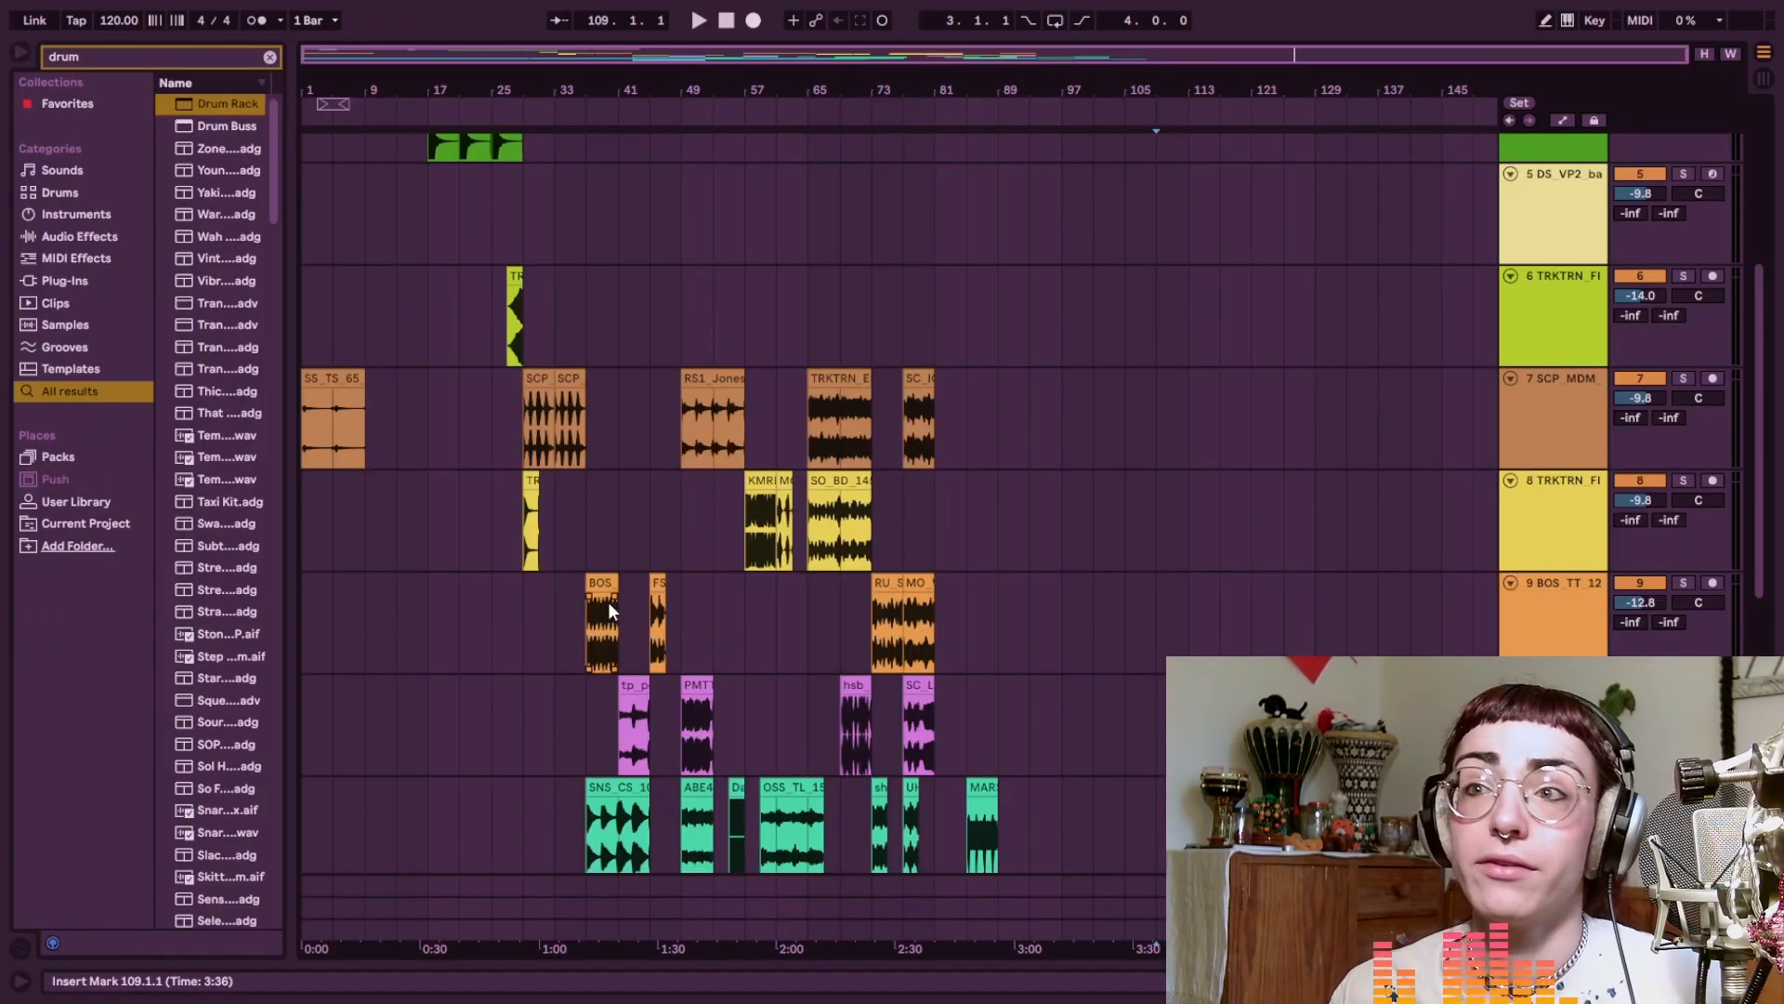
scroll(606, 589, down, 6)
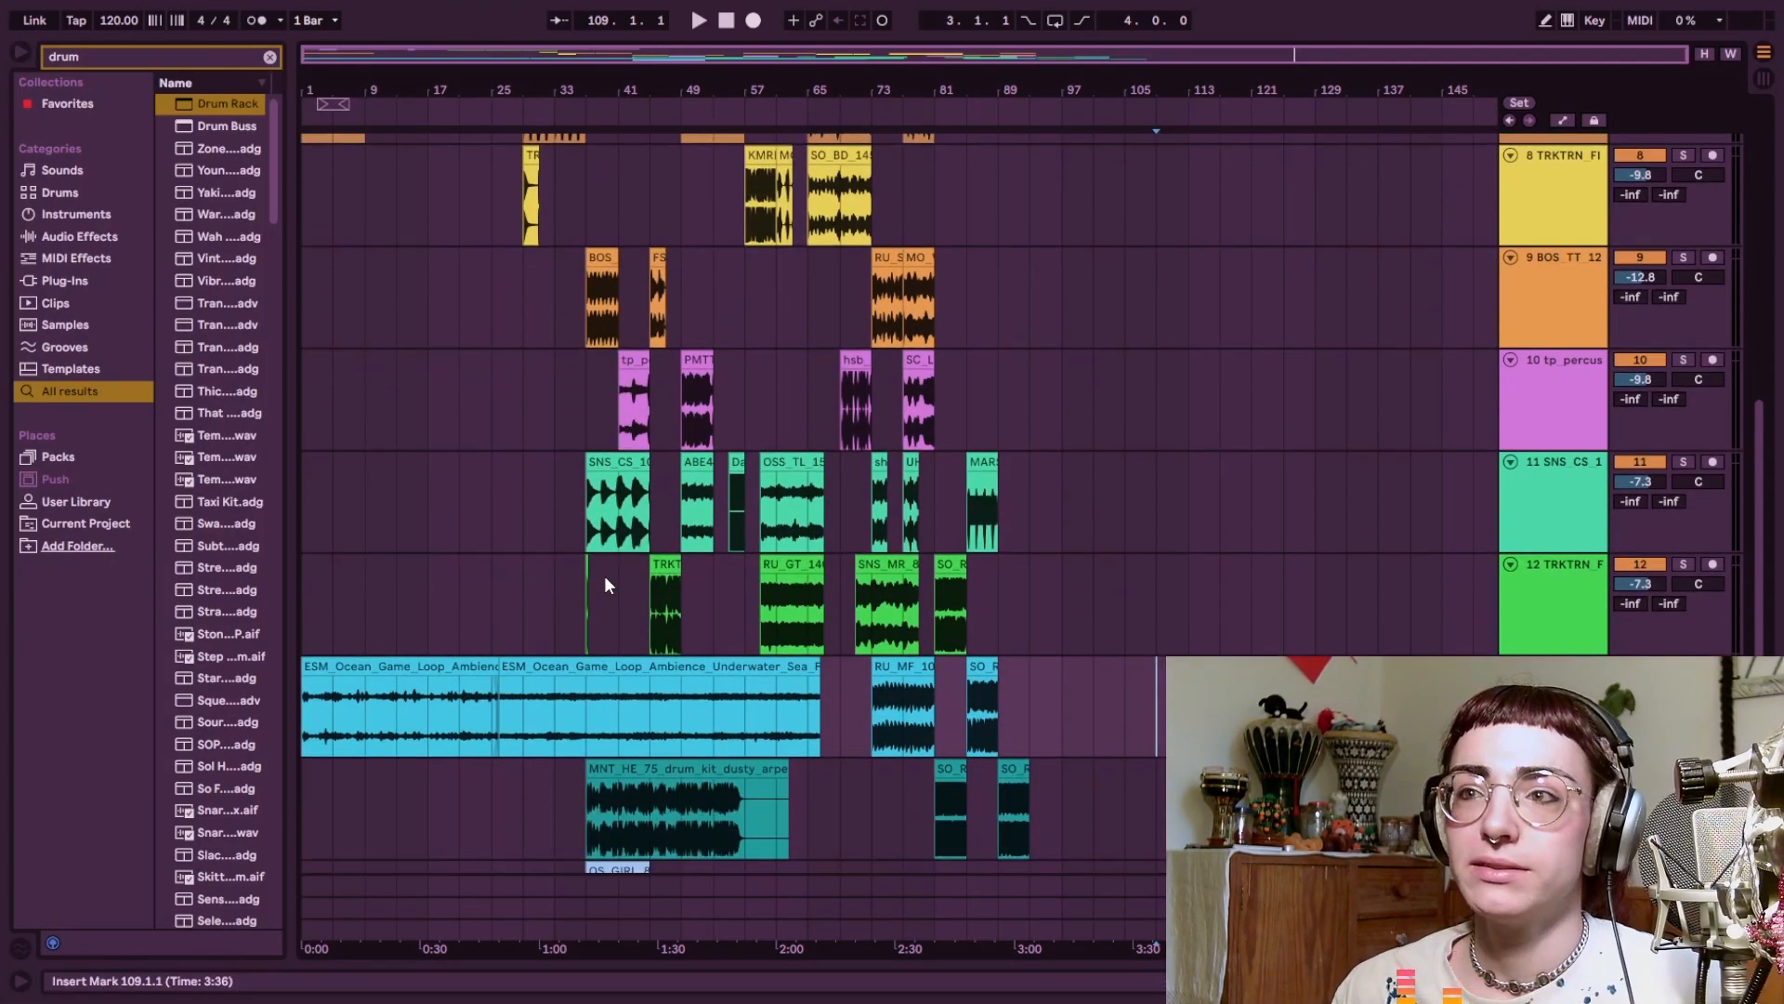
scroll(613, 604, up, 6)
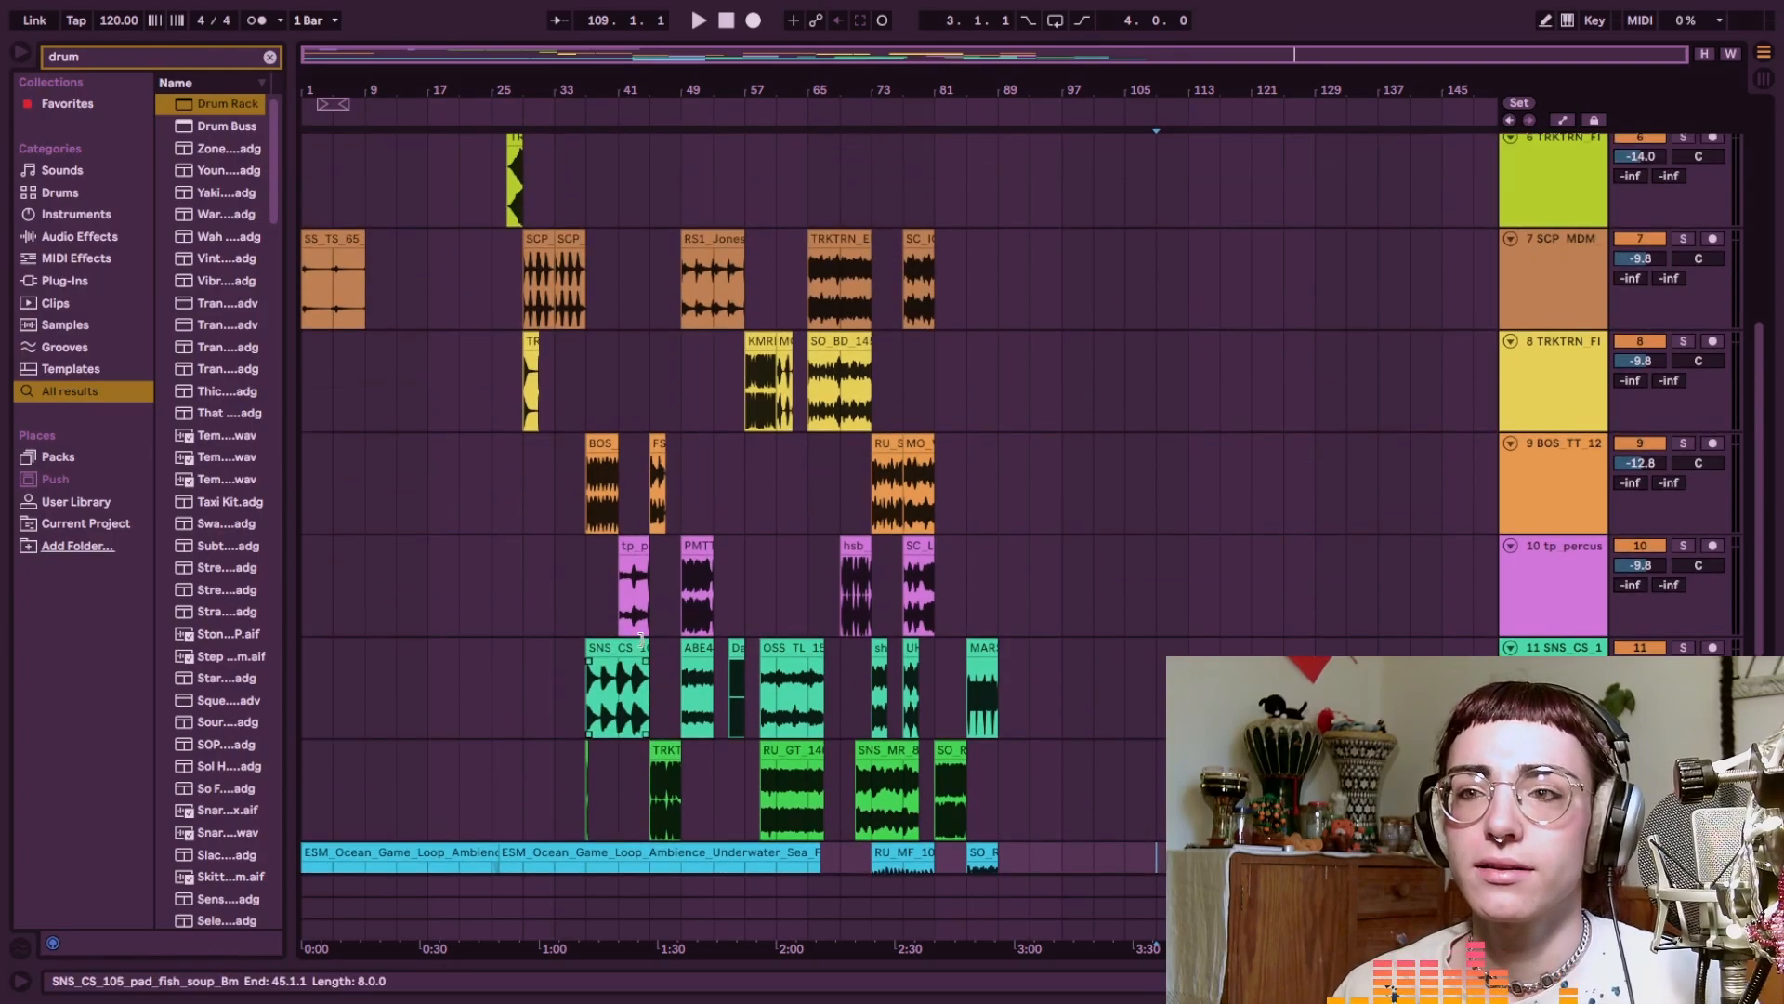
scroll(630, 660, up, 2)
scroll(626, 667, down, 1)
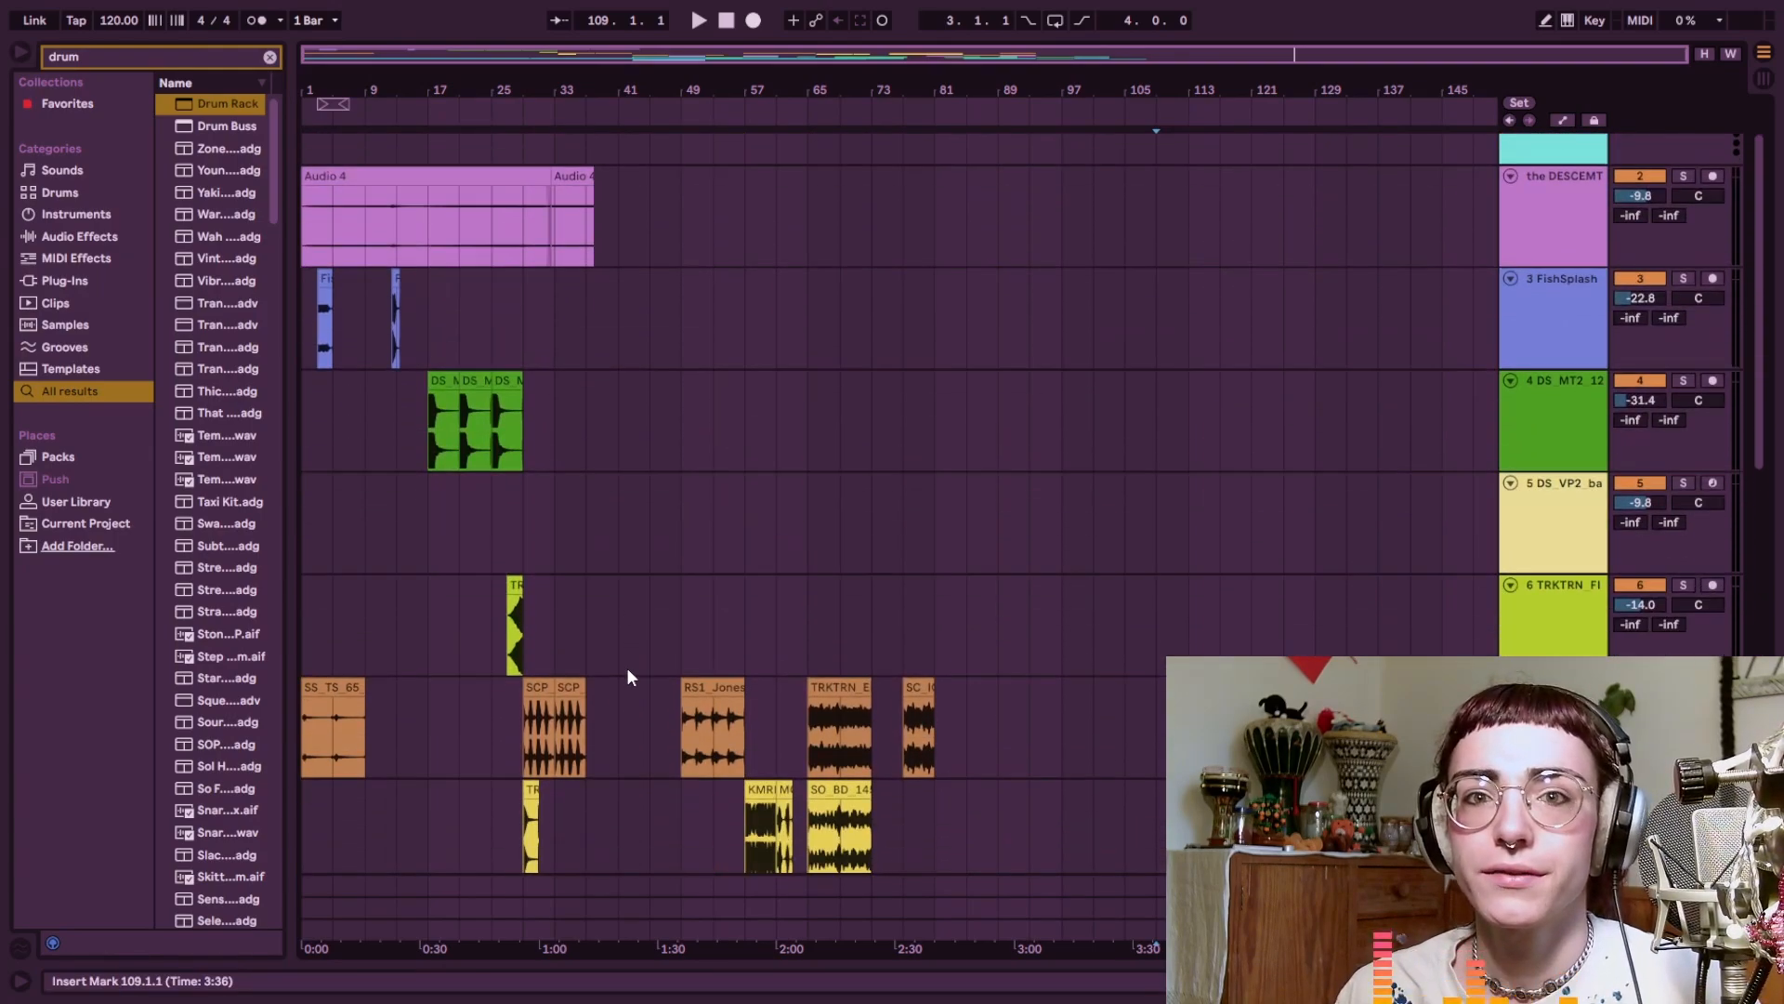
scroll(584, 748, down, 7)
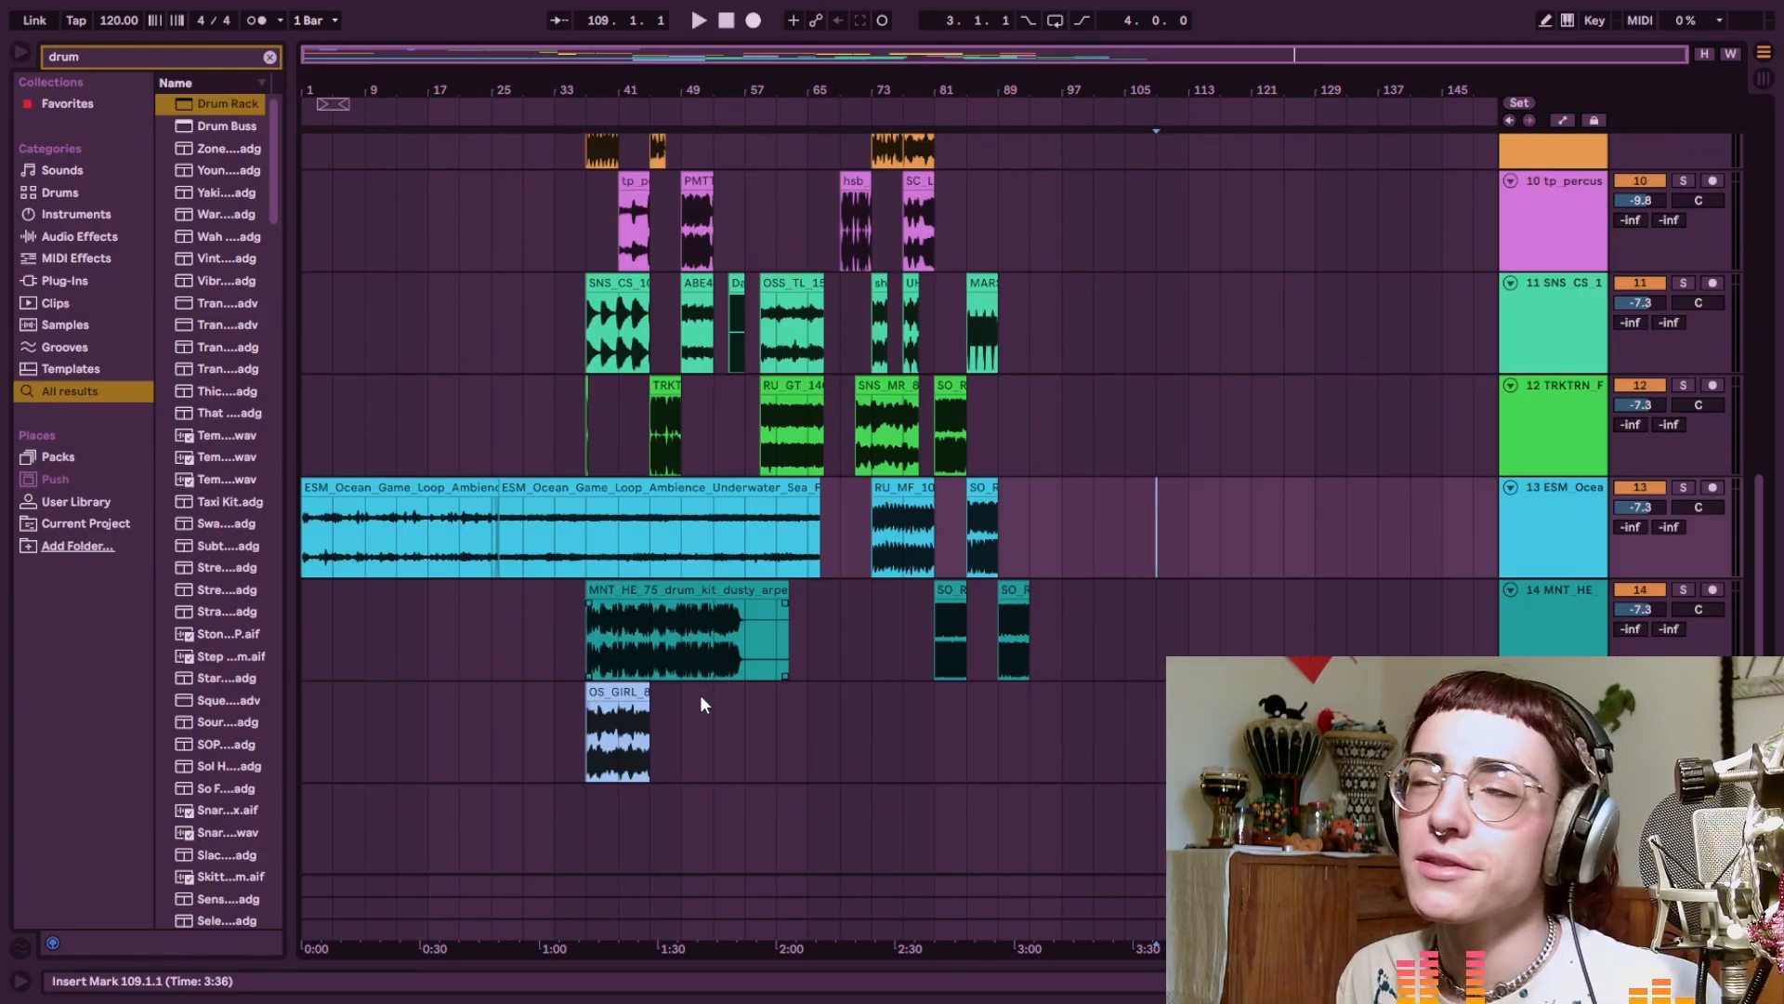
scroll(701, 697, up, 3)
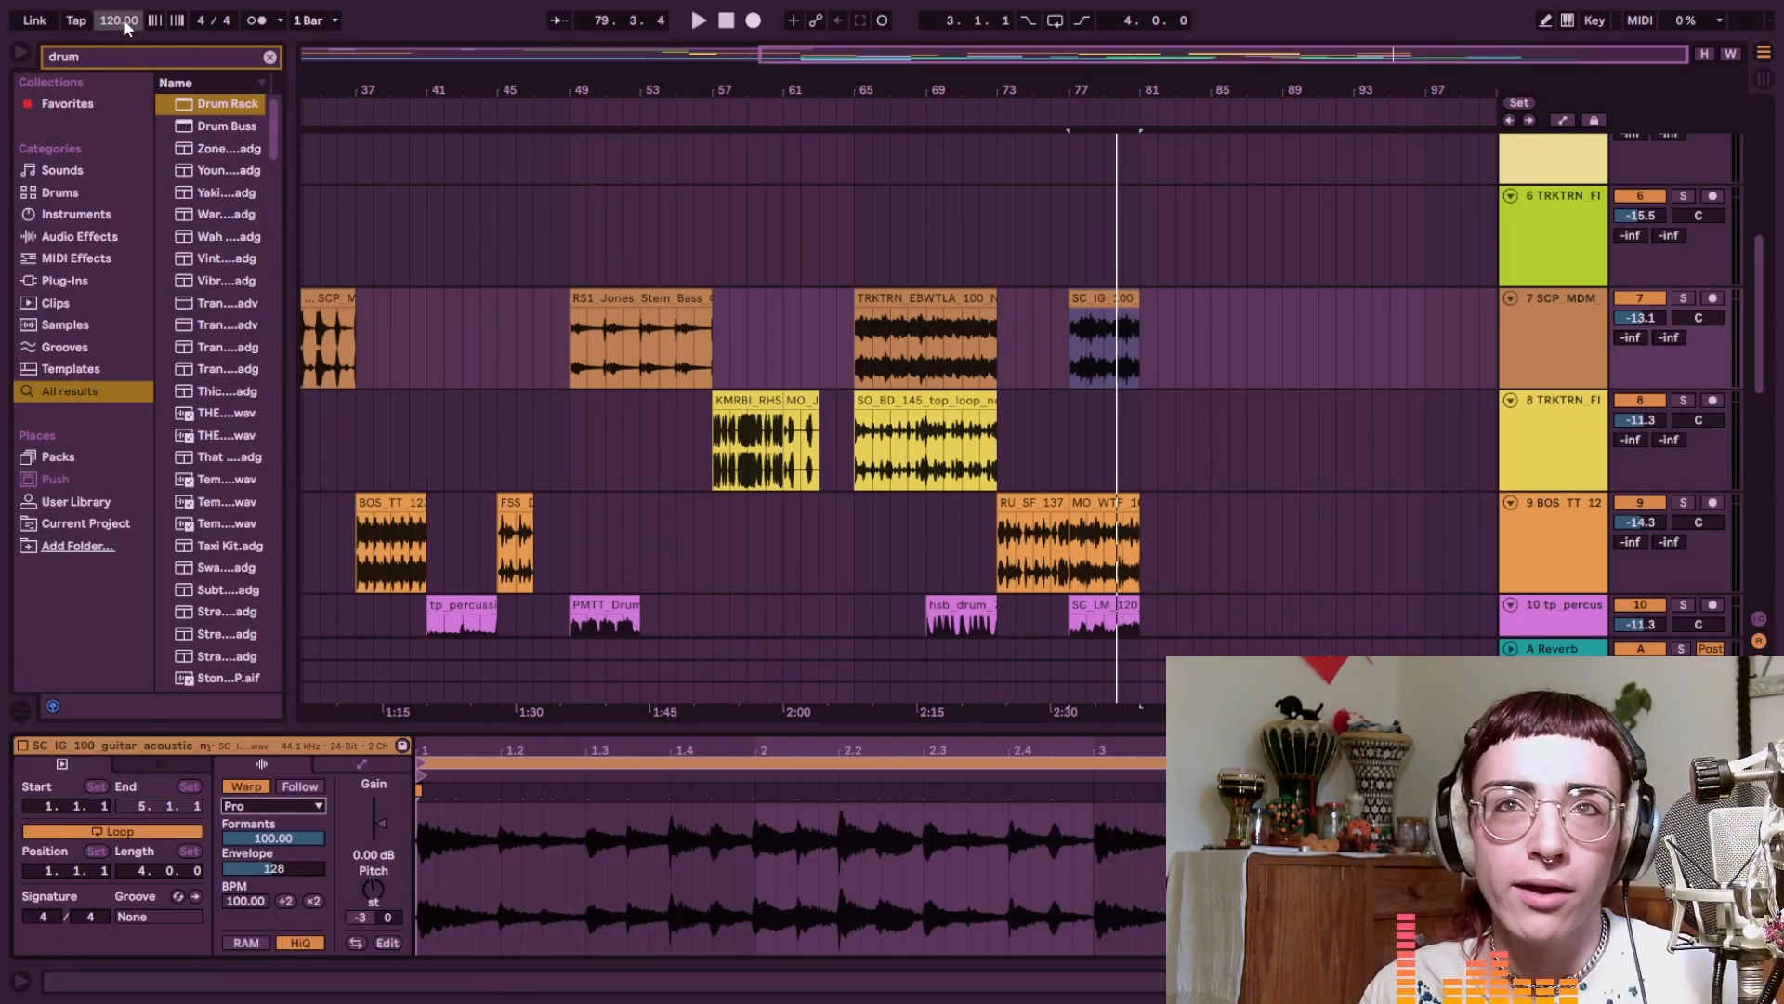
Set the project tempo to 70 BPM
drag(123, 19, 122, 112)
drag(123, 112, 123, 116)
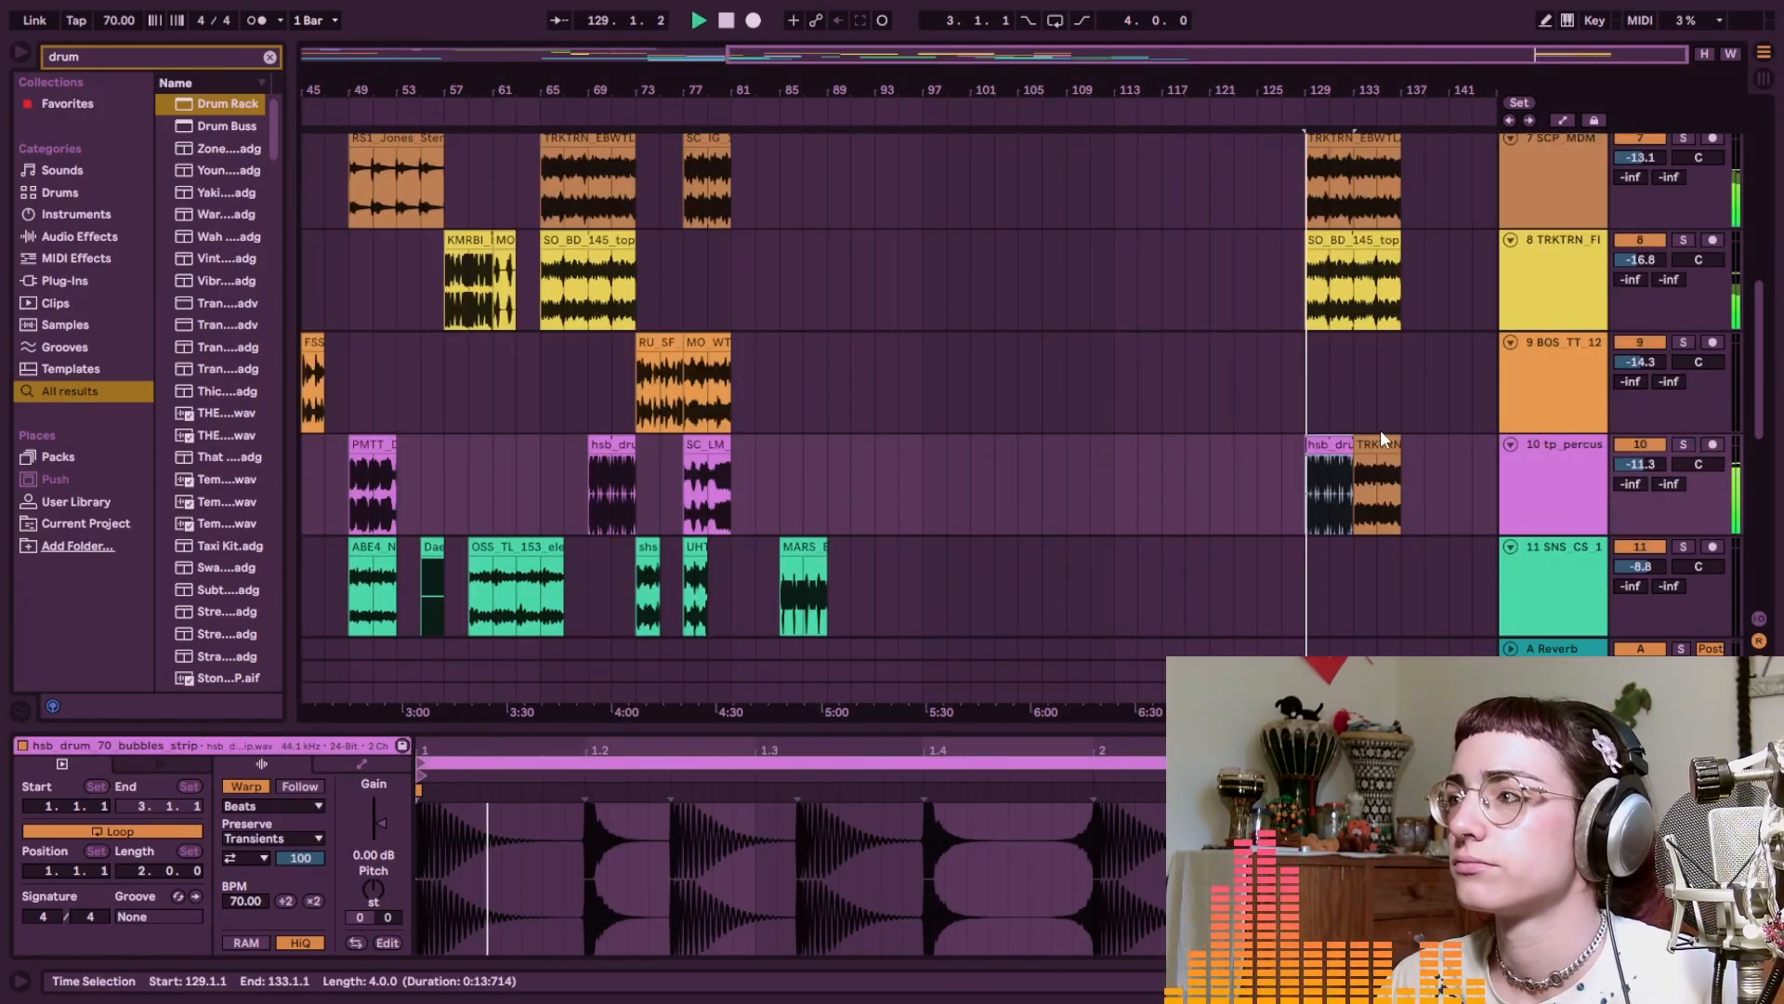
Remove the nylon guitar clip at bar 133 on track 10, extend the bubbles strip drum loop to bar 137, and set the track volume to -13.1
click(1373, 435)
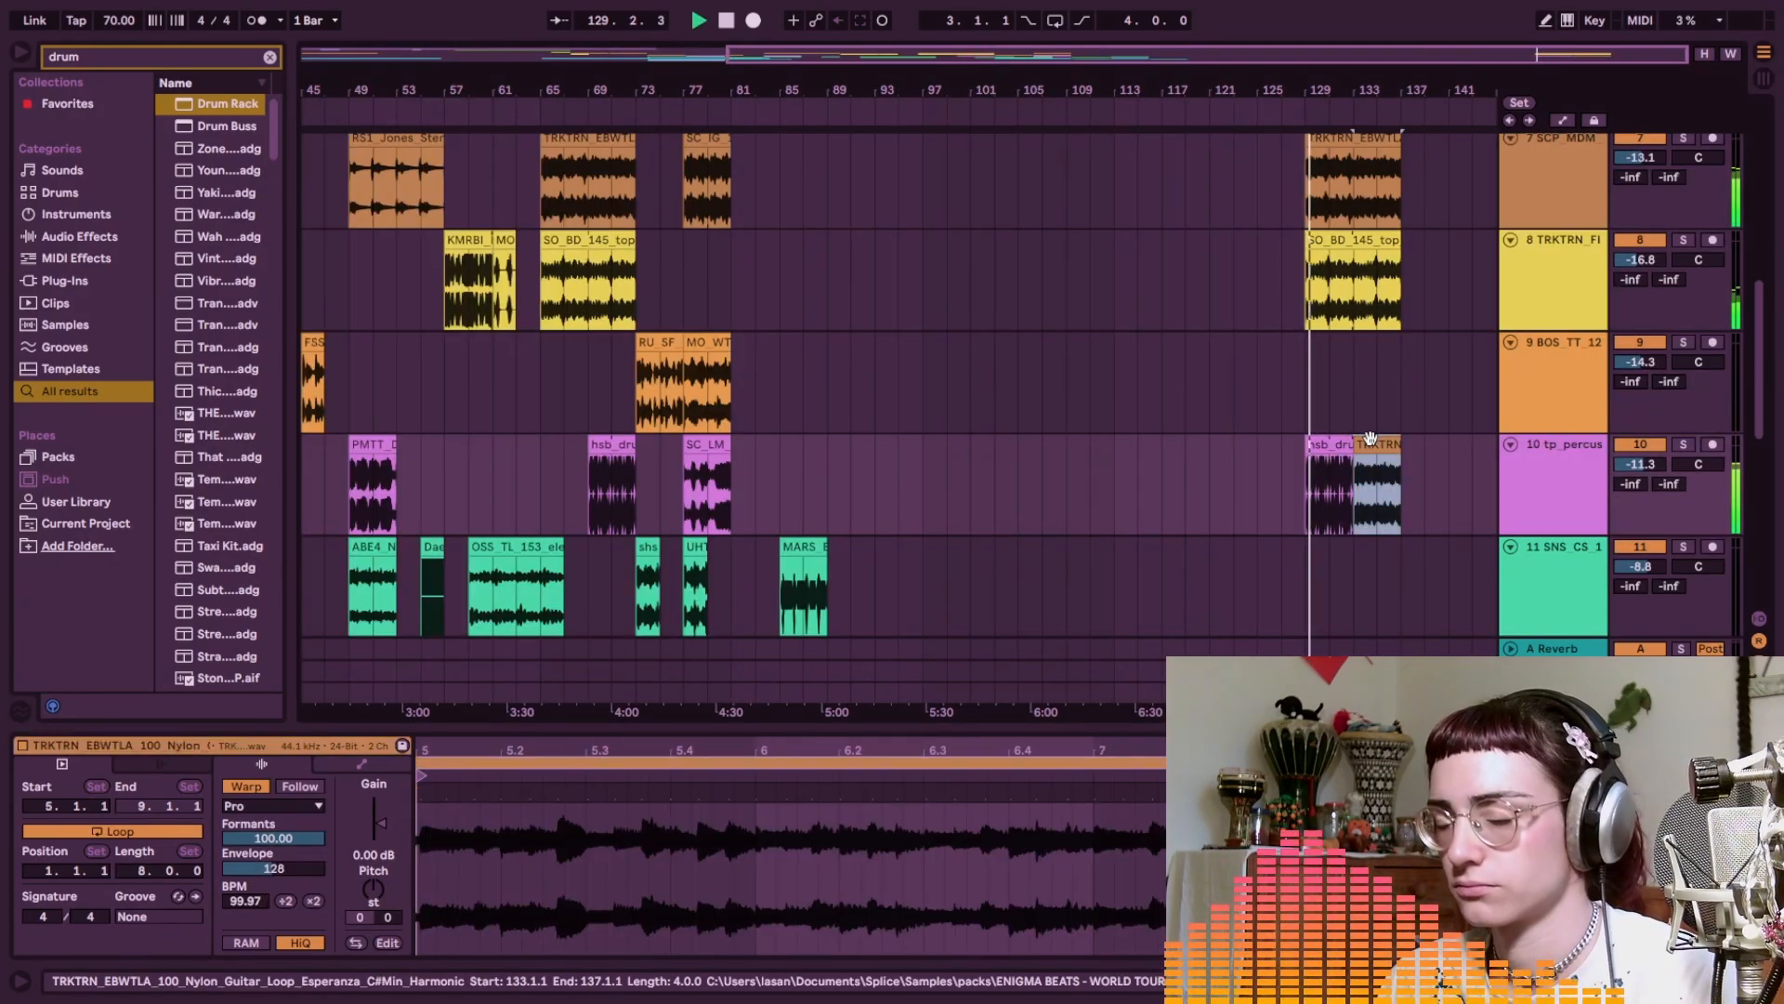
drag(1355, 448, 1401, 450)
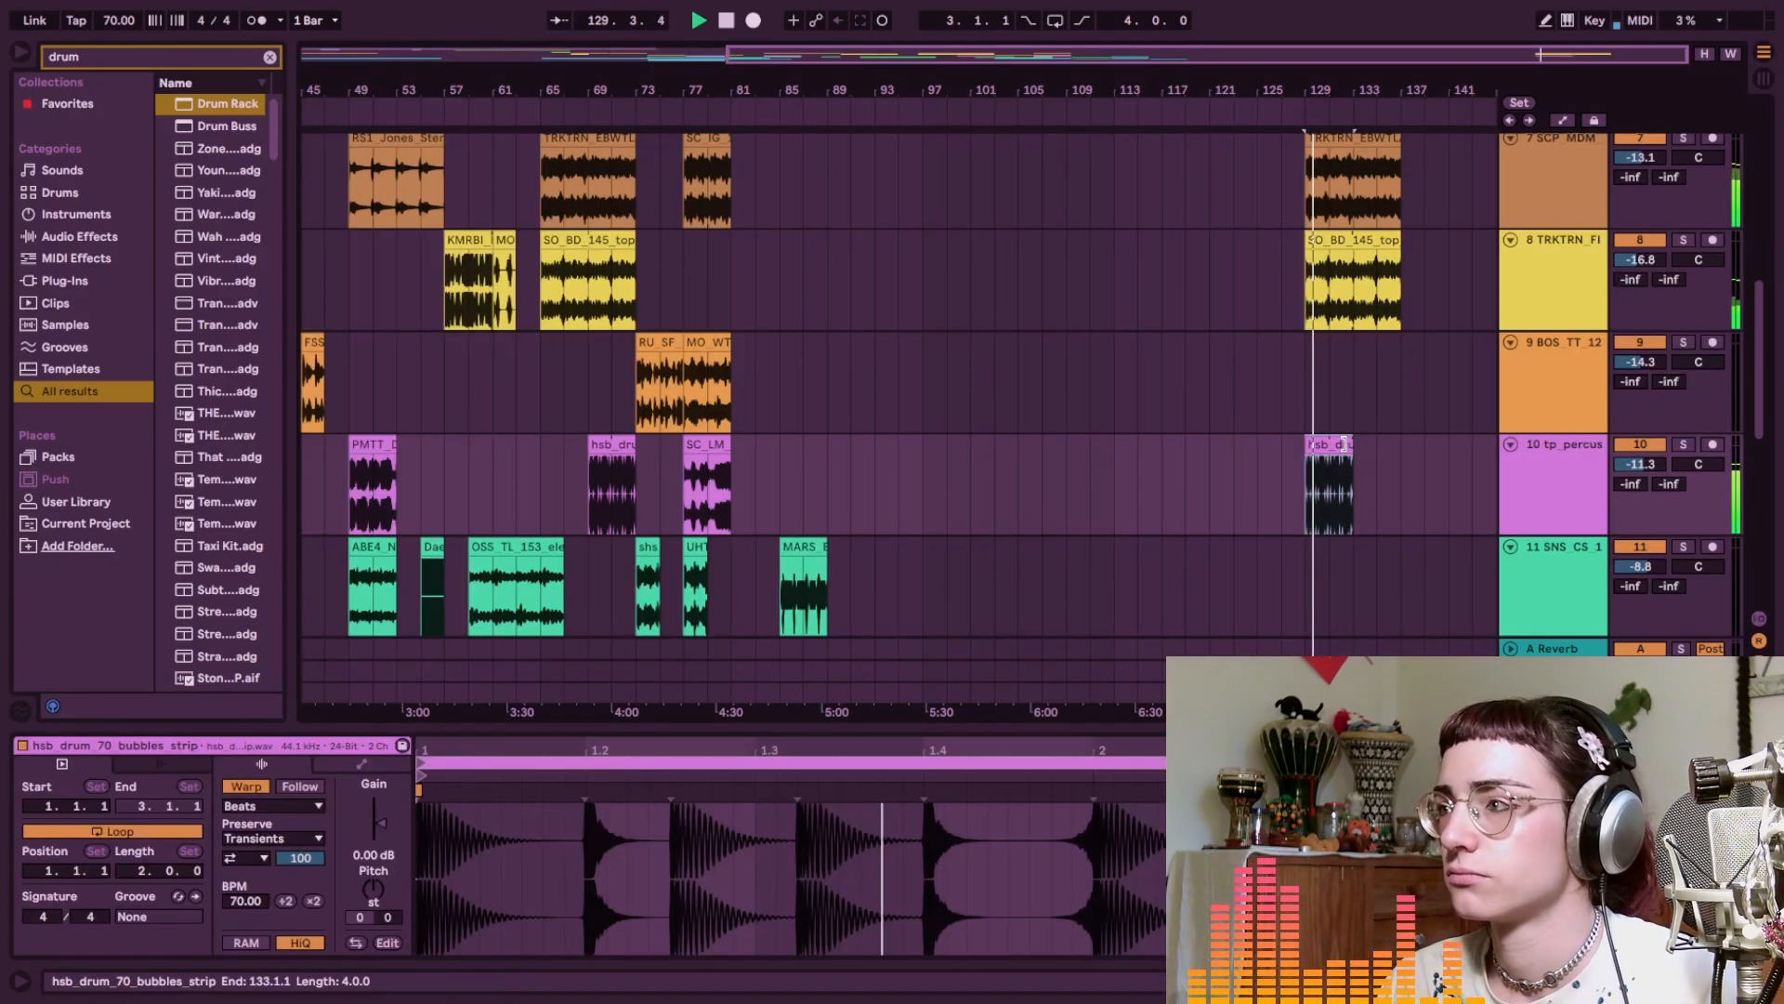
drag(1641, 463, 1640, 481)
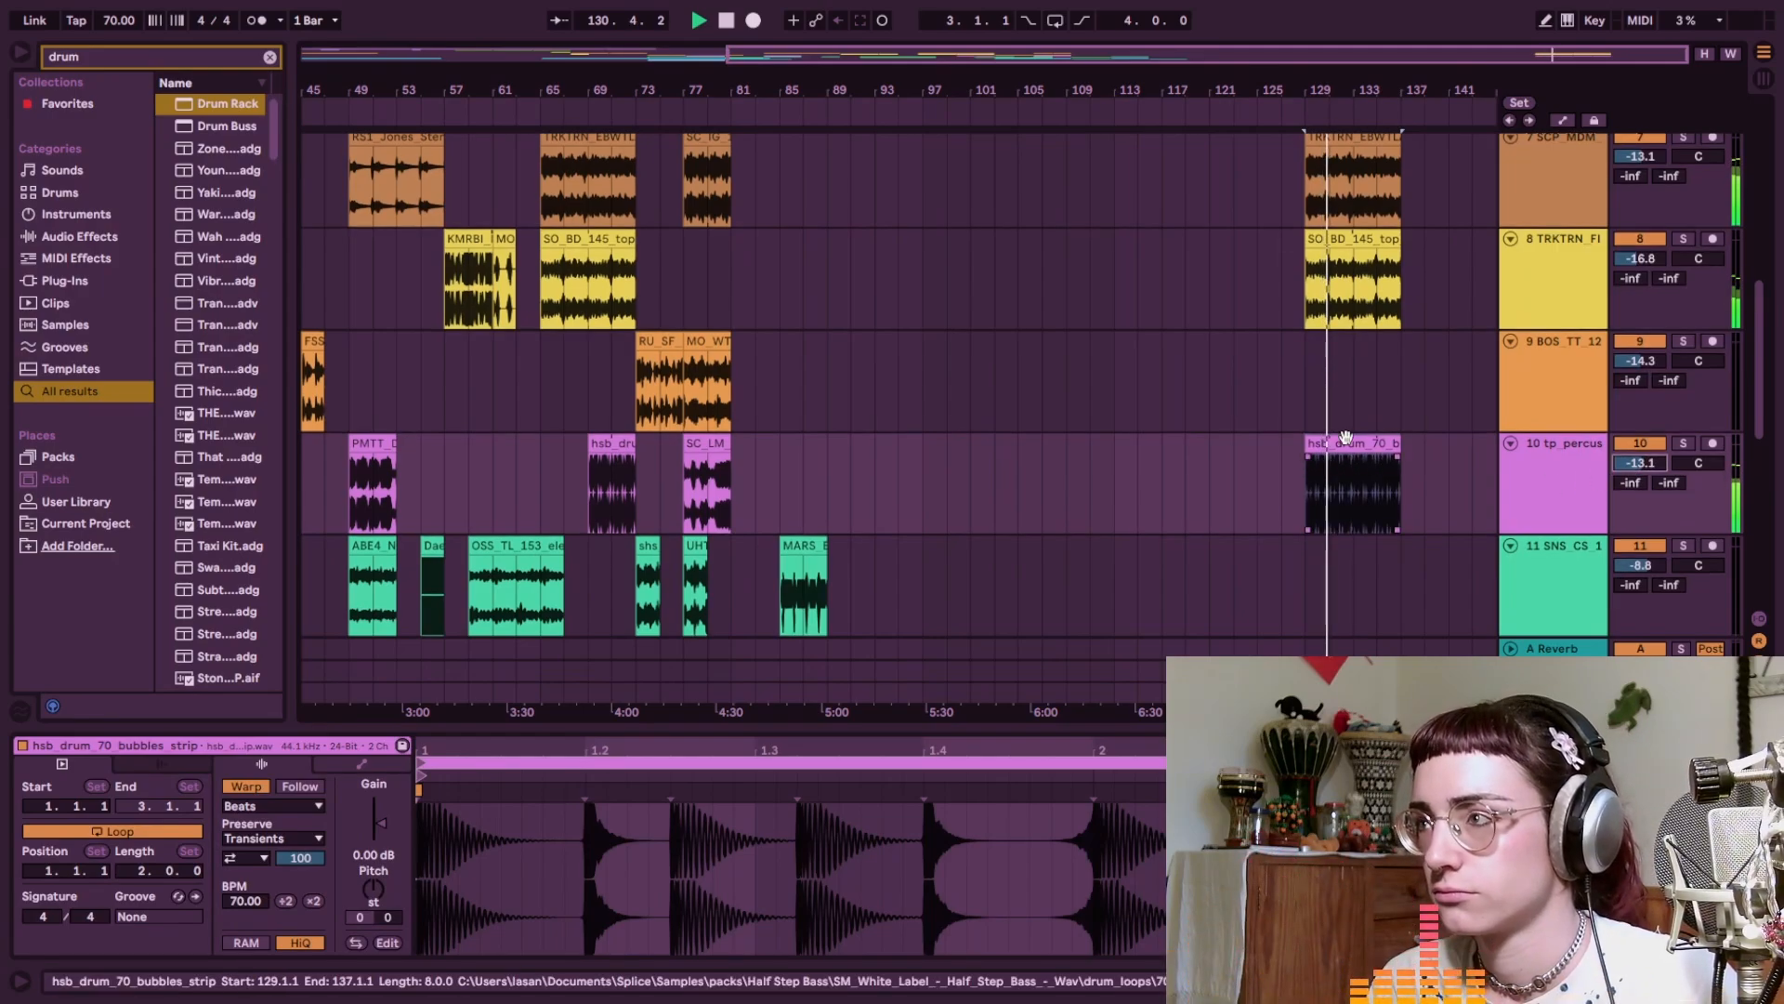
scroll(1294, 410, up, 1)
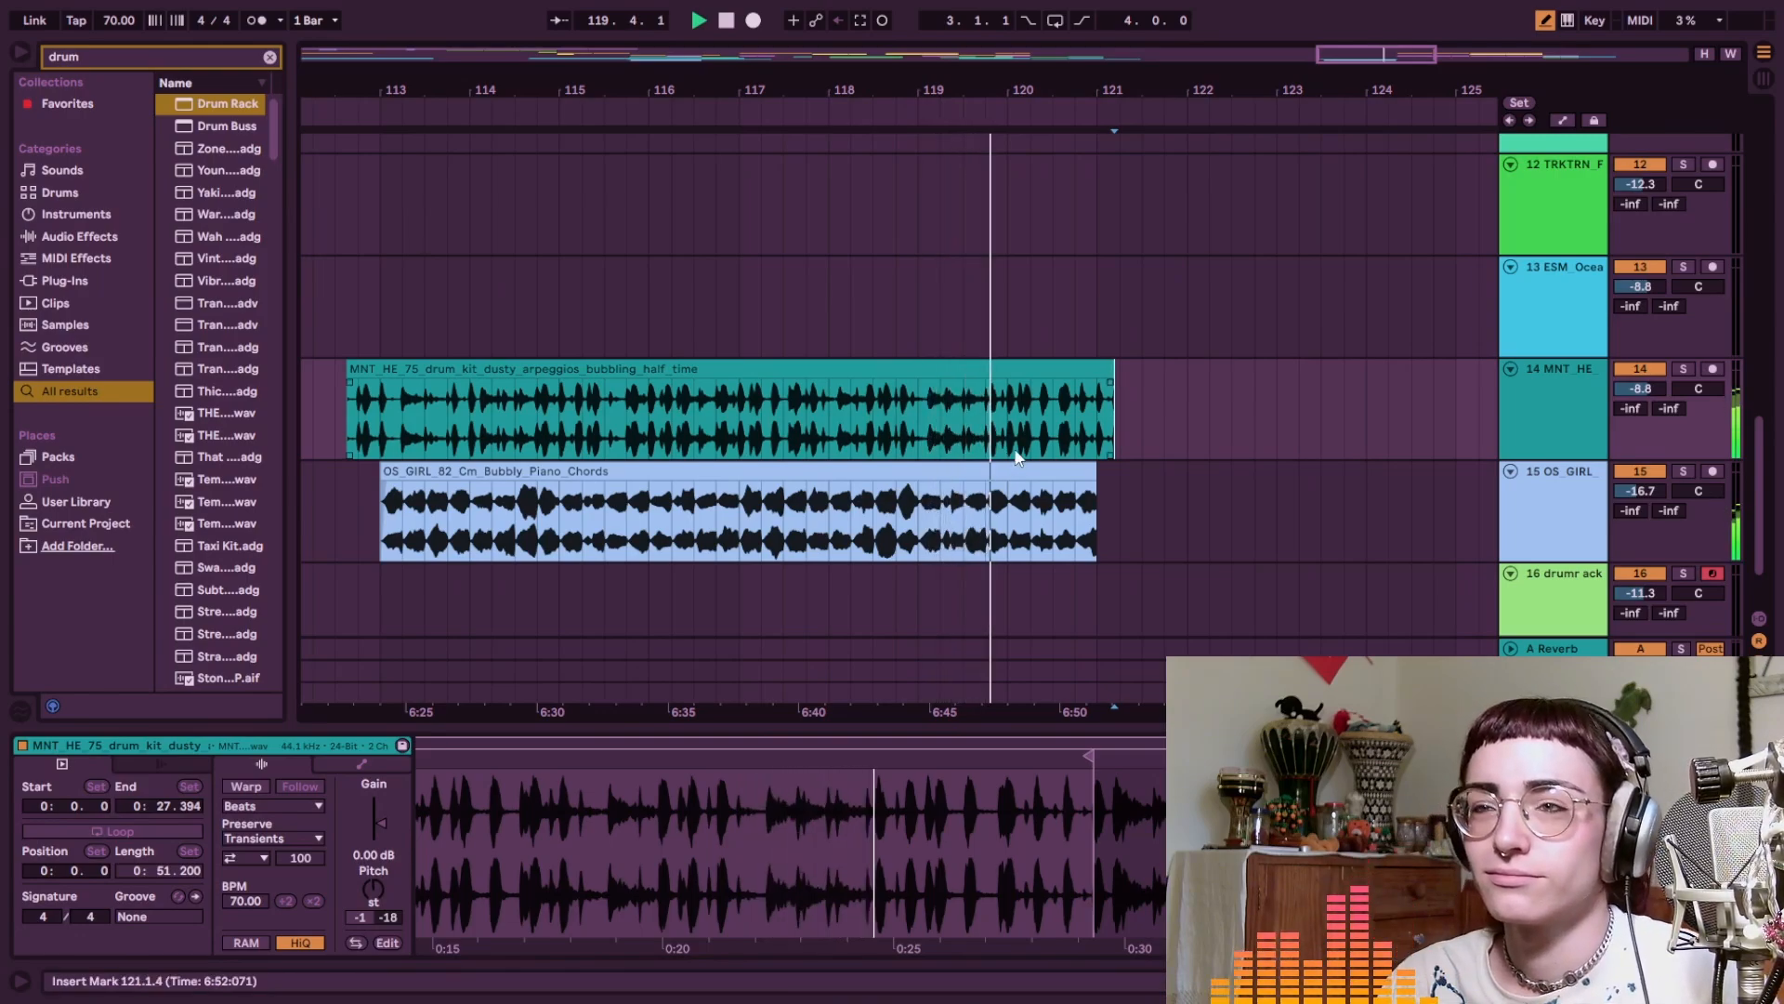
Try transposing the MNT_HE_75 drum kit clip on track 14 to -2 semitones and return it to -1
click(1018, 401)
scroll(837, 427, up, 3)
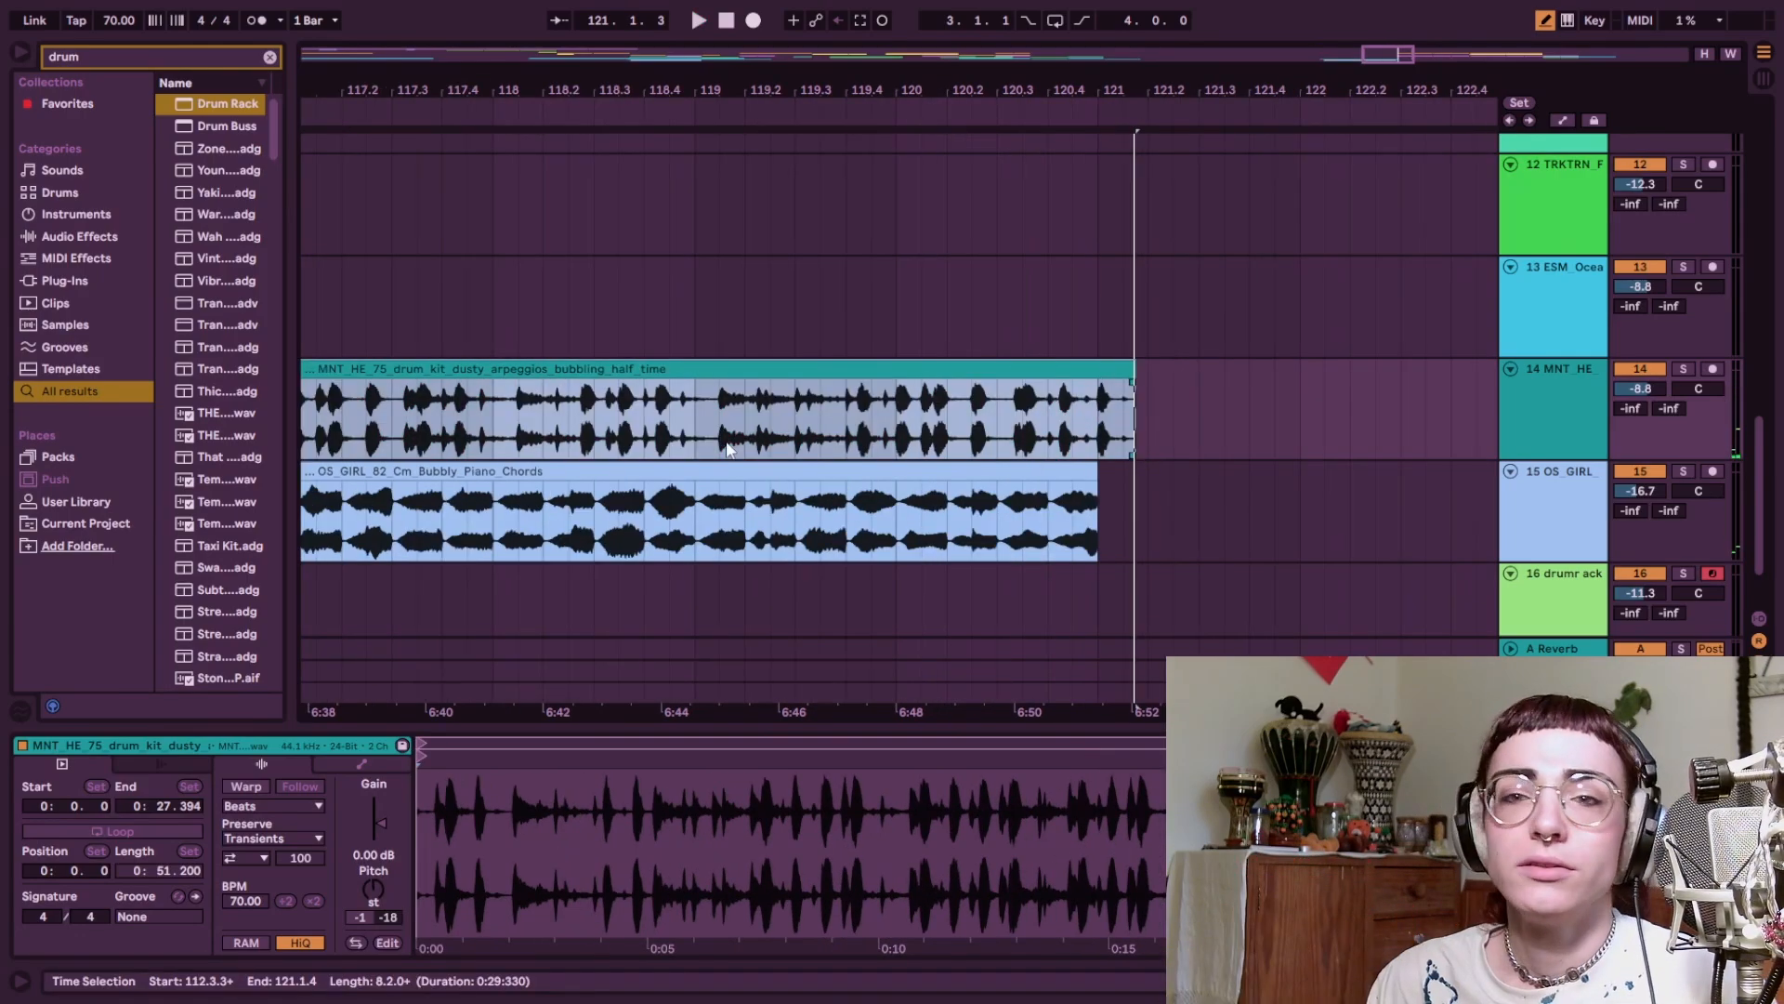
key(space)
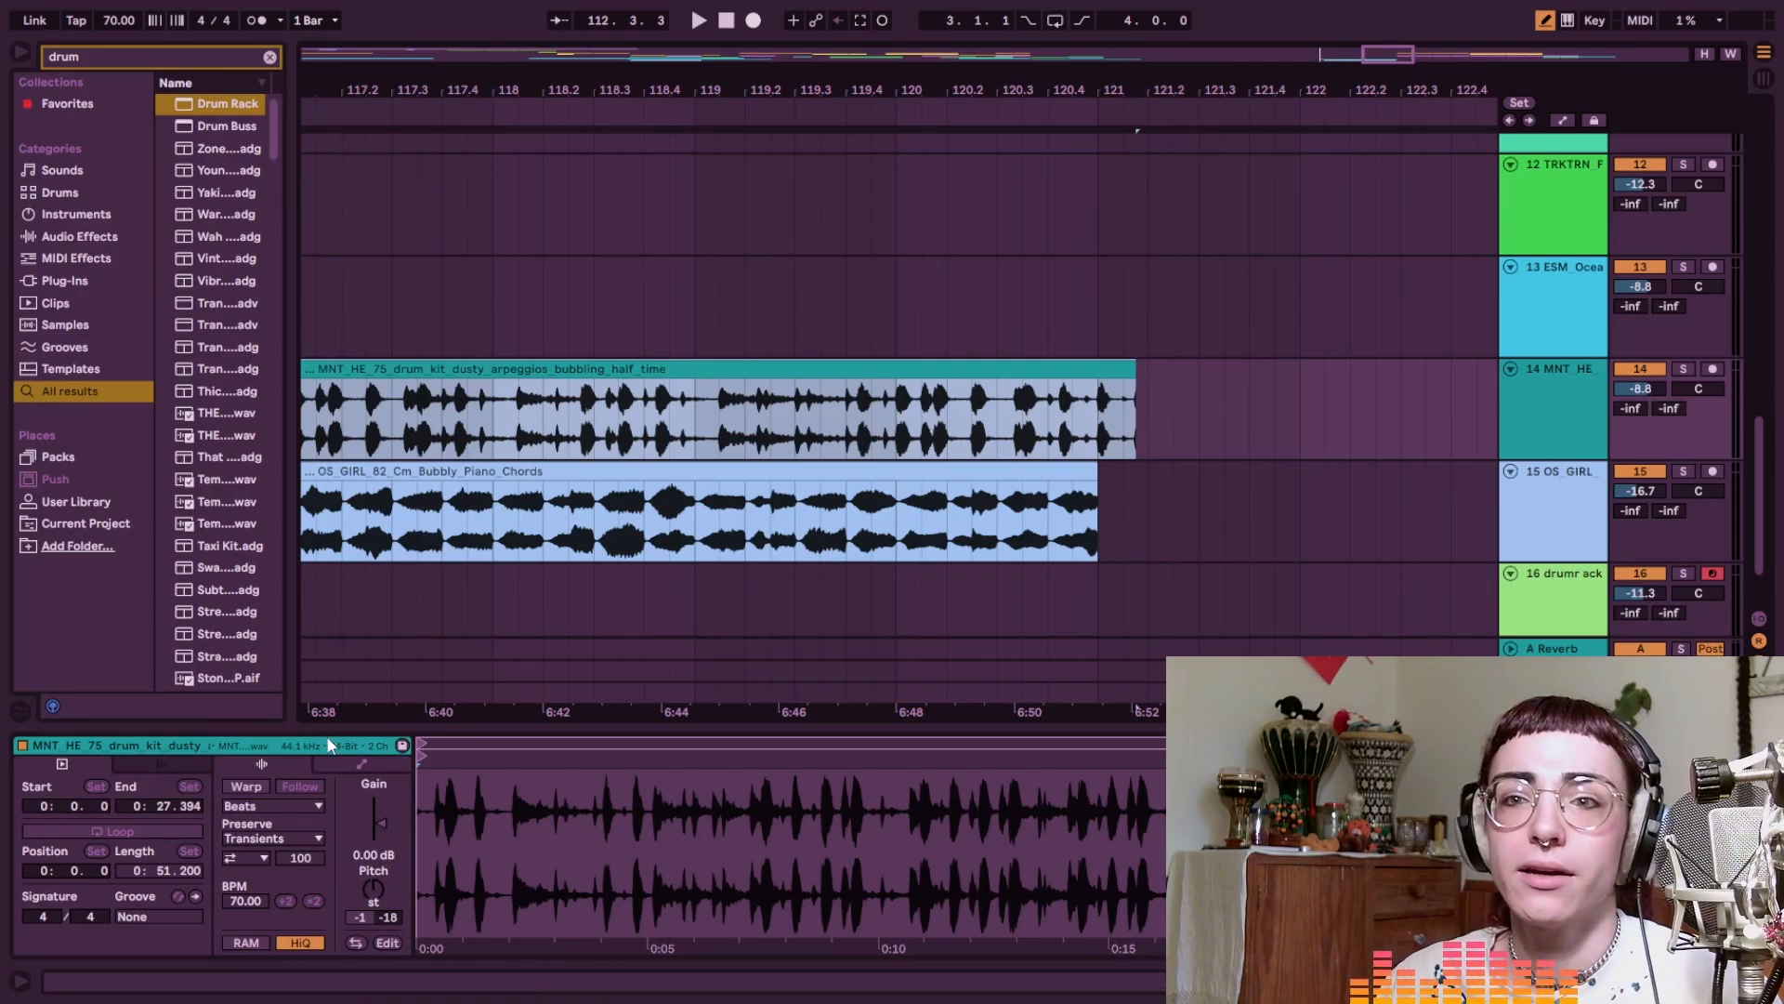
scroll(415, 590, left, 1)
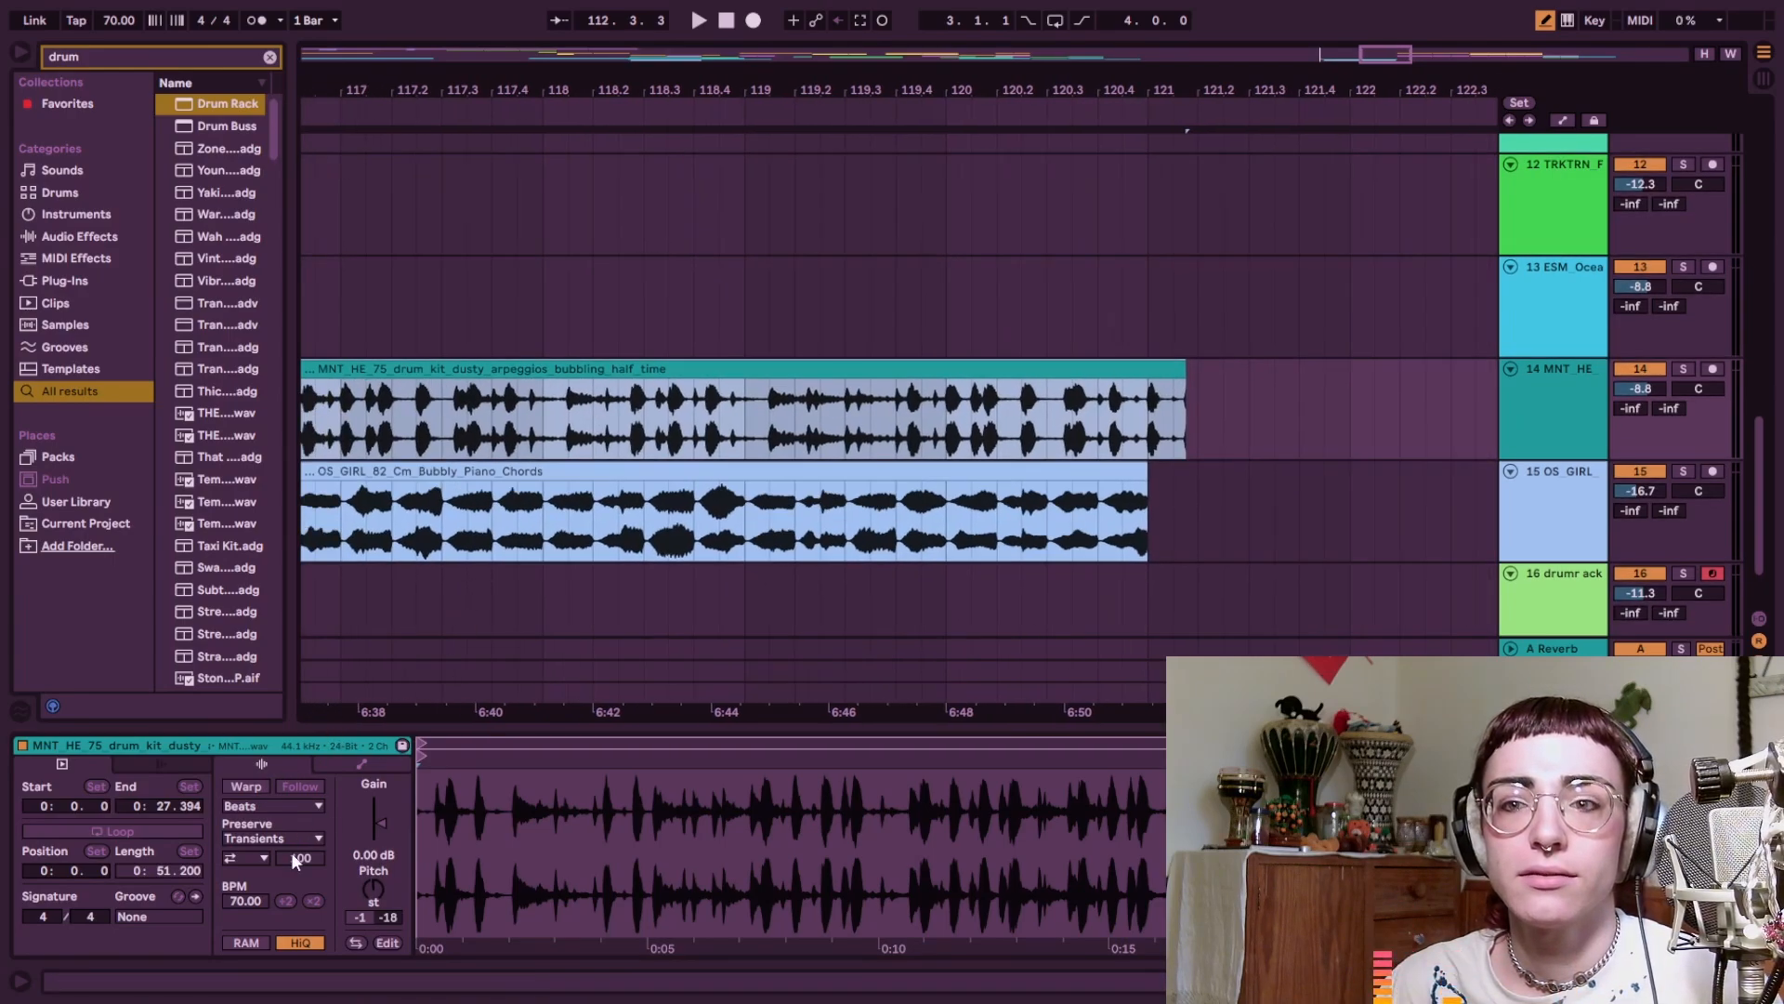
mouse_move(377, 922)
mouse_down()
mouse_move(377, 961)
mouse_move(376, 925)
mouse_up()
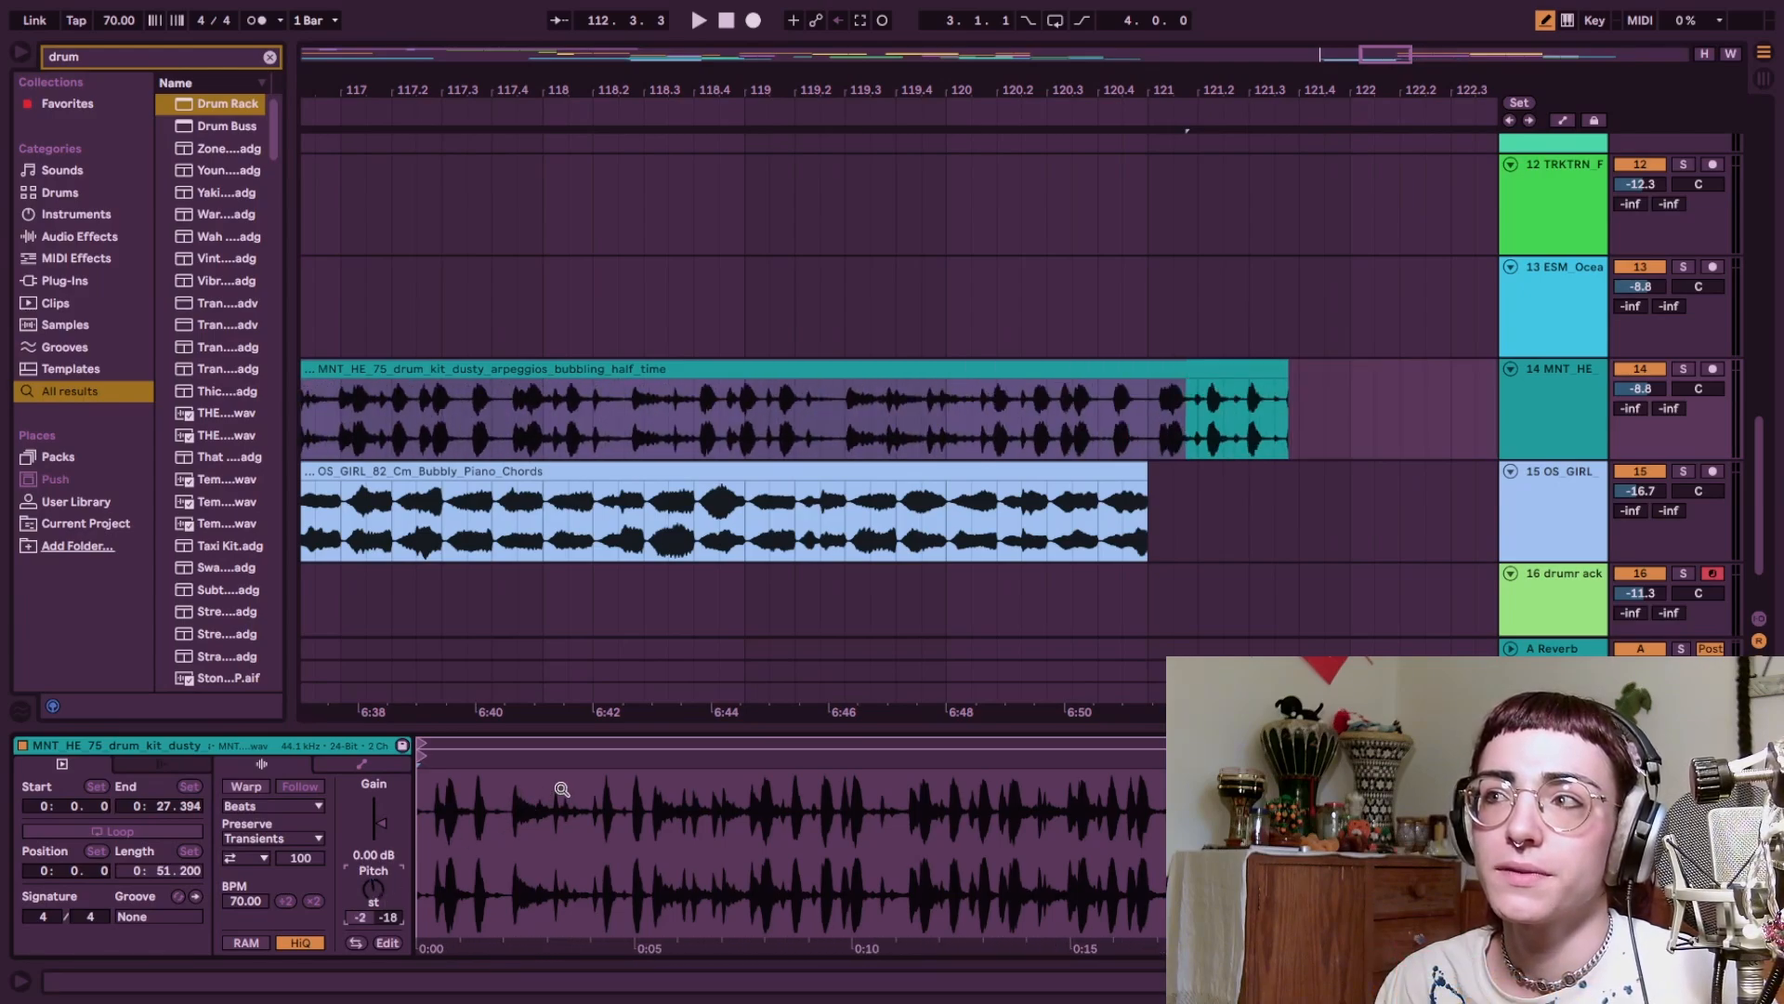
key(Up)
scroll(1152, 396, down, 5)
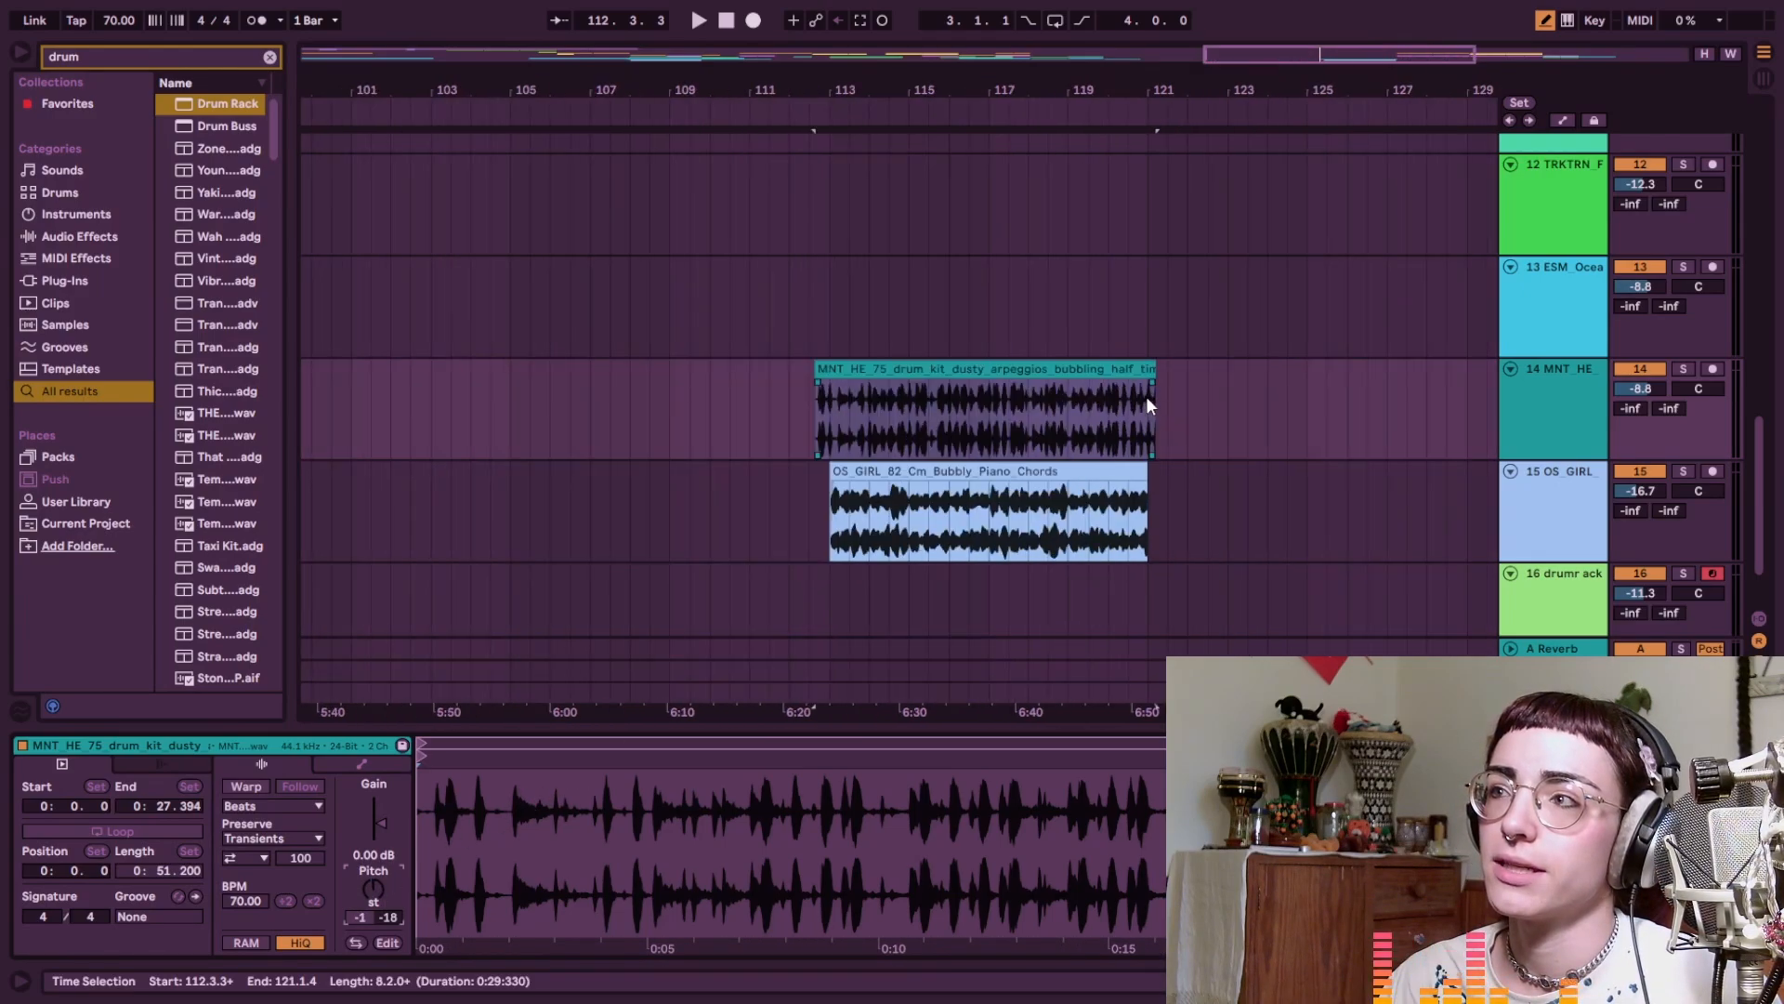
Play from 112.3.1 to compare the start of the drum kit clip with the bubbly piano chords clip below it
scroll(855, 511, up, 3)
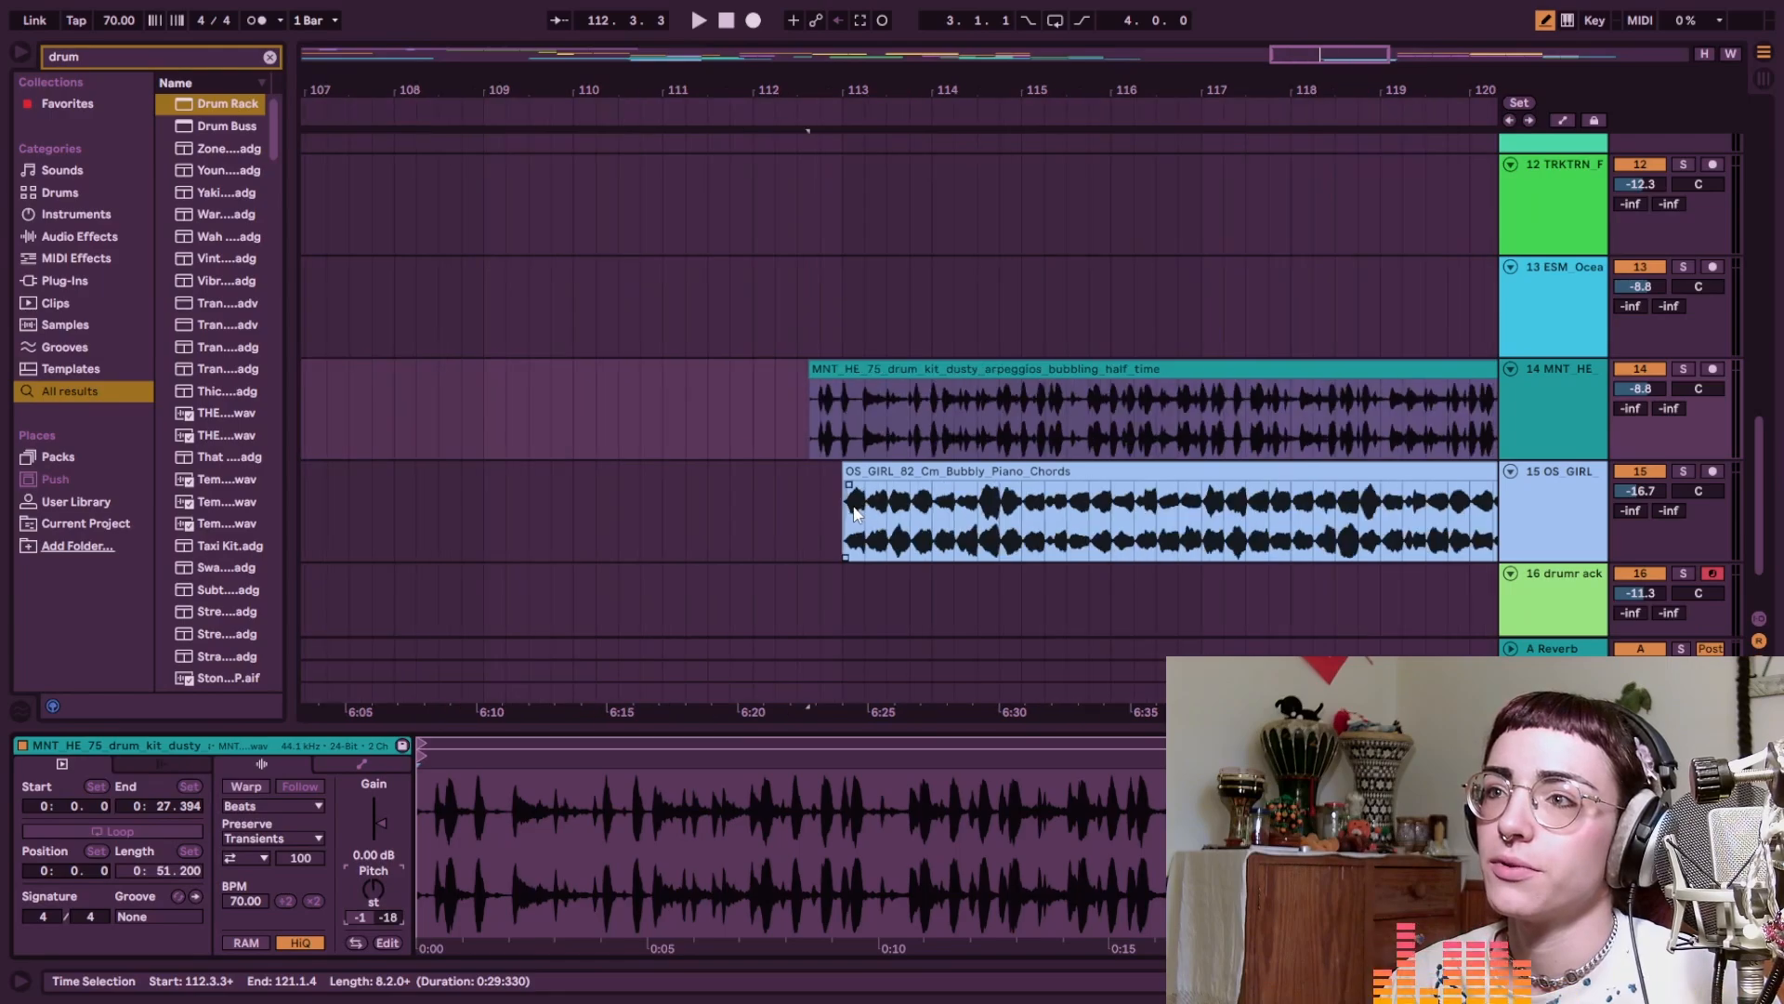
click(813, 521)
scroll(813, 520, down, 3)
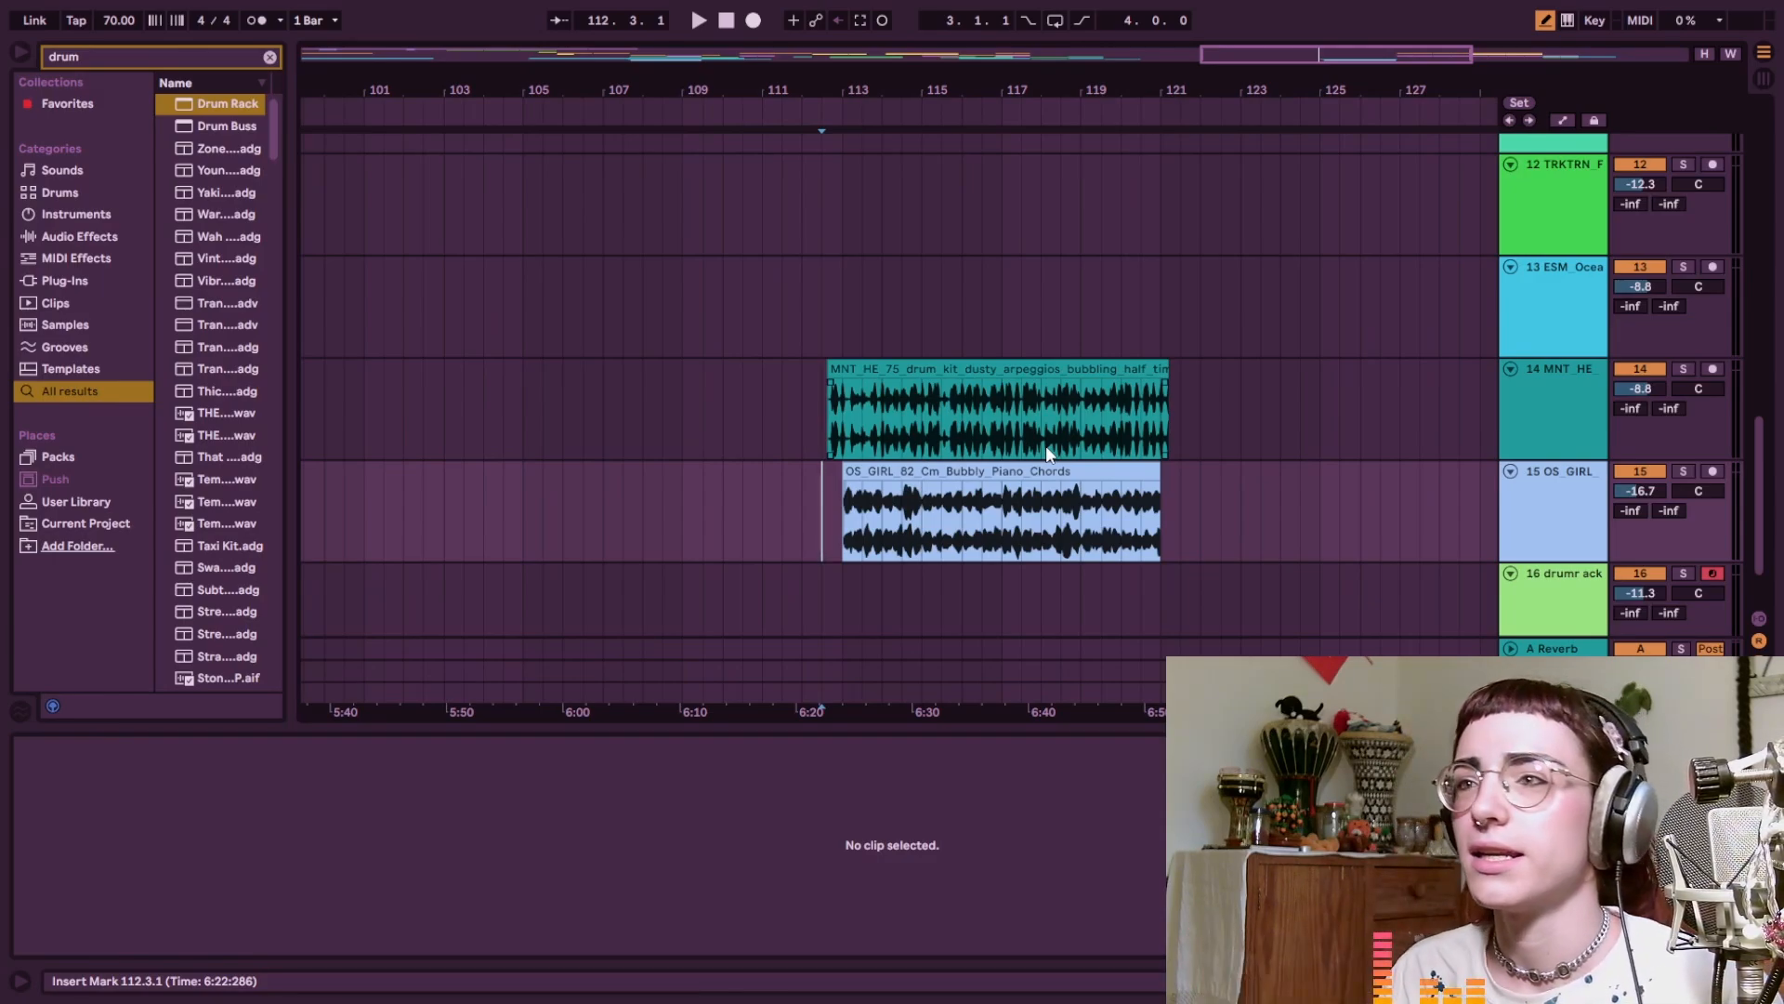
key(space)
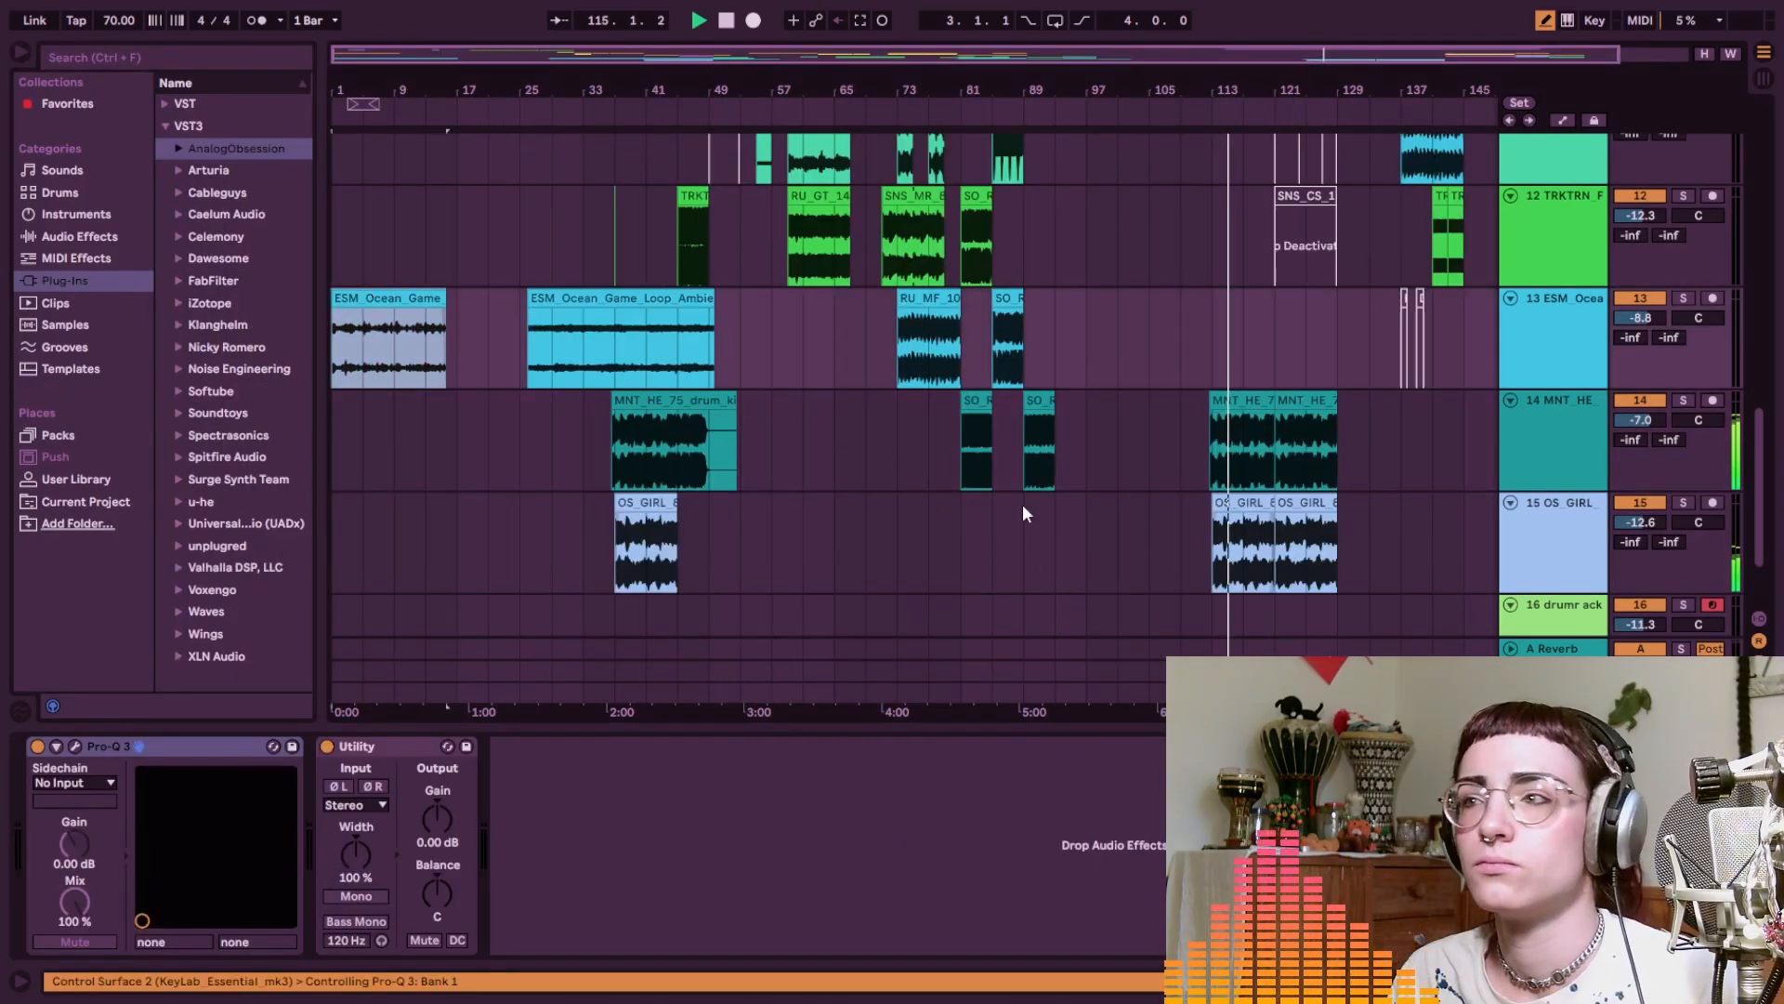
Try to place the ocean ambience loop on the drum rack track around bar 112 and cancel the conversion
click(1210, 610)
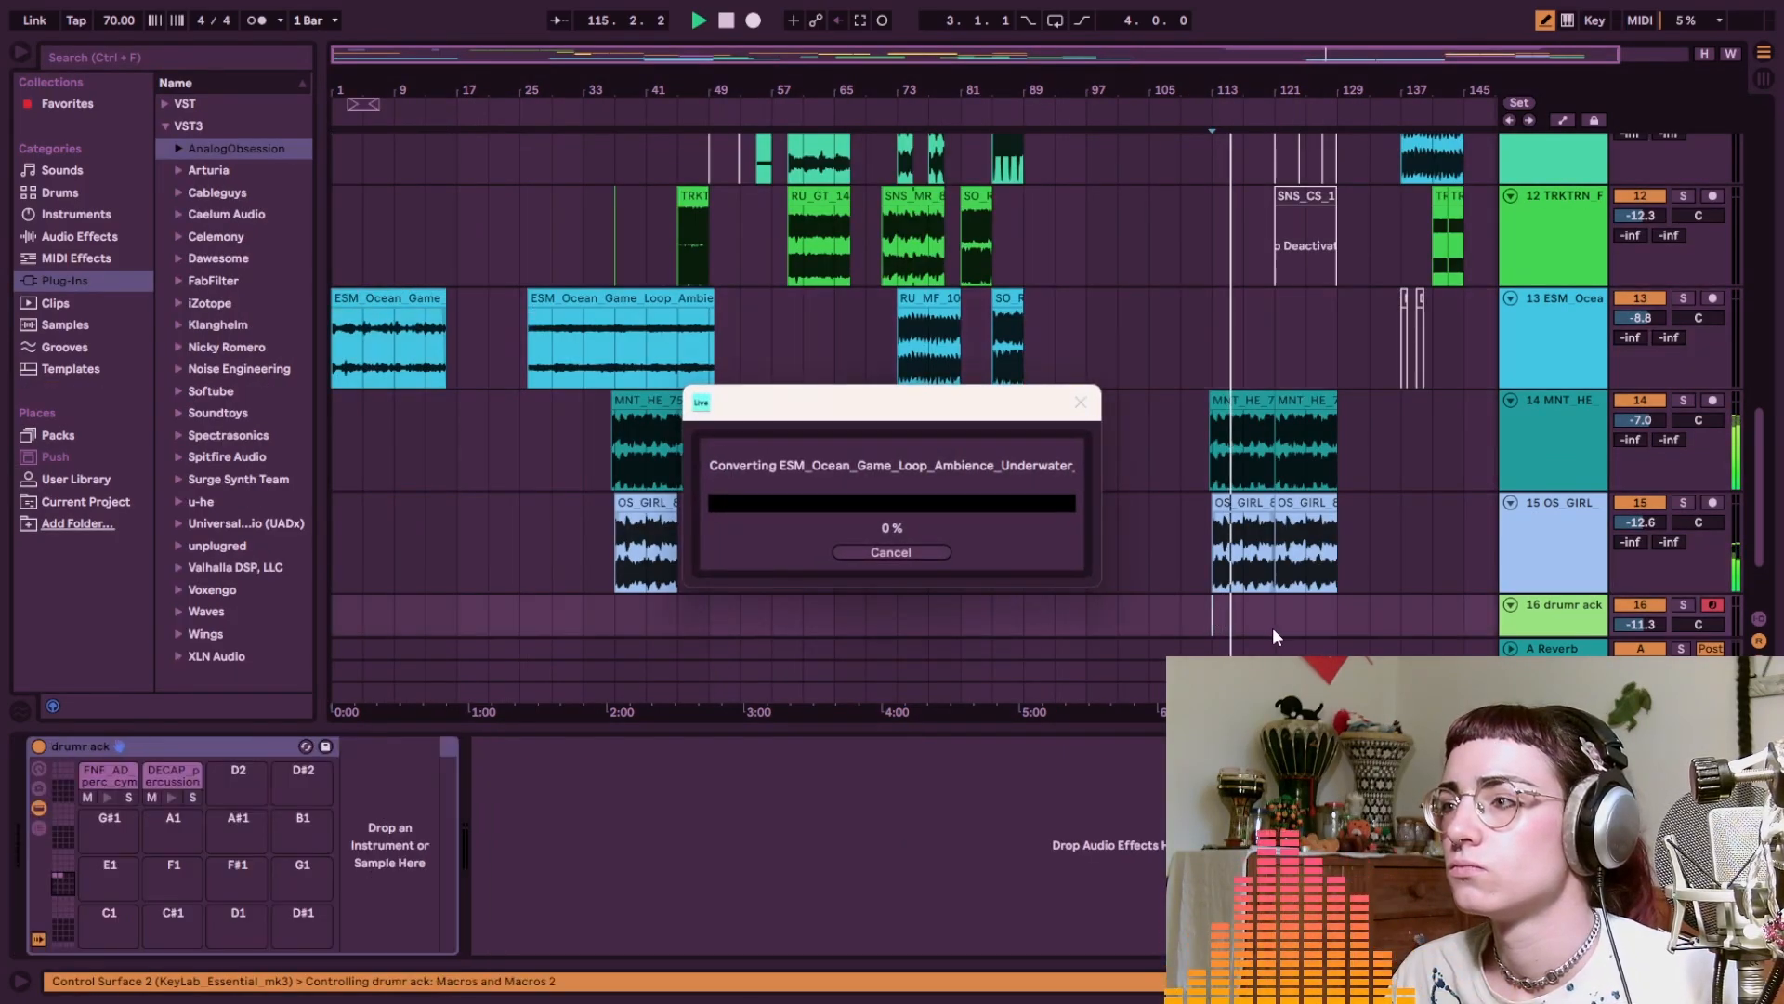
click(910, 556)
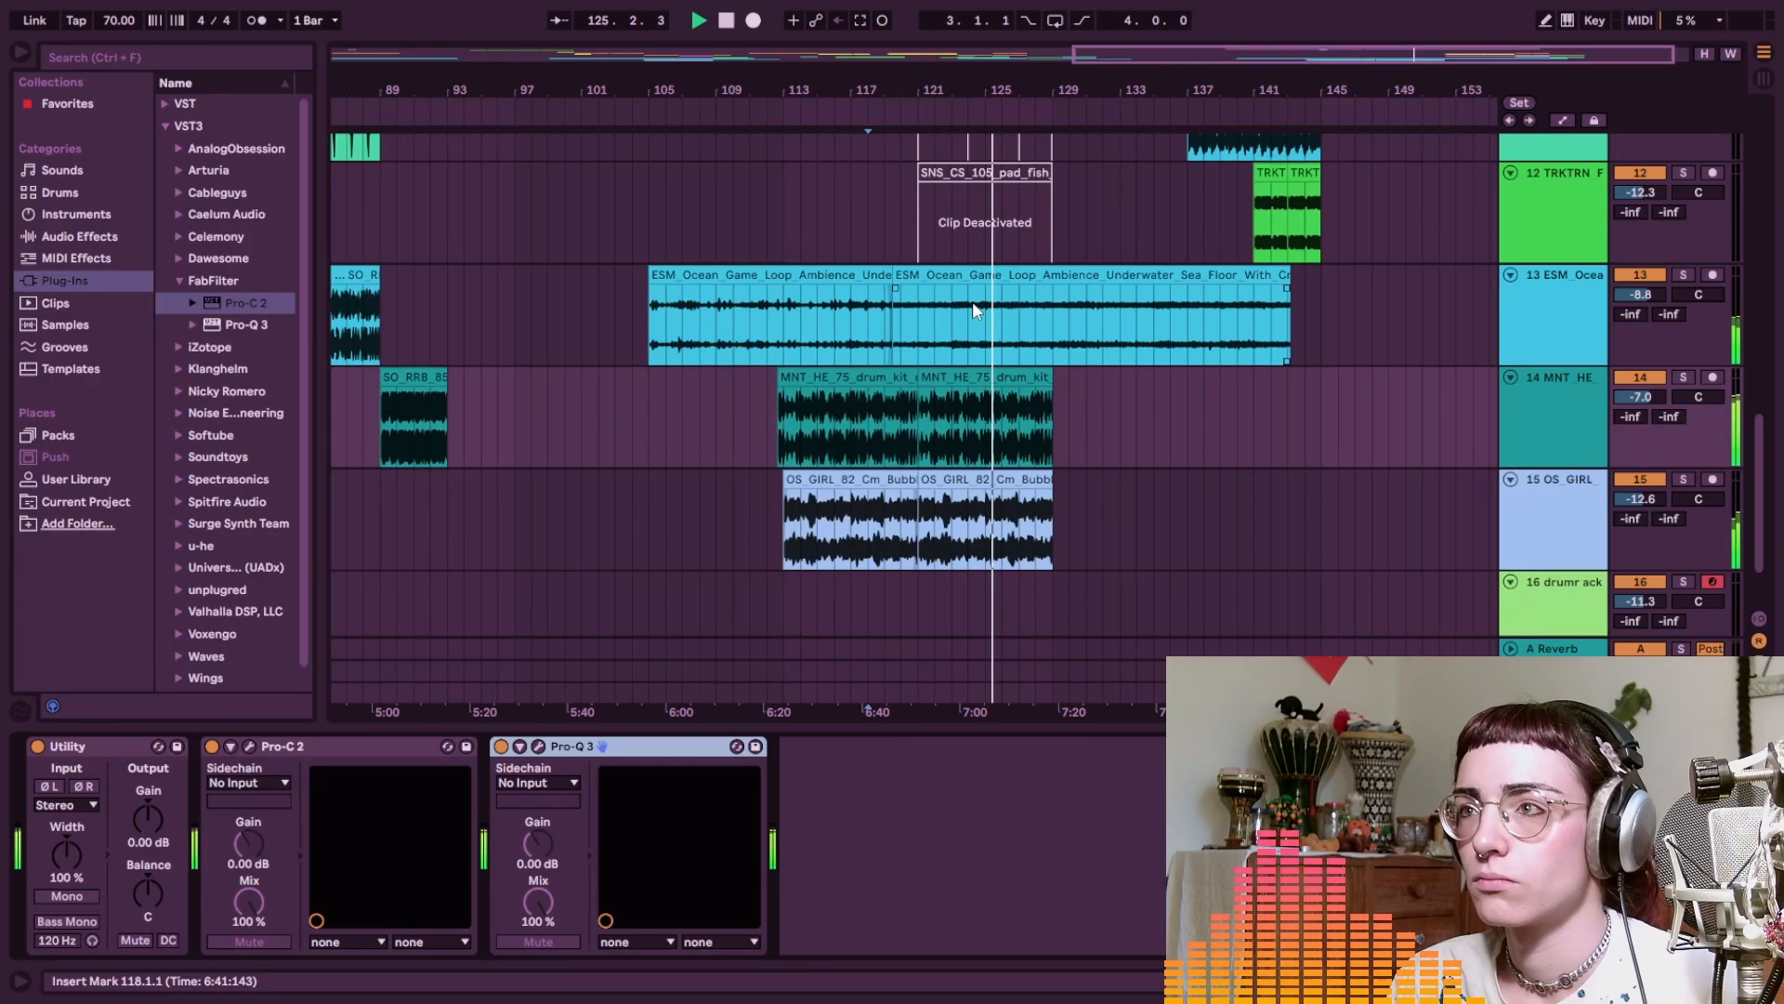
Audition the Daedelus_Fish_Rawr clip on track 11 and select its copies on track 13 from bar 137 to about bar 141
scroll(1045, 328, up, 10)
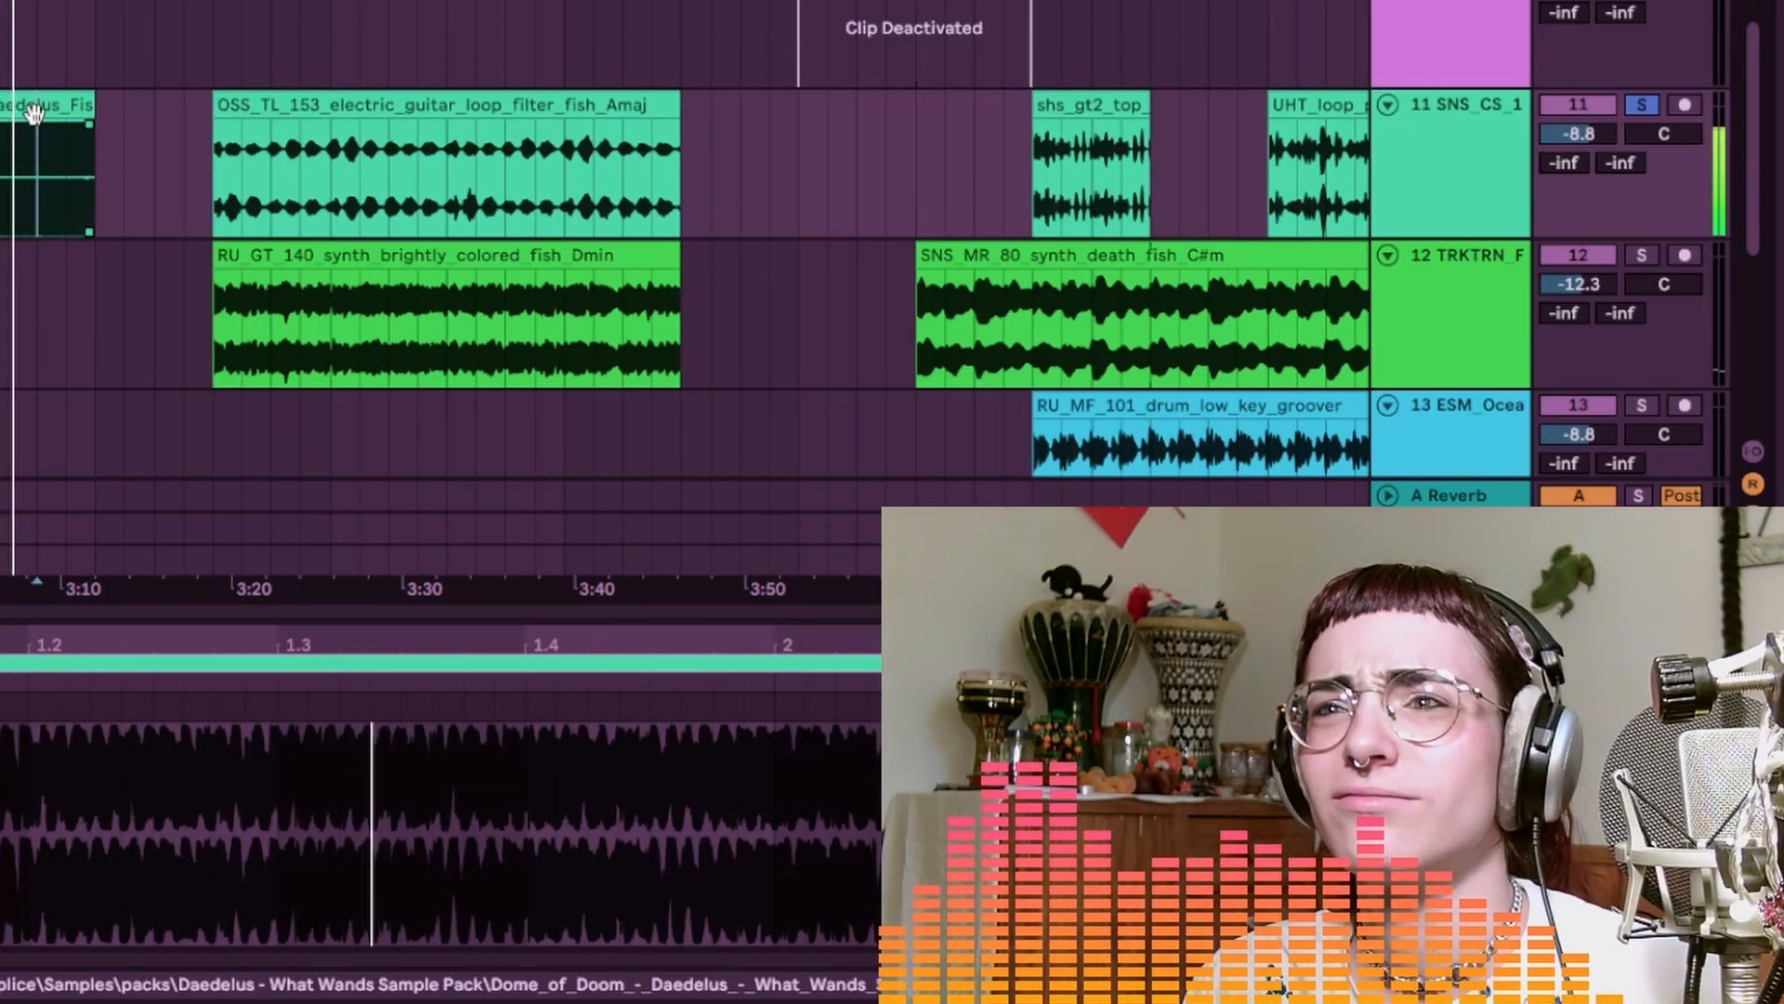
key(0)
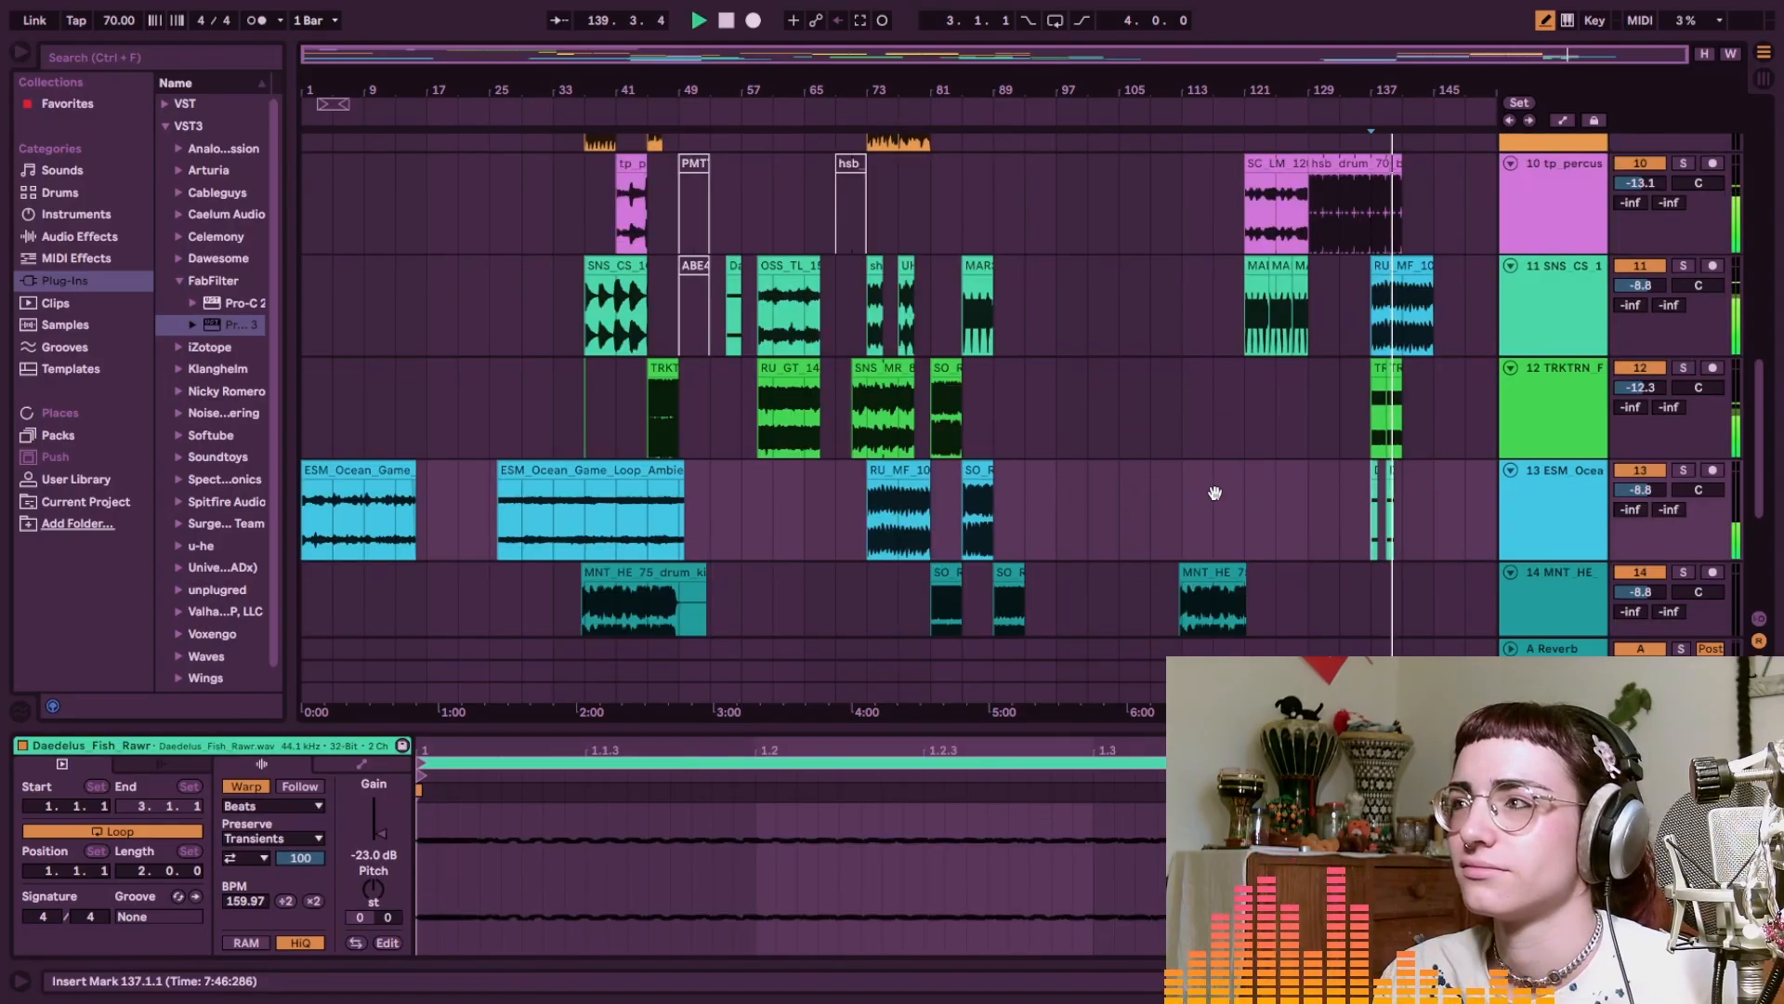
scroll(1424, 493, up, 5)
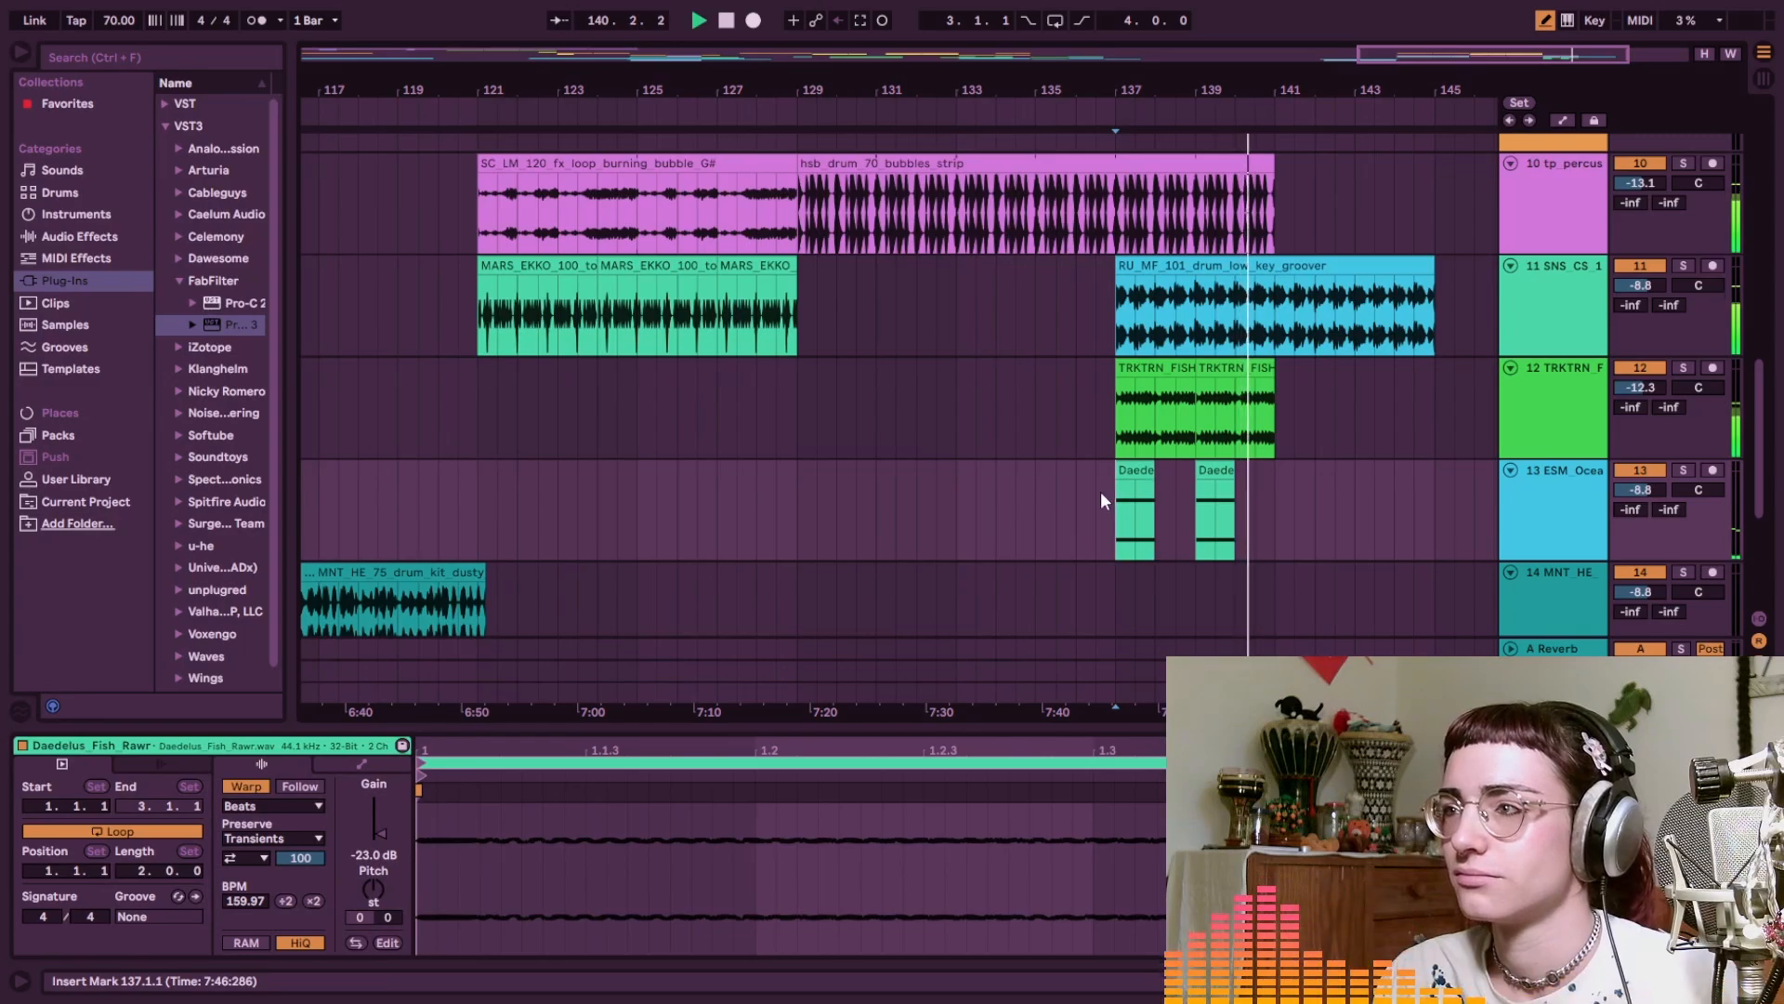
drag(1100, 491, 1271, 515)
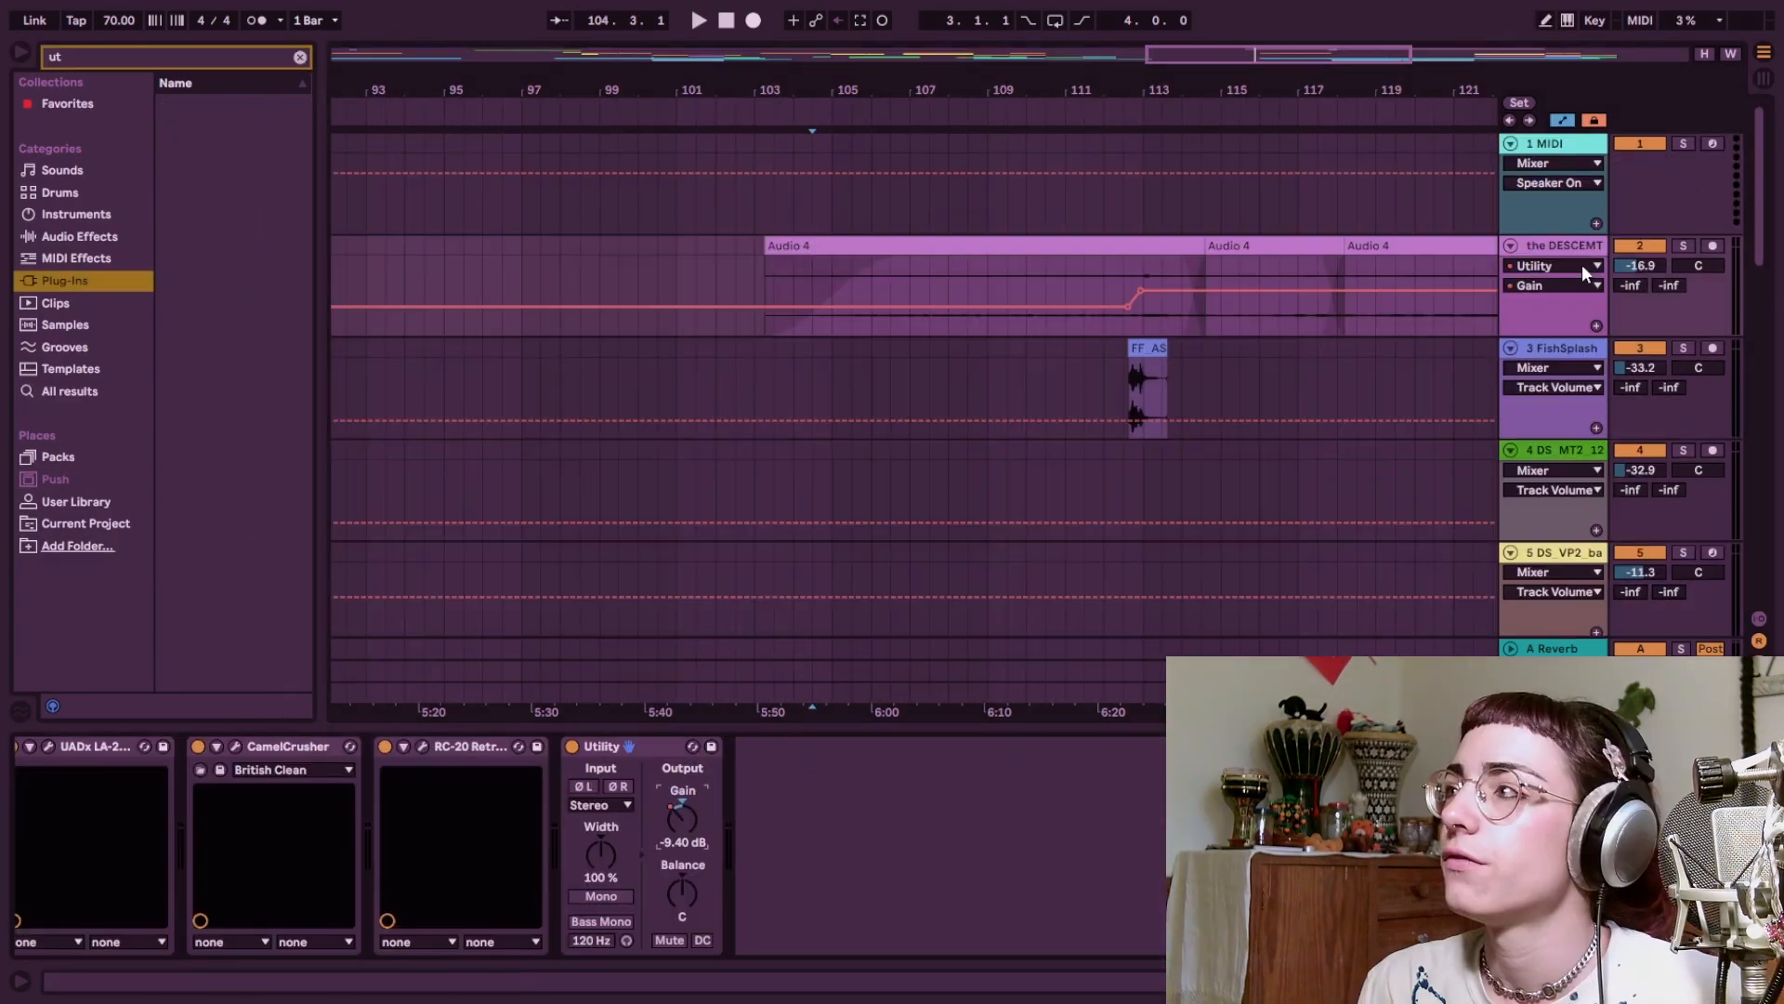
Hide the automation lanes and select the first Audio 4 clip on track 2, starting at bar 103
click(1580, 265)
key(a)
click(771, 269)
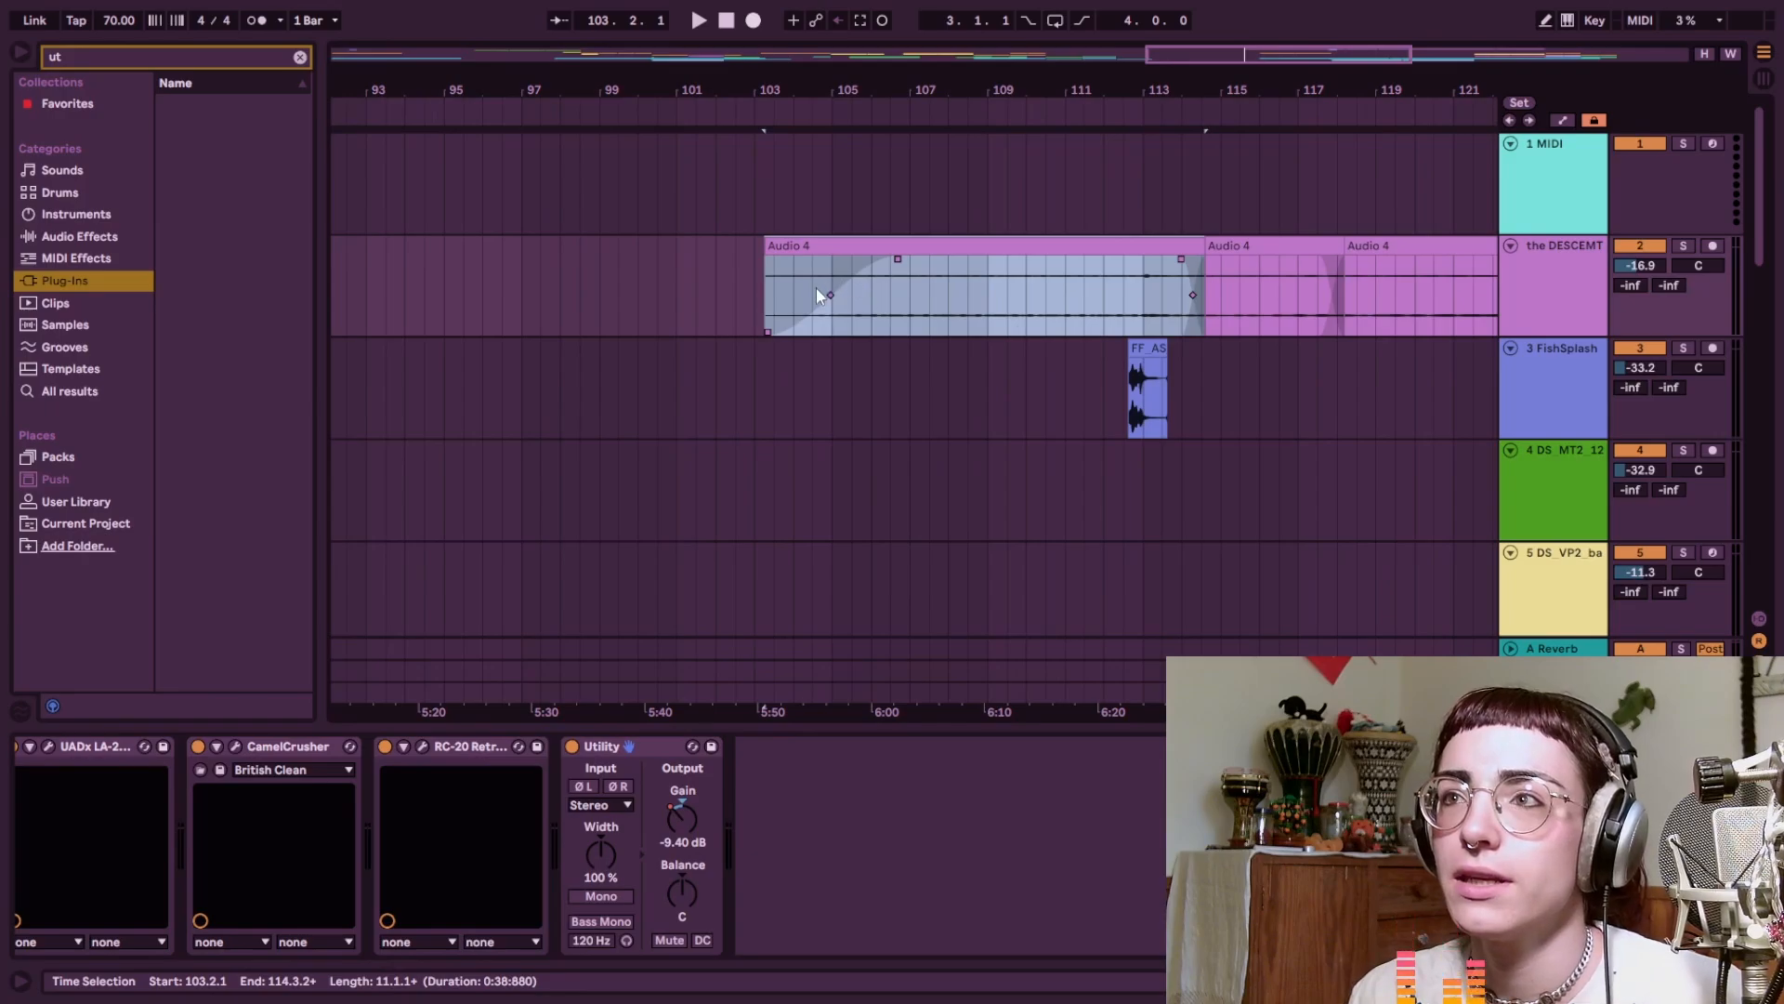
Play from bar 103 and lengthen the fade-in of the ocean ambience clip at bar 105 on track 13 to about 105.3
key(space)
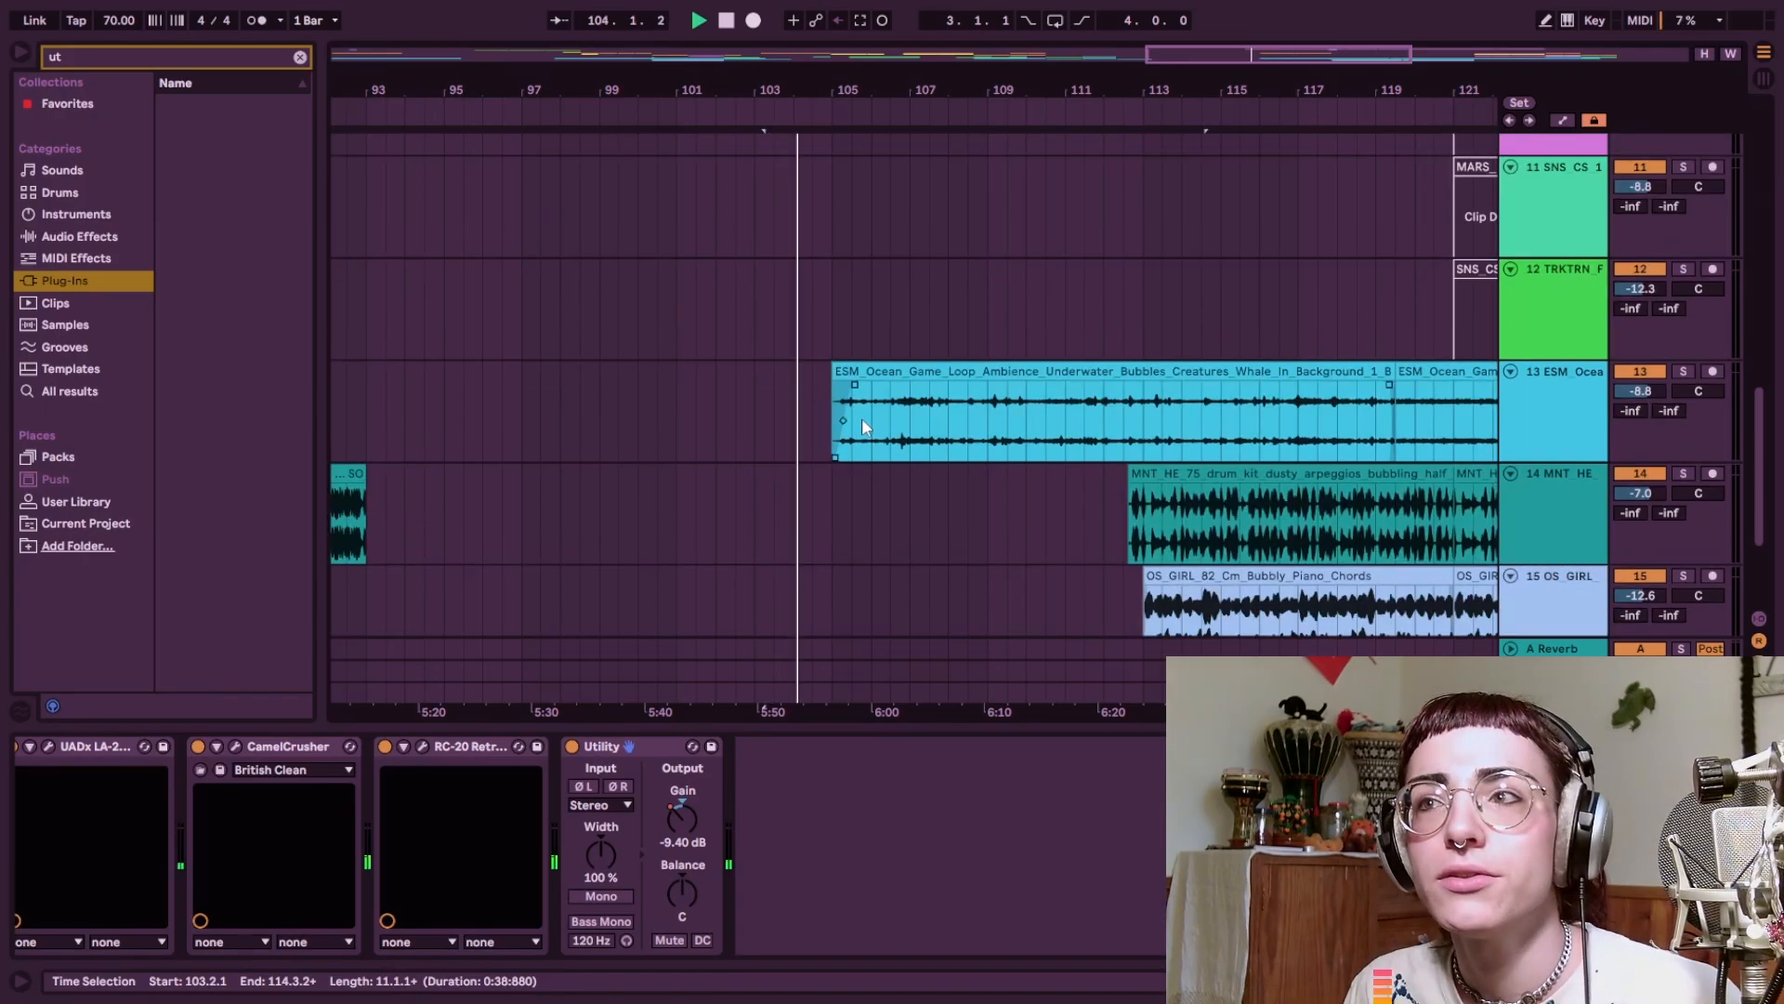
scroll(861, 416, up, 4)
drag(786, 383, 800, 387)
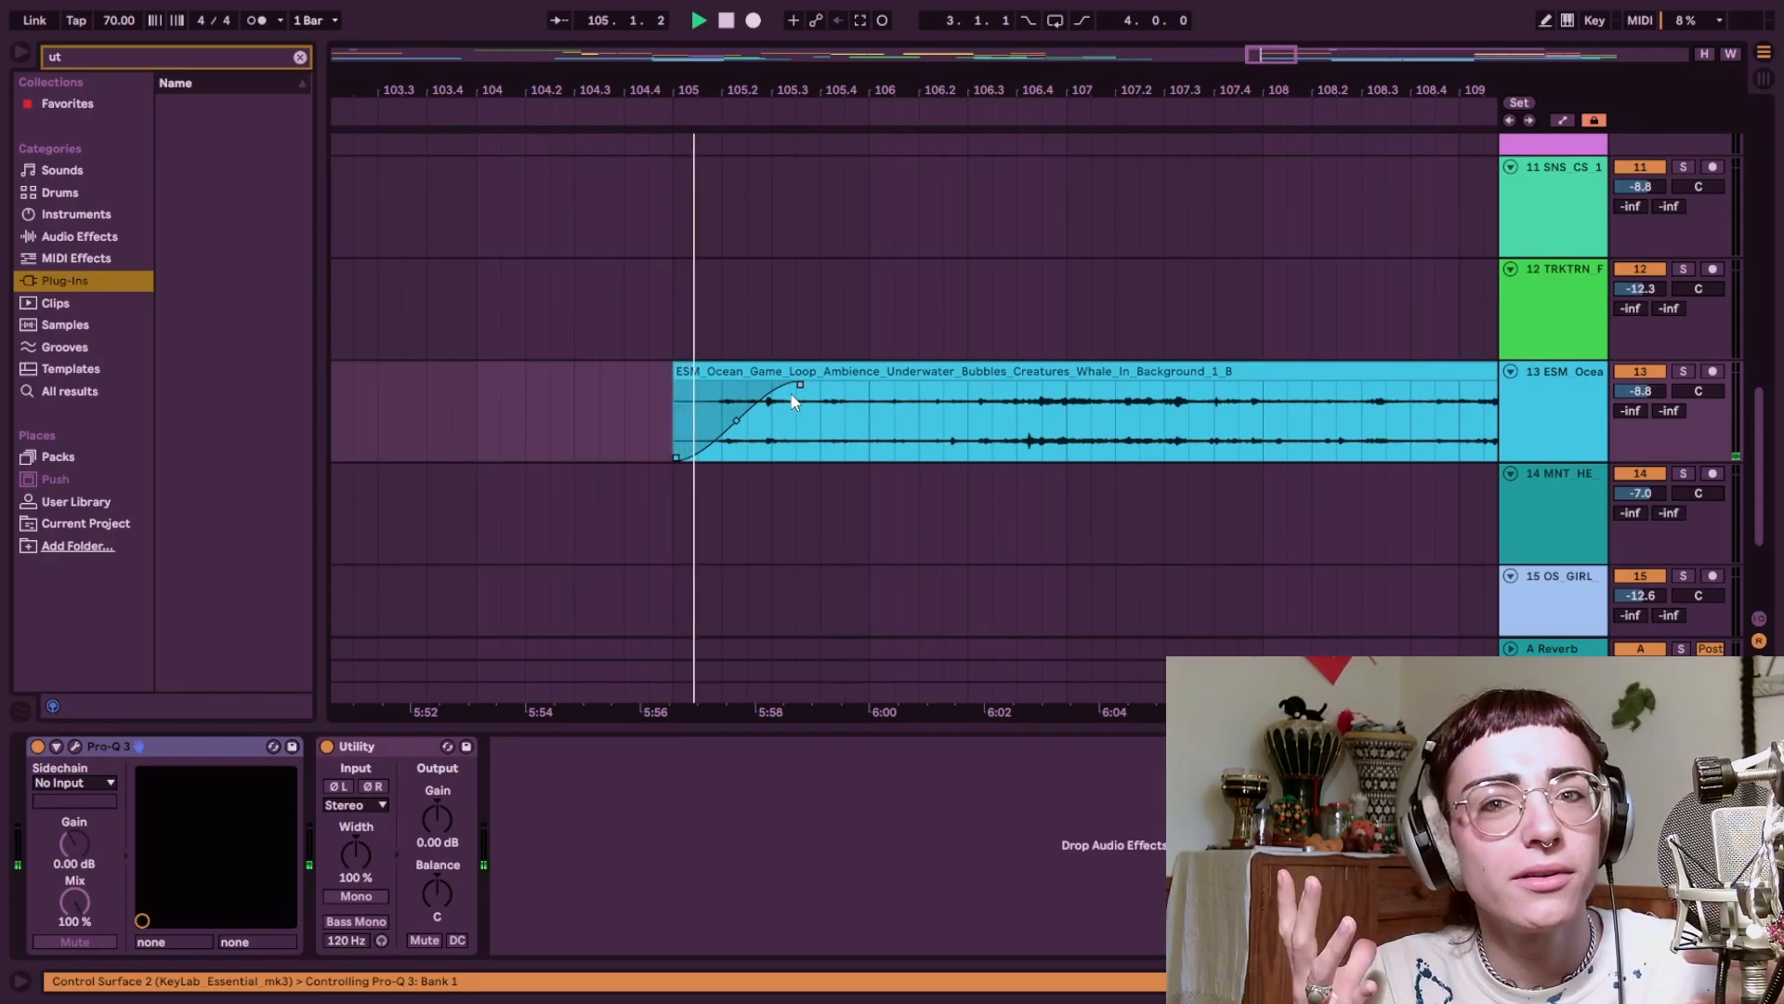
Deactivate the SS_TS_65 guitar harmonic loop at bar 105 on track 7
scroll(793, 401, up, 6)
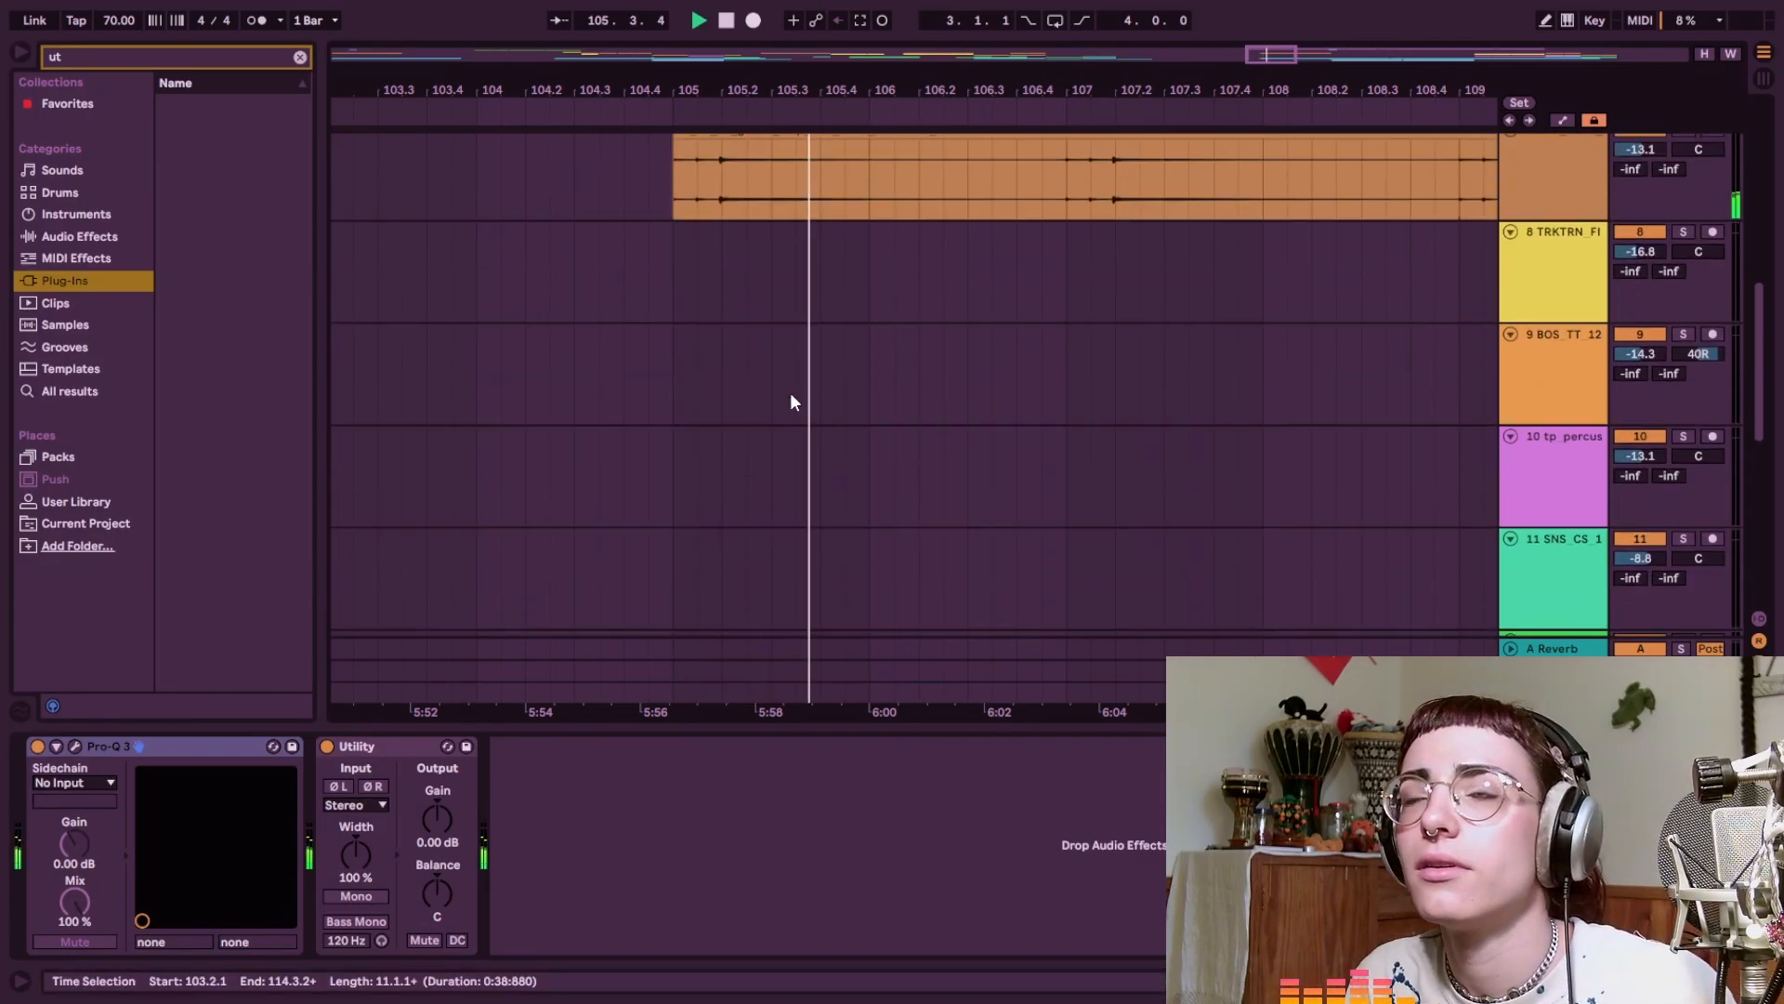
click(768, 337)
key(0)
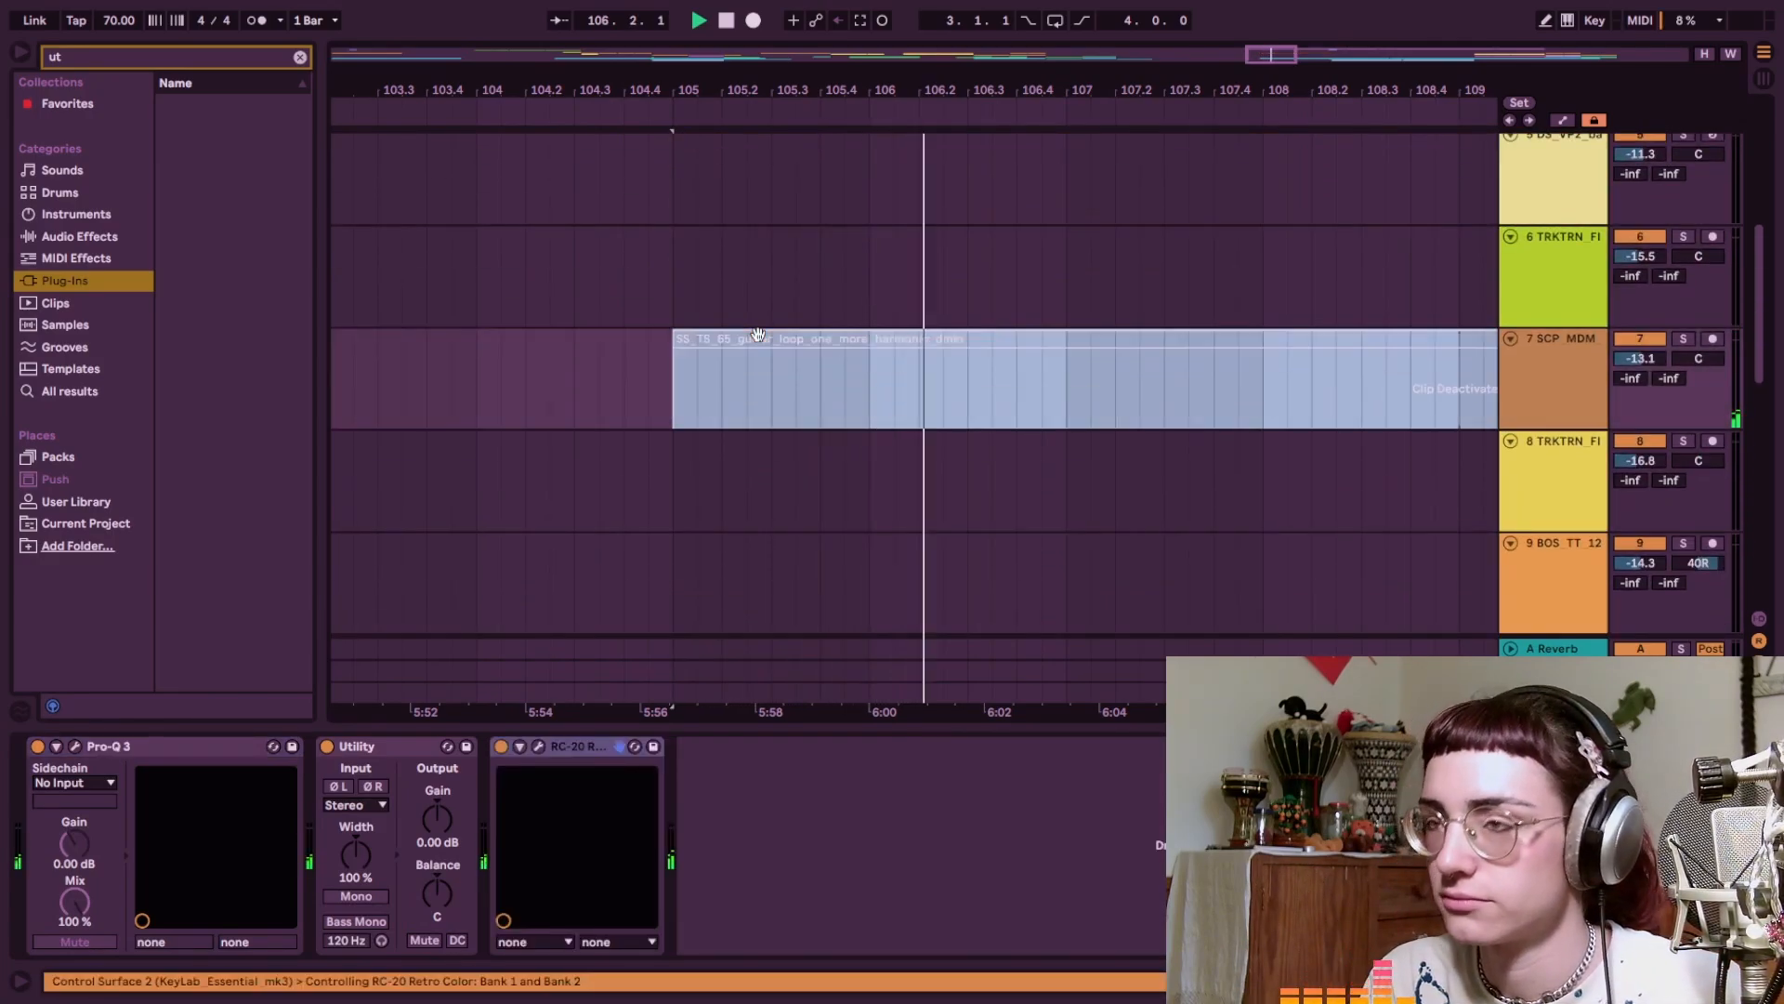
Play the section from bar 105 to bar 114 and examine how the Audio 4, guitar loop and fish splash clips line up
scroll(768, 335, down, 1)
scroll(678, 312, up, 5)
scroll(939, 366, down, 4)
scroll(939, 366, left, 2)
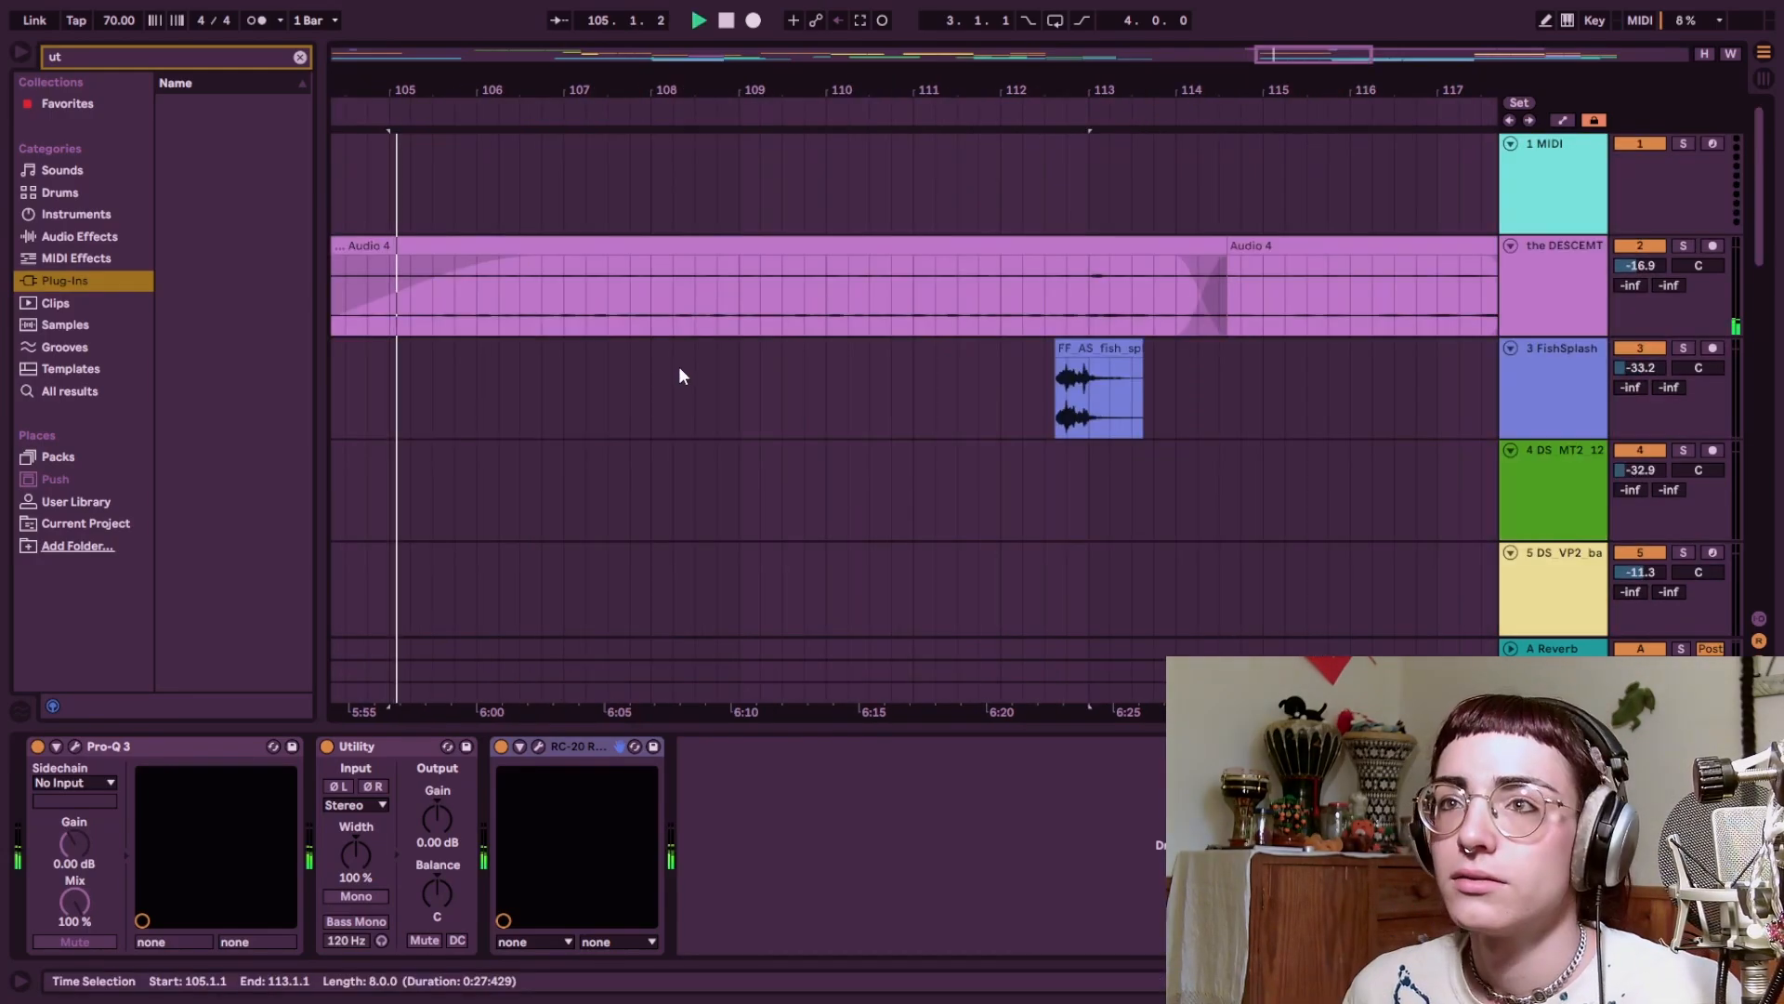
scroll(678, 366, left, 2)
scroll(890, 402, down, 1)
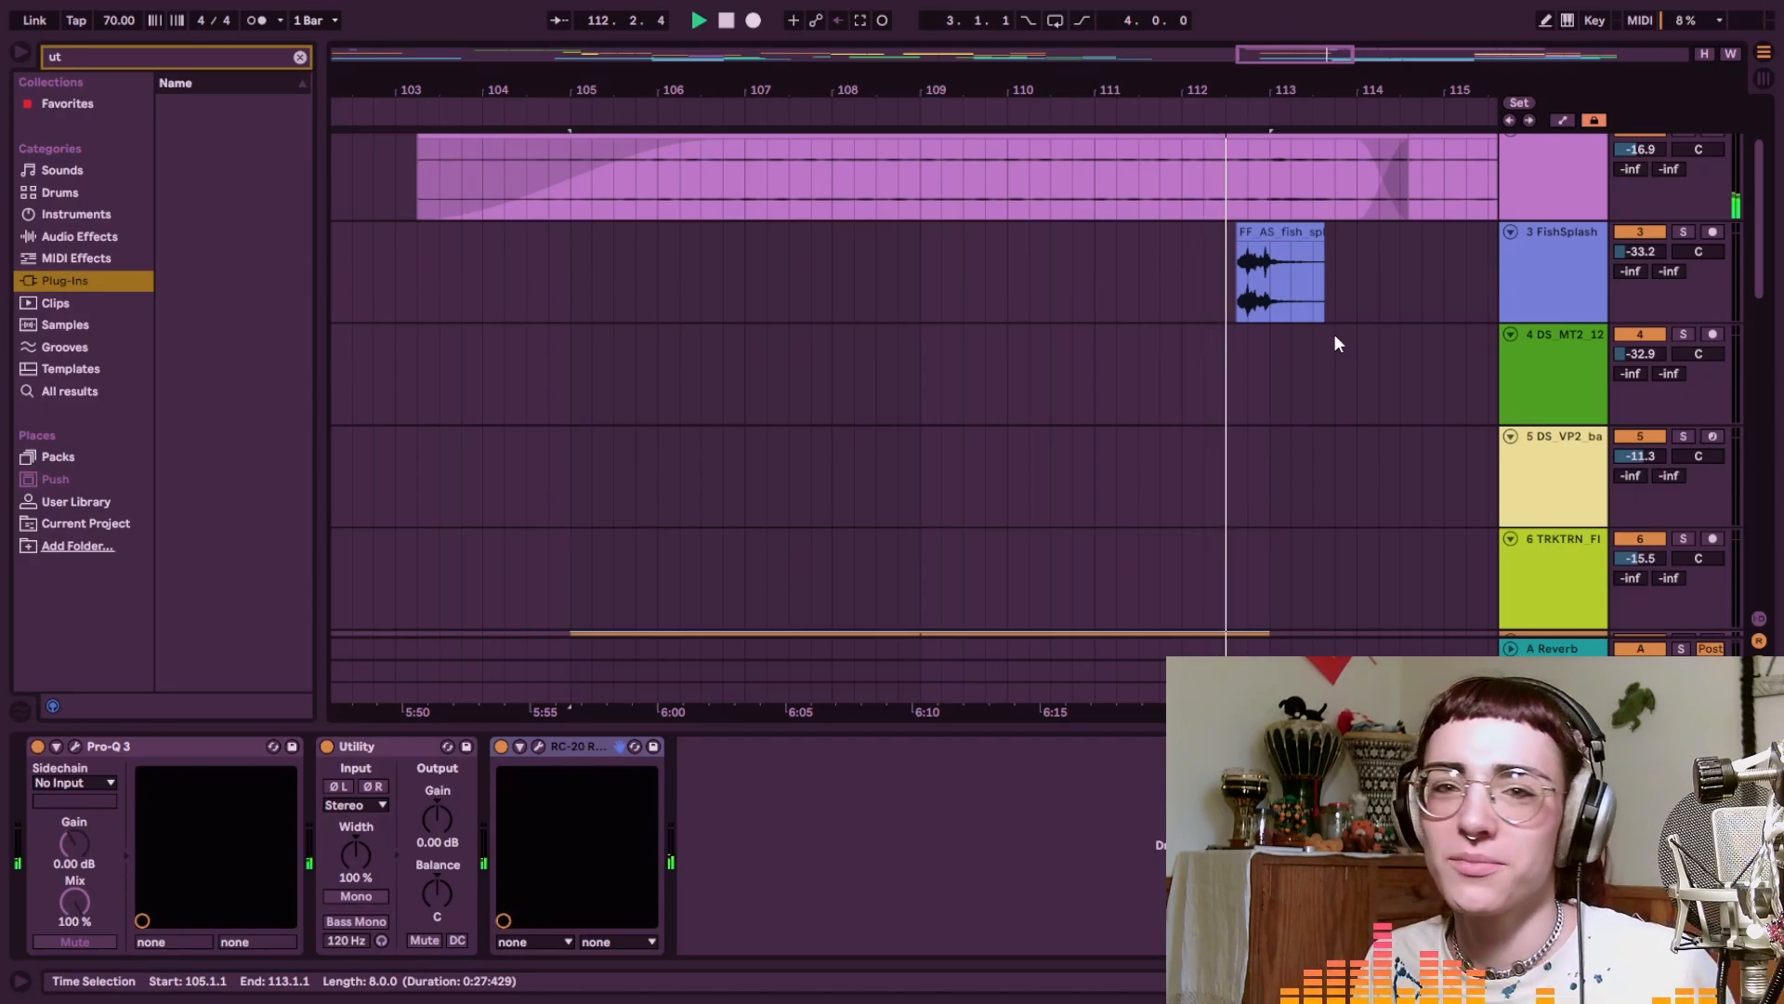
scroll(1336, 337, down, 1)
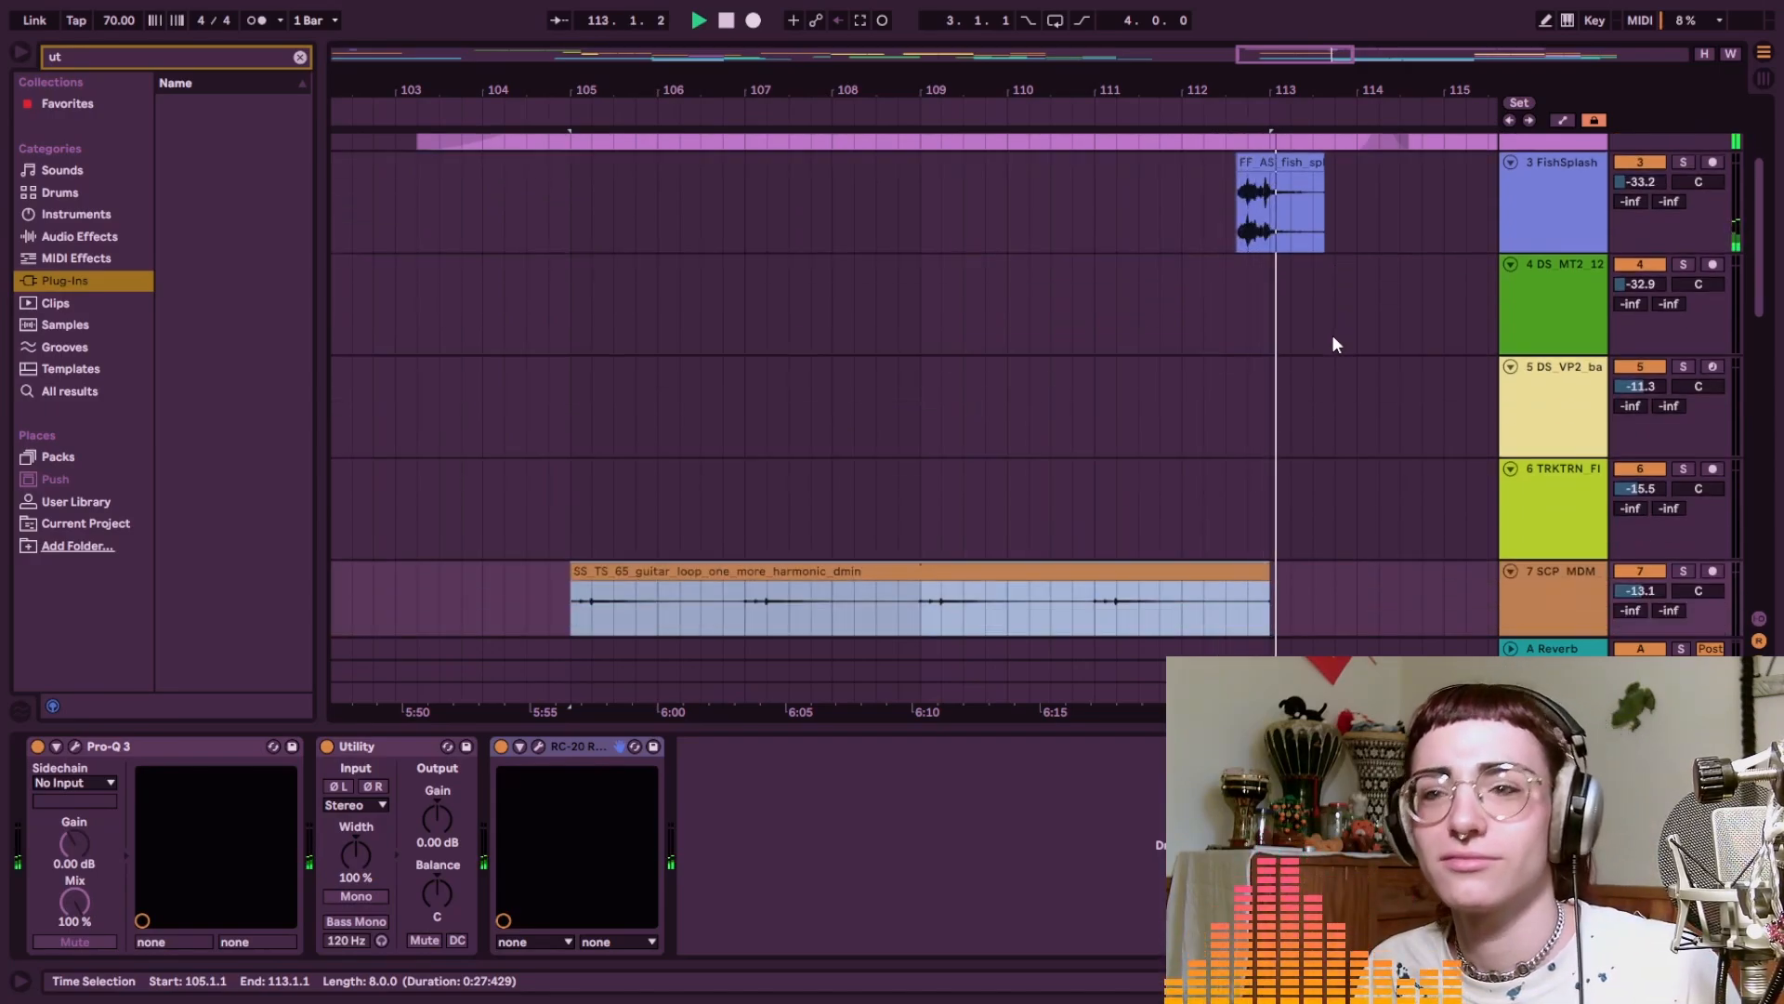
scroll(1331, 335, down, 1)
scroll(1330, 333, up, 2)
scroll(1331, 343, up, 1)
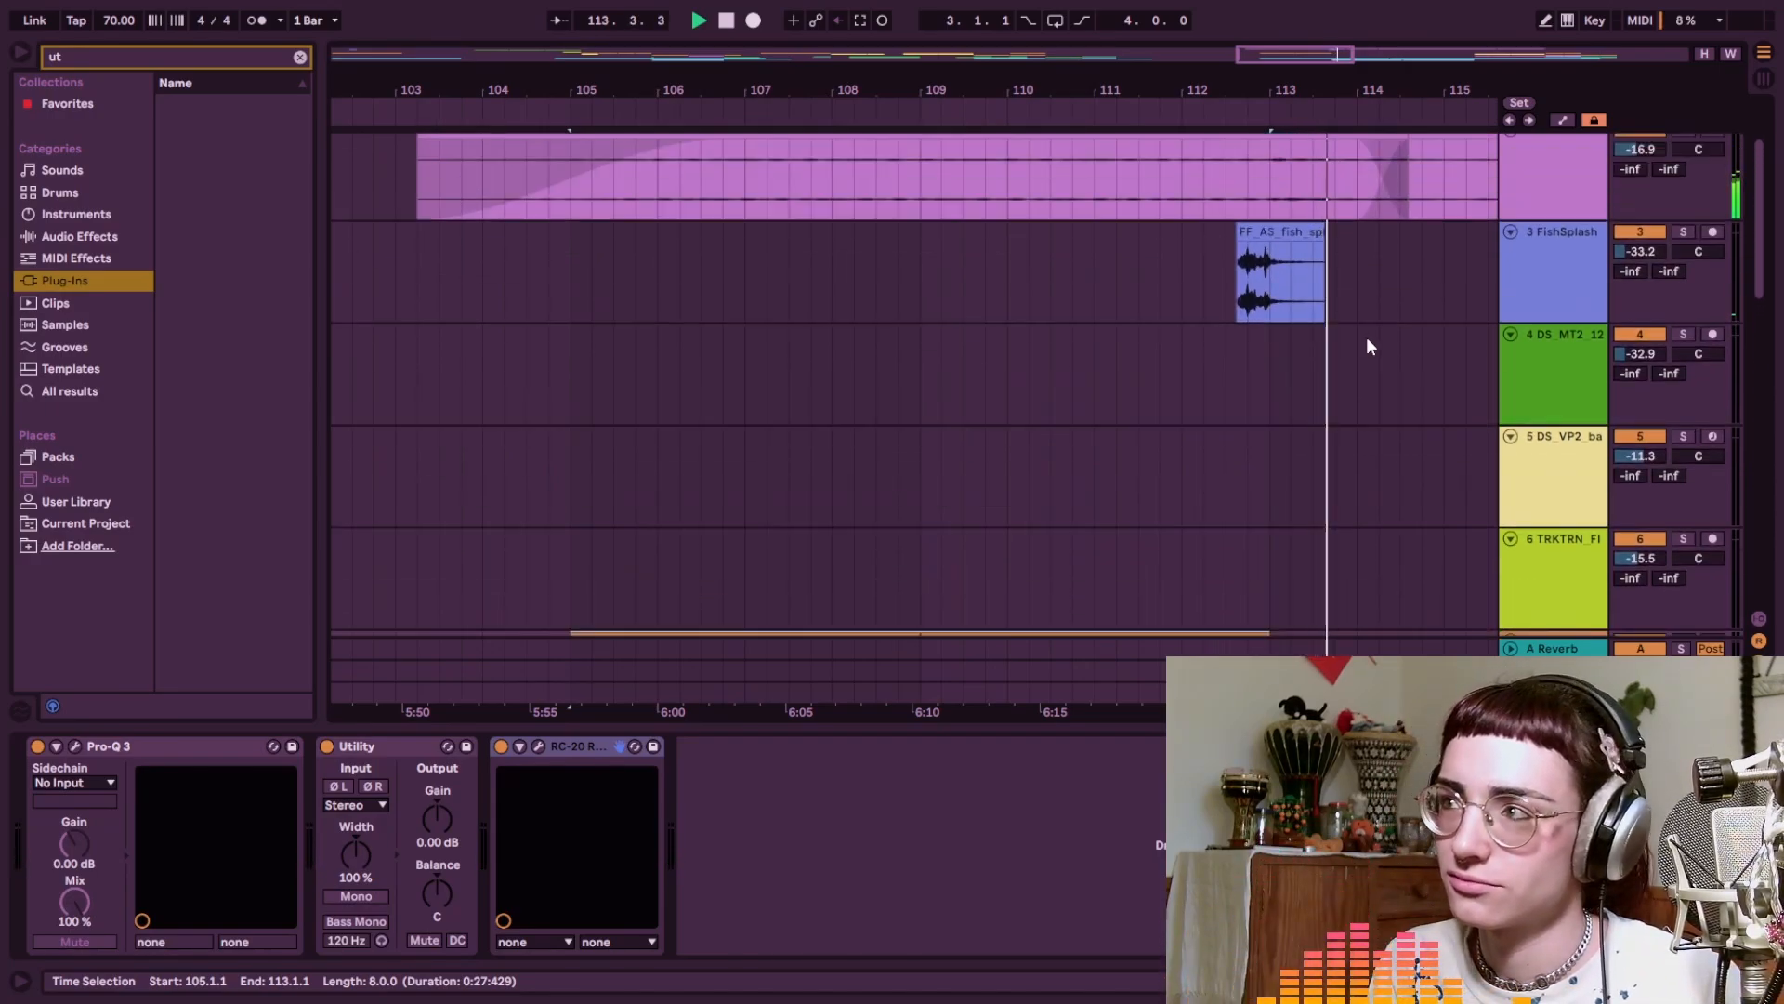
scroll(911, 418, up, 2)
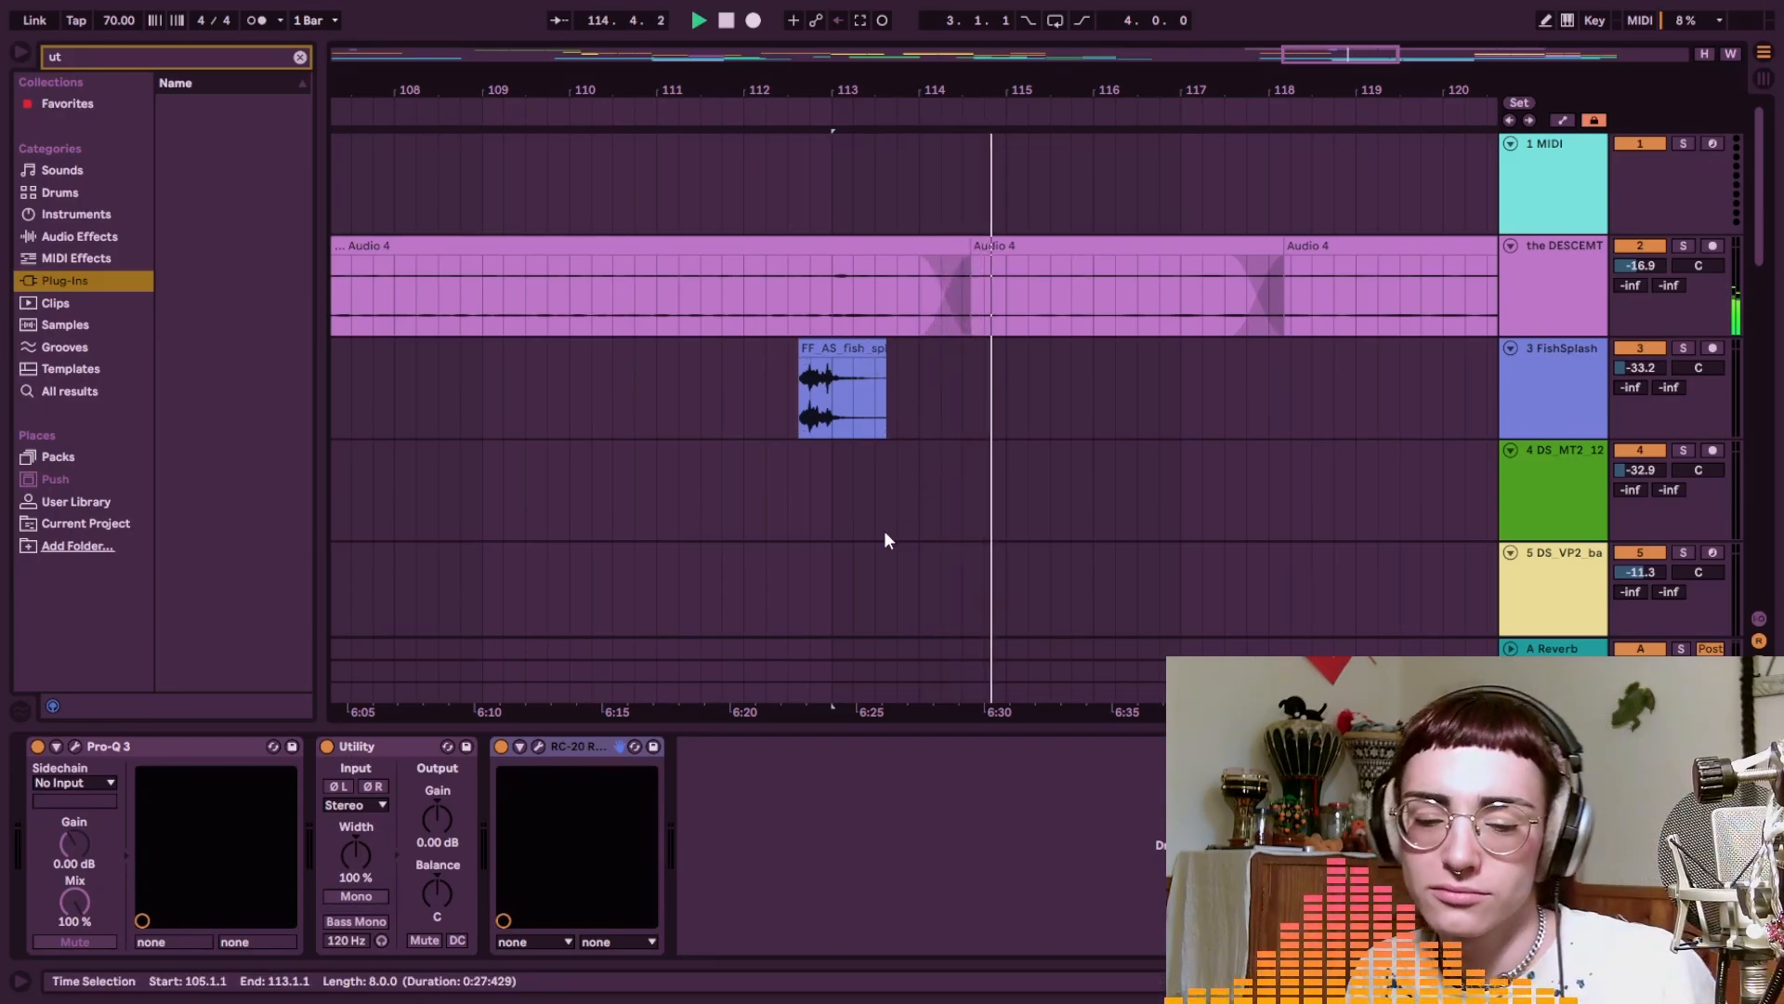
Display the Utility gain automation of track 2, place the insert marker at 112.2.1 and hide the automation lanes
click(1514, 309)
key(a)
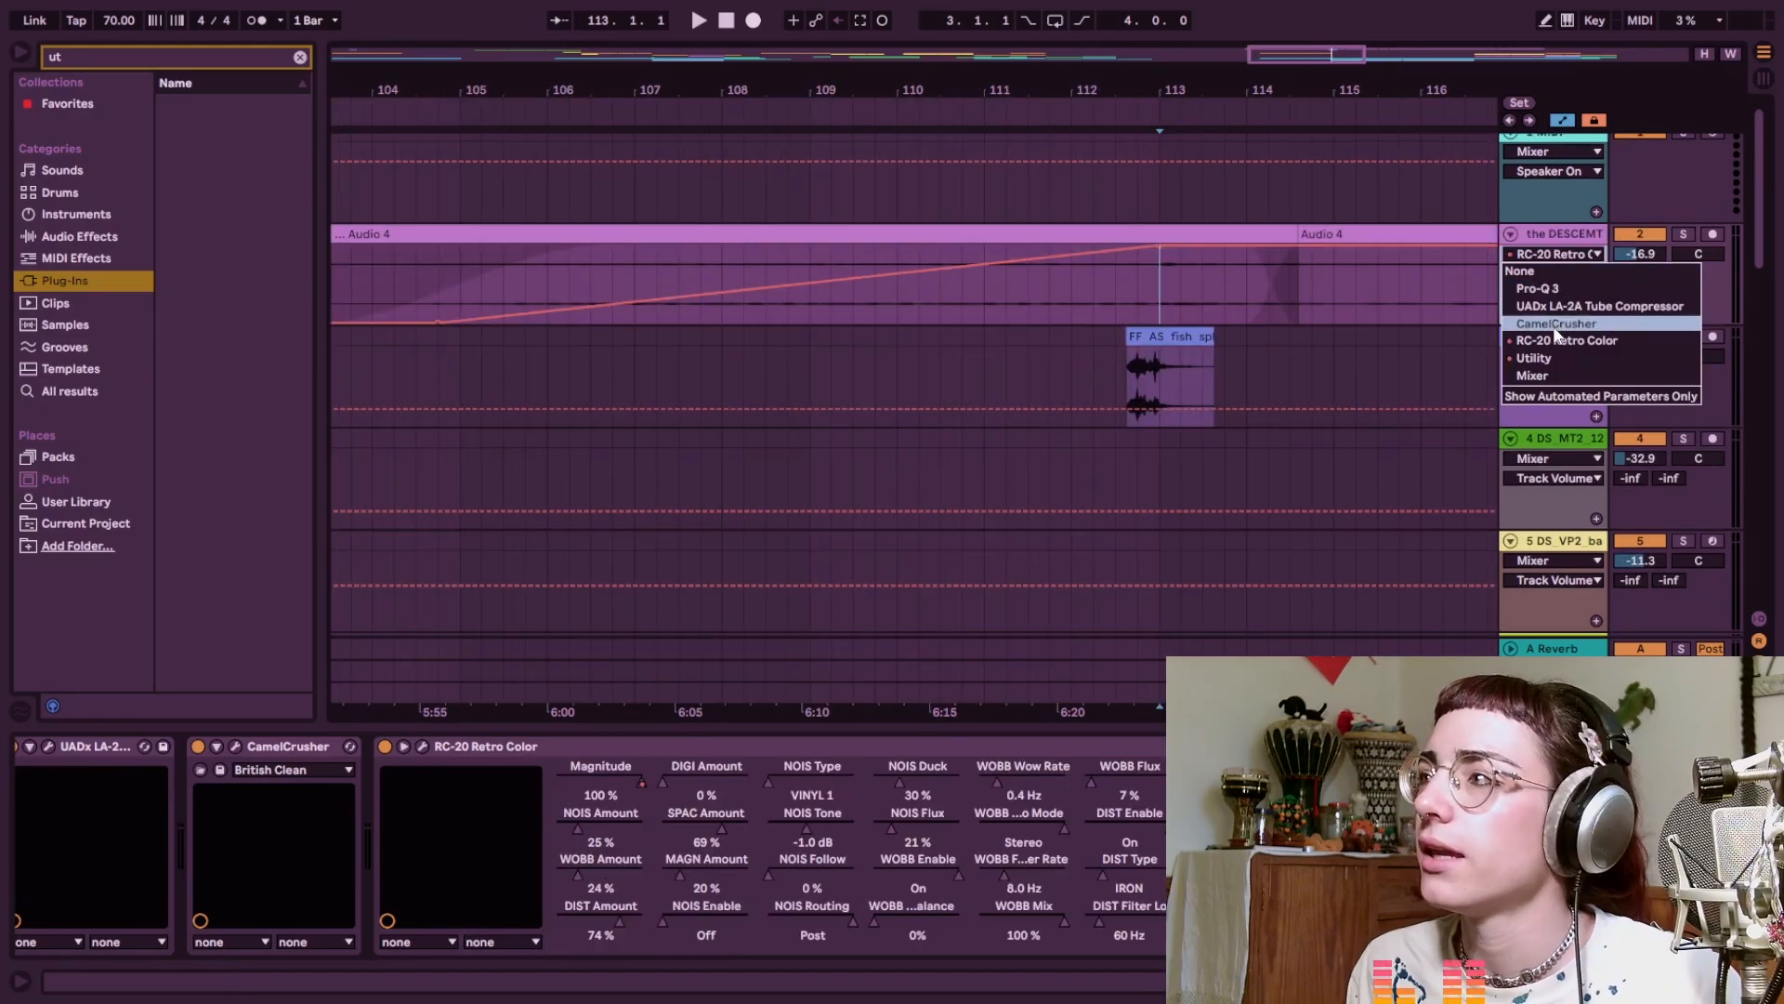
click(1559, 359)
click(1089, 266)
key(a)
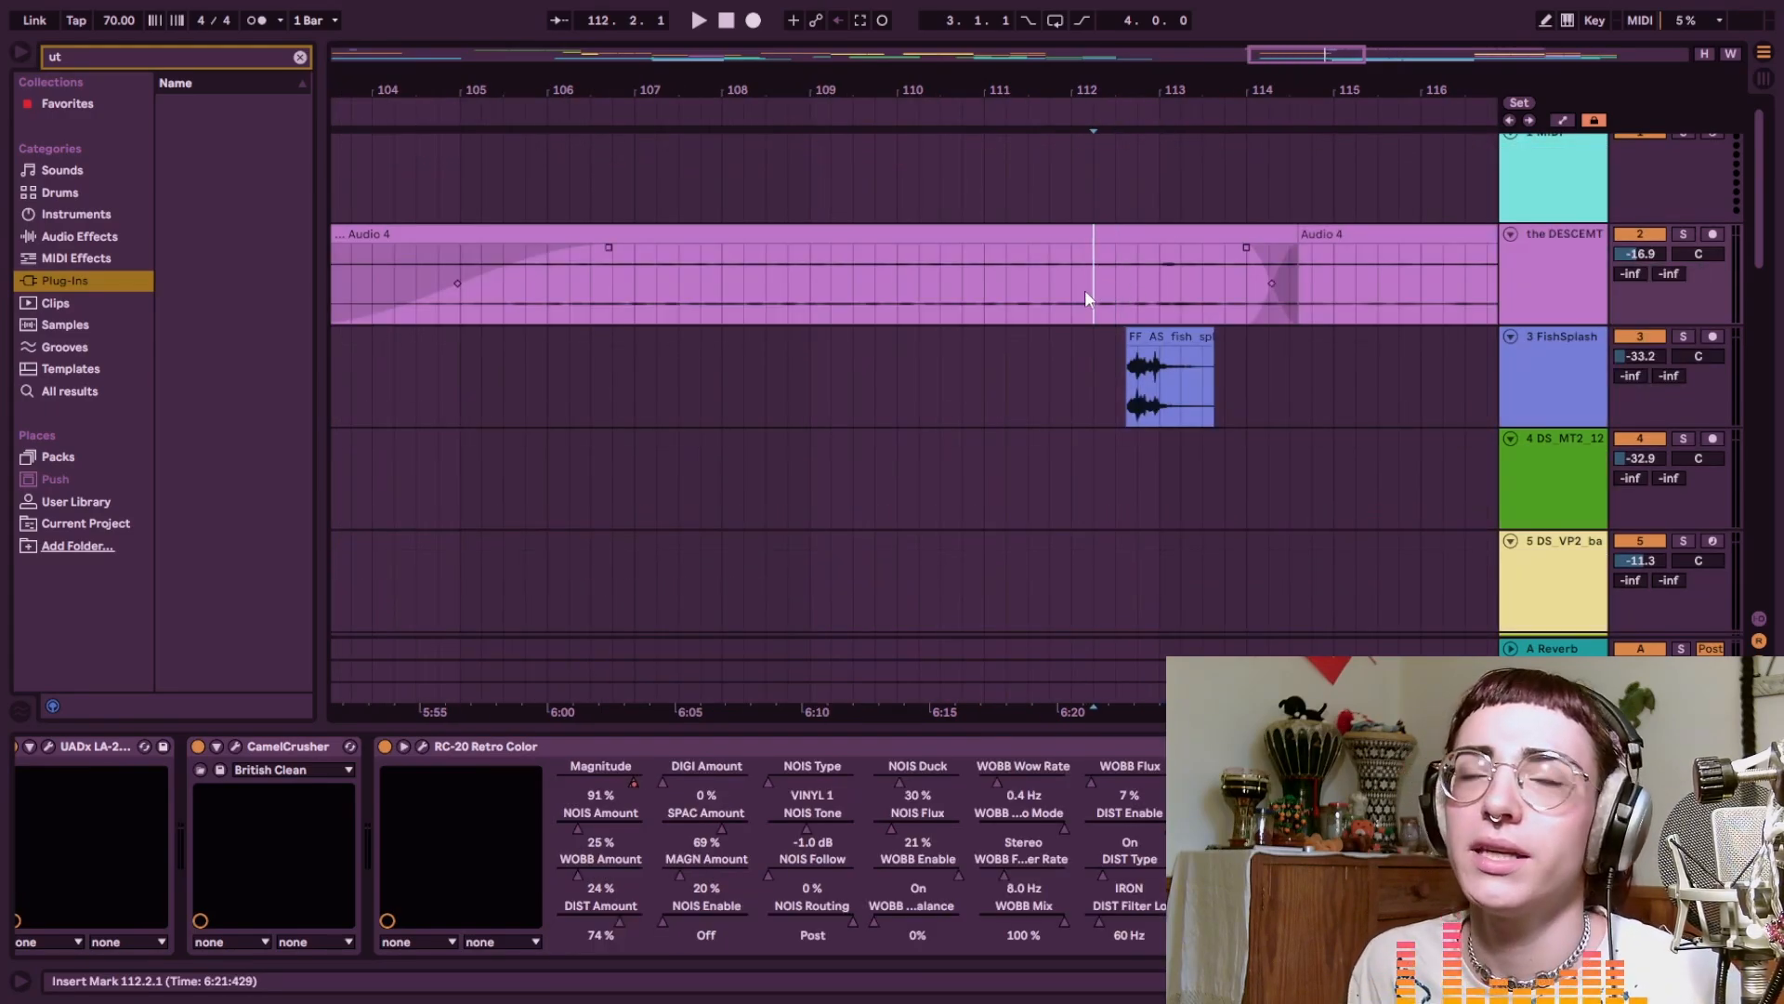
Play from 112.2.1 and compare track 2's Utility gain automation with the fish splash clip on track 3
scroll(1049, 331, right, 5)
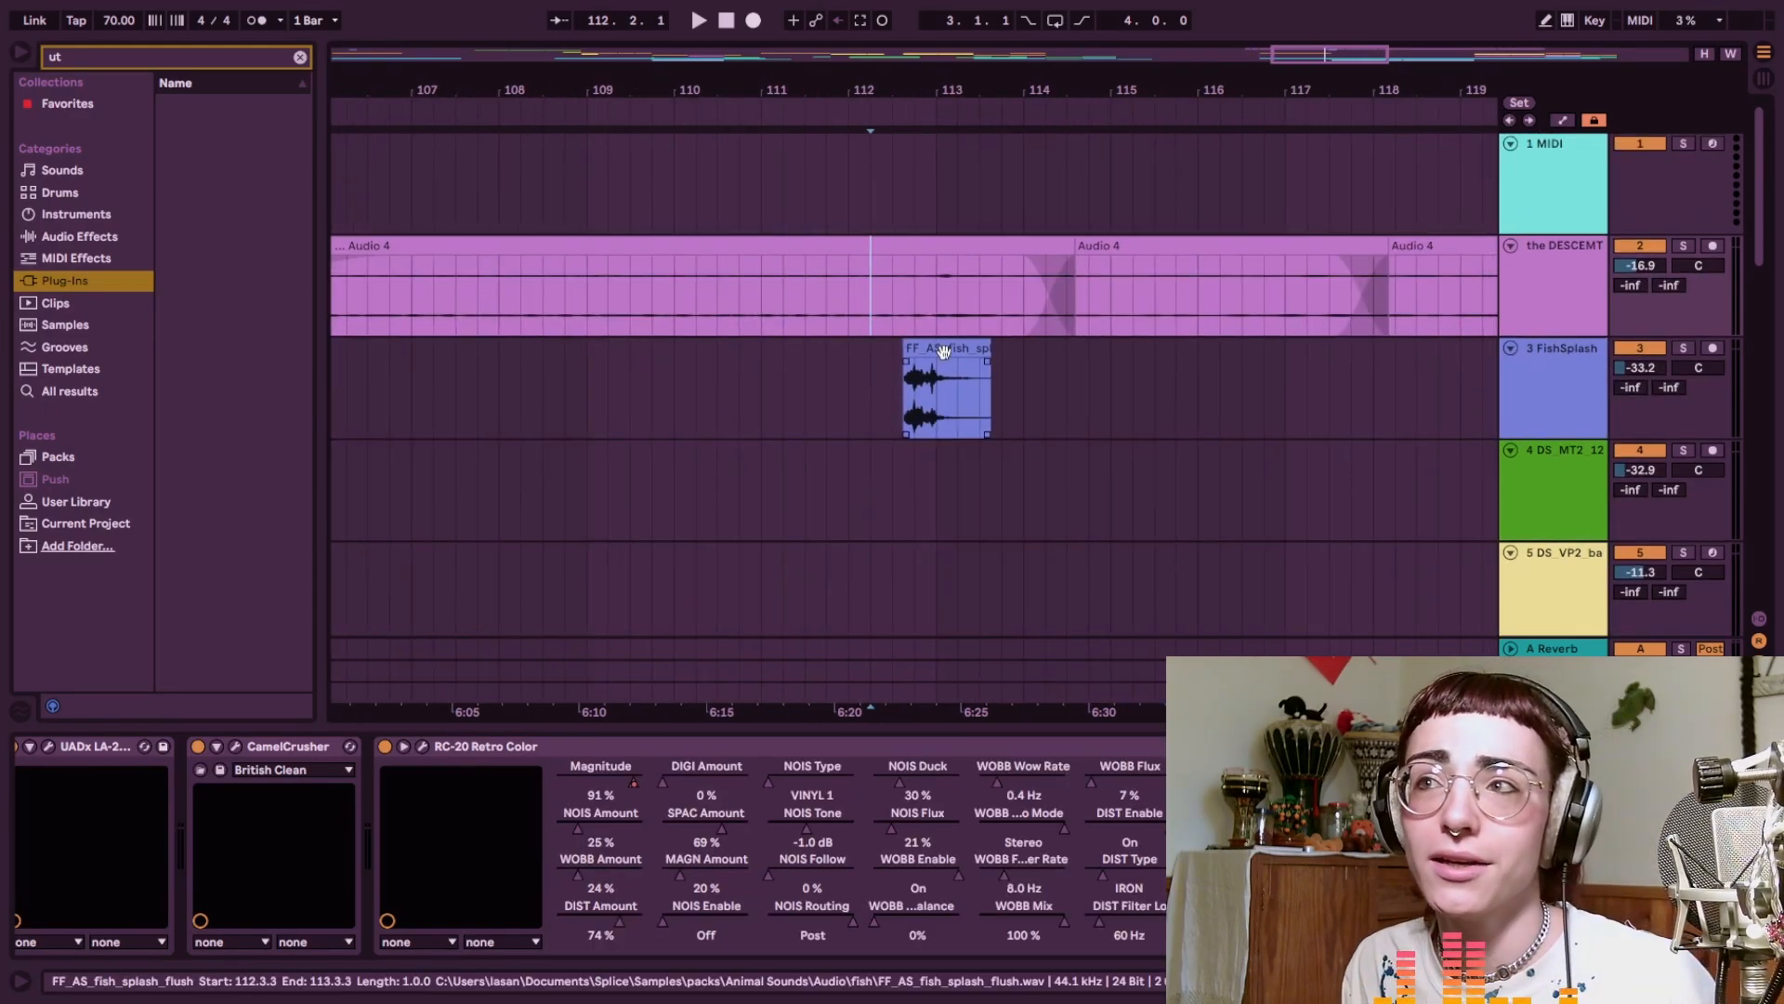
scroll(902, 335, up, 3)
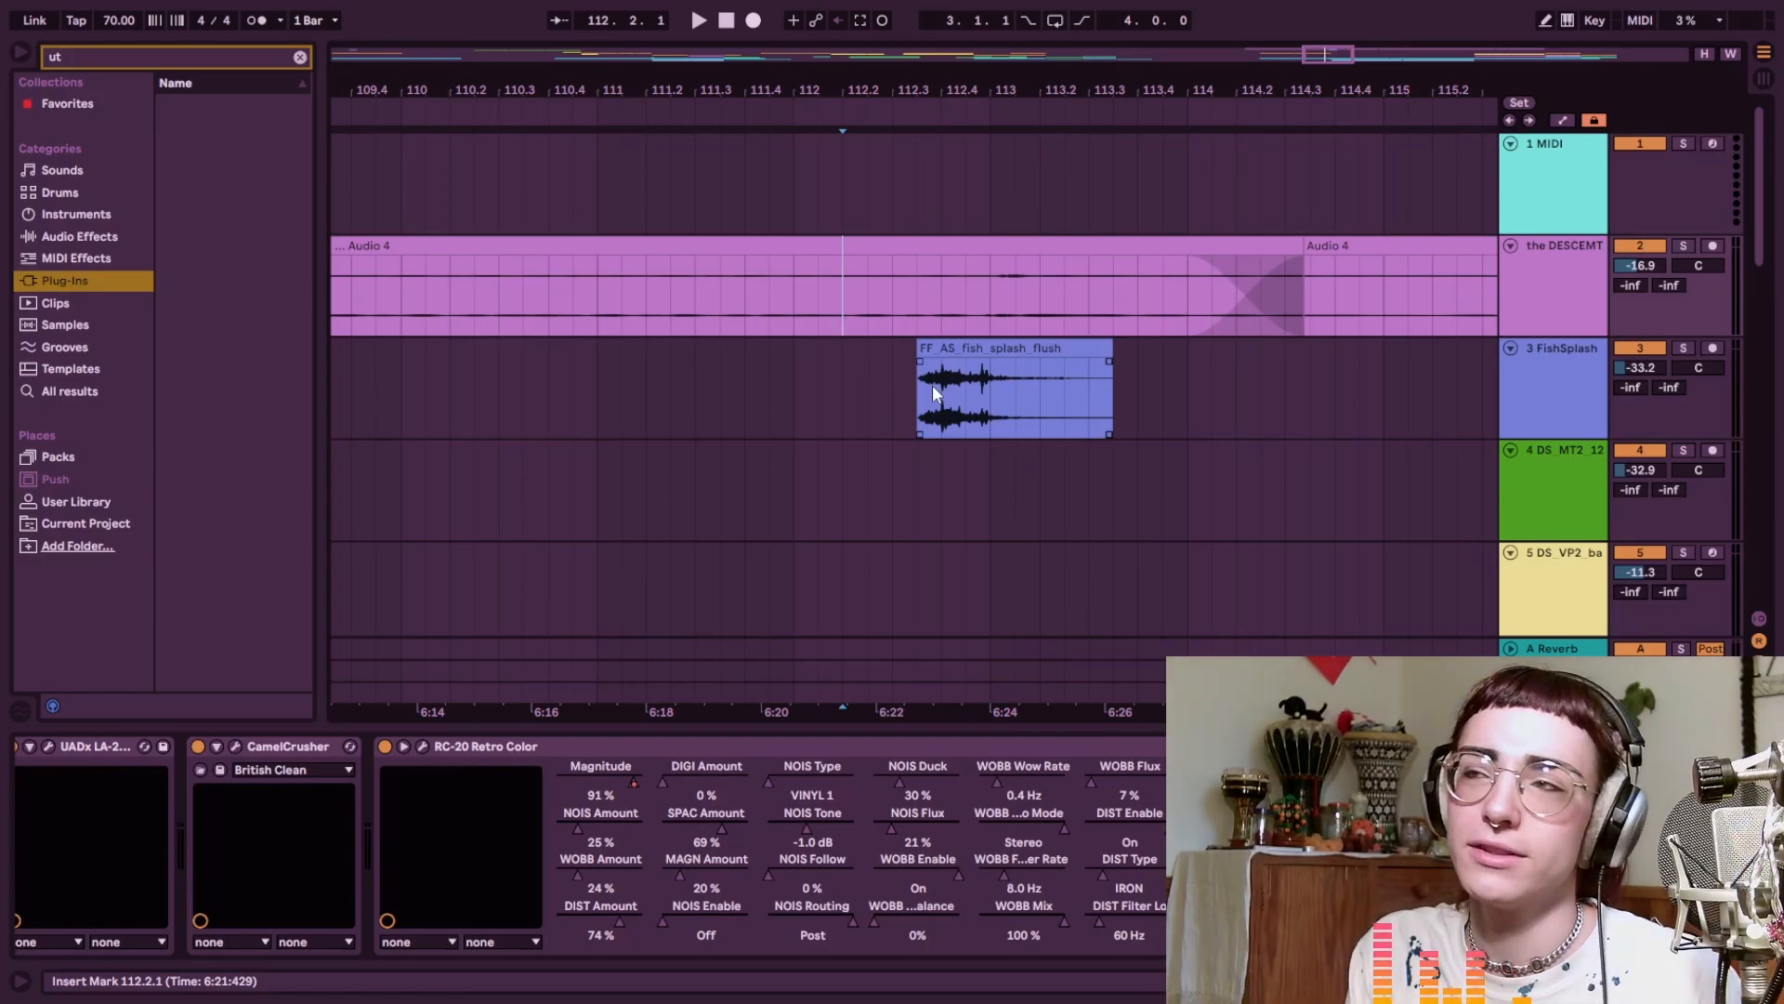
key(space)
key(a)
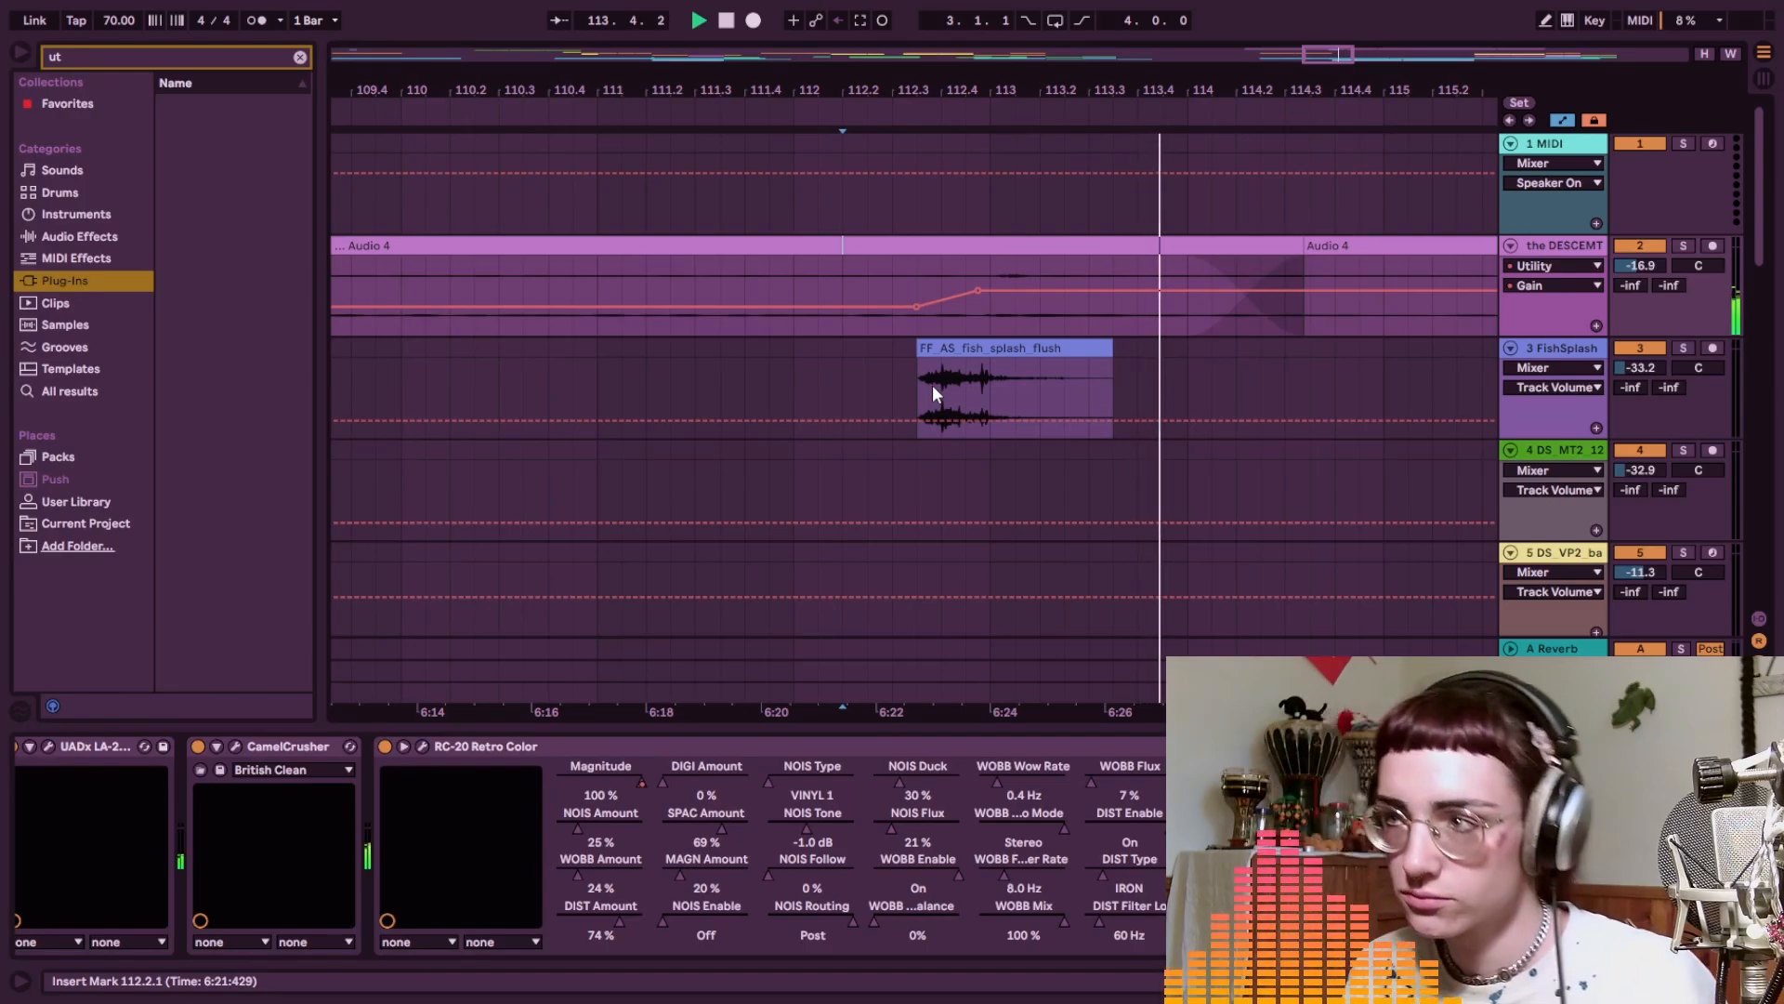
scroll(933, 384, down, 5)
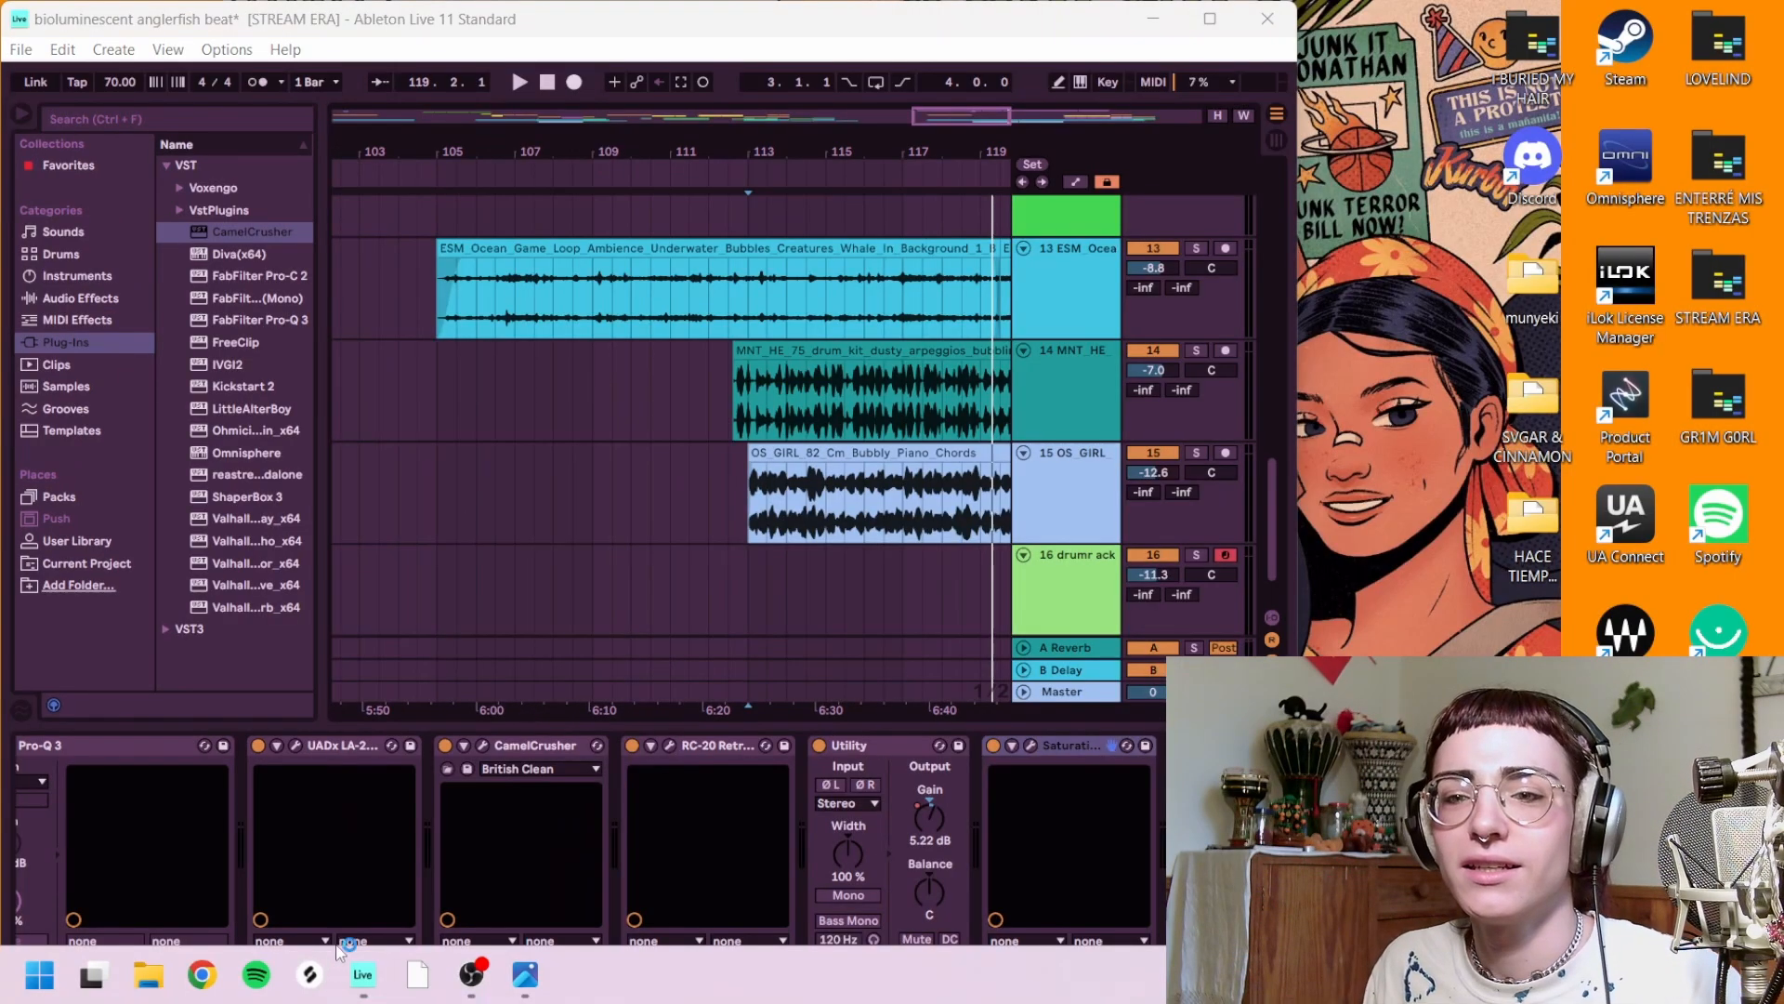
Open Splice, and play the loop from bar 113 to start recording on the armed SS_FNC bass track 16
click(311, 994)
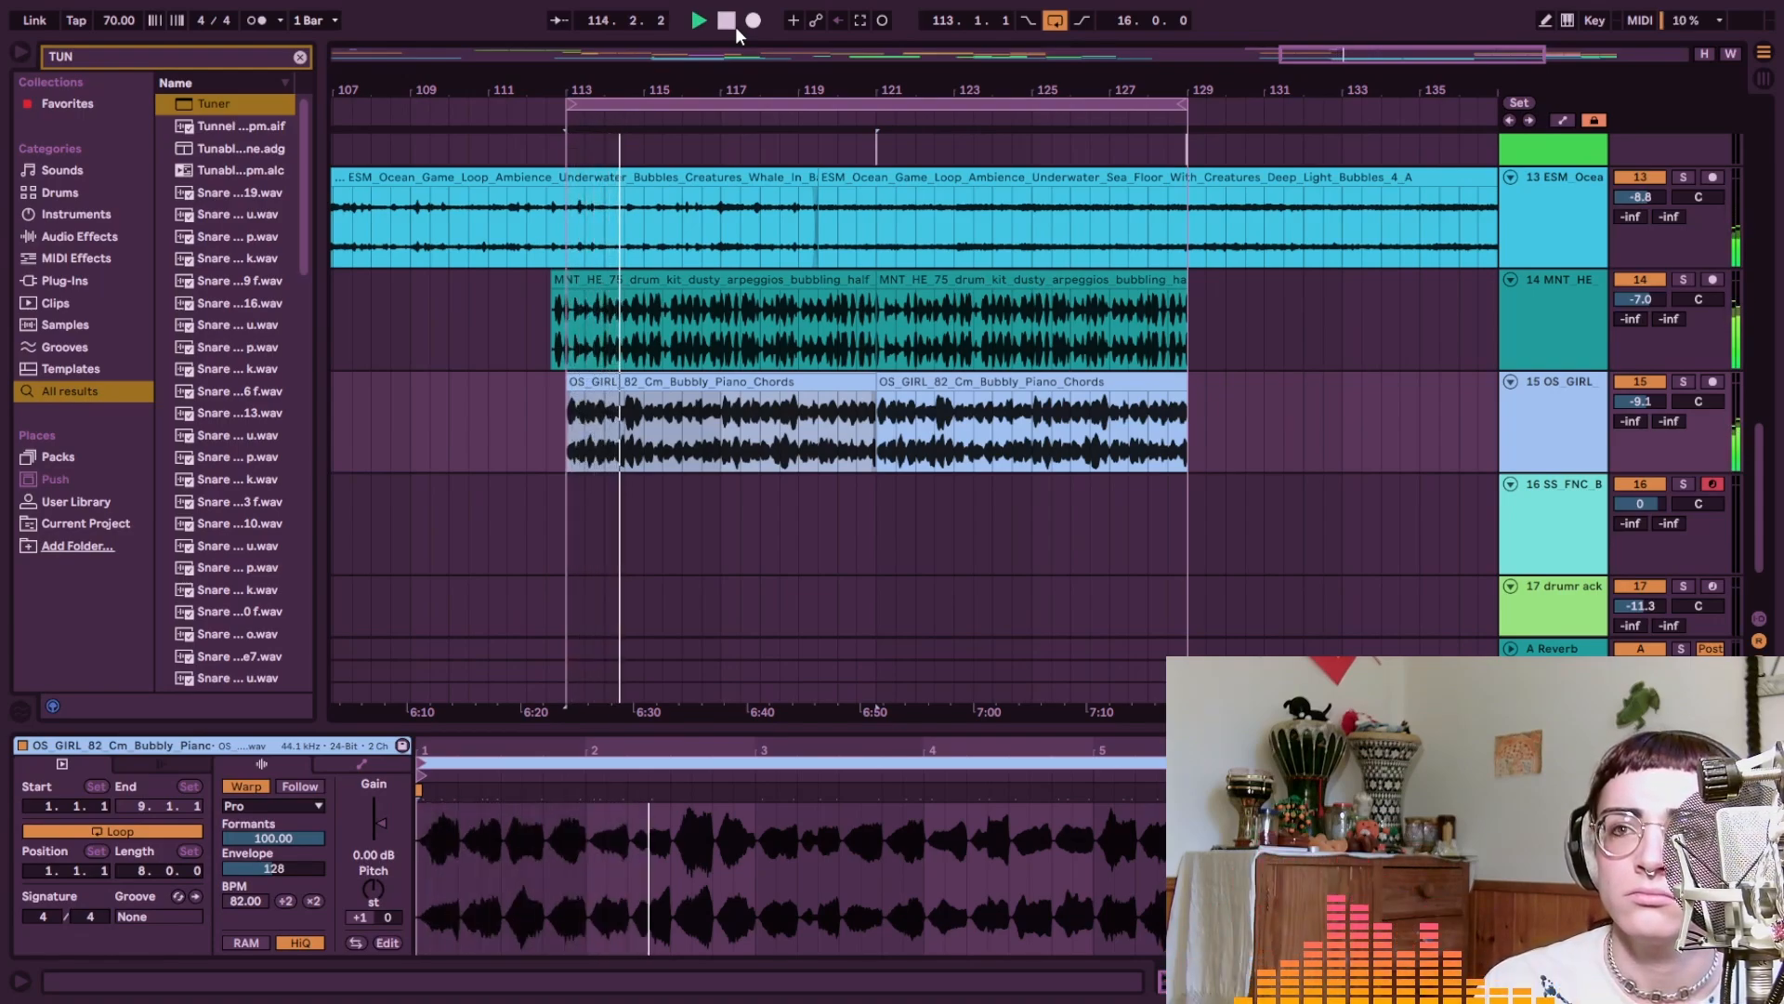
key(space)
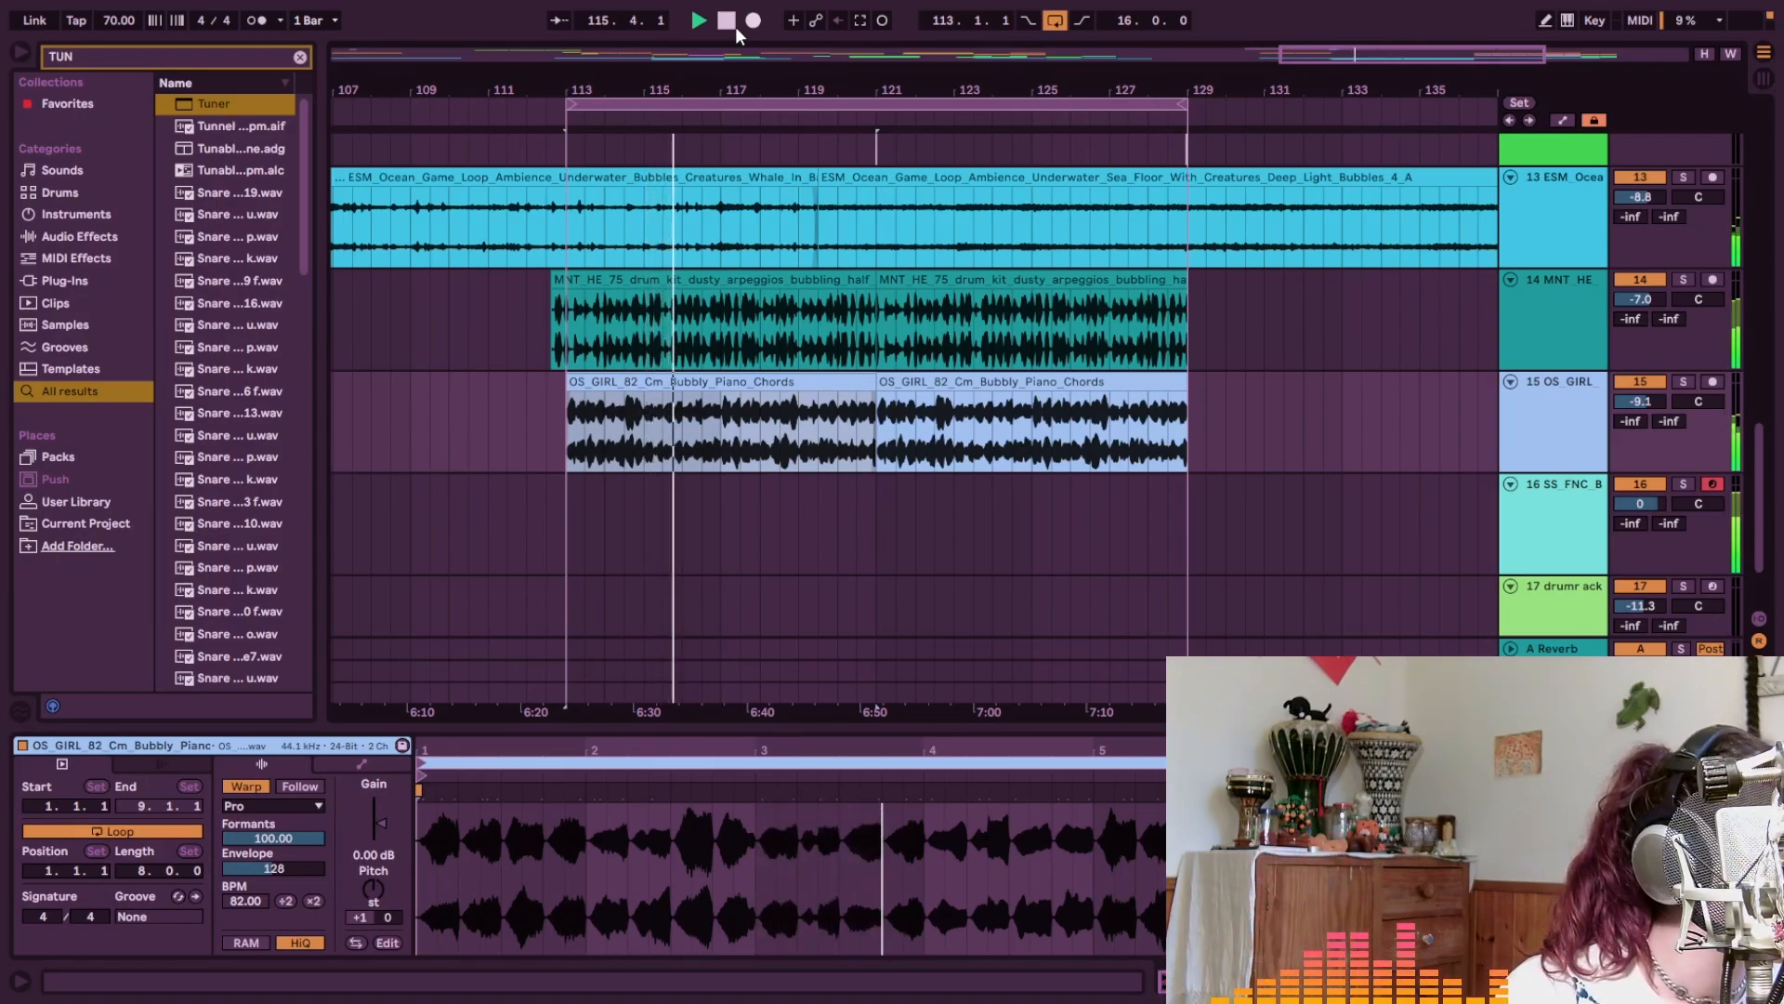
click(751, 21)
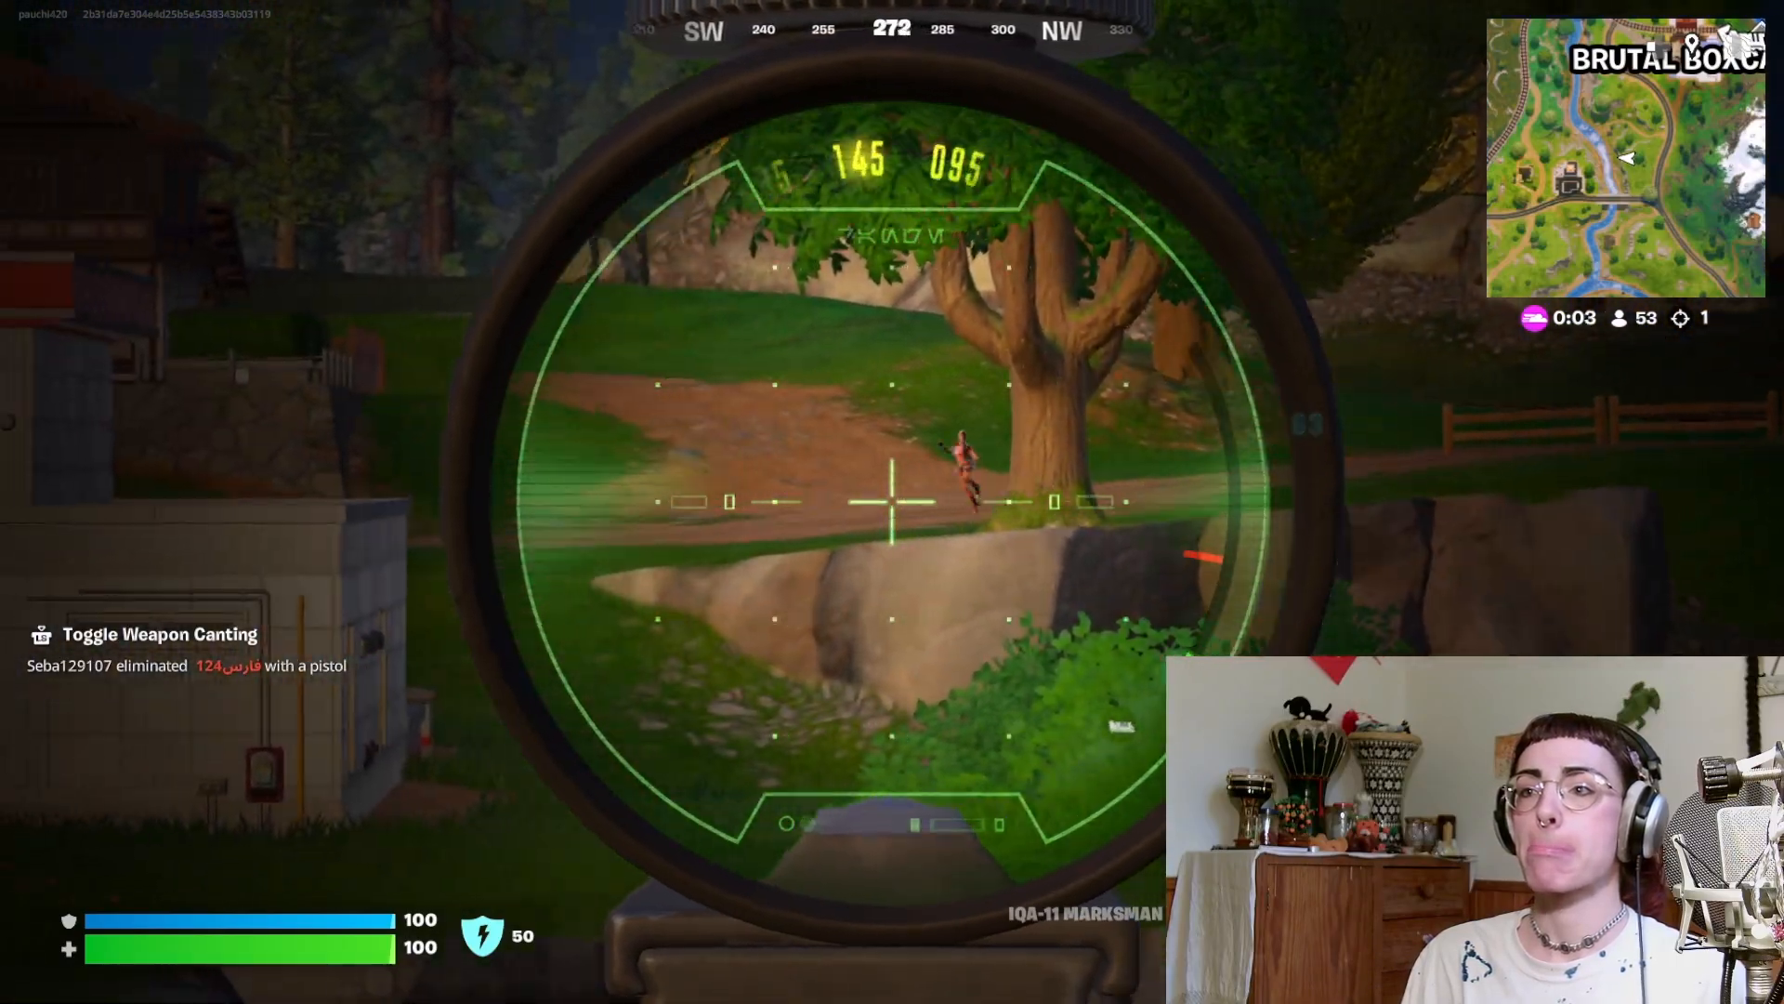
click(892, 502)
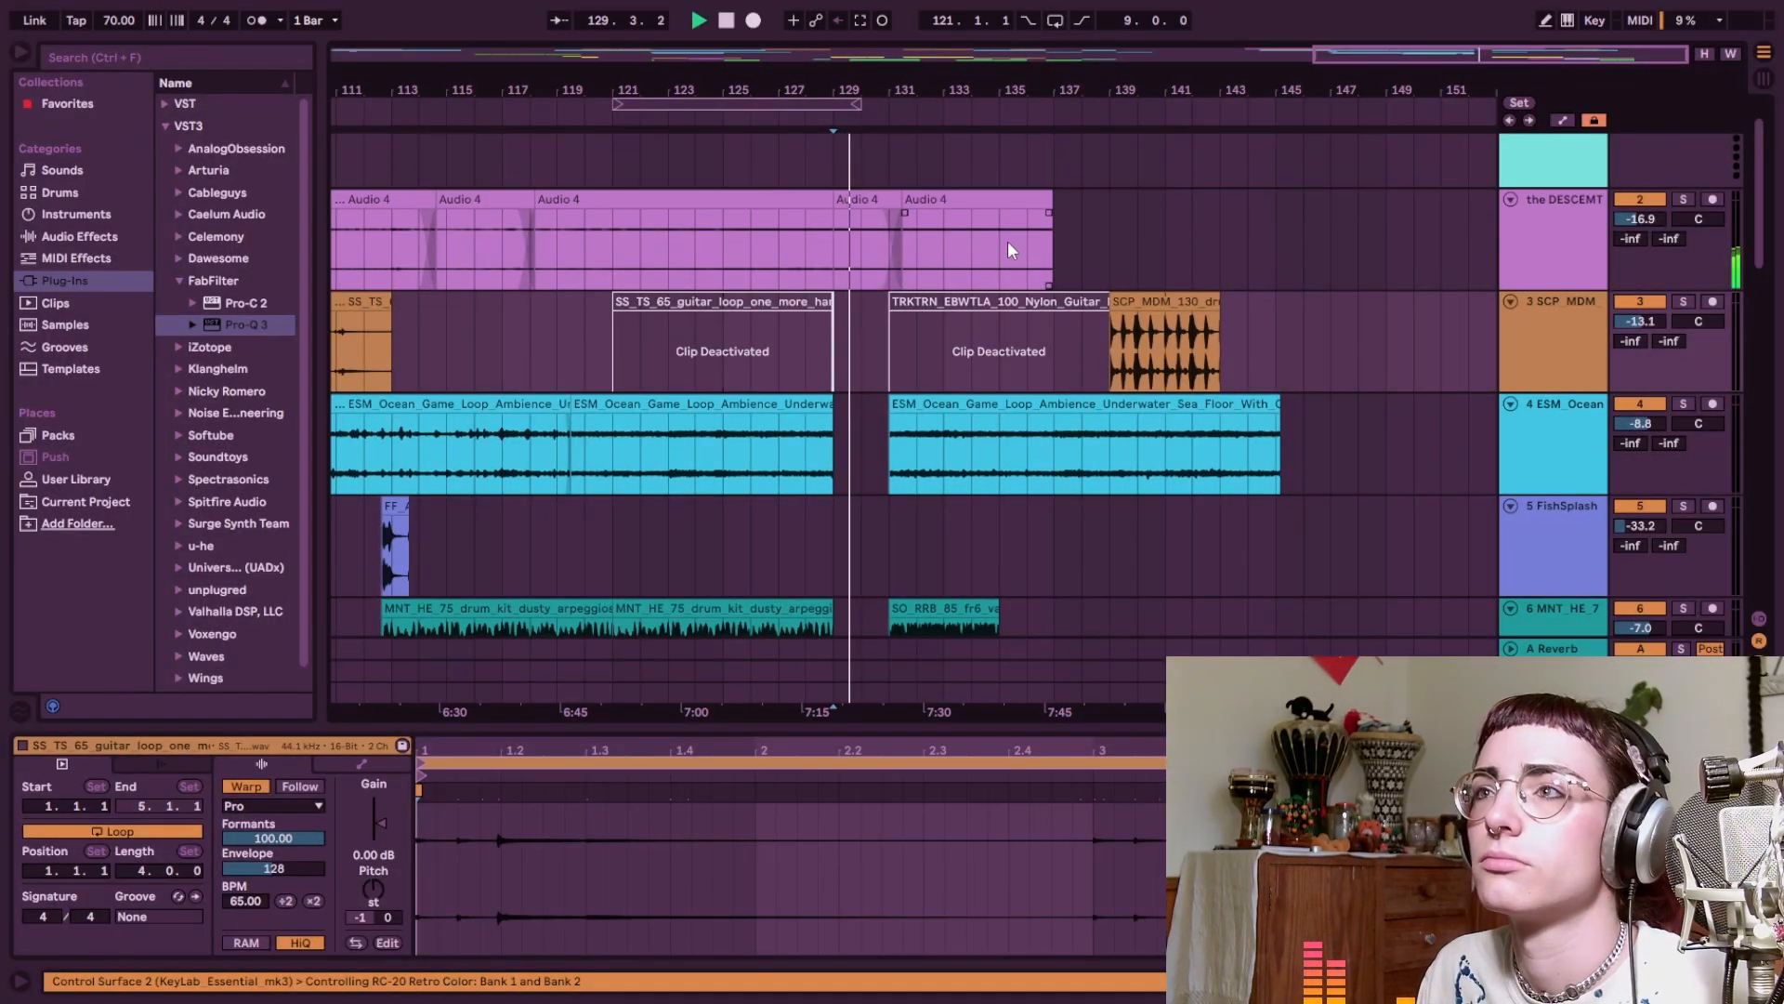
Insert an audio track below track 2 and place Splice's FNF_NE_fx_drone_extinction_deserted_ethereal_frozen sample on it at bar 129
click(857, 258)
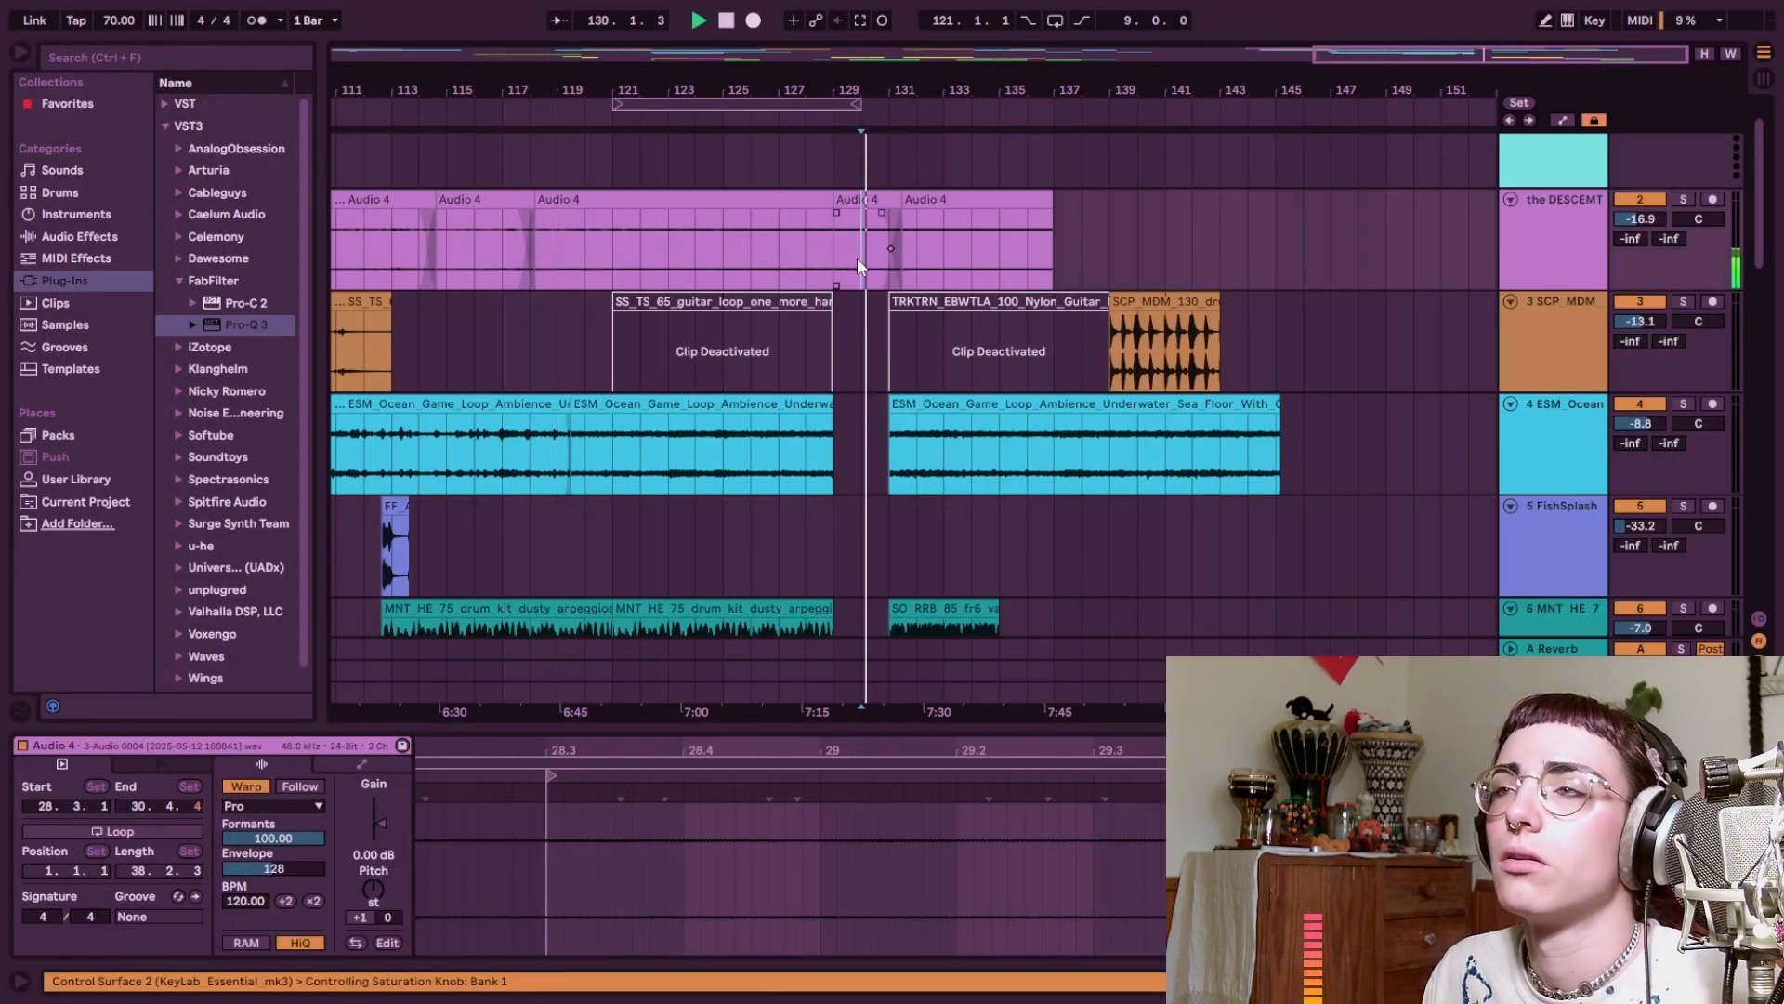
key(ctrl+t)
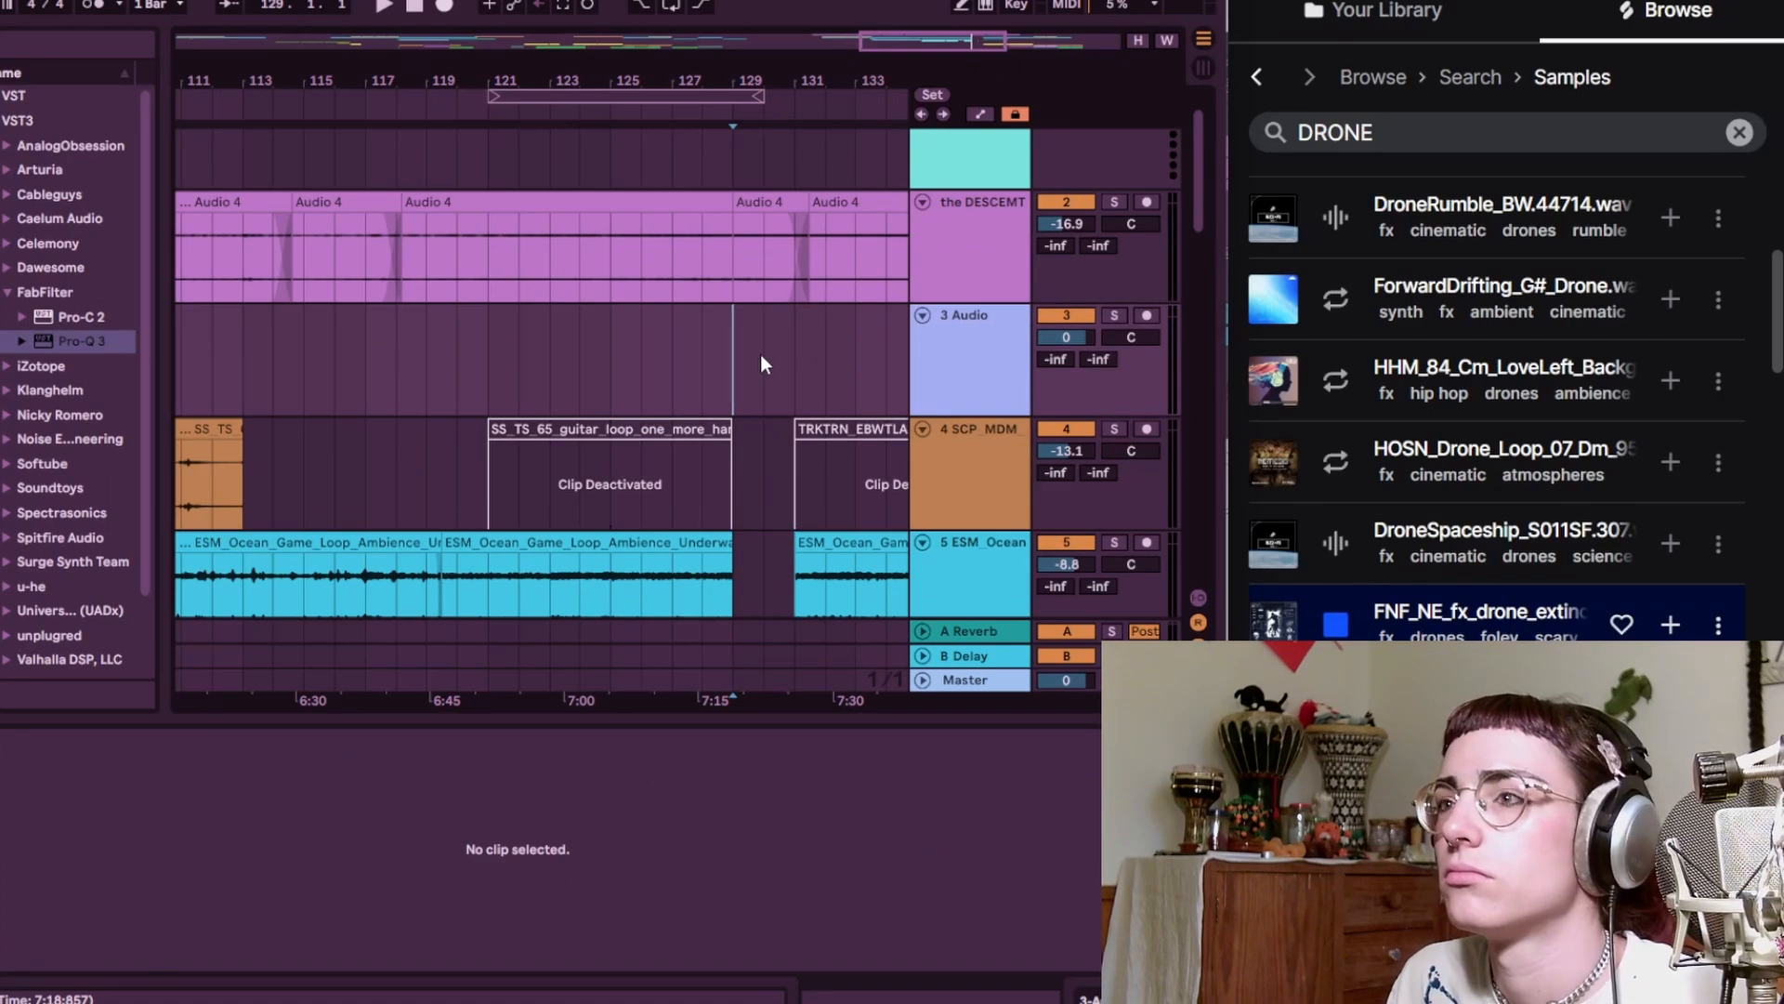
scroll(760, 363, down, 5)
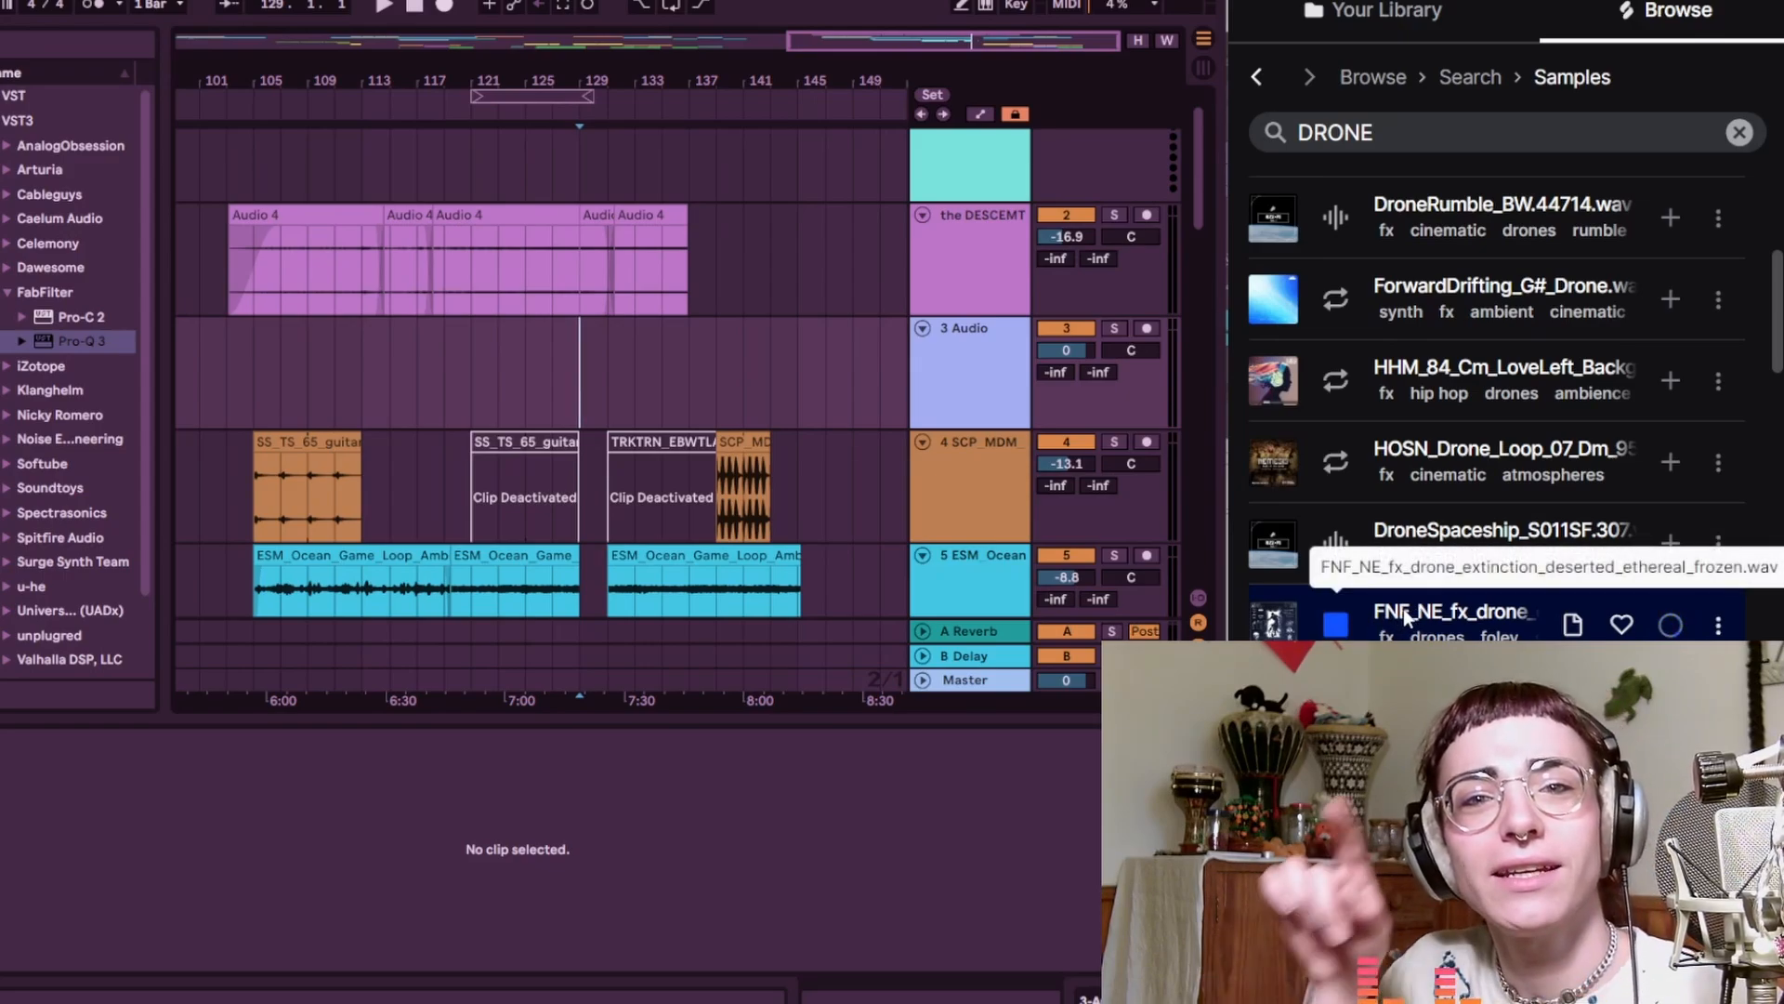
drag(1403, 610, 983, 404)
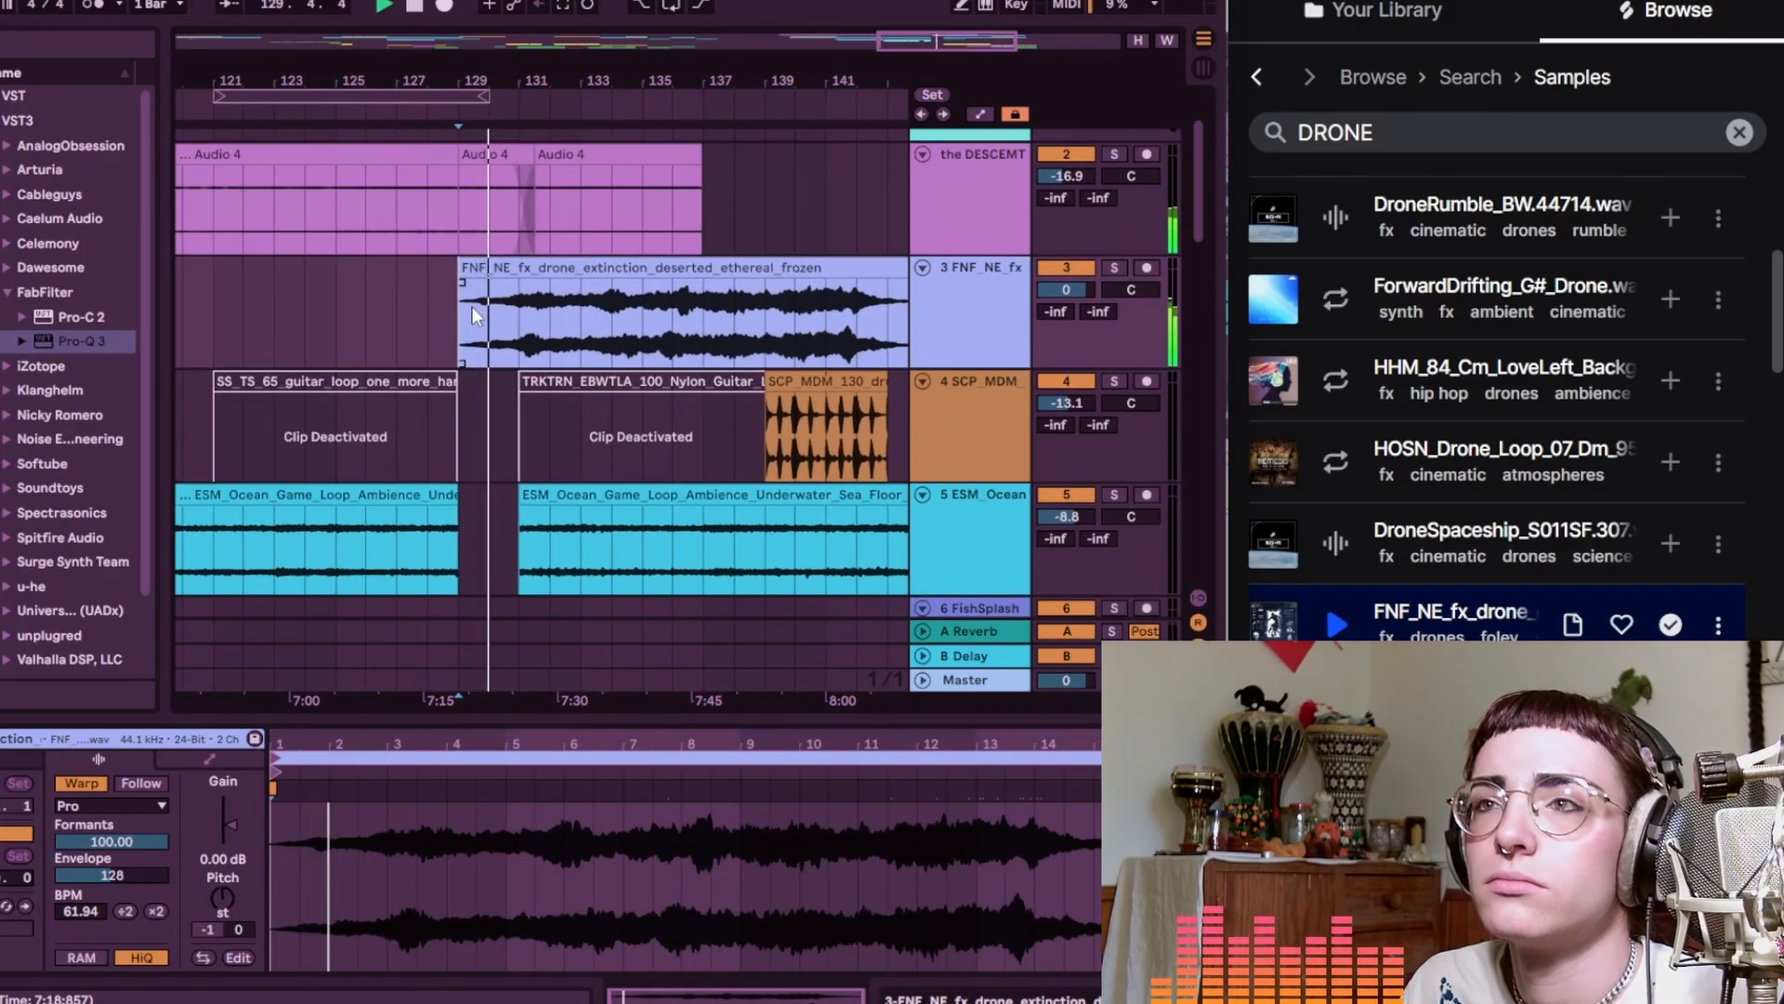
Fade out the last Audio 4 clip on track 2 from about 131.3 to its end at bar 137
drag(644, 332, 582, 304)
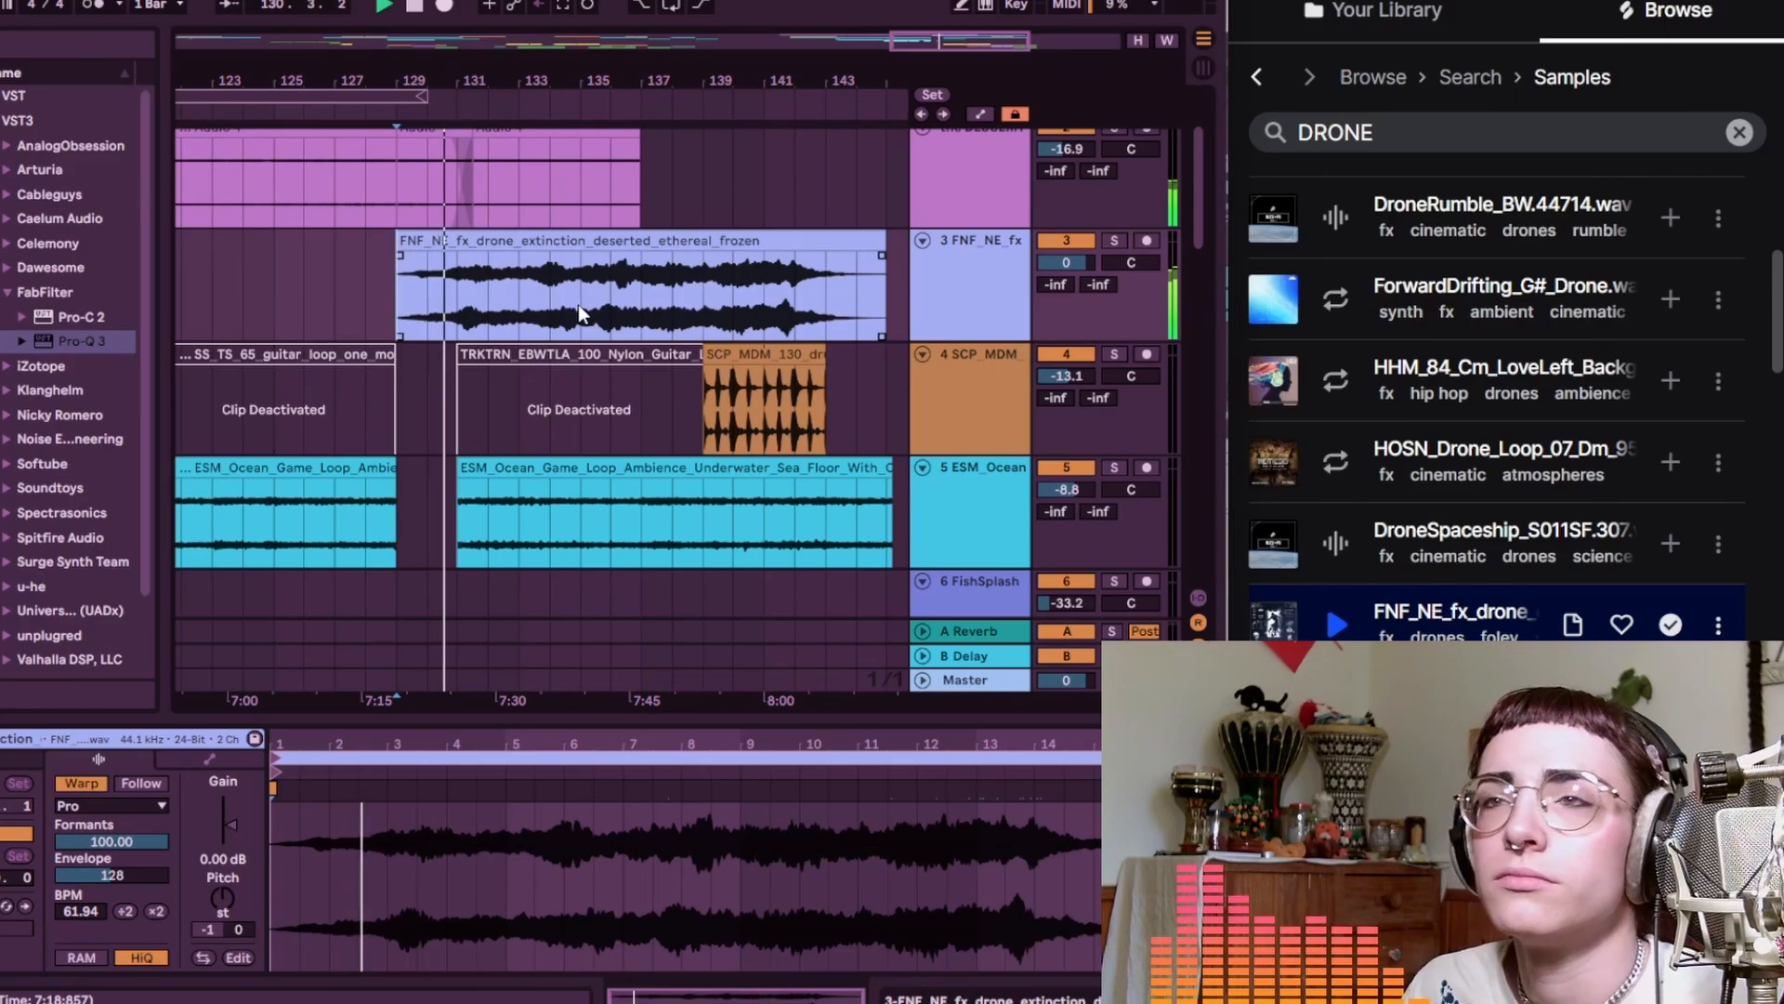
scroll(578, 304, up, 3)
scroll(745, 258, up, 2)
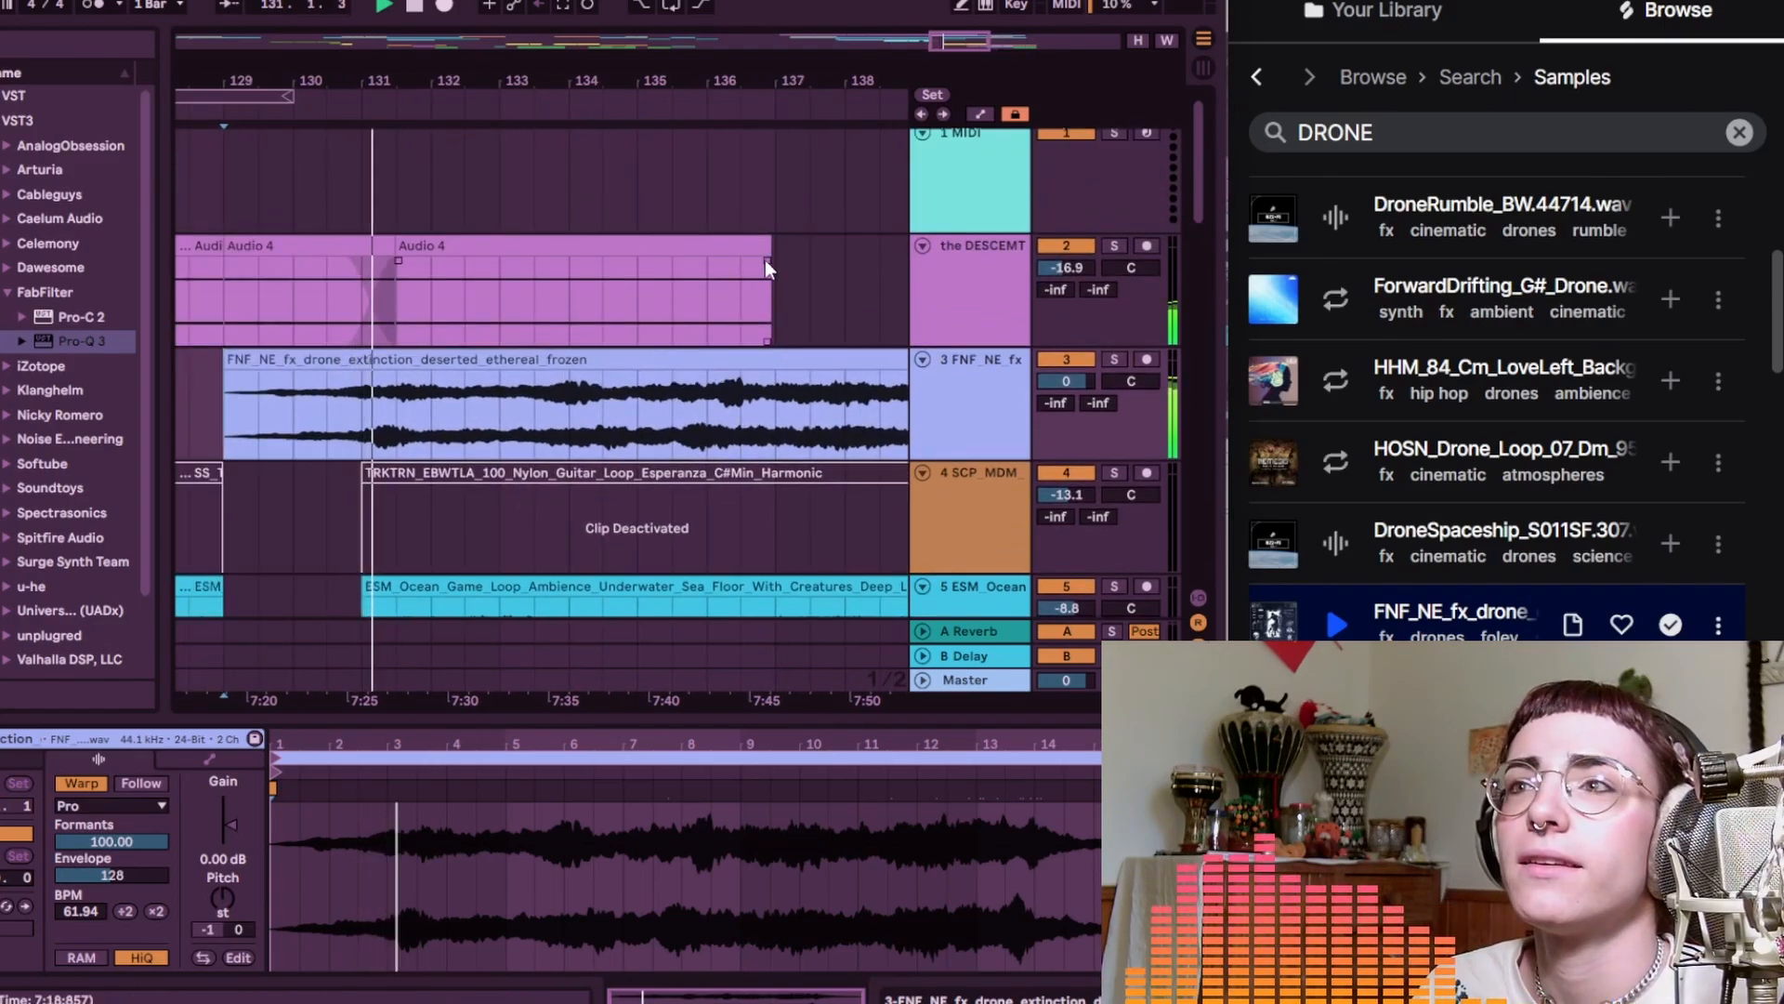
drag(766, 259, 387, 265)
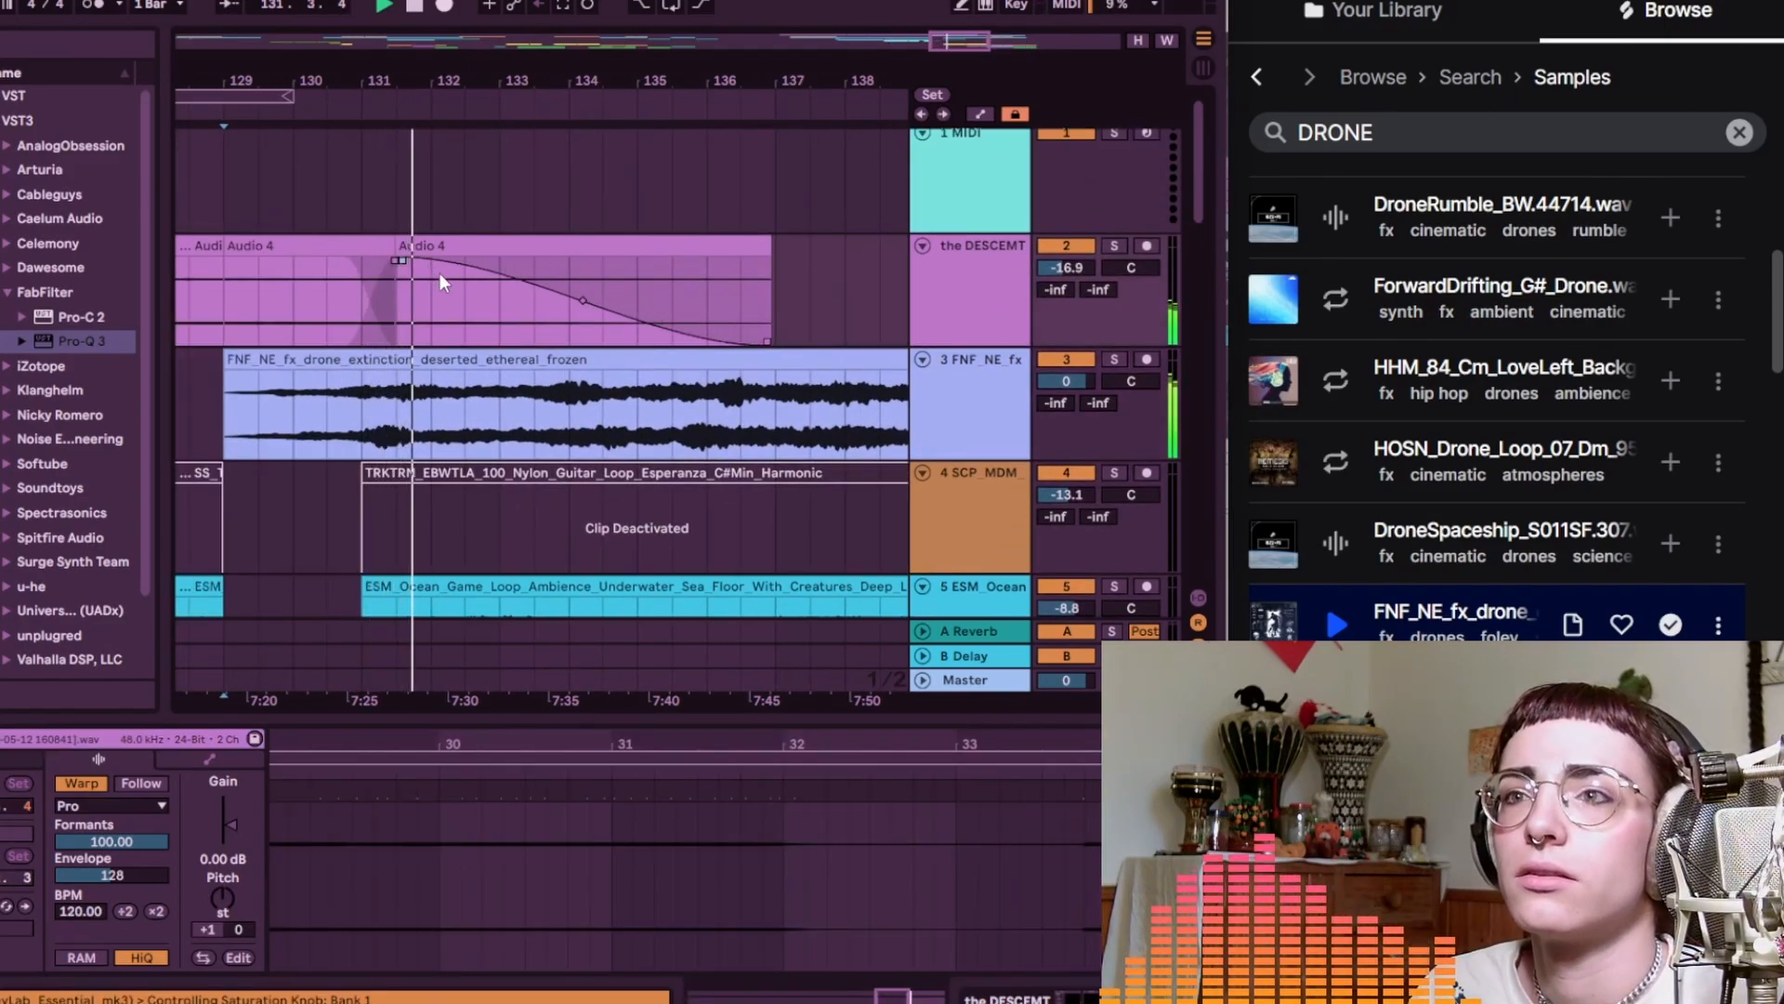
Cut the drone on track 3 with a Pro-Q 3 bell band at 1108.3 Hz, -3.79 dB and Q 1.065
scroll(439, 273, down, 3)
click(996, 396)
click(996, 399)
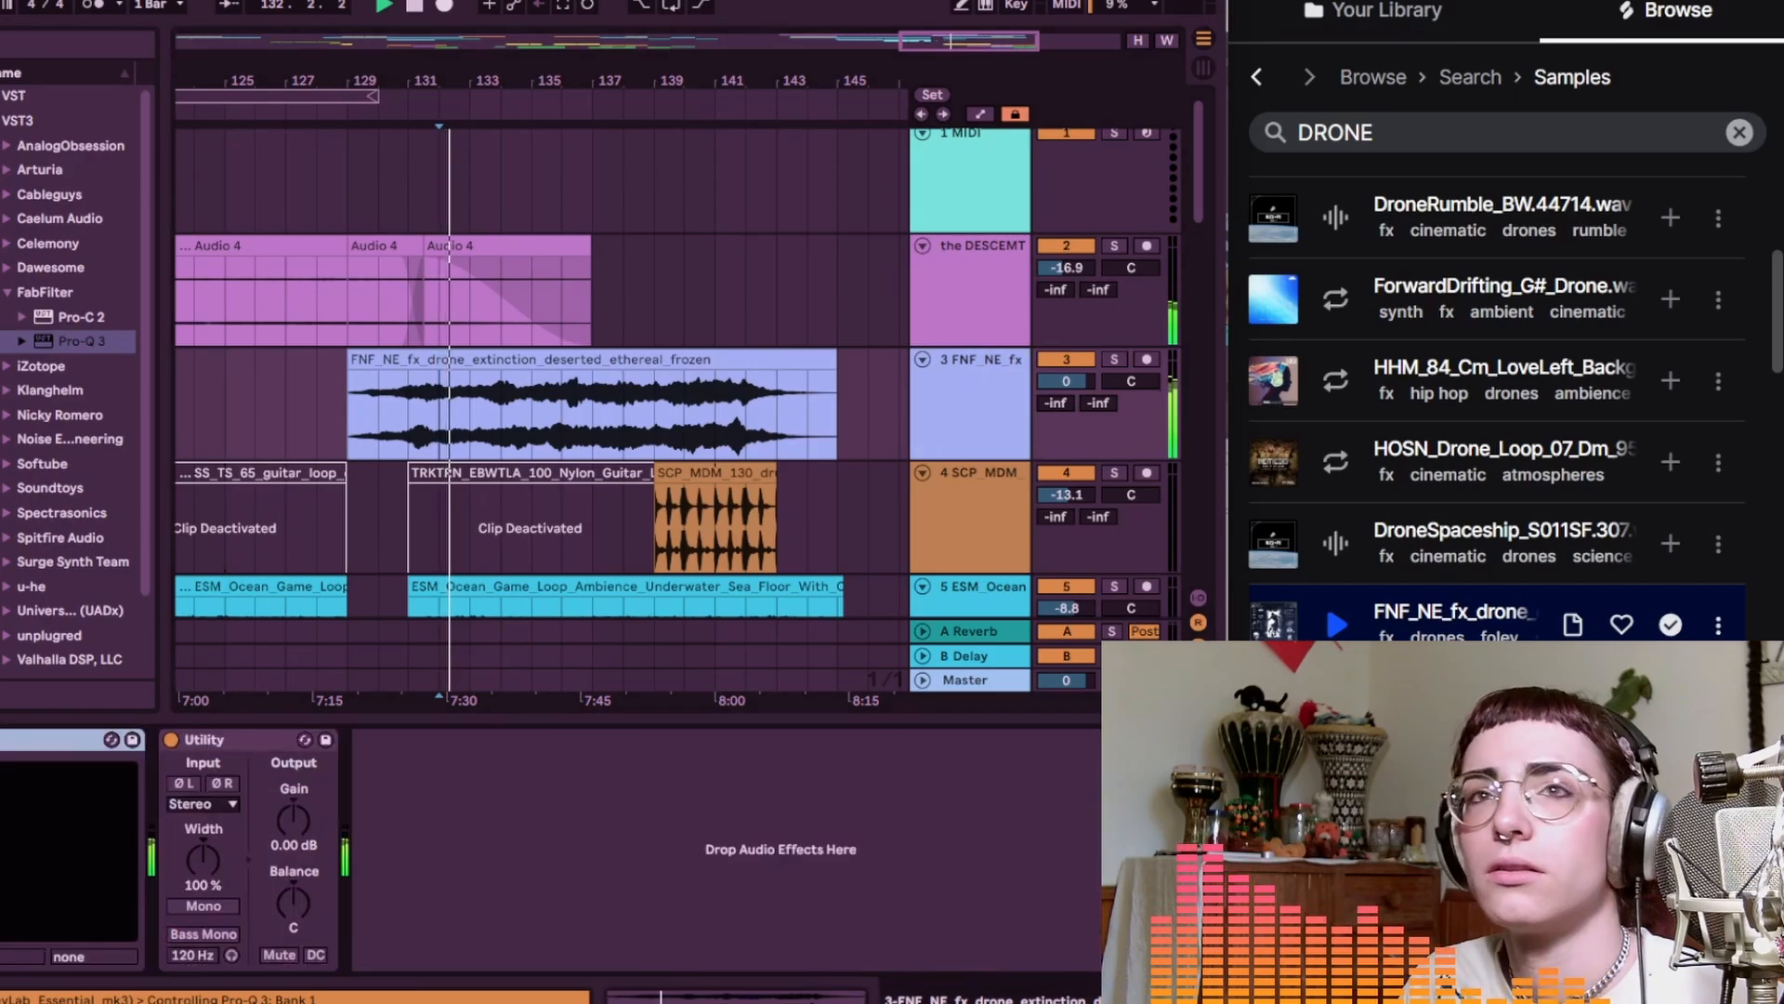
key(ctrl+f)
key(ctrl+alt+p)
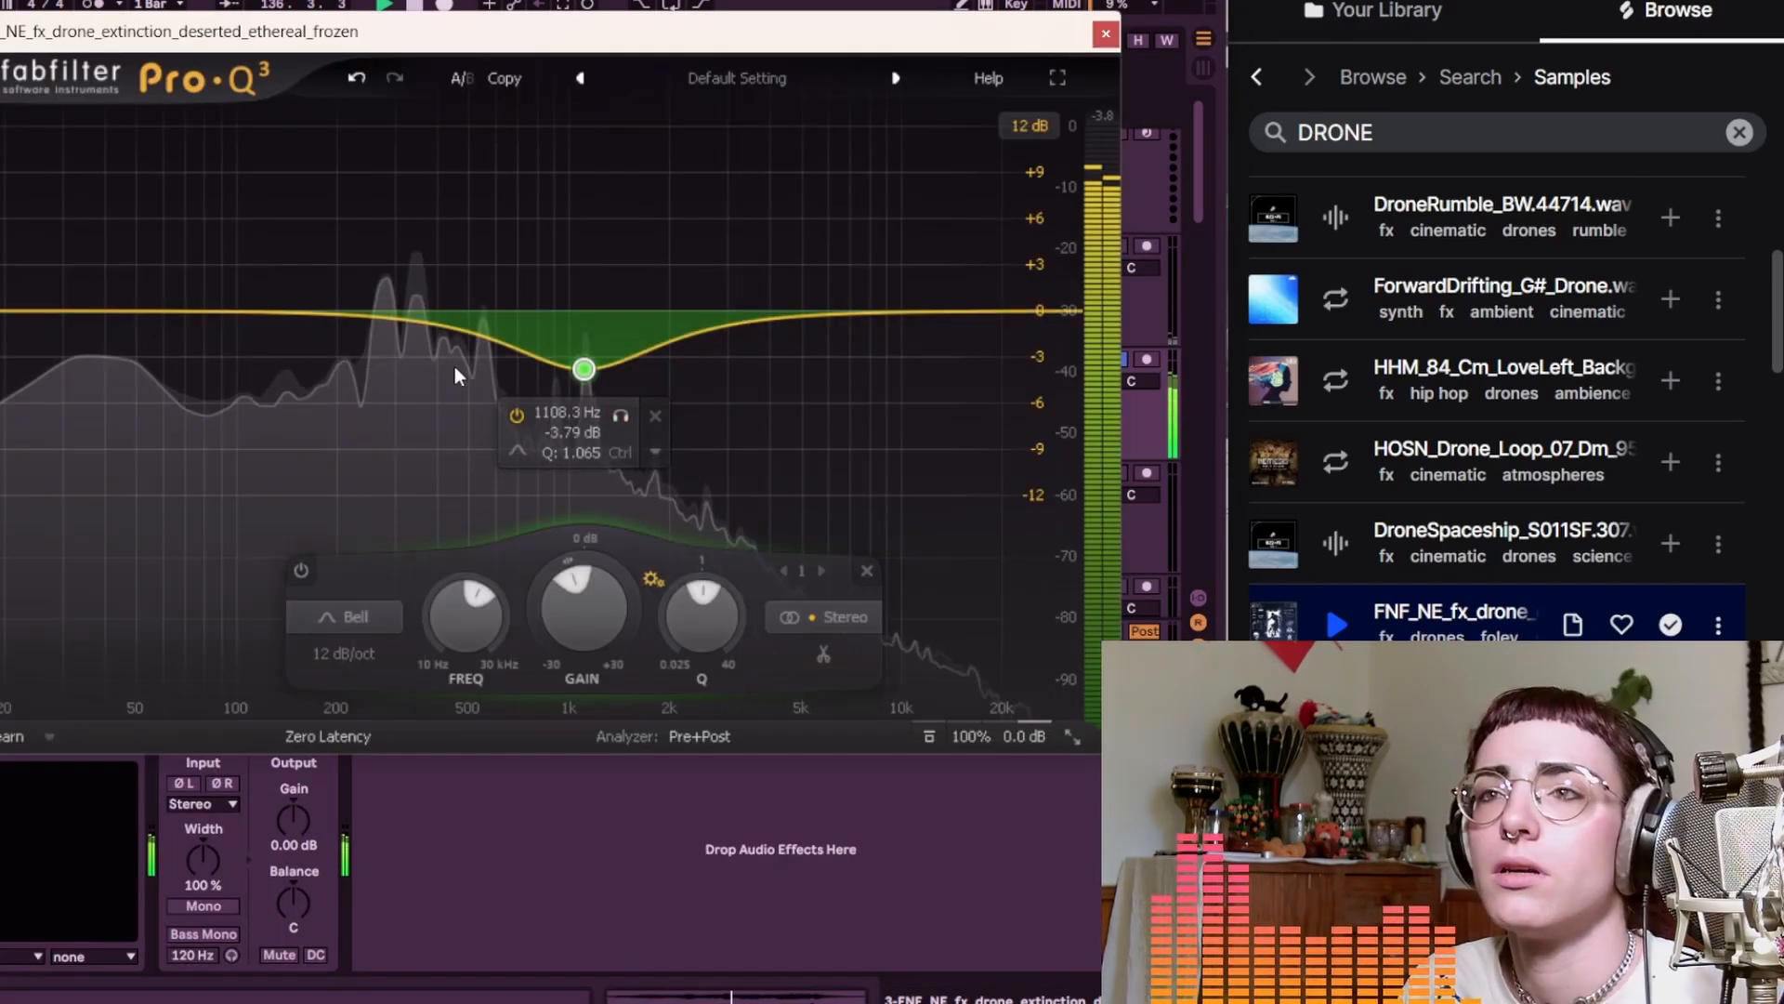
key(space)
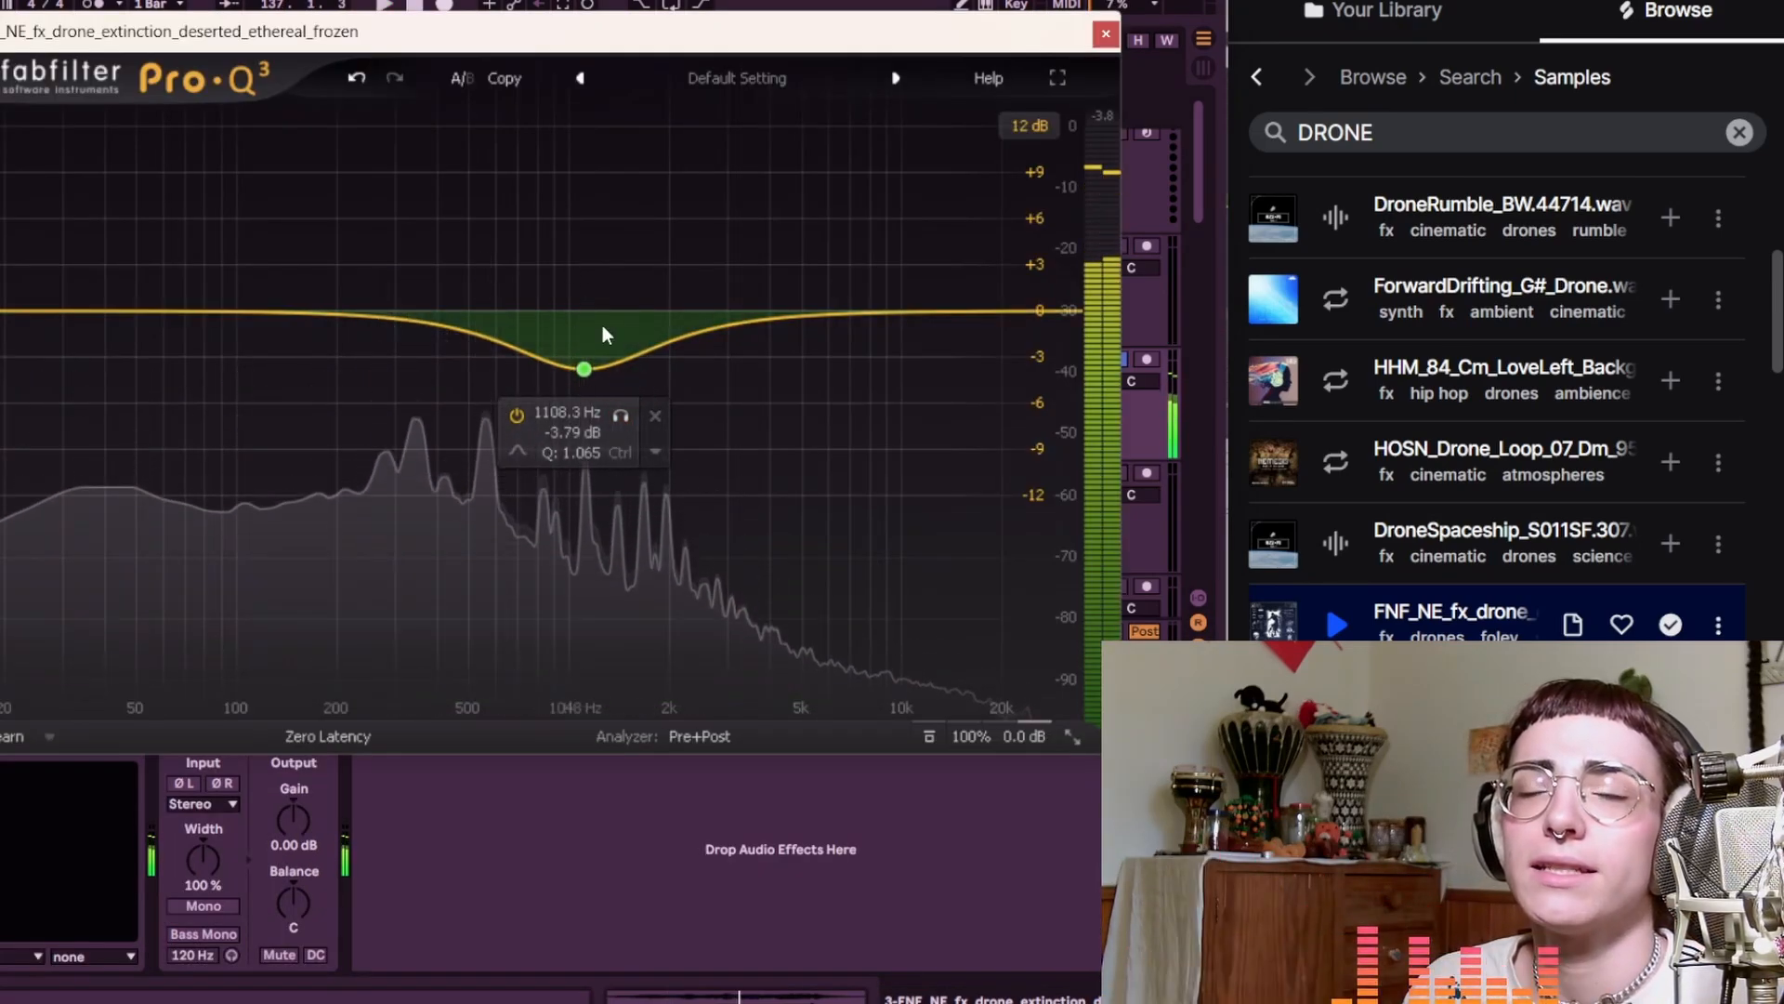
Add a Tilt Shelf band to the drone's Pro-Q 3 at about 220 Hz and -4.68 dB, and close the equalizer
key(ctrl+alt+p)
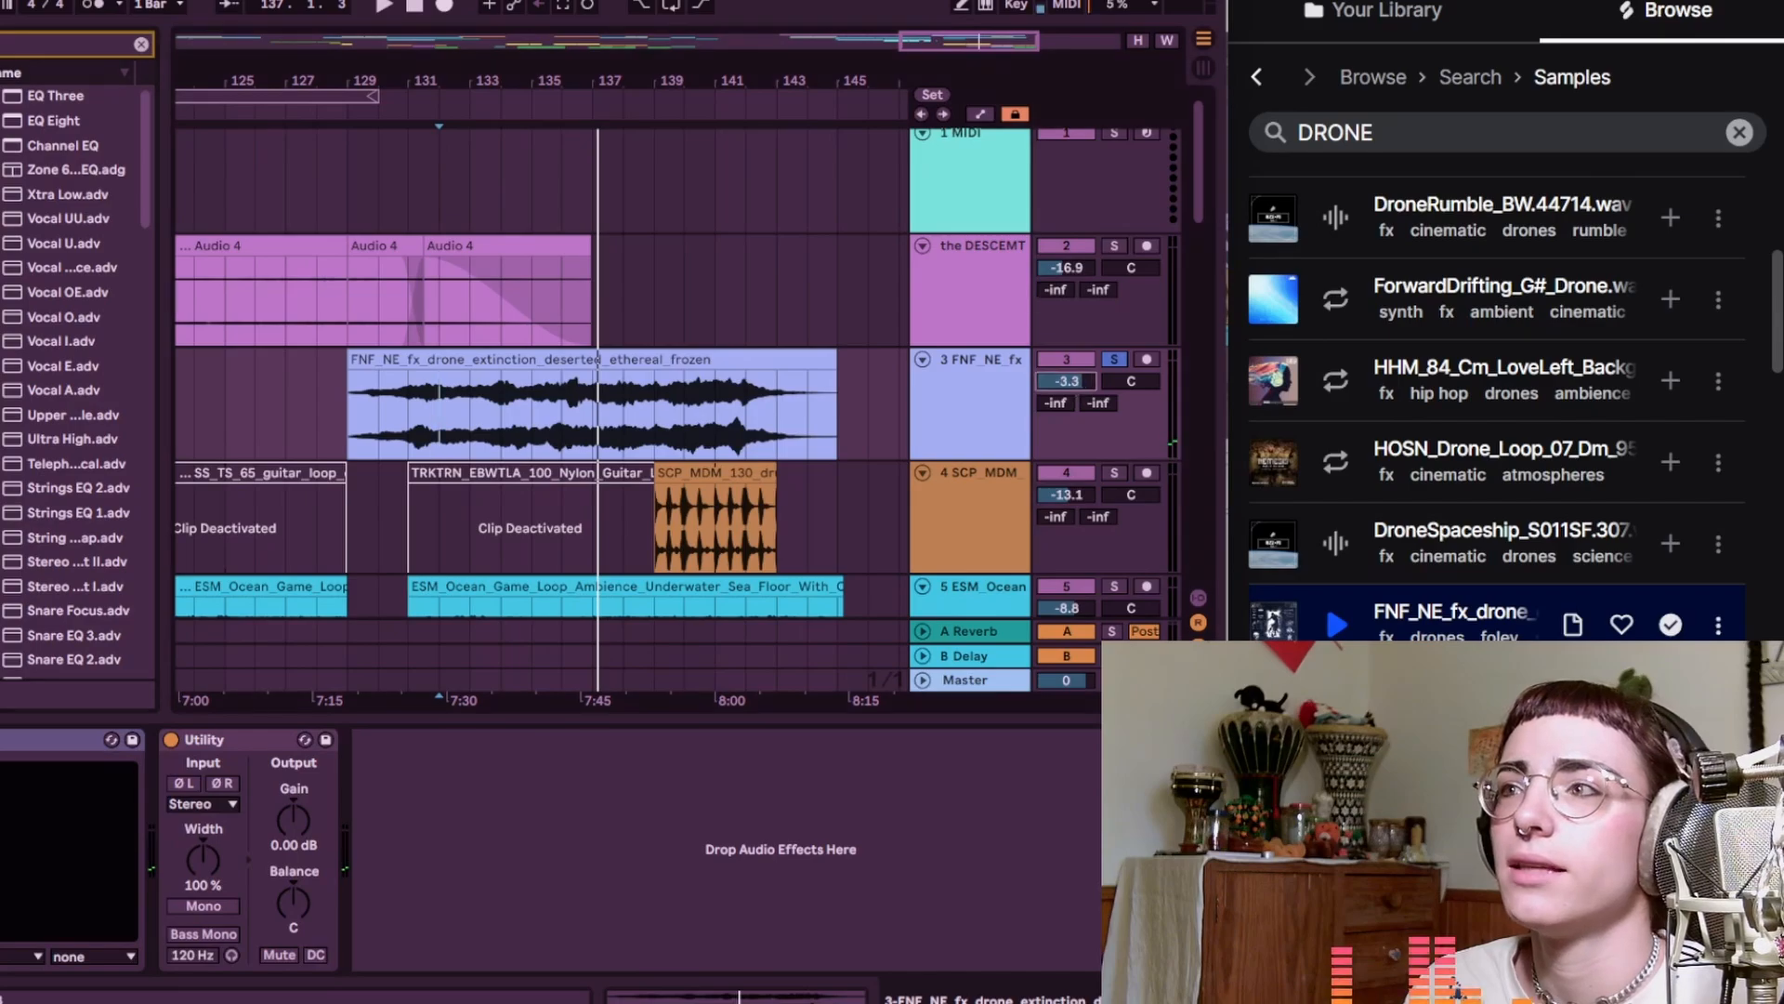
key(ctrl+alt+p)
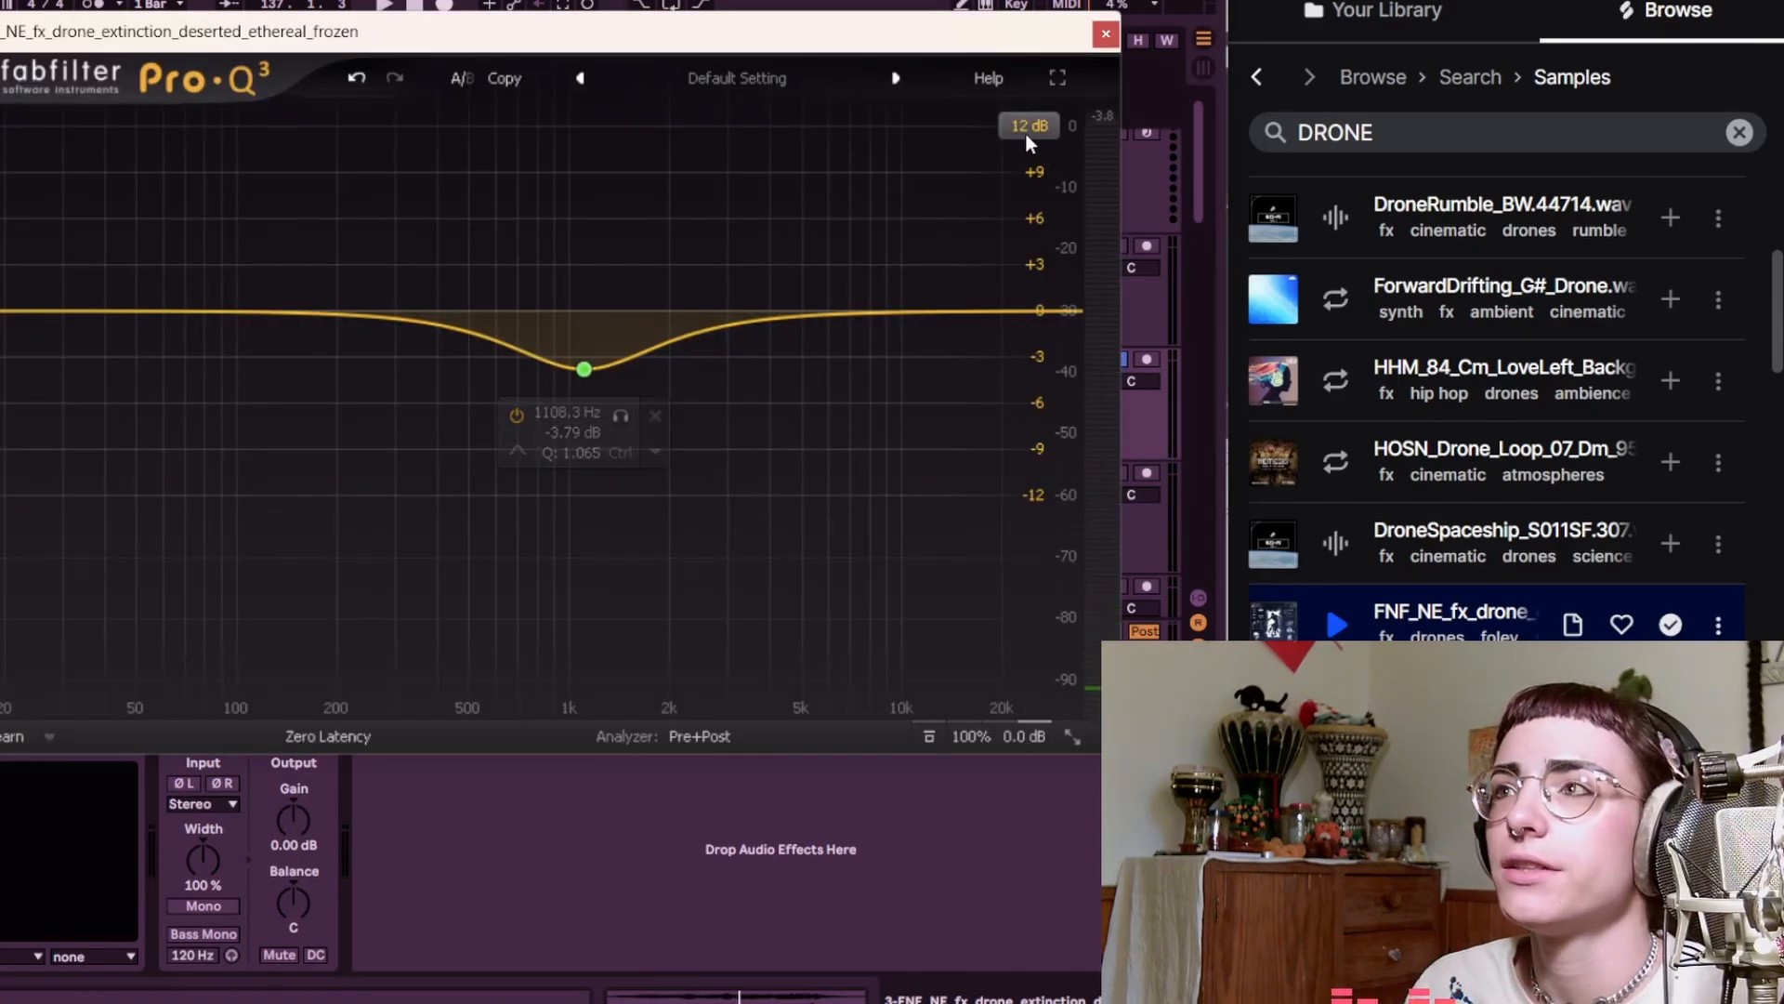
key(space)
click(350, 384)
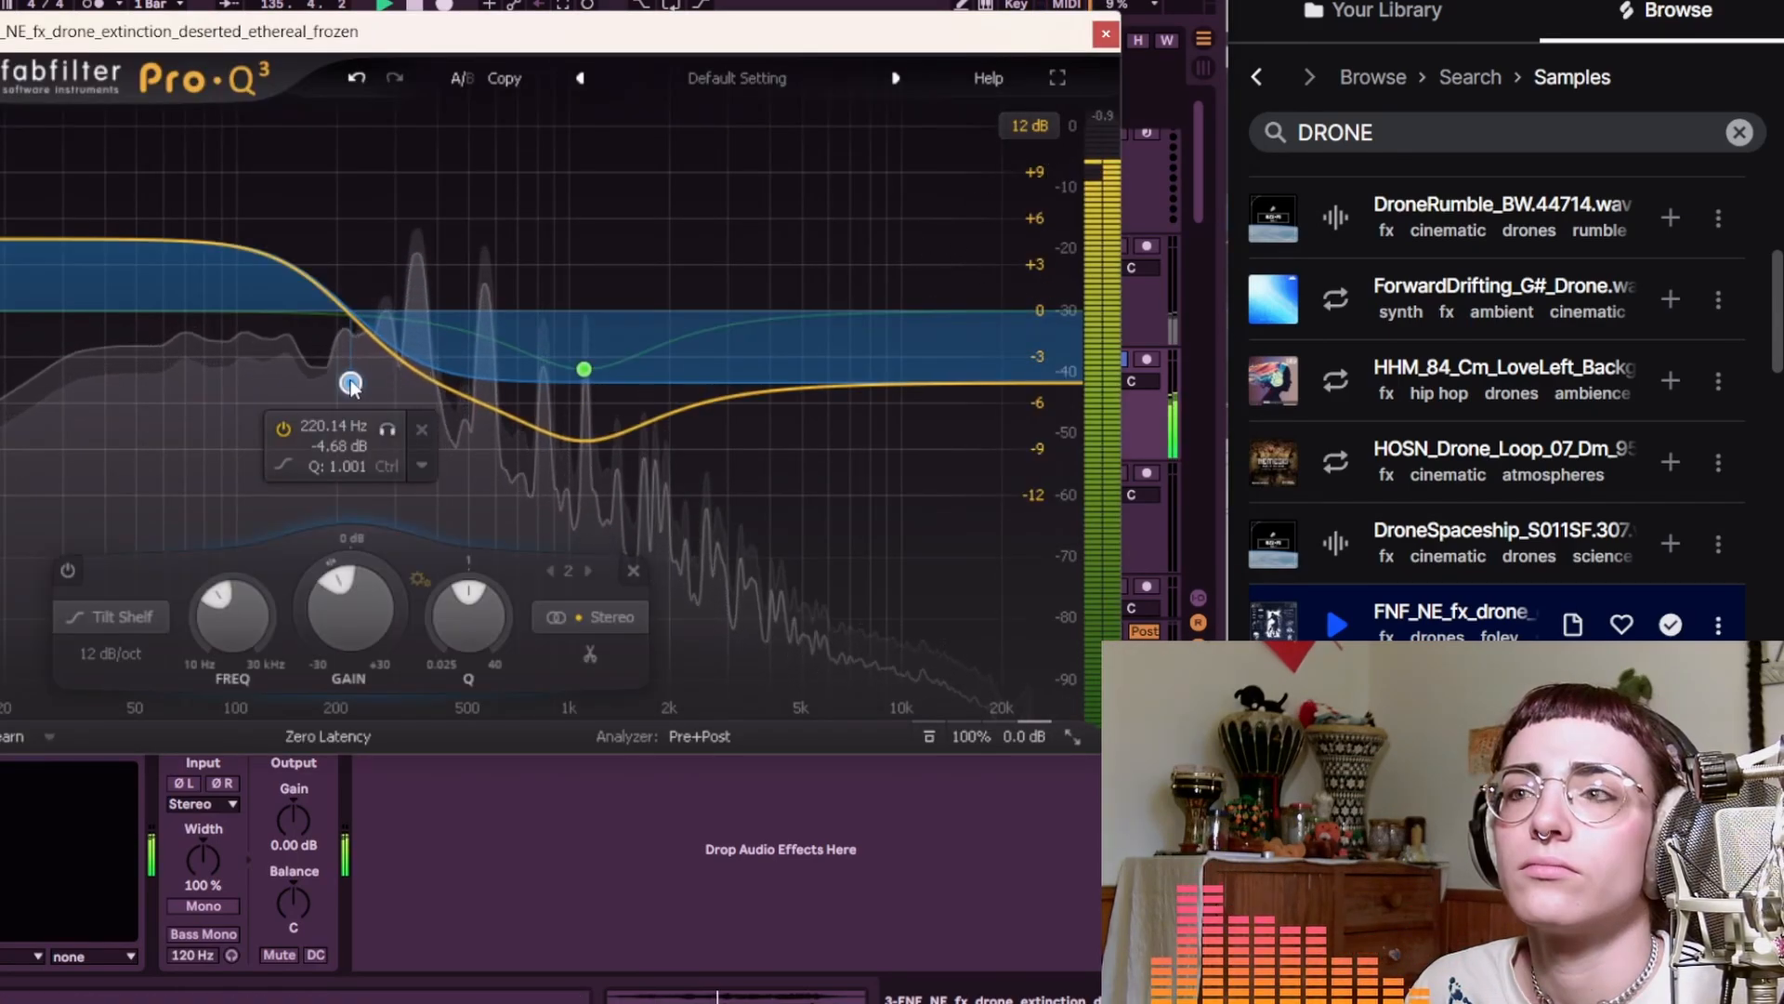
click(1107, 34)
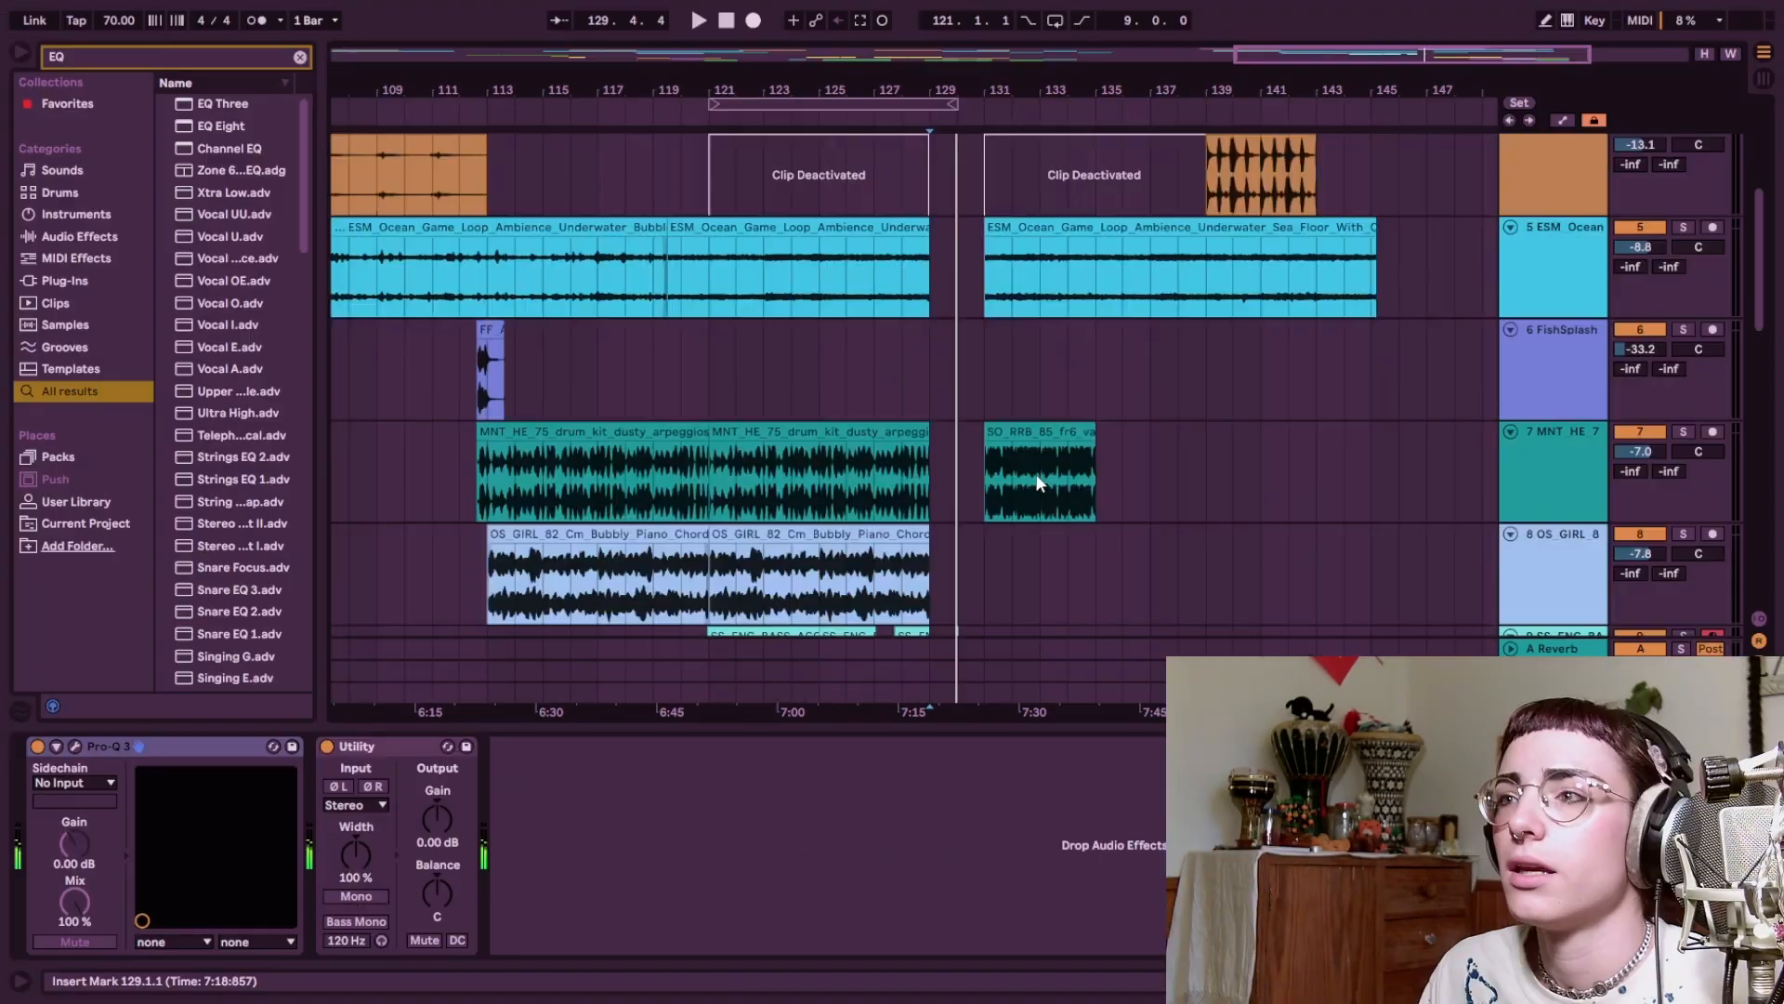
Move the drumr ack track from position 18 to directly below the ESM Ocean track
scroll(1015, 489, down, 10)
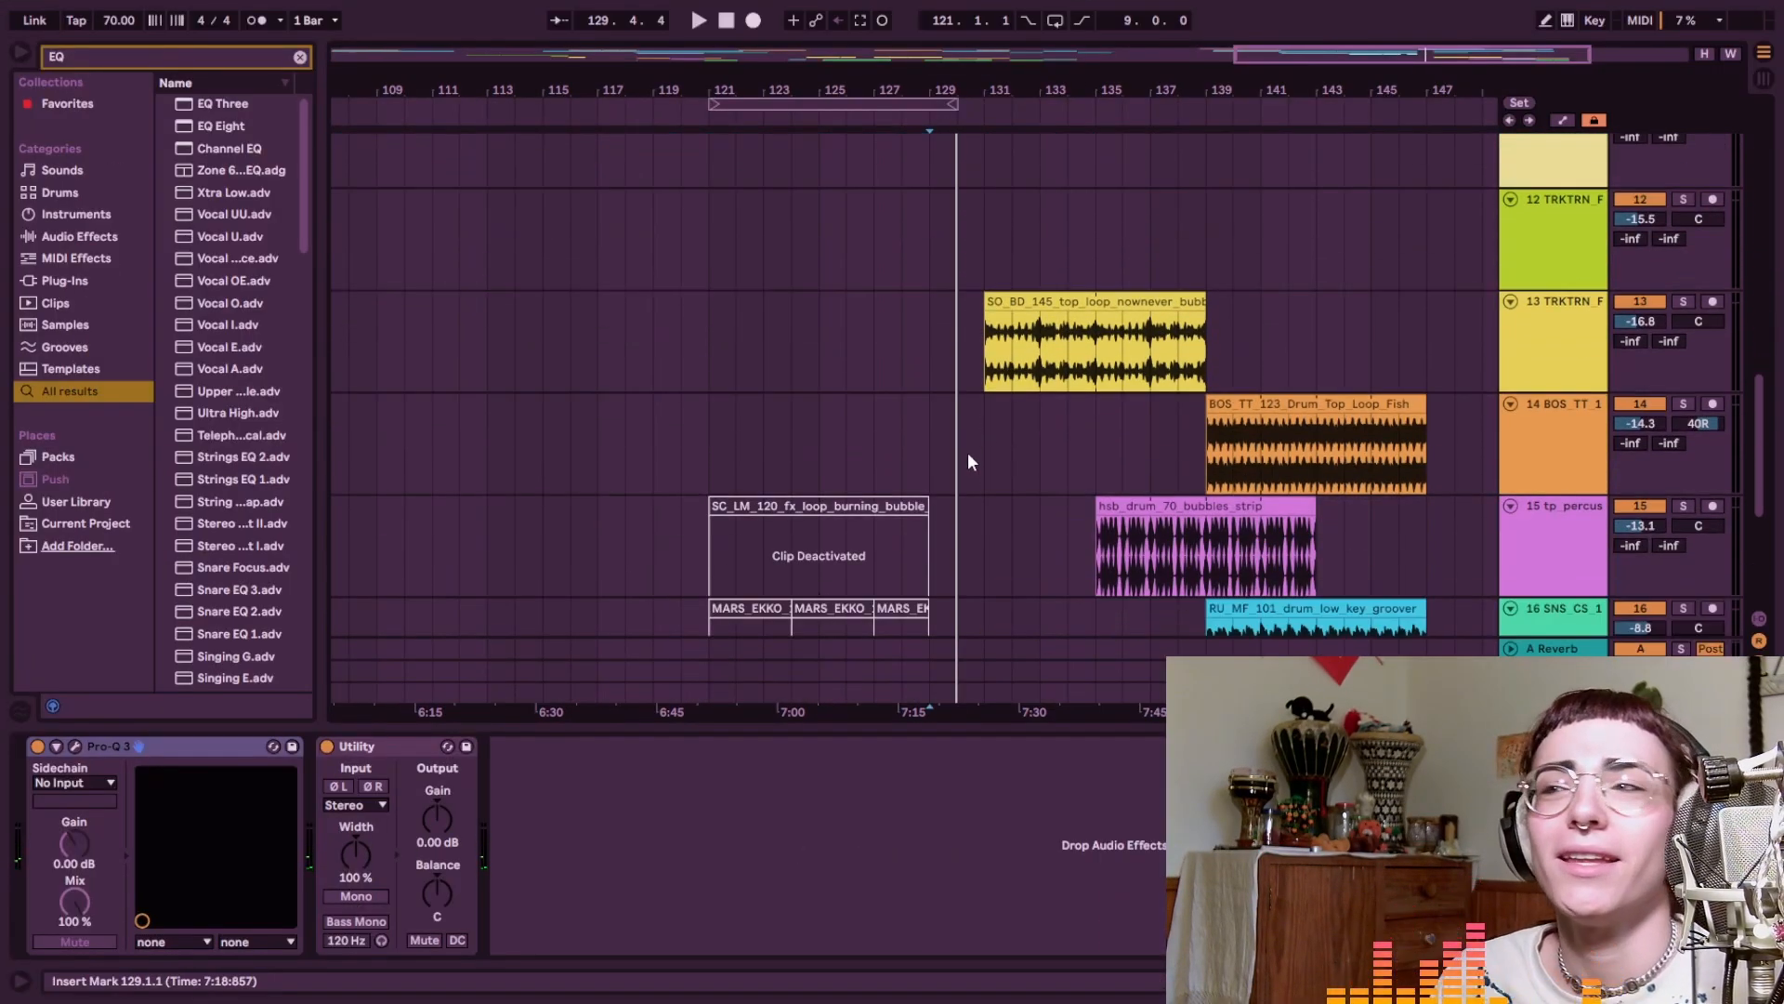
scroll(970, 452, down, 5)
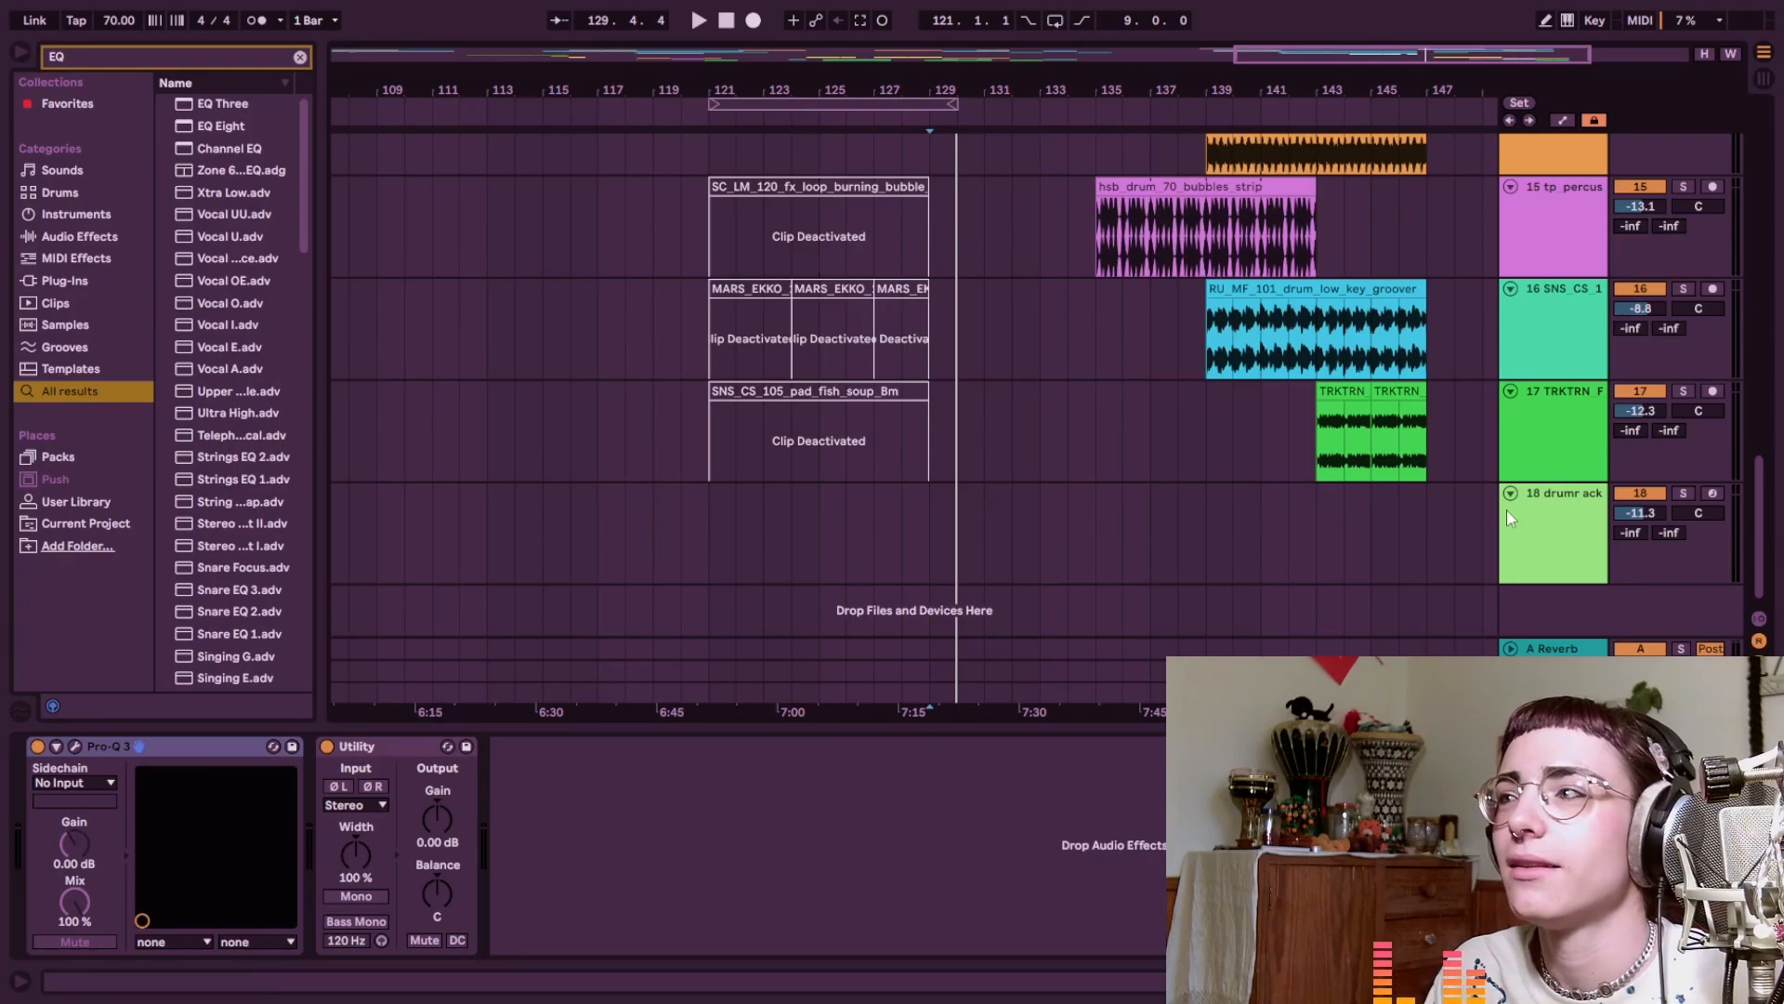
click(1510, 519)
scroll(1533, 134, up, 5)
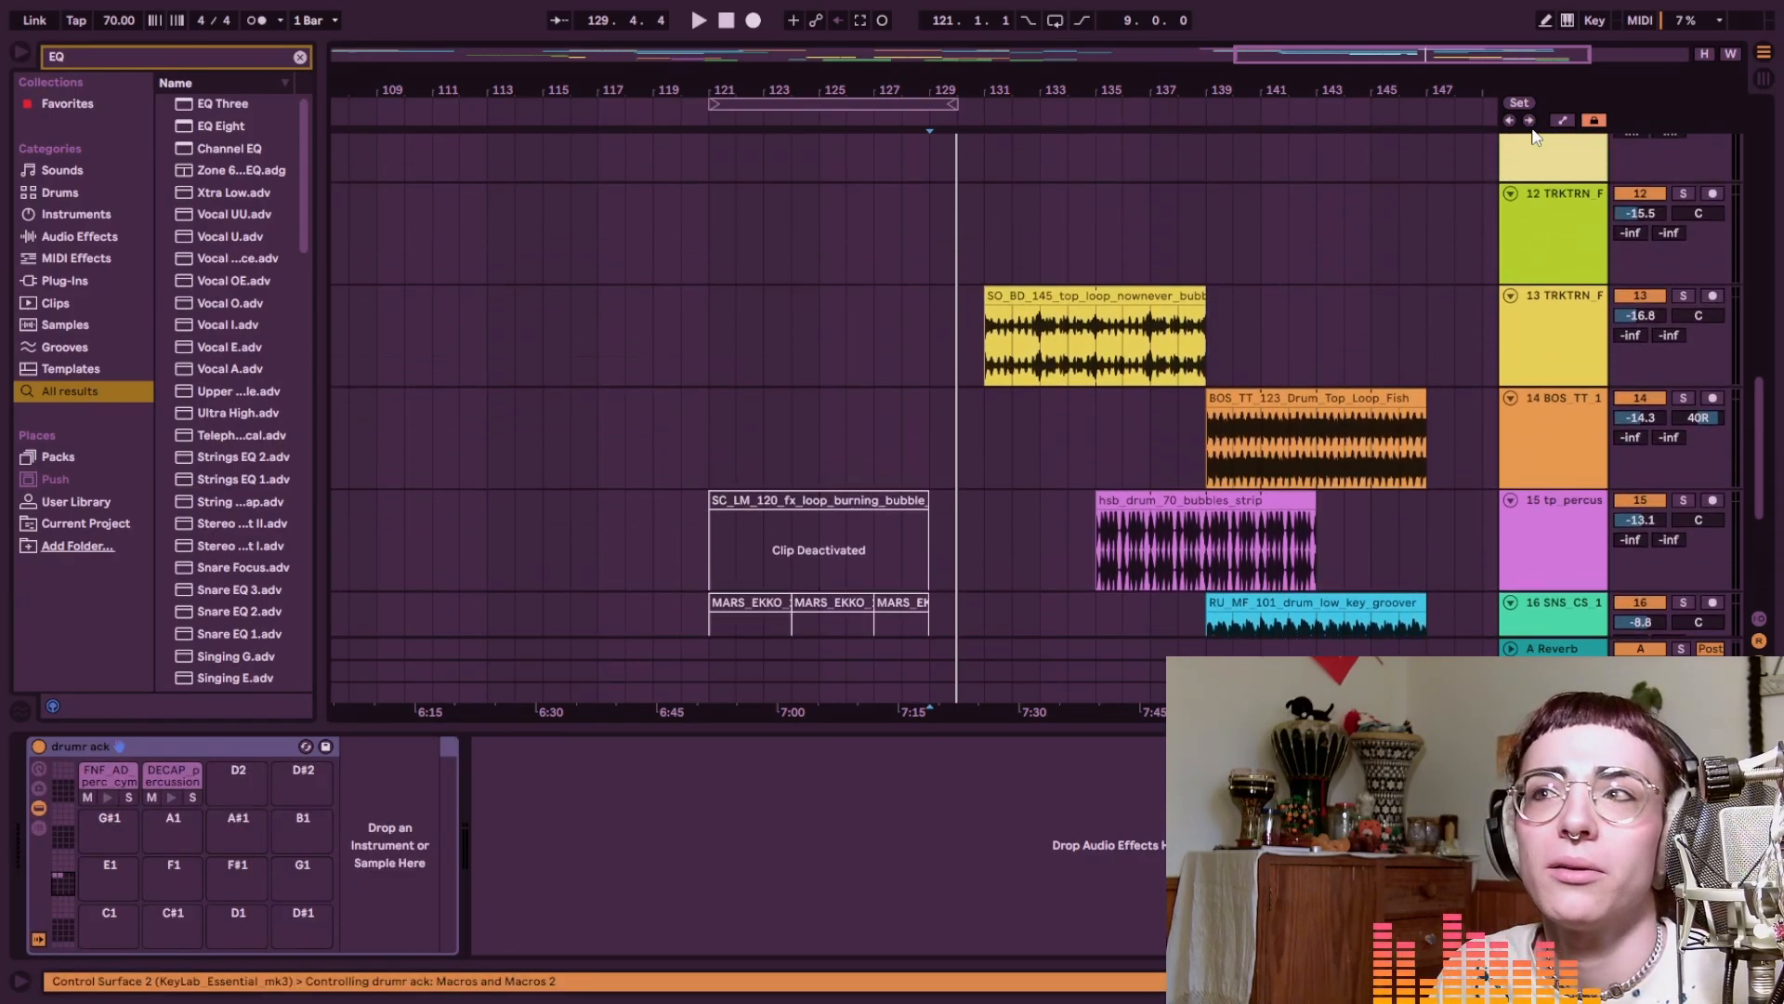
scroll(1533, 134, up, 6)
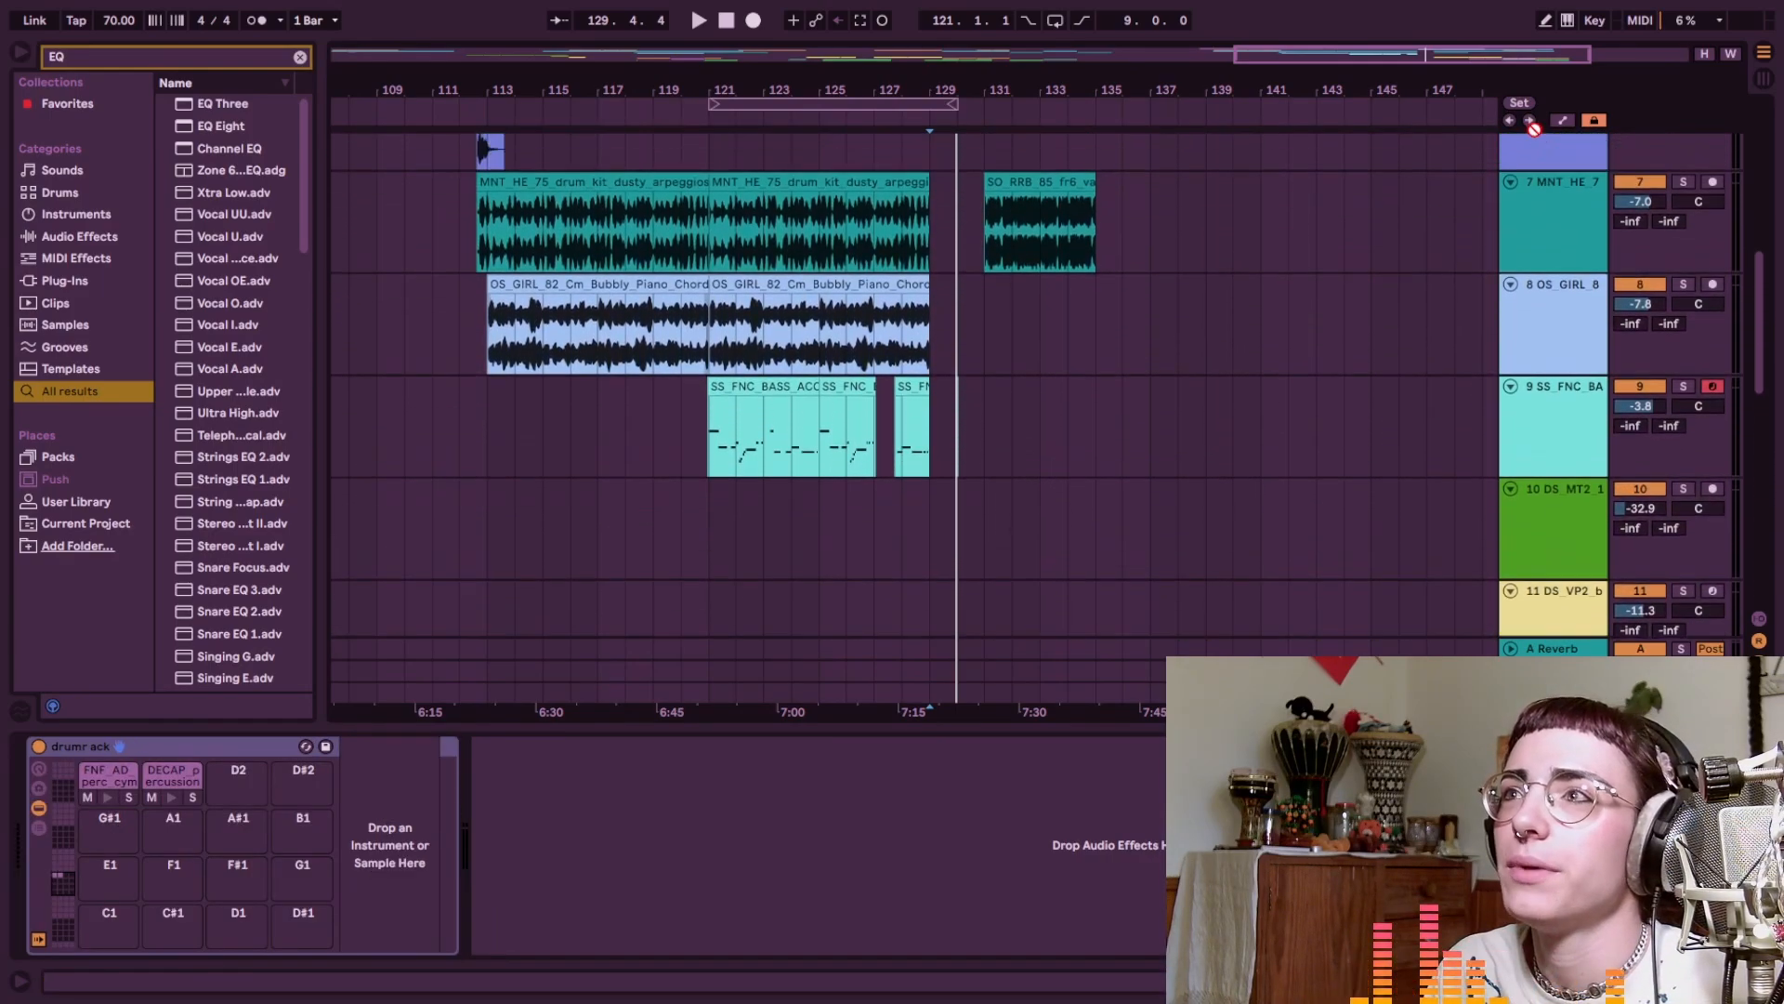
scroll(1533, 127, up, 4)
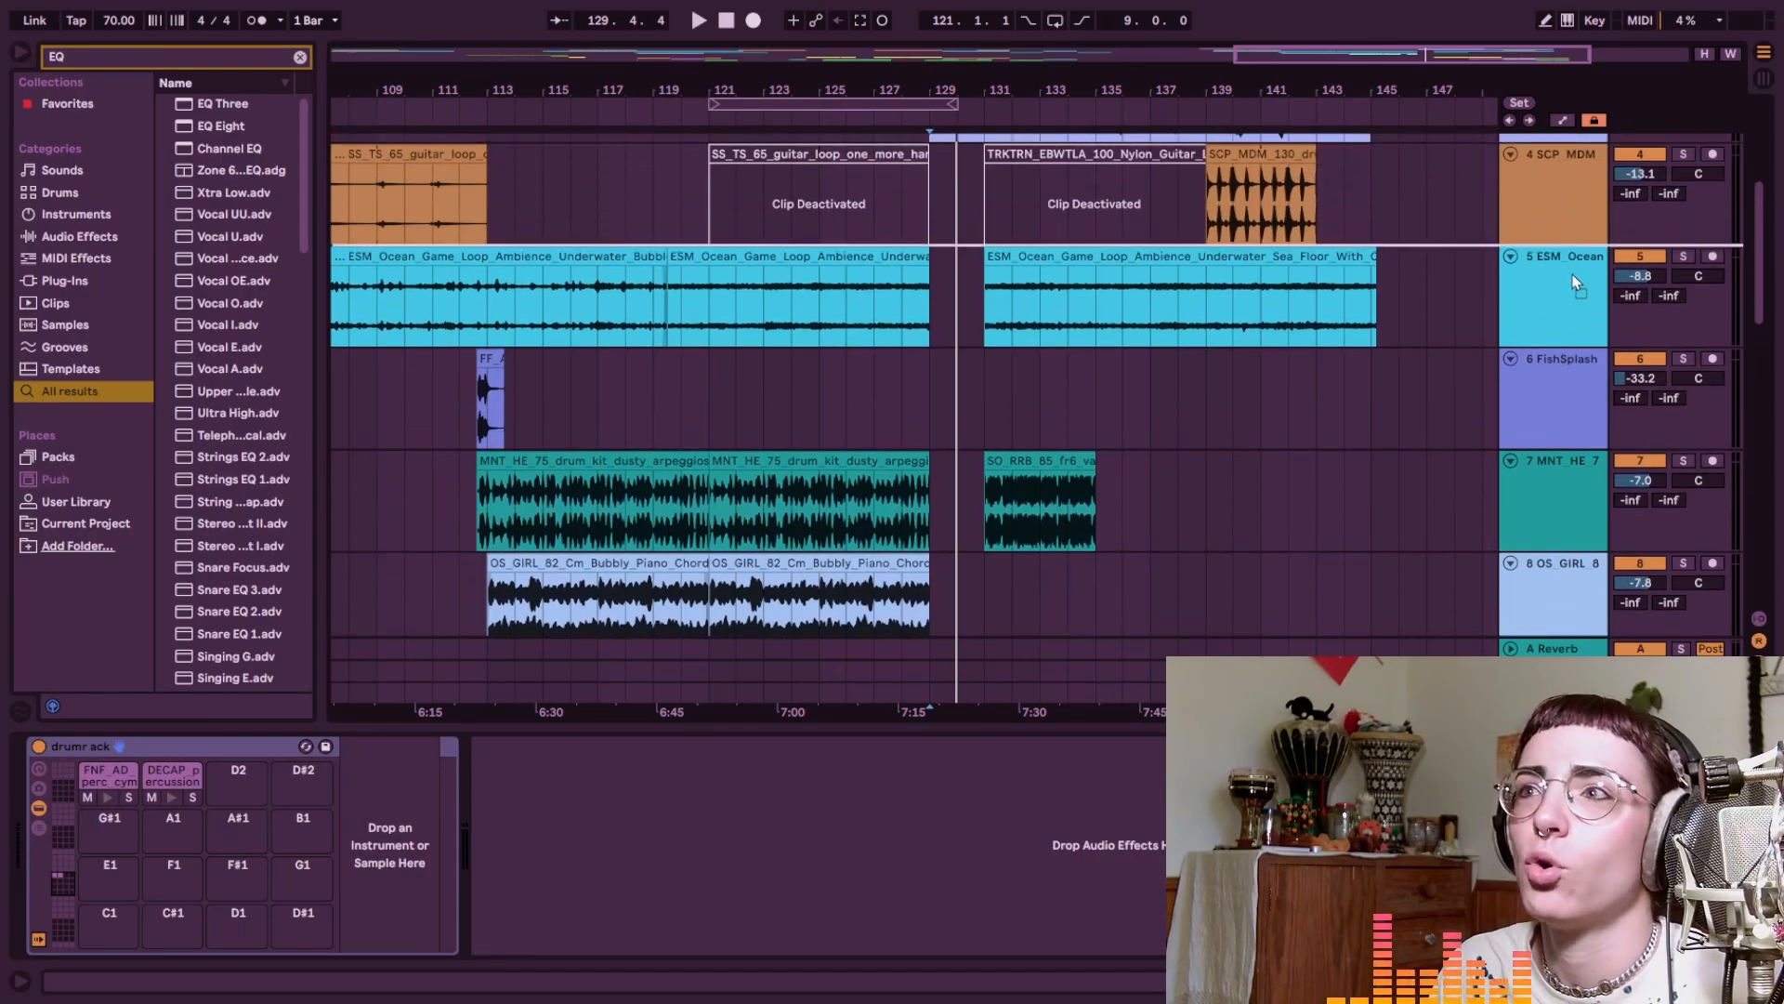
click(983, 309)
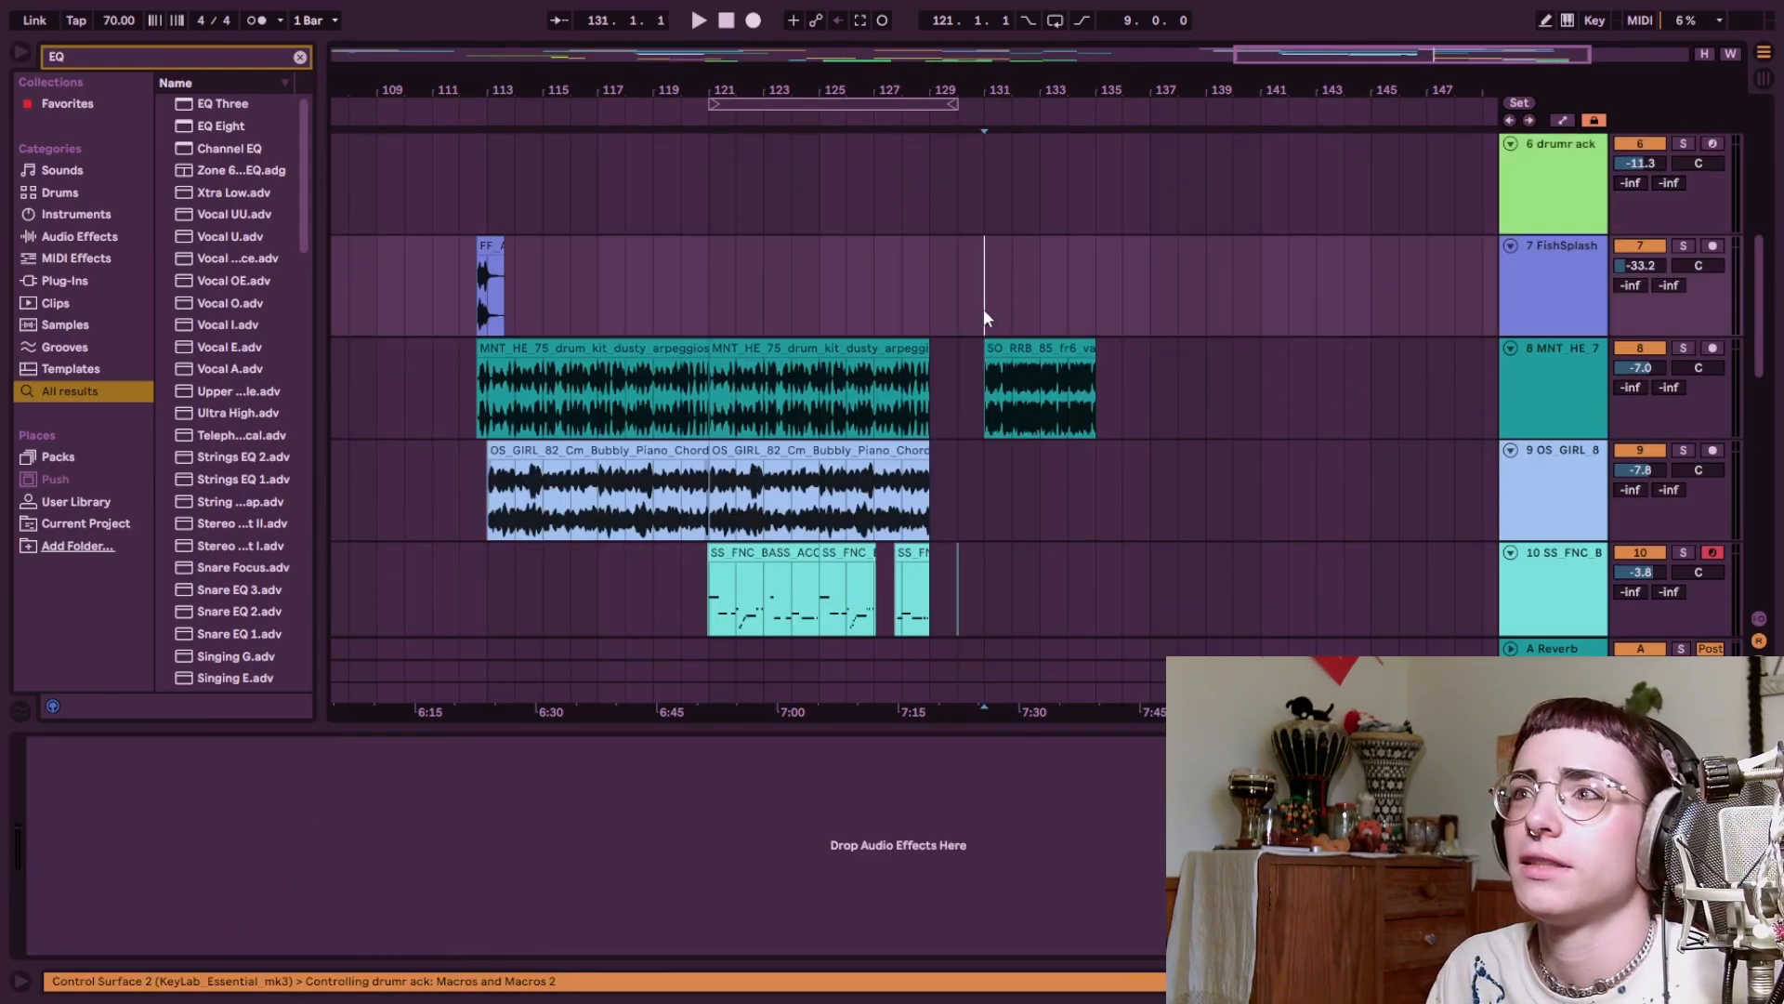
Create an empty one-bar MIDI clip on the drumr ack track from bar 130 to bar 131
scroll(985, 309, up, 4)
click(1022, 550)
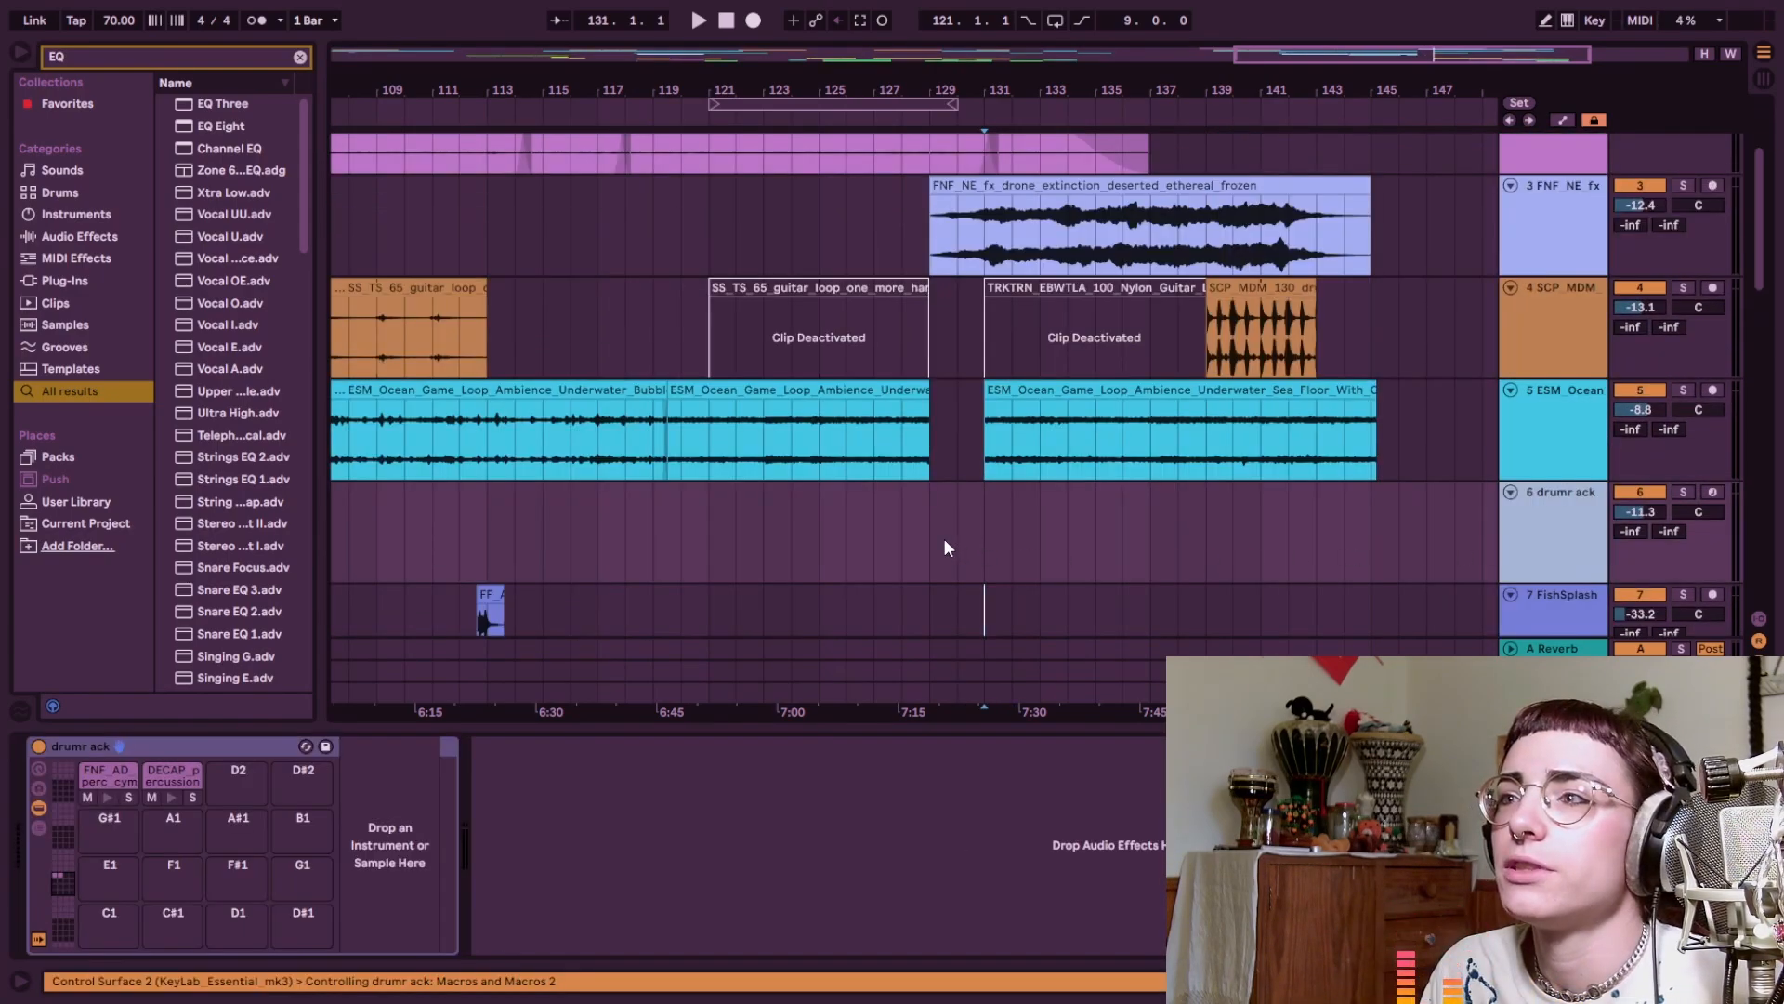
drag(958, 546, 981, 543)
key(ctrl+shift+m)
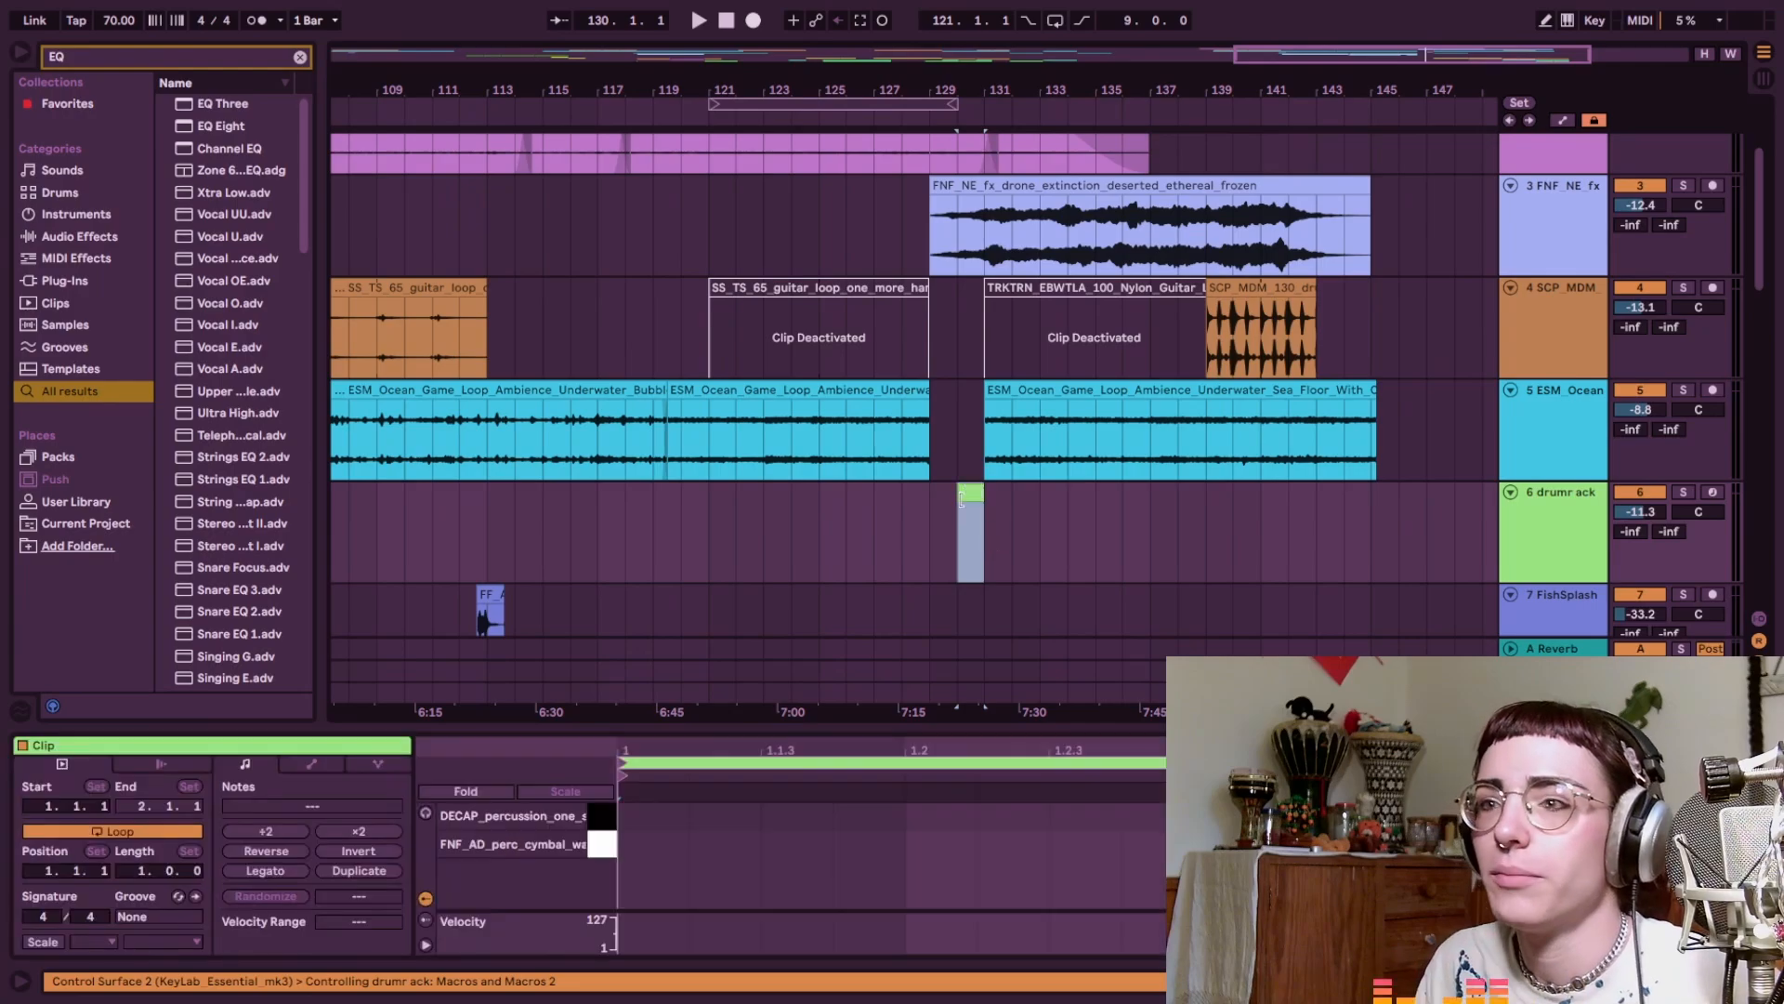
Audition the FNF_AD cymbal and DECAP percussion pads of the drum rack and select the DECAP pad
click(1538, 539)
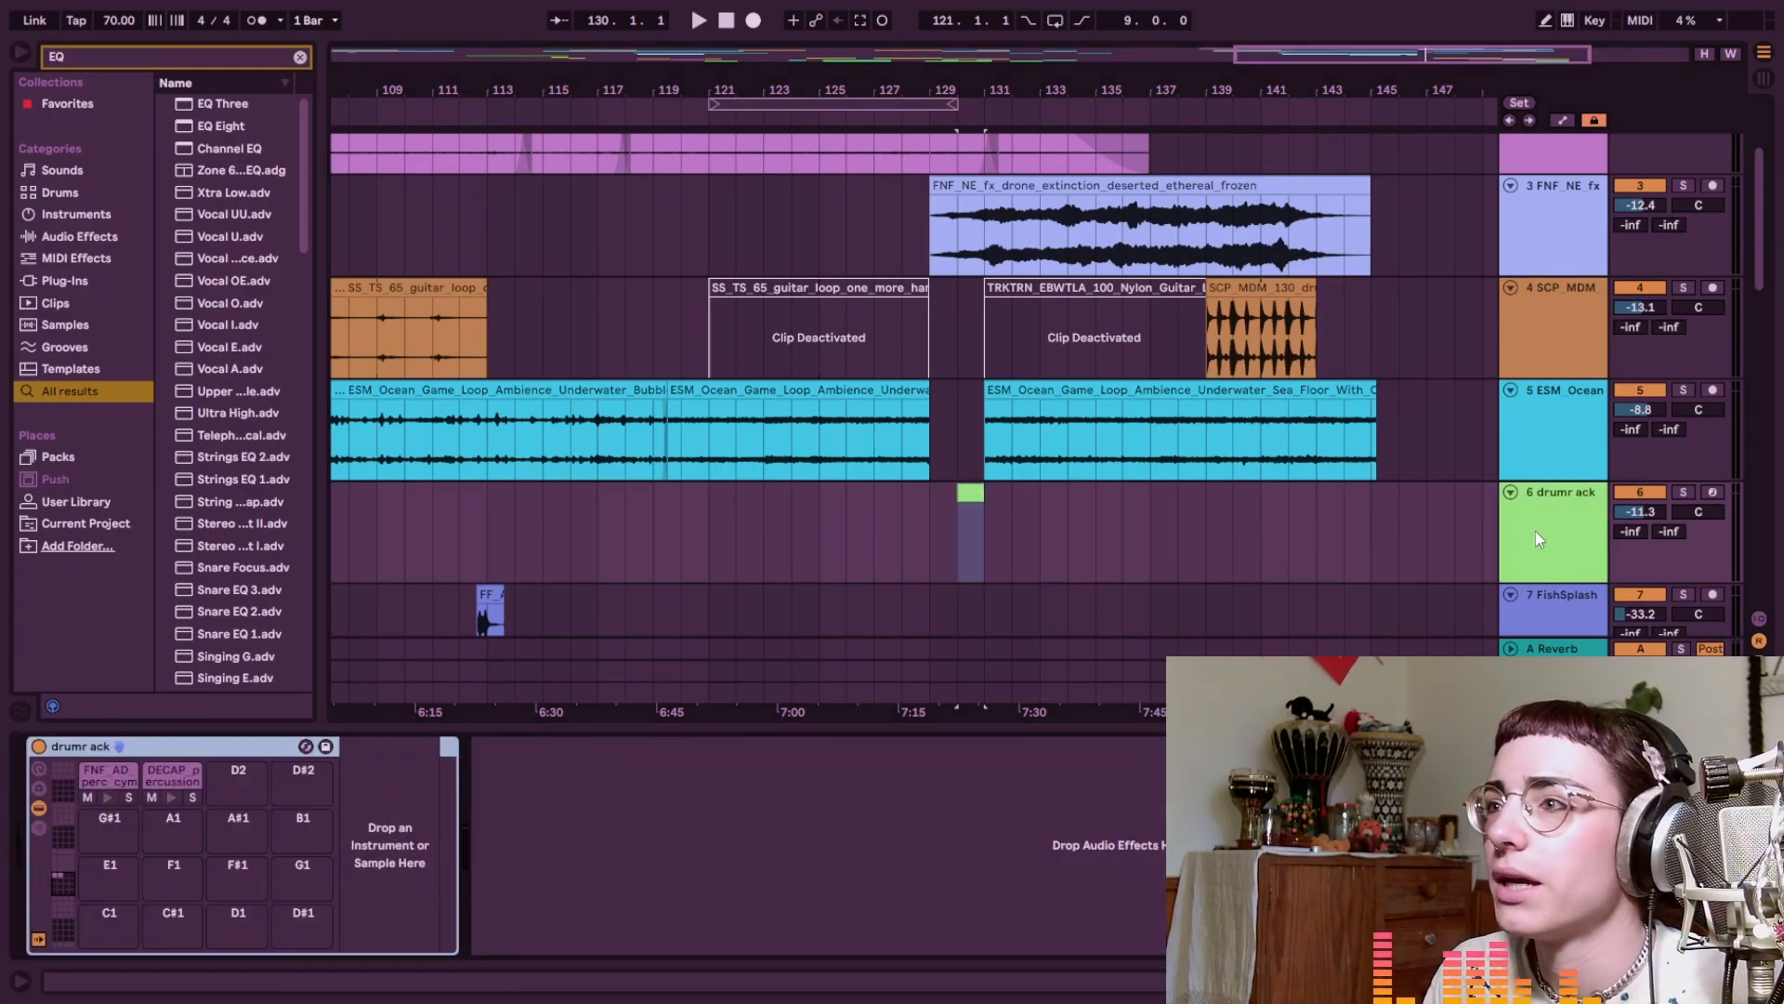
click(171, 799)
click(108, 797)
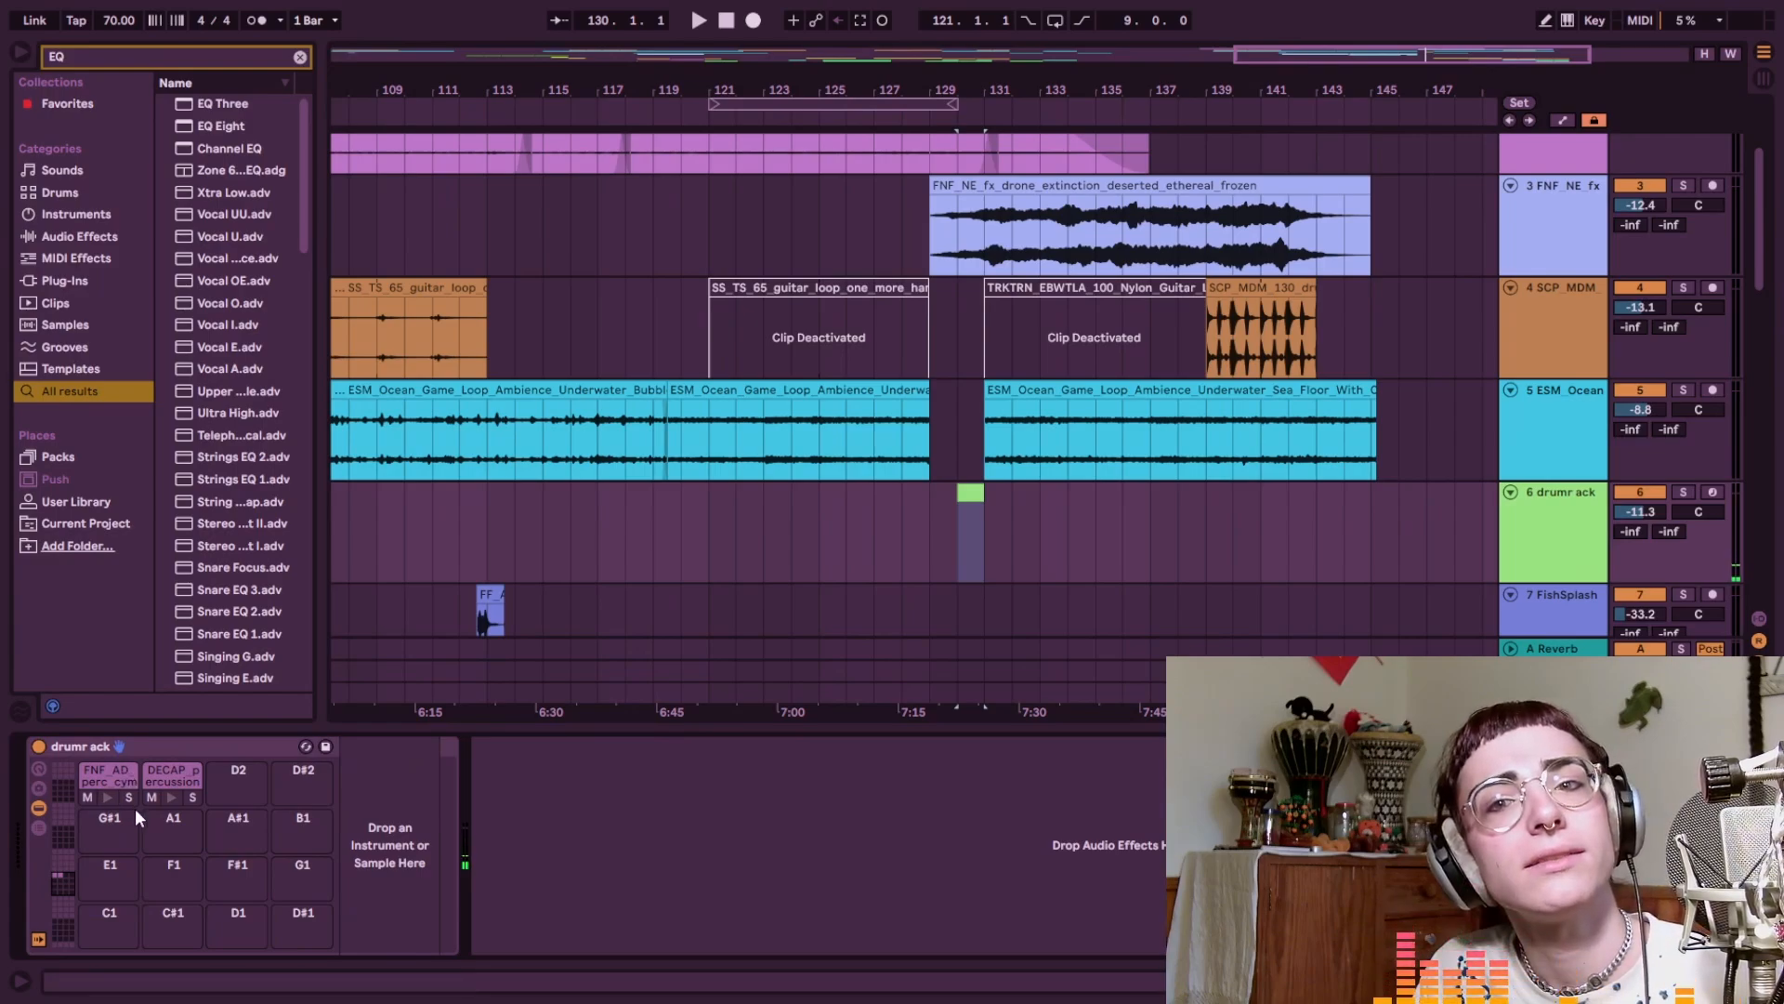
click(170, 798)
click(175, 772)
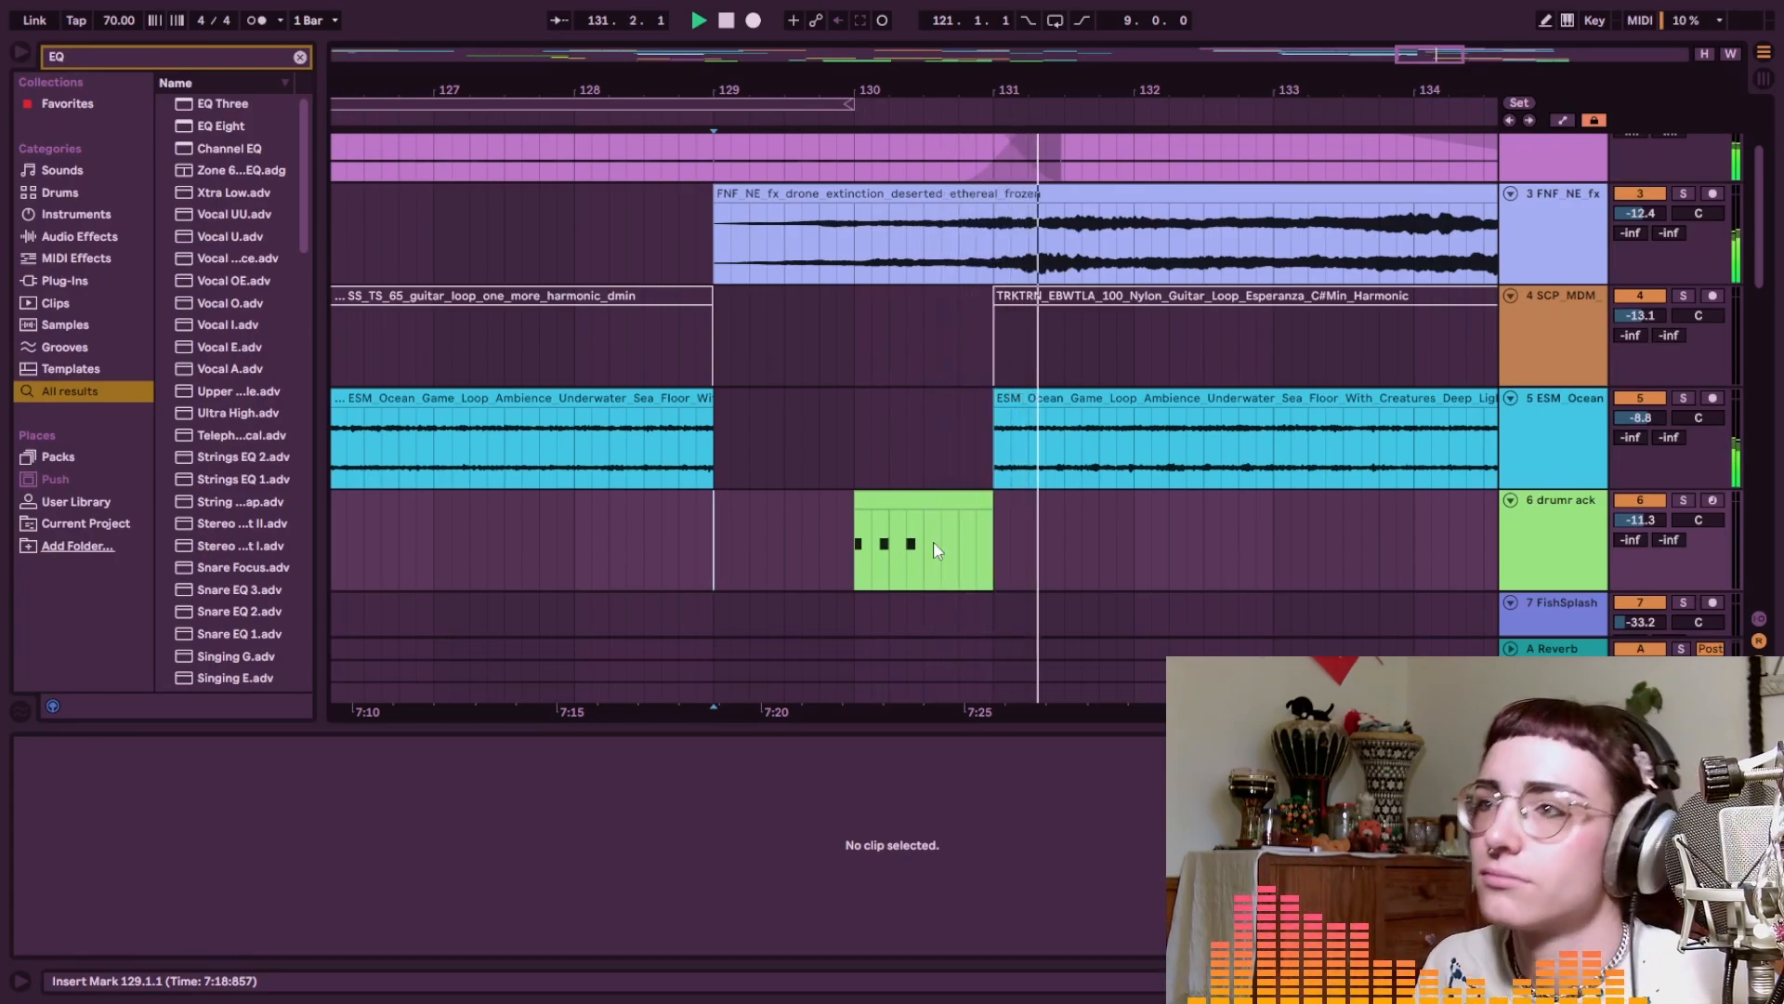
Edit the drumr ack clip at bar 130 so the DECAP percussion plays on beats 2, 3 and 4, and play it back
click(936, 550)
click(1078, 864)
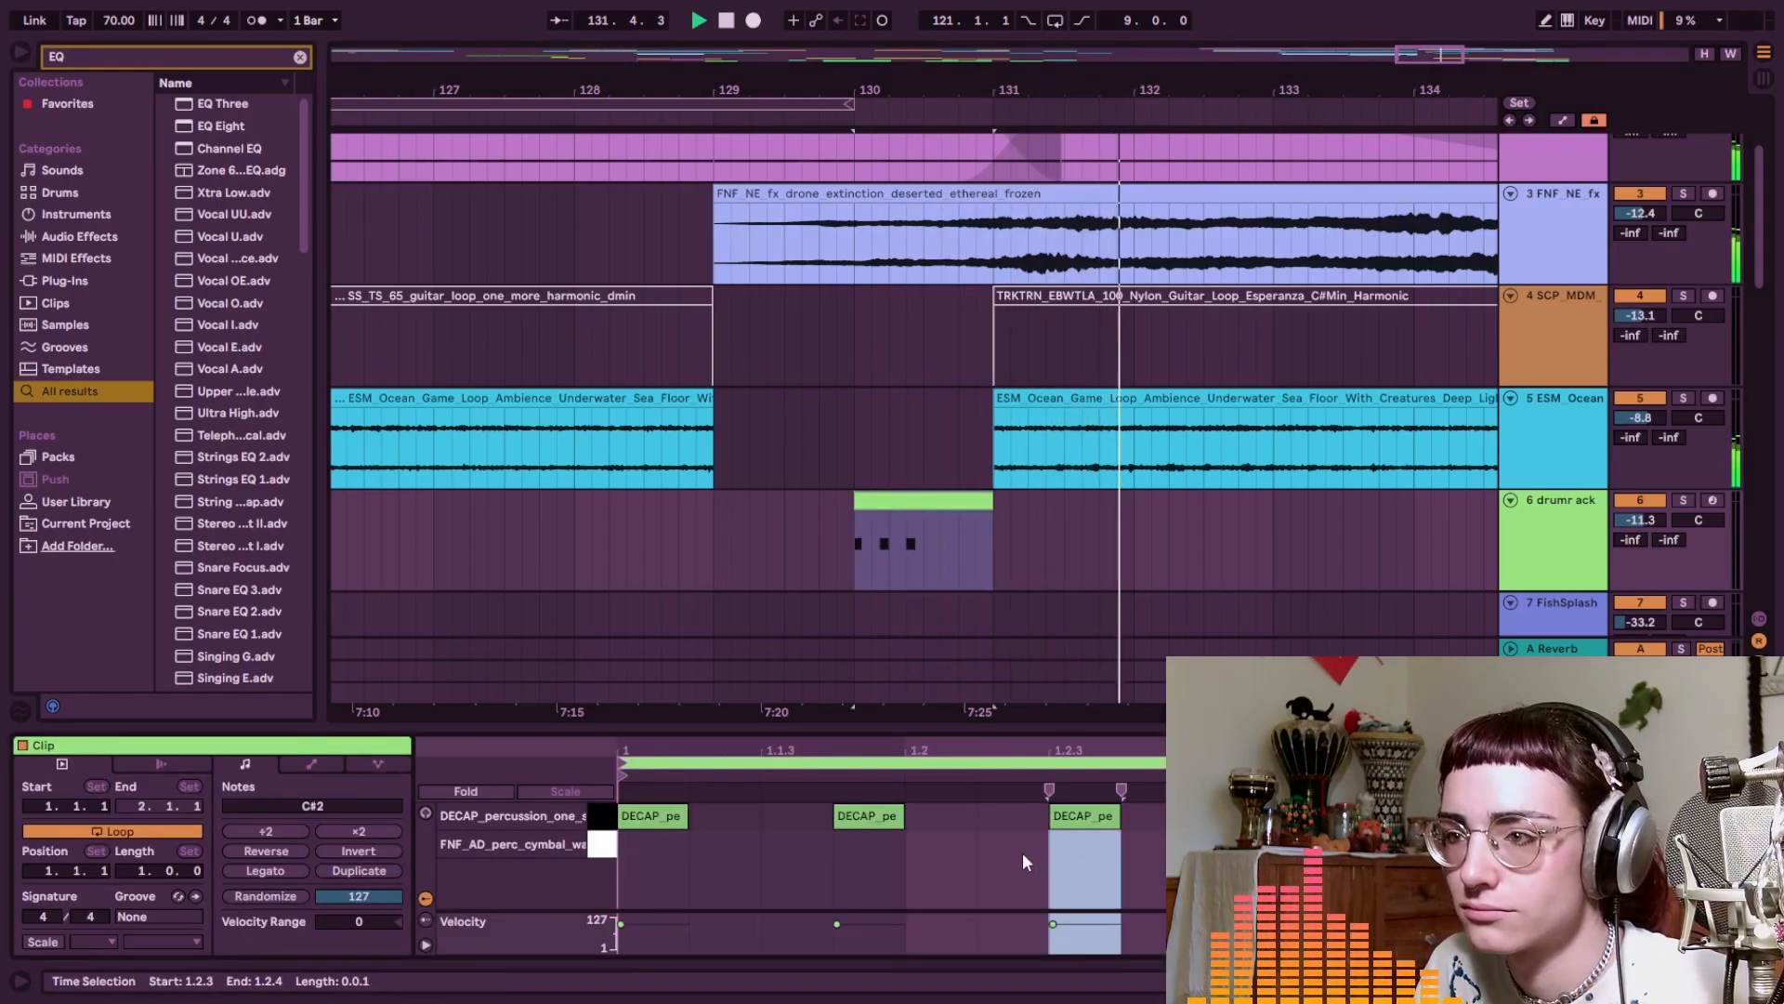
double_click(933, 812)
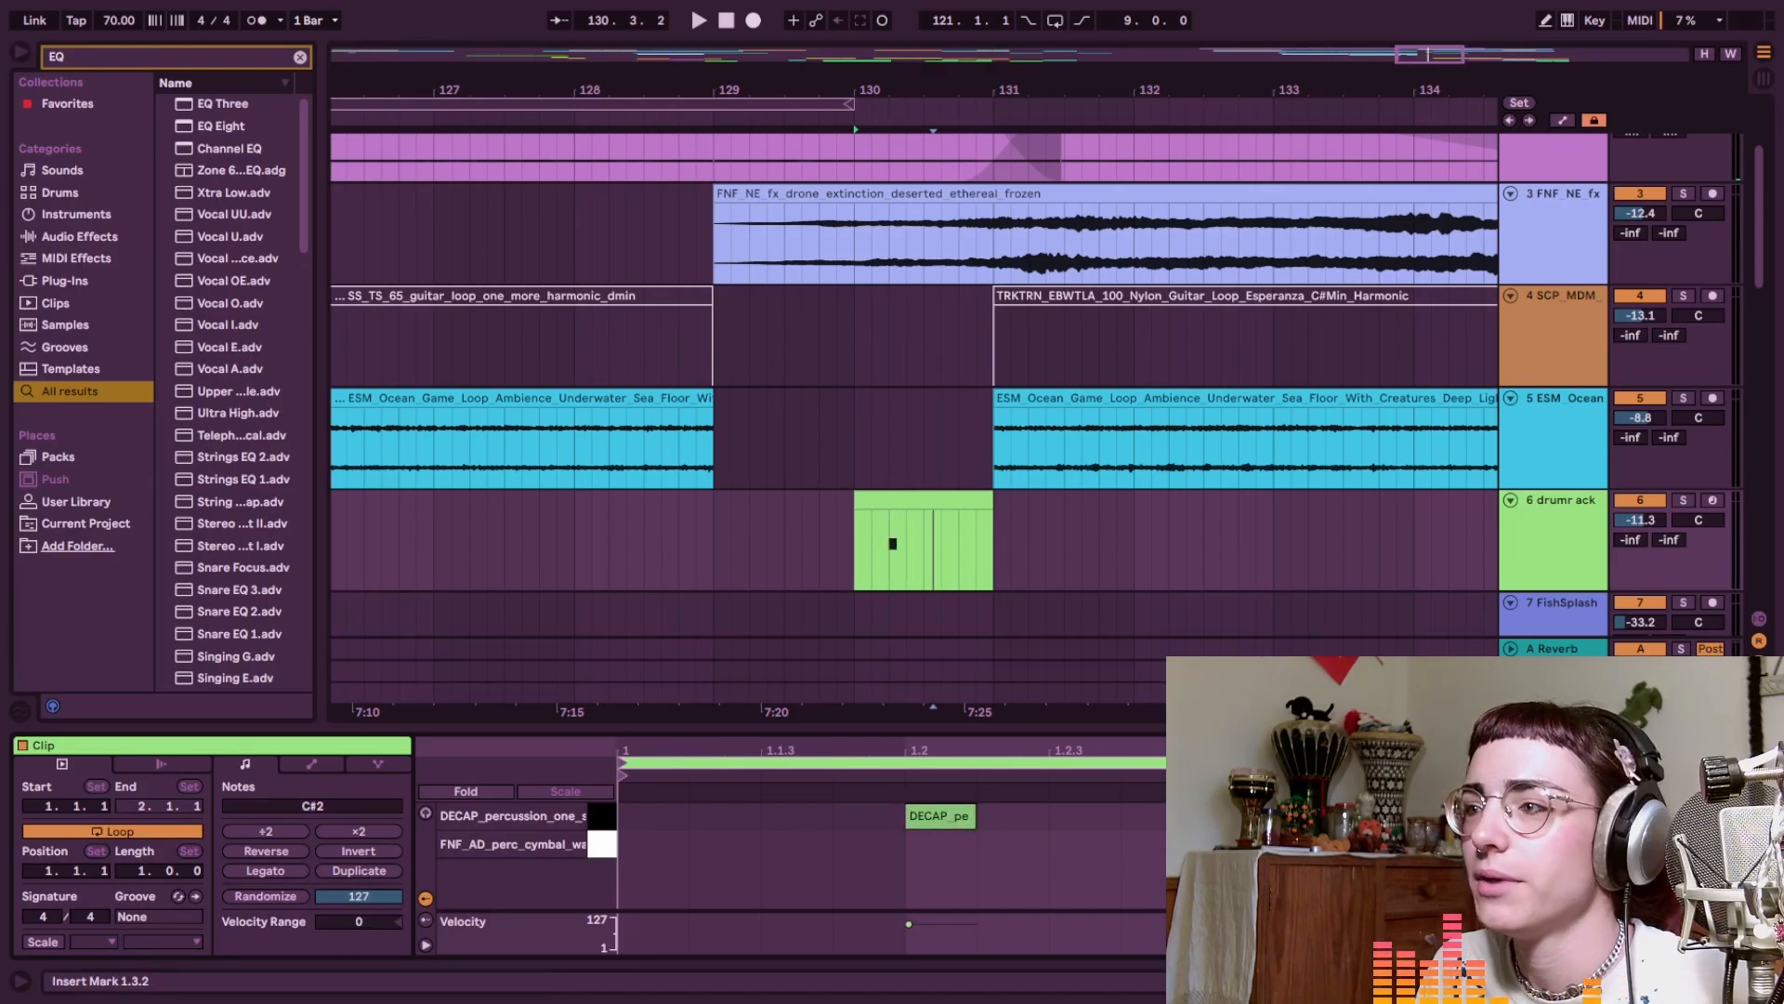
key(space)
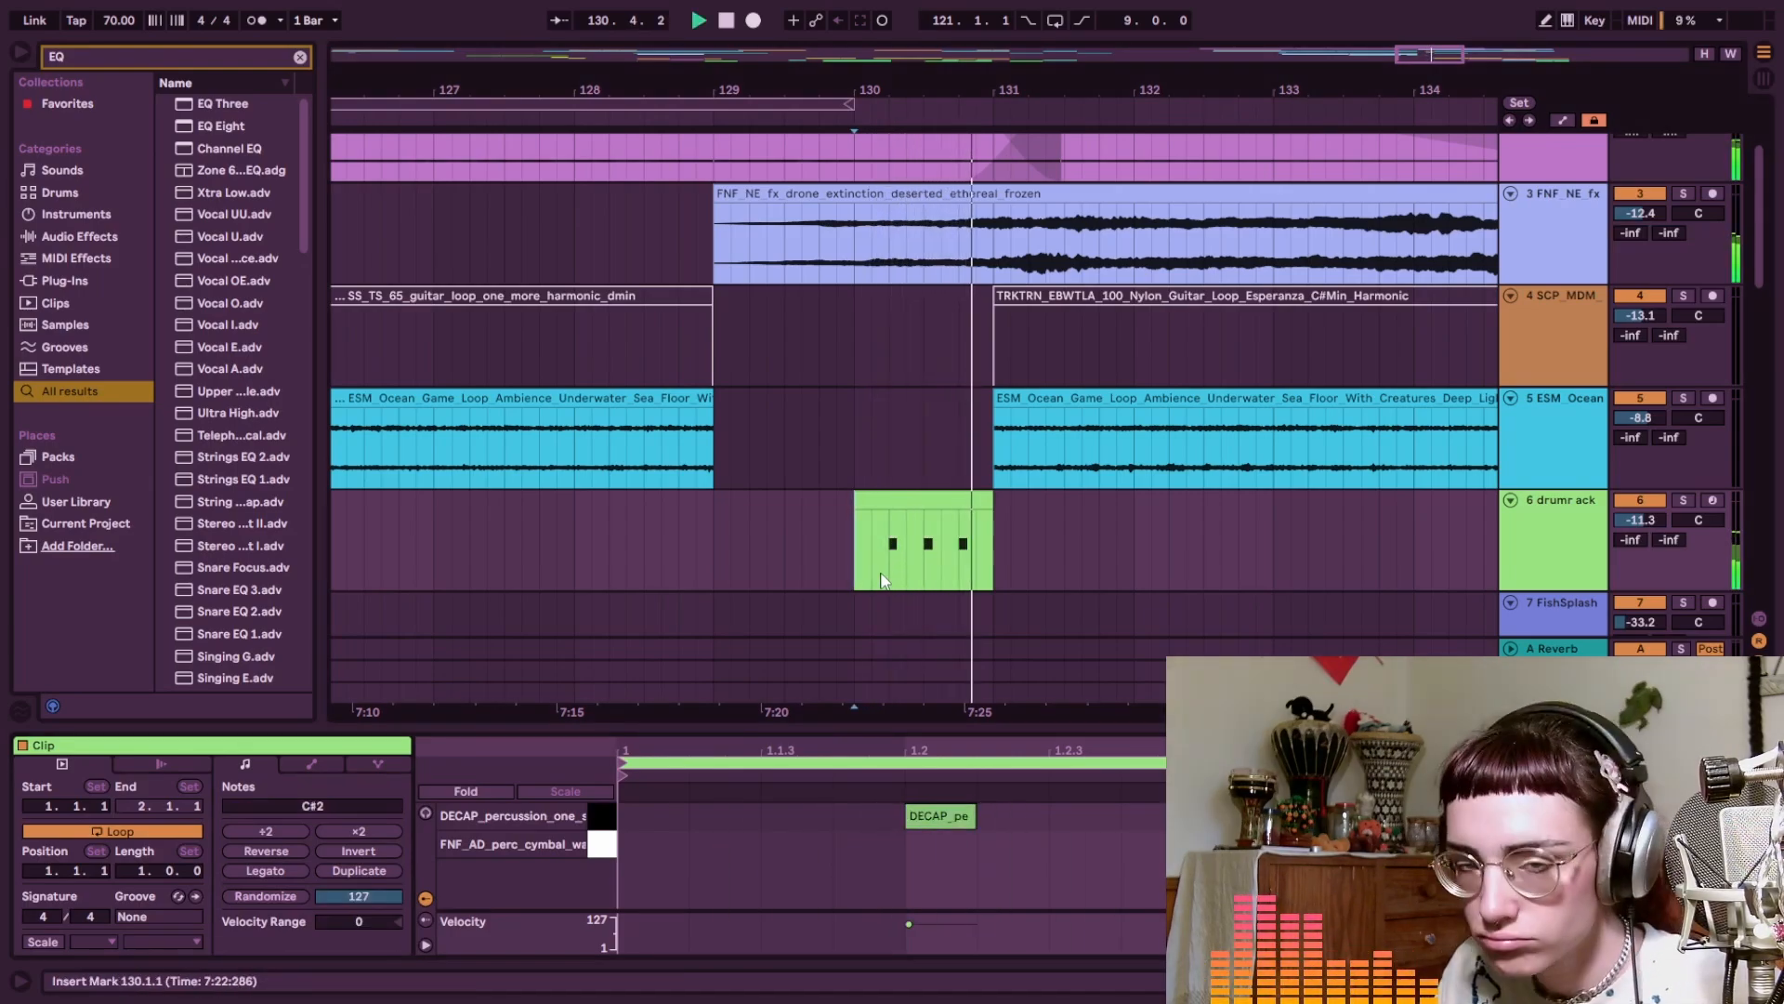
Duplicate the one-bar drumr ack clip twice so the pattern continues through bars 131 and 132
scroll(610, 532, right, 3)
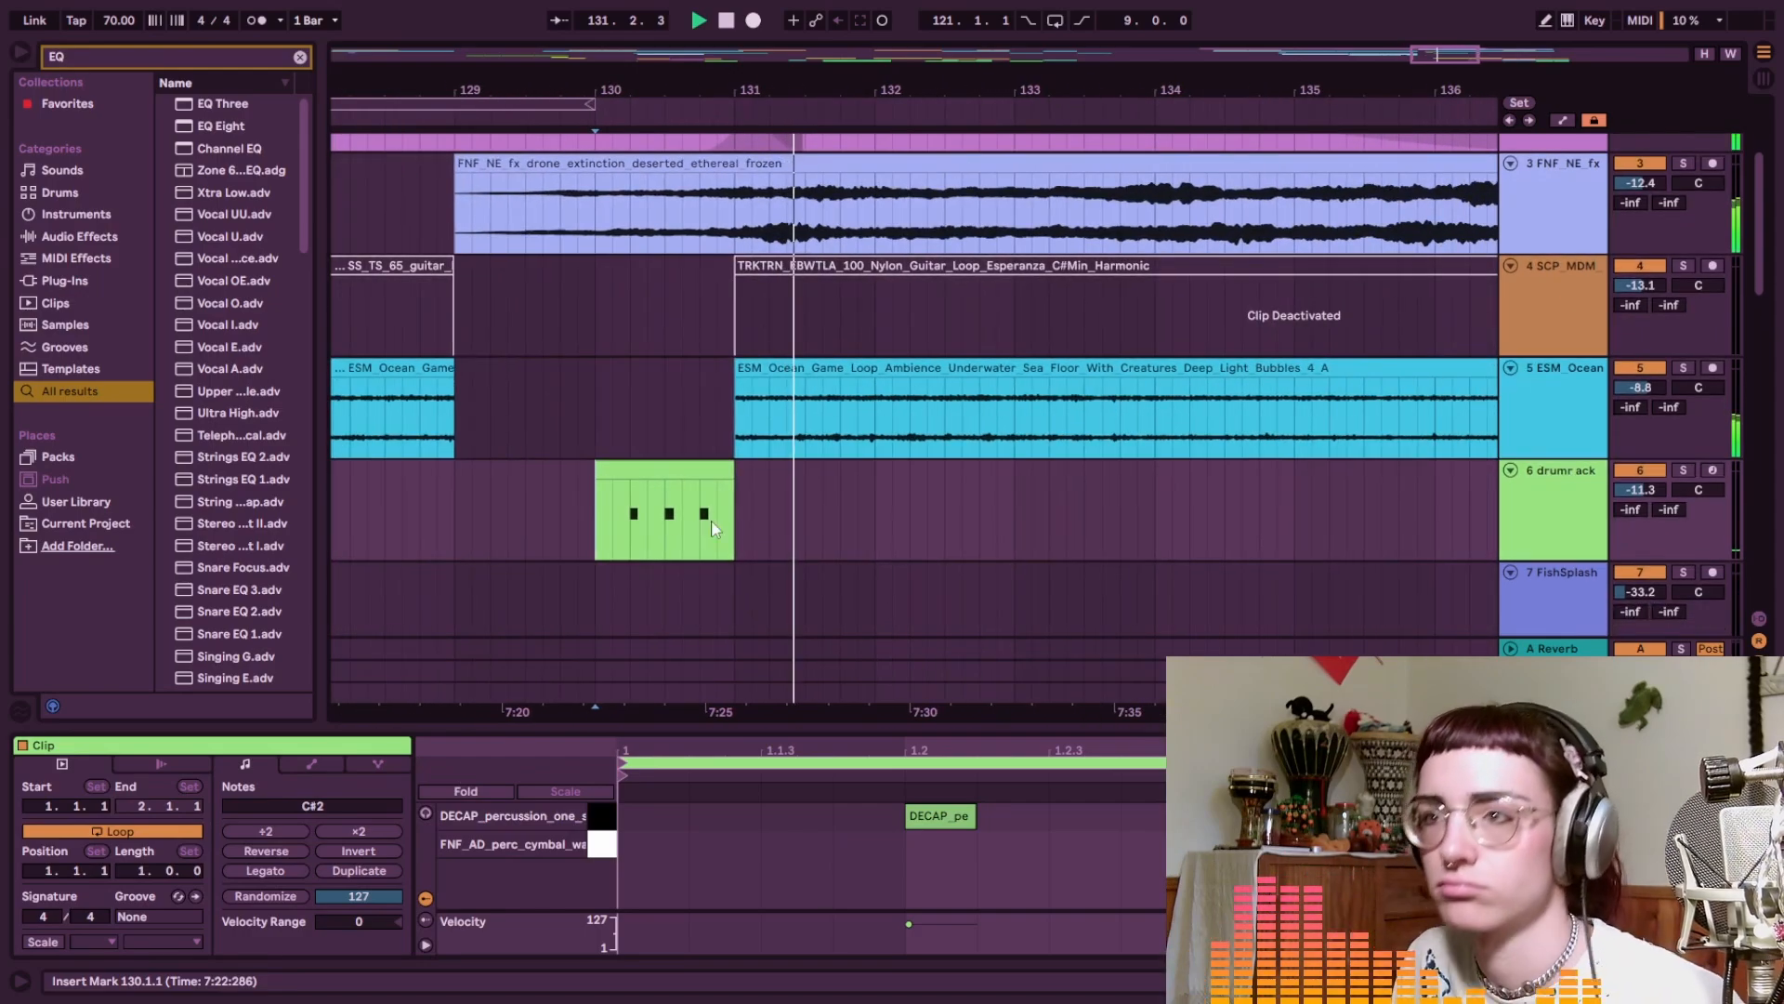
click(609, 531)
key(ctrl+d)
key(ctrl+d)
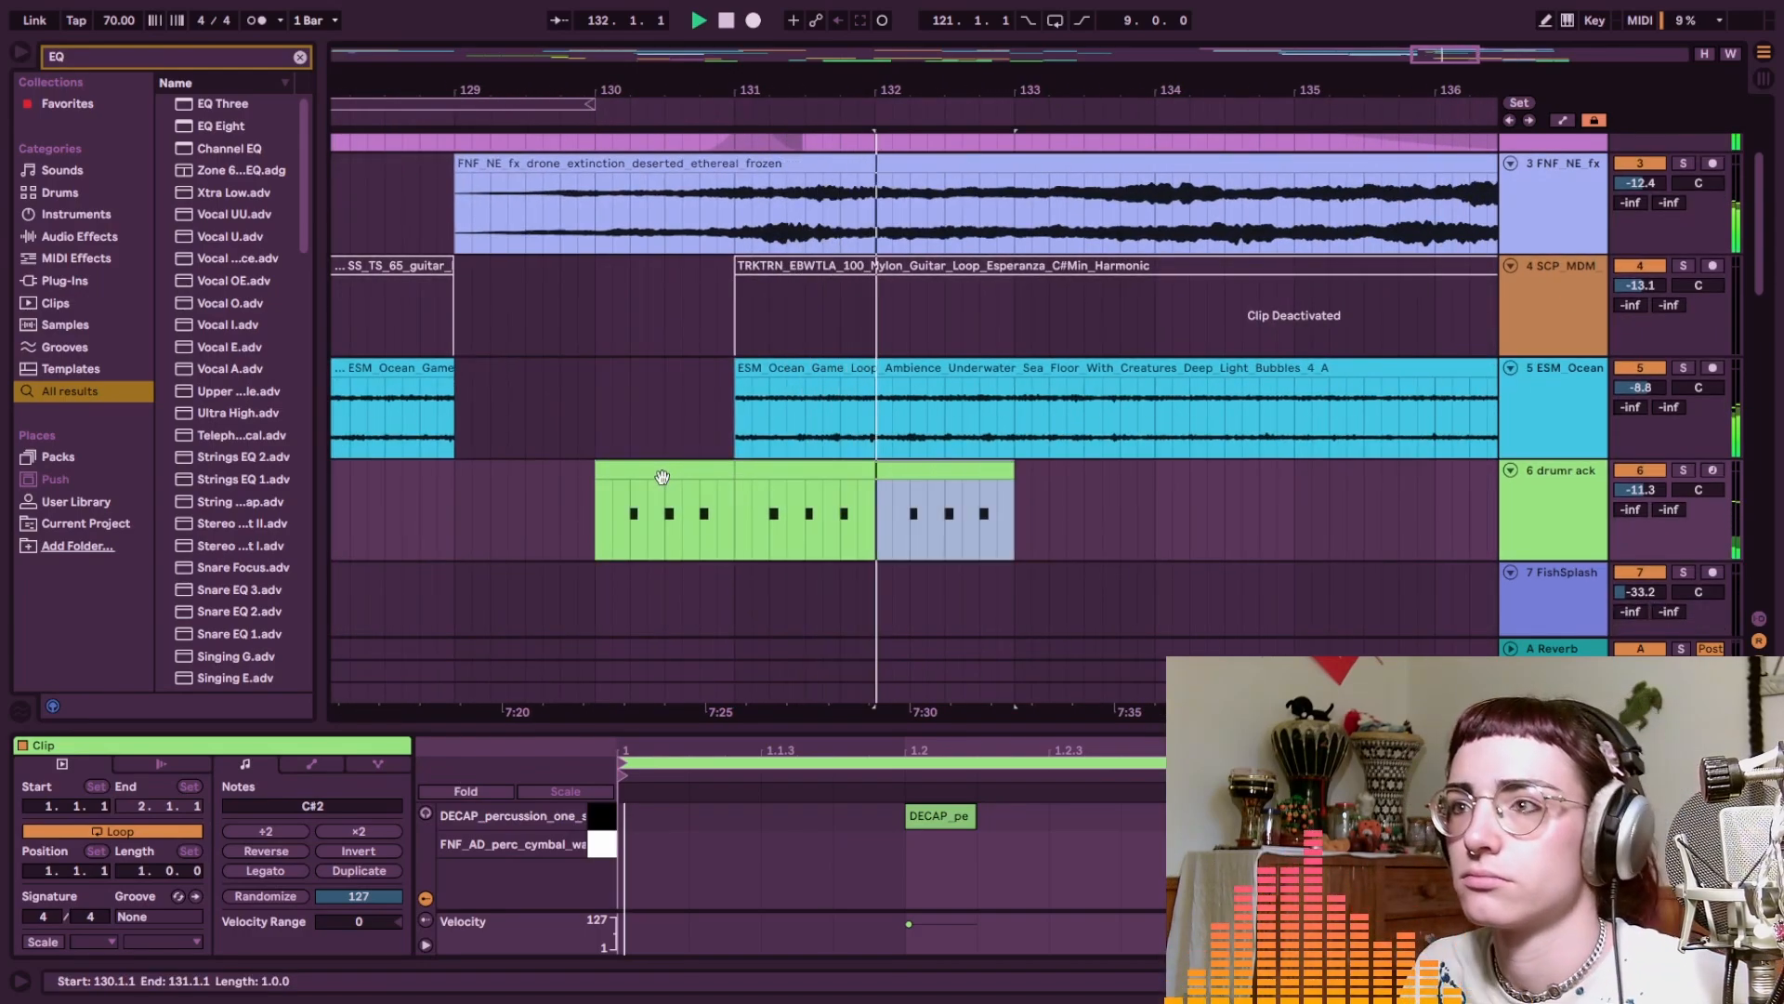
Play the arrangement from bar 128 to check how the drumr ack clips enter after the ocean ambience
click(370, 514)
key(space)
scroll(557, 529, left, 3)
scroll(557, 529, up, 1)
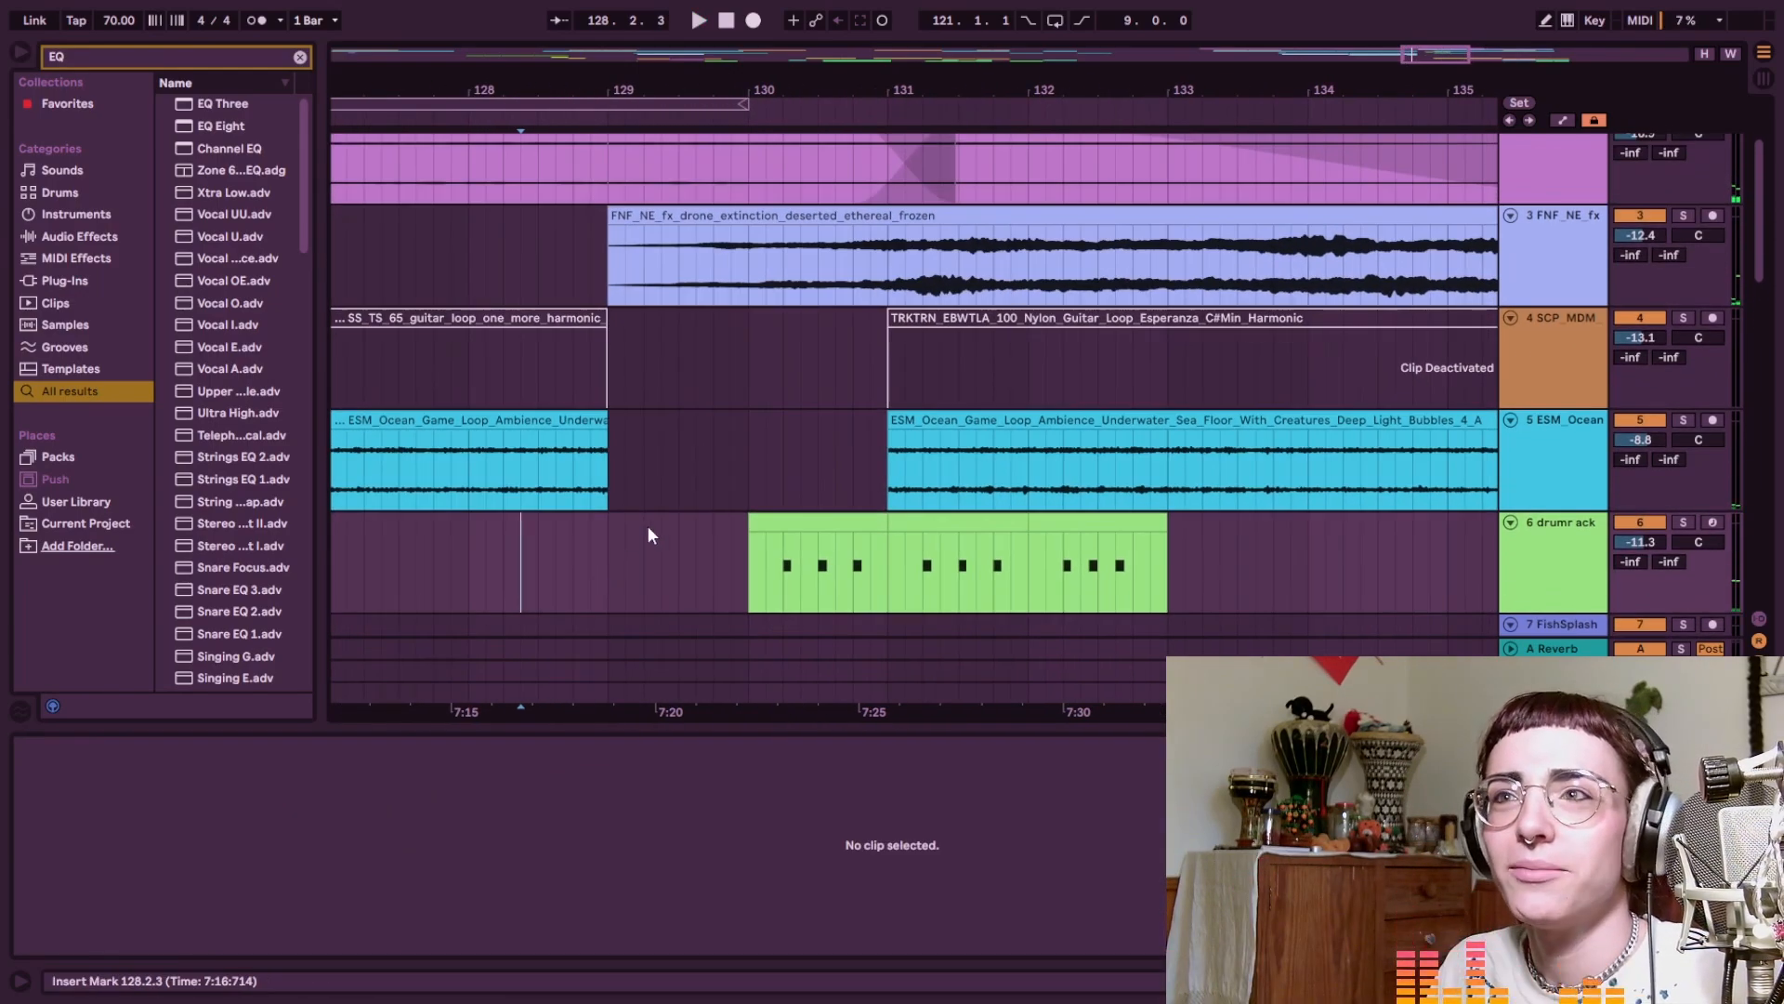
click(737, 402)
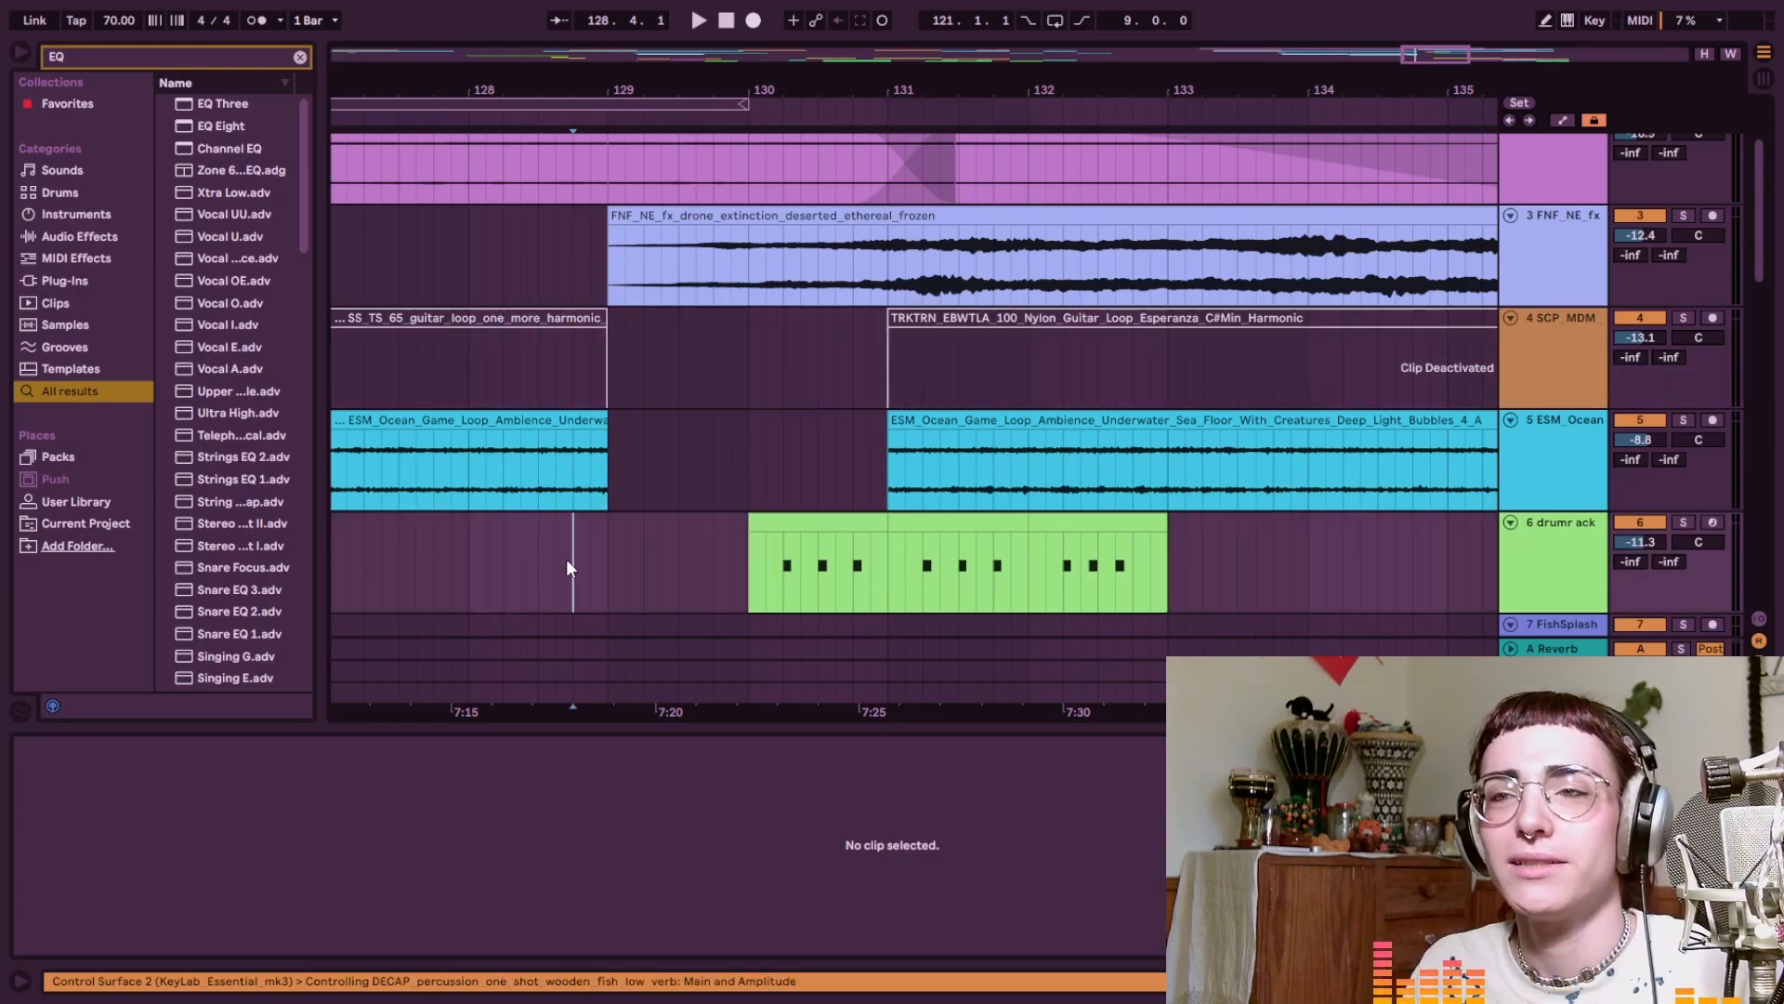
scroll(837, 516, down, 3)
click(1183, 509)
key(space)
scroll(1184, 509, right, 3)
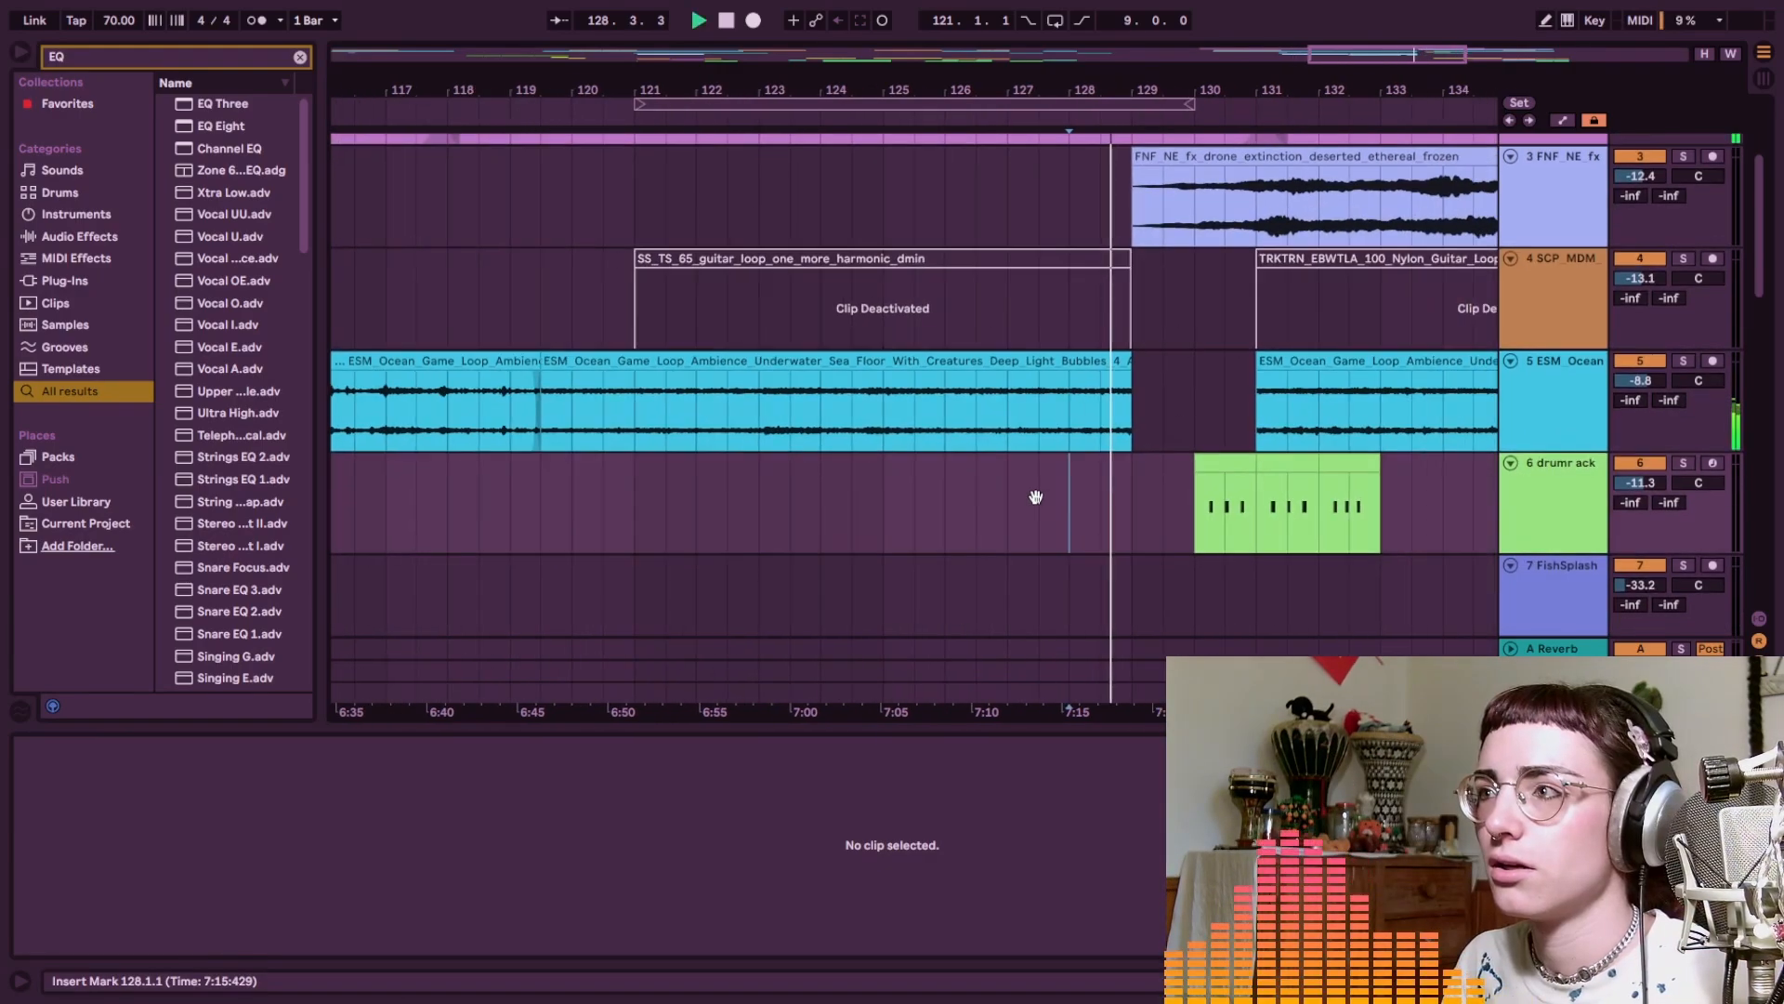
scroll(1022, 492, down, 1)
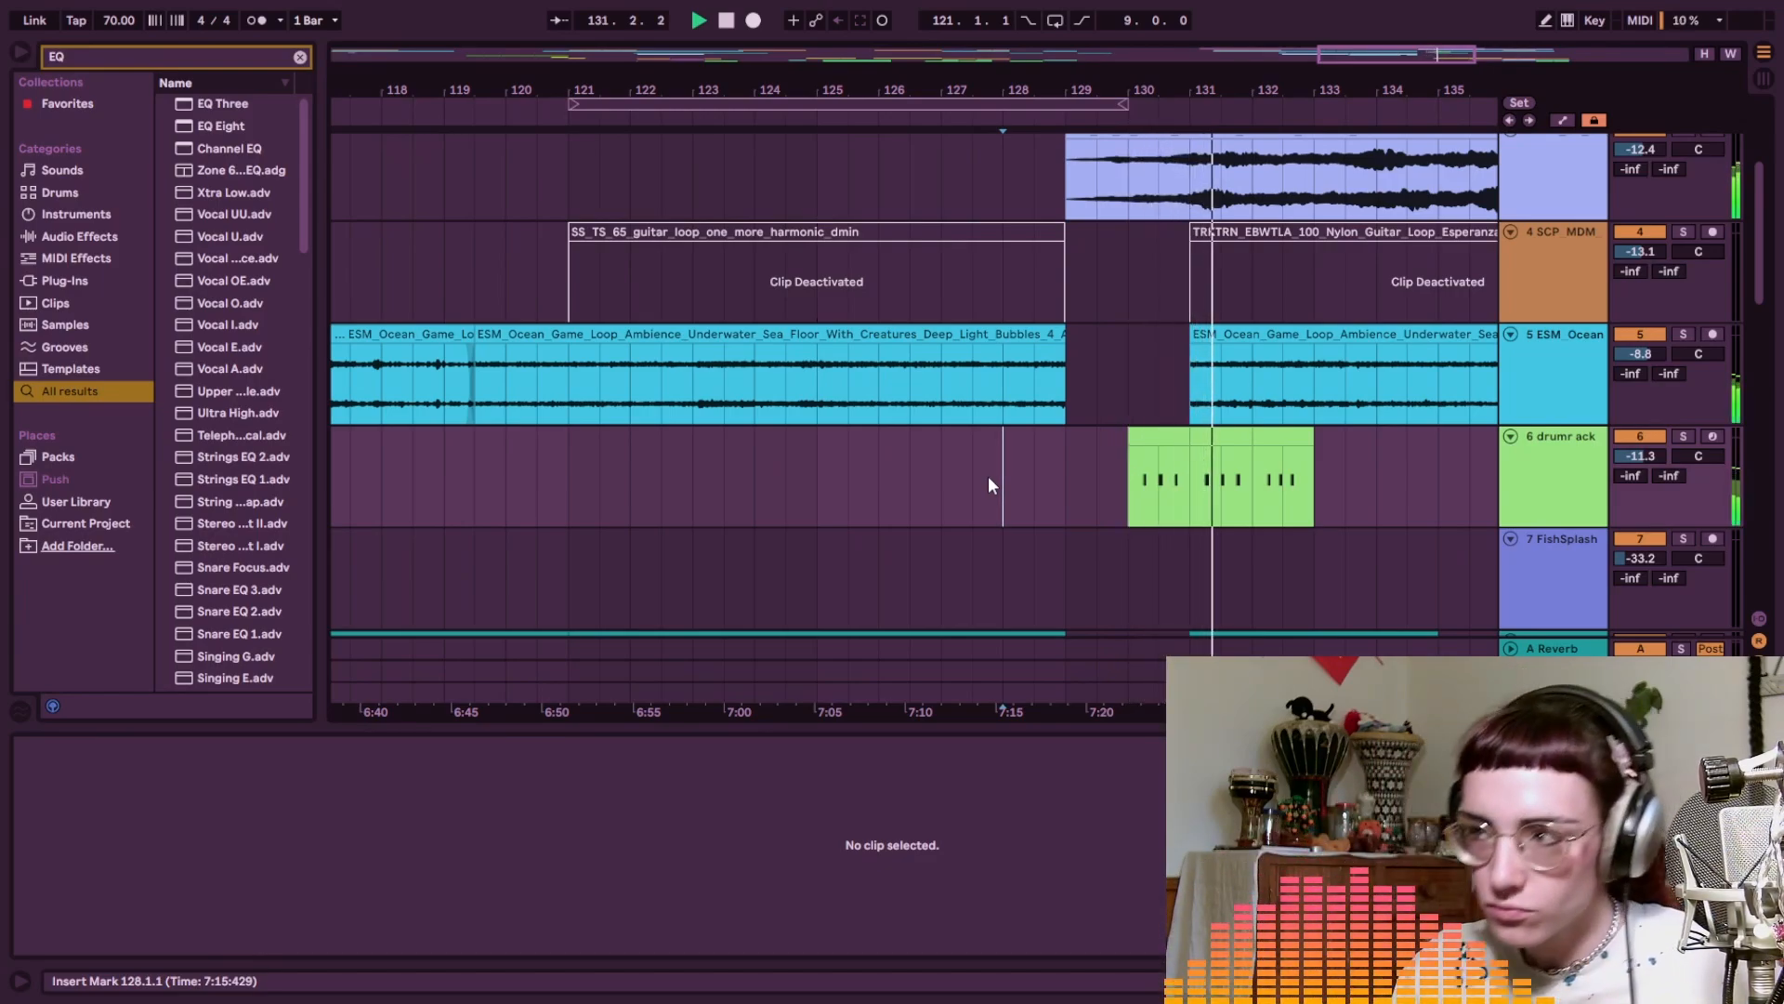
Deactivate the drumr ack clip at bar 131 and repeat the alternating active and silent pattern up to bar 135
click(1227, 432)
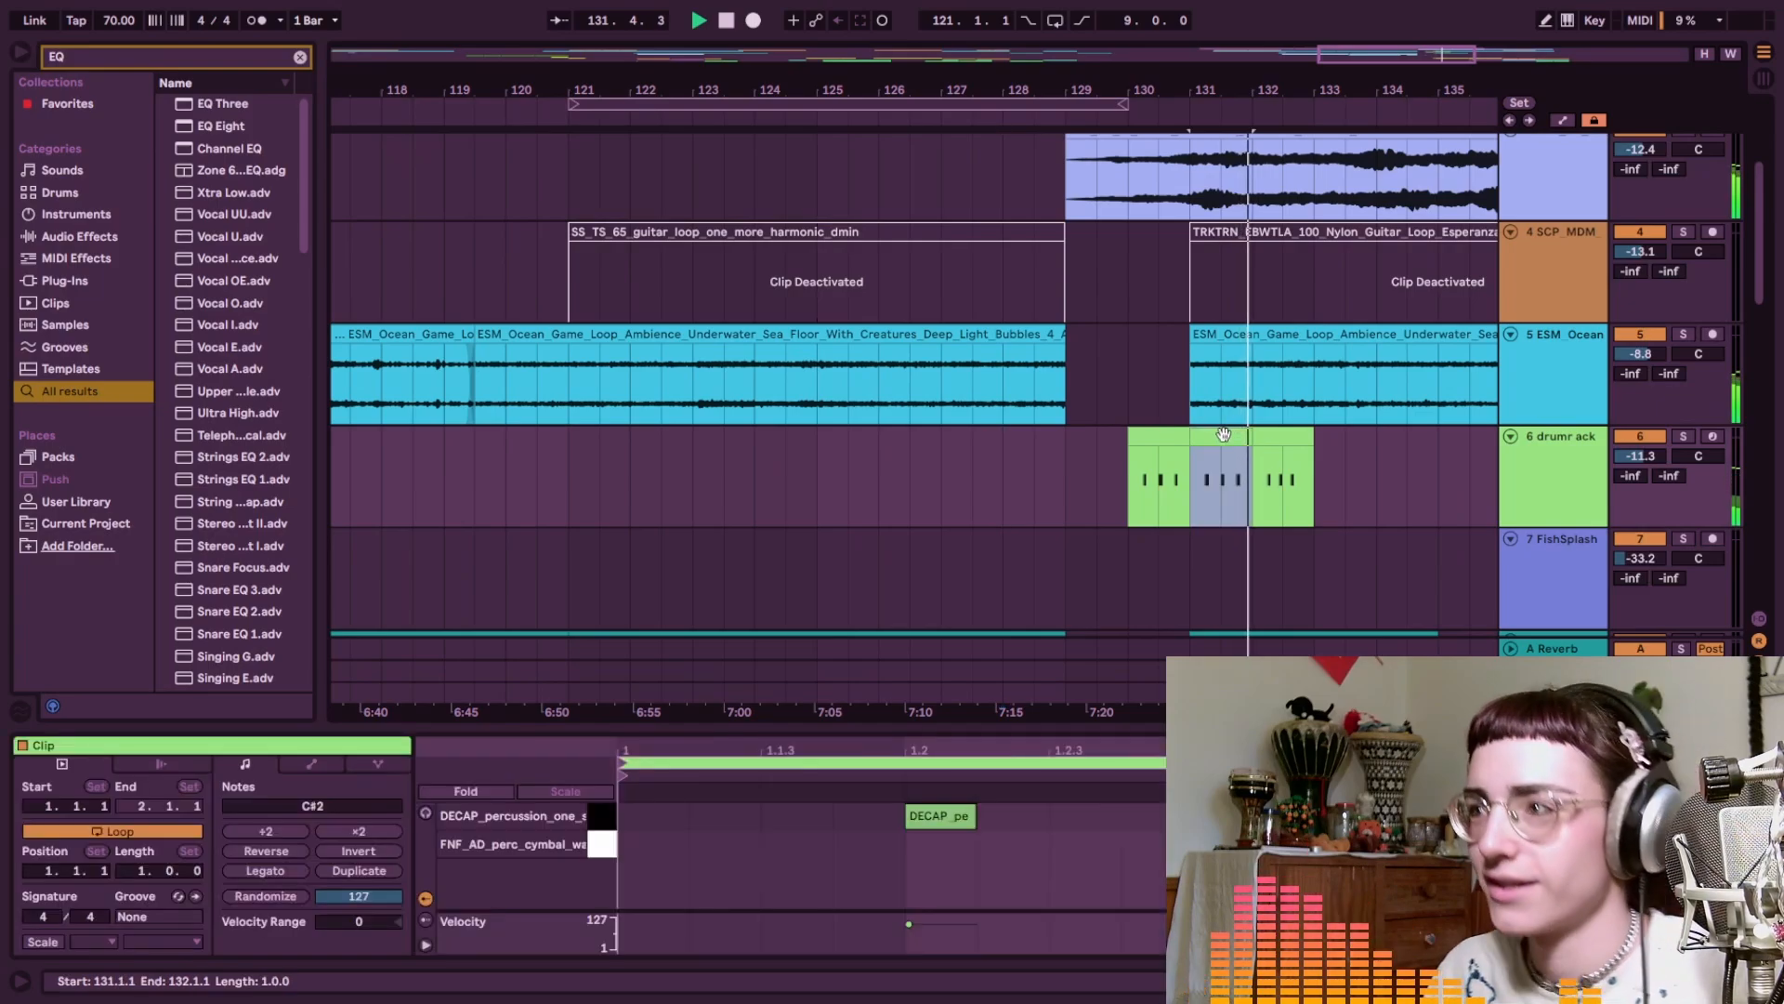
key(0)
scroll(1254, 538, down, 3)
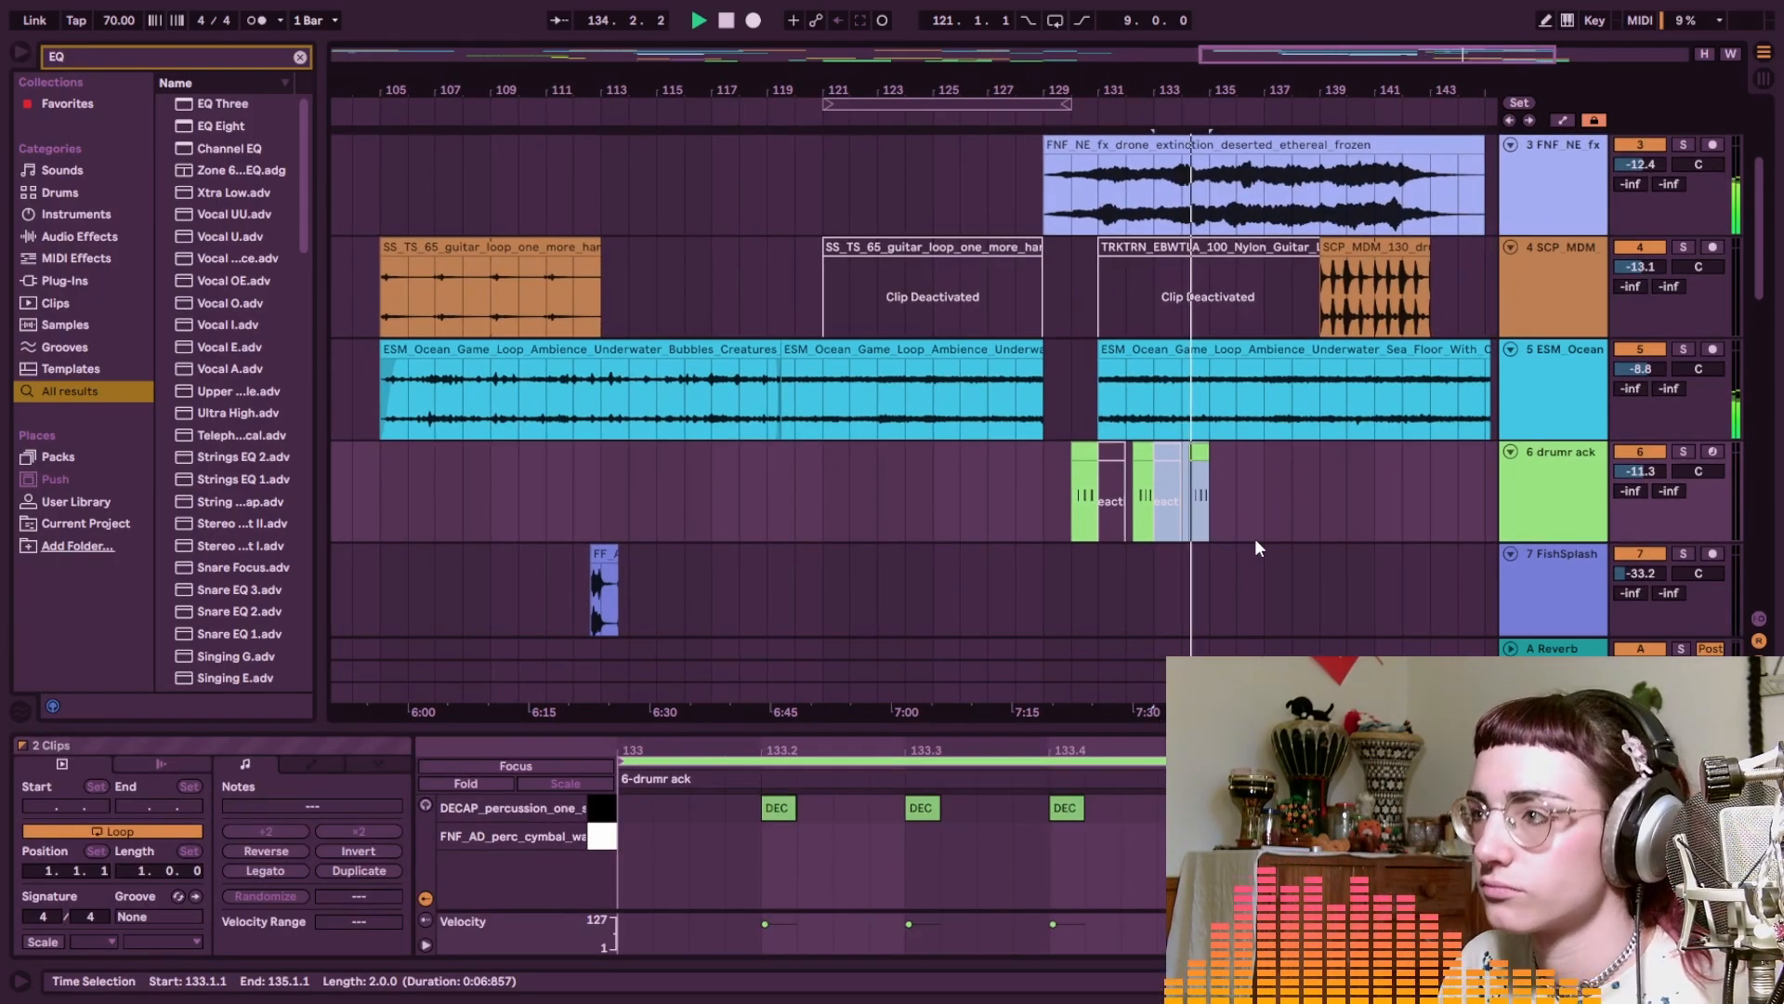
scroll(1219, 541, right, 5)
scroll(816, 552, left, 3)
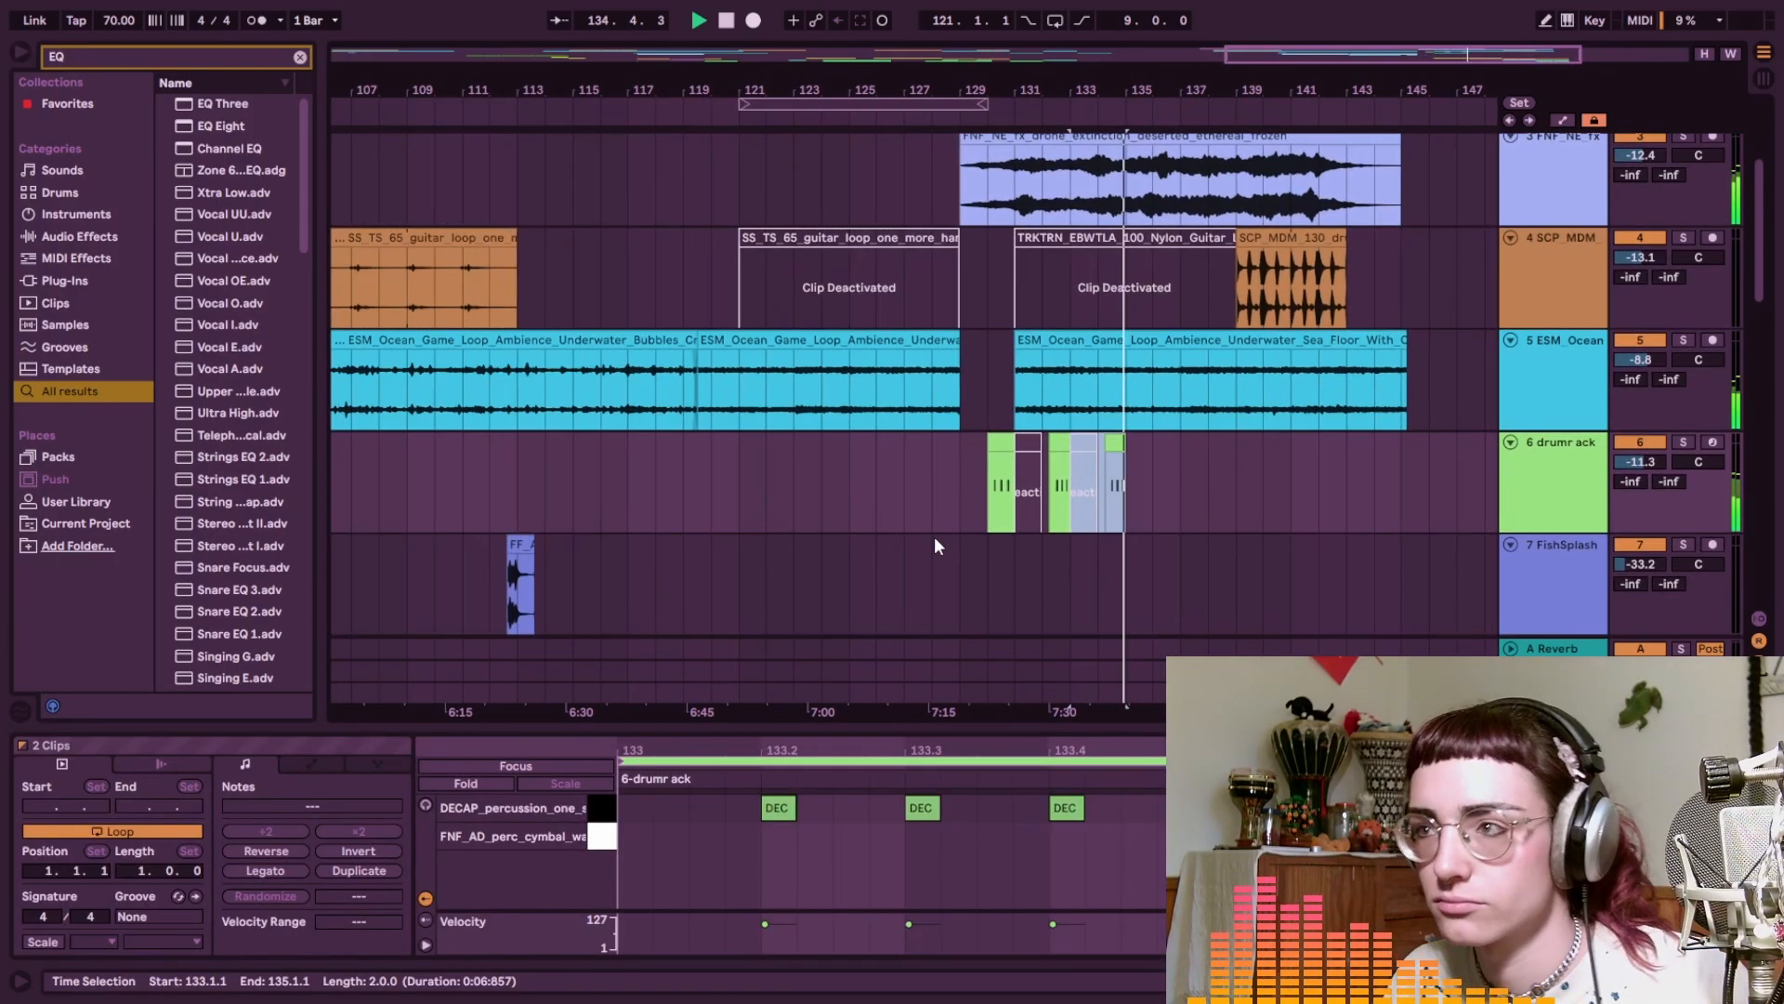
scroll(1123, 475, right, 4)
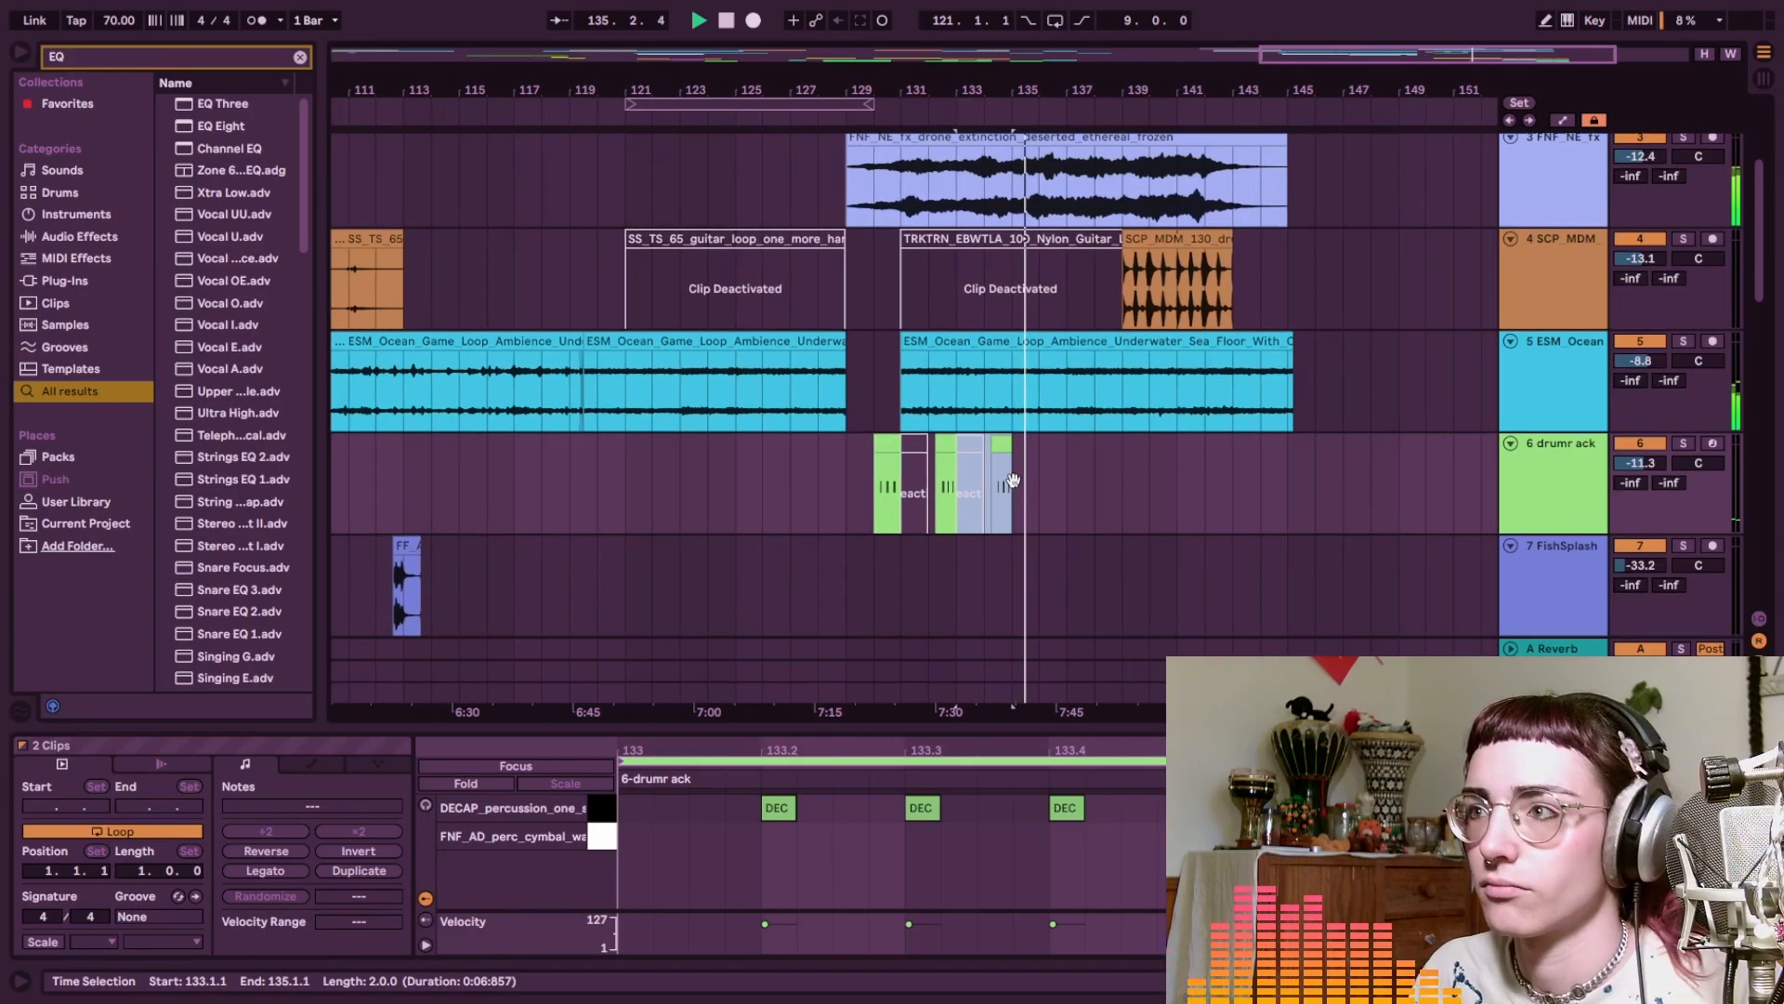
Stop playback, set the drumr ack track's volume to -14.9 dB and show its drum rack devices
key(space)
click(941, 502)
key(plus)
key(plus)
click(1520, 470)
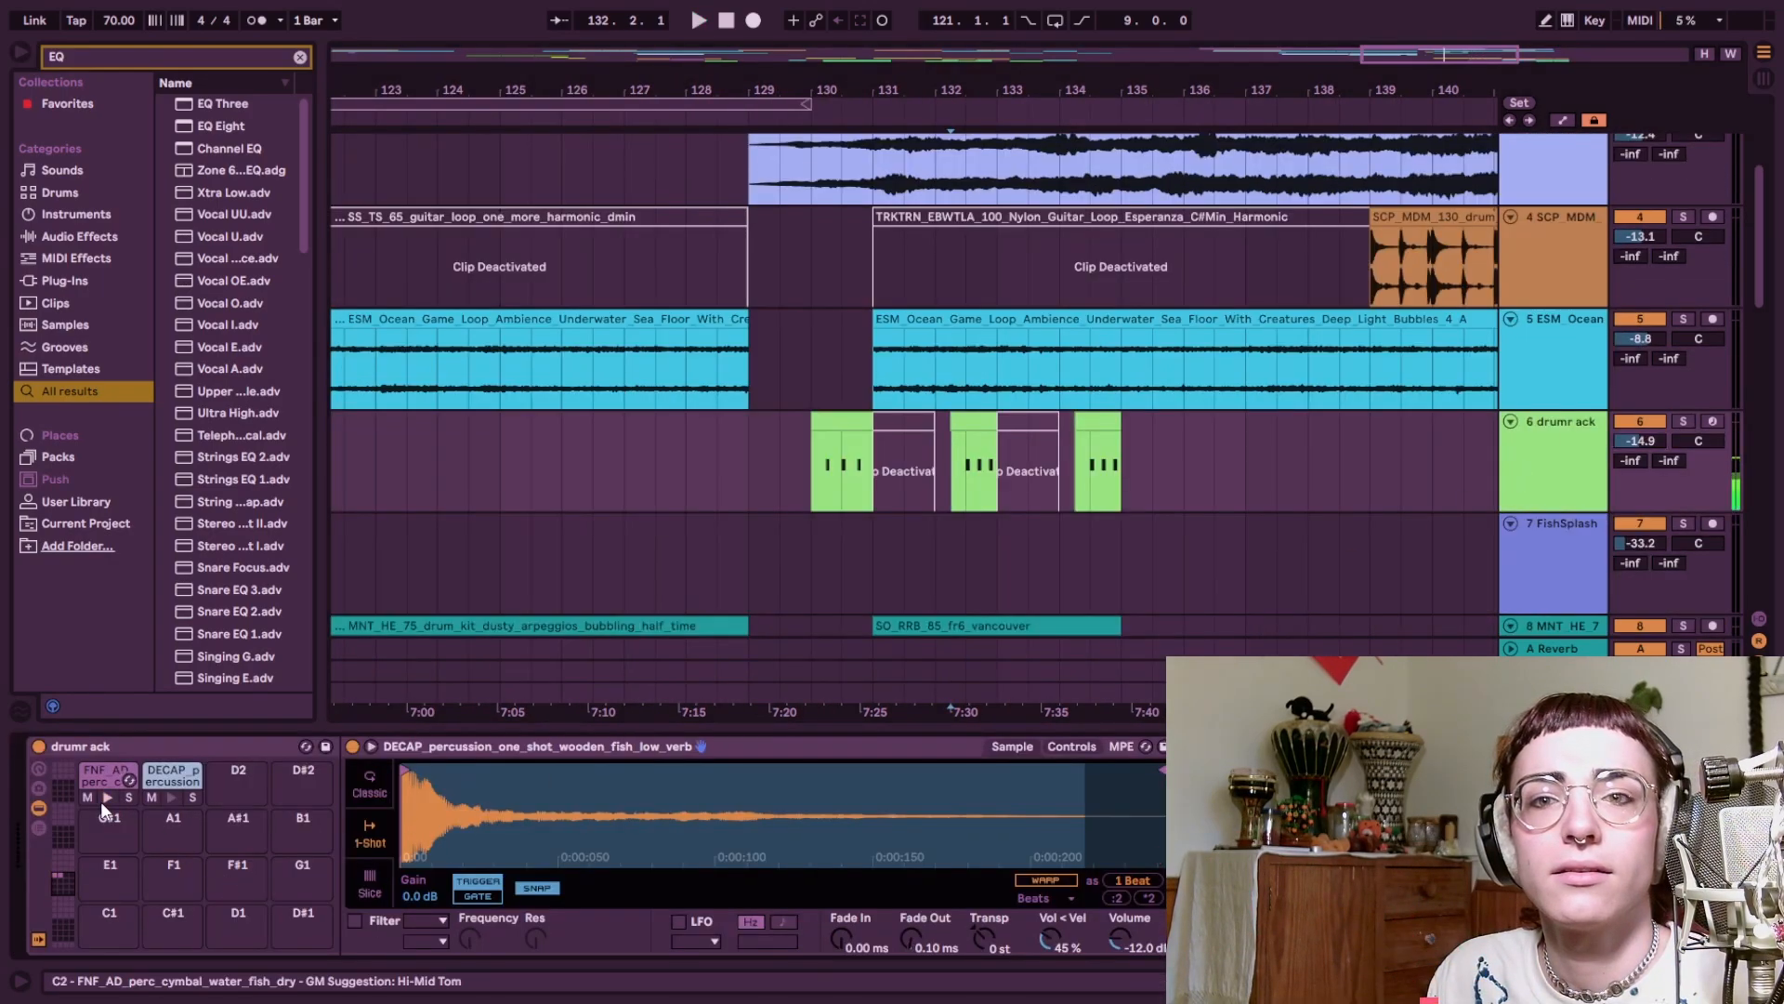
Place the FNF_AD cymbal hit at 3.1.1 in the merged drumr ack clip and repeat the pattern up to bar 139
click(51, 283)
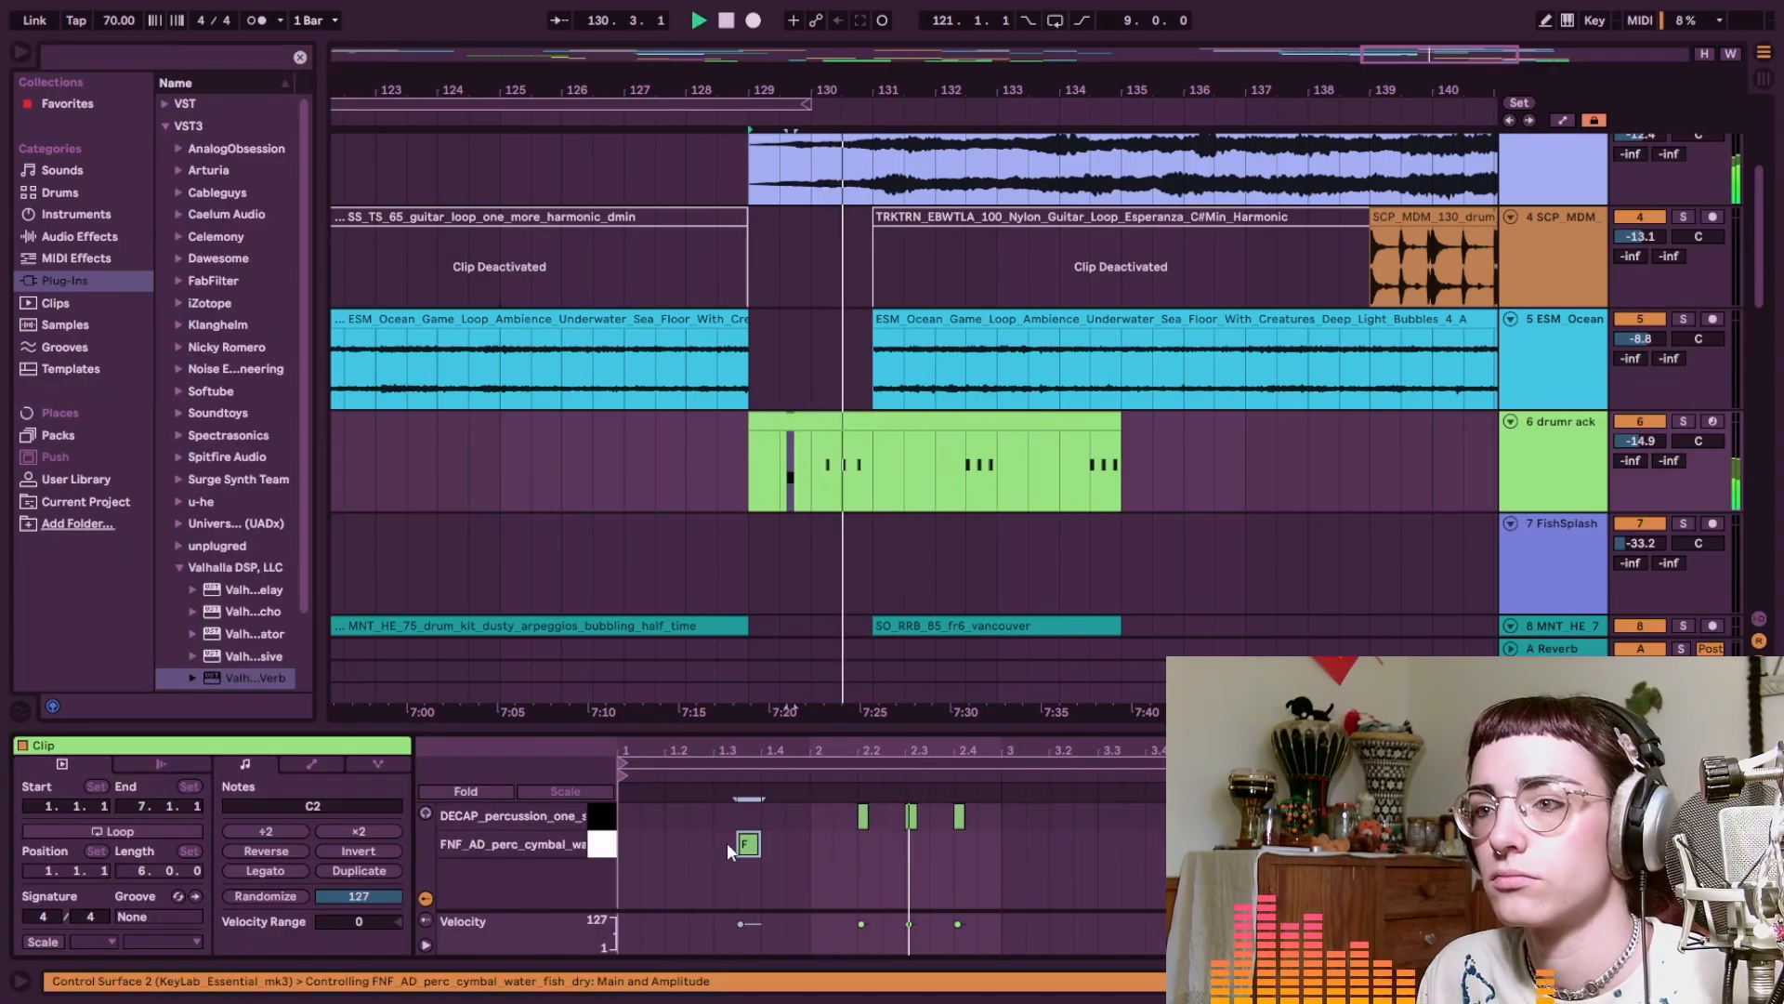
drag(740, 844, 1013, 843)
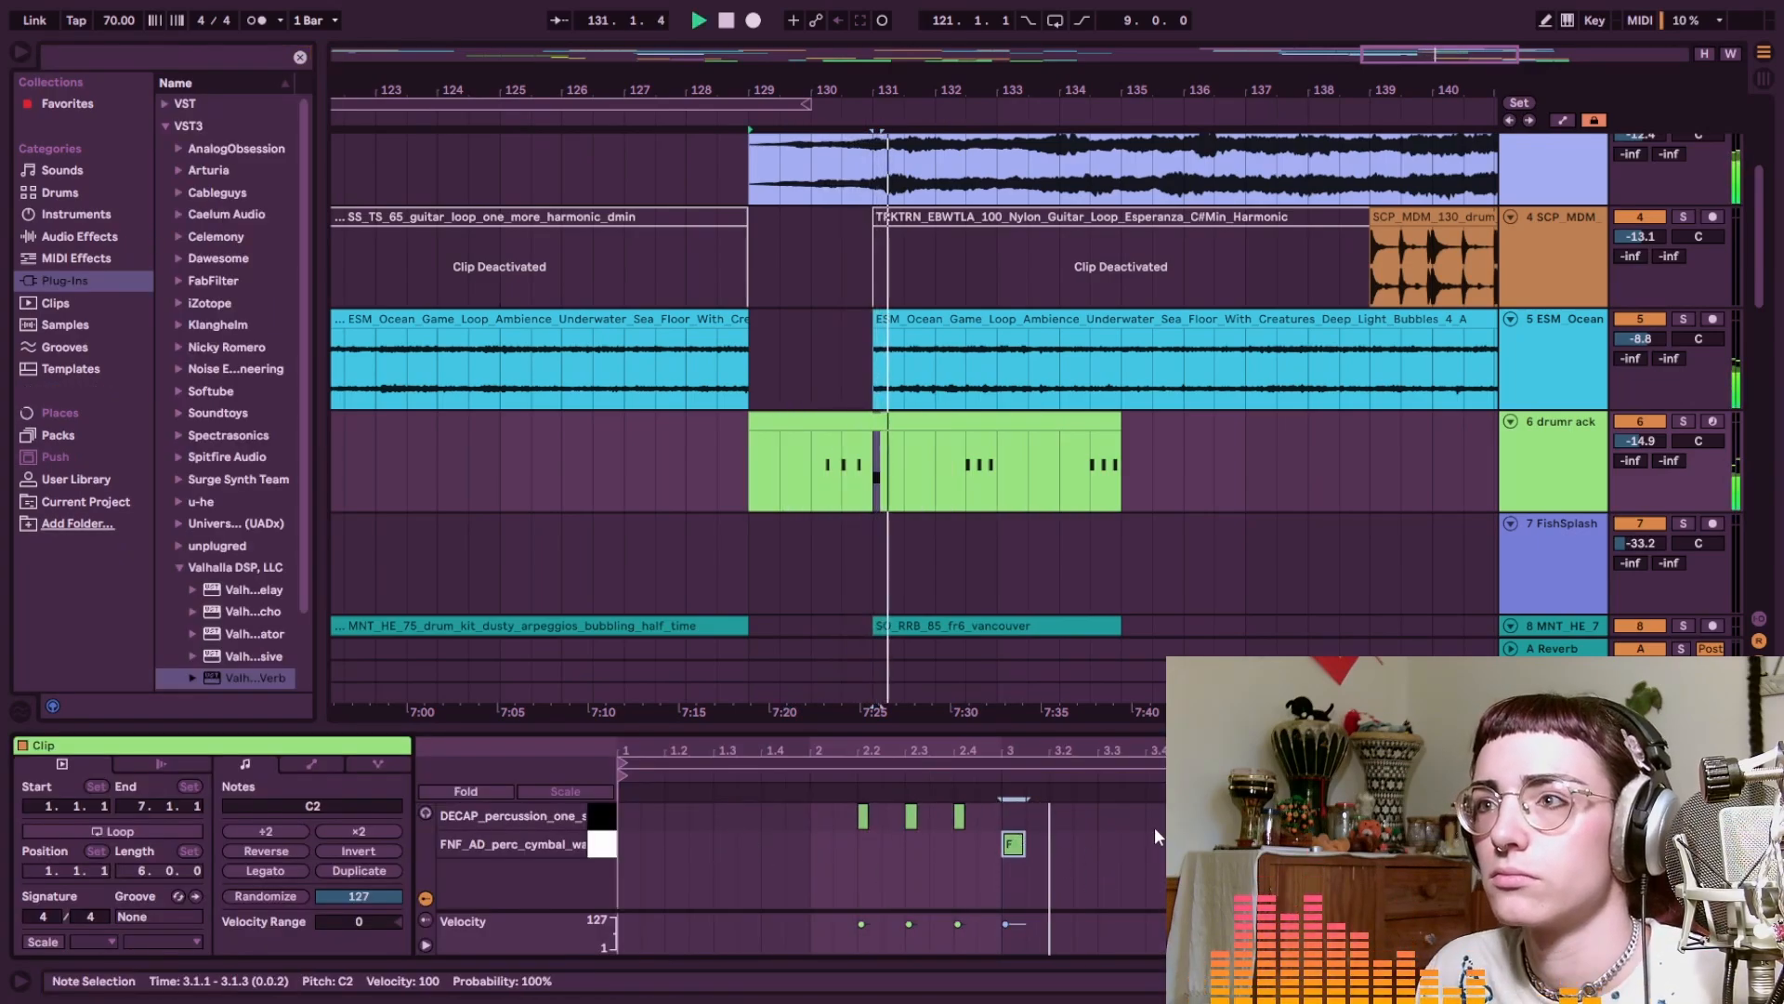
click(942, 464)
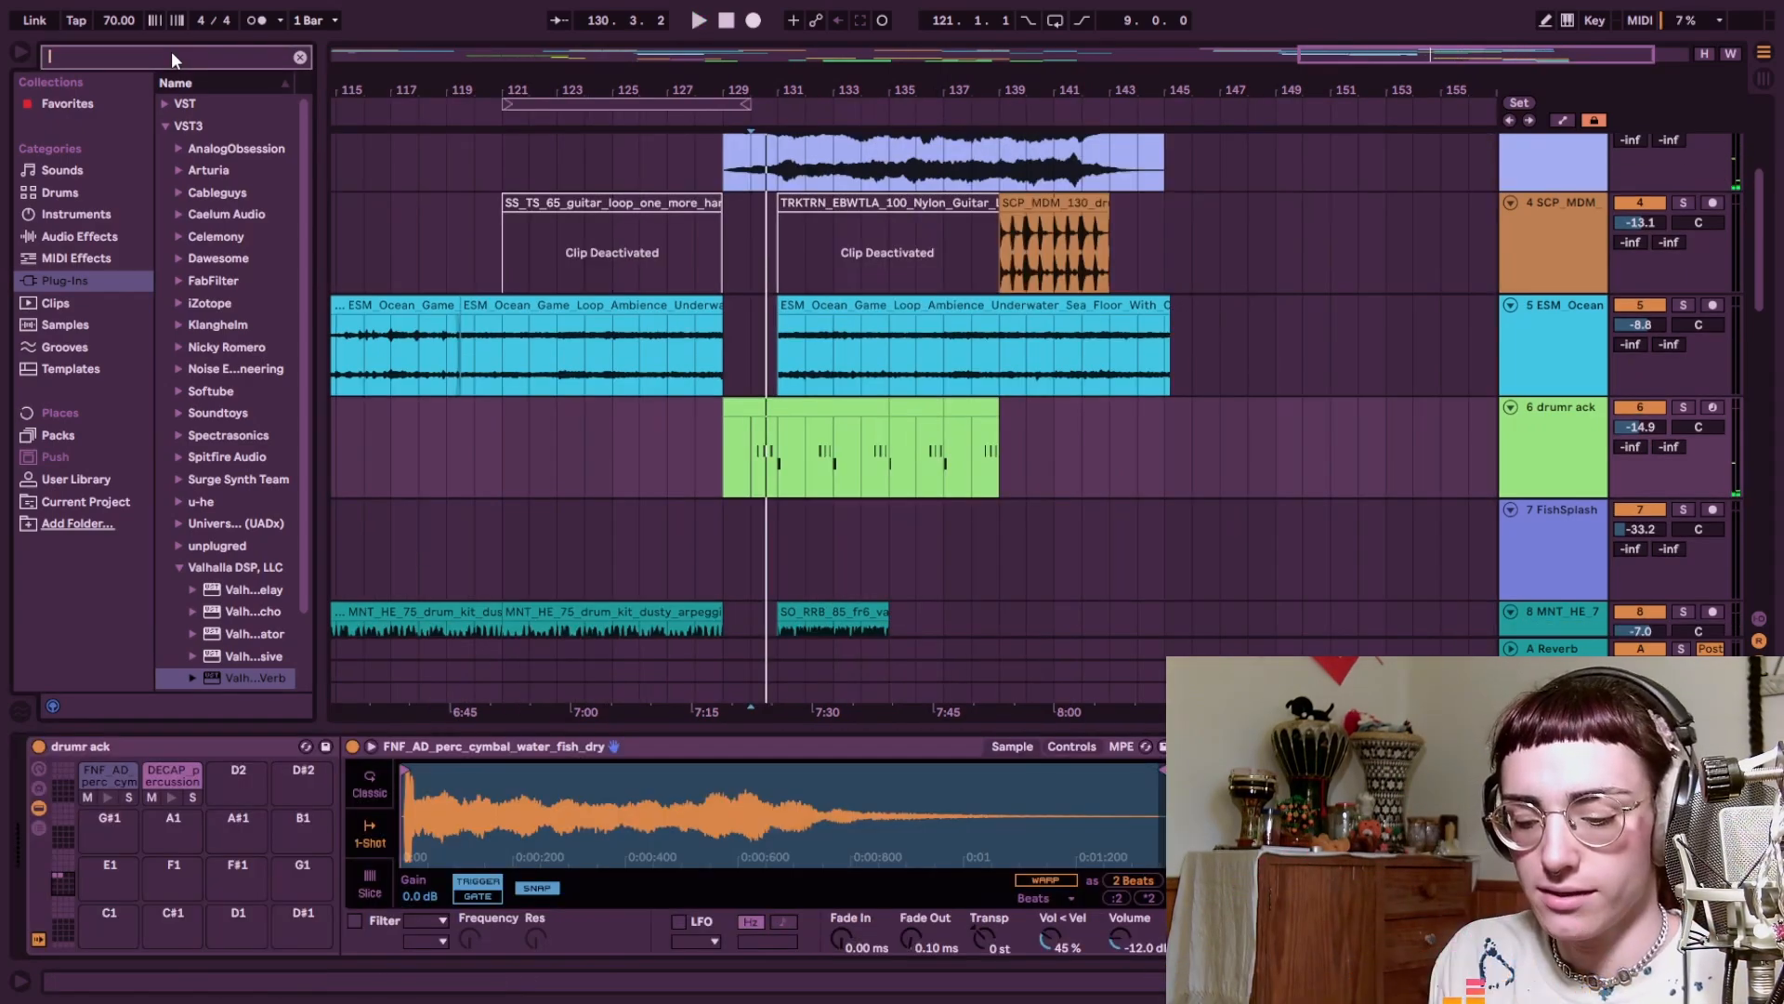
Search all library content for "CLIP" and load a matching result on the drumr ack track
text(CLIP)
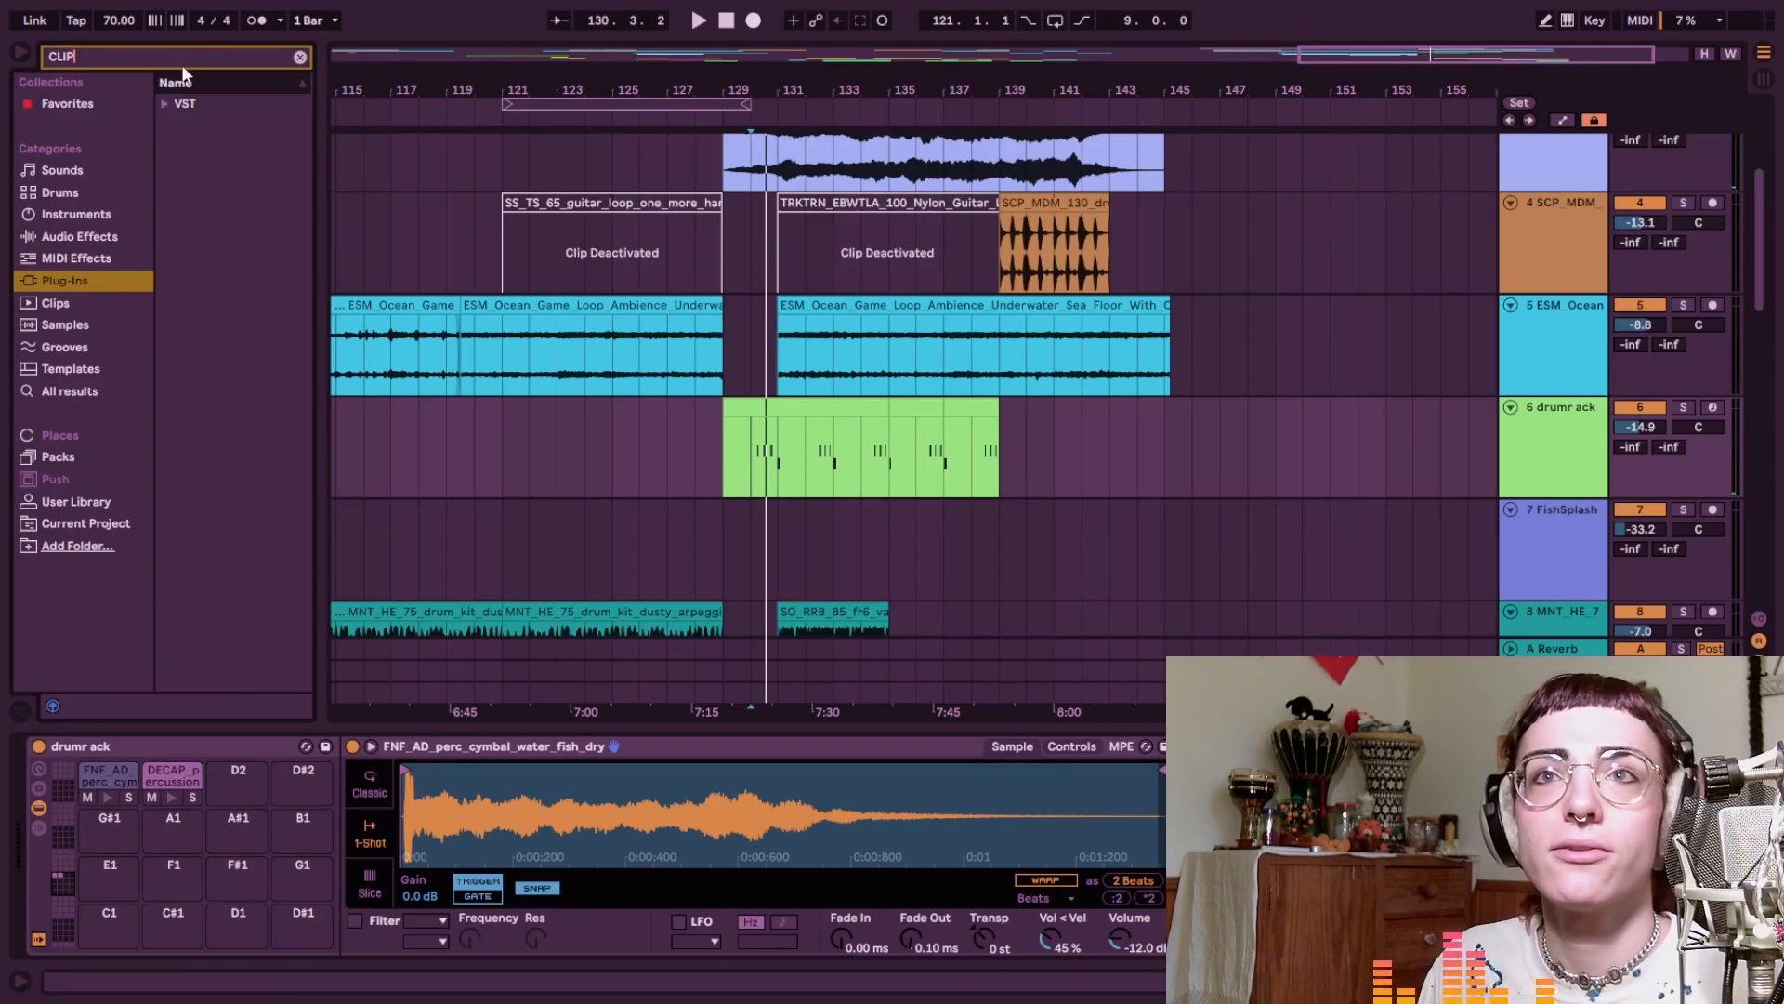
click(91, 390)
double_click(205, 165)
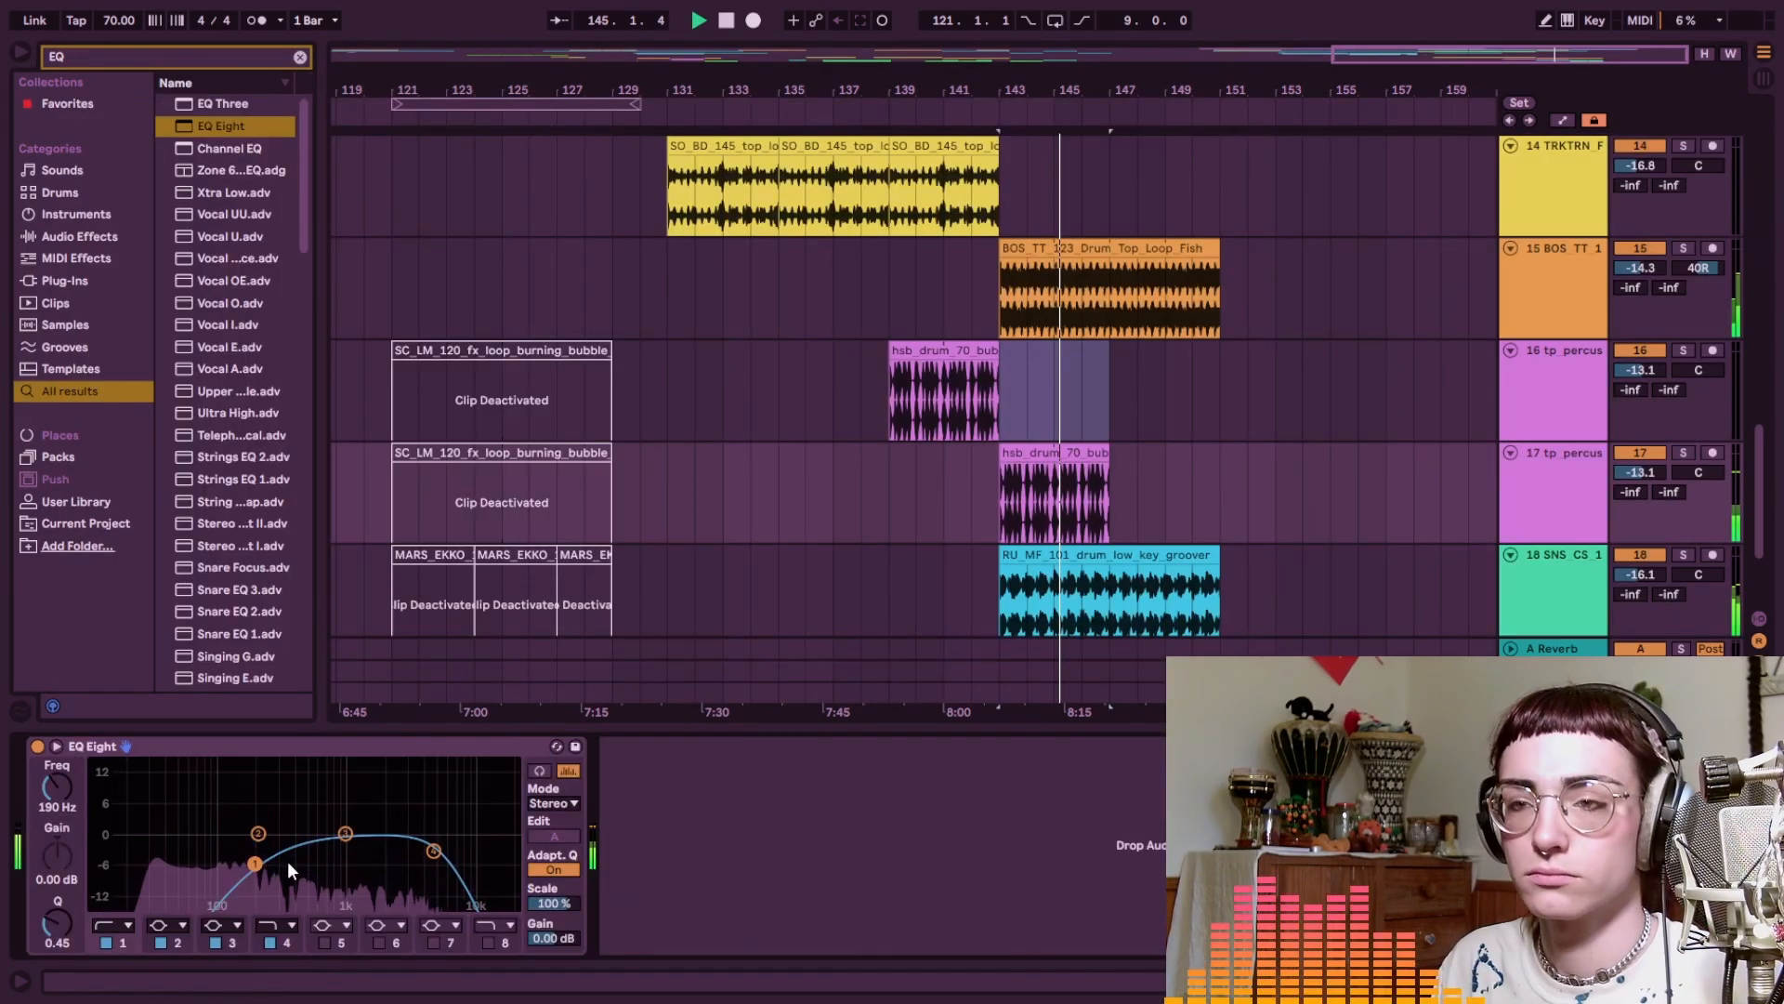
Set track 17's EQ Eight band 4 to 3.91 kHz, and paste a copy of track 16's bubble drum clip further along that track
drag(431, 851, 420, 852)
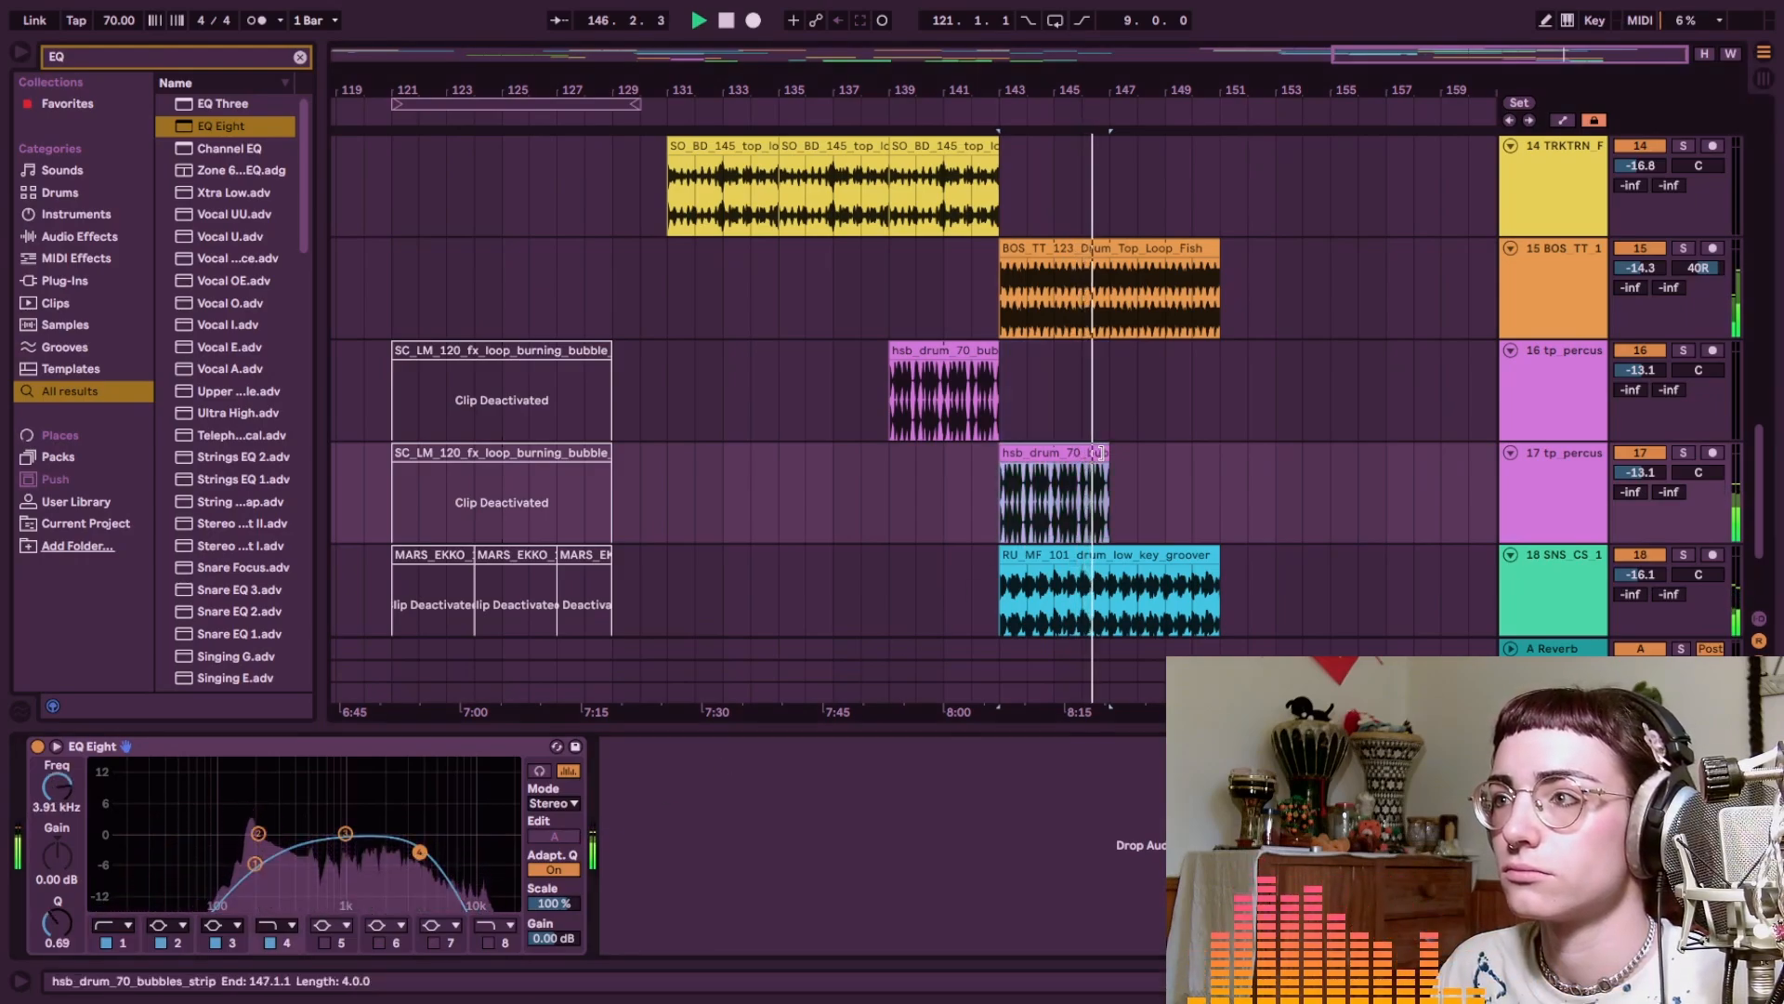
click(967, 354)
click(1100, 375)
key(ctrl+v)
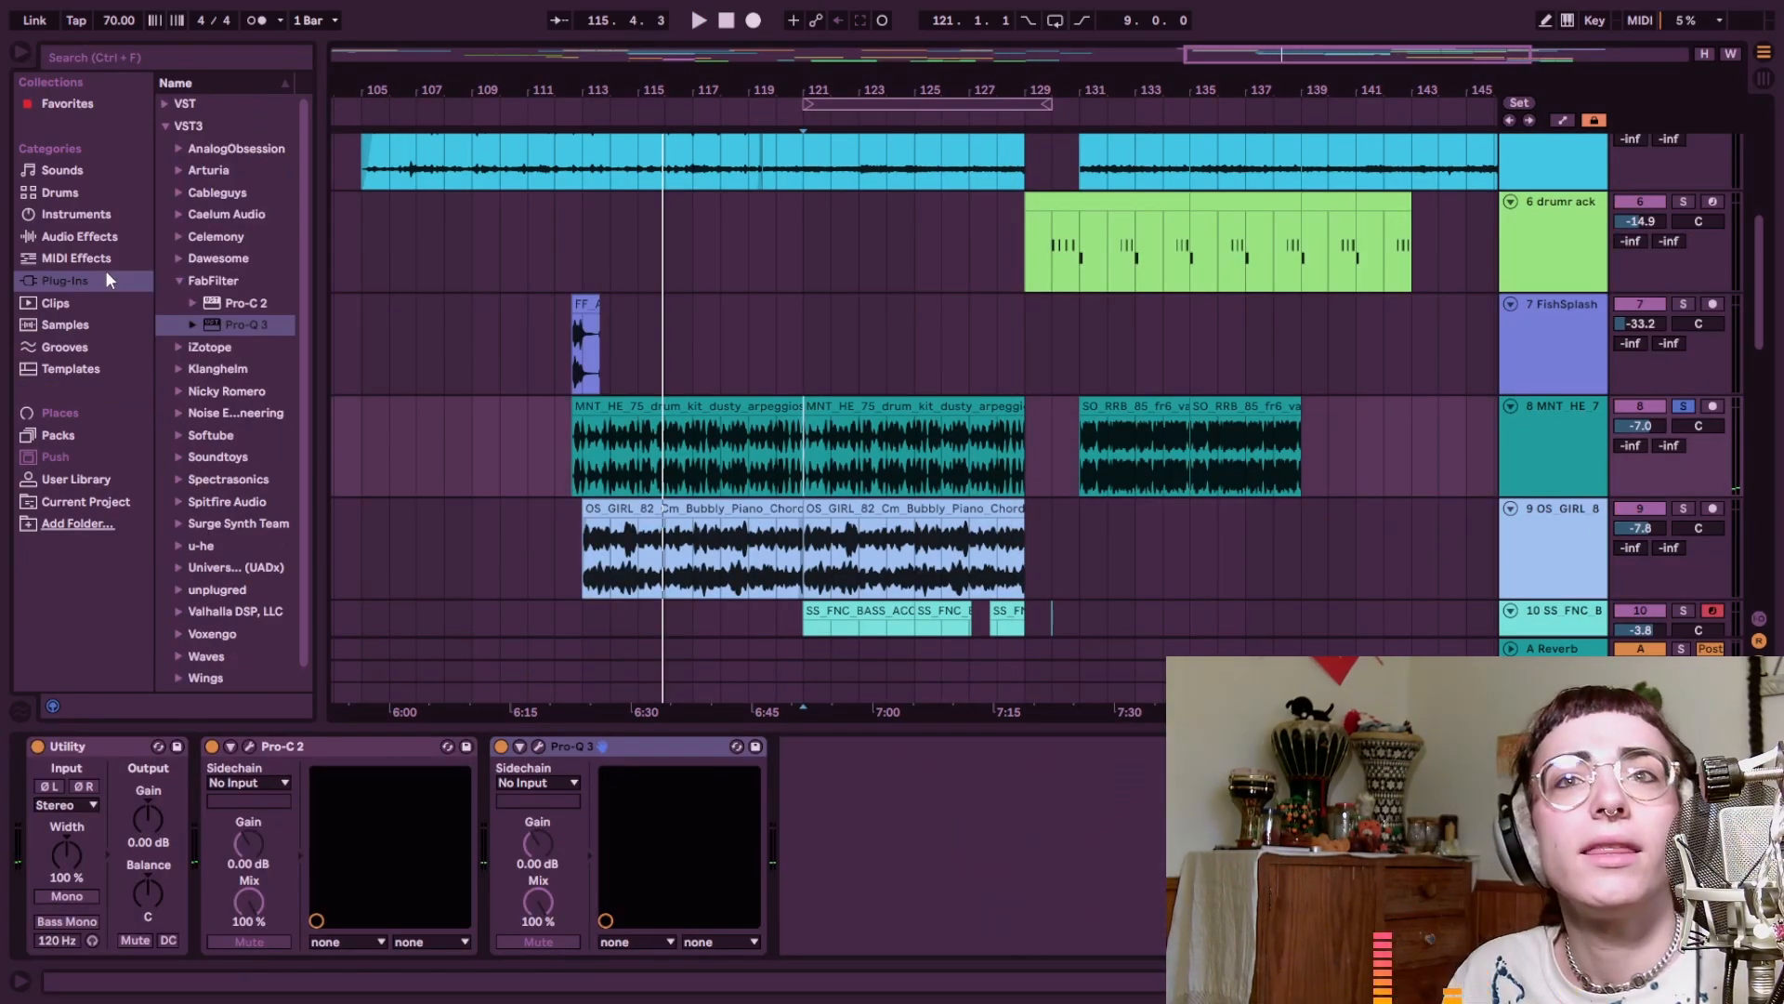
Load Cableguys ShaperBox 3 on the MNT_HE drum kit track and give its pan a one-bar sine curve
click(169, 124)
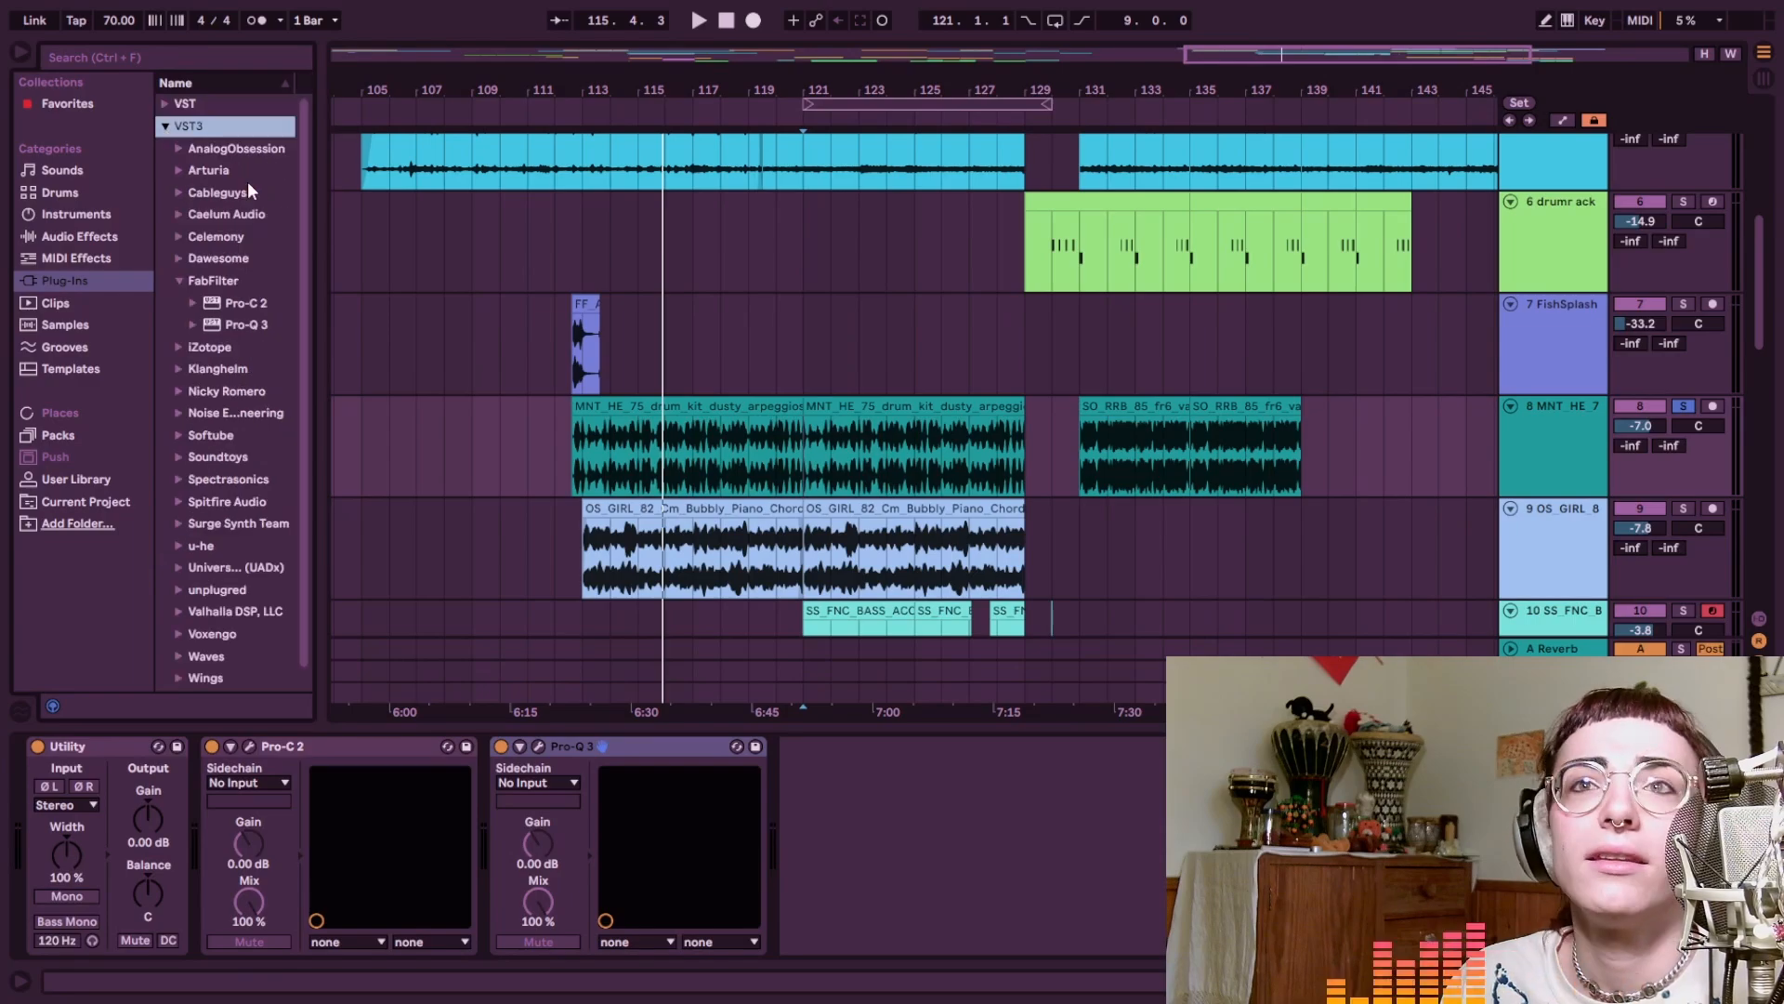
click(244, 192)
double_click(264, 215)
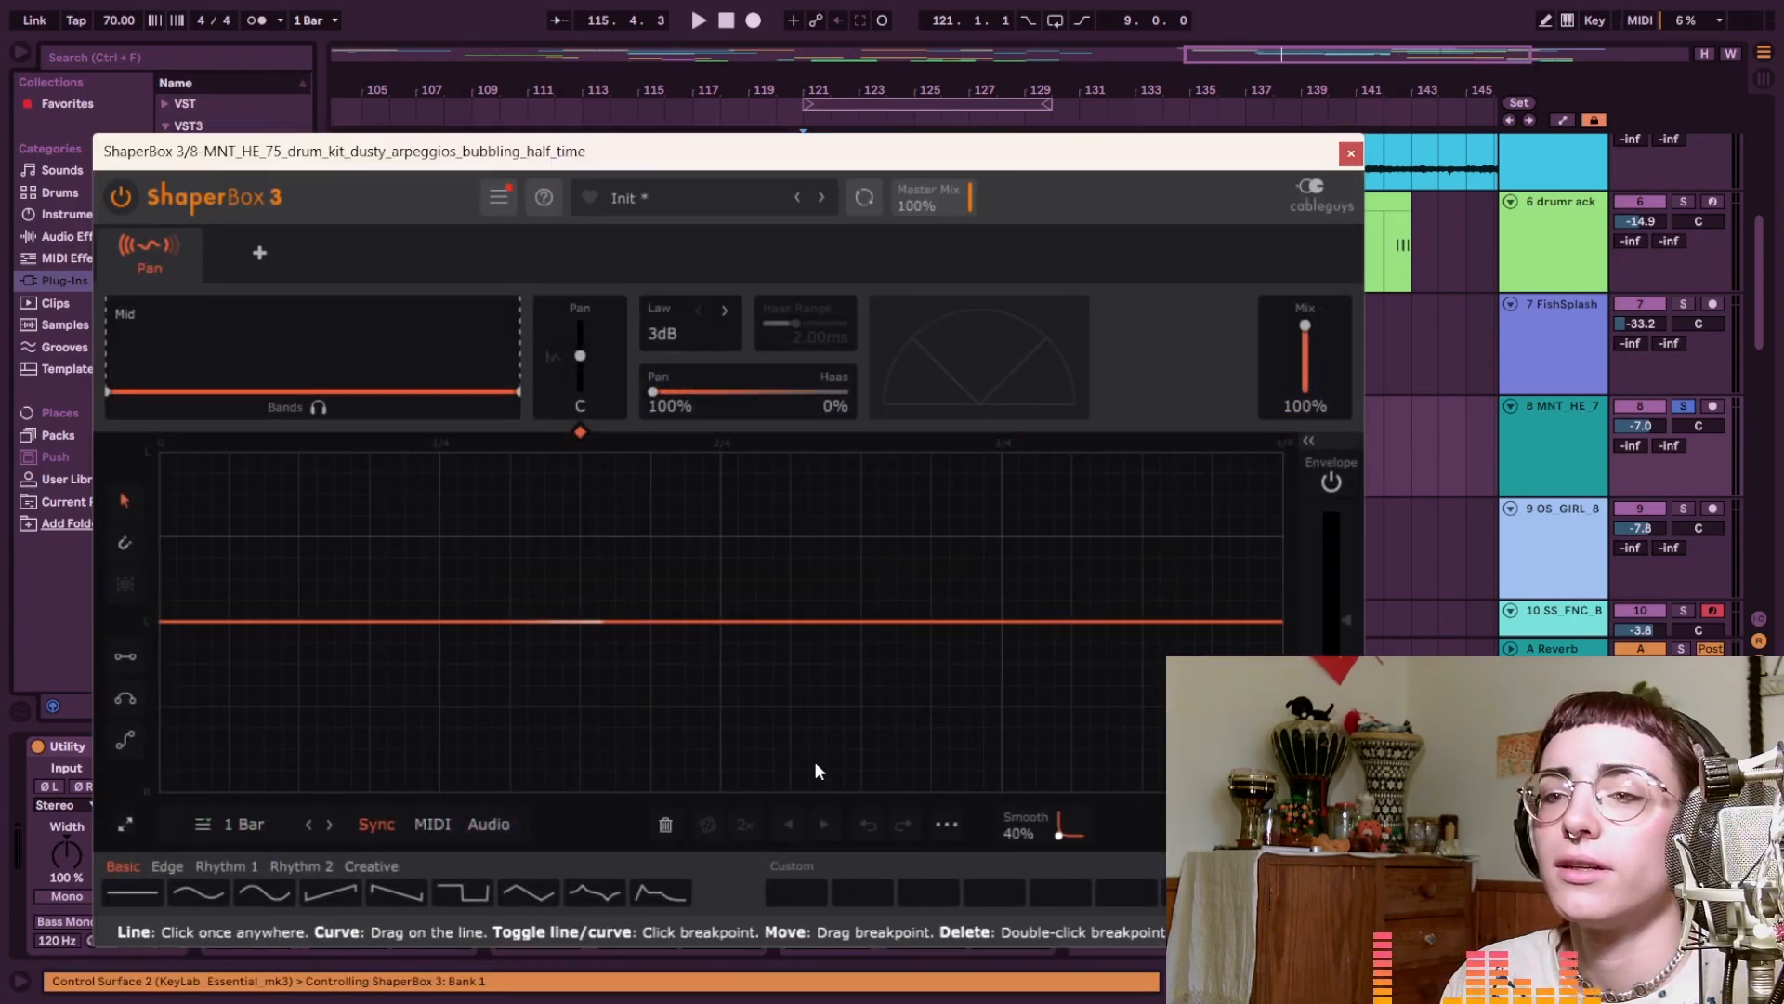
click(275, 895)
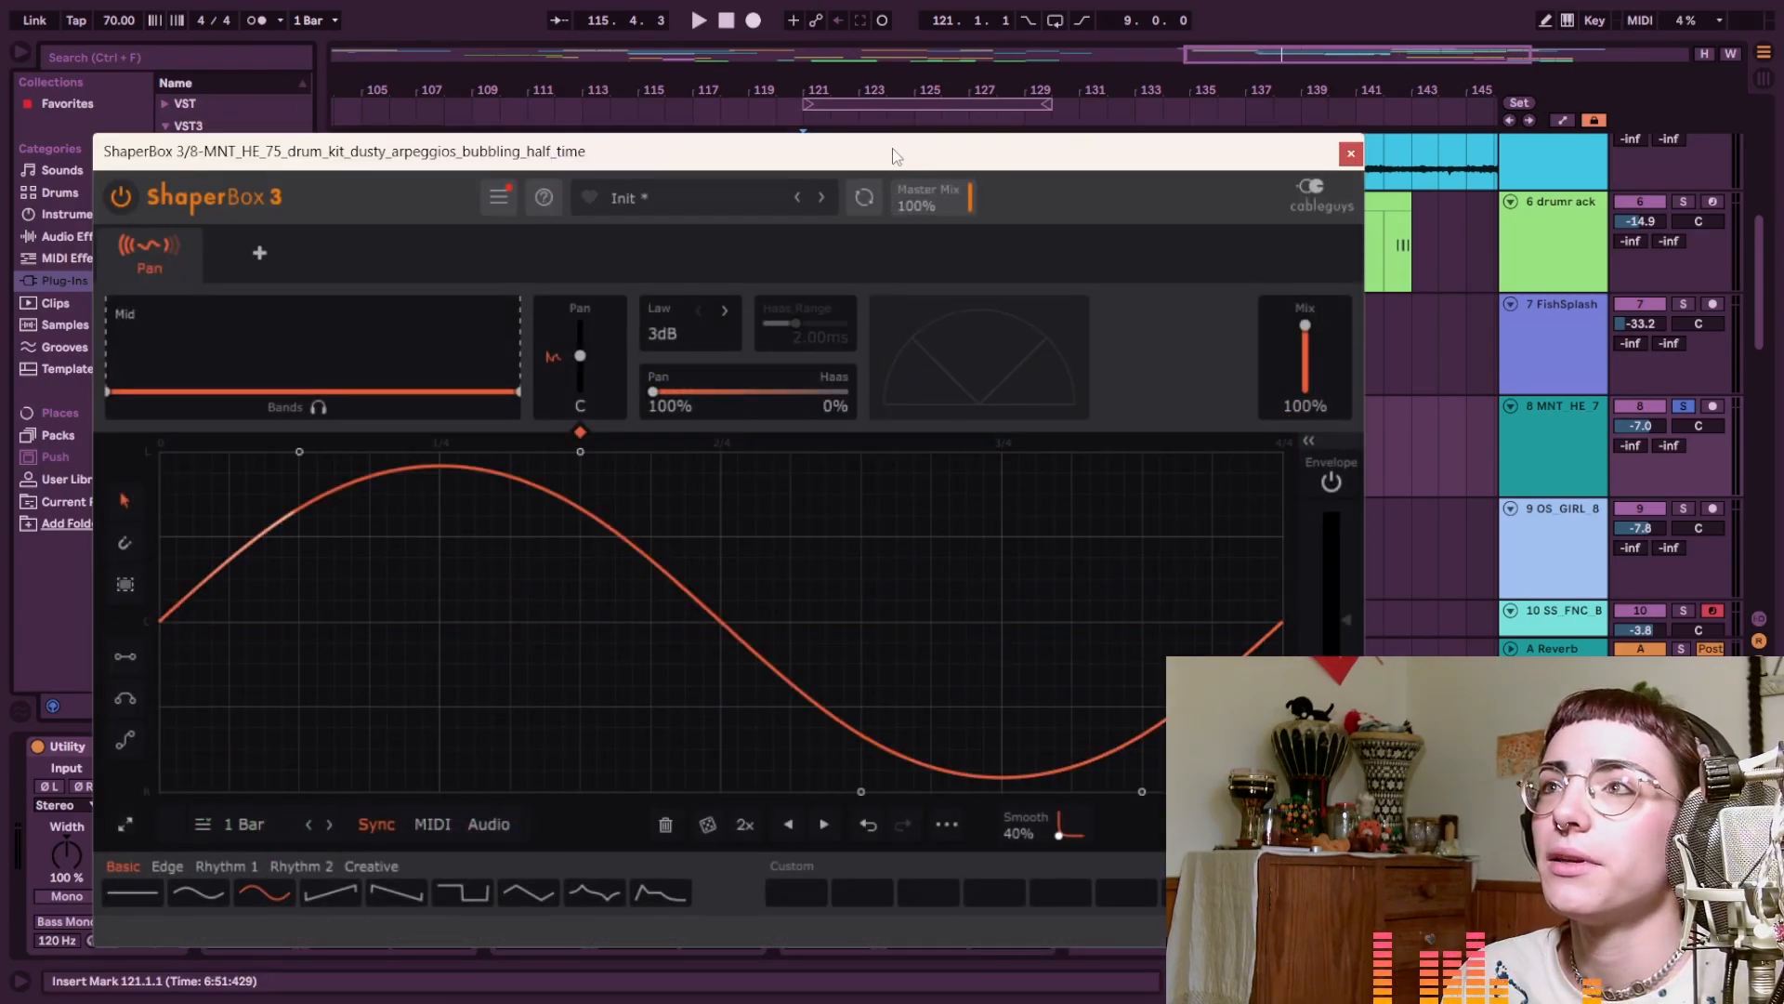
drag(896, 156, 957, 637)
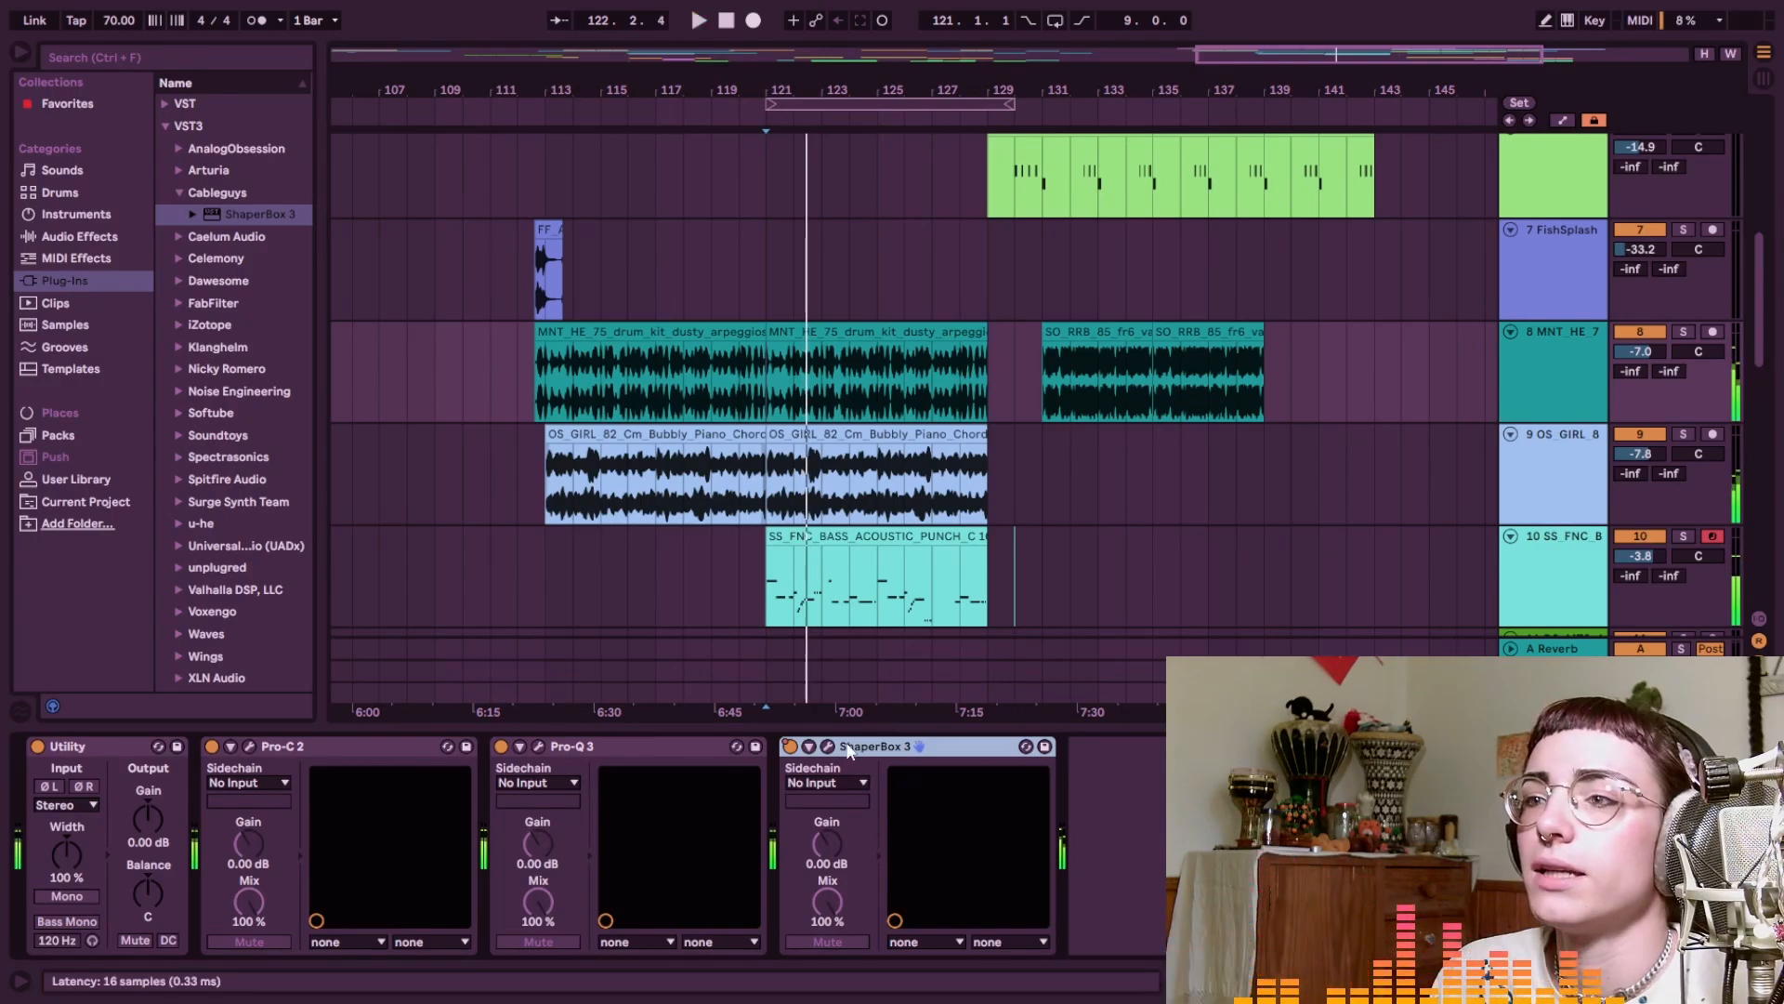
Transfer ShaperBox 3 to the OS_GIRL bubbly piano chords track and close its window
click(786, 483)
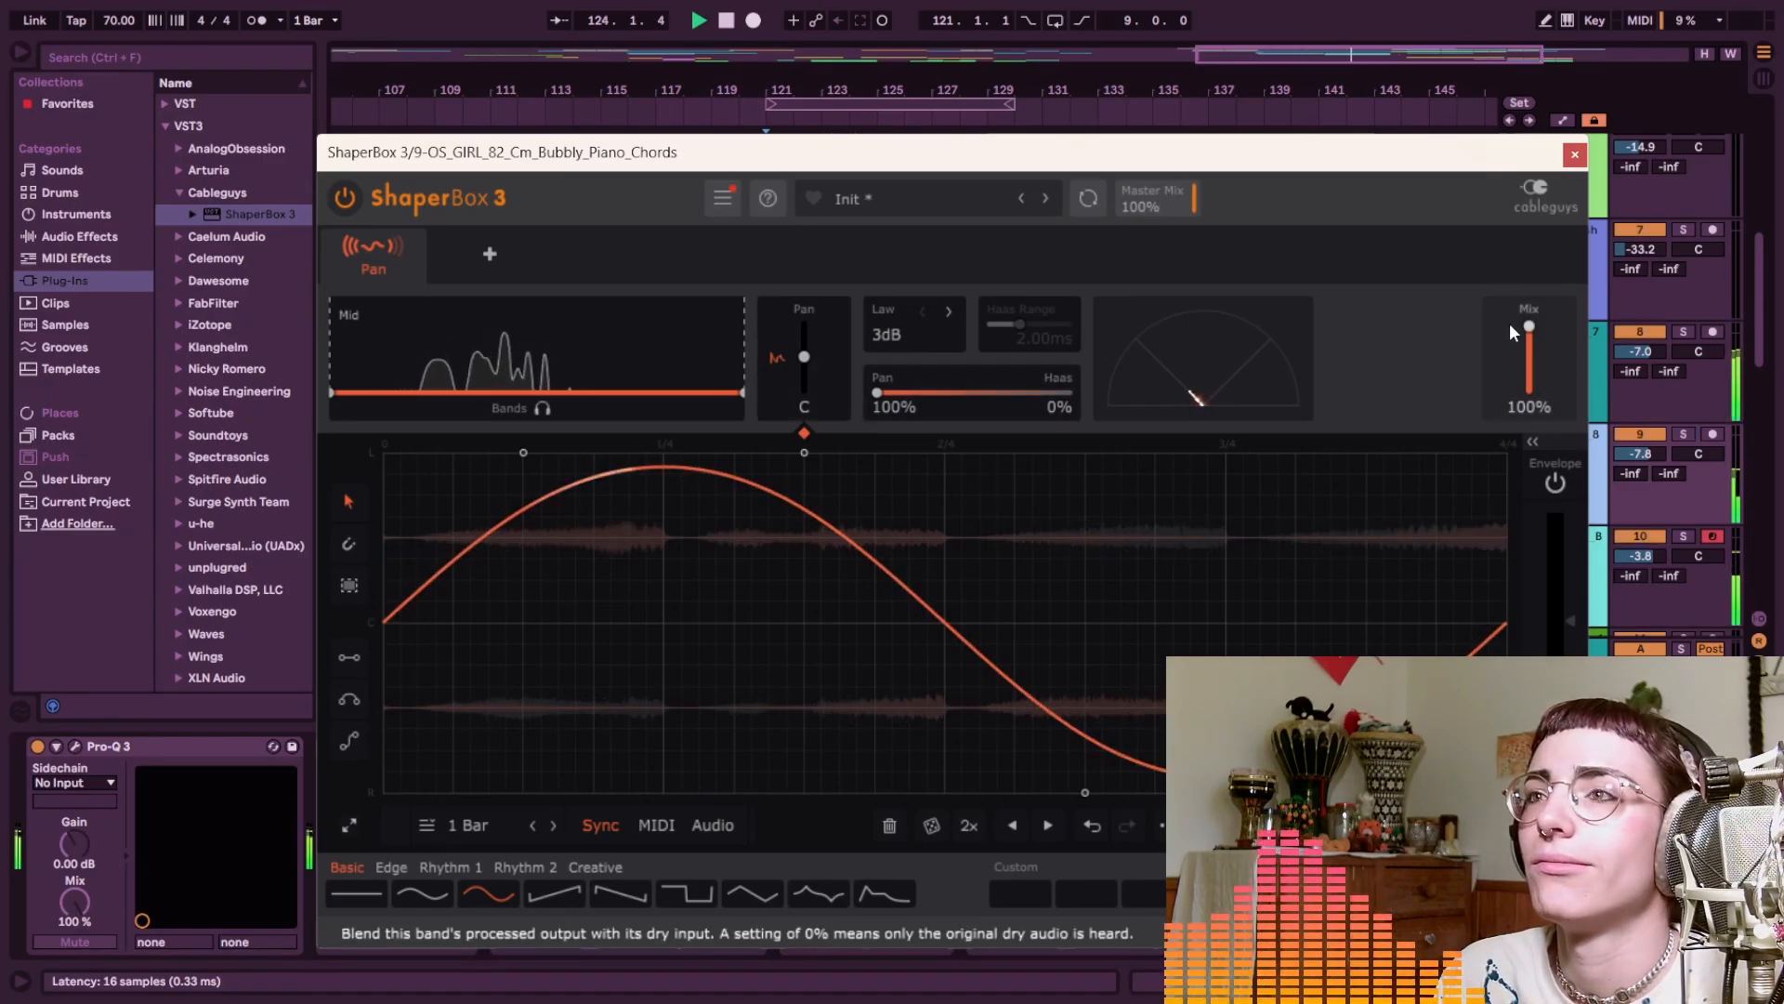
click(1574, 154)
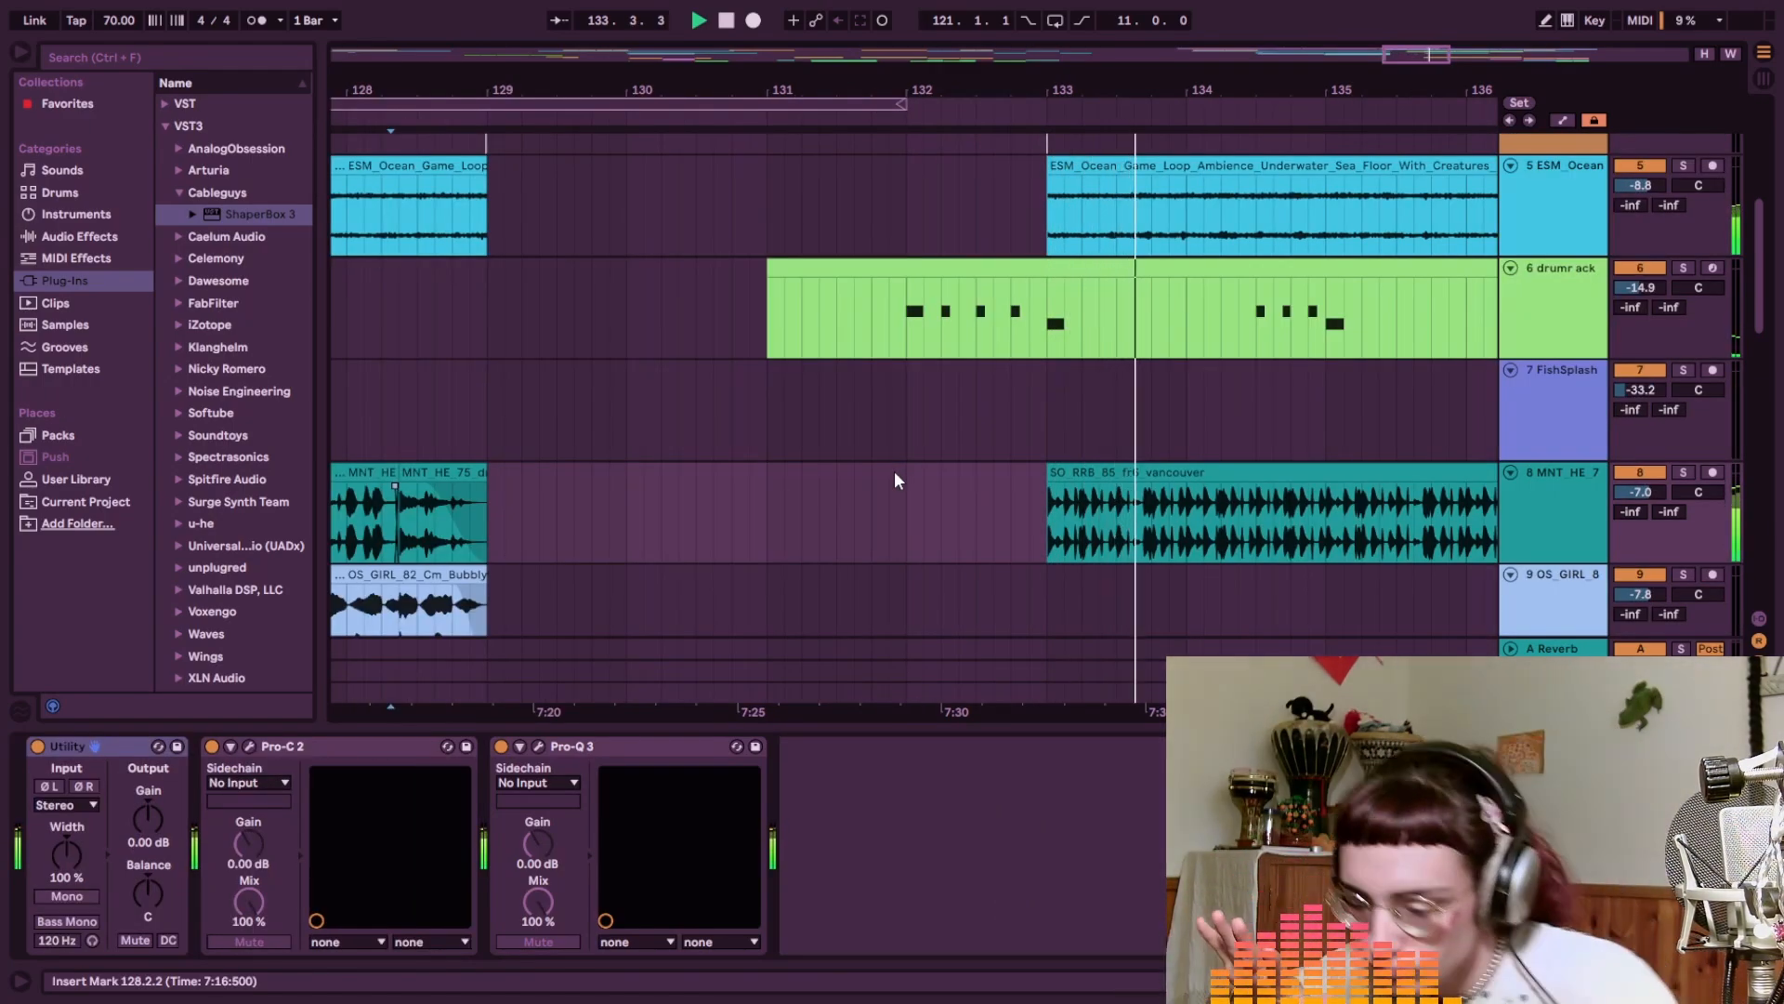
Save the current Set while the section around bar 133 plays
key(minus)
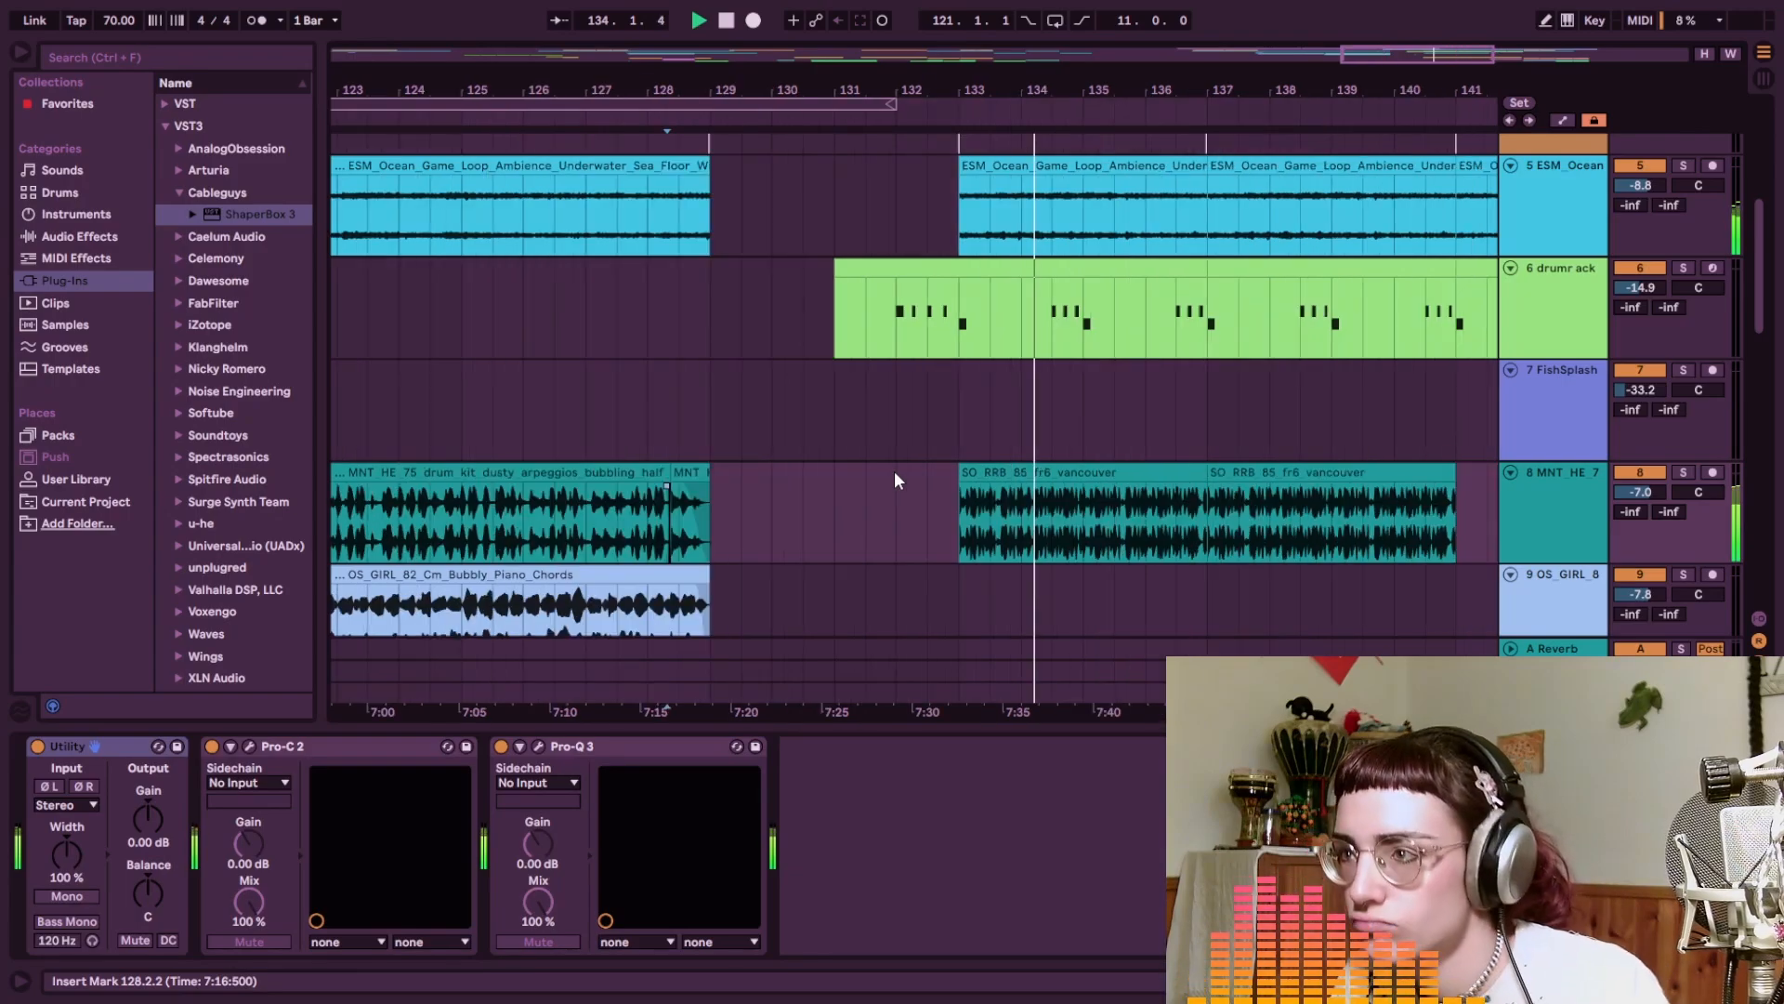
key(minus)
key(ctrl+s)
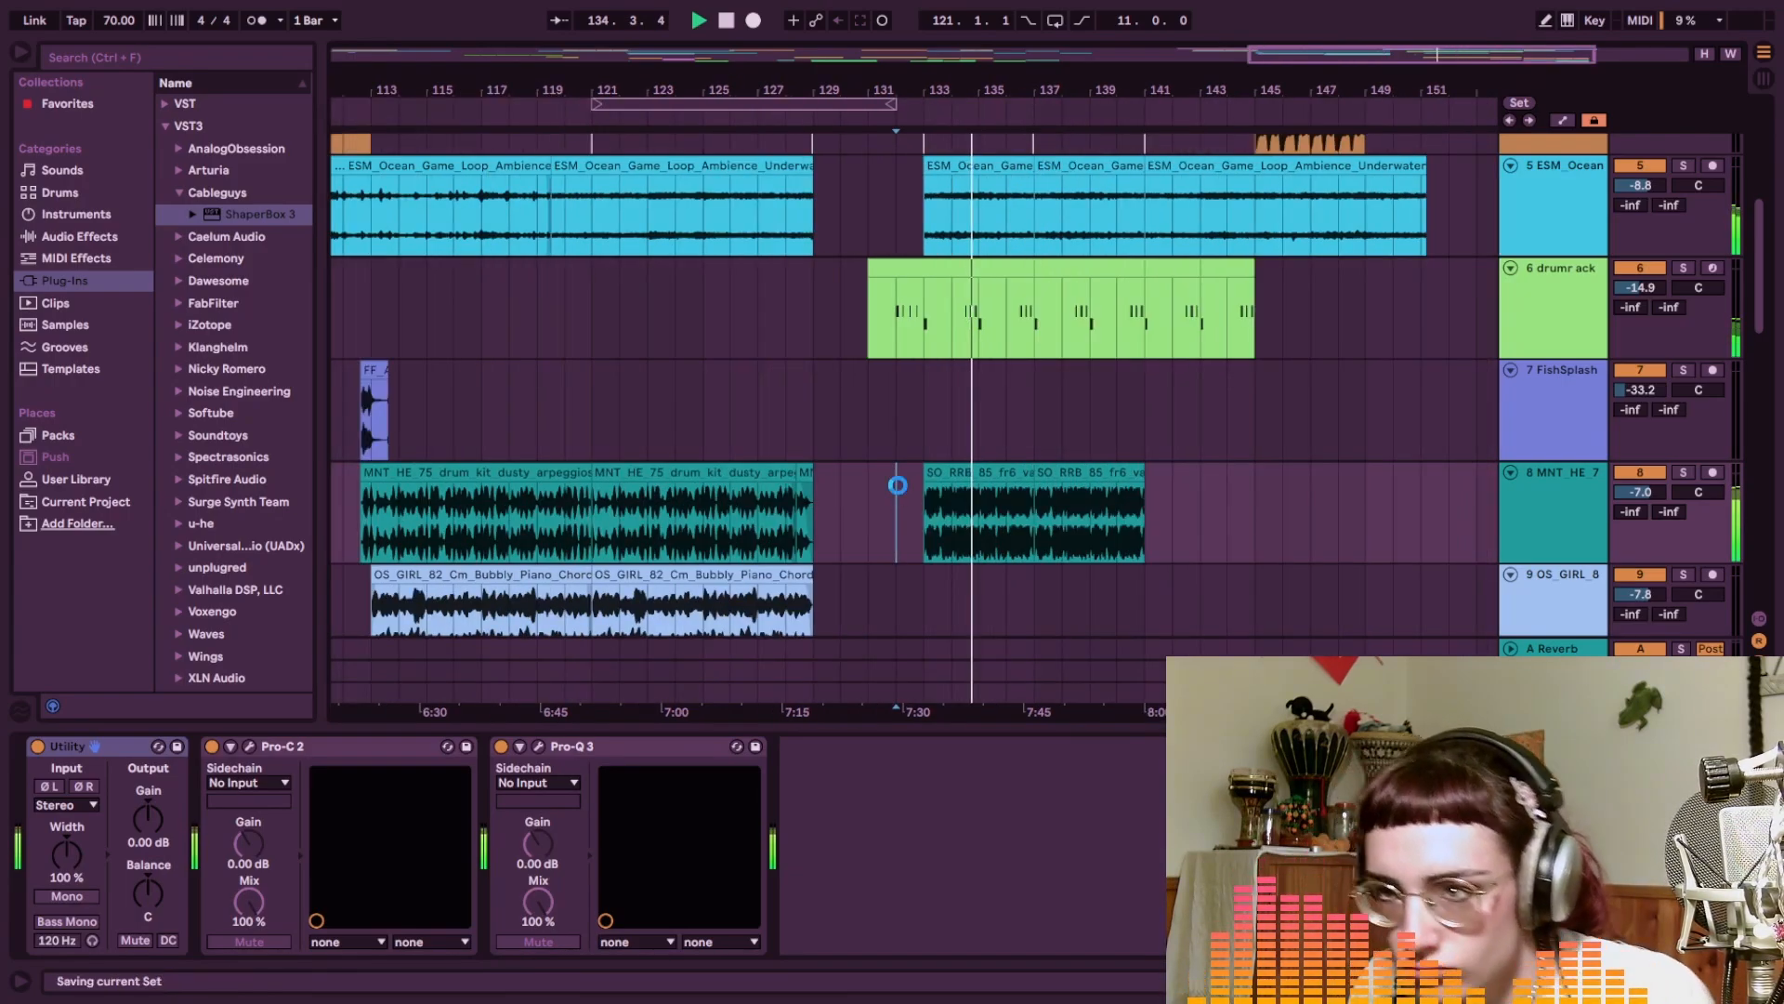
key(minus)
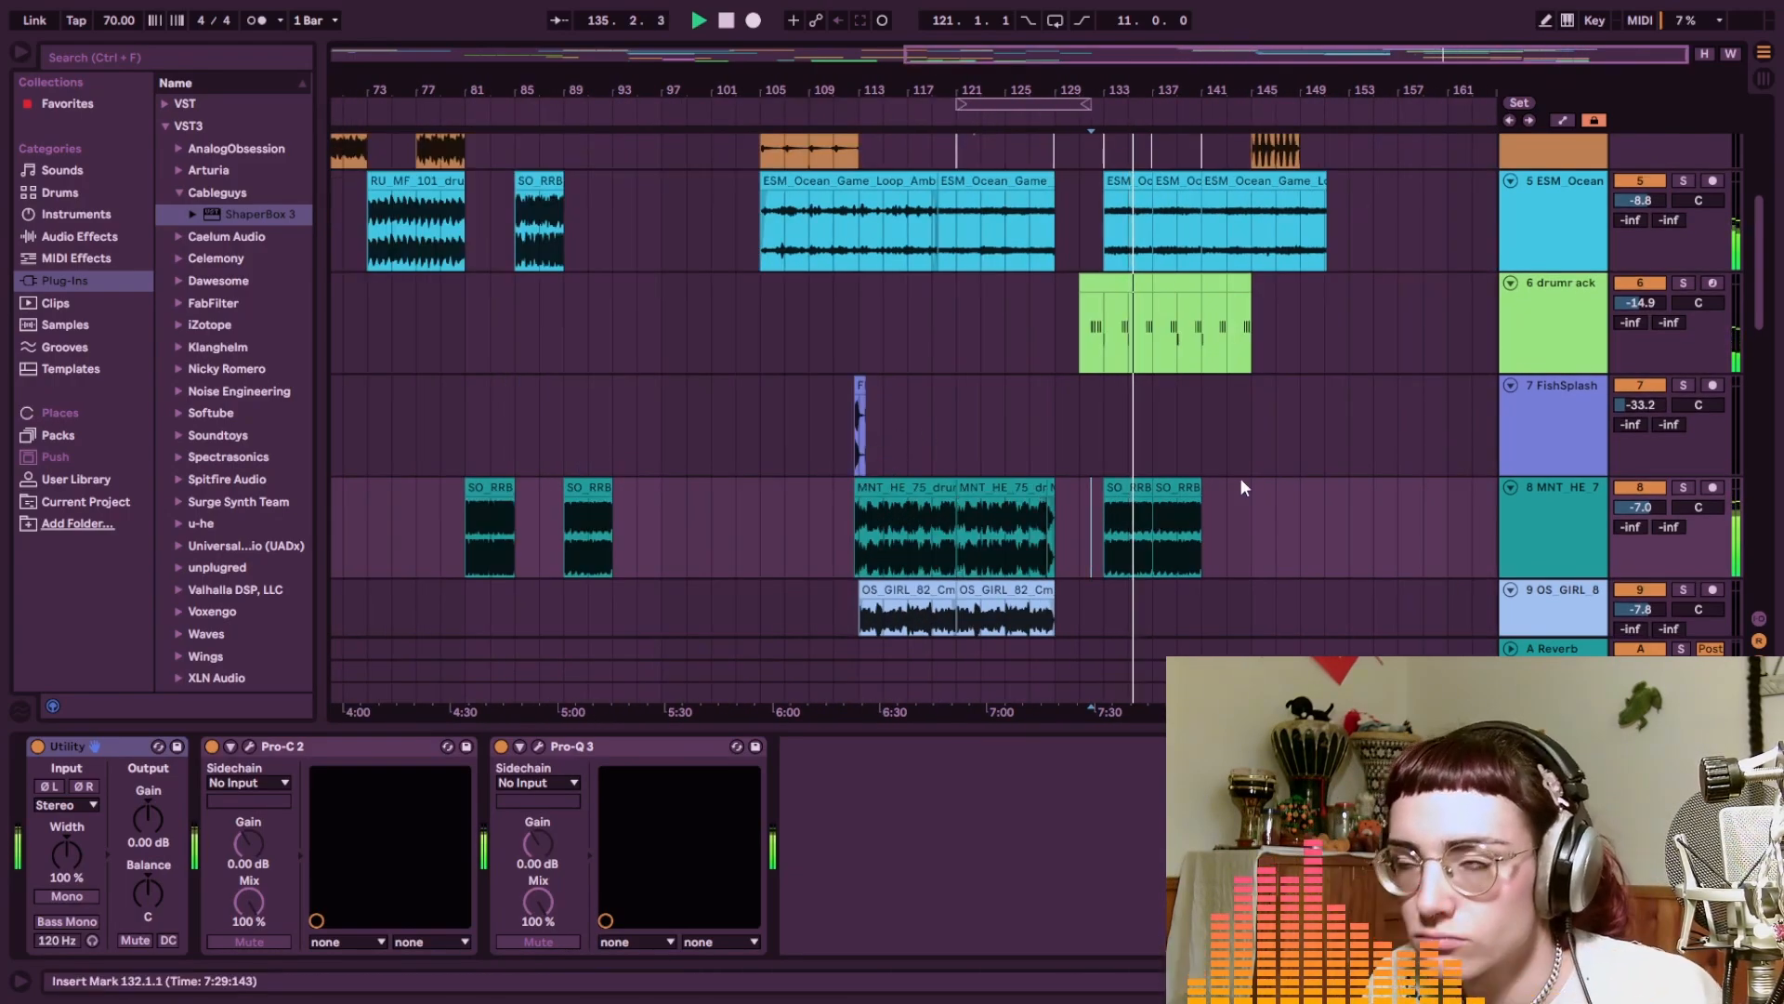
Review the upper tracks of the arrangement and go to the start of the first Audio 4 clip on the DESCEMT track
scroll(1246, 478, up, 3)
scroll(1245, 477, up, 3)
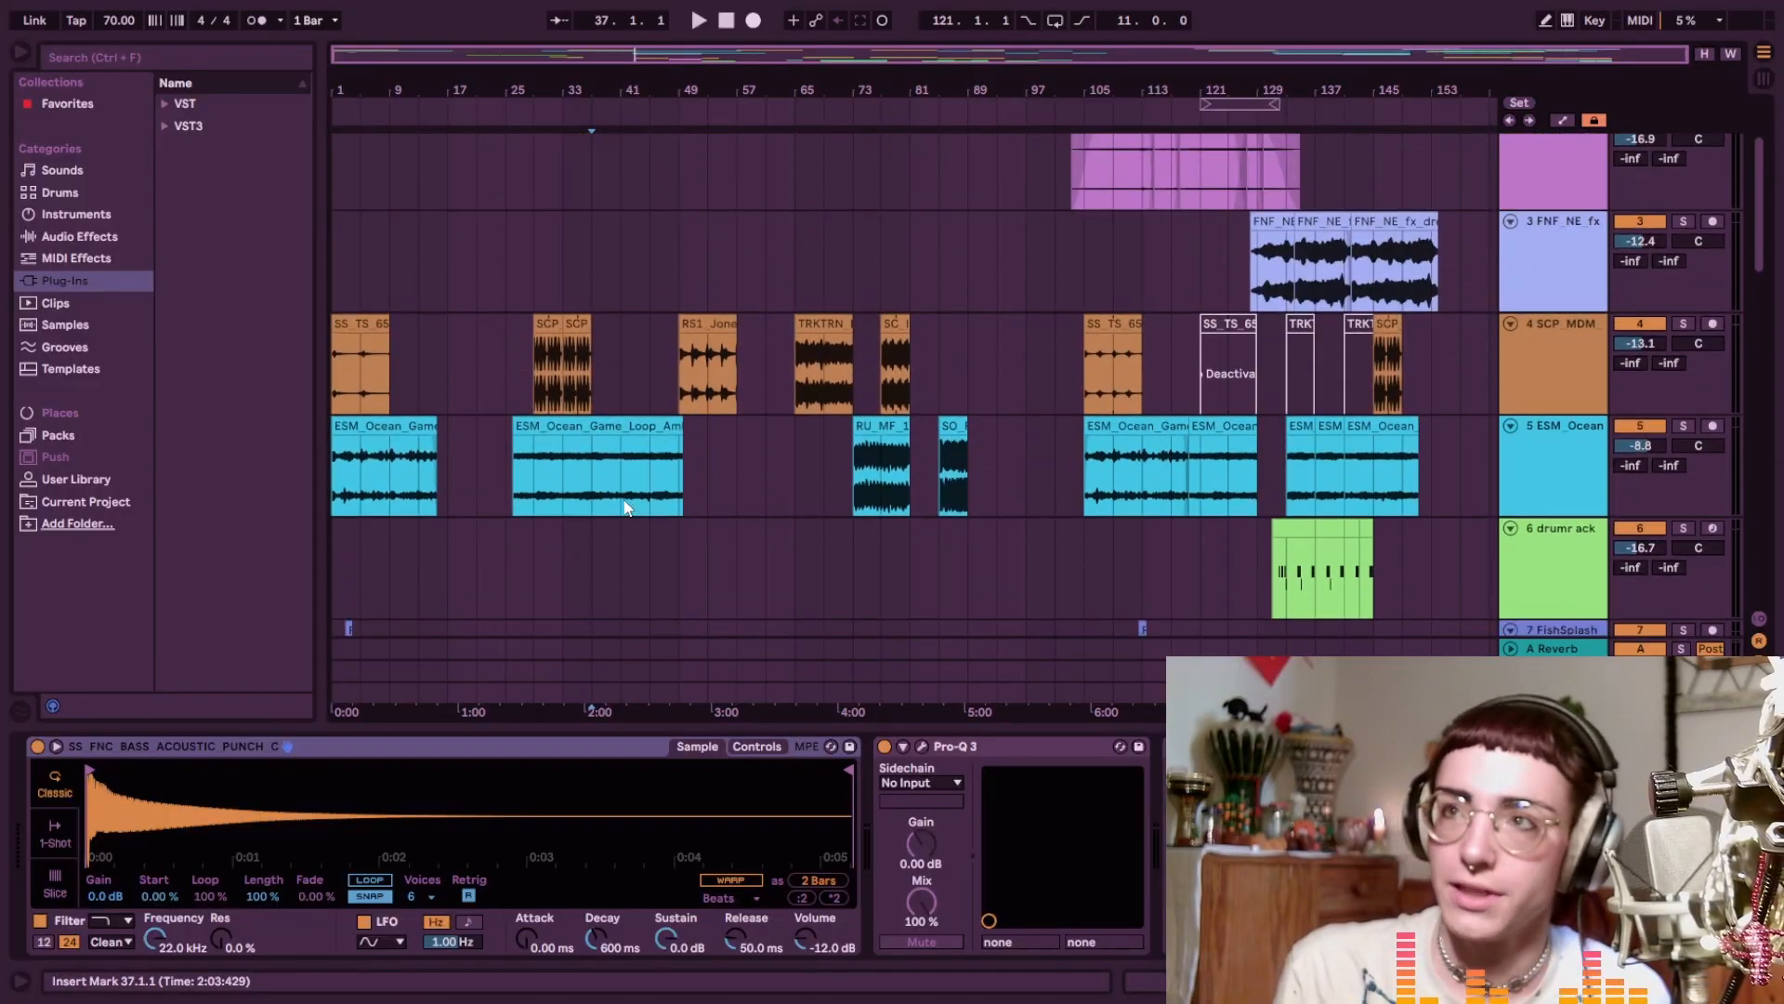
scroll(625, 506, up, 3)
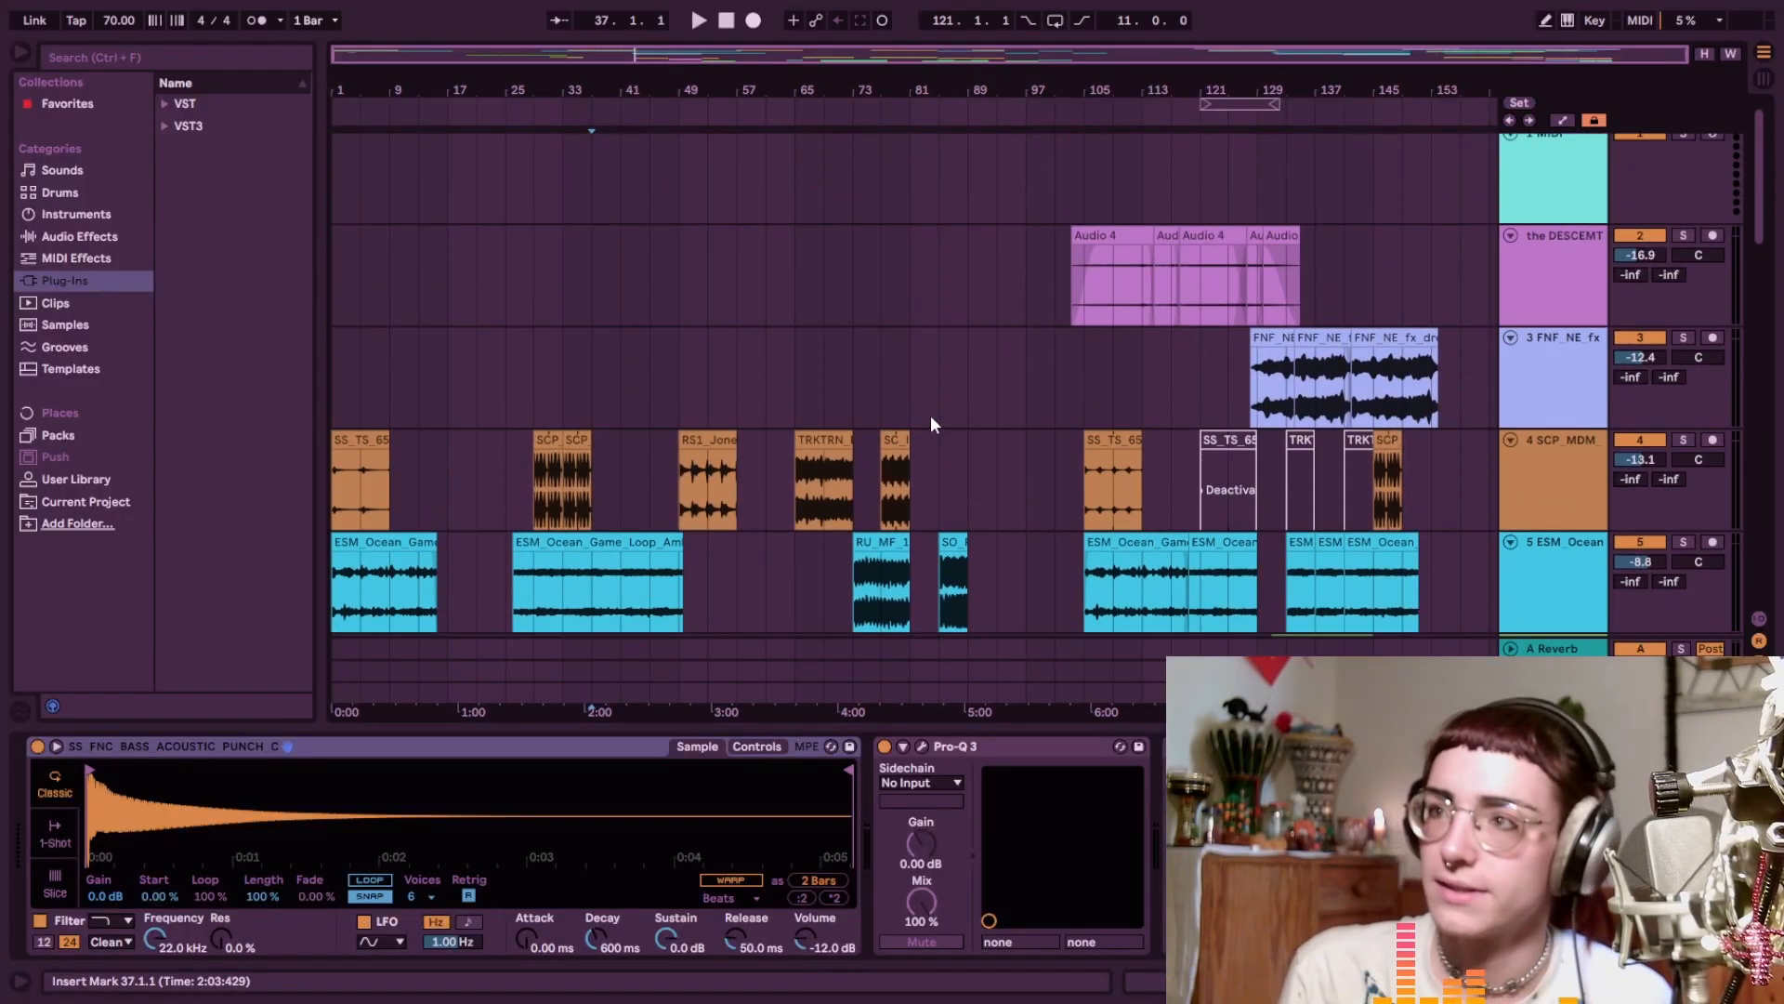
click(1032, 364)
click(1085, 372)
key(plus)
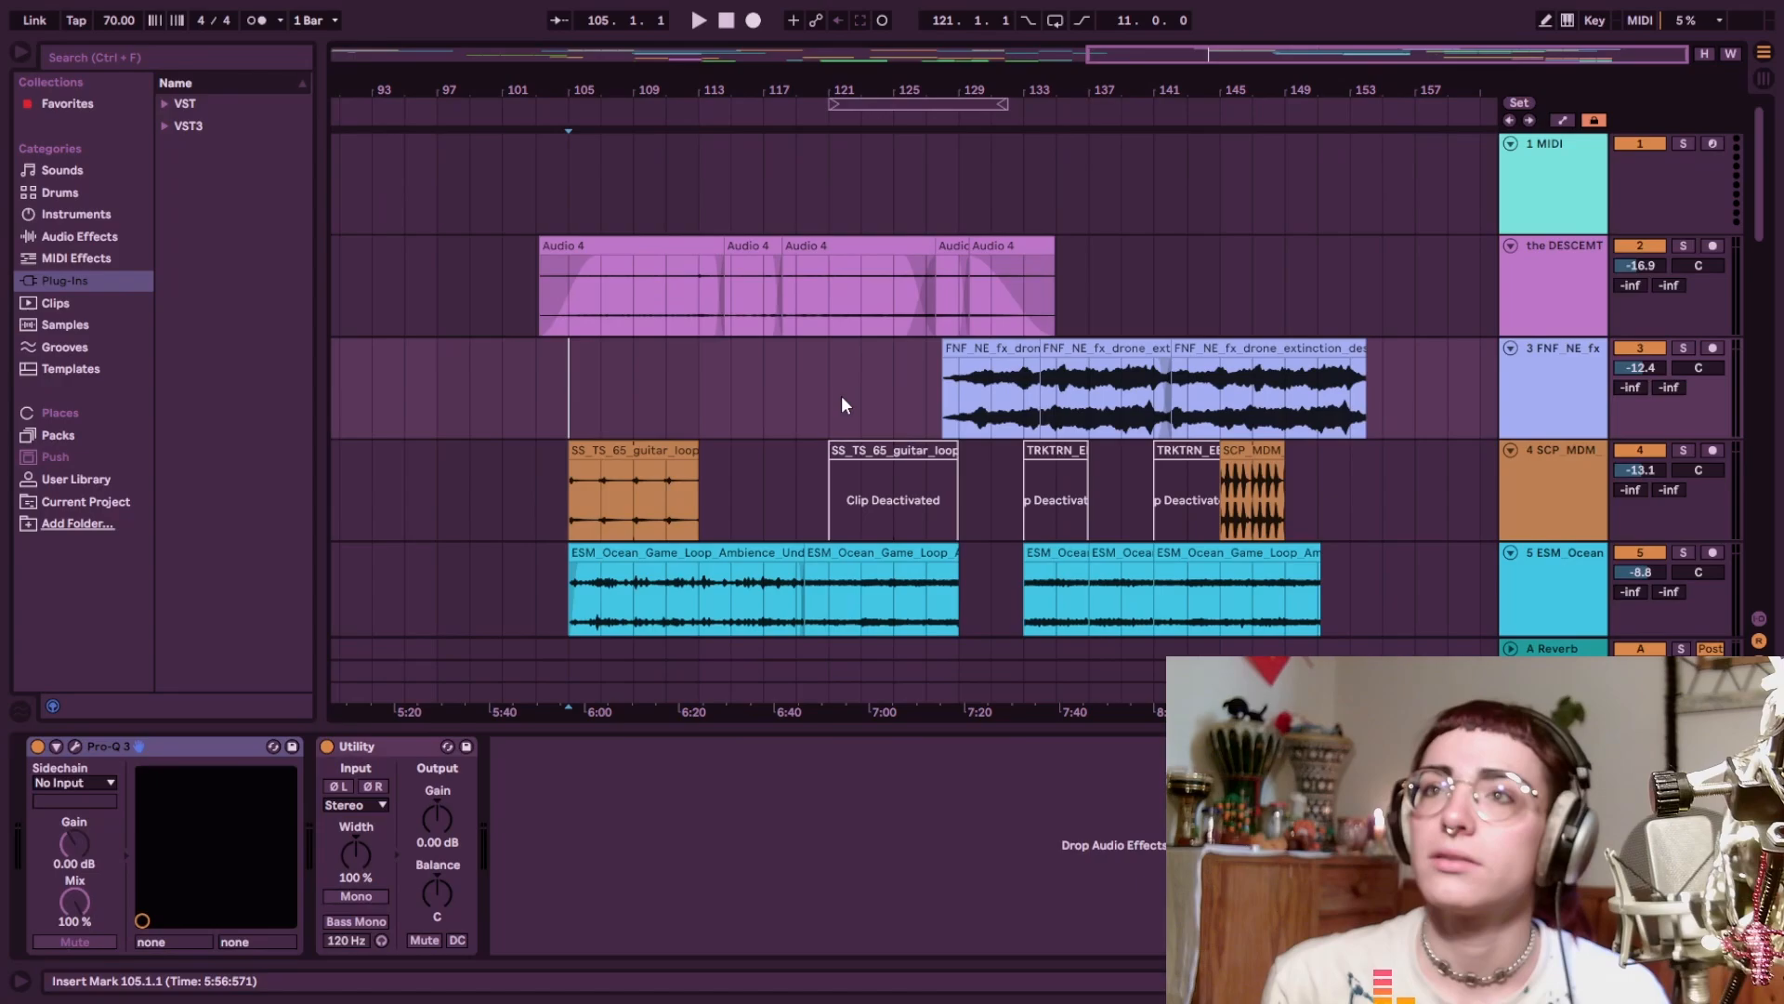
click(539, 275)
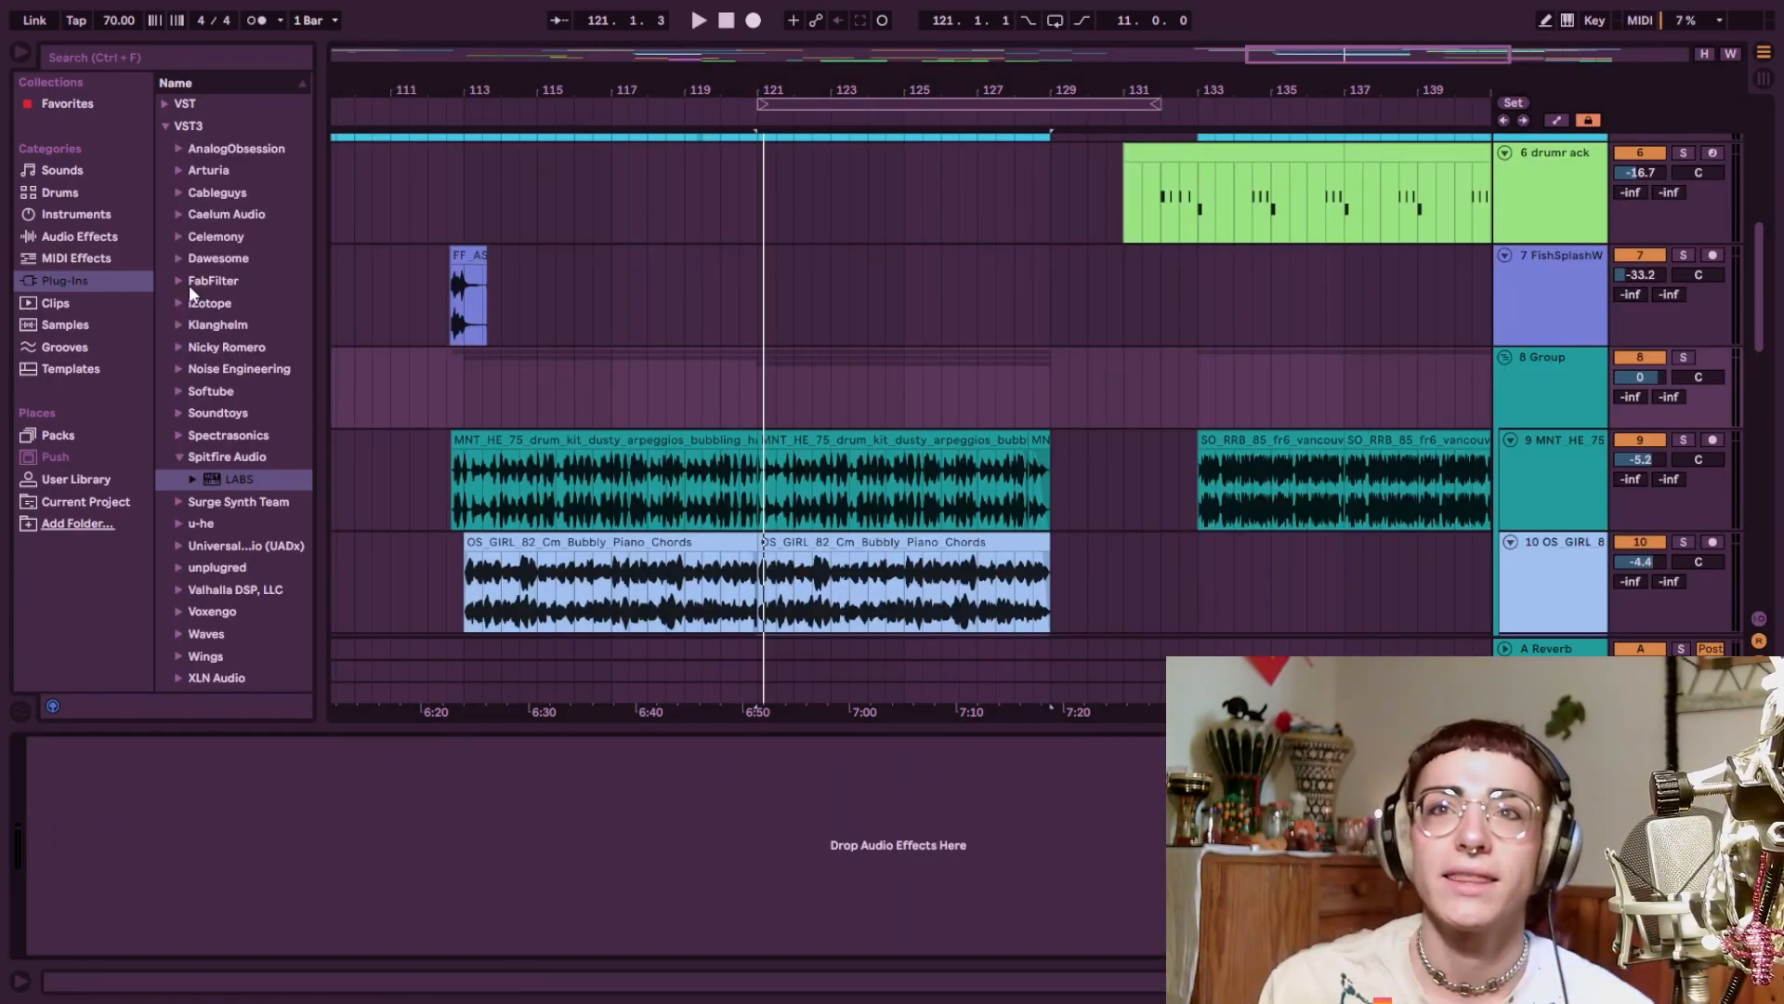
click(171, 103)
scroll(612, 226, up, 10)
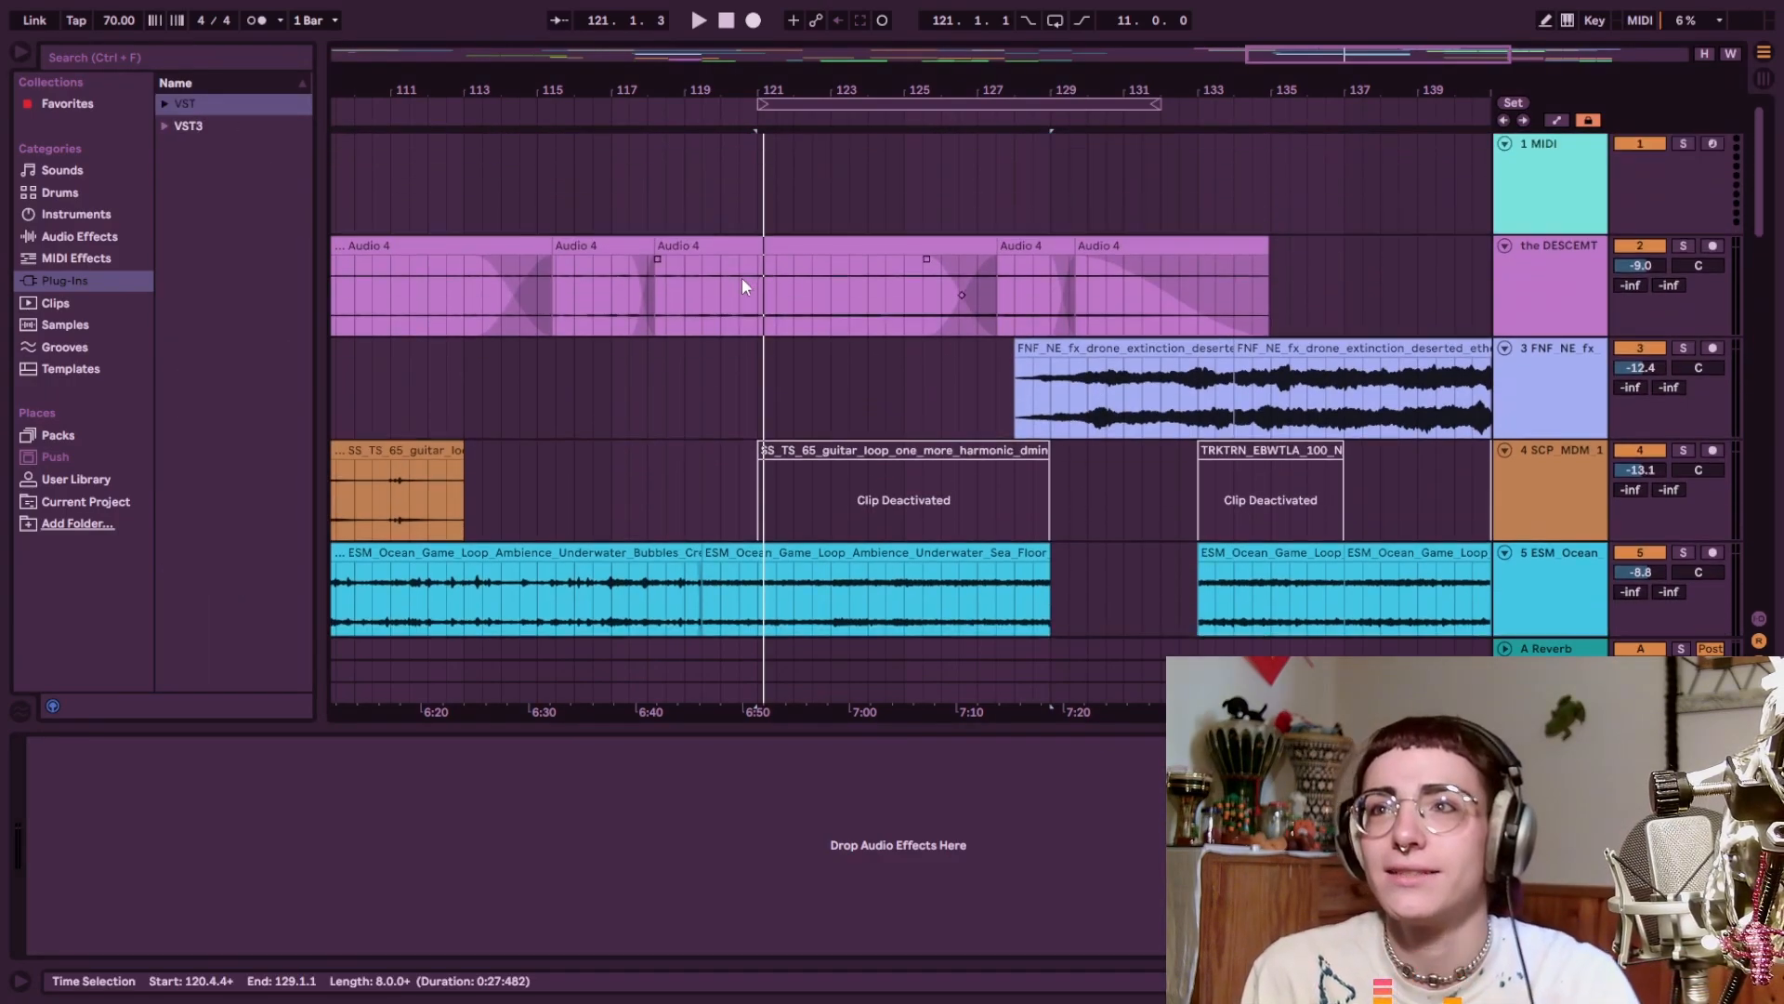
Review the clips on the DESCEMT, ocean ambience and group tracks between bars 111 and 131
click(741, 277)
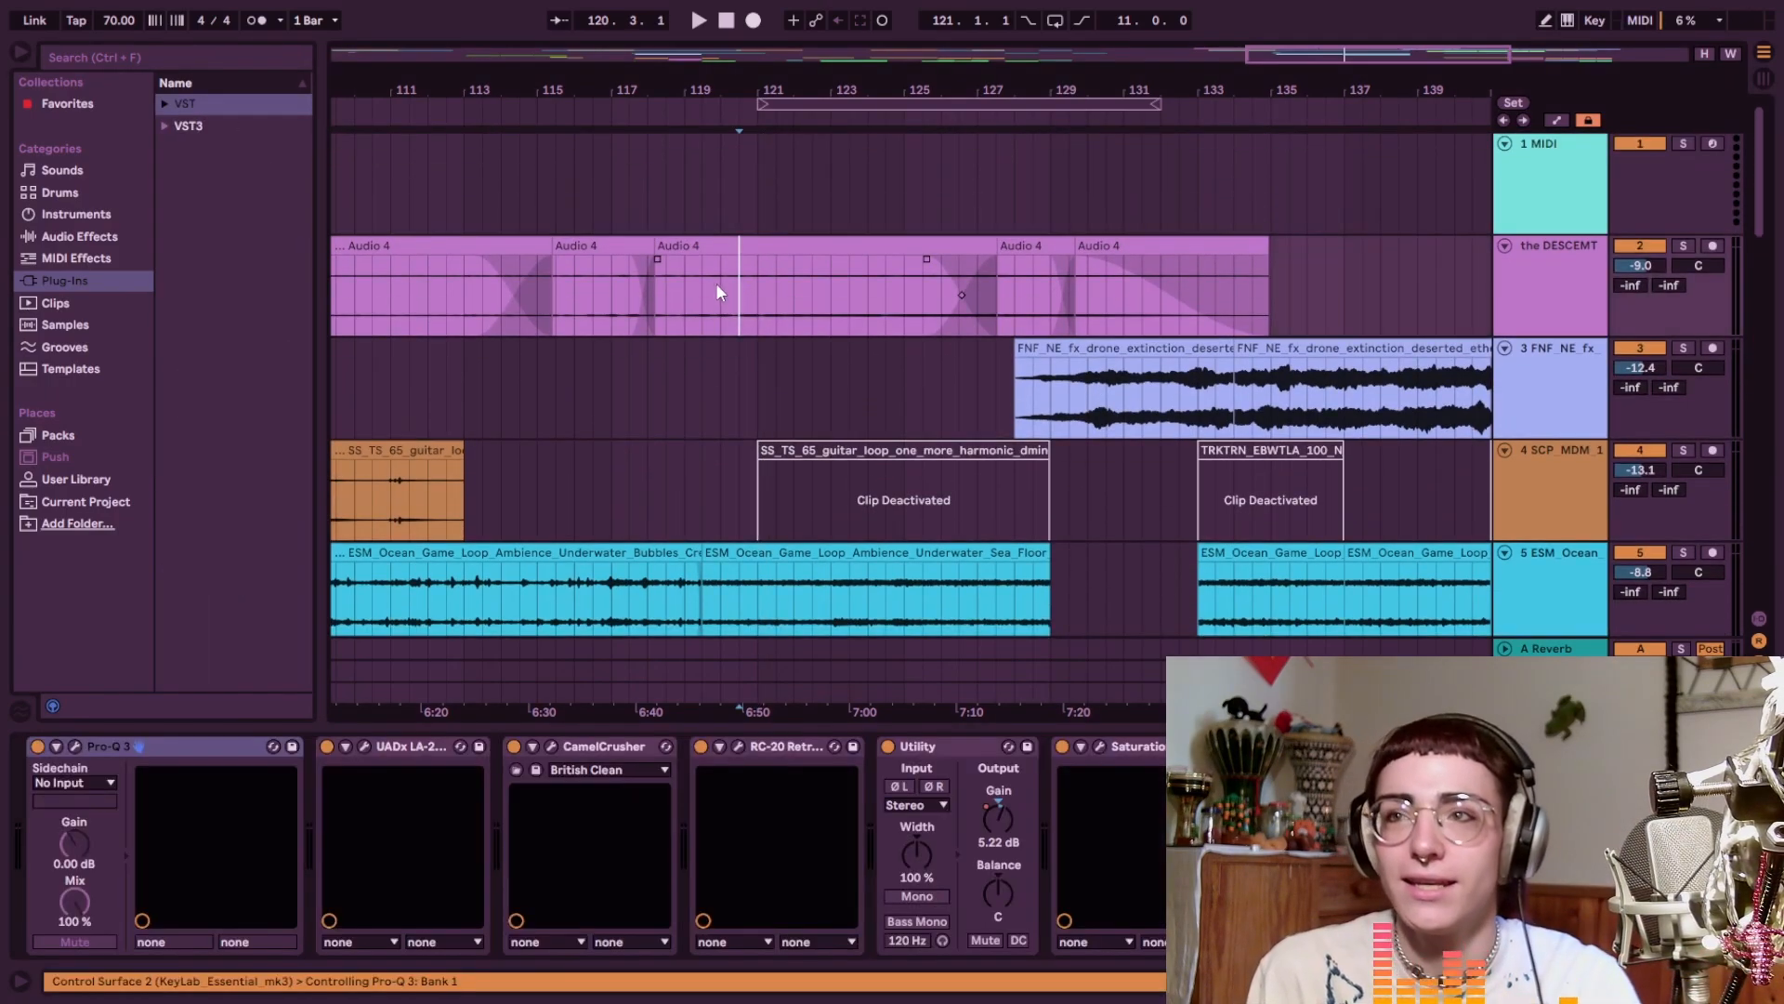
drag(409, 301, 896, 294)
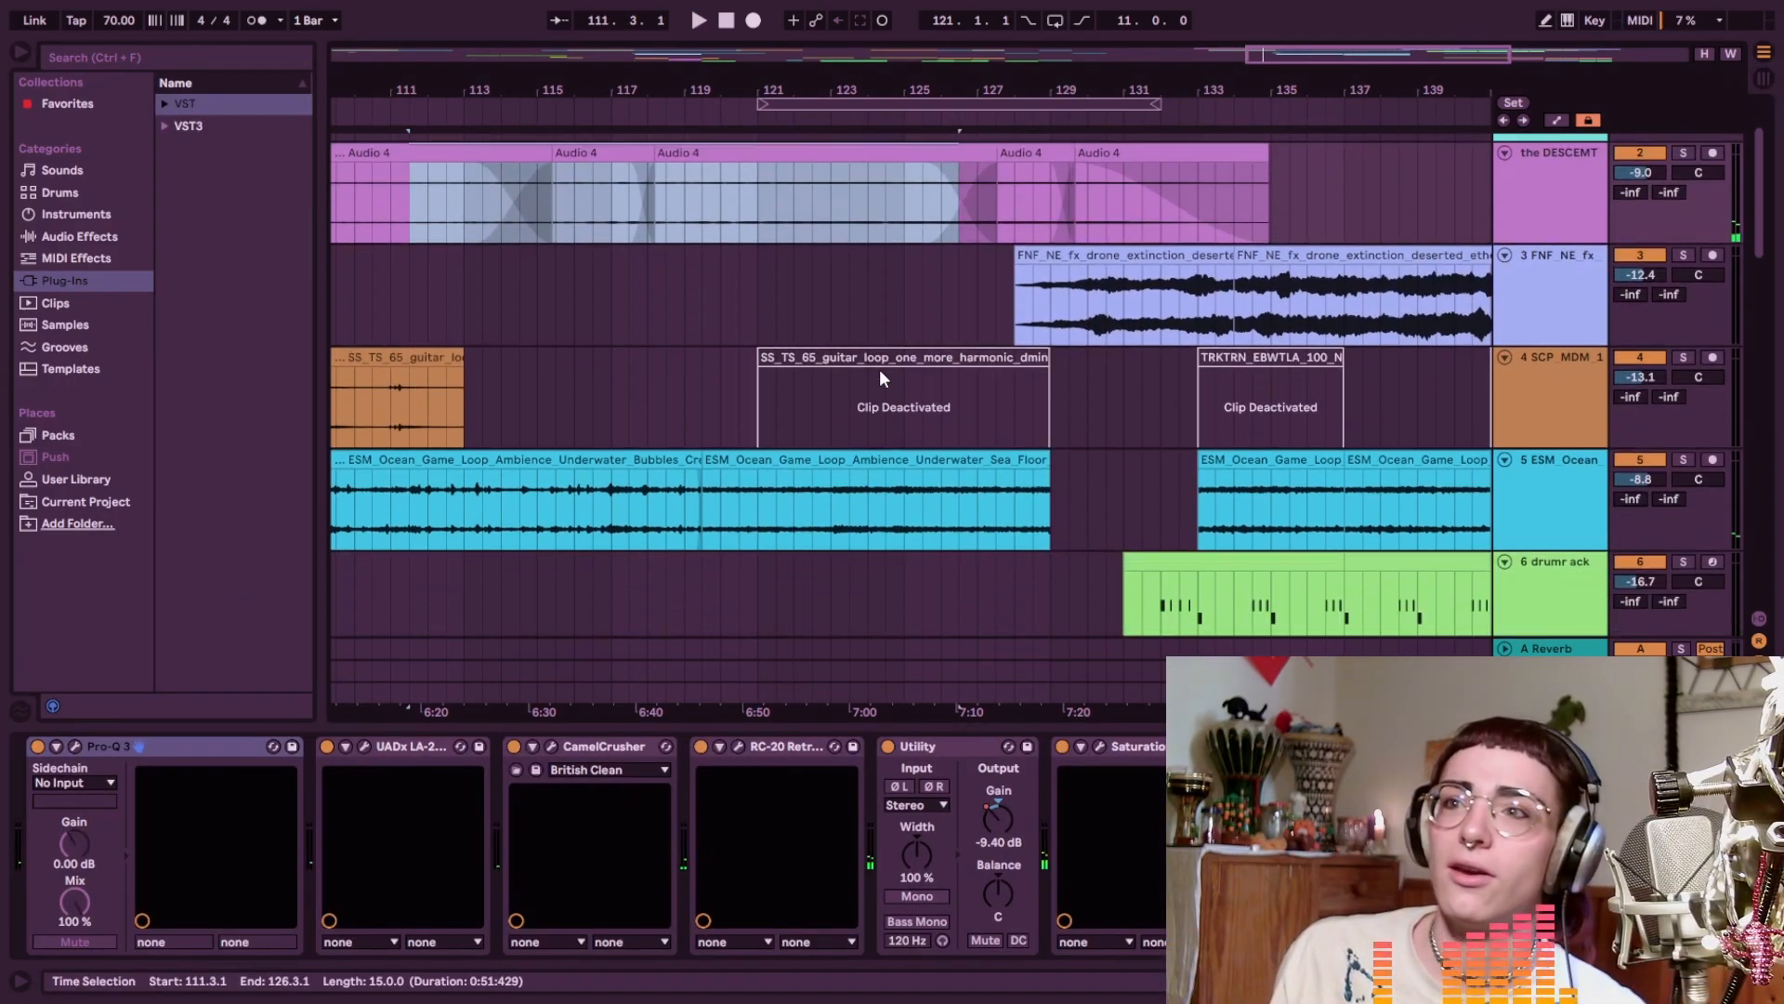
click(685, 285)
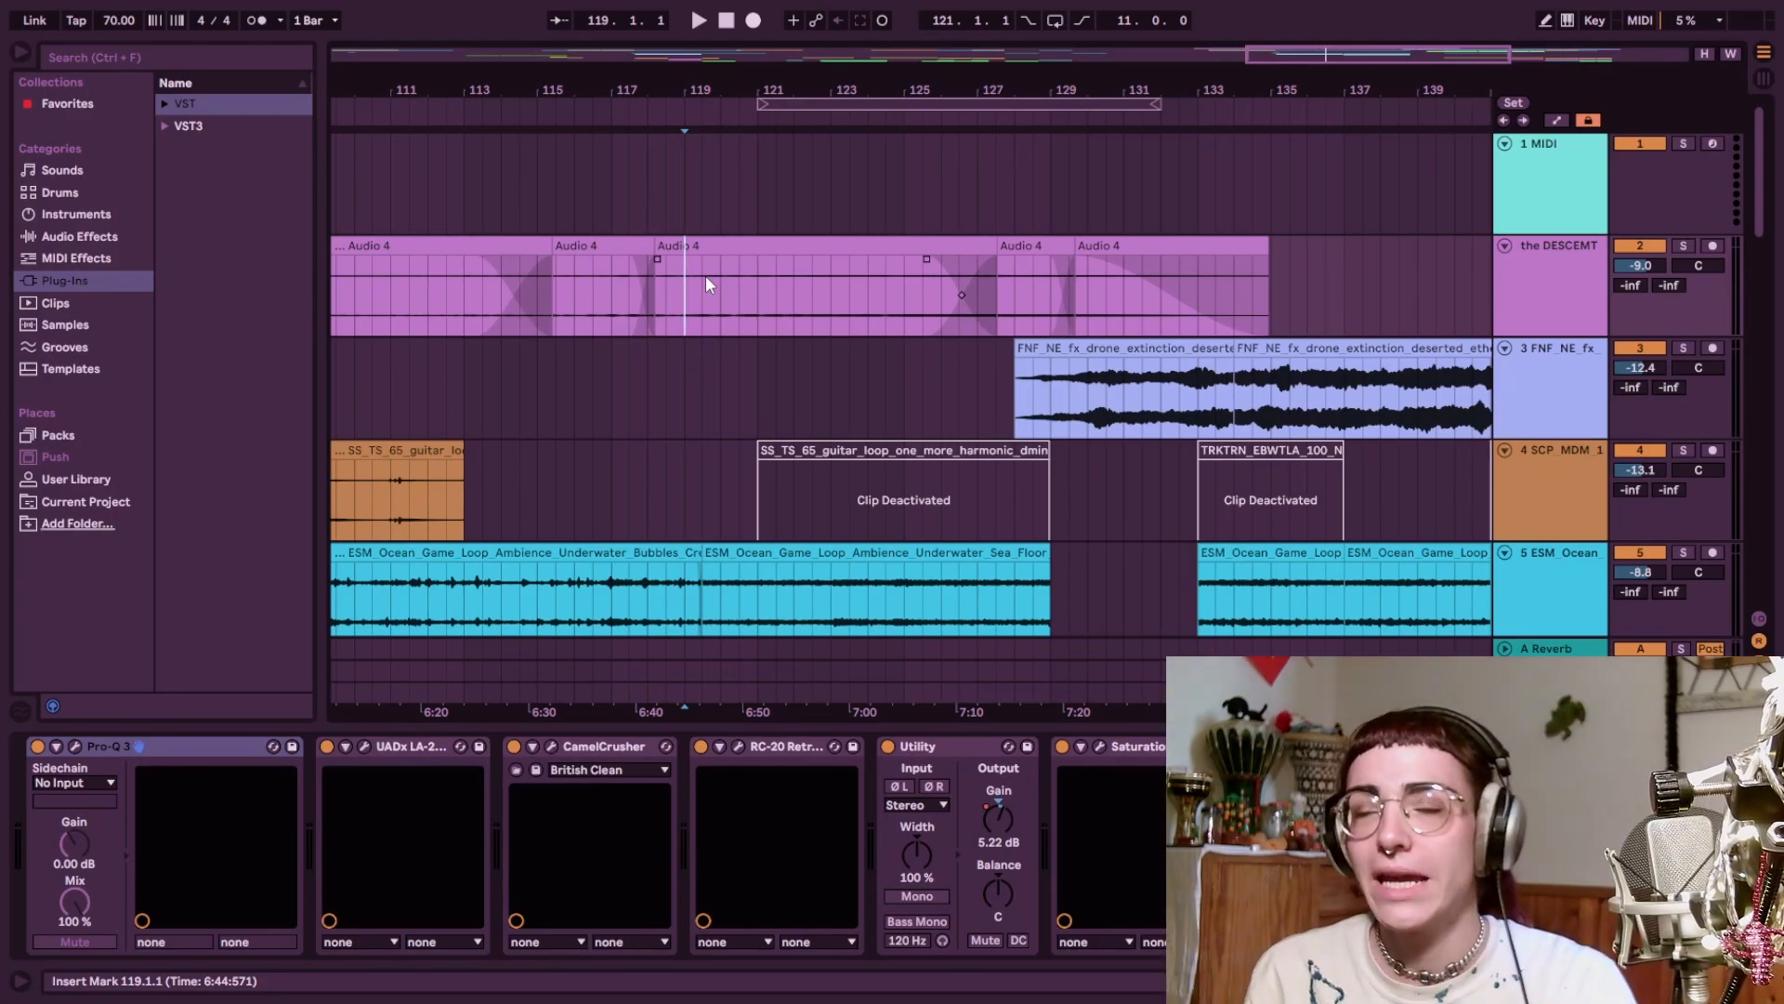
click(759, 299)
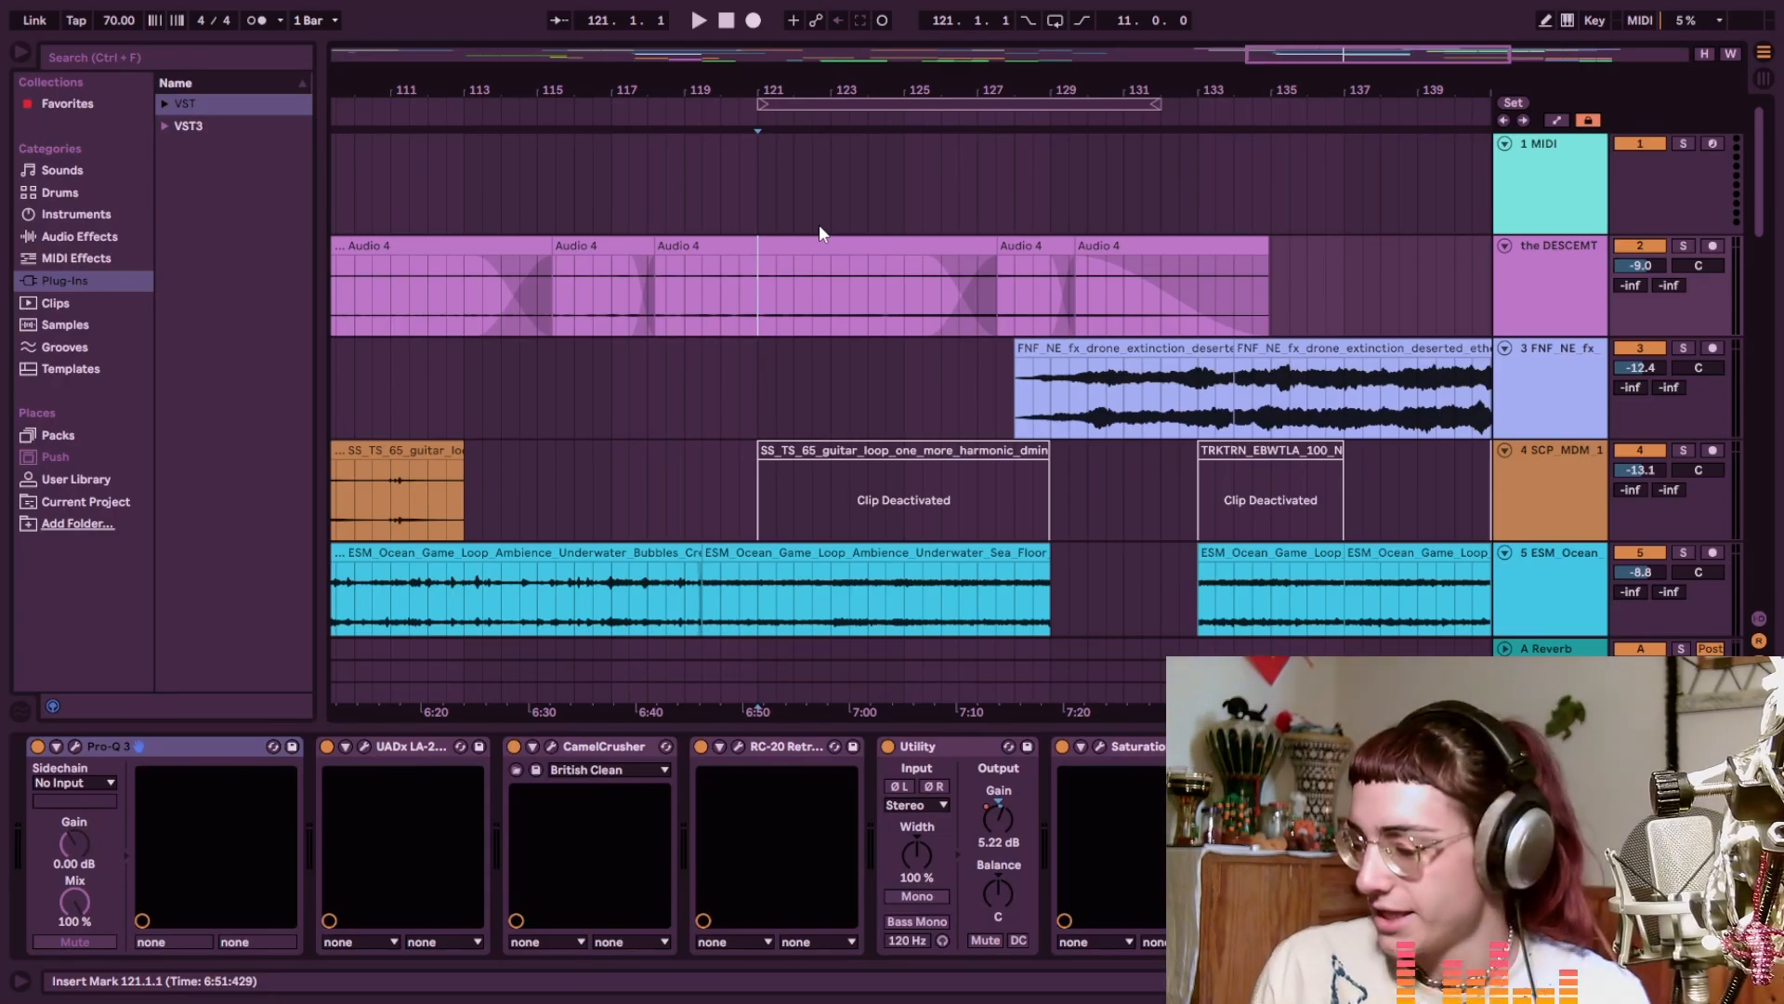
scroll(819, 233, down, 2)
click(886, 493)
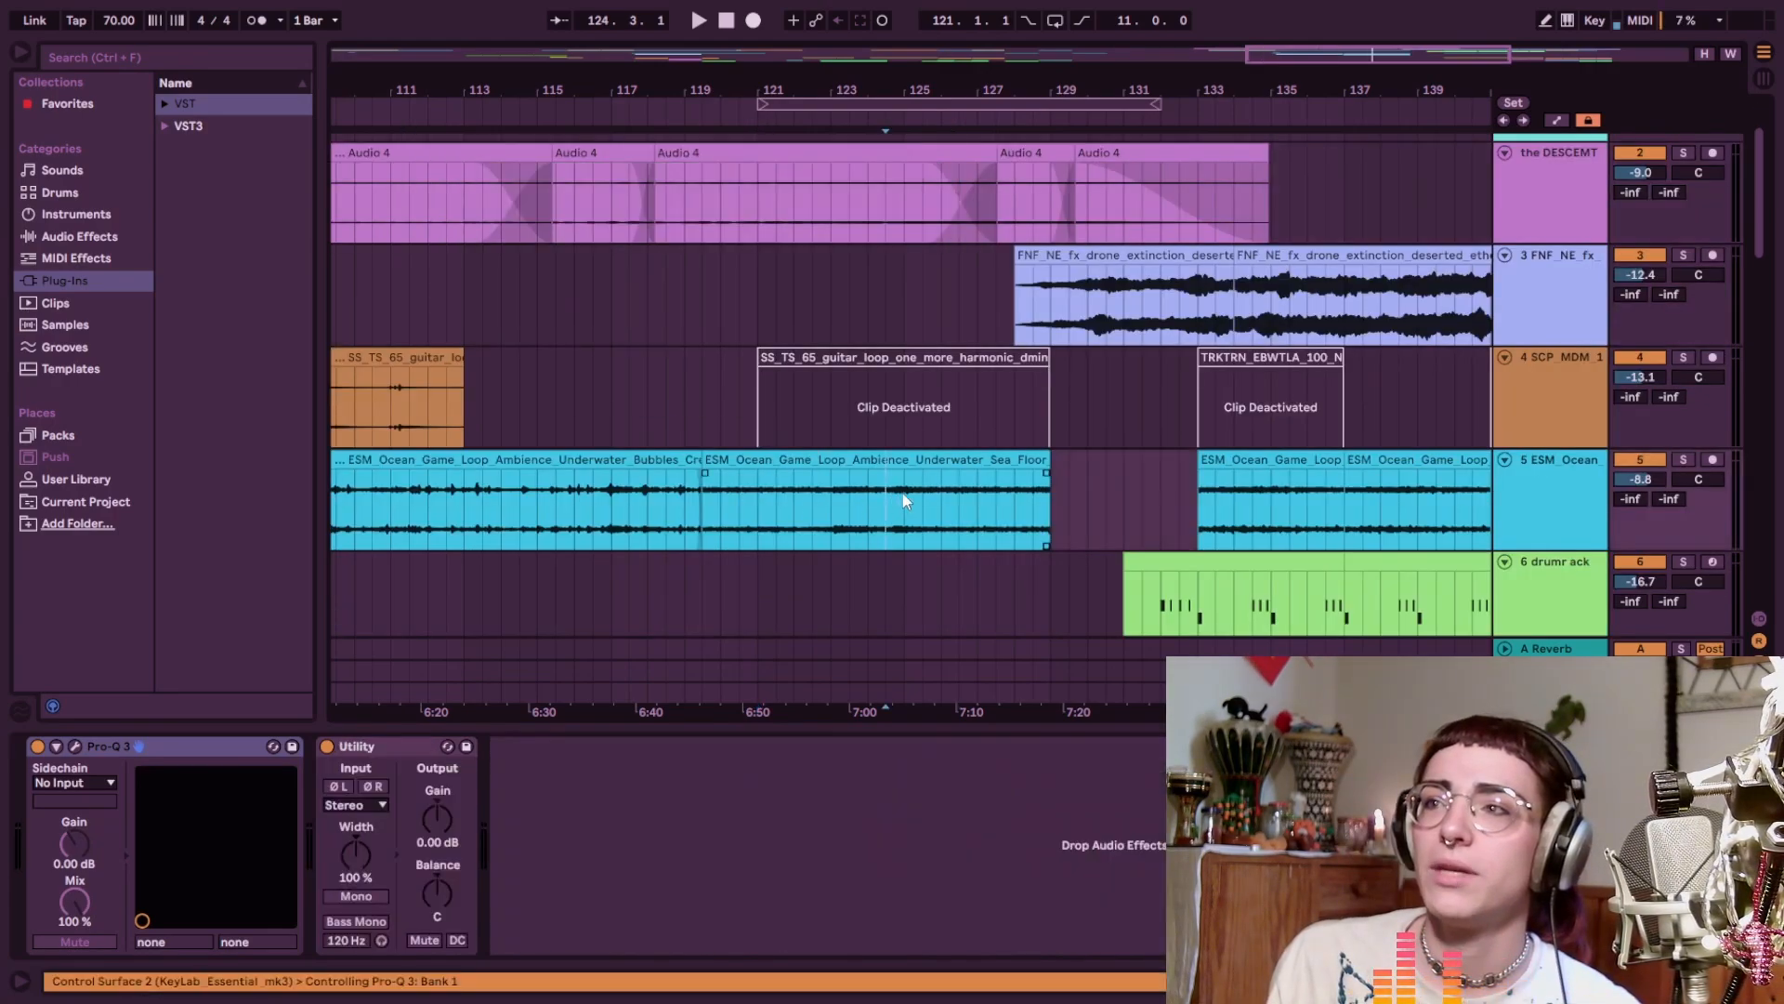
scroll(1054, 474, down, 2)
scroll(1054, 469, right, 2)
scroll(1031, 372, down, 3)
click(1032, 362)
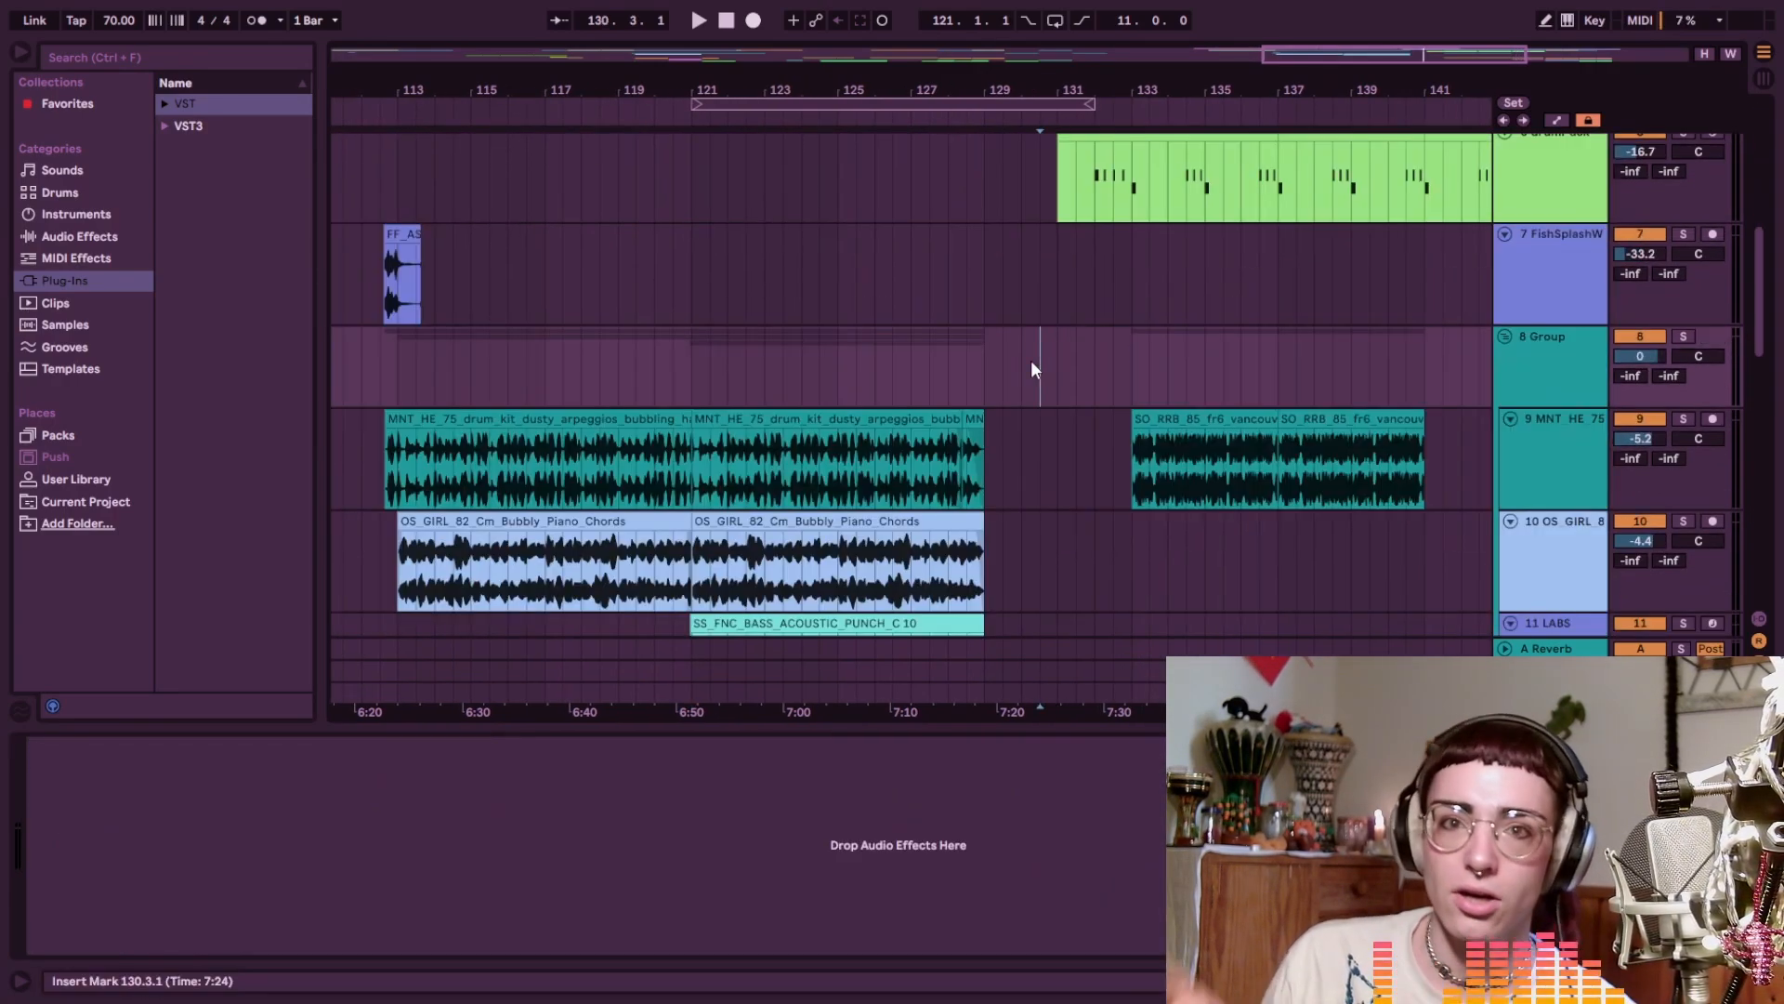
Audition the passages starting at bars 130, 125 and 133 to compare the group's drum, piano and bass section with its surroundings
key(space)
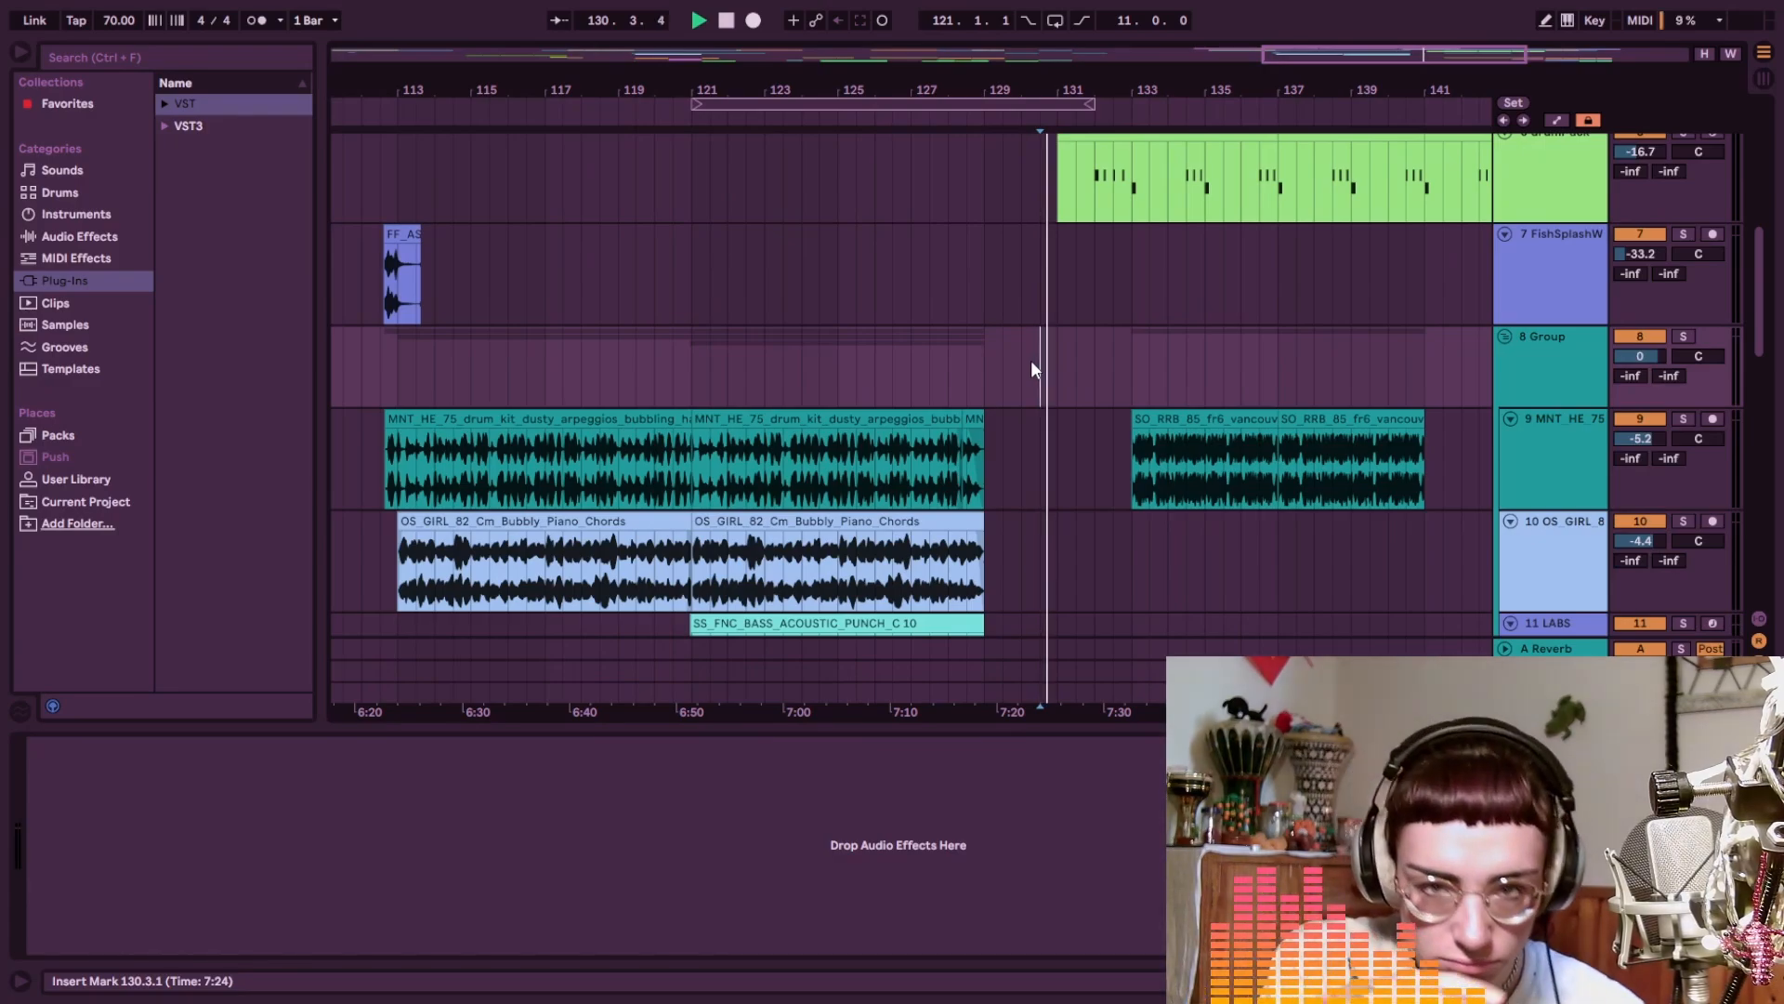
key(space)
scroll(836, 390, up, 1)
click(787, 404)
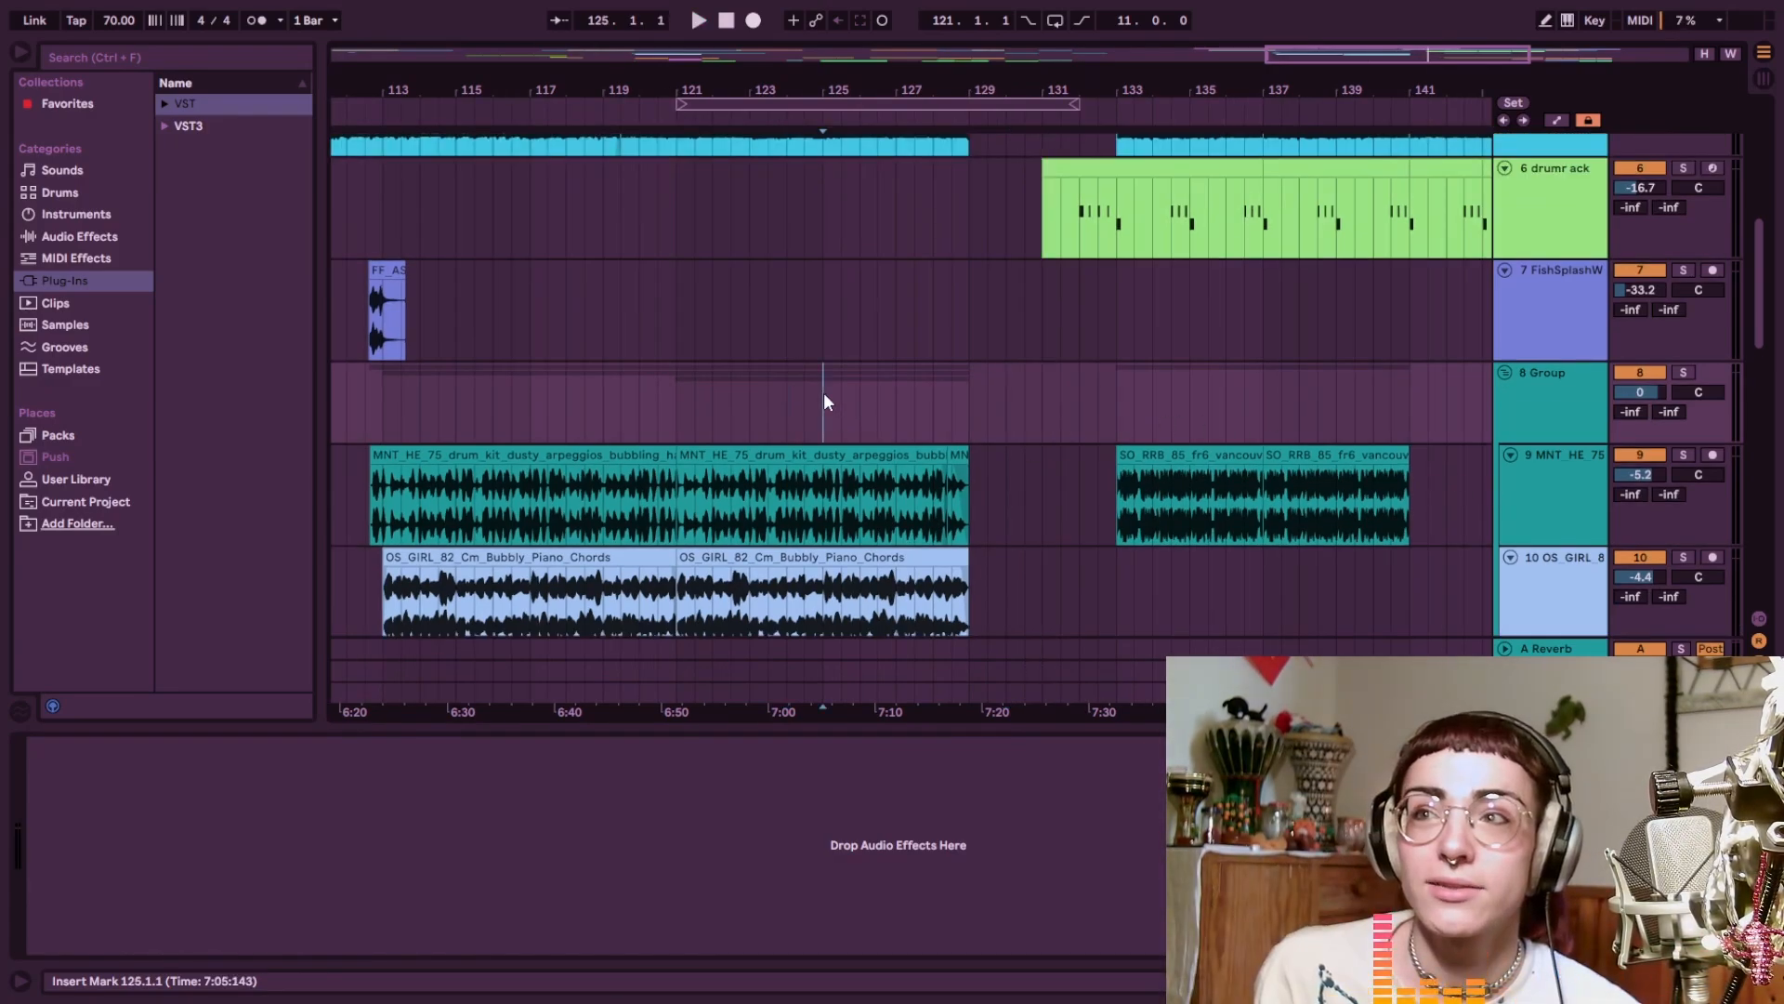
key(space)
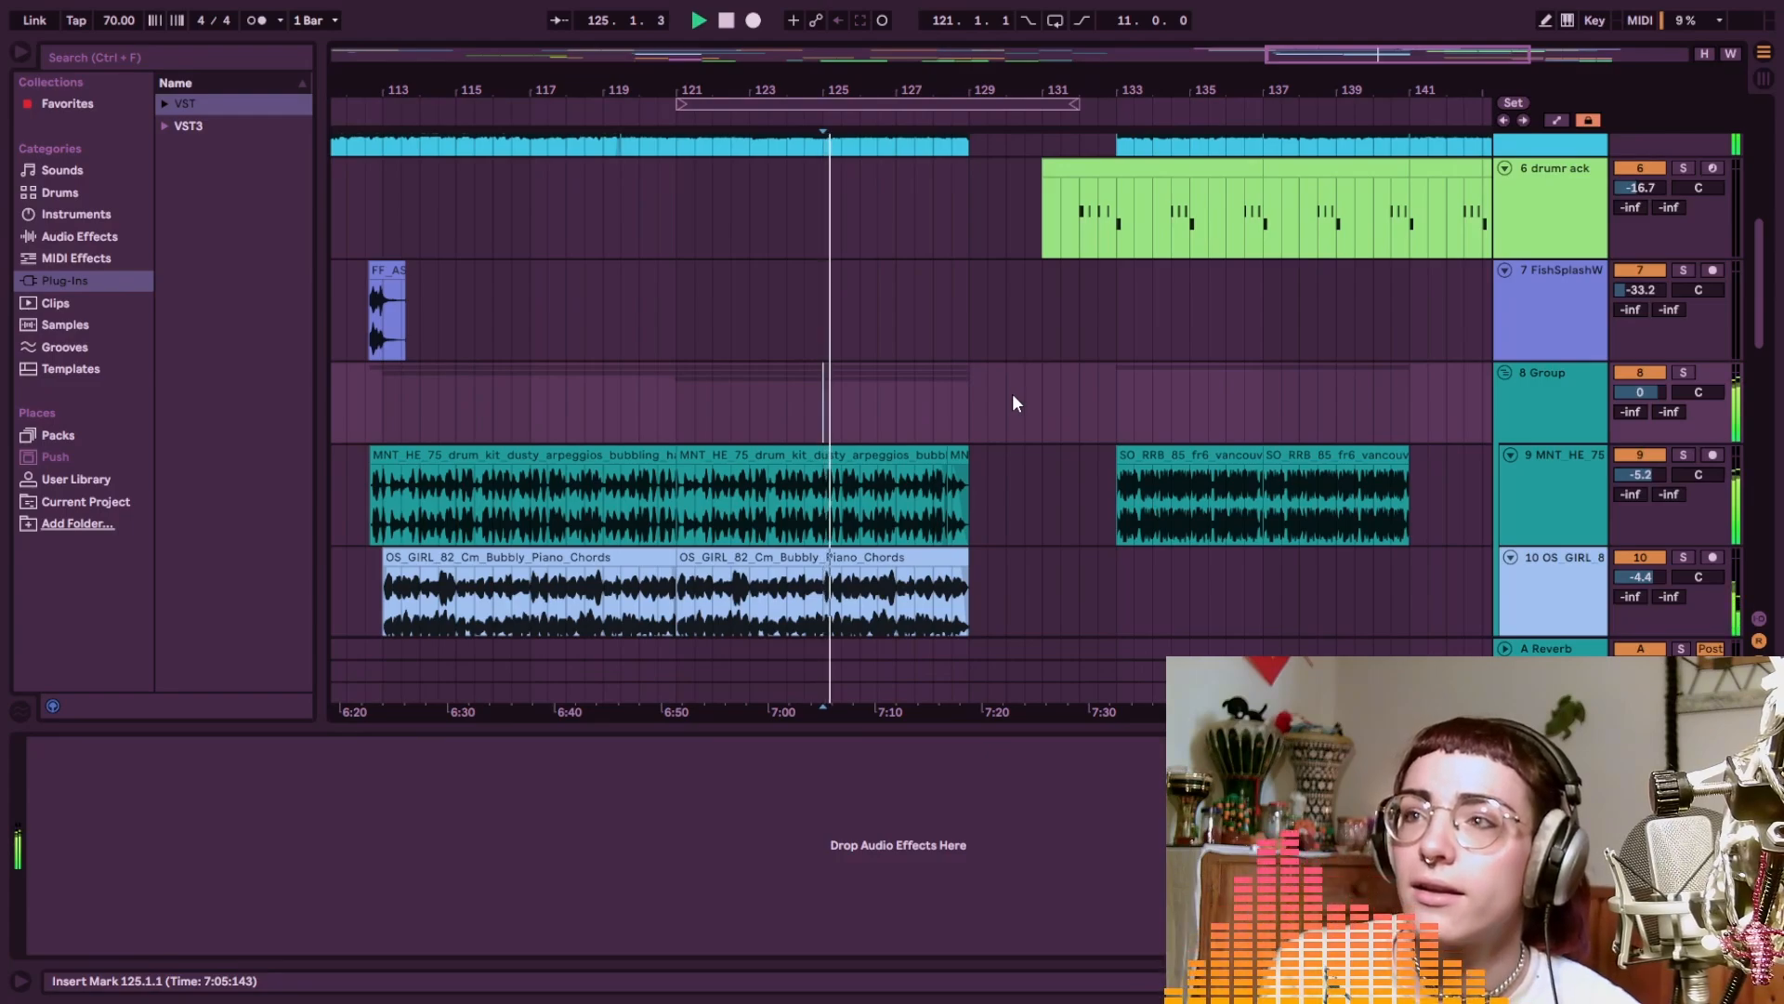
scroll(1067, 398, down, 1)
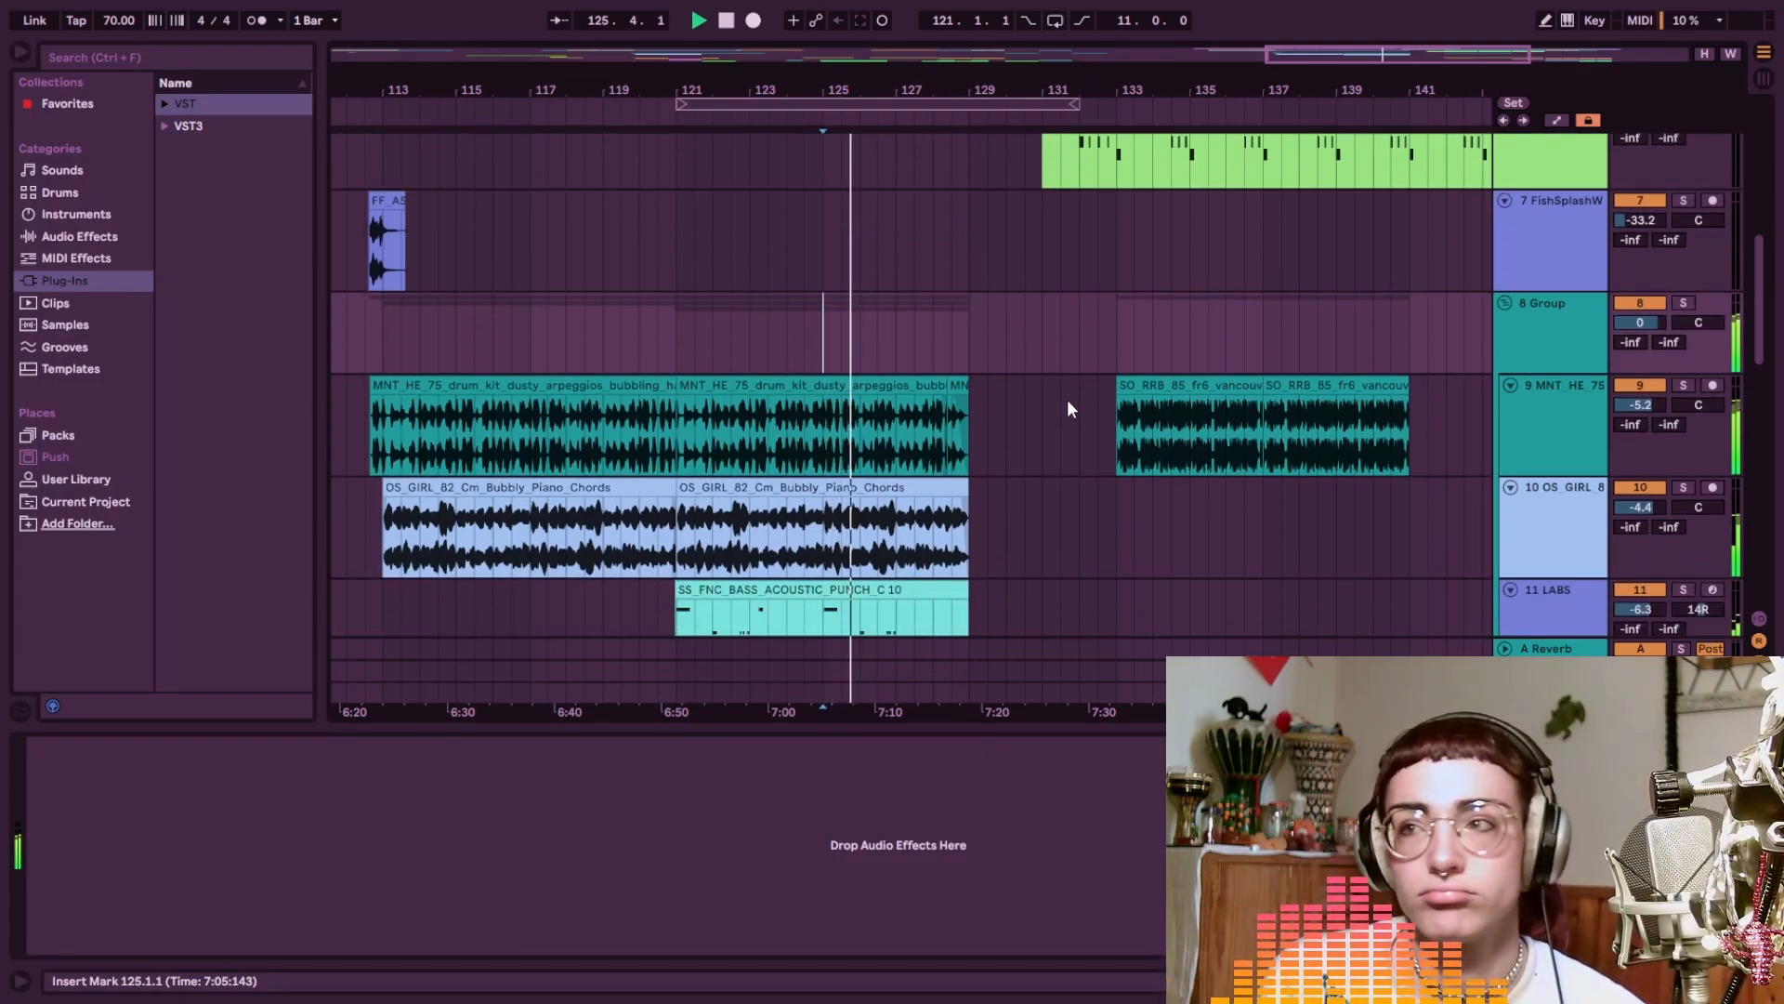
key(space)
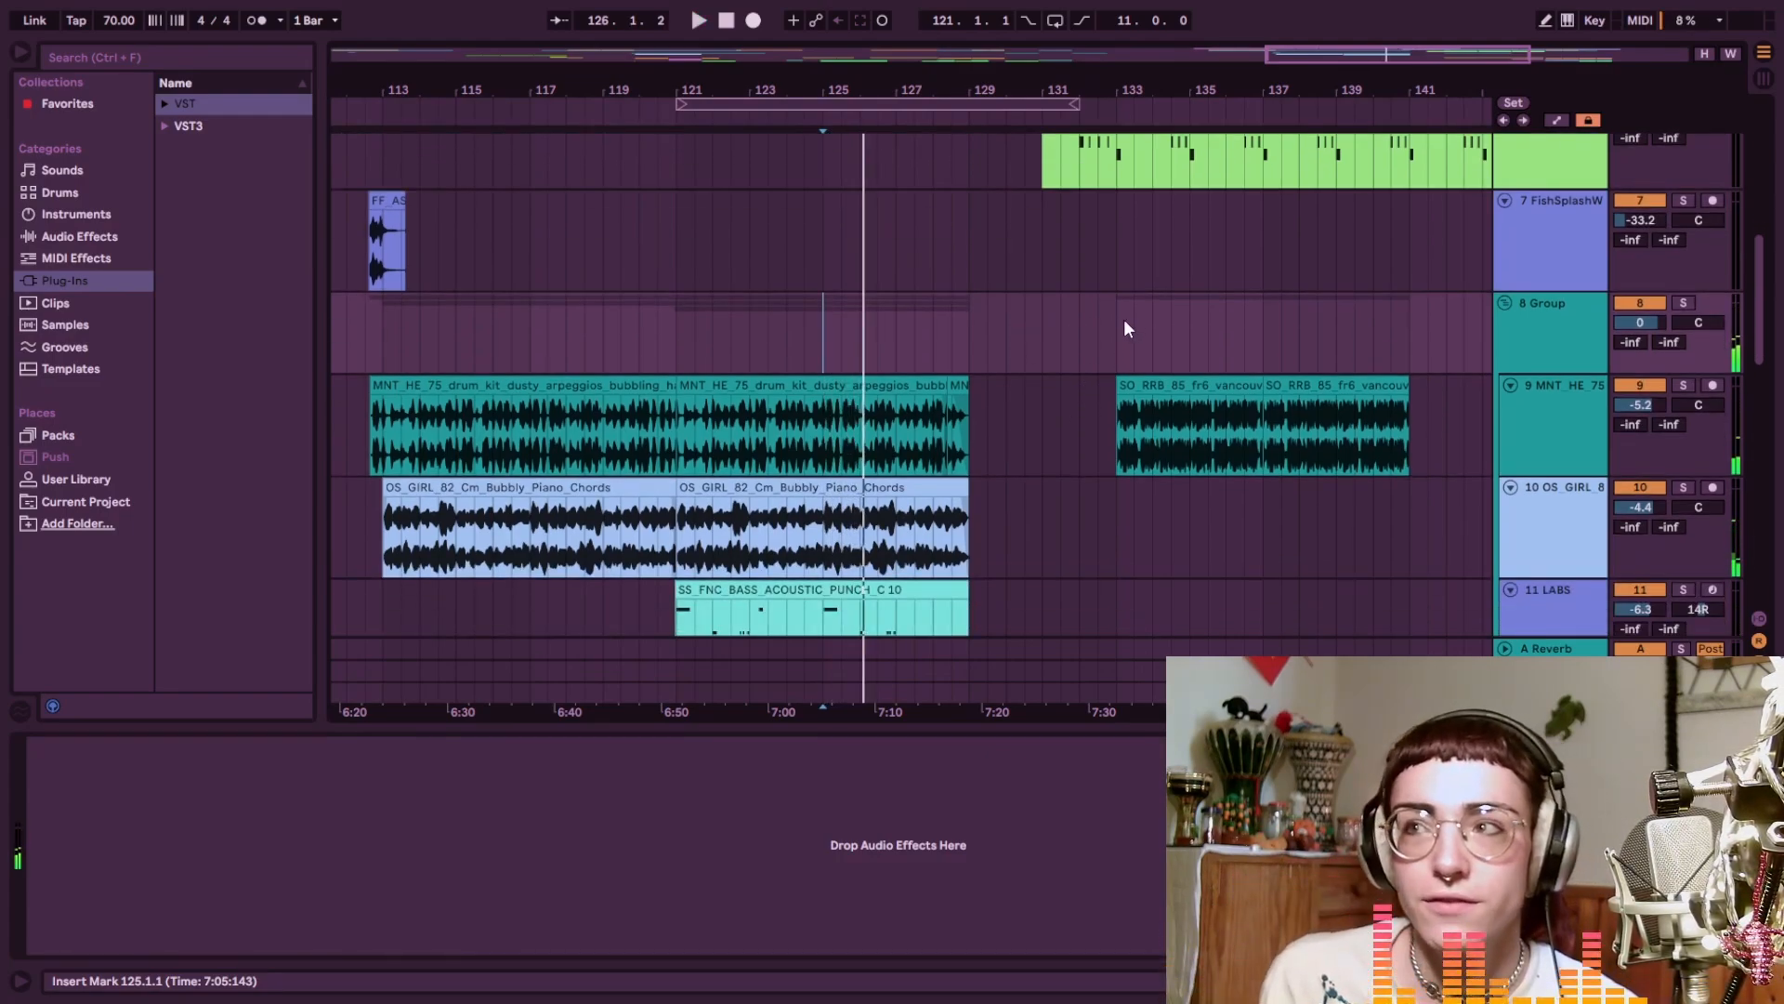
click(1122, 319)
key(space)
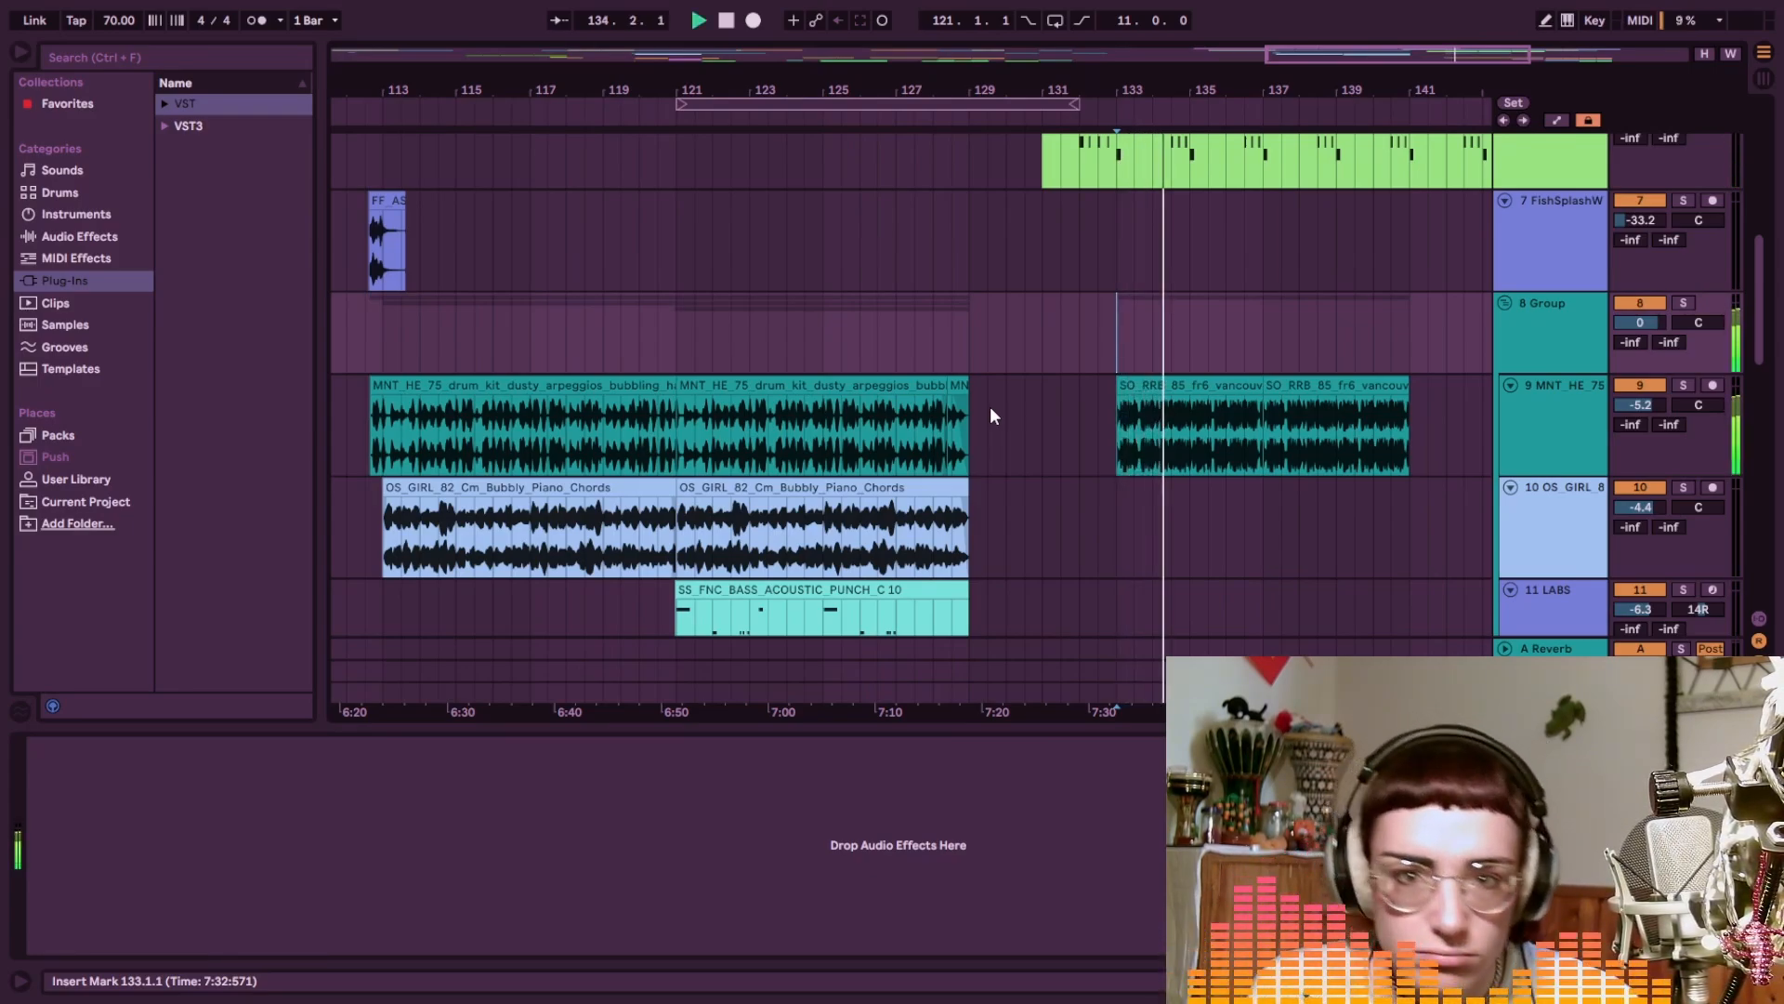
scroll(1072, 432, up, 1)
scroll(1072, 431, left, 1)
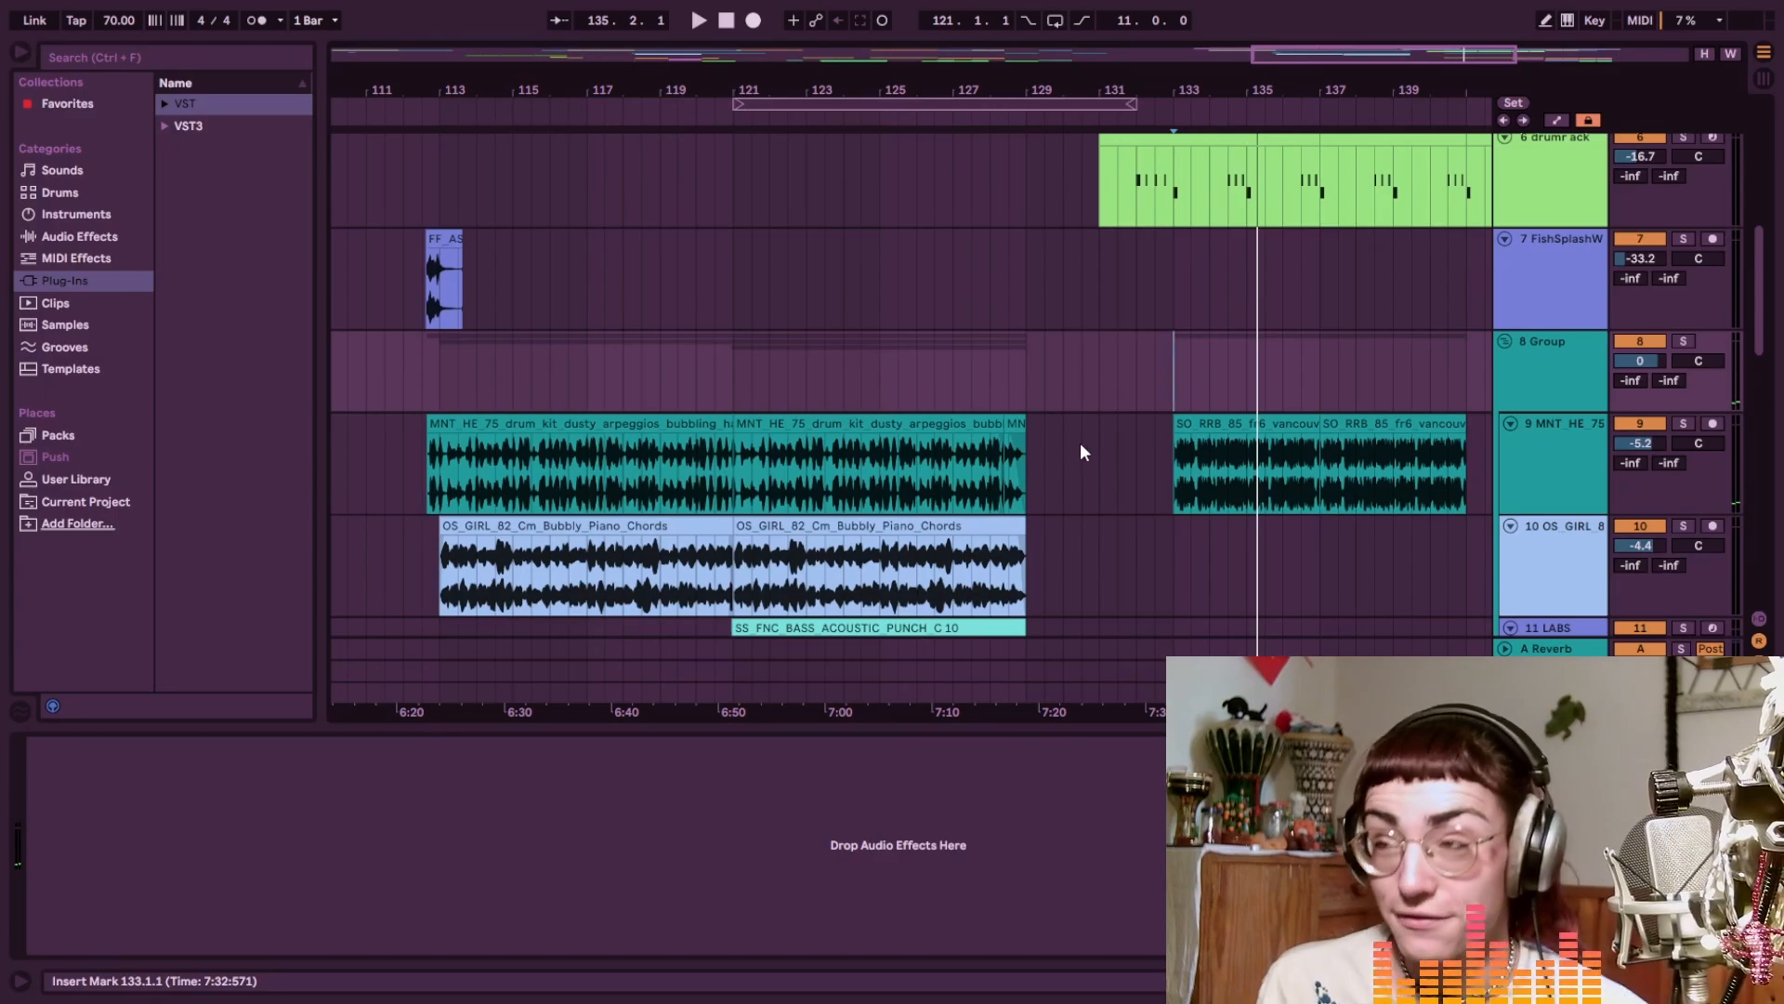
click(1115, 429)
click(934, 367)
key(space)
Load Cableguys ShaperBox 3 from the VST3 plug-ins onto the group track
click(890, 347)
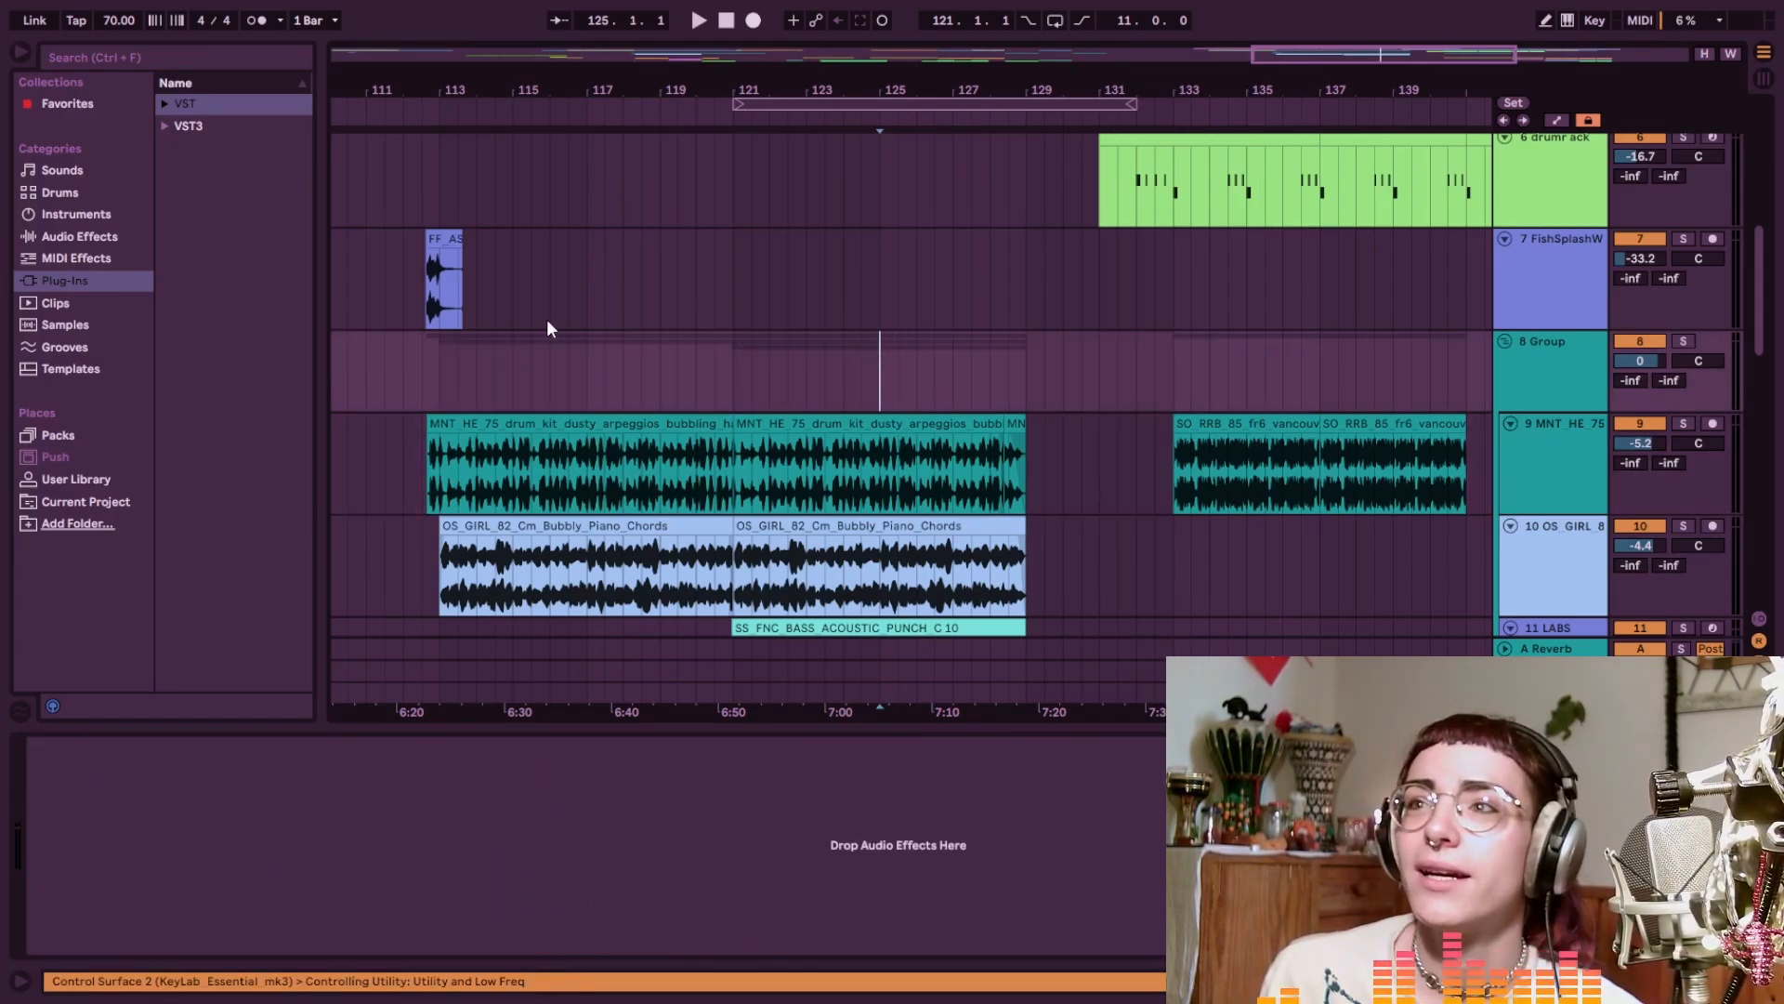
click(163, 125)
click(218, 192)
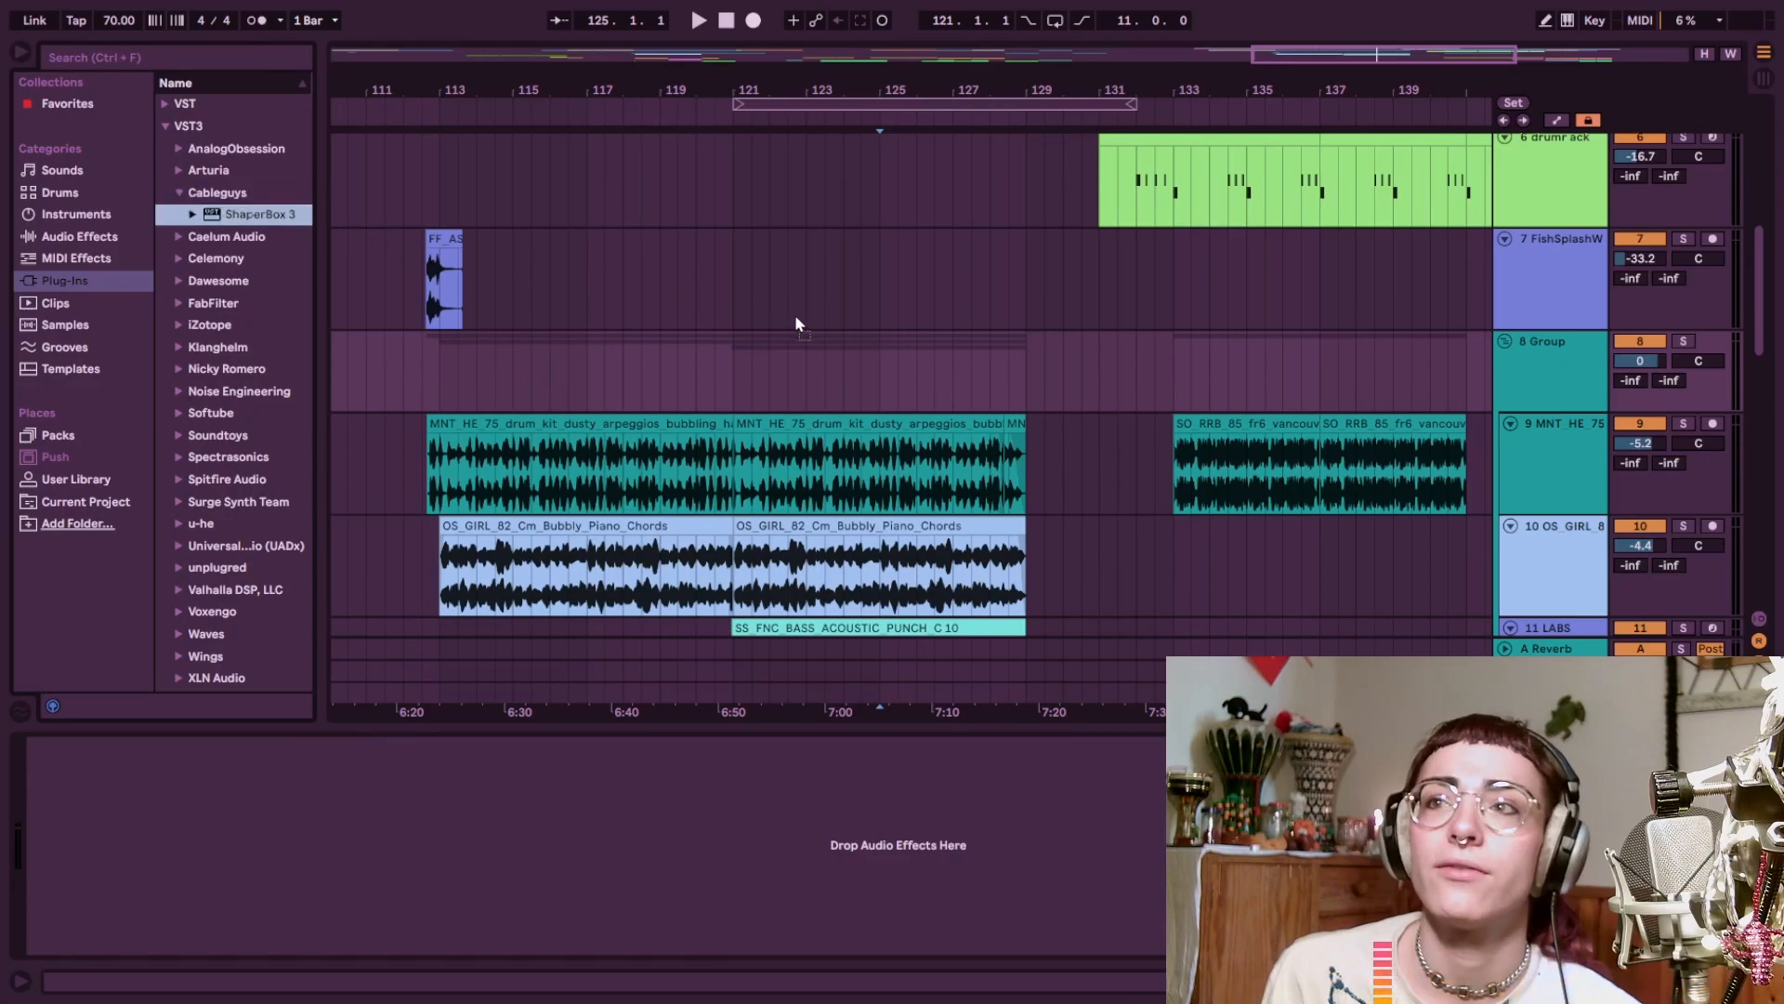
drag(795, 324, 846, 363)
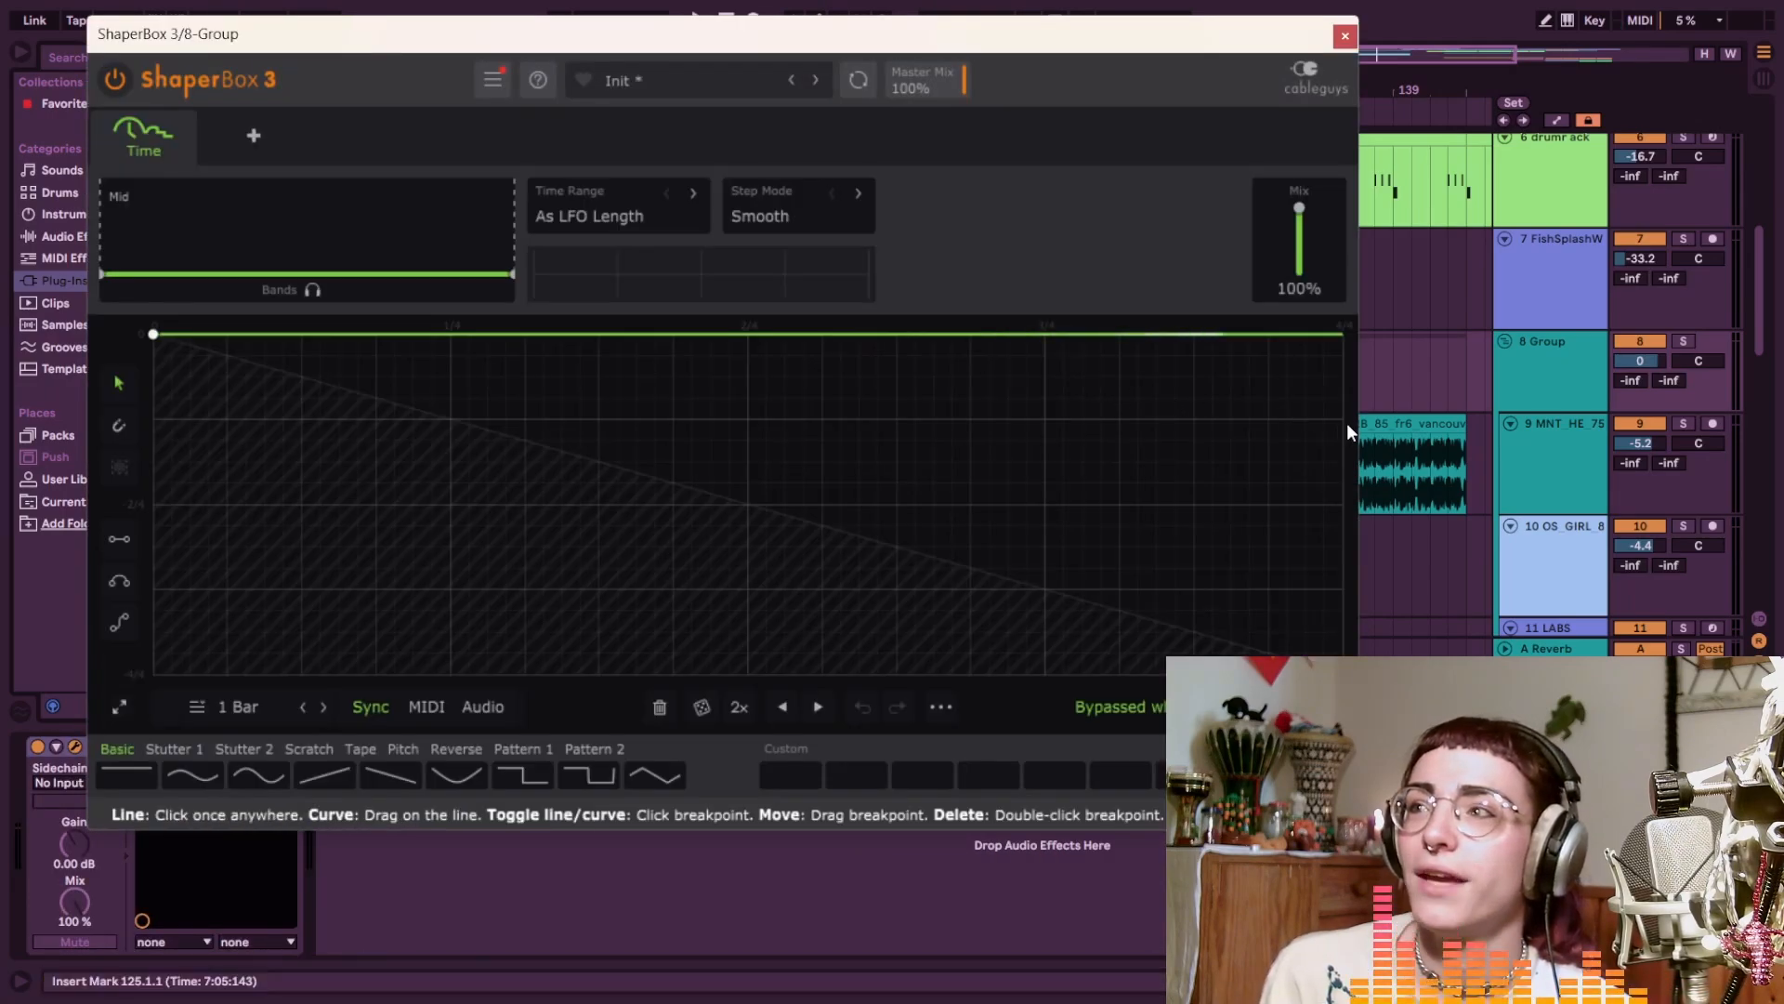
Set the ShaperBox 3 time curve to 4 bars, falling to an end point offset of about -0.29 bars, and close its window
click(1340, 354)
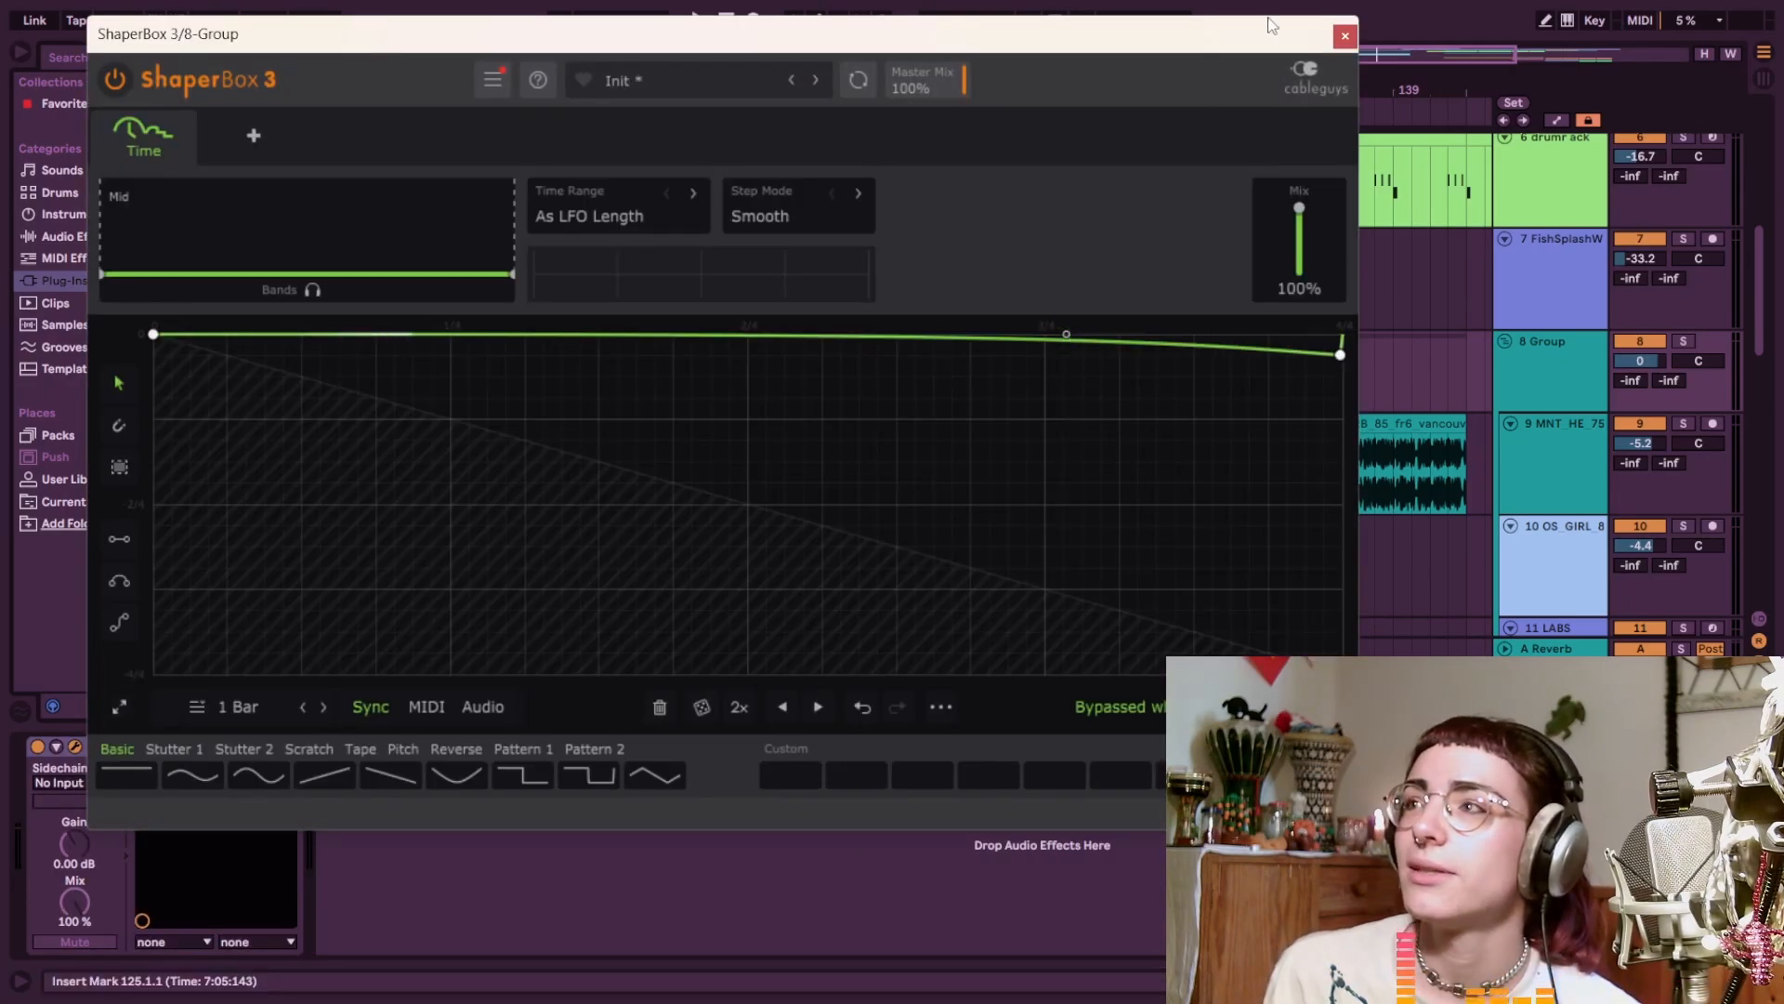
click(322, 707)
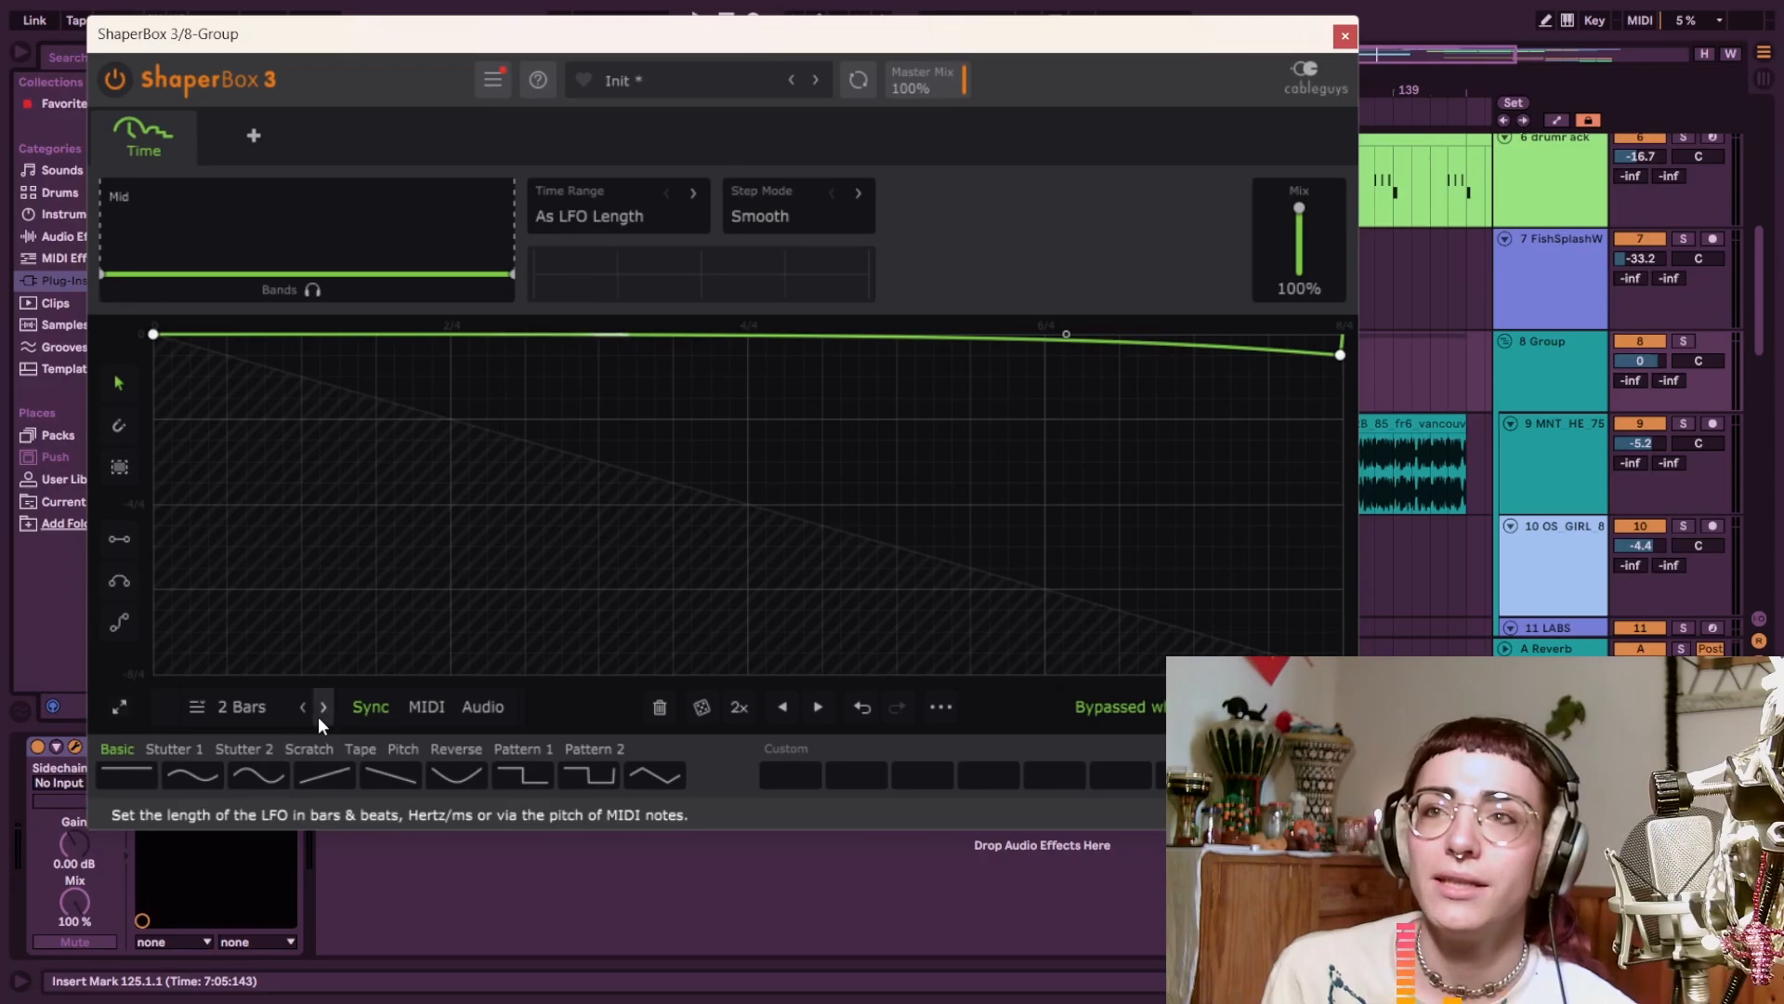
click(322, 707)
key(space)
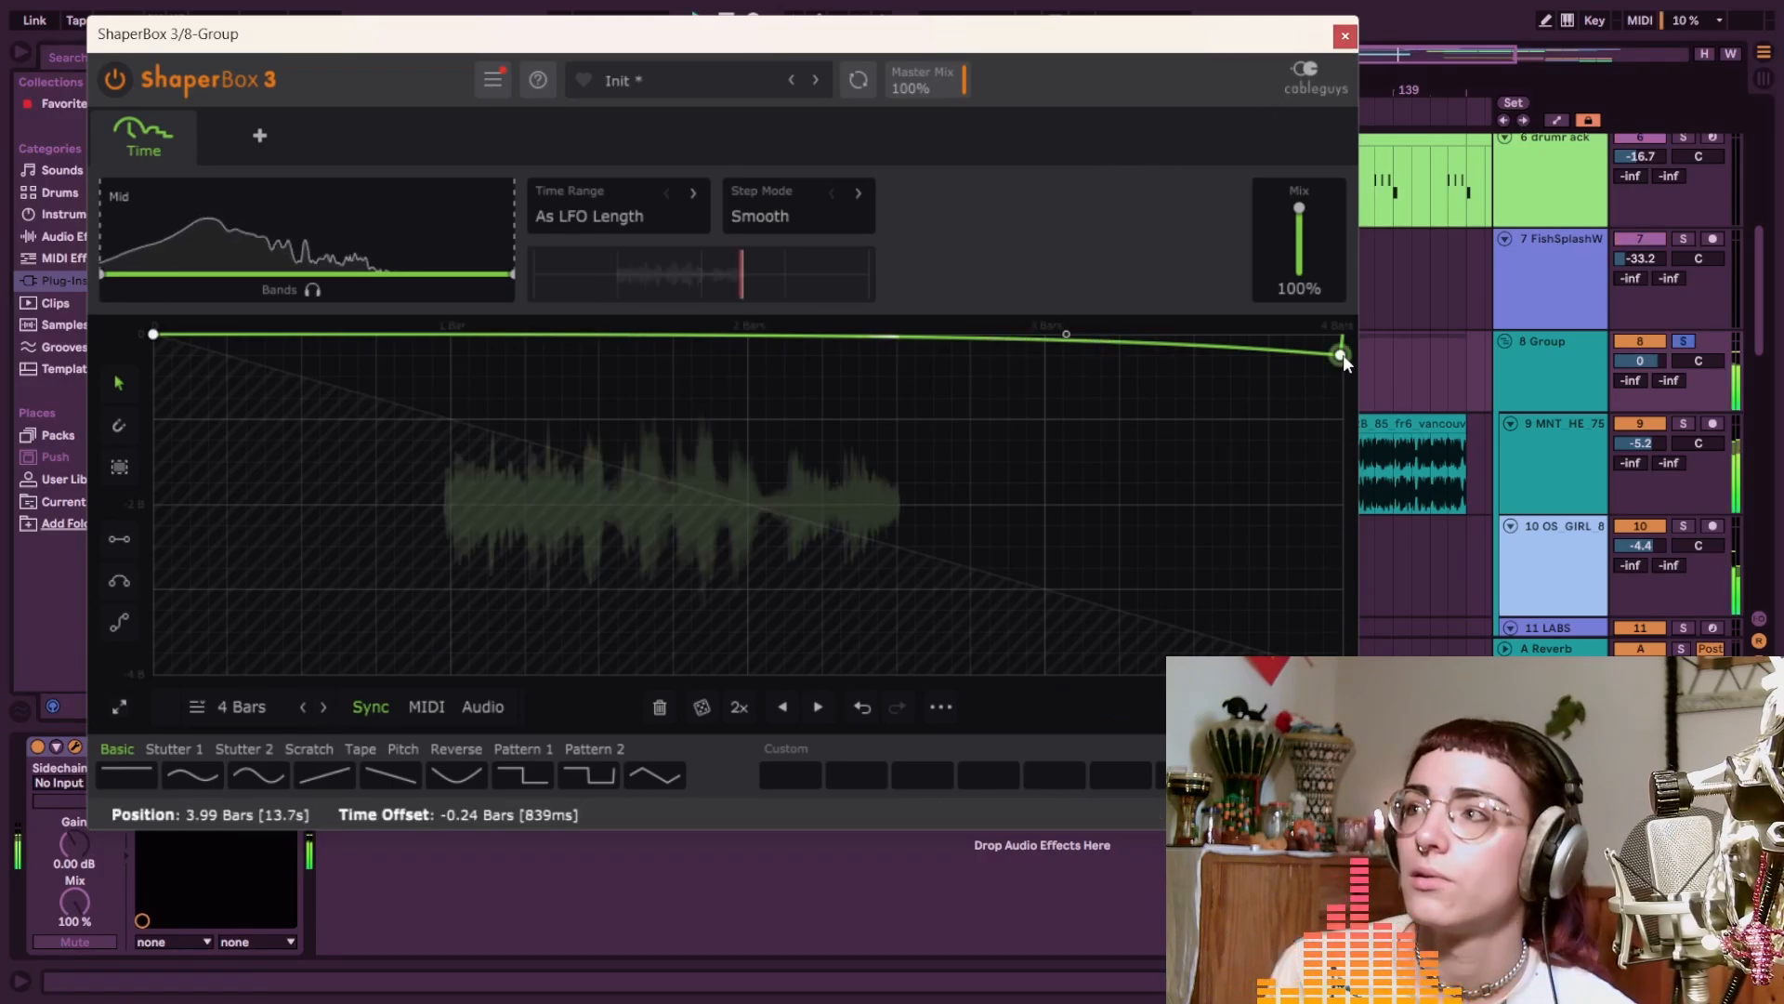
drag(1339, 354, 1342, 358)
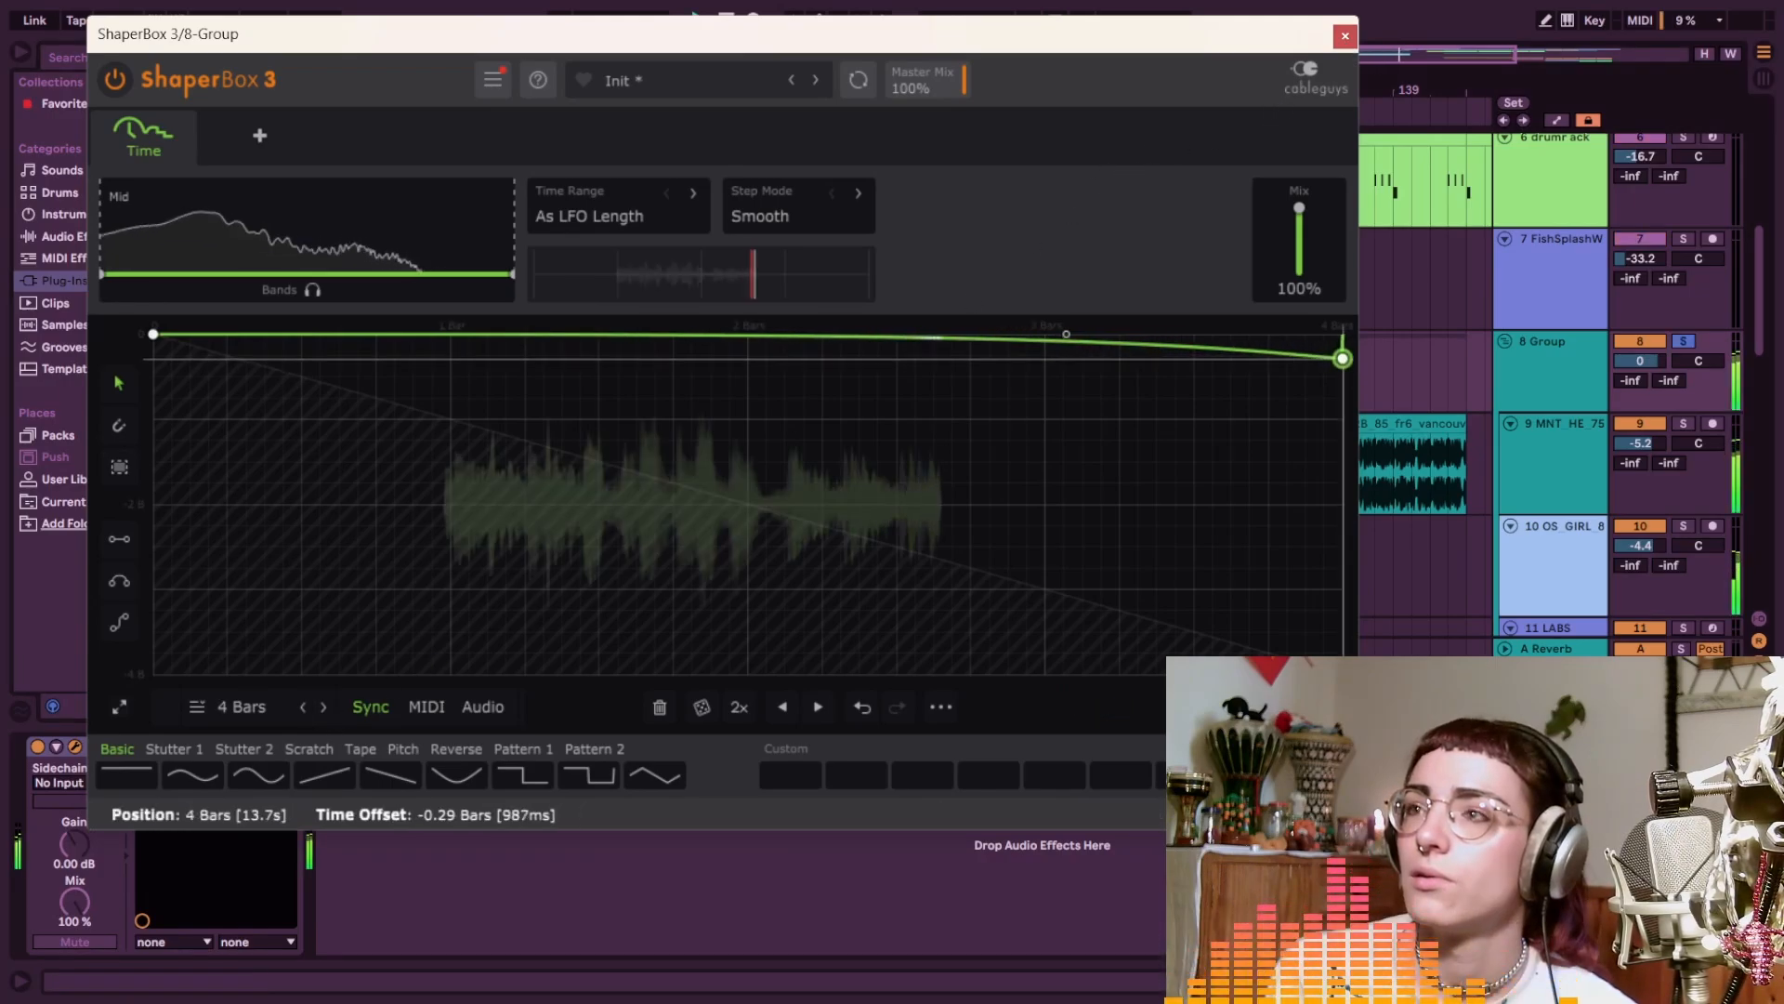
click(1345, 37)
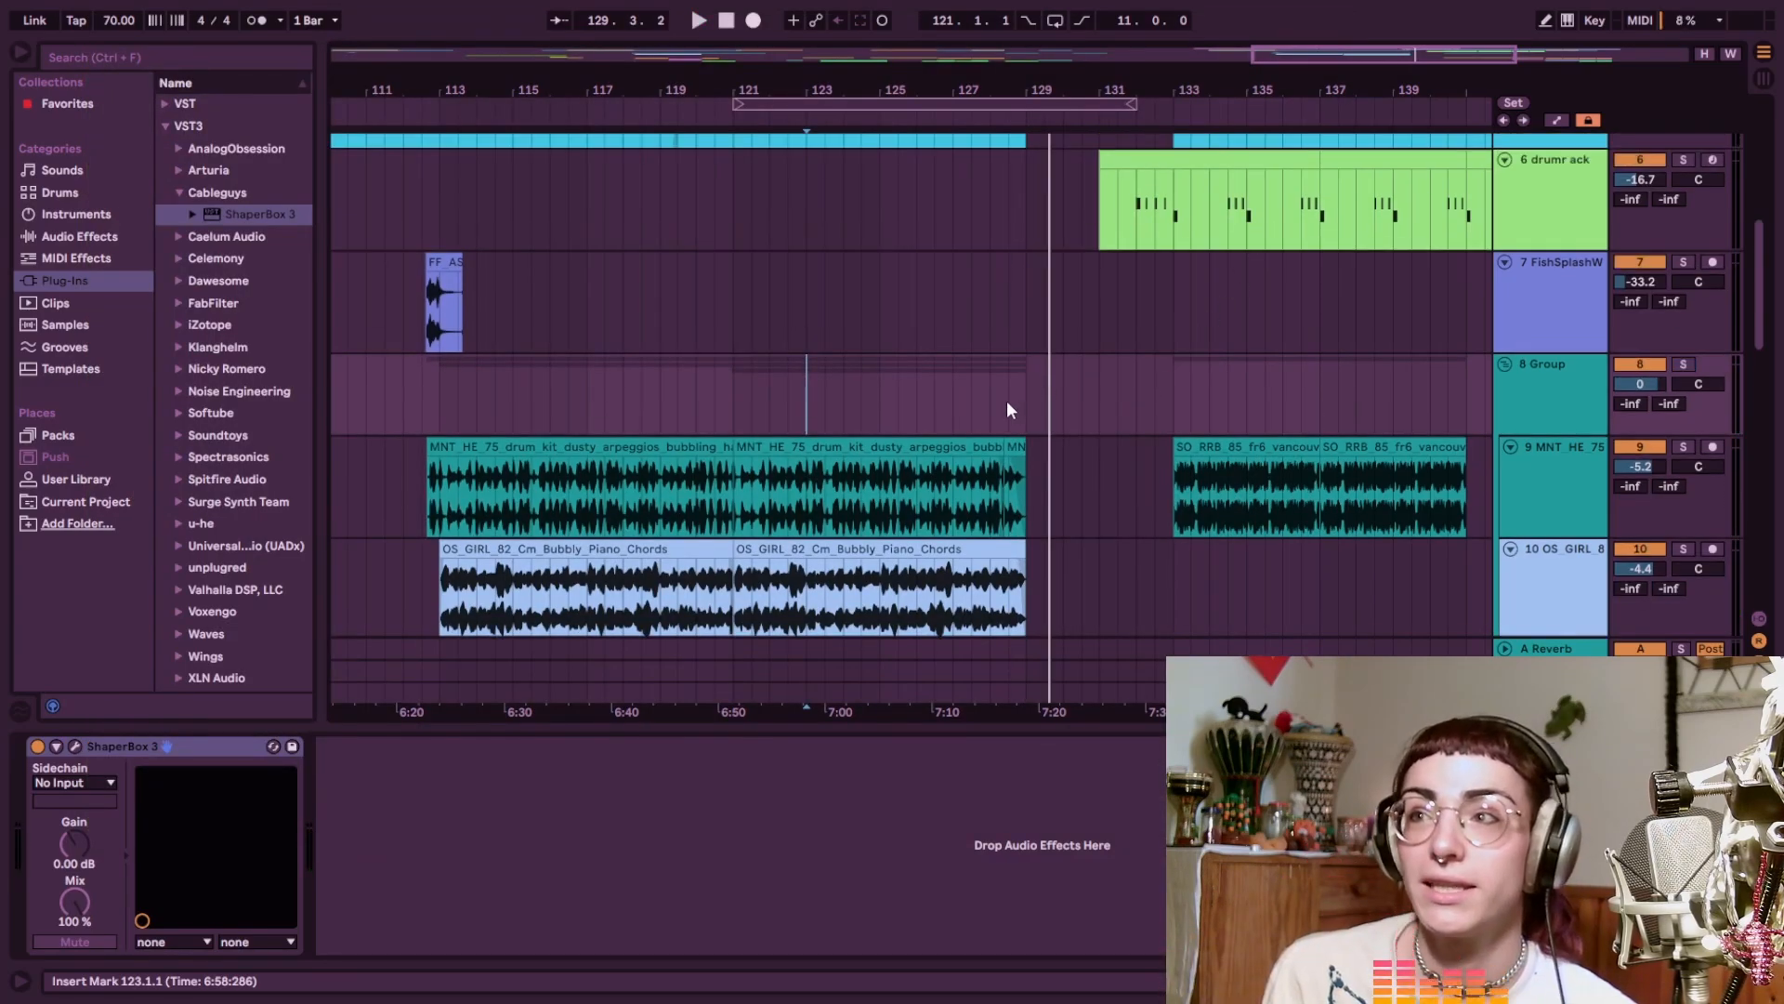
Play the section from bar 123 and move the ShaperBox 3 window aside to inspect its Device On automation on the group track
key(space)
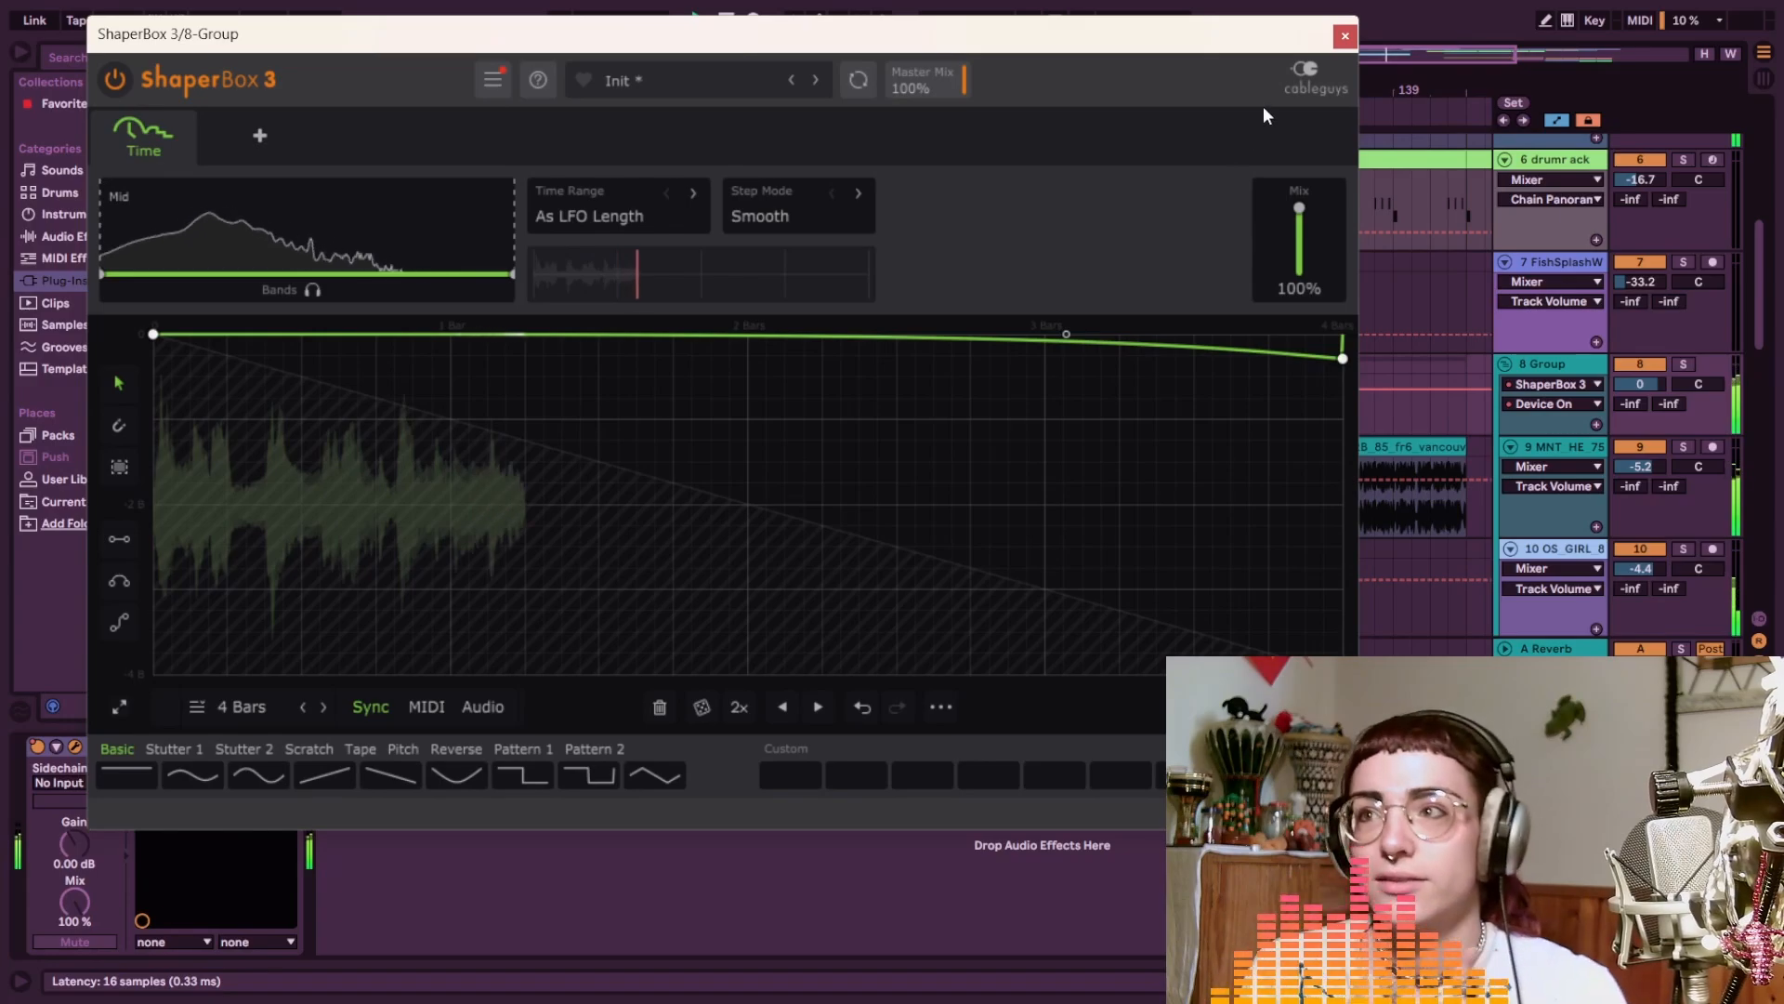
drag(1299, 45, 1559, 237)
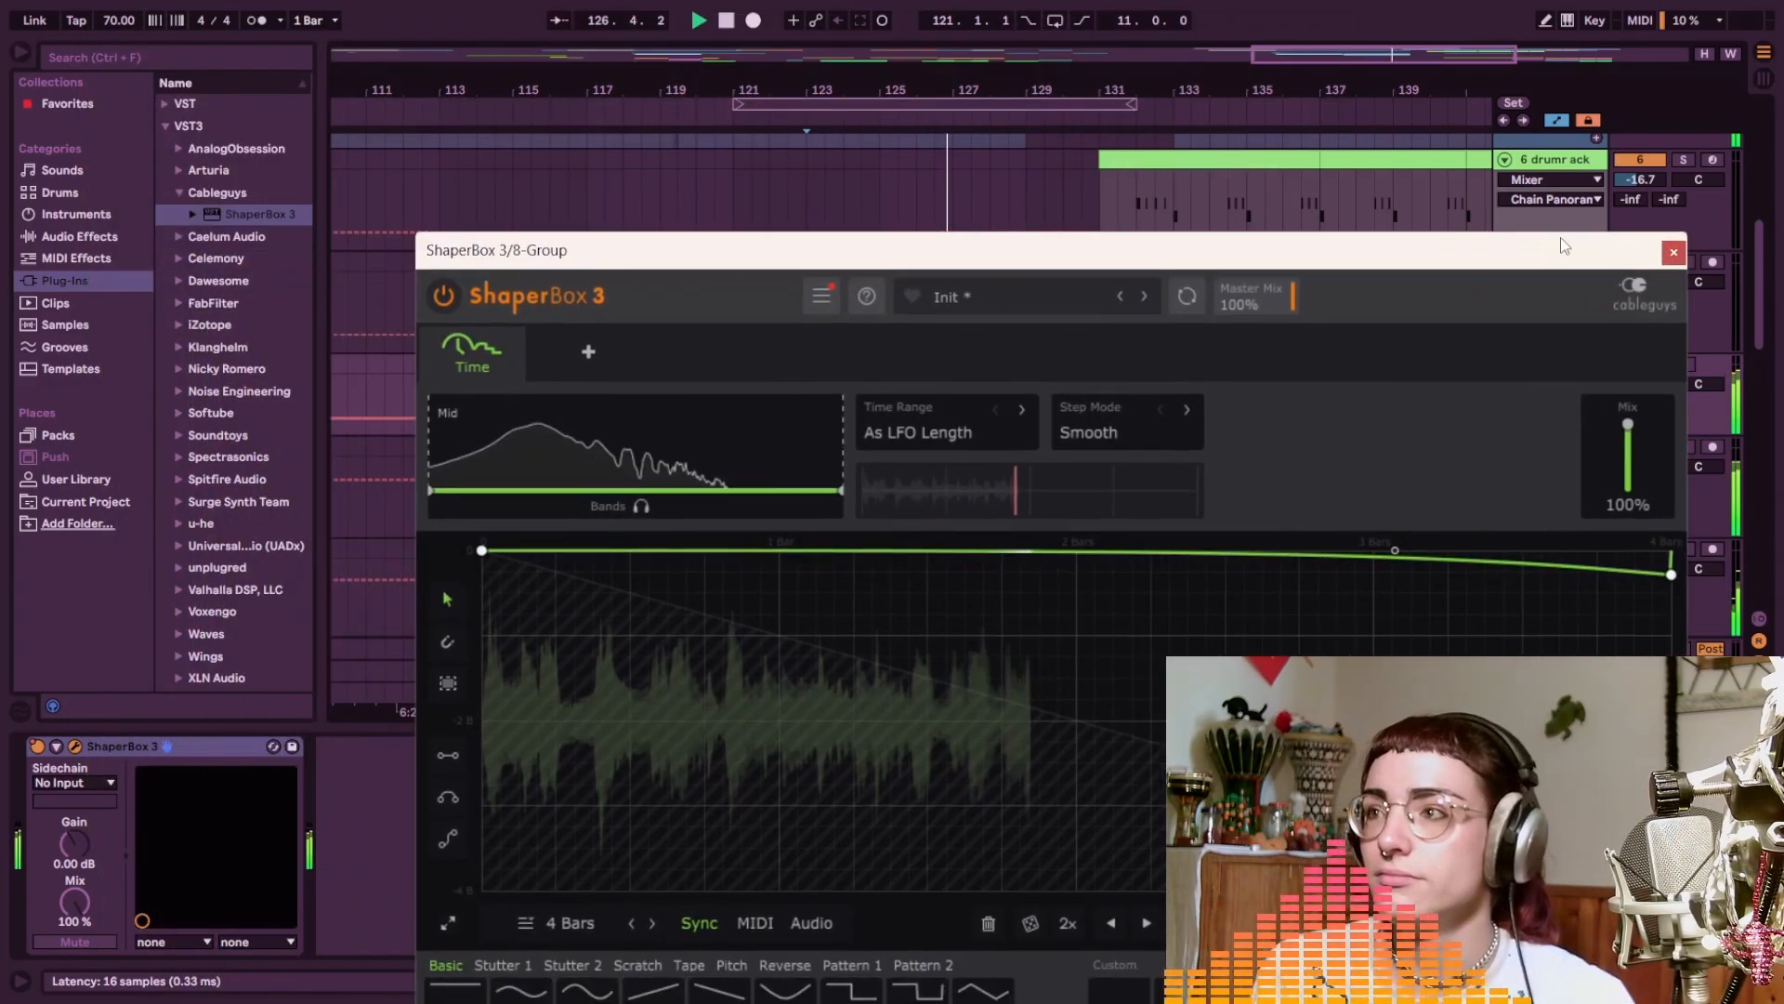
drag(783, 270, 1437, 224)
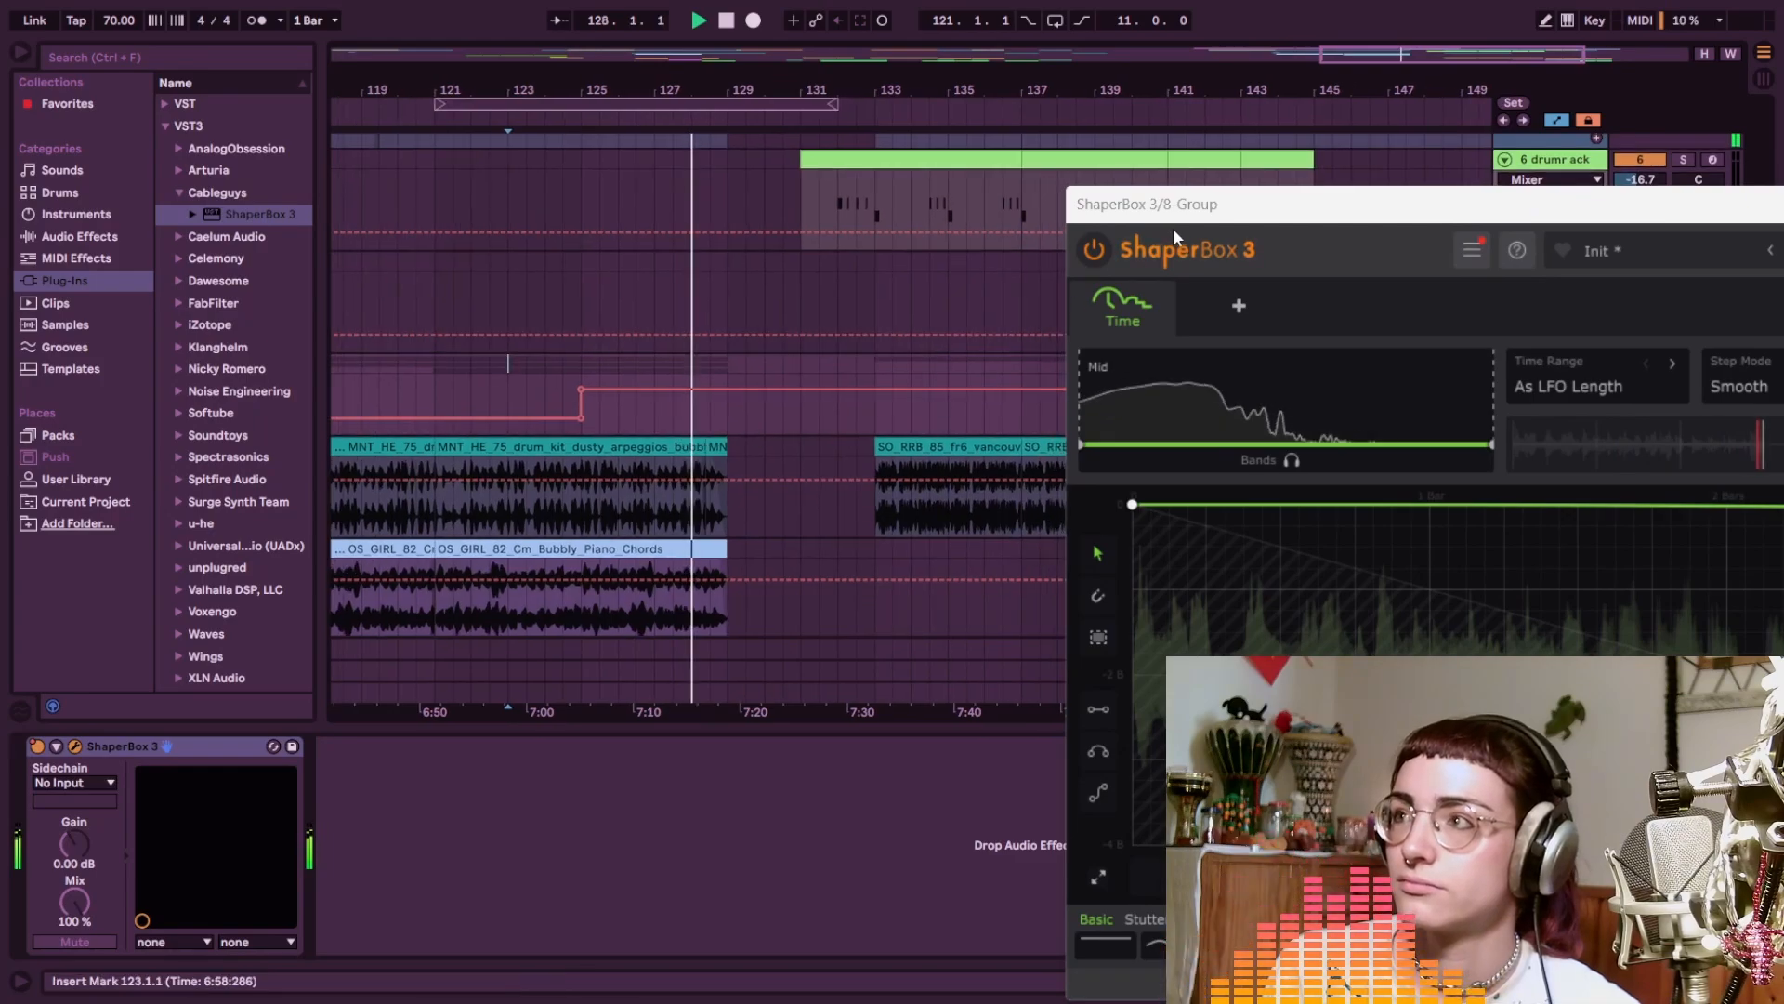
drag(1173, 221, 381, 365)
drag(893, 565, 937, 358)
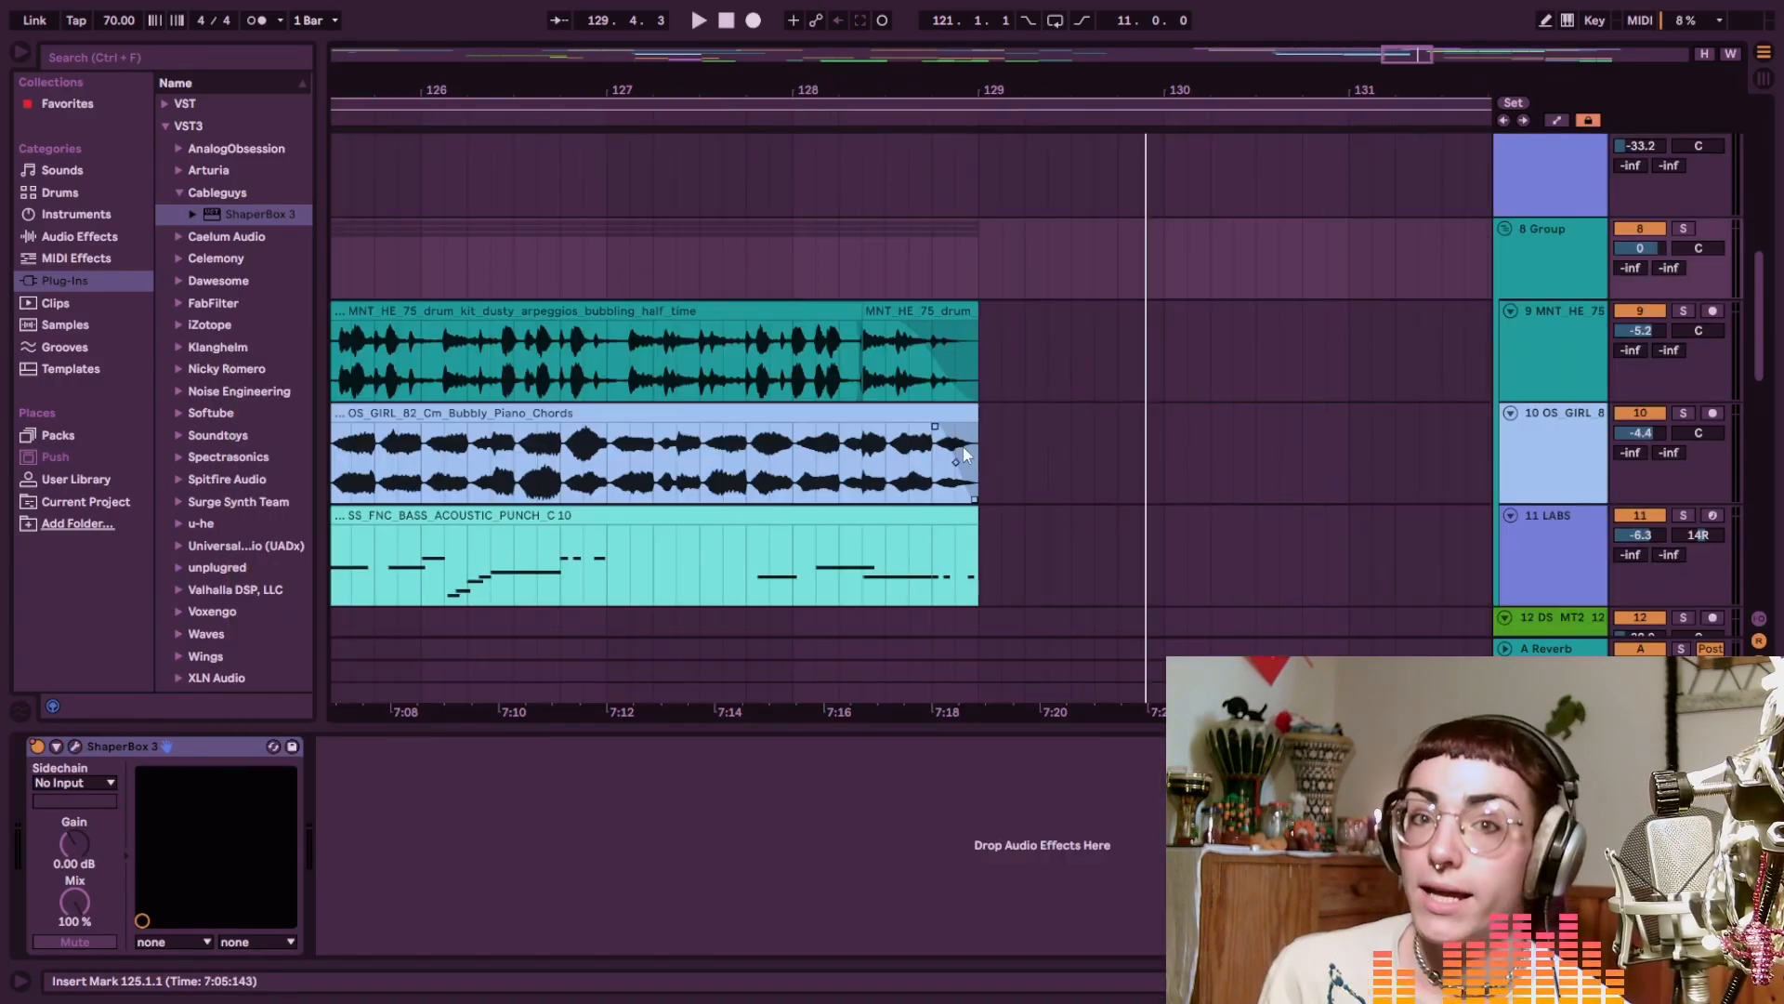
Lower the end point of the group's four-bar ShaperBox 3 time curve and bend the curve upward near 3 bars
scroll(739, 238, down, 3)
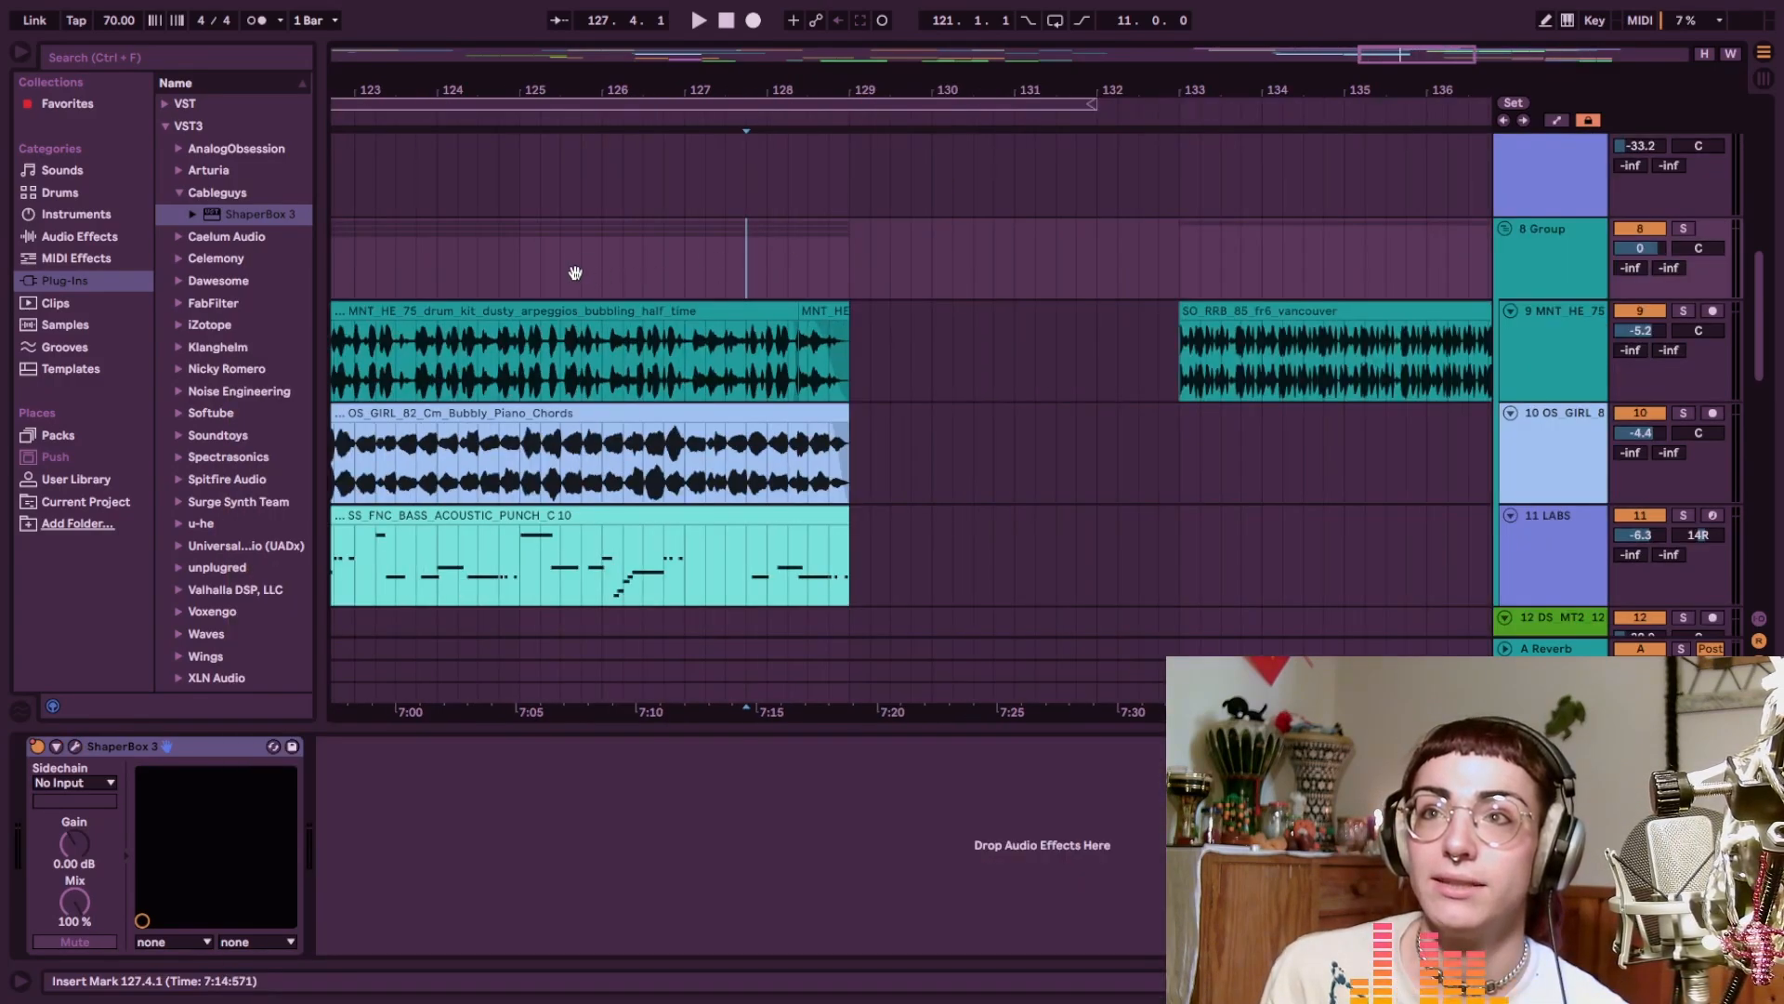
scroll(614, 297, left, 2)
scroll(613, 298, up, 1)
scroll(980, 429, down, 3)
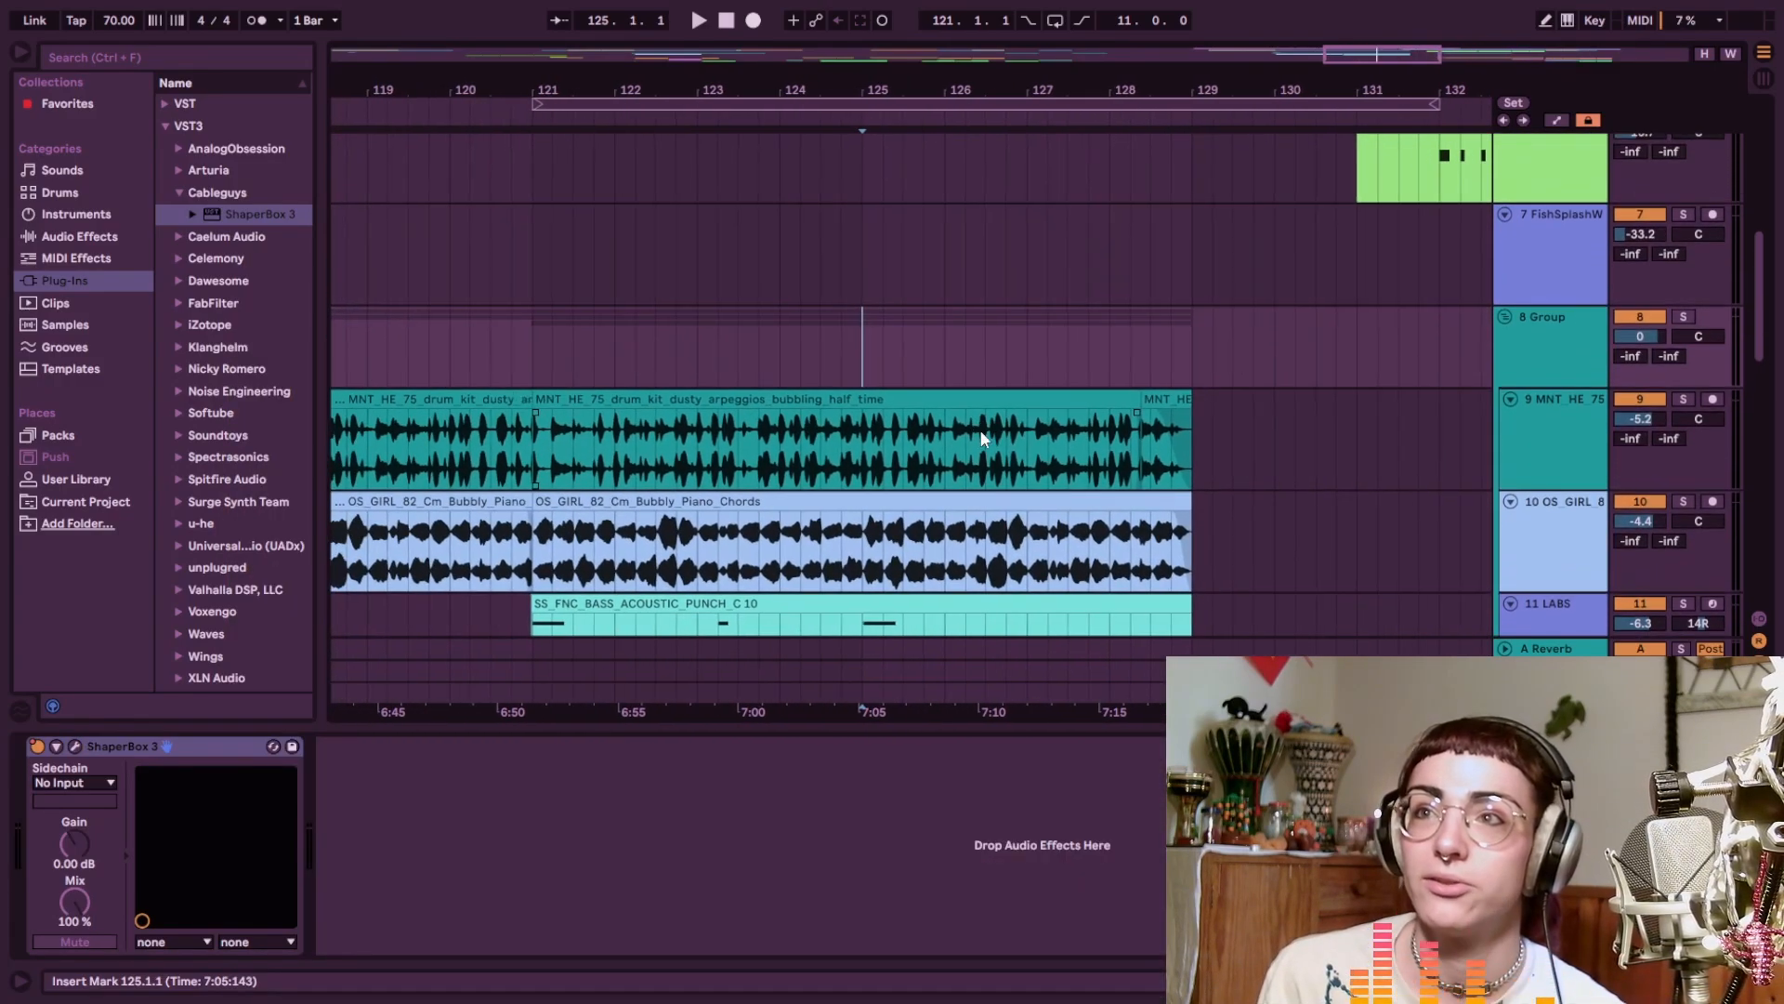
scroll(1017, 319, up, 1)
scroll(1017, 320, down, 1)
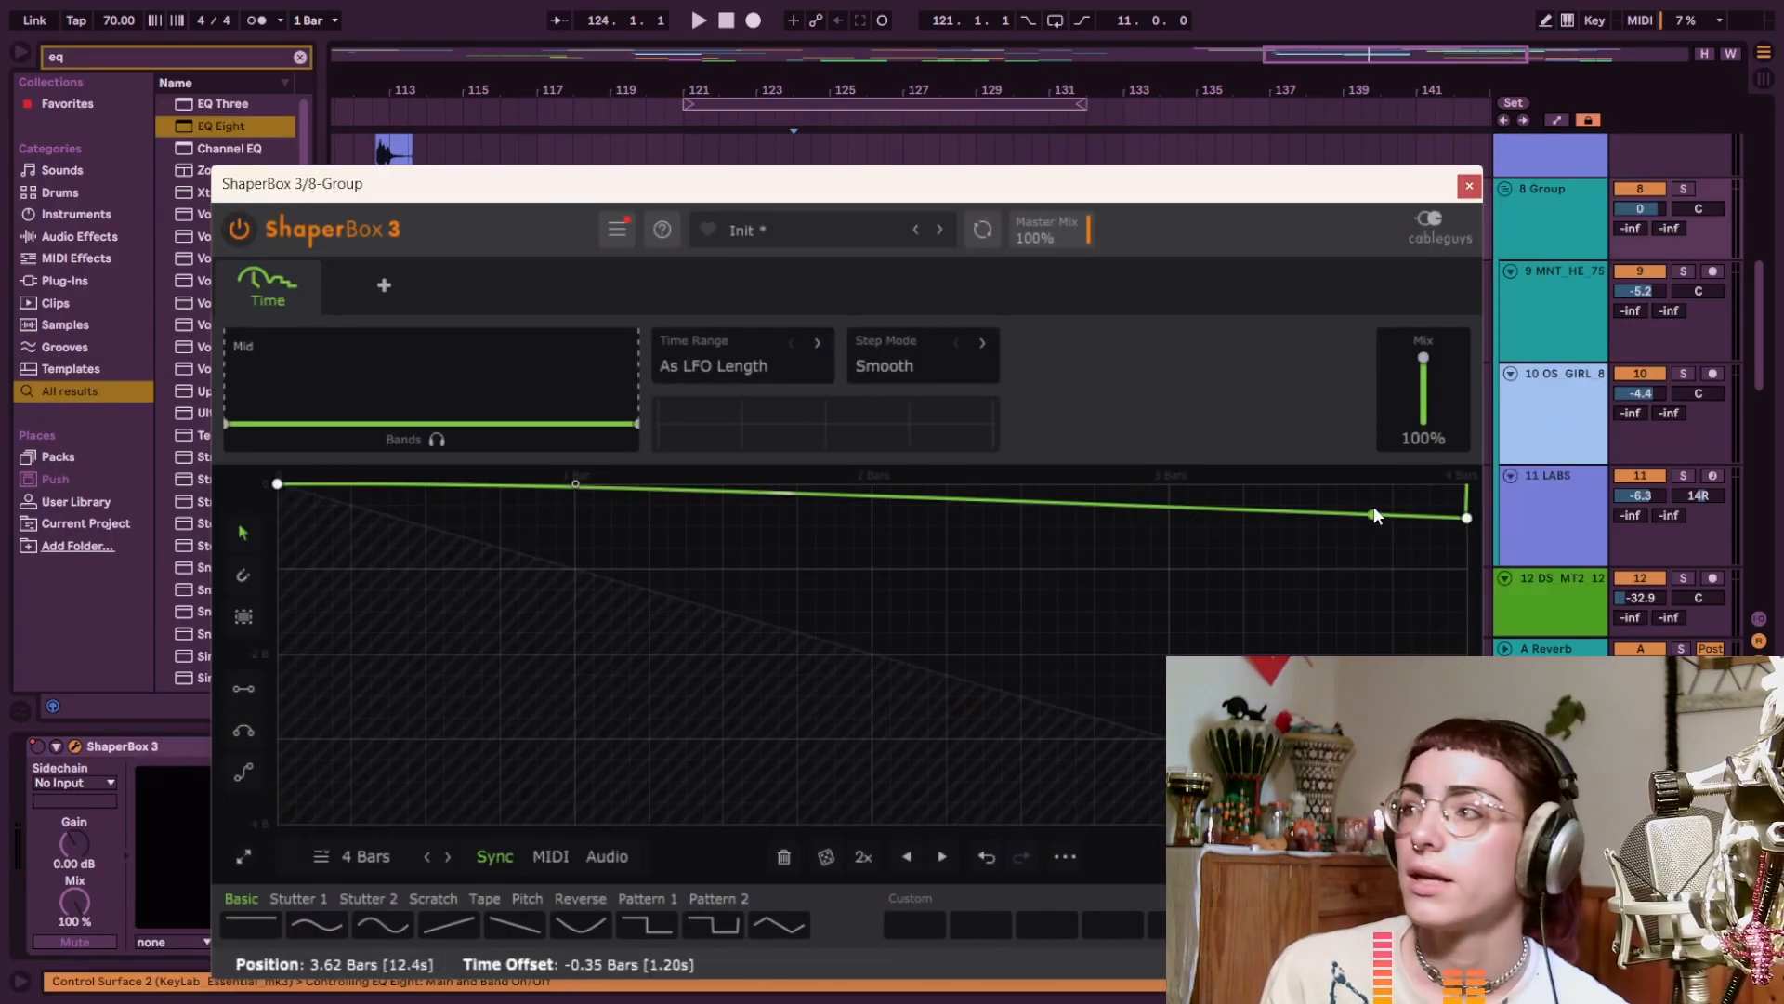
drag(1466, 536, 1467, 560)
click(1178, 531)
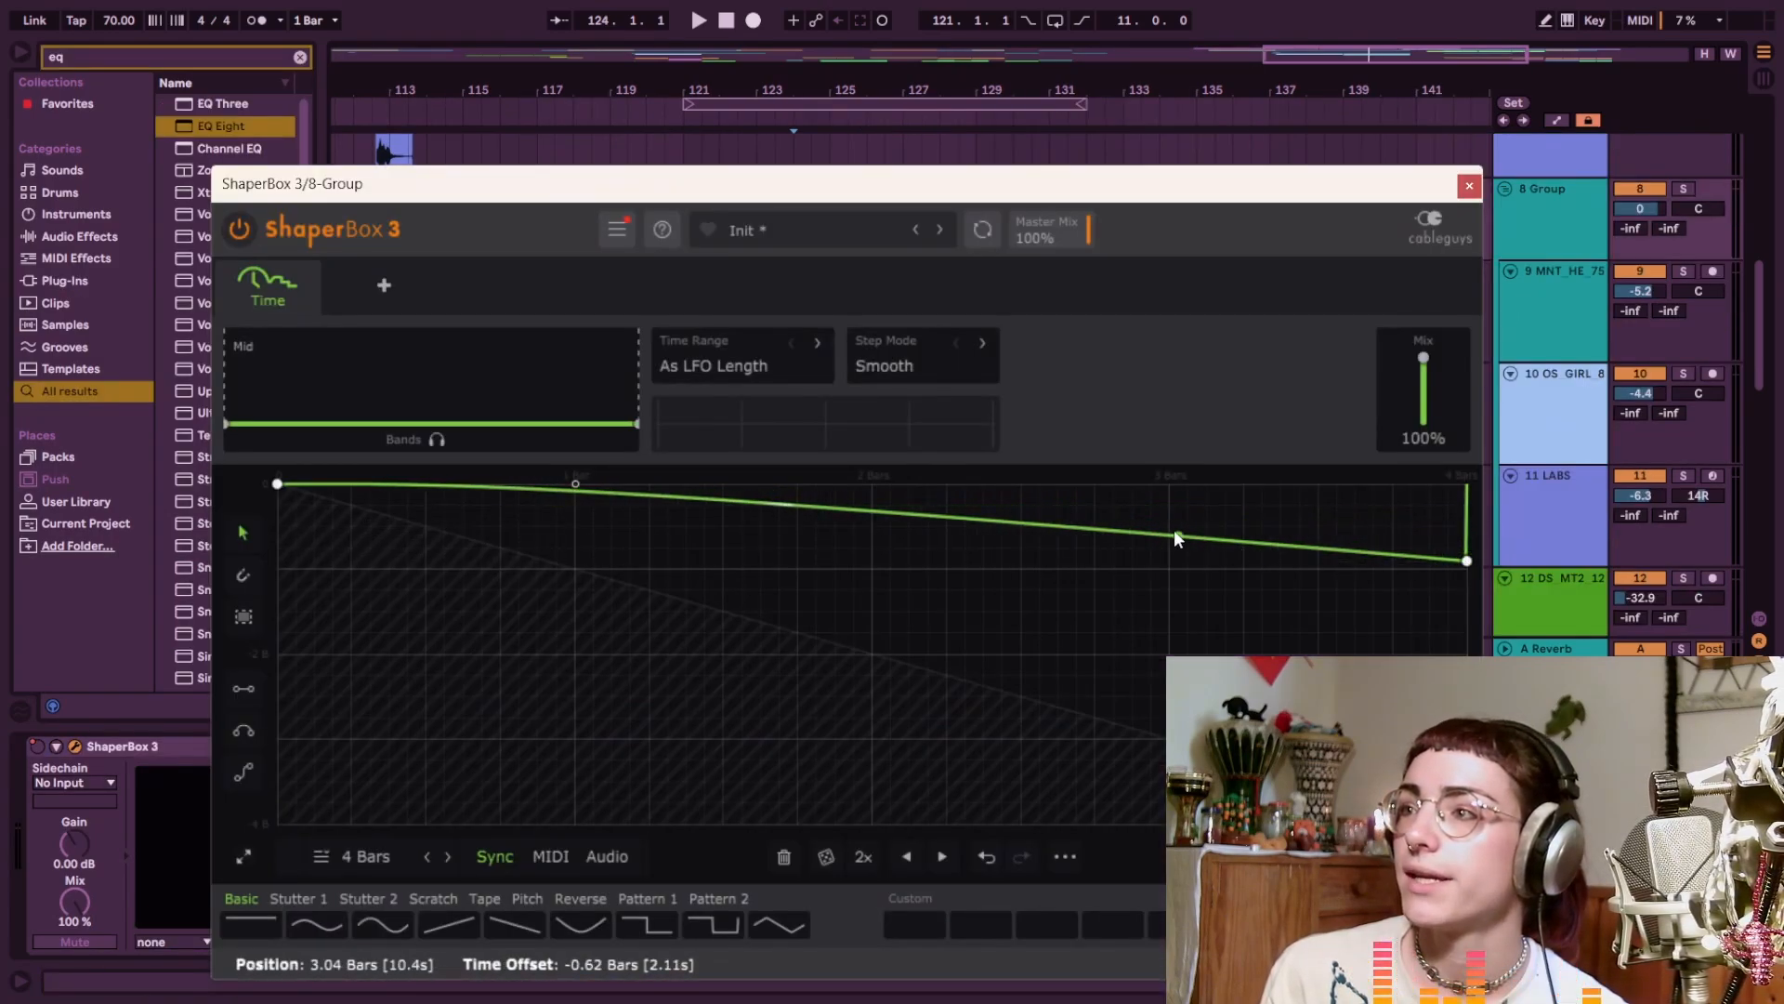
drag(1178, 531, 1171, 498)
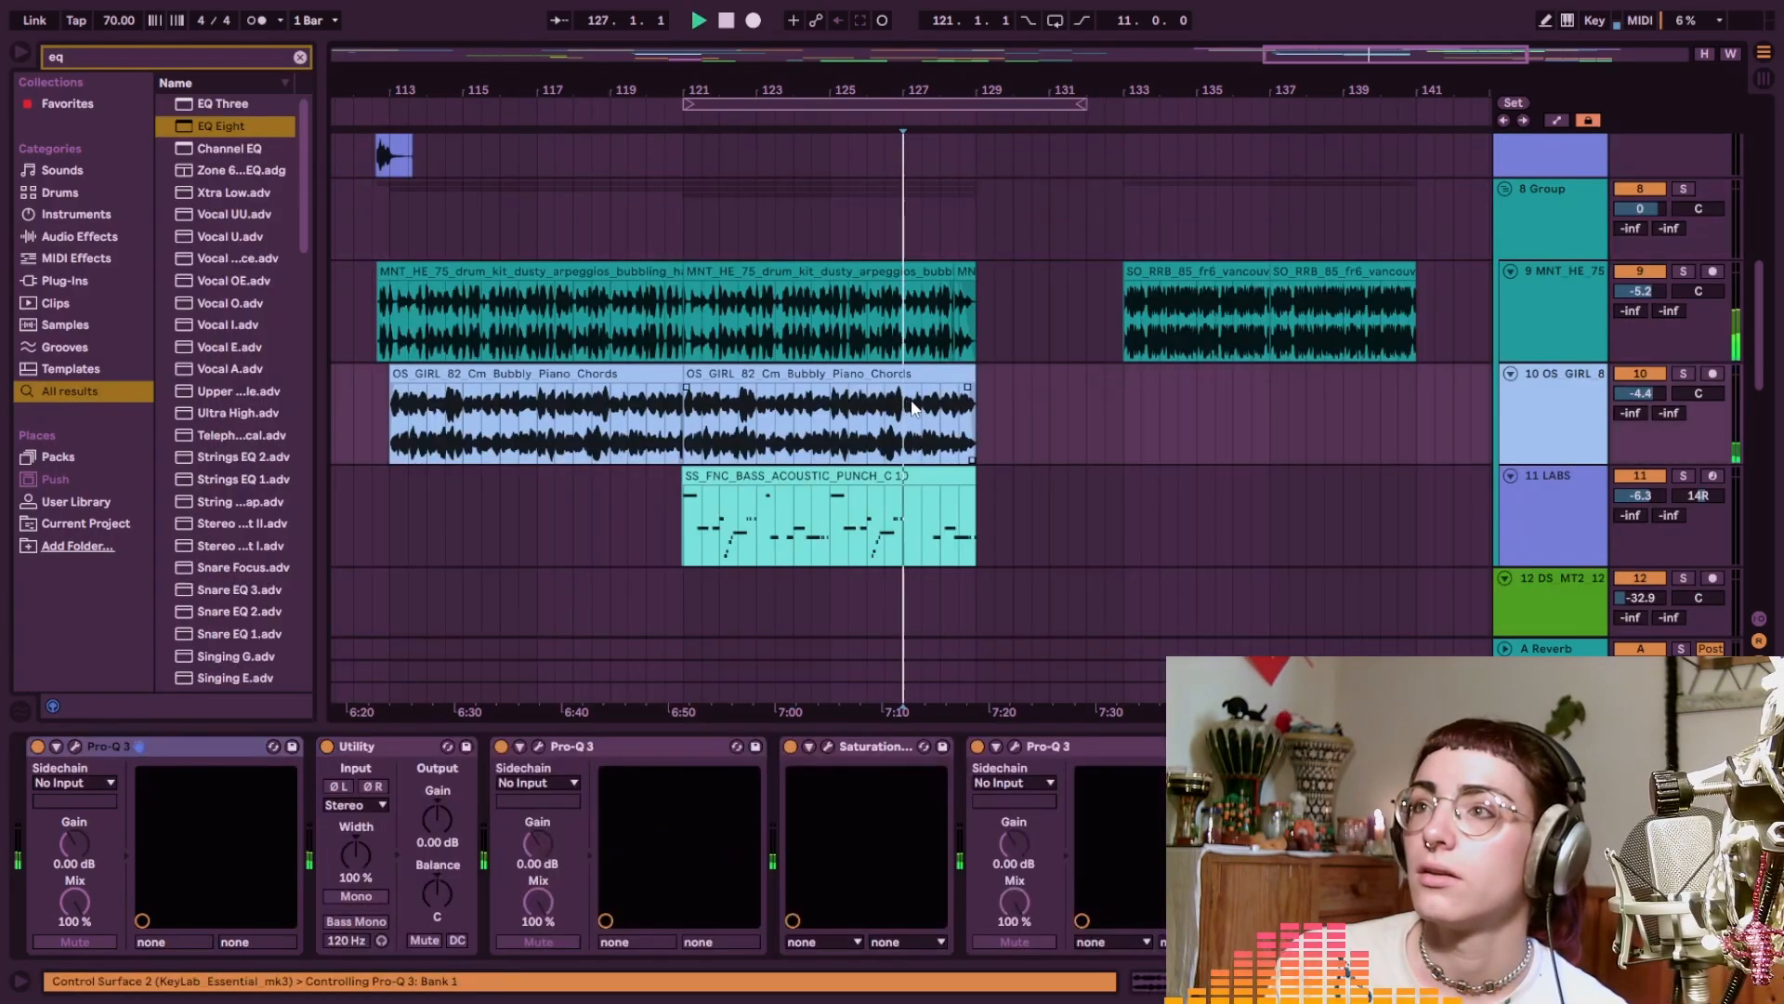
Listen to the slowed ending of the drum, piano and bass clips from bar 127 past bar 129 and return to bar 127
scroll(1000, 348, up, 8)
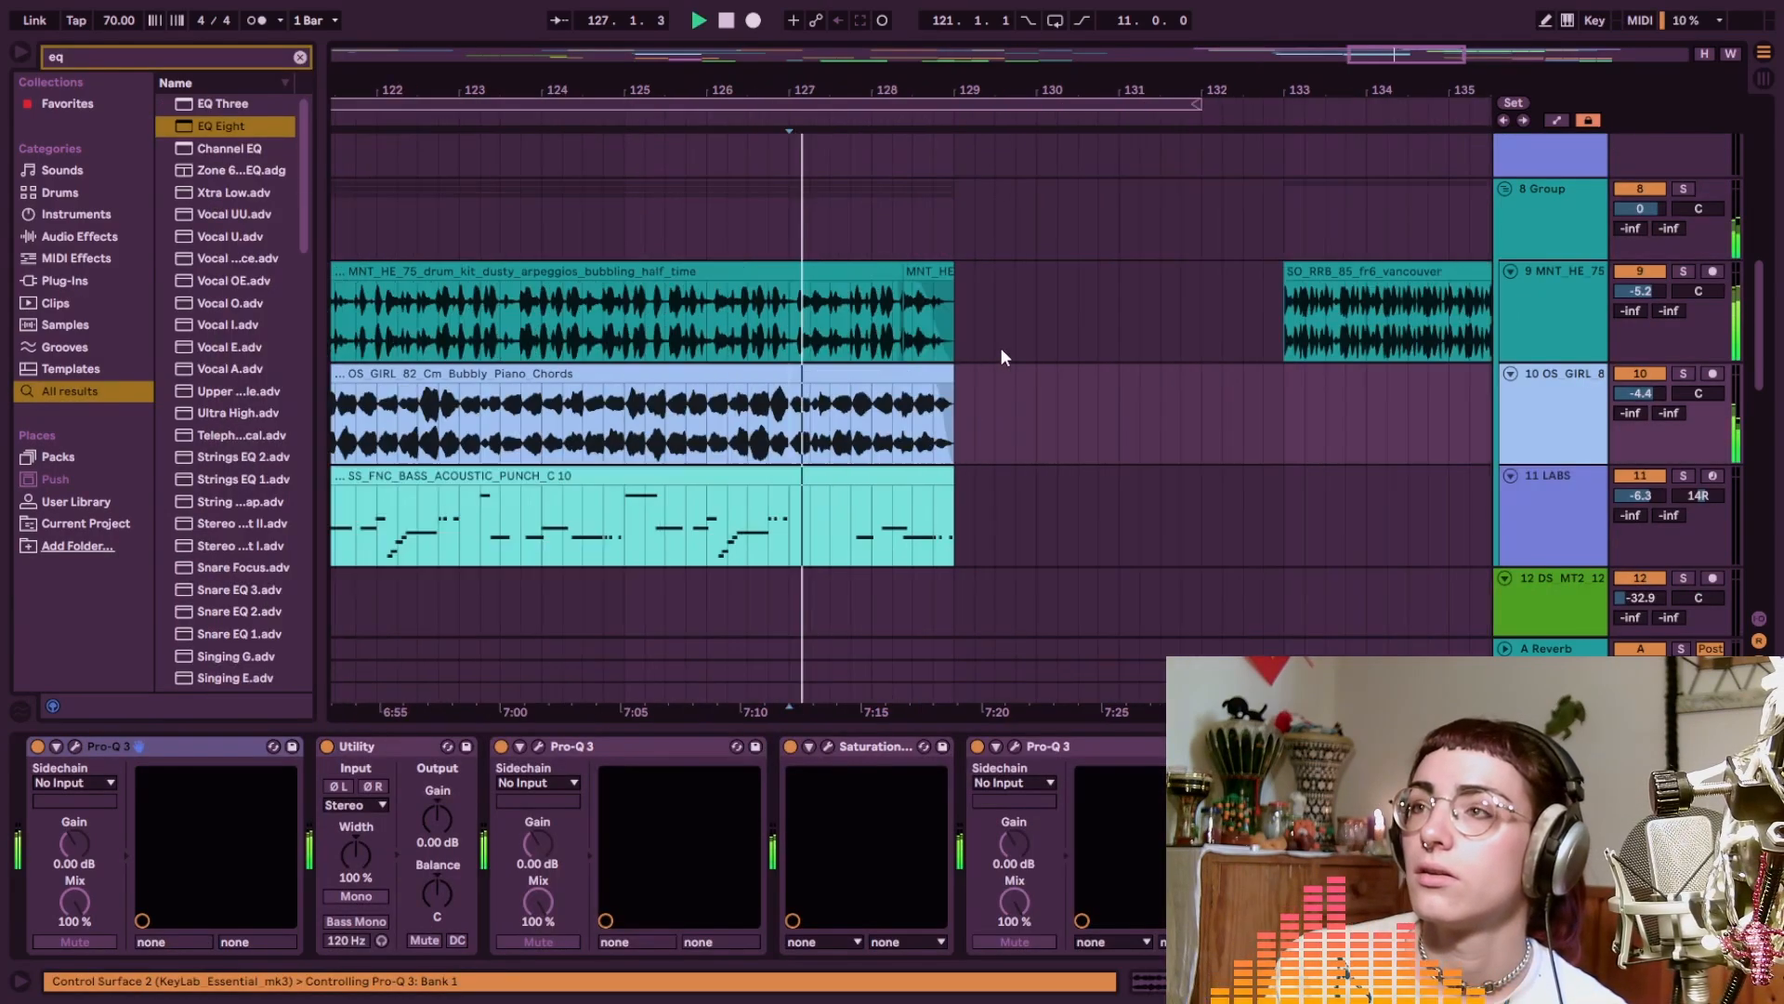
scroll(967, 336, left, 1)
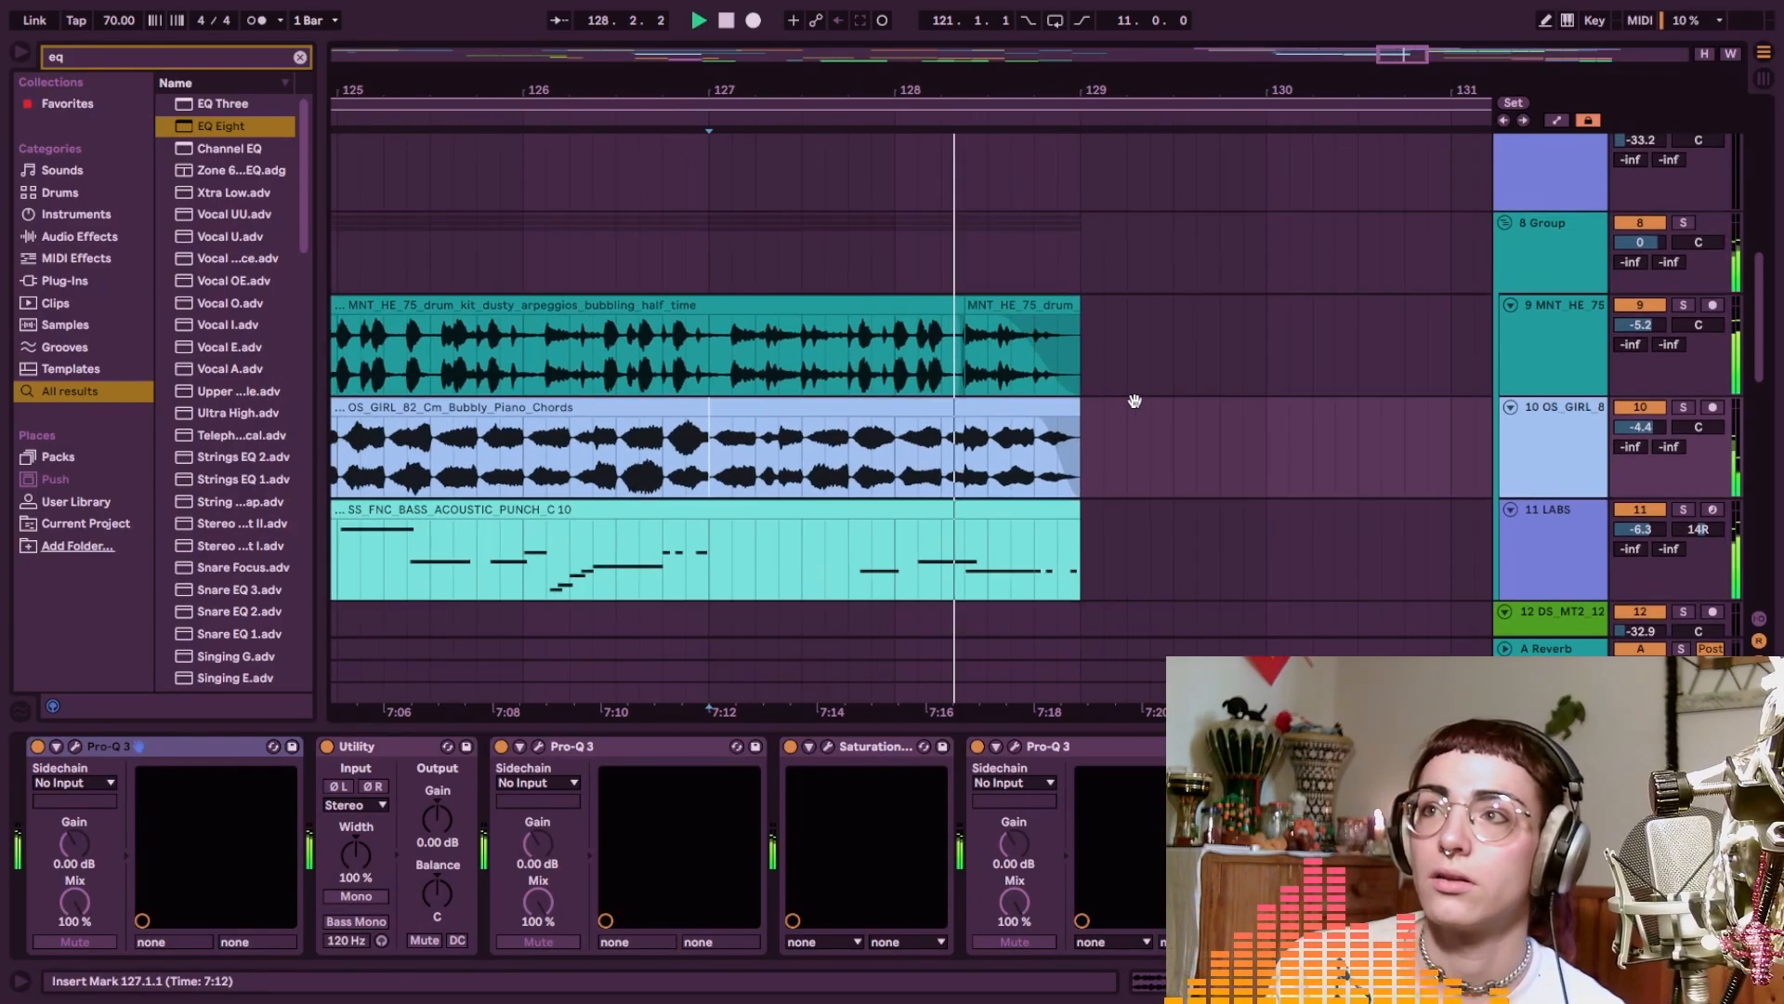
scroll(1022, 366, left, 2)
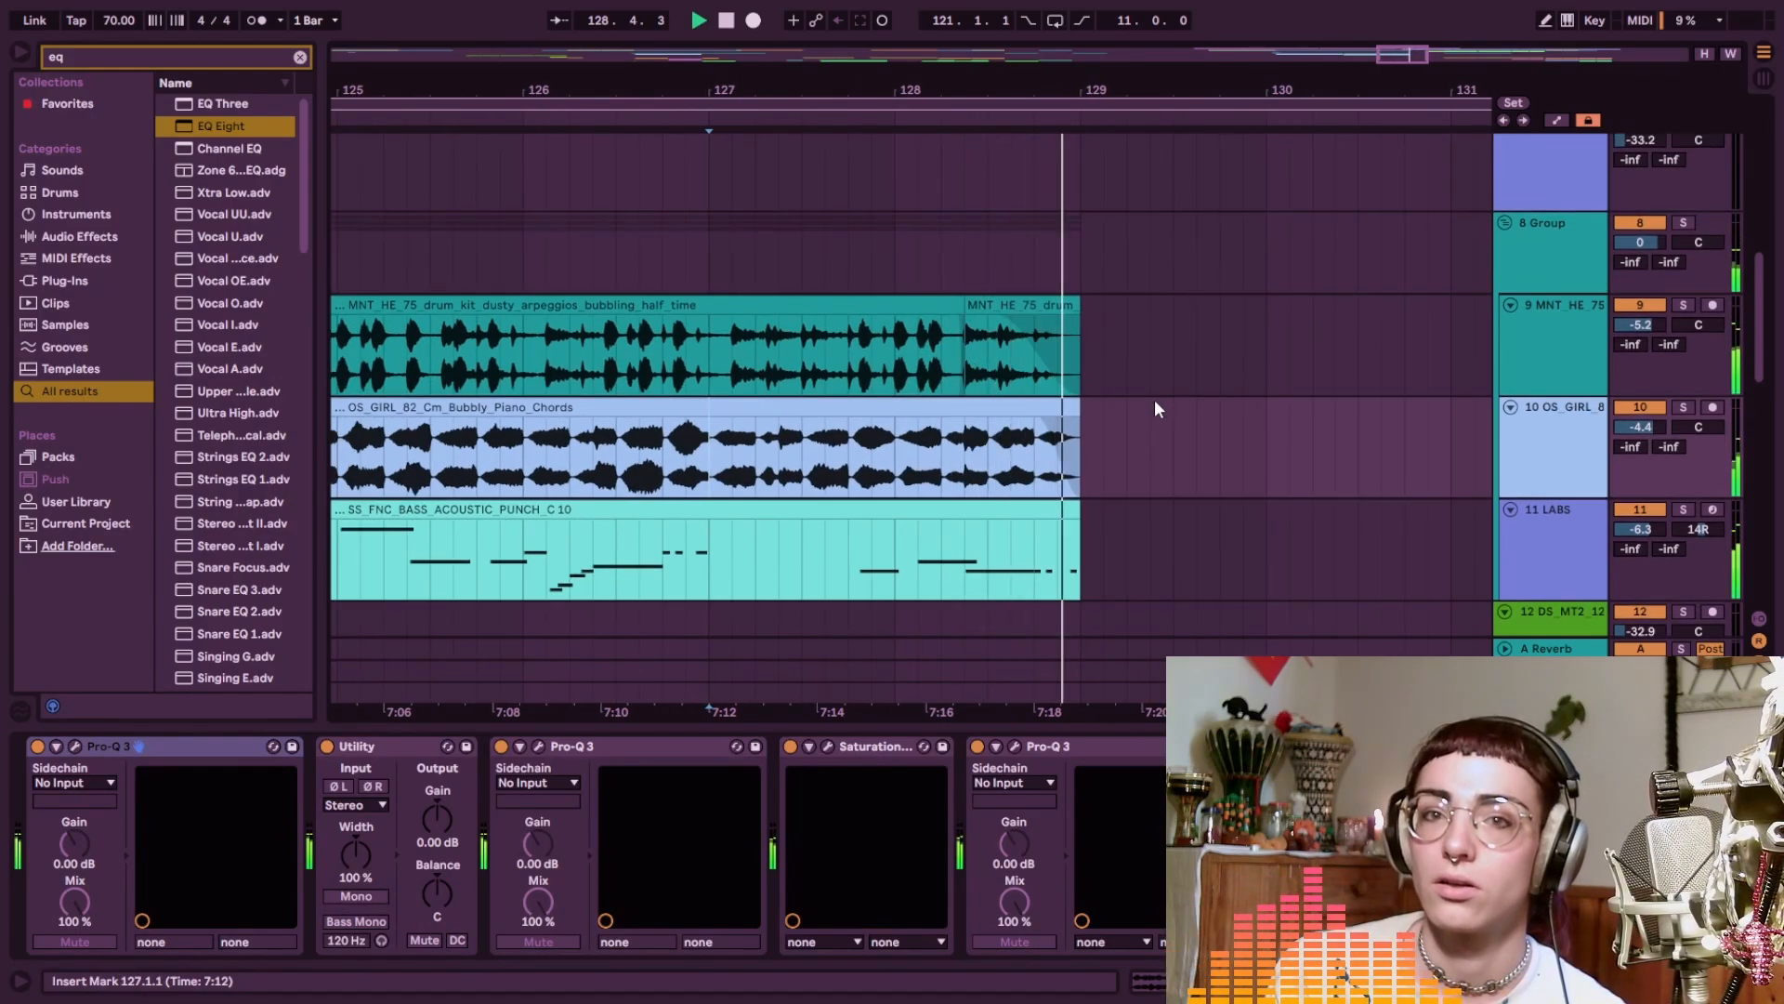
scroll(1154, 399, down, 6)
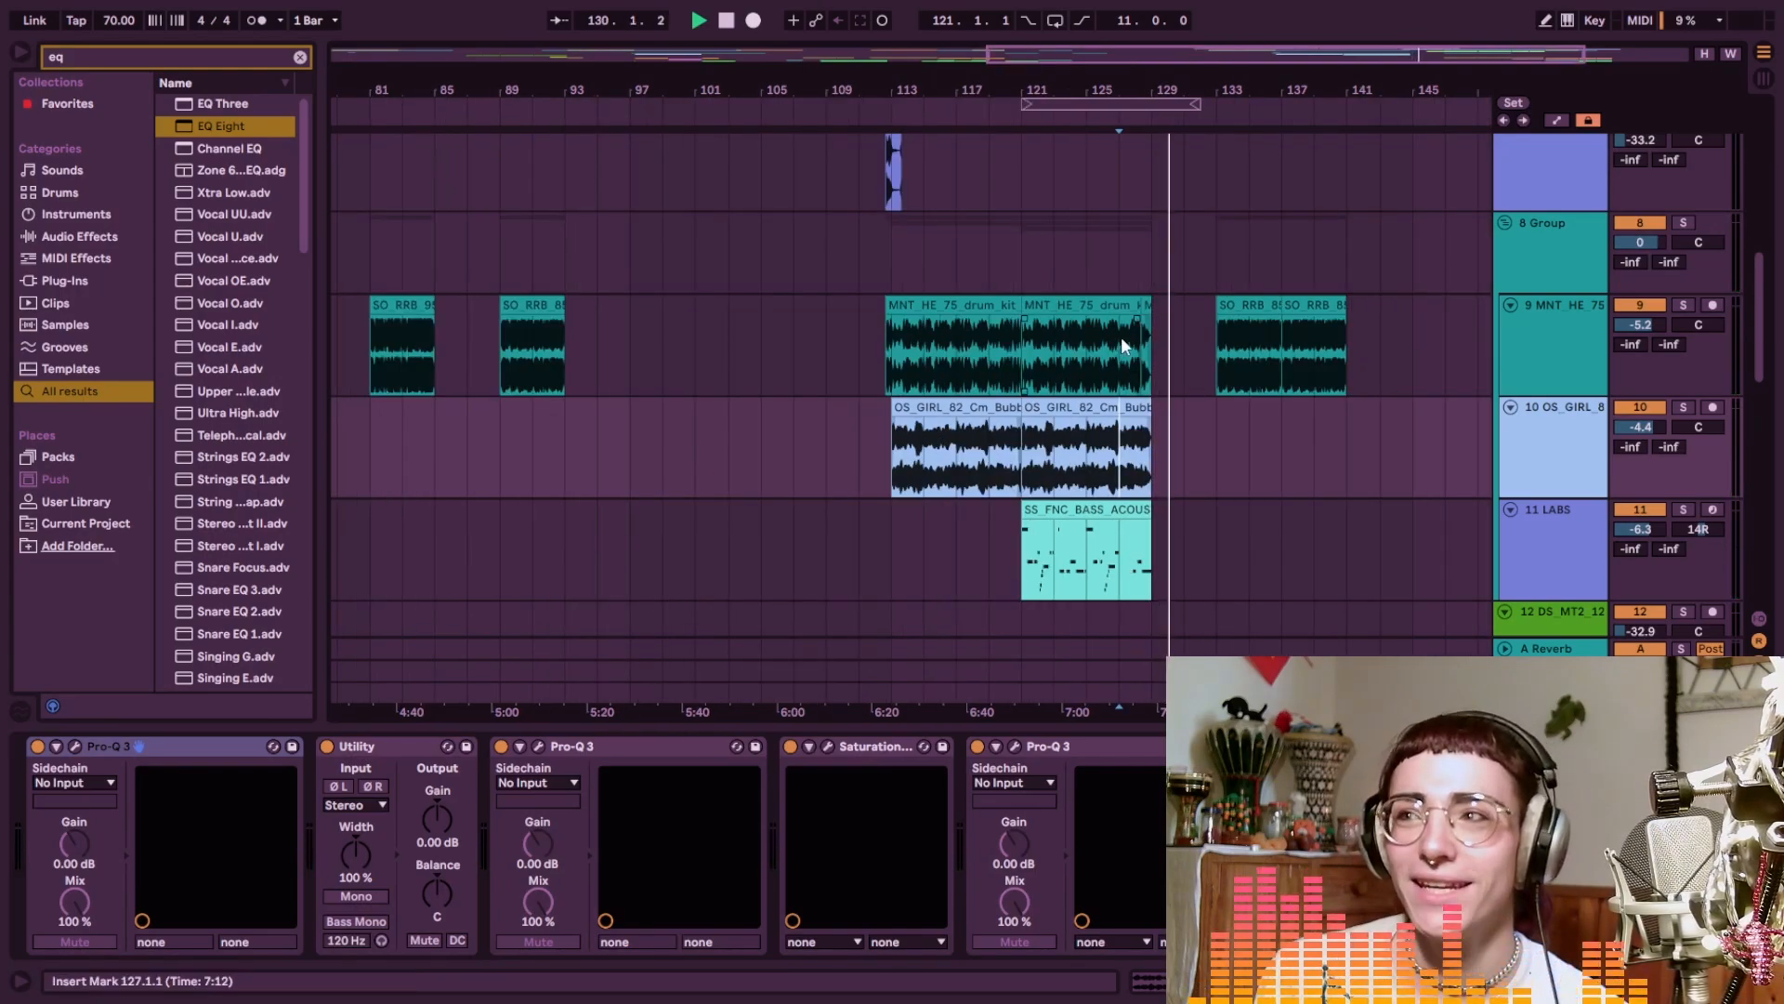
scroll(1127, 375, up, 2)
scroll(1126, 375, up, 2)
click(1044, 349)
key(space)
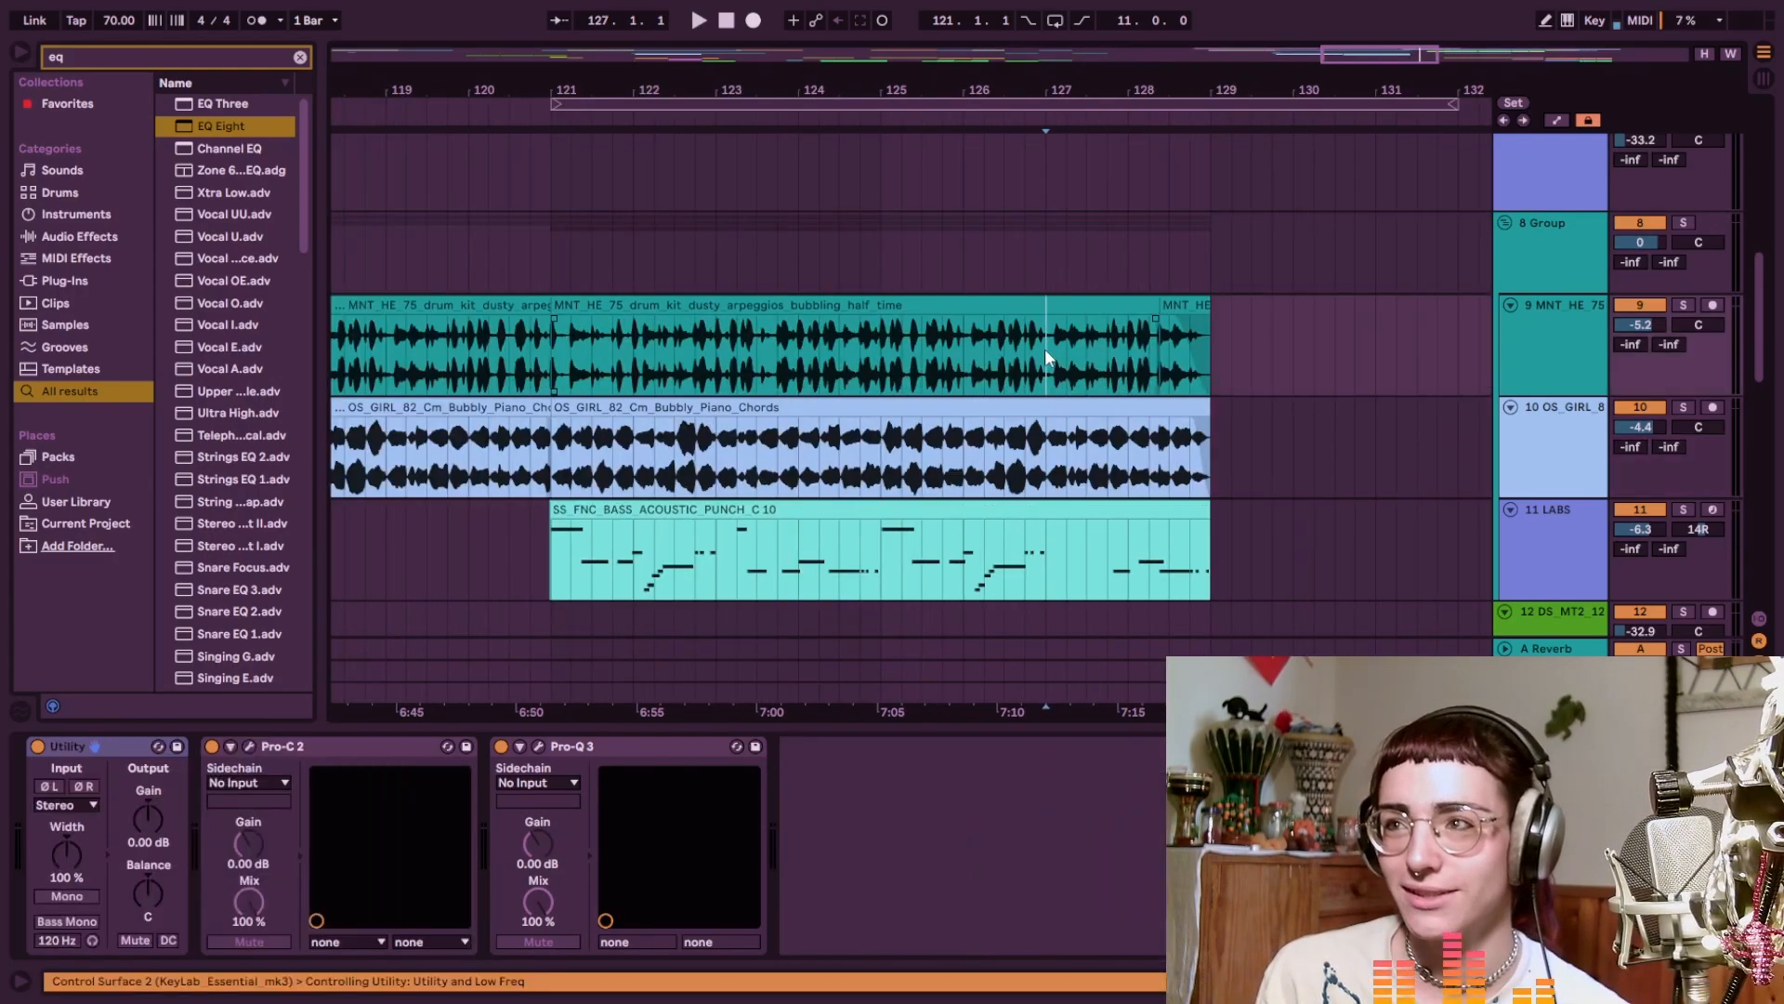
Listen to the section from bar 141 and mark the gap from bar 141 to 145 on track 16
scroll(949, 407, right, 5)
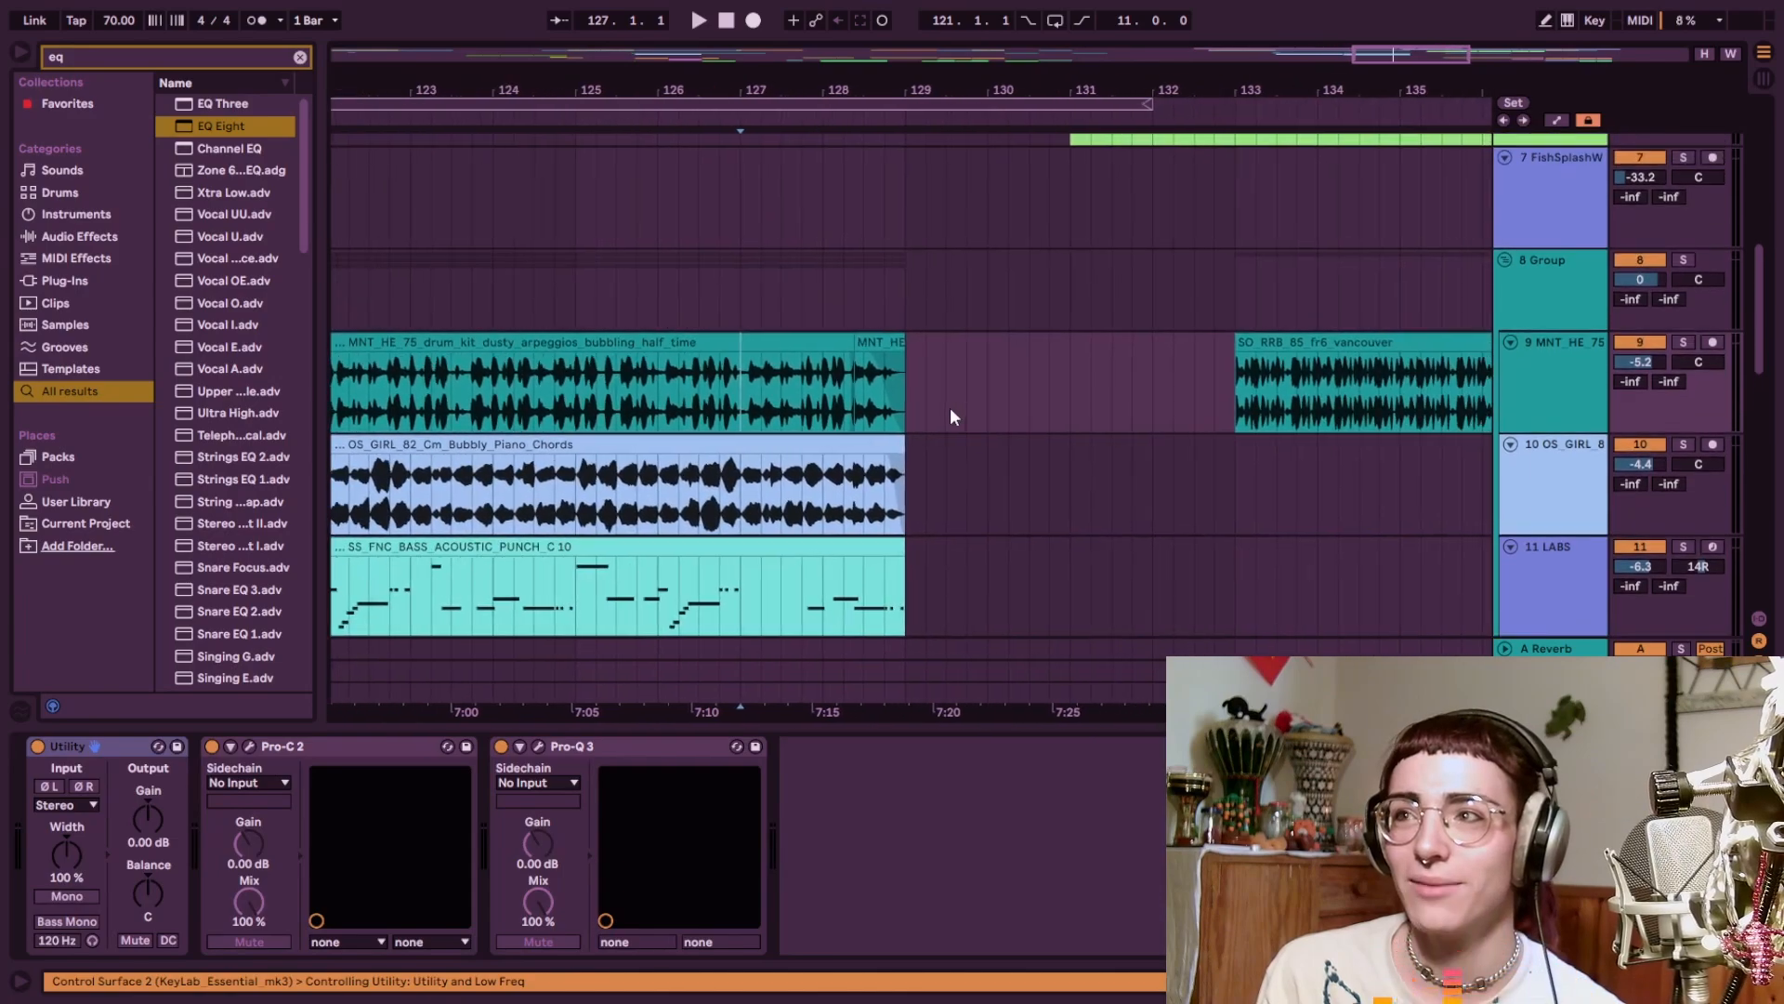
scroll(950, 407, up, 3)
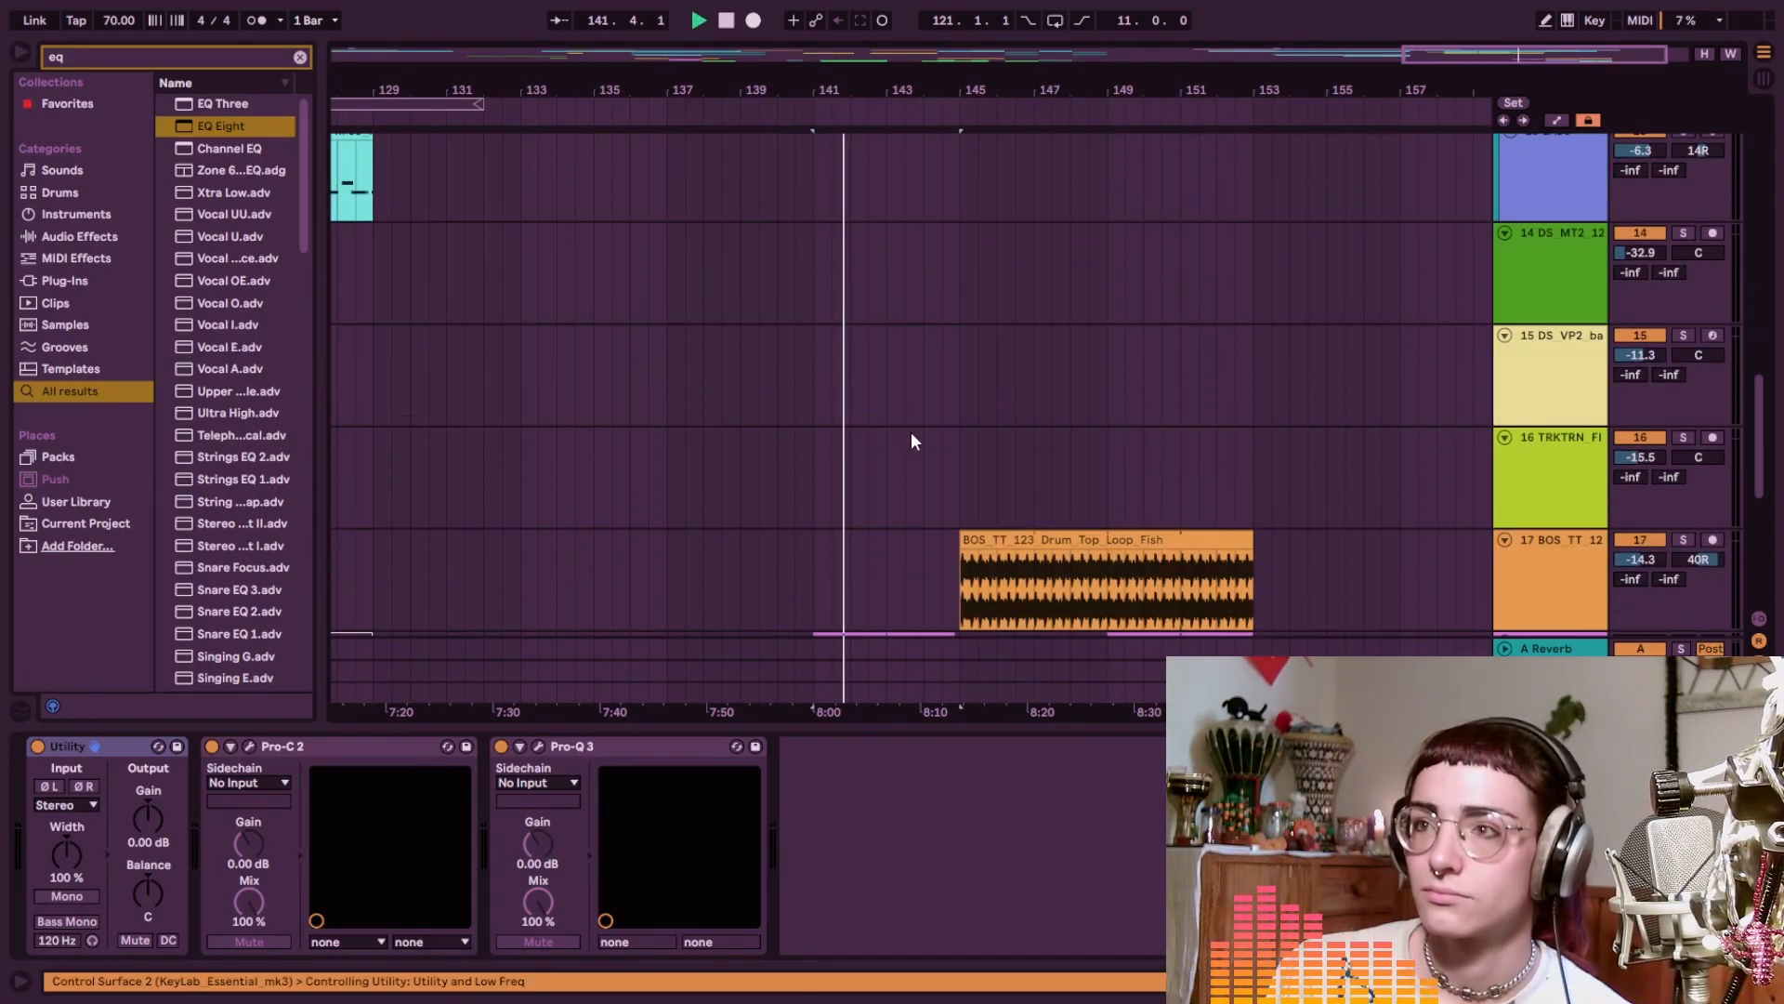
scroll(911, 432, down, 3)
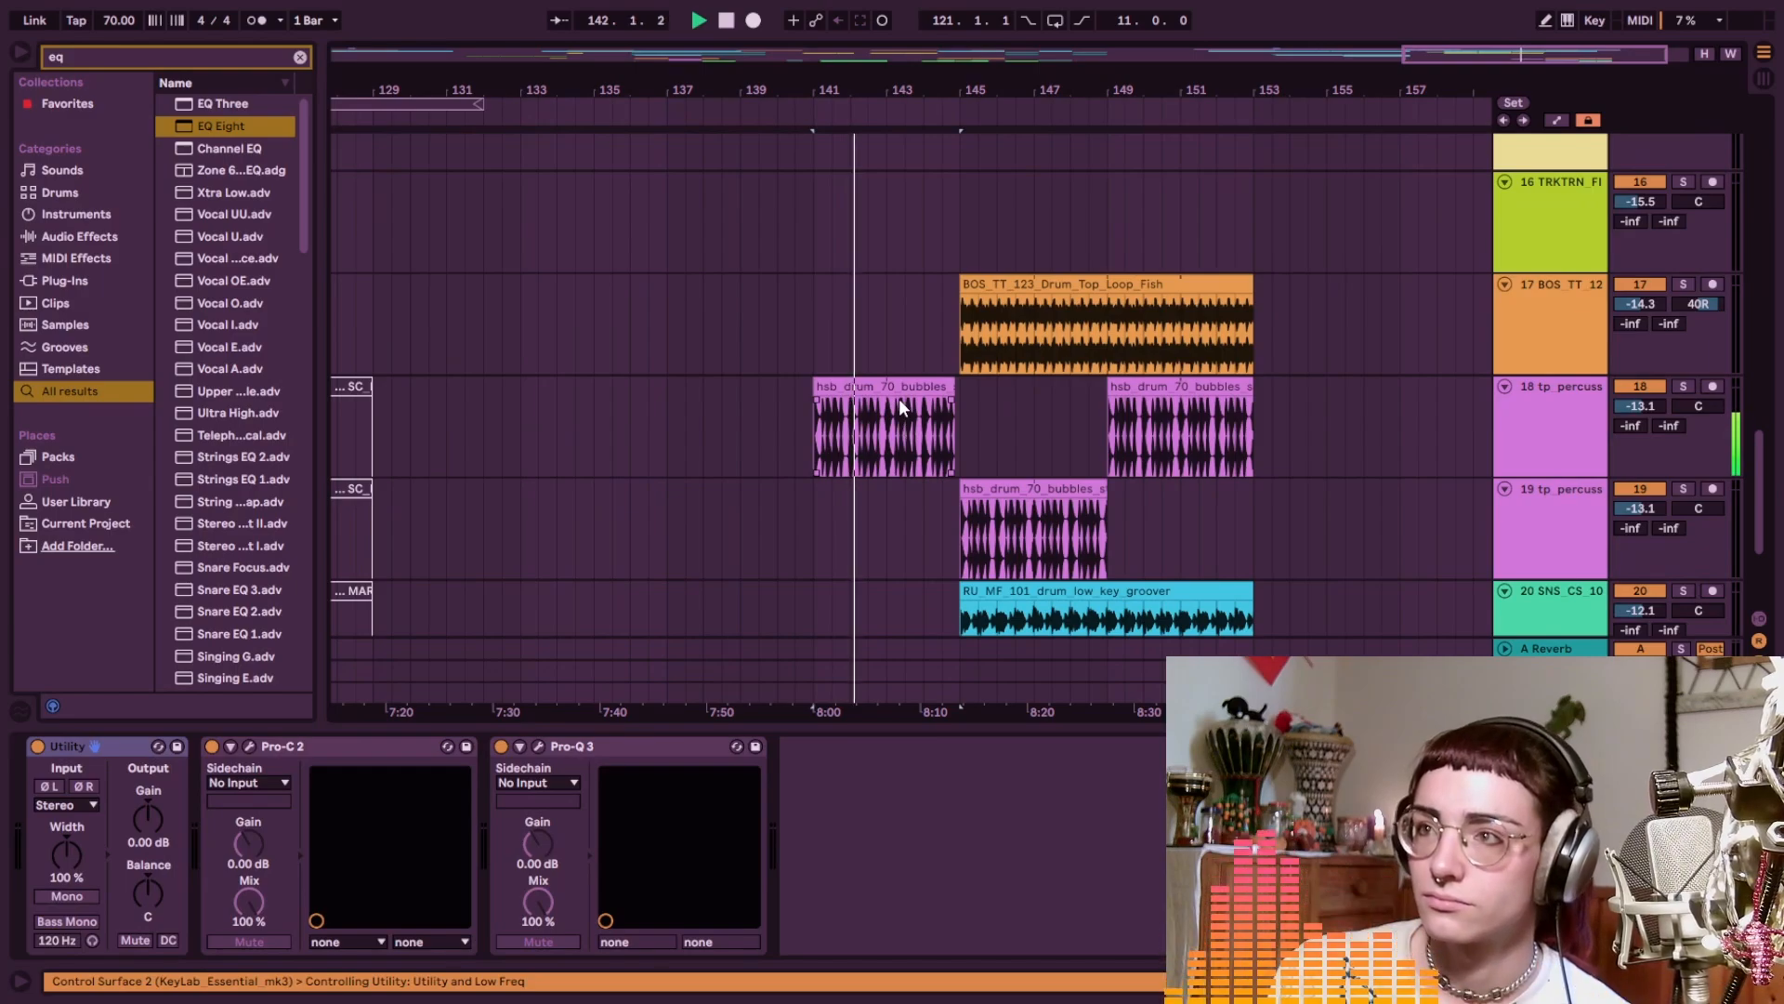
click(901, 396)
scroll(903, 392, up, 2)
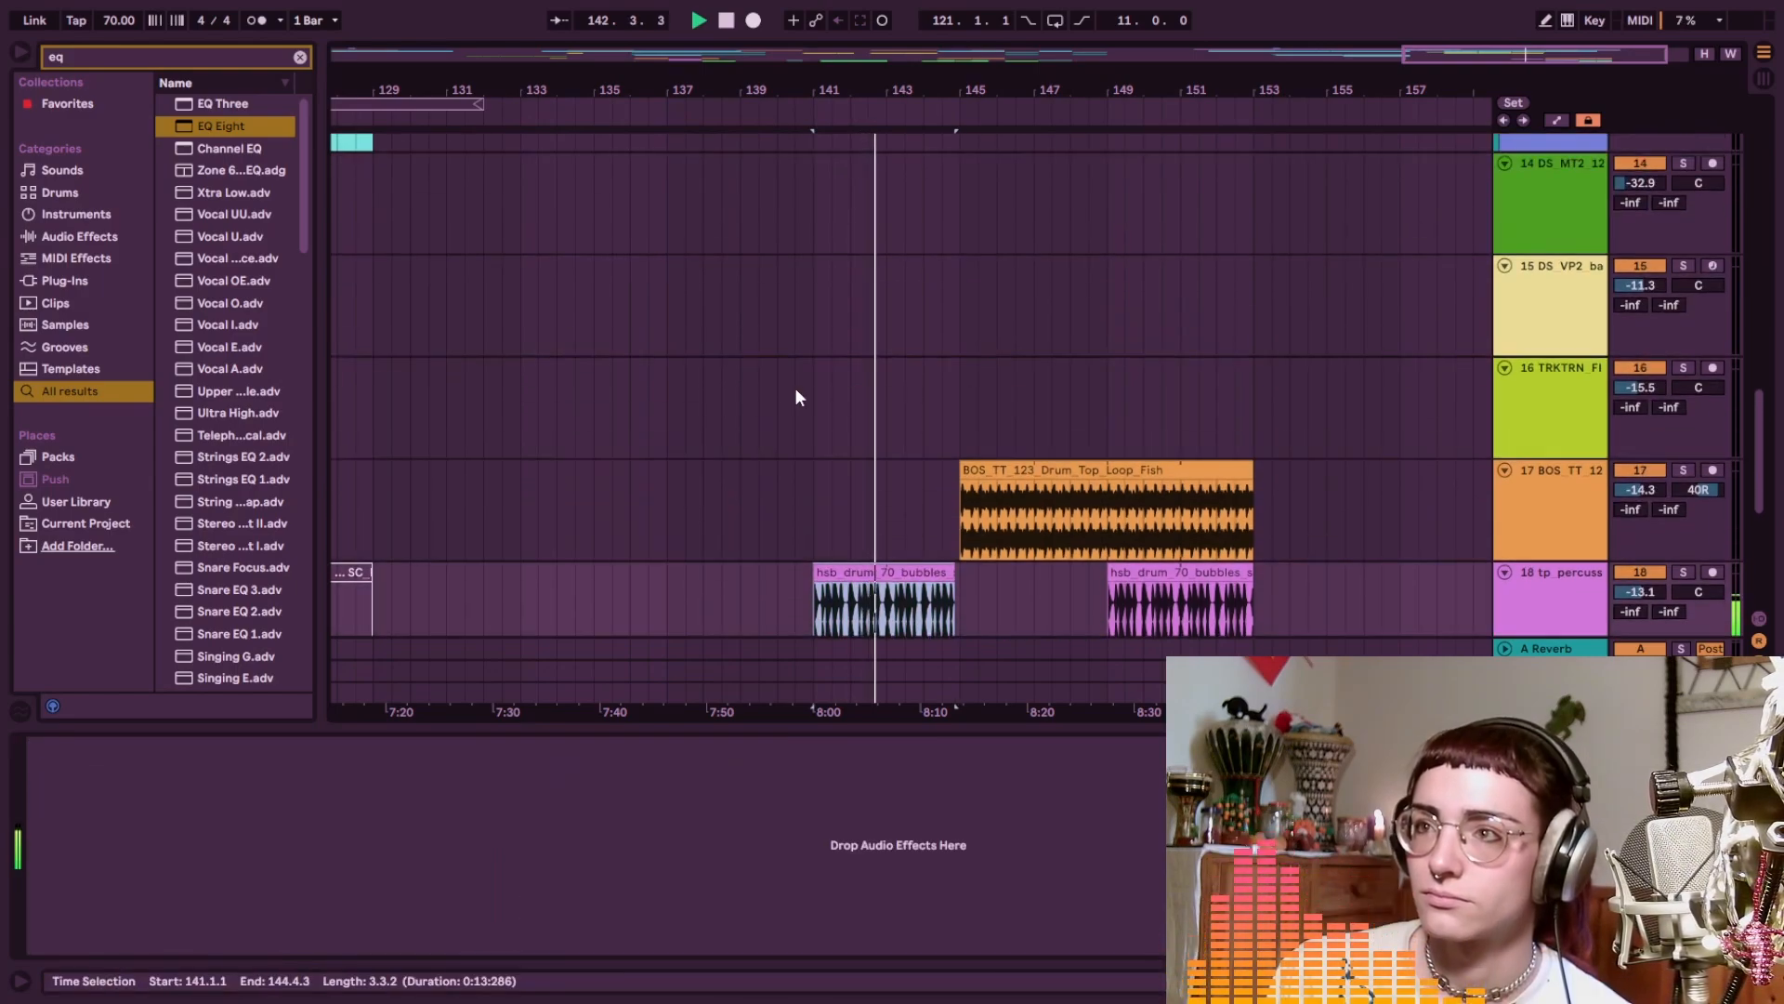
drag(813, 390, 960, 415)
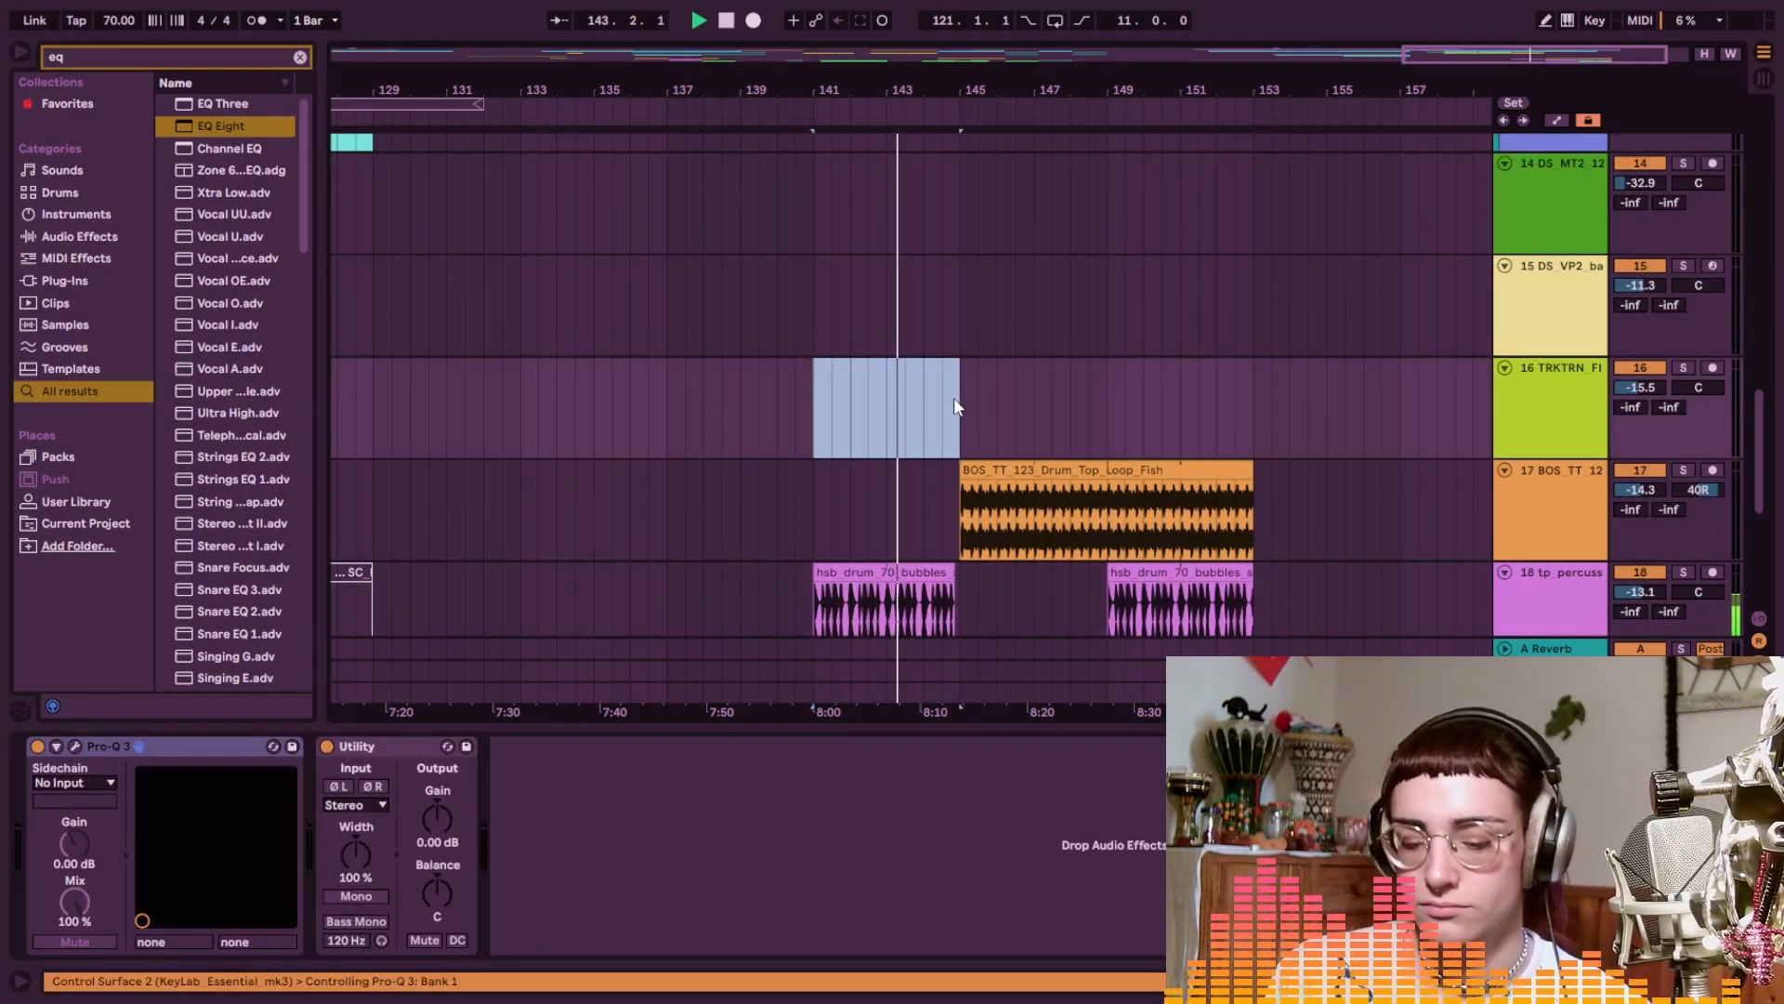
Move the ethereal frozen drone clips at bar 145 on track 4 earlier so they start at bar 141
scroll(891, 402, up, 8)
scroll(887, 393, up, 3)
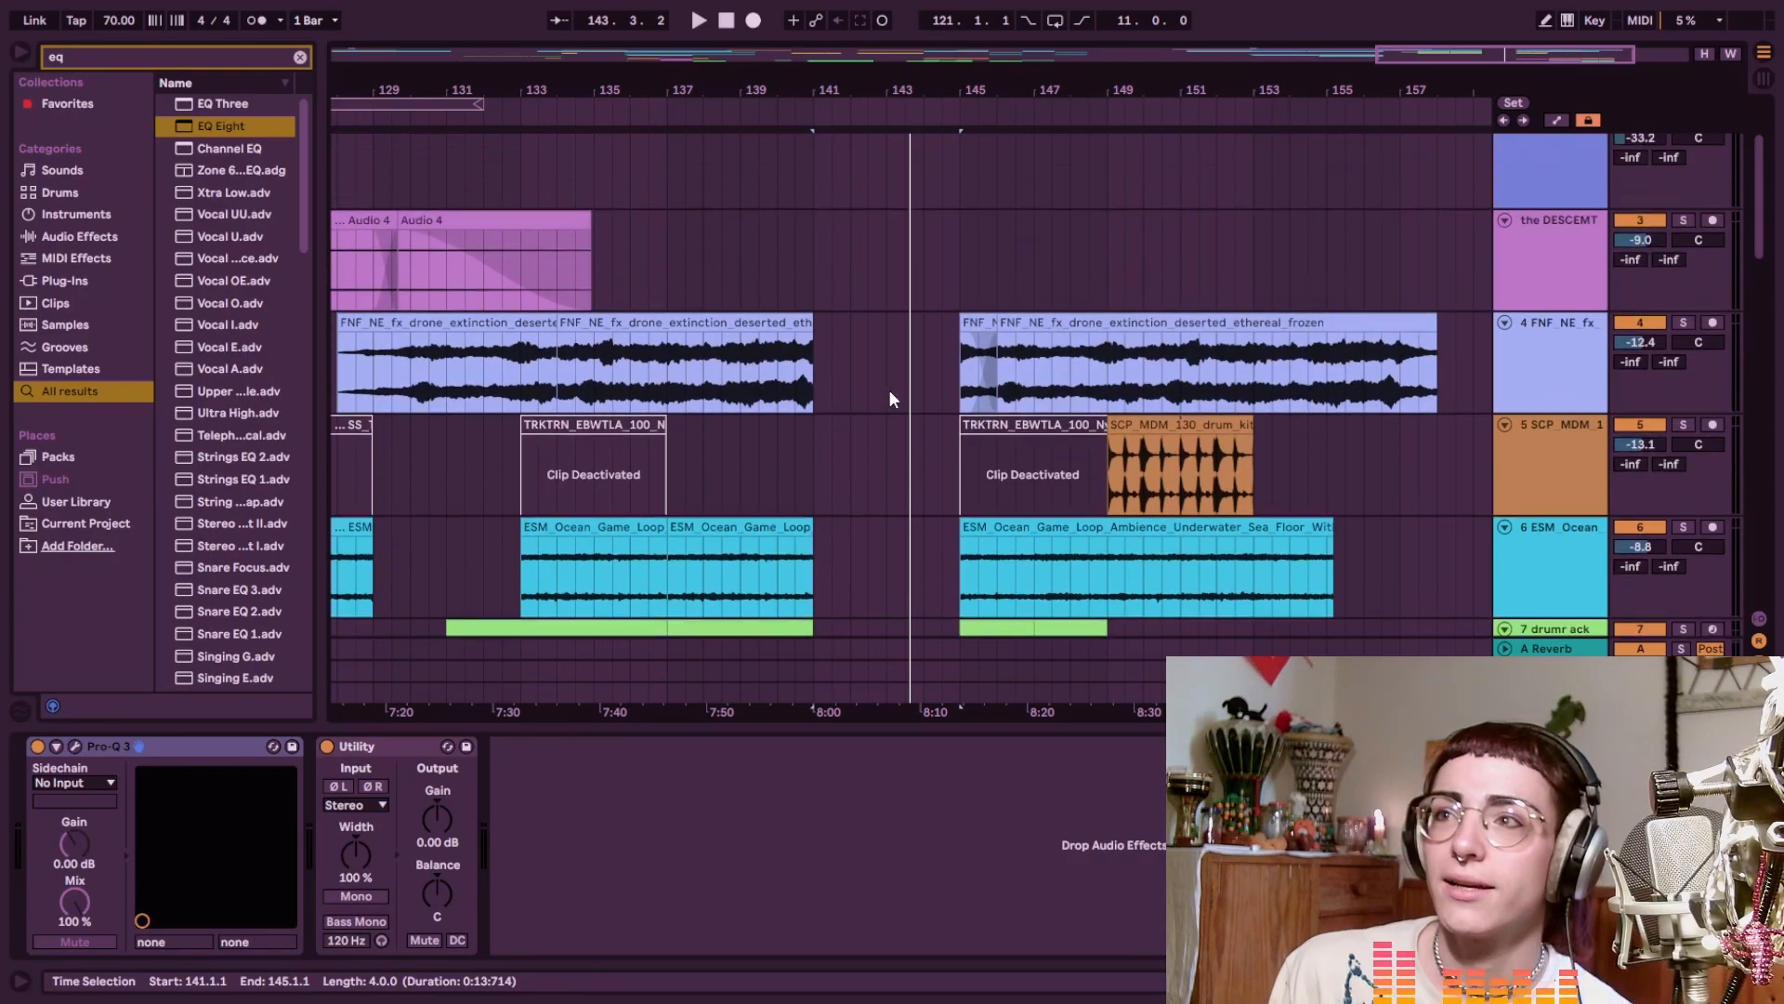
drag(966, 340, 910, 347)
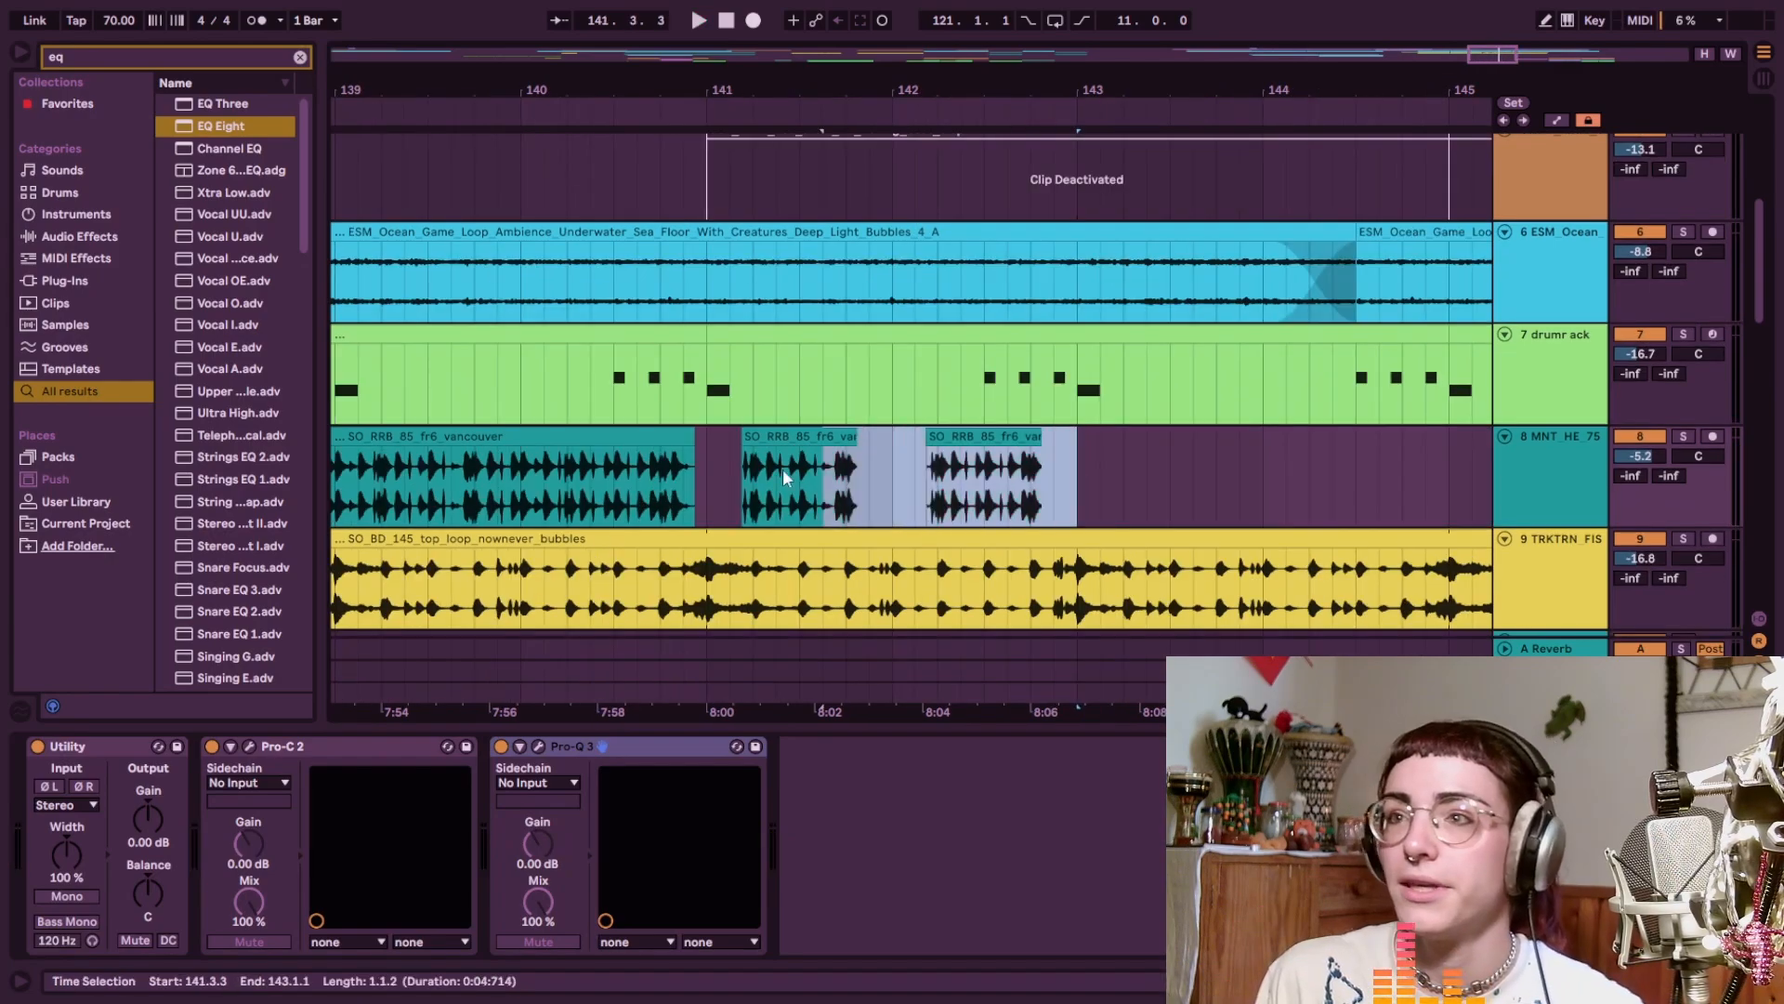
Duplicate the two chopped SO_RRB_85_fr6_vancouver clips across bars 143 and 144 on track 8 and listen from bar 141
key(ctrl+d)
click(695, 483)
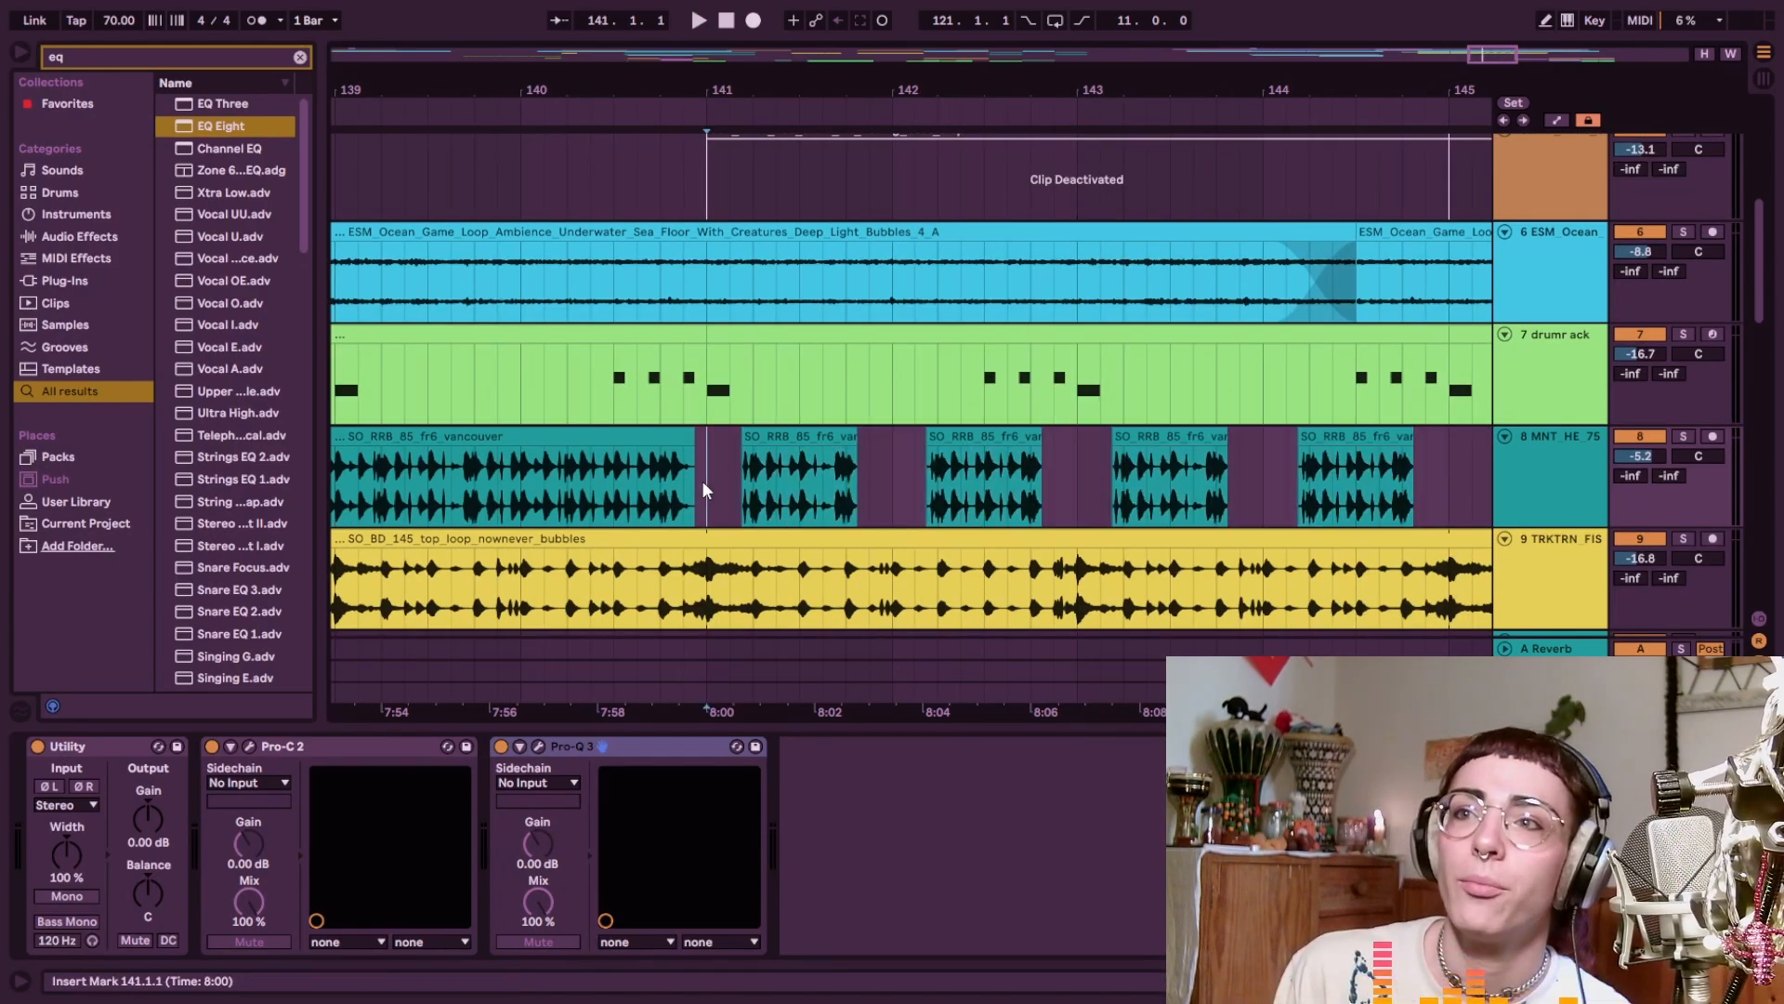
key(plus)
click(660, 483)
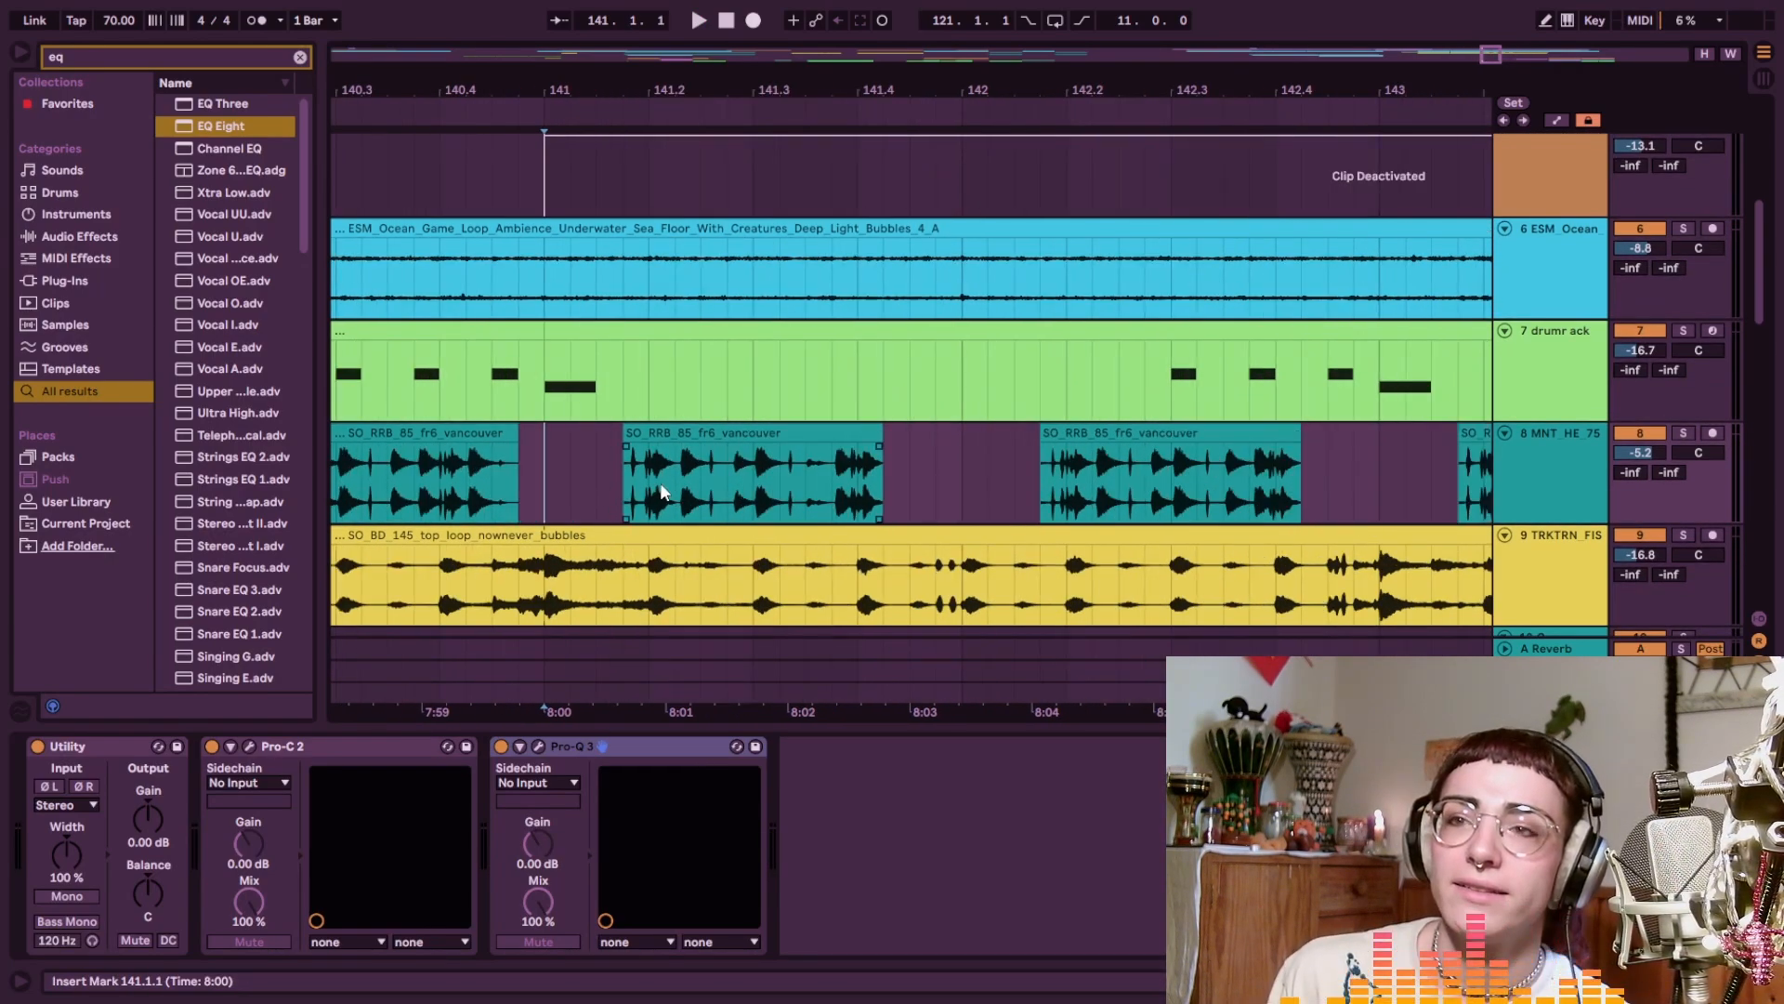
key(space)
scroll(1030, 582, down, 2)
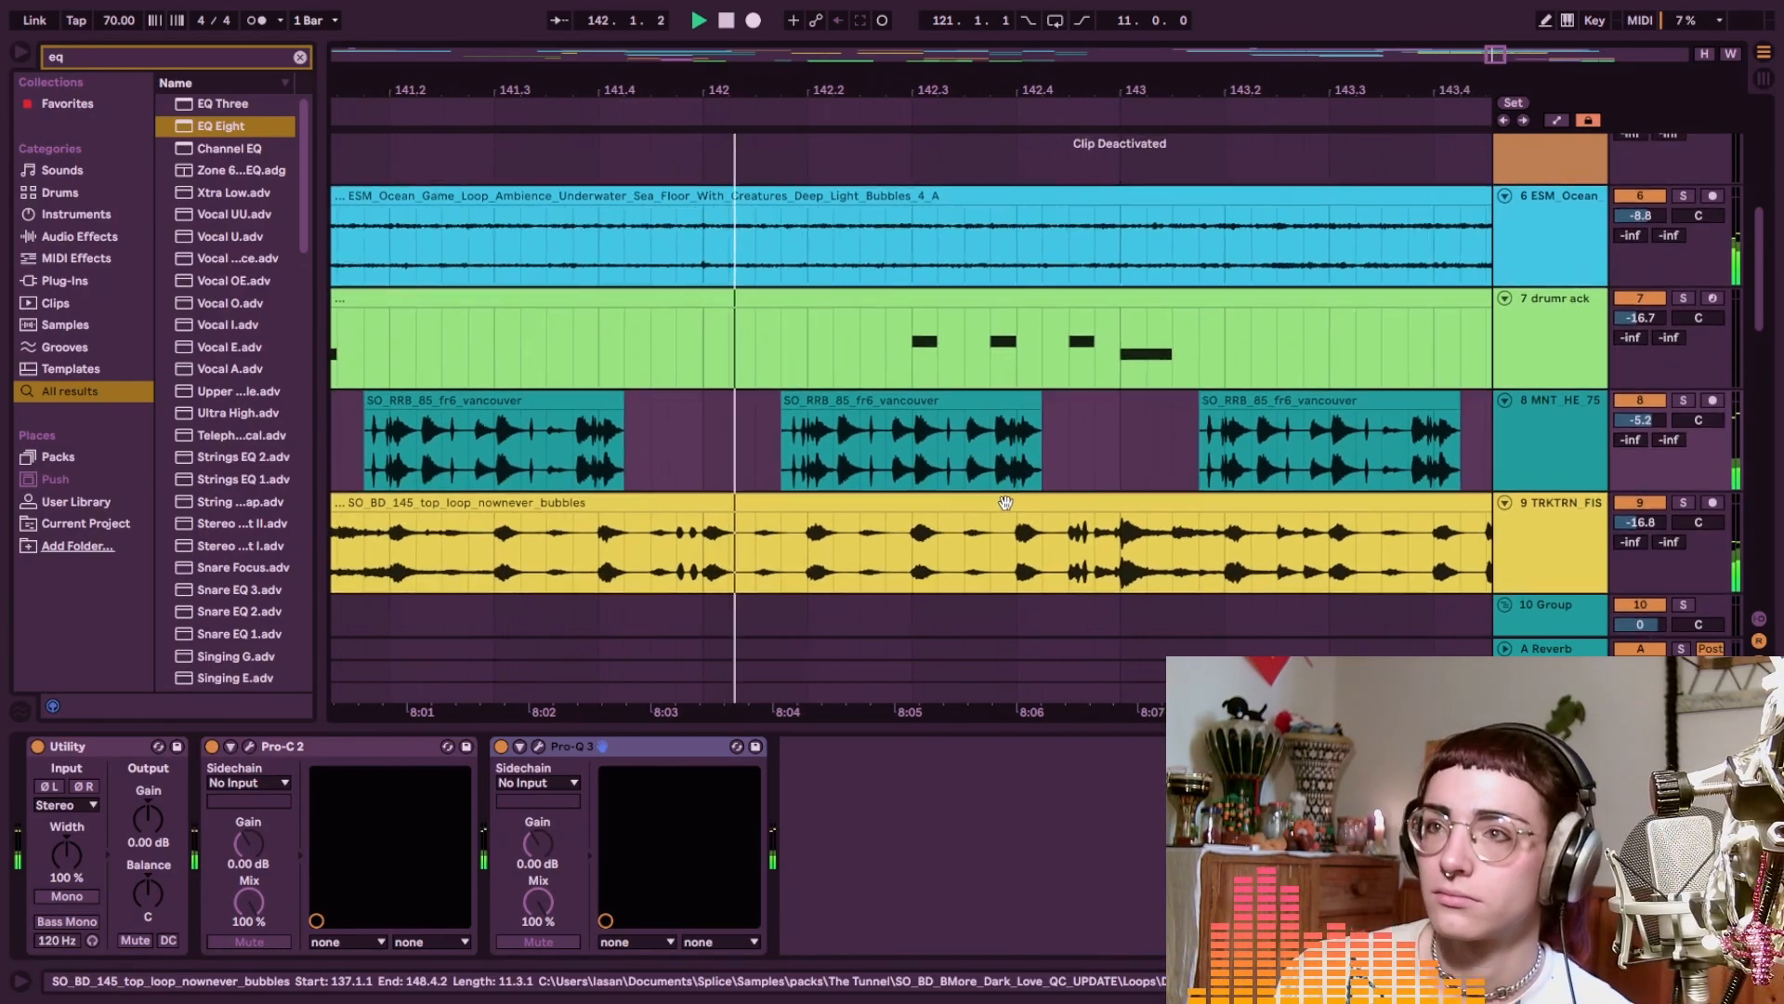
scroll(929, 470, up, 2)
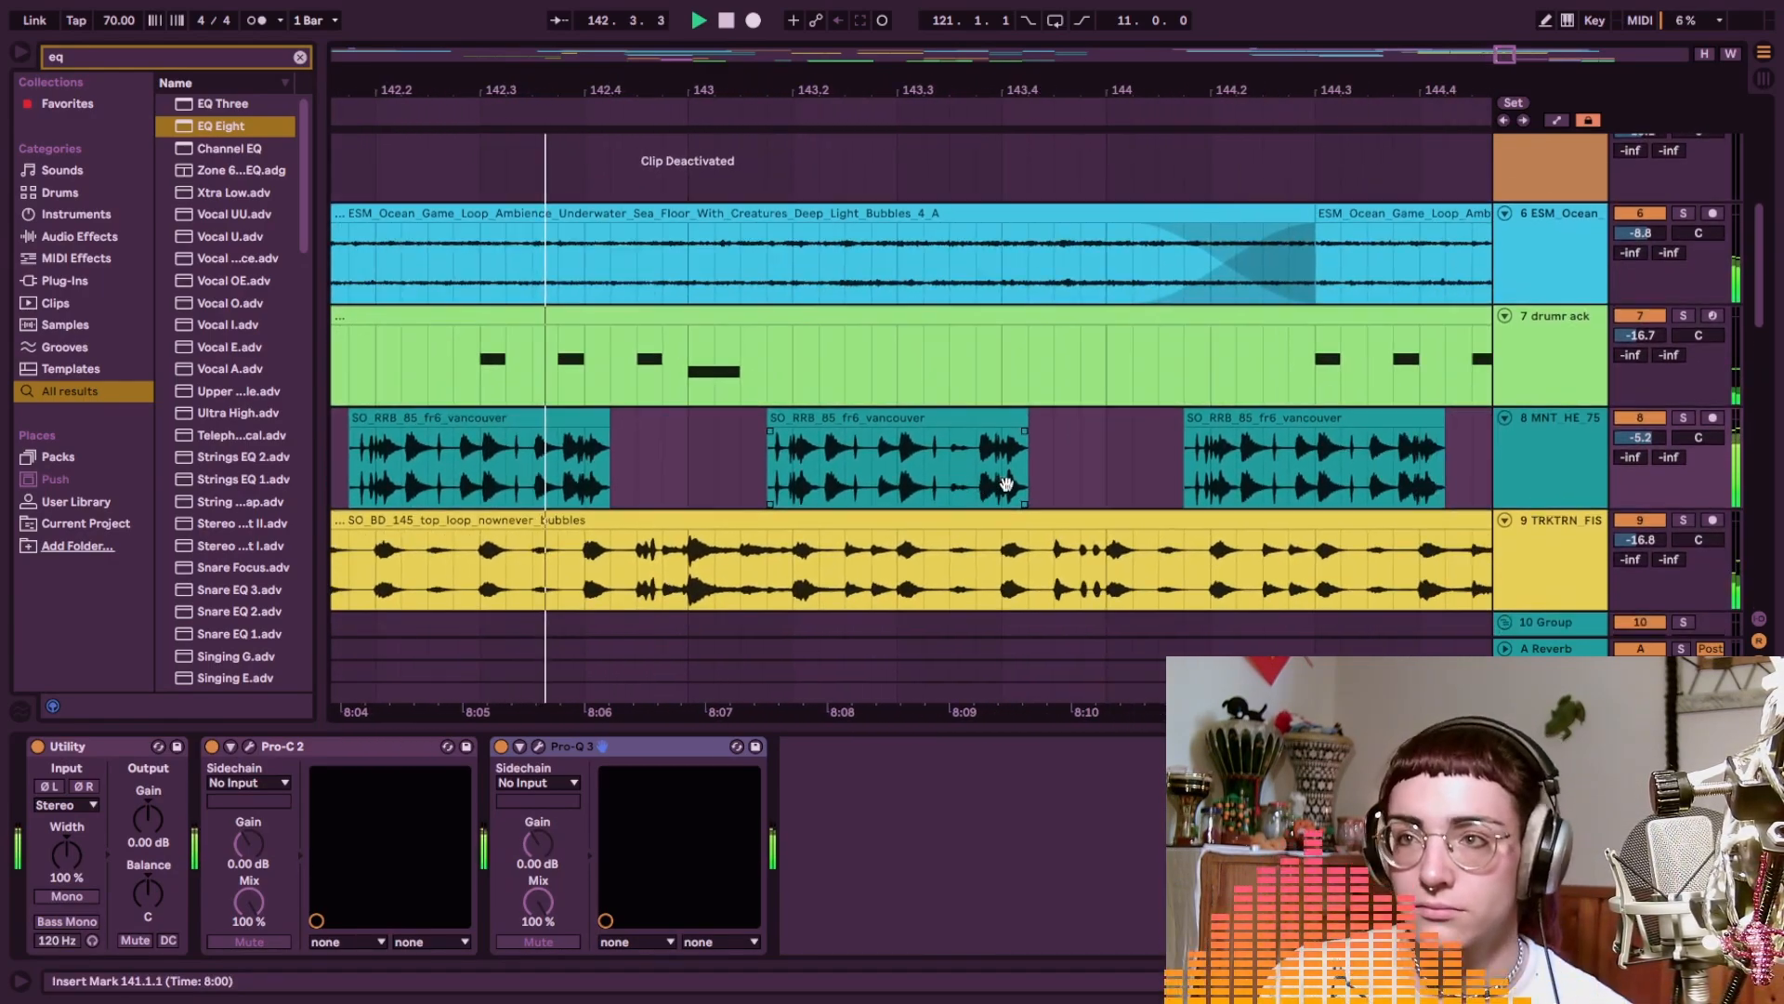
scroll(1004, 477, down, 5)
scroll(978, 460, down, 10)
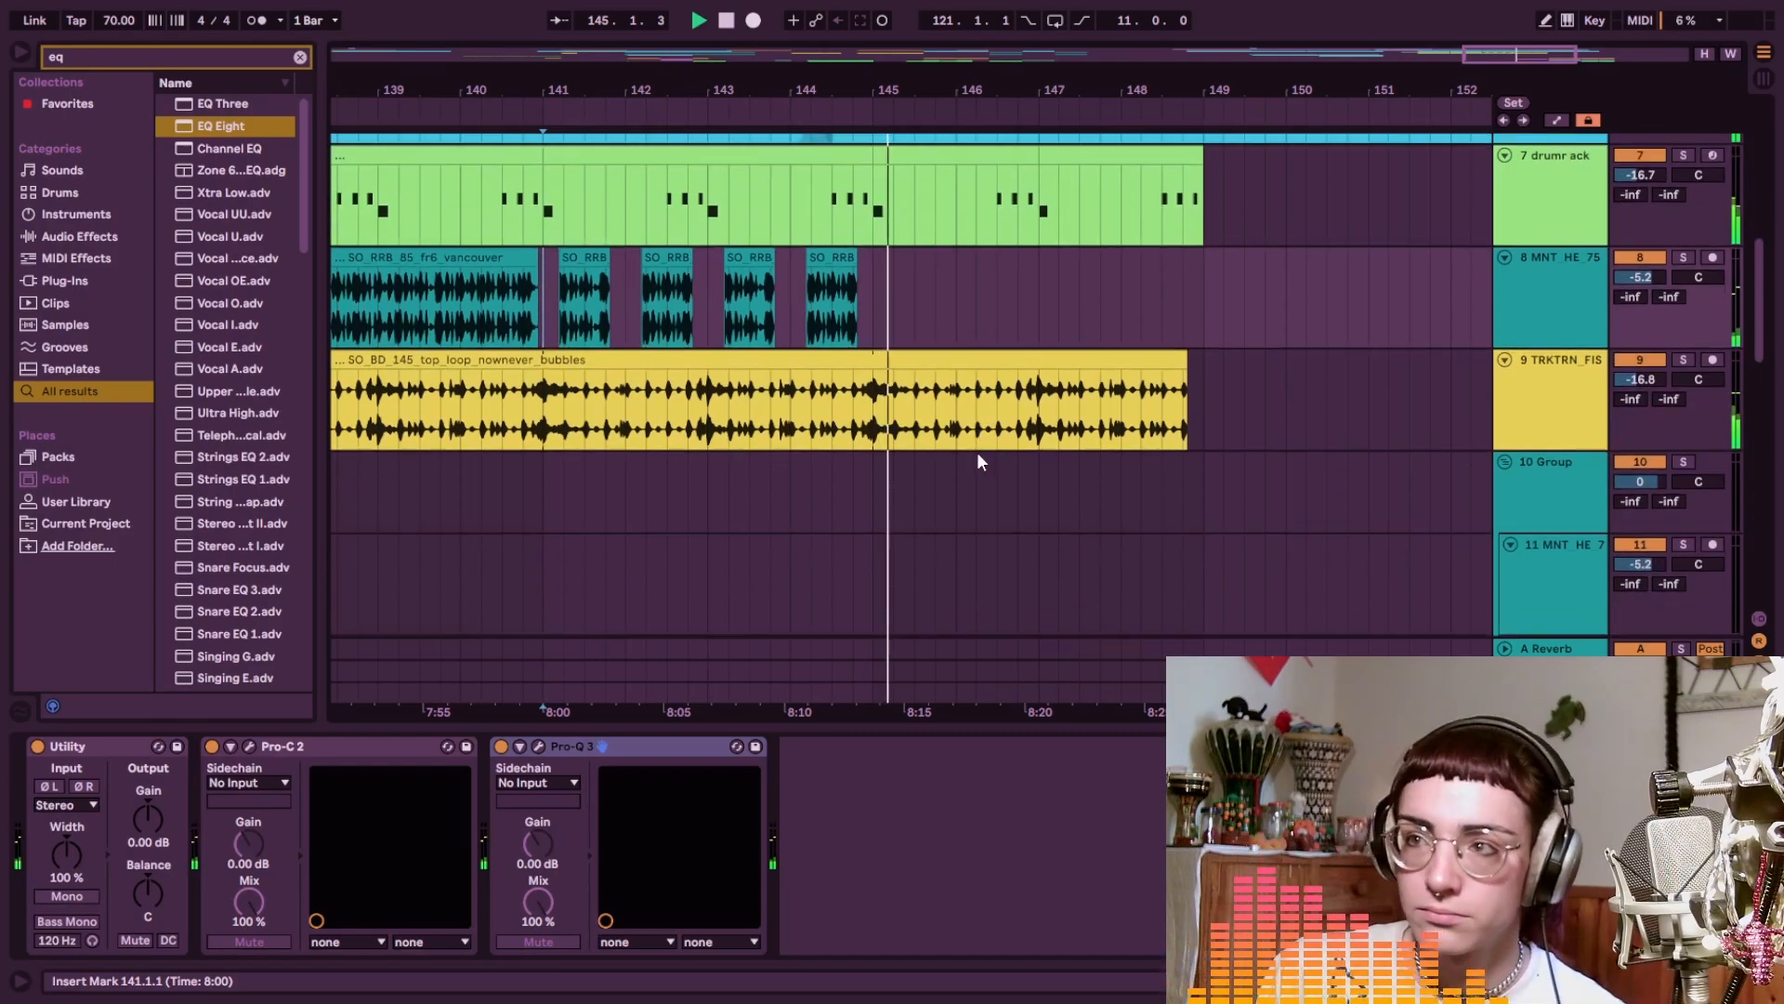
scroll(880, 436, down, 10)
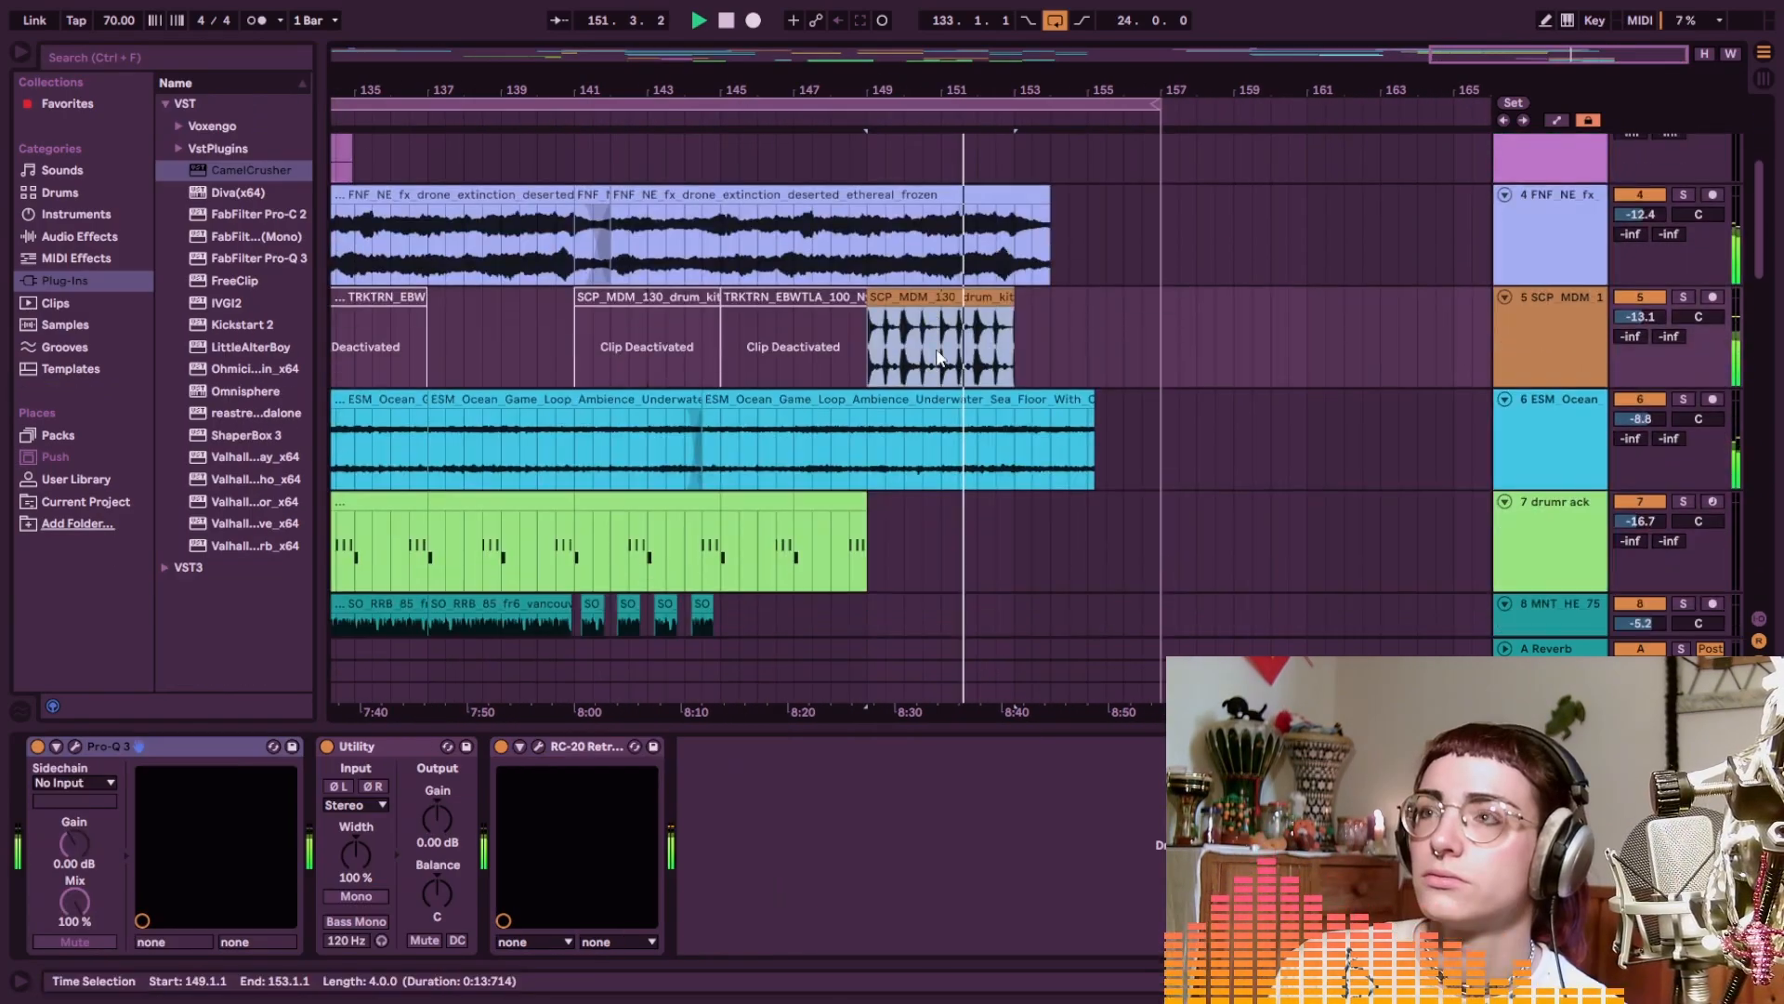
Move the RU_MF_101_drum_low_key_groover clip on track 20 four bars later to start at bar 153
scroll(939, 416, down, 5)
scroll(954, 441, down, 8)
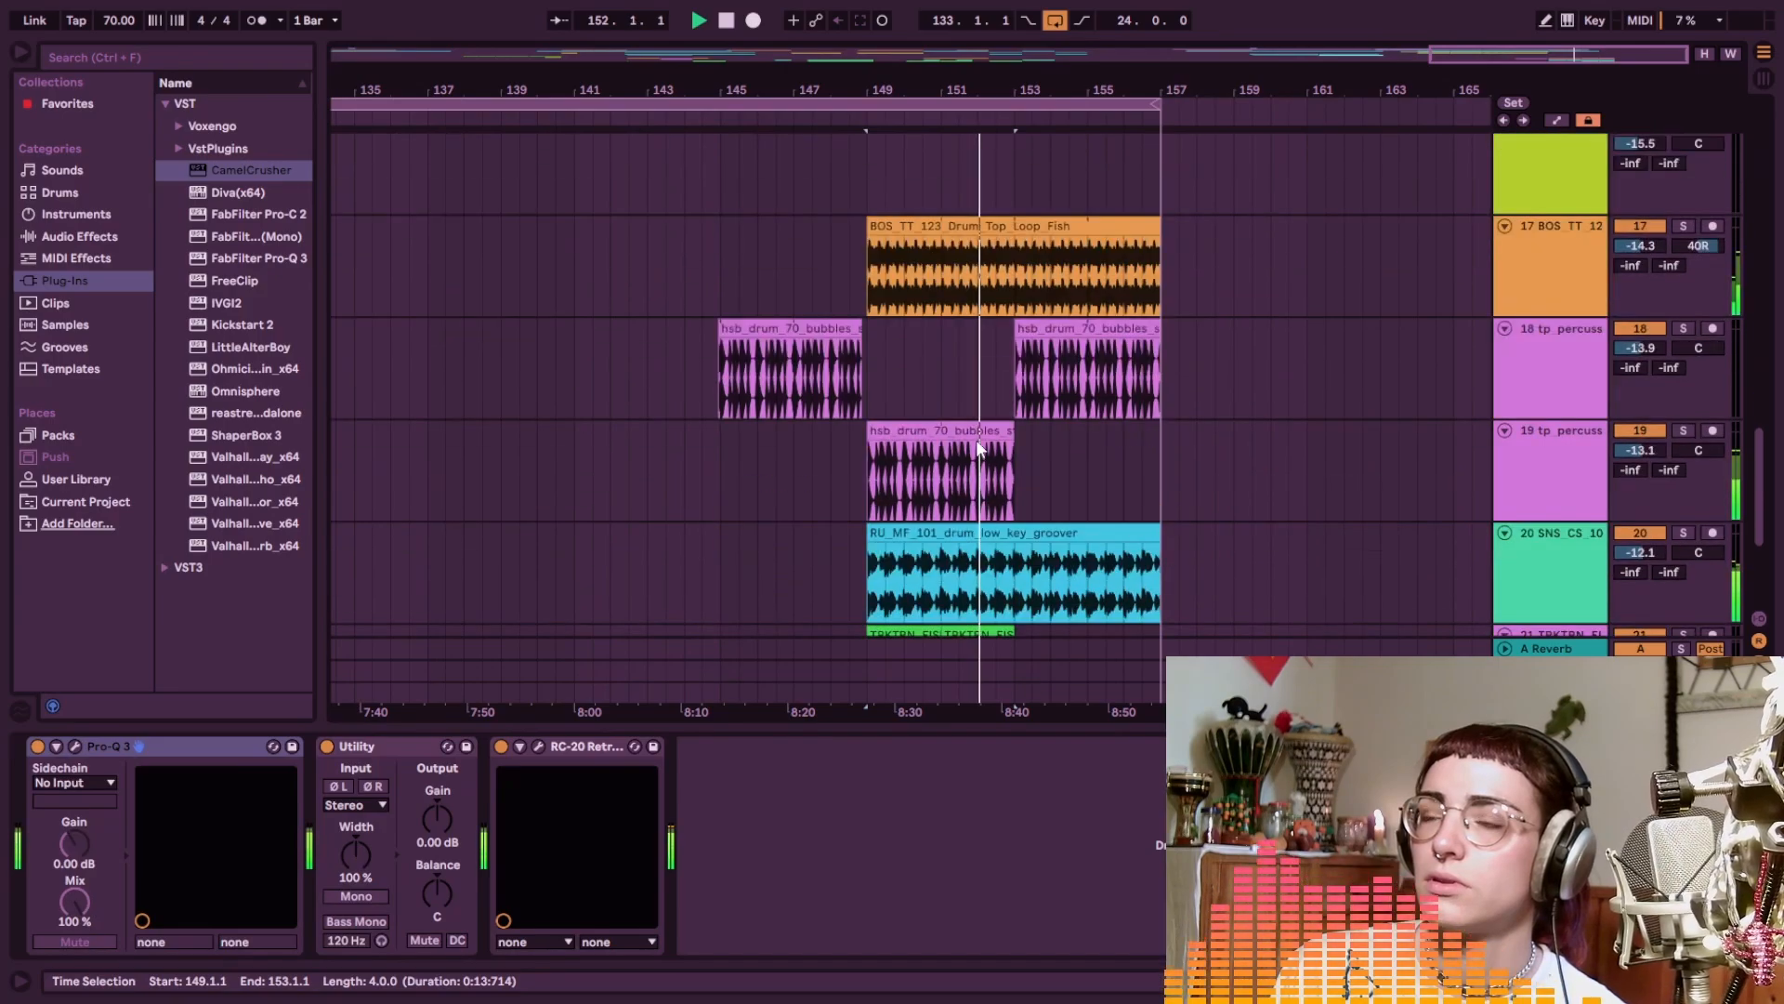
click(872, 371)
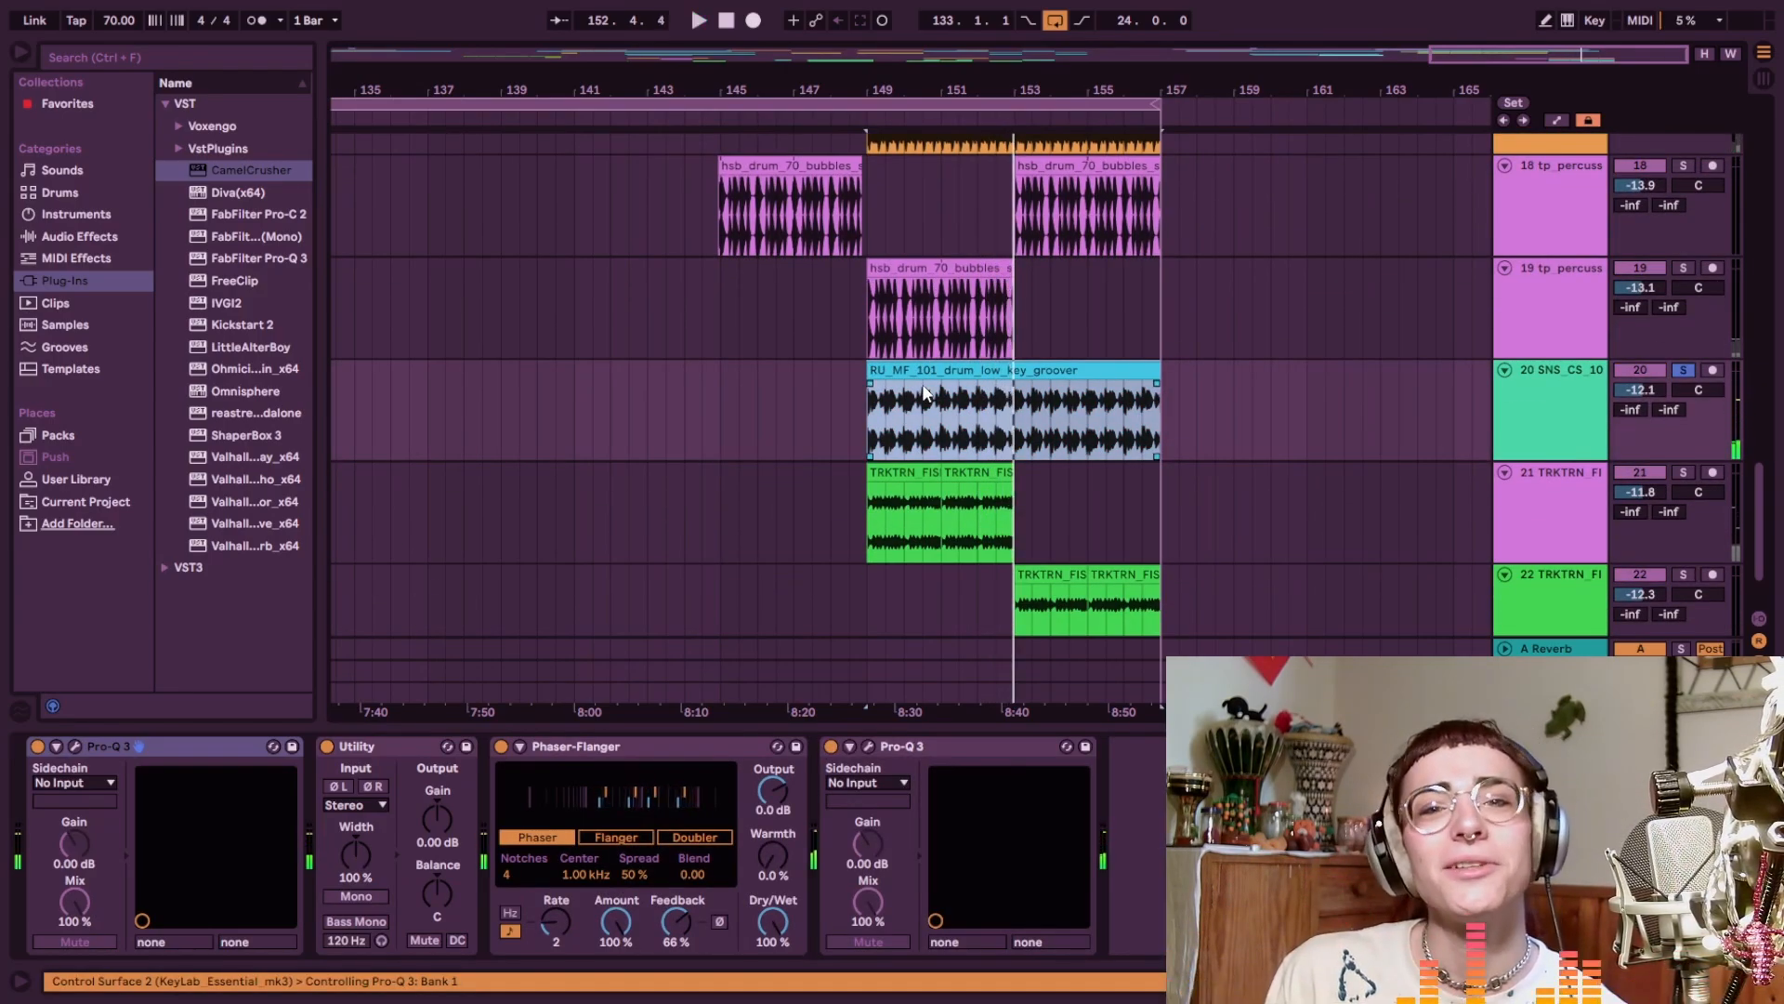
click(871, 419)
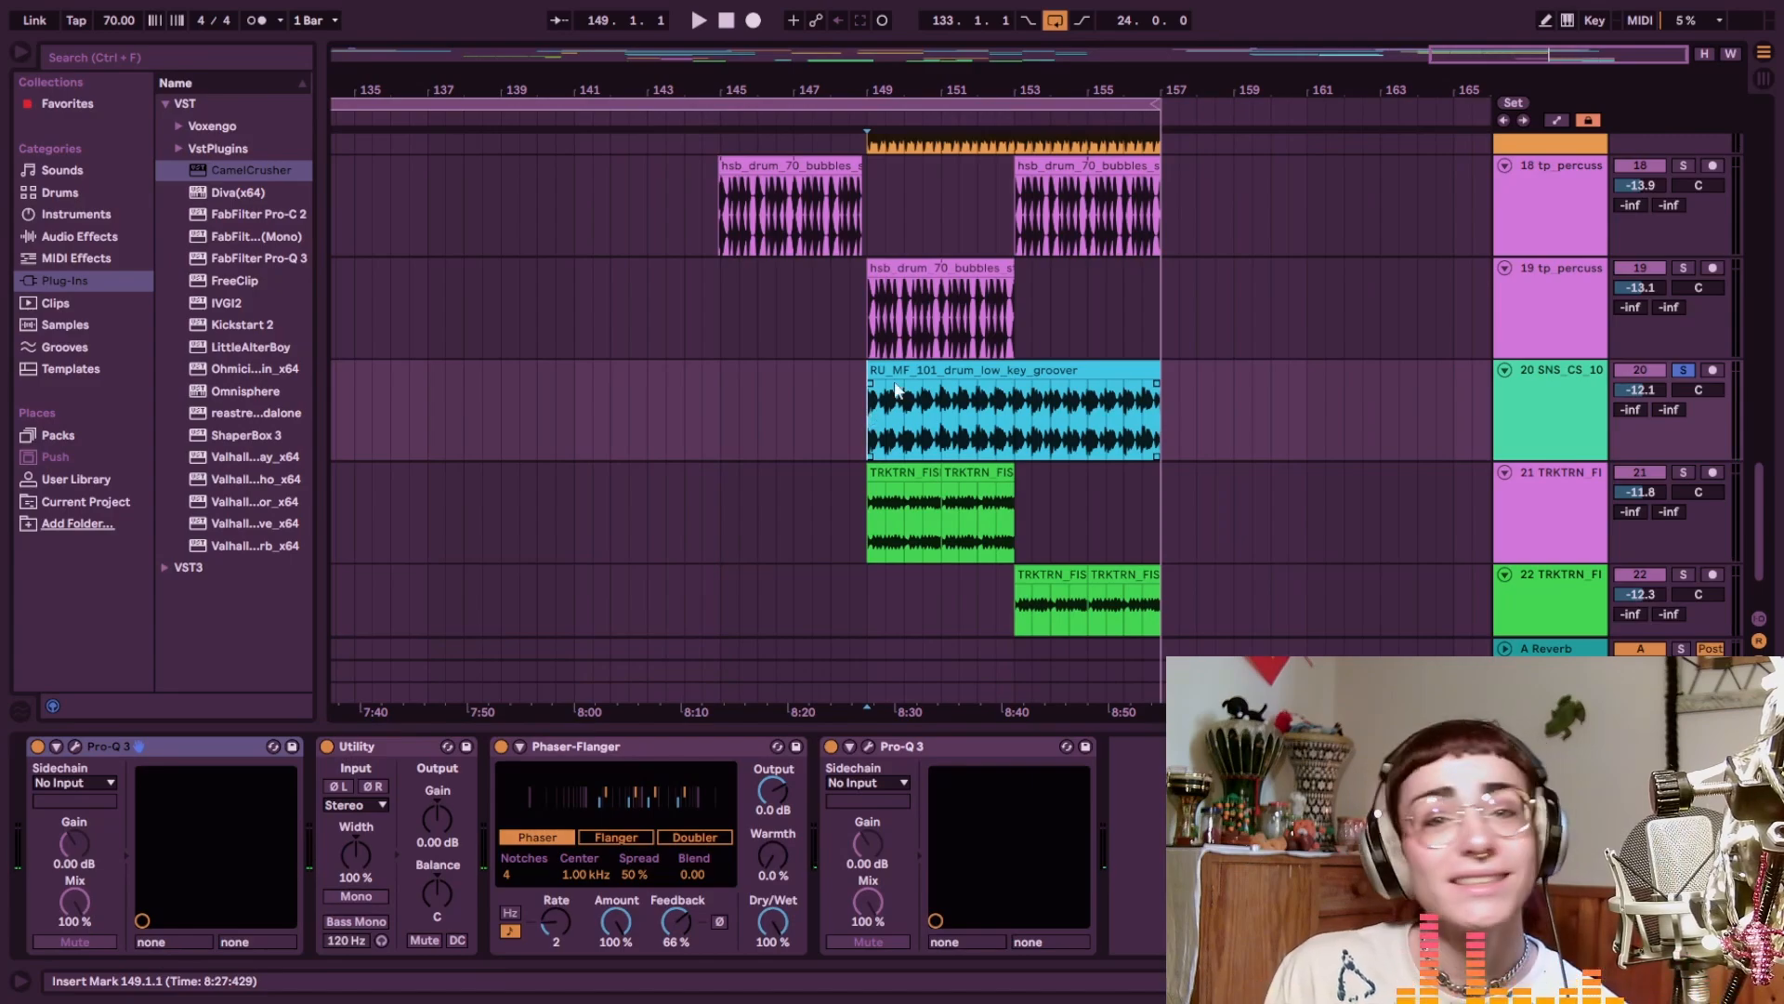
drag(896, 389, 1044, 390)
Play the percussion and bass section from bar 149, then jump to bar 153 to hear the drum groove's entry
key(space)
scroll(993, 542, up, 1)
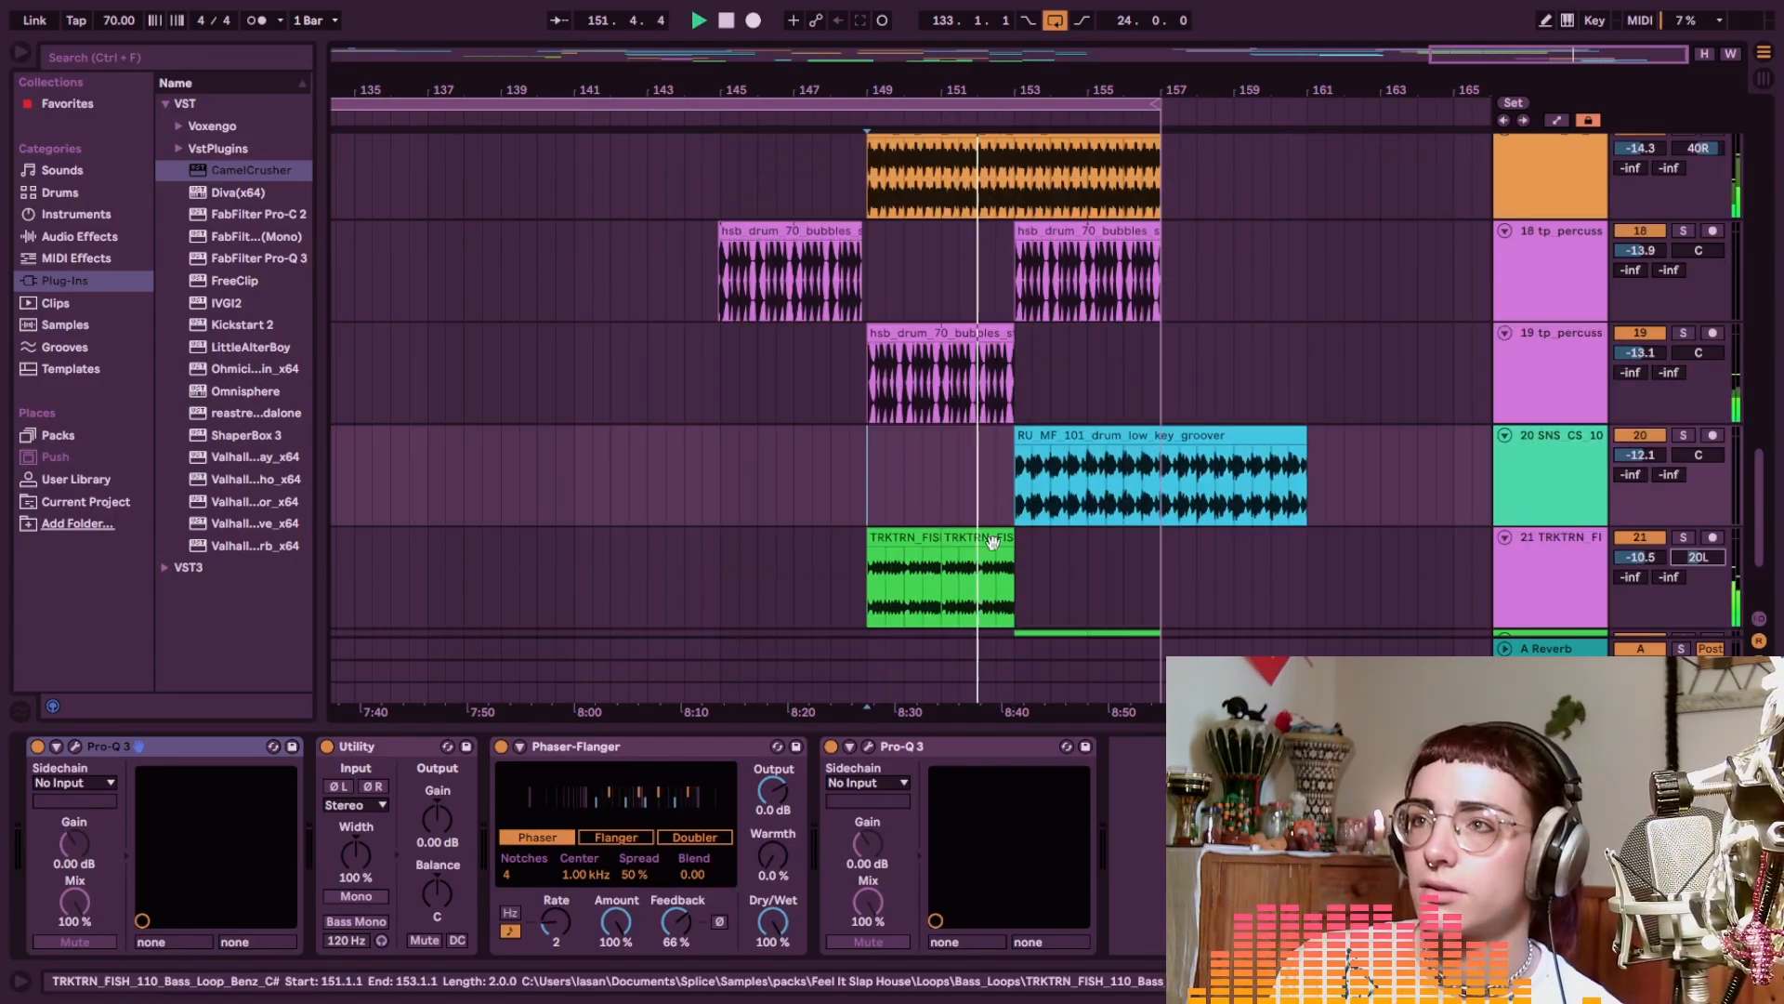
scroll(824, 507, up, 1)
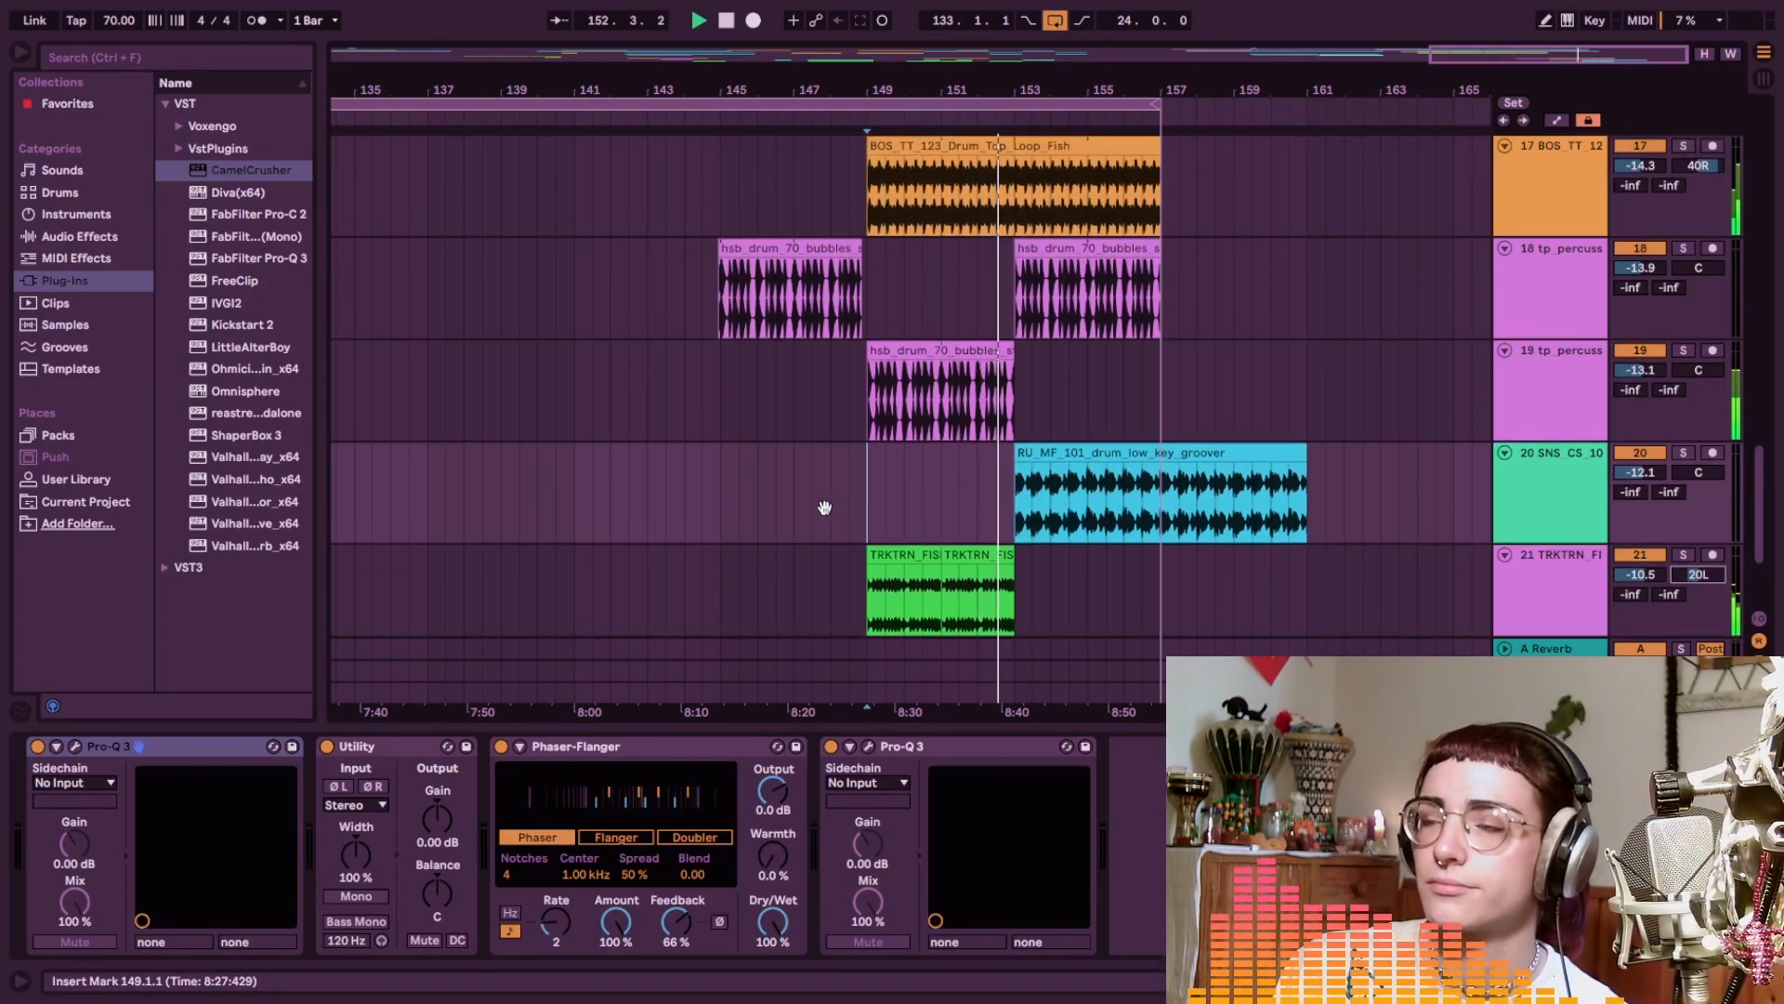
scroll(1022, 480, up, 3)
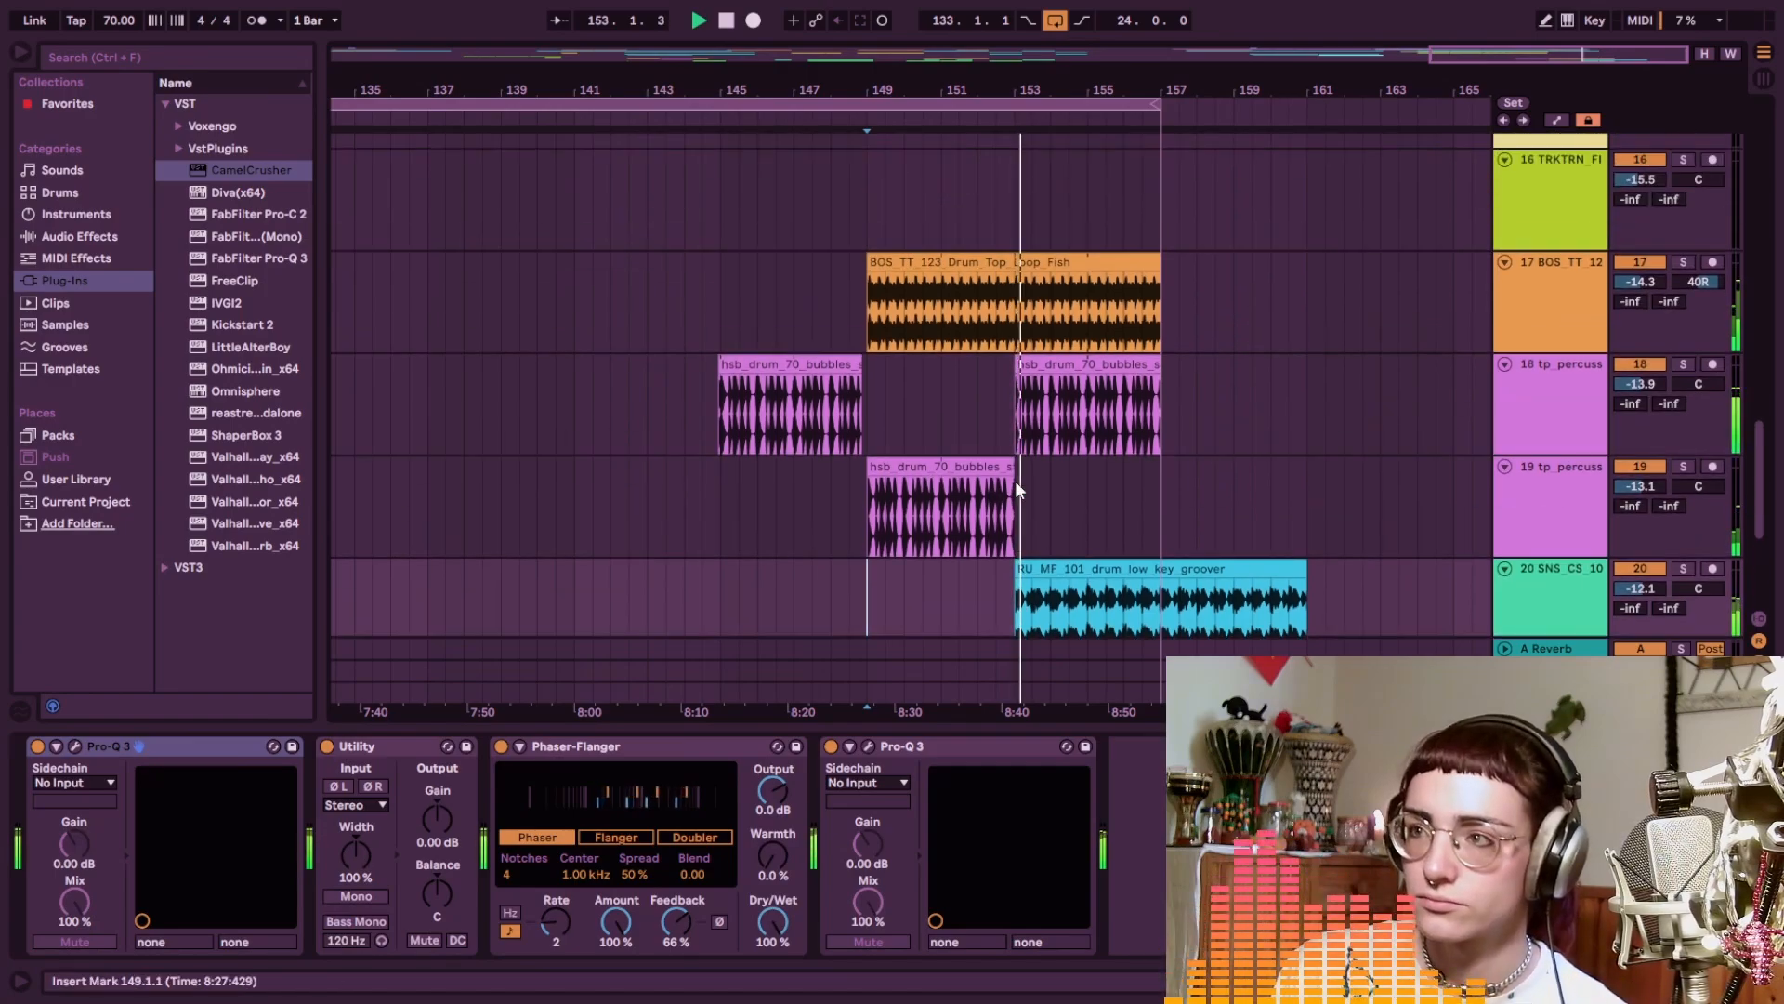
click(992, 479)
scroll(1064, 493, down, 1)
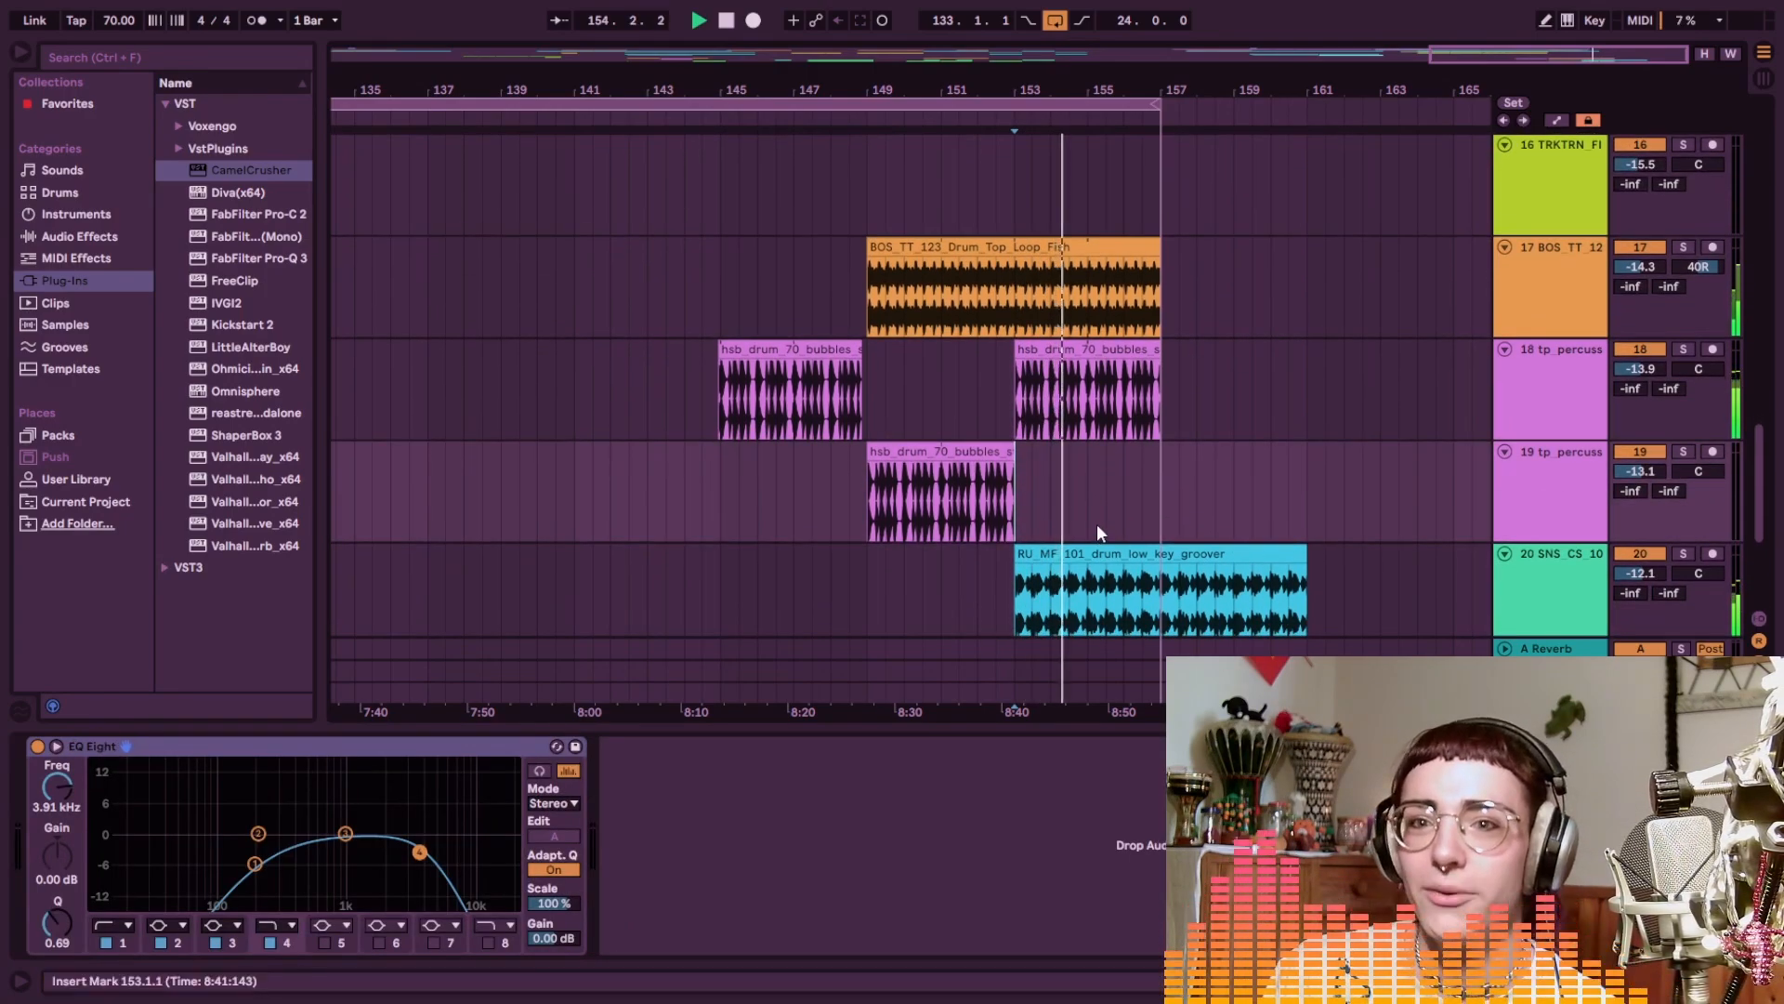
scroll(1096, 522, down, 3)
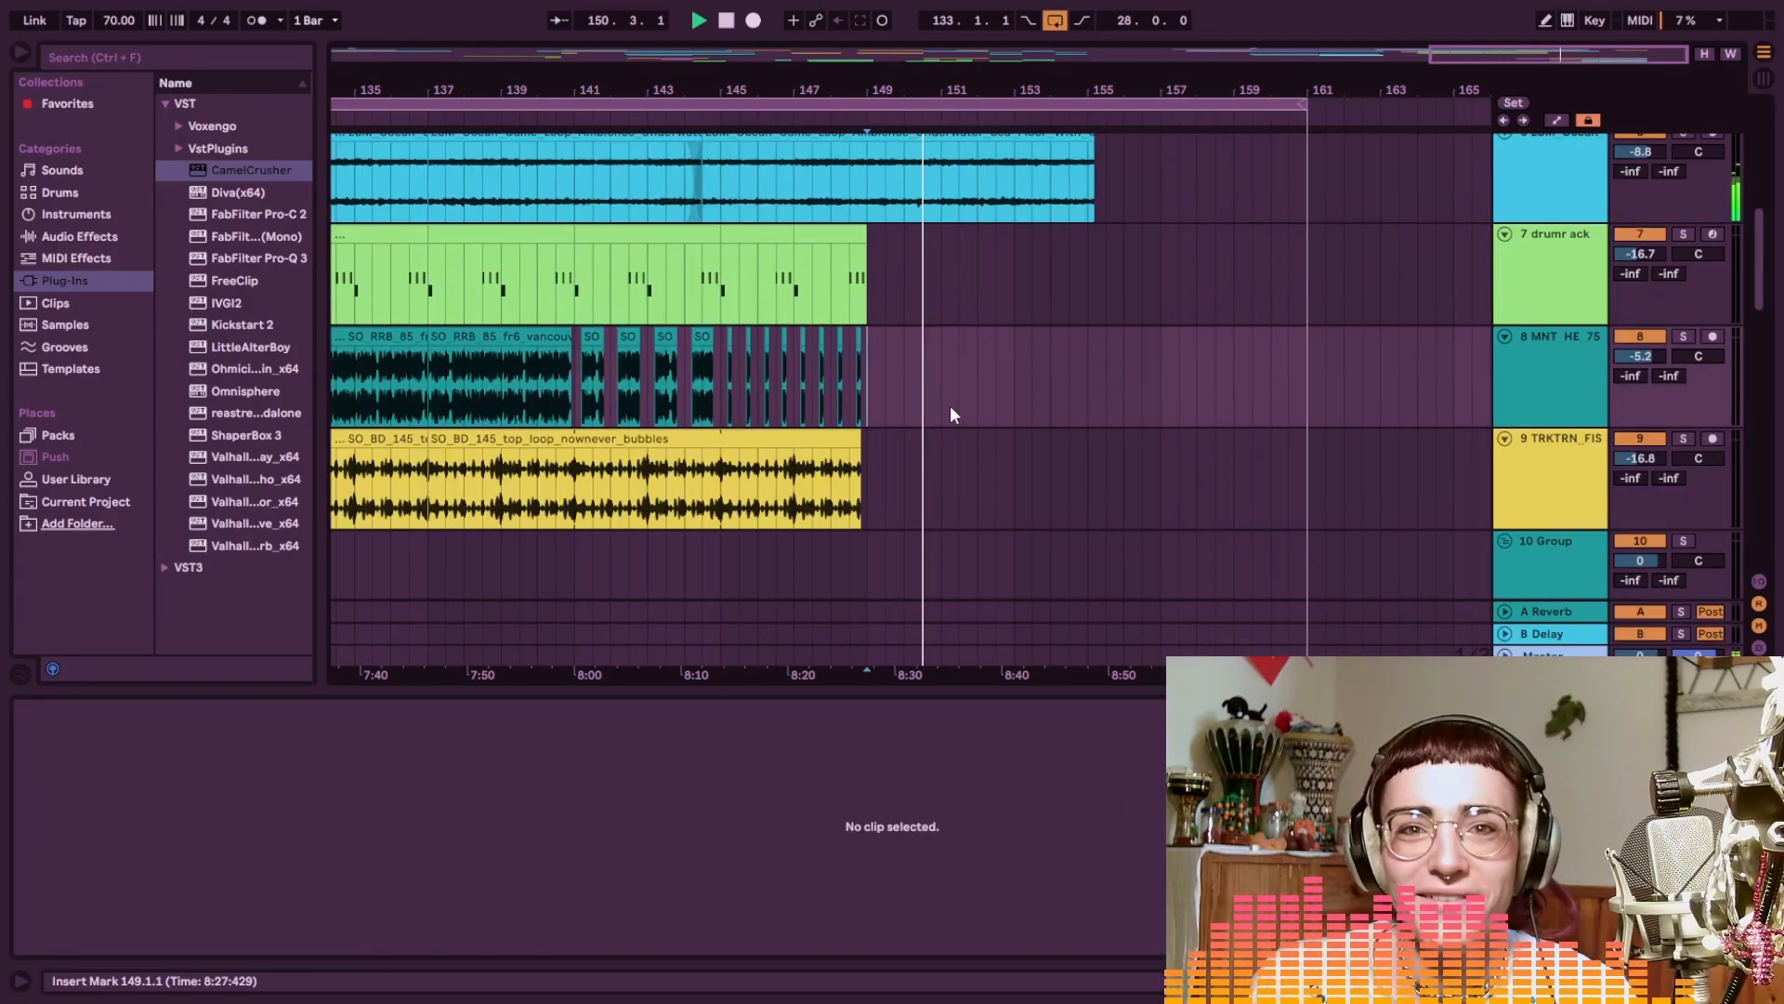
Review the percussion, drum and bass tracks during playback from bar 149 and move the insert mark to bar 153
scroll(950, 405, down, 1)
scroll(950, 414, down, 3)
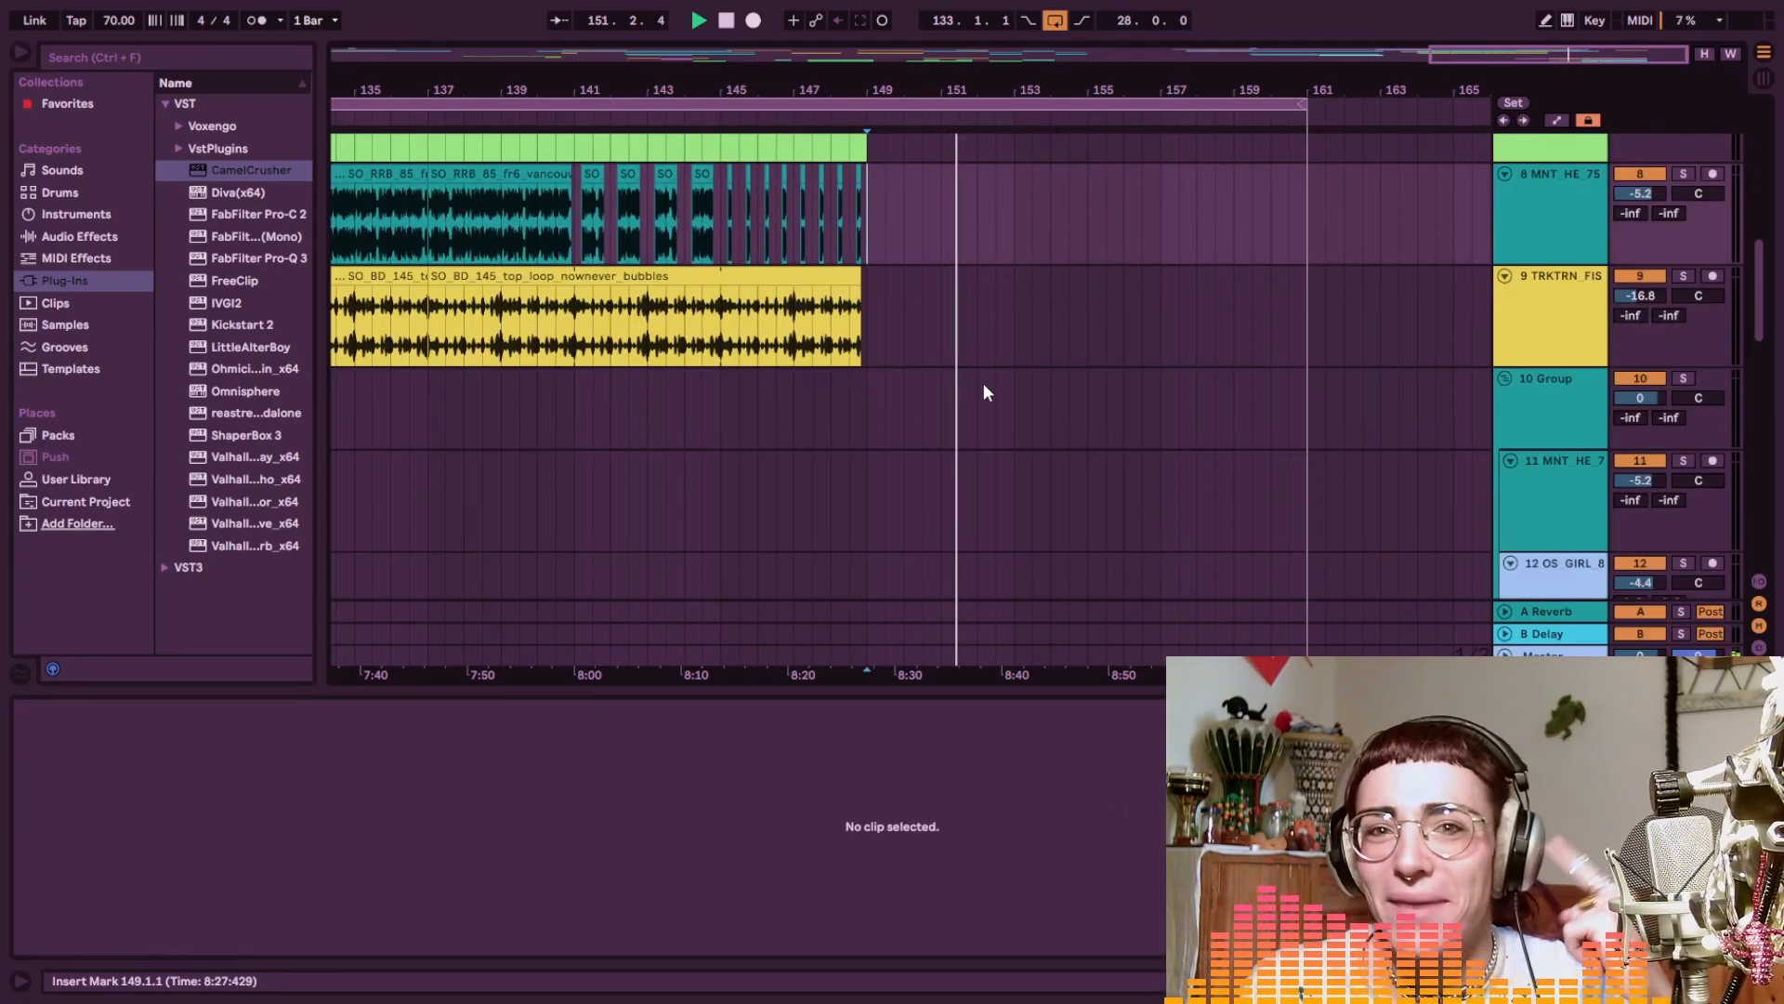
scroll(983, 391, down, 7)
scroll(967, 384, down, 15)
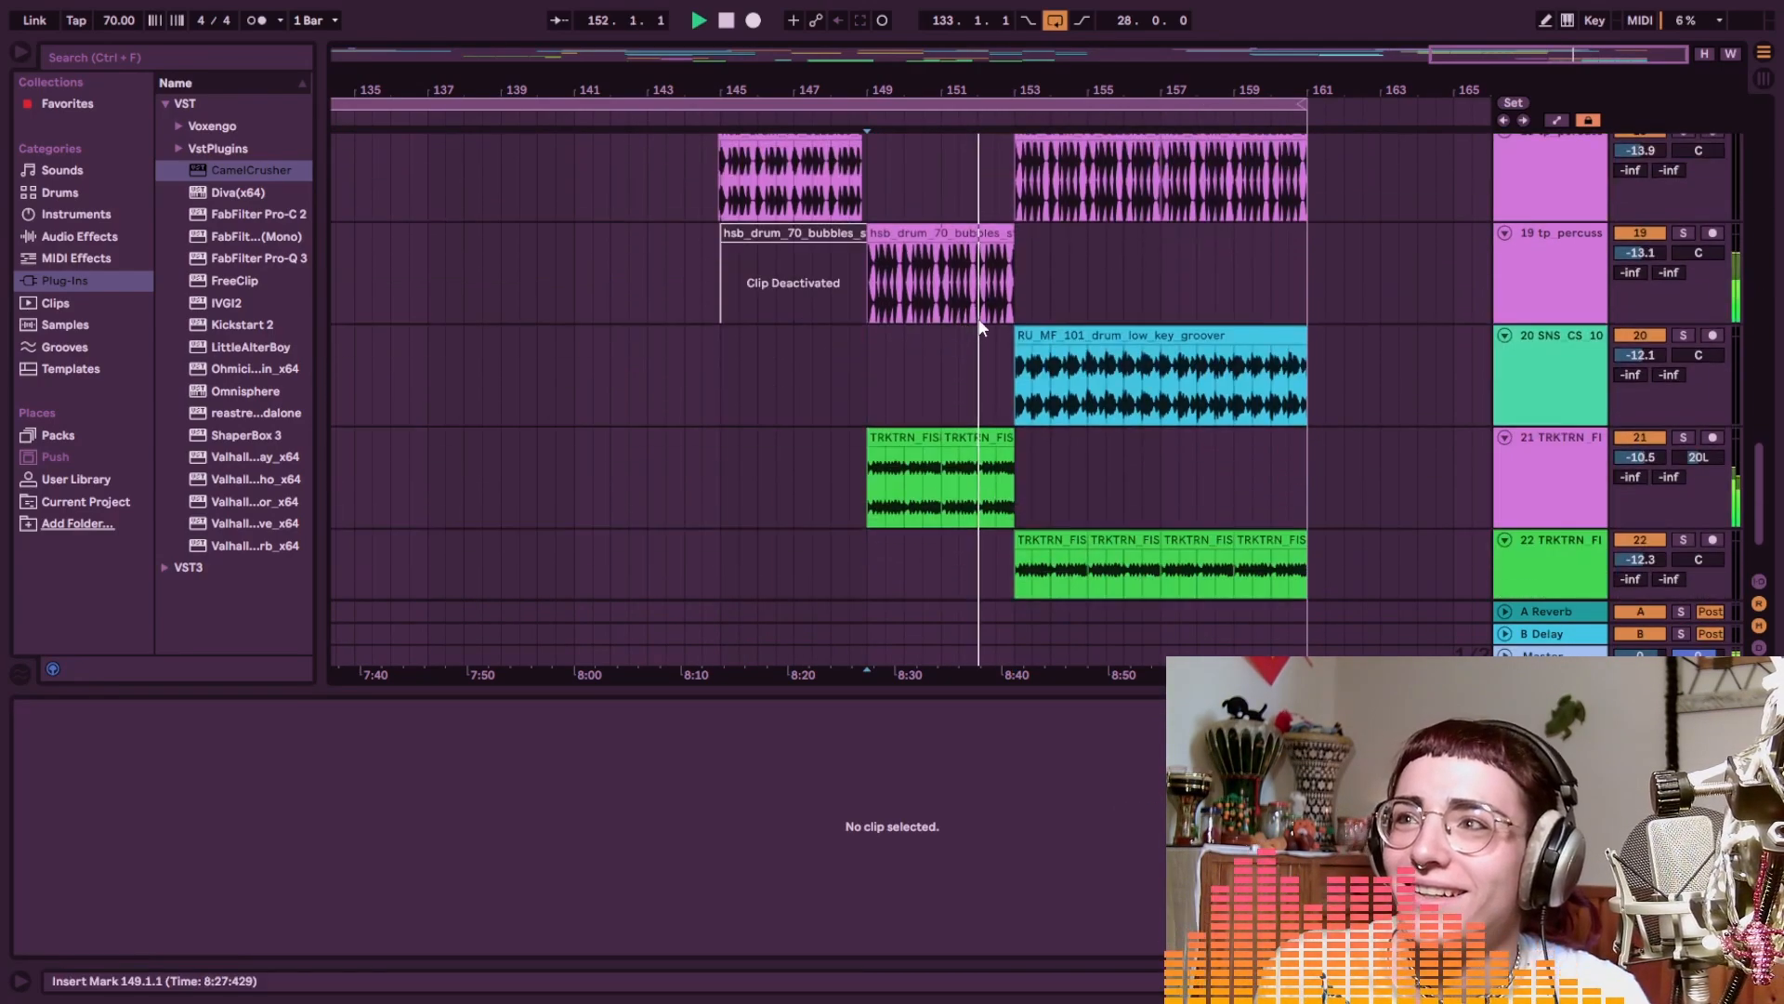
click(1002, 363)
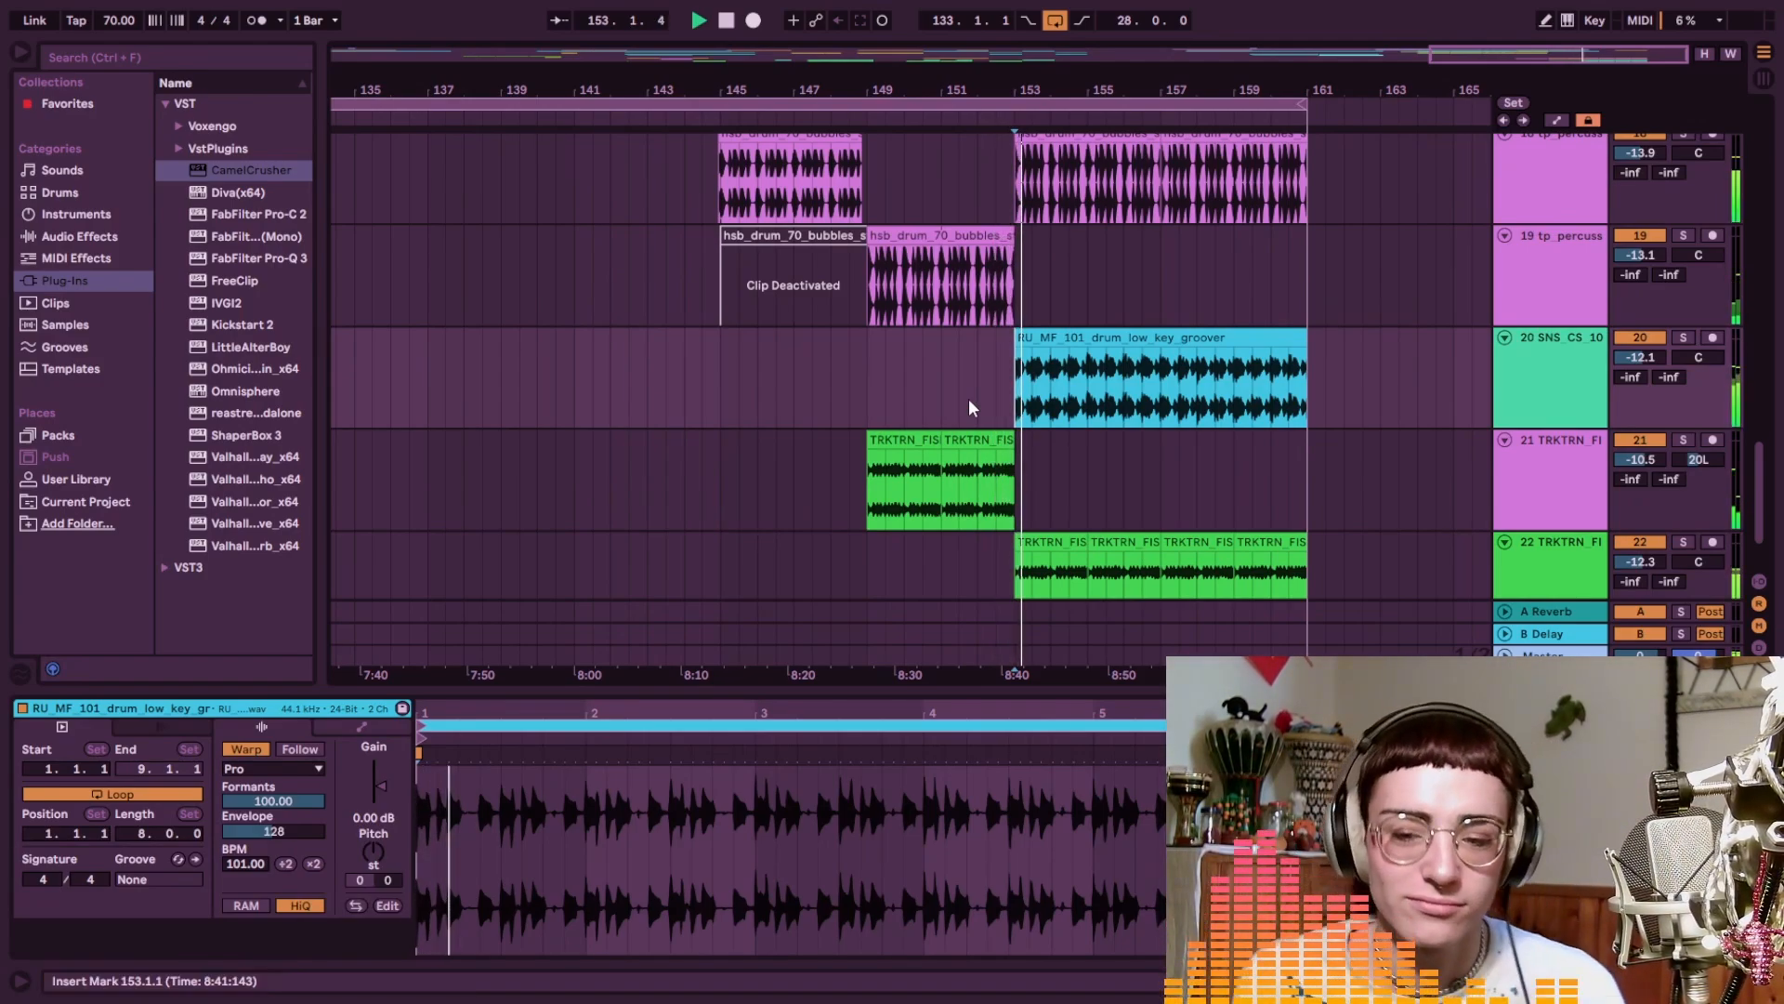
click(1014, 446)
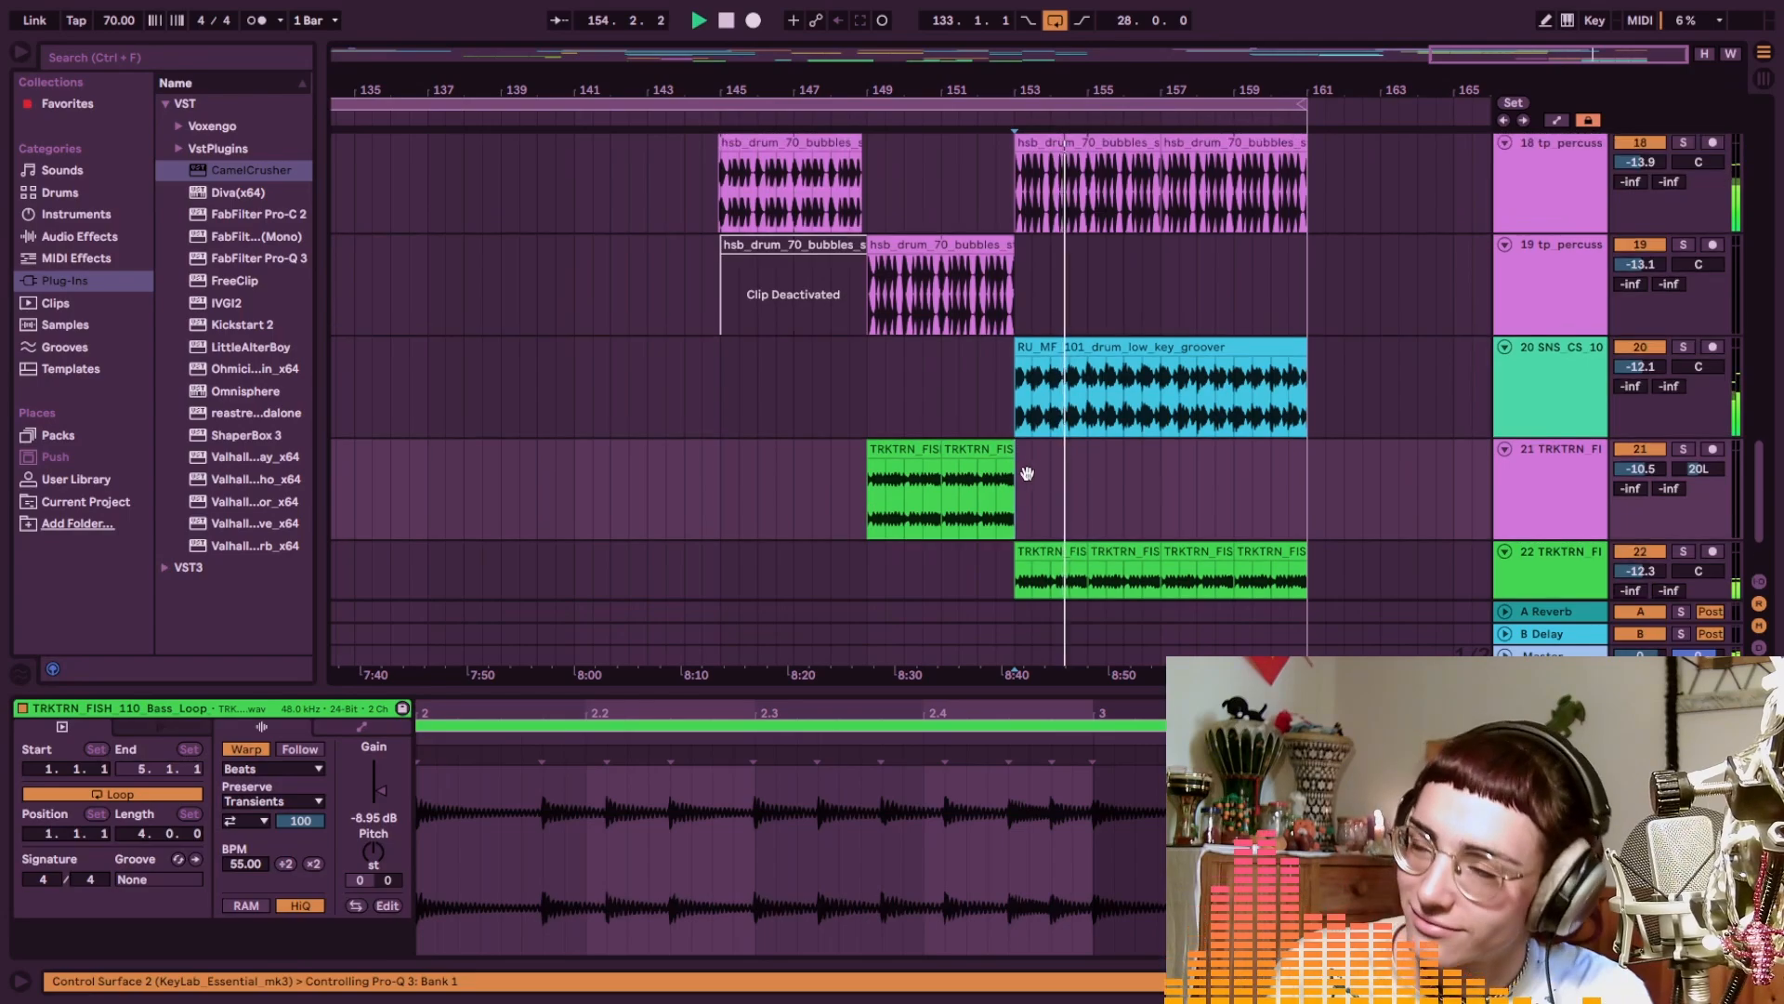
scroll(1068, 437, down, 2)
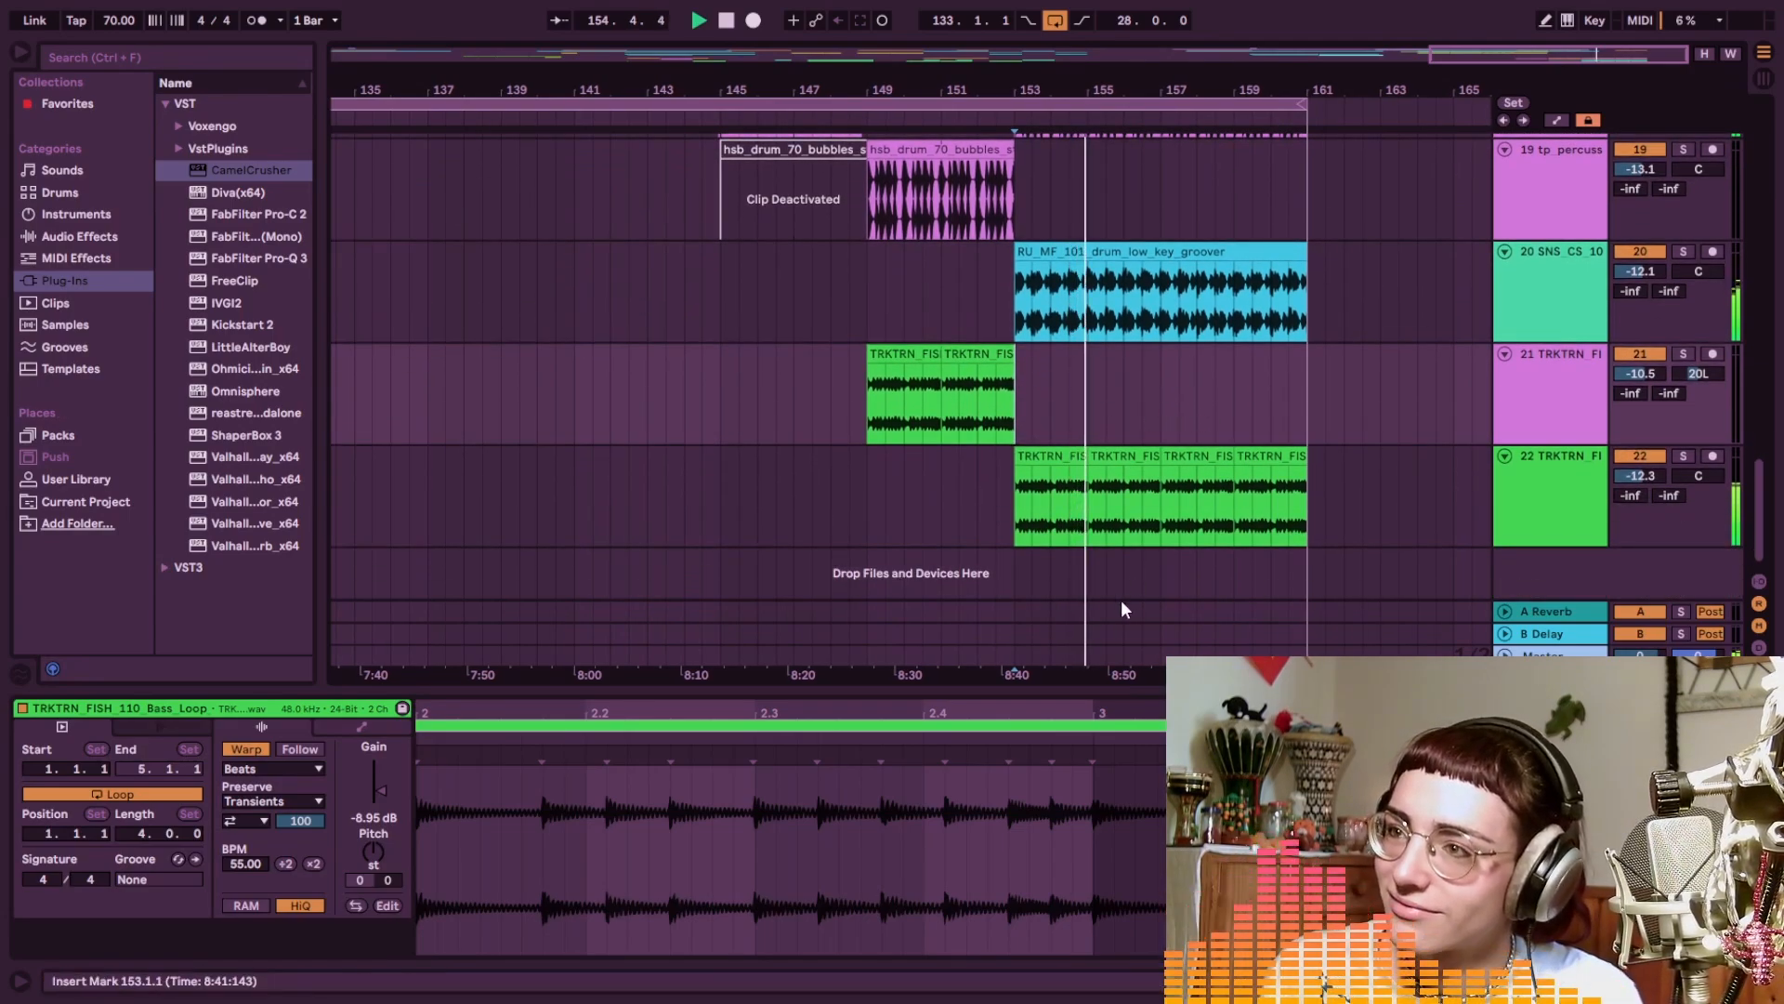
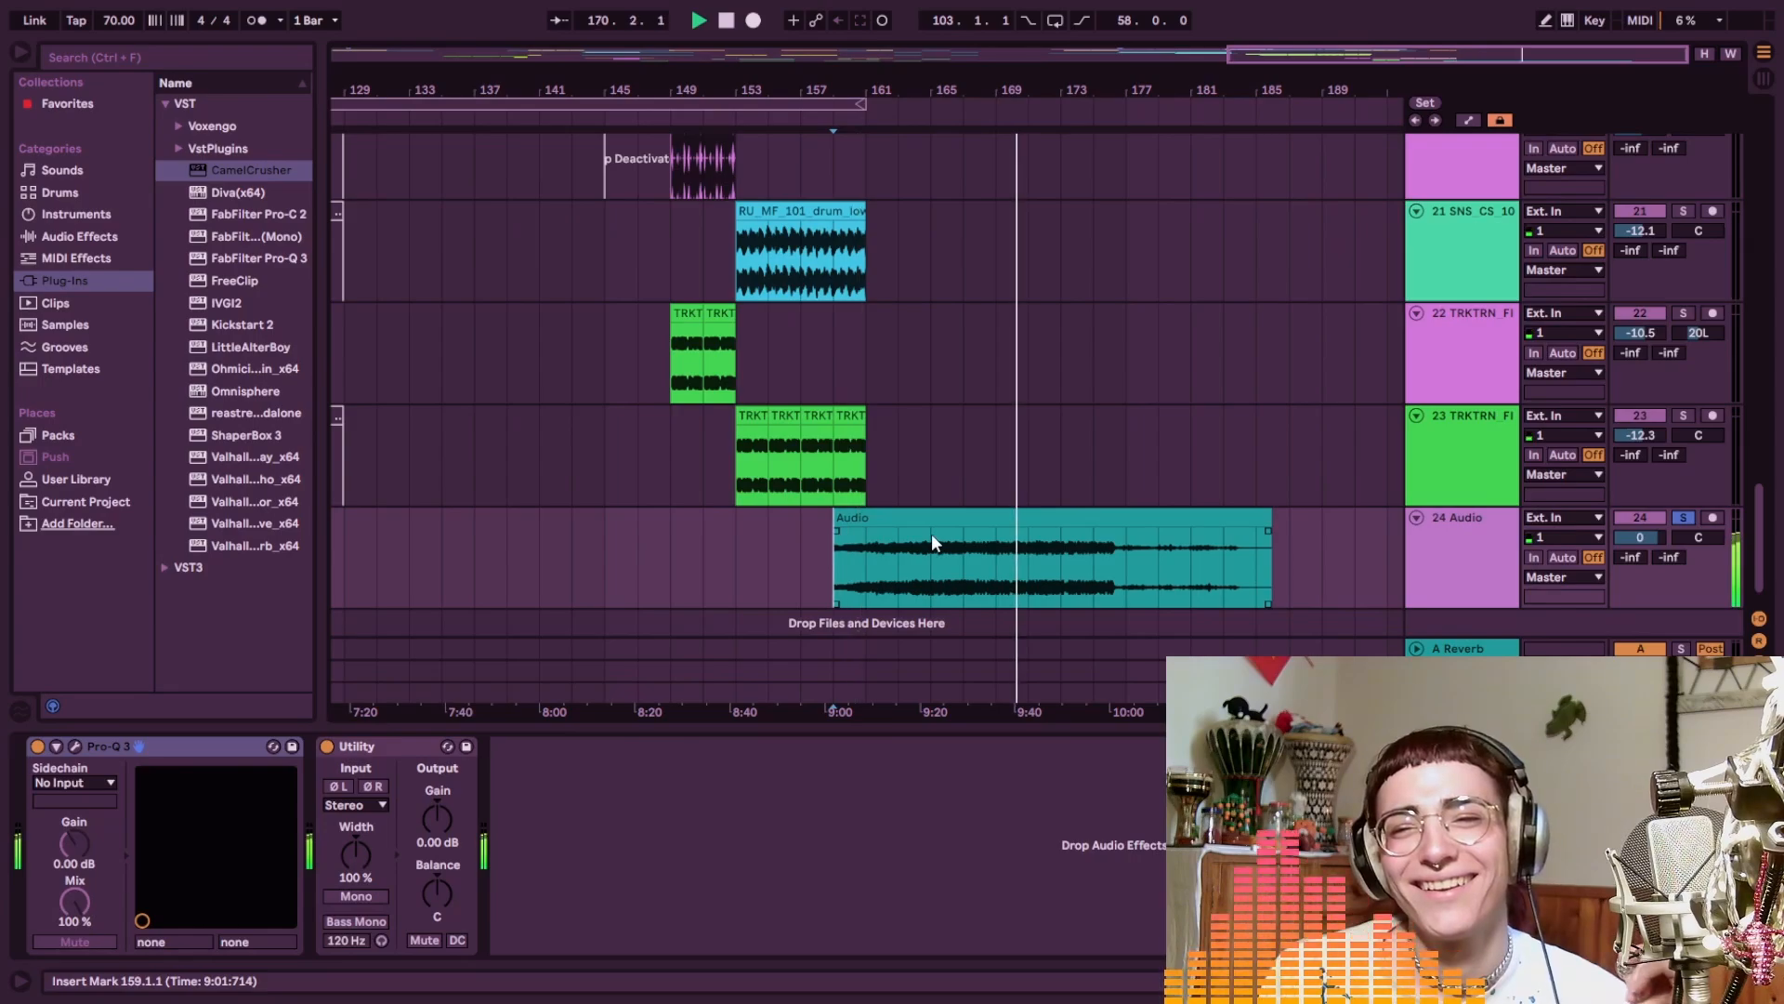
Trim the long opening off the Audio clip on track 24 and place the remaining tail at bar 160
scroll(932, 543, up, 5)
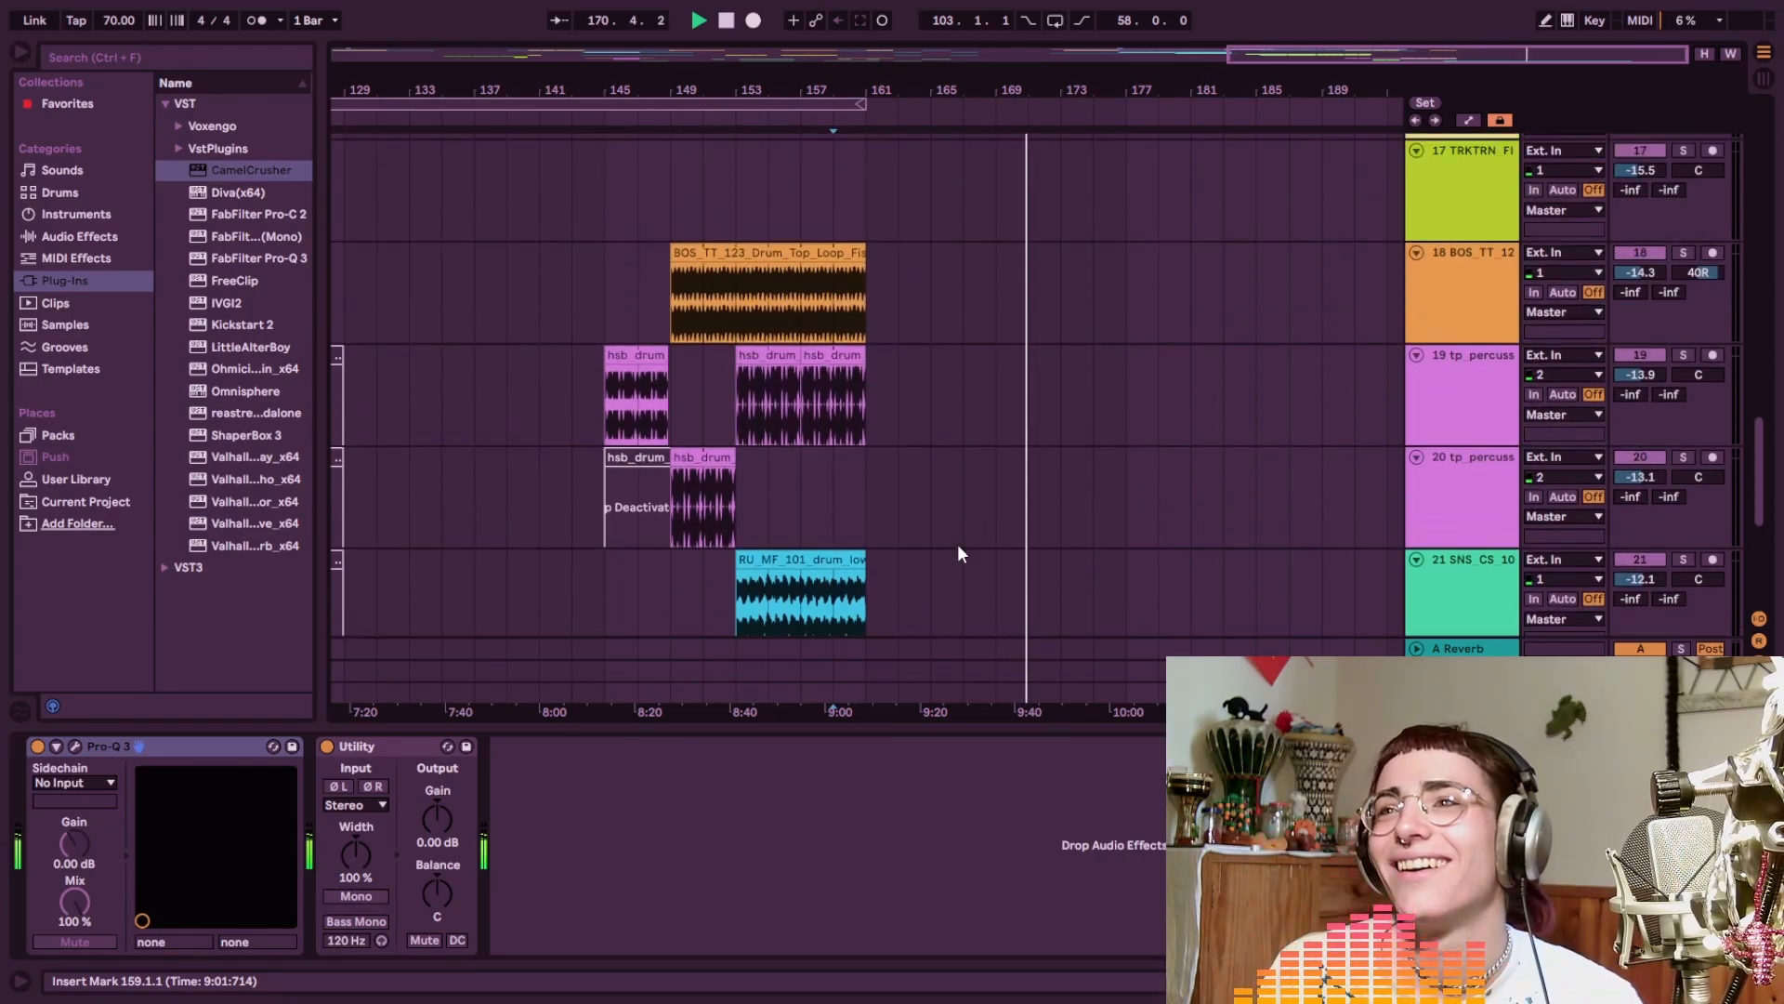
scroll(957, 544, up, 3)
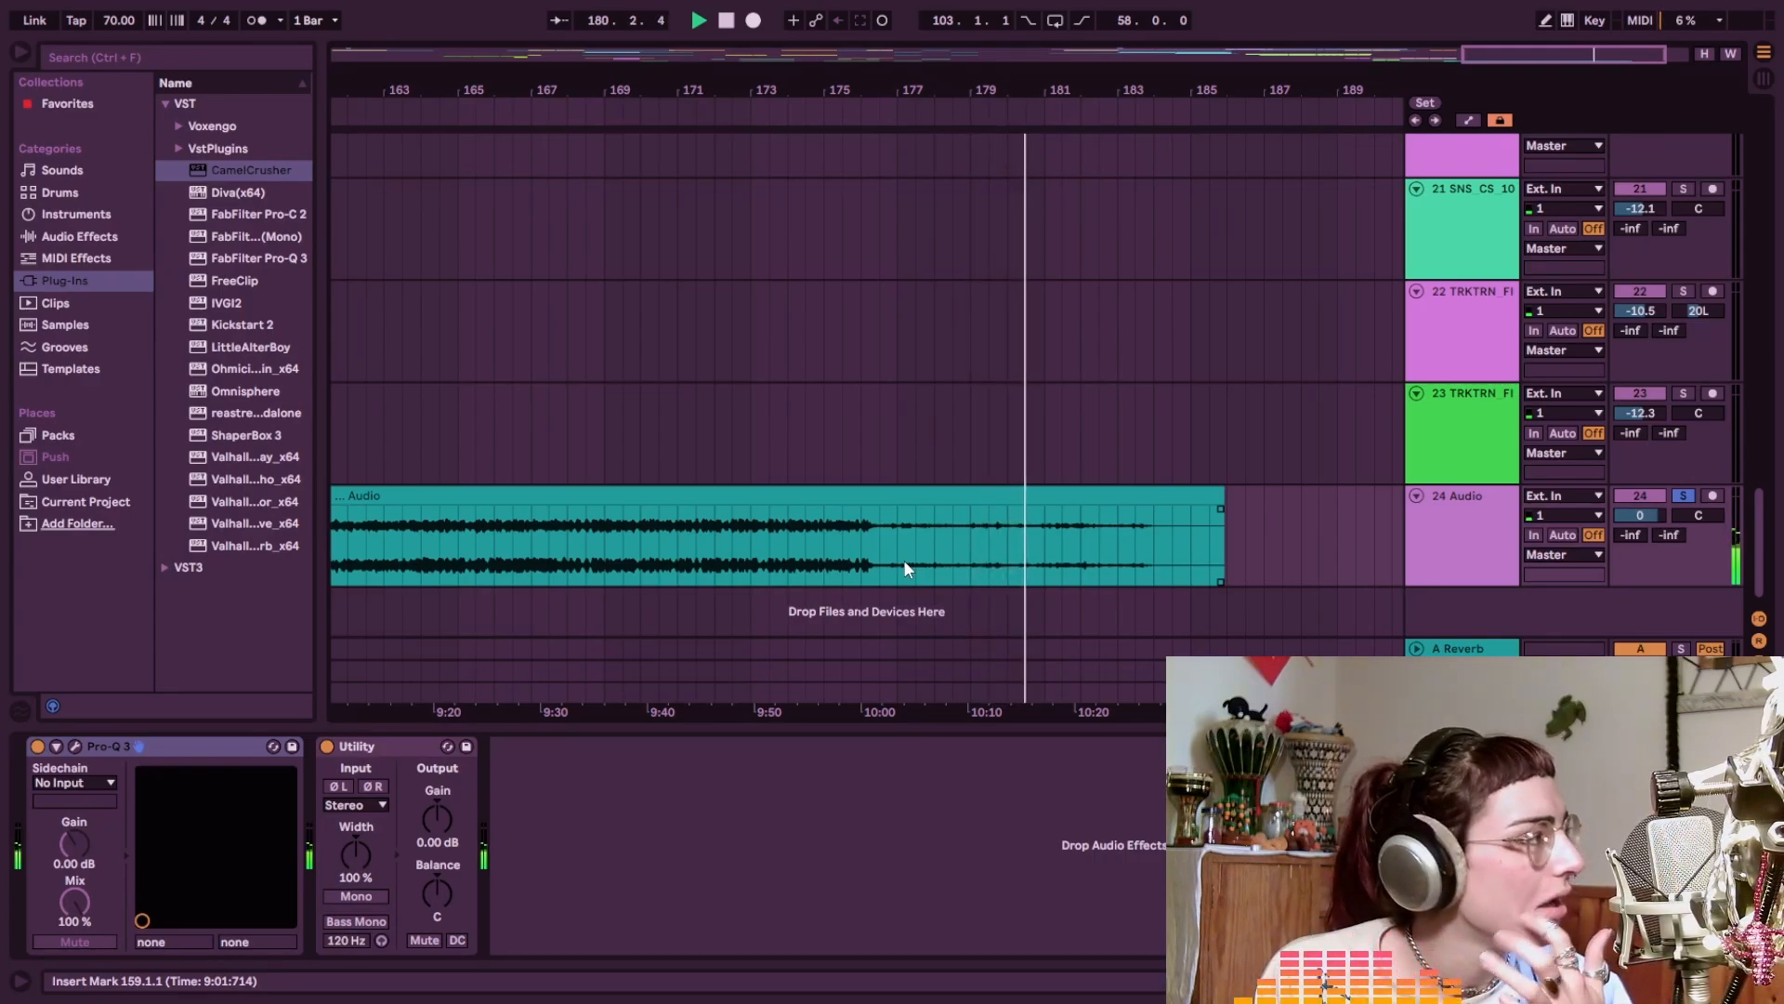
key(space)
key(minus)
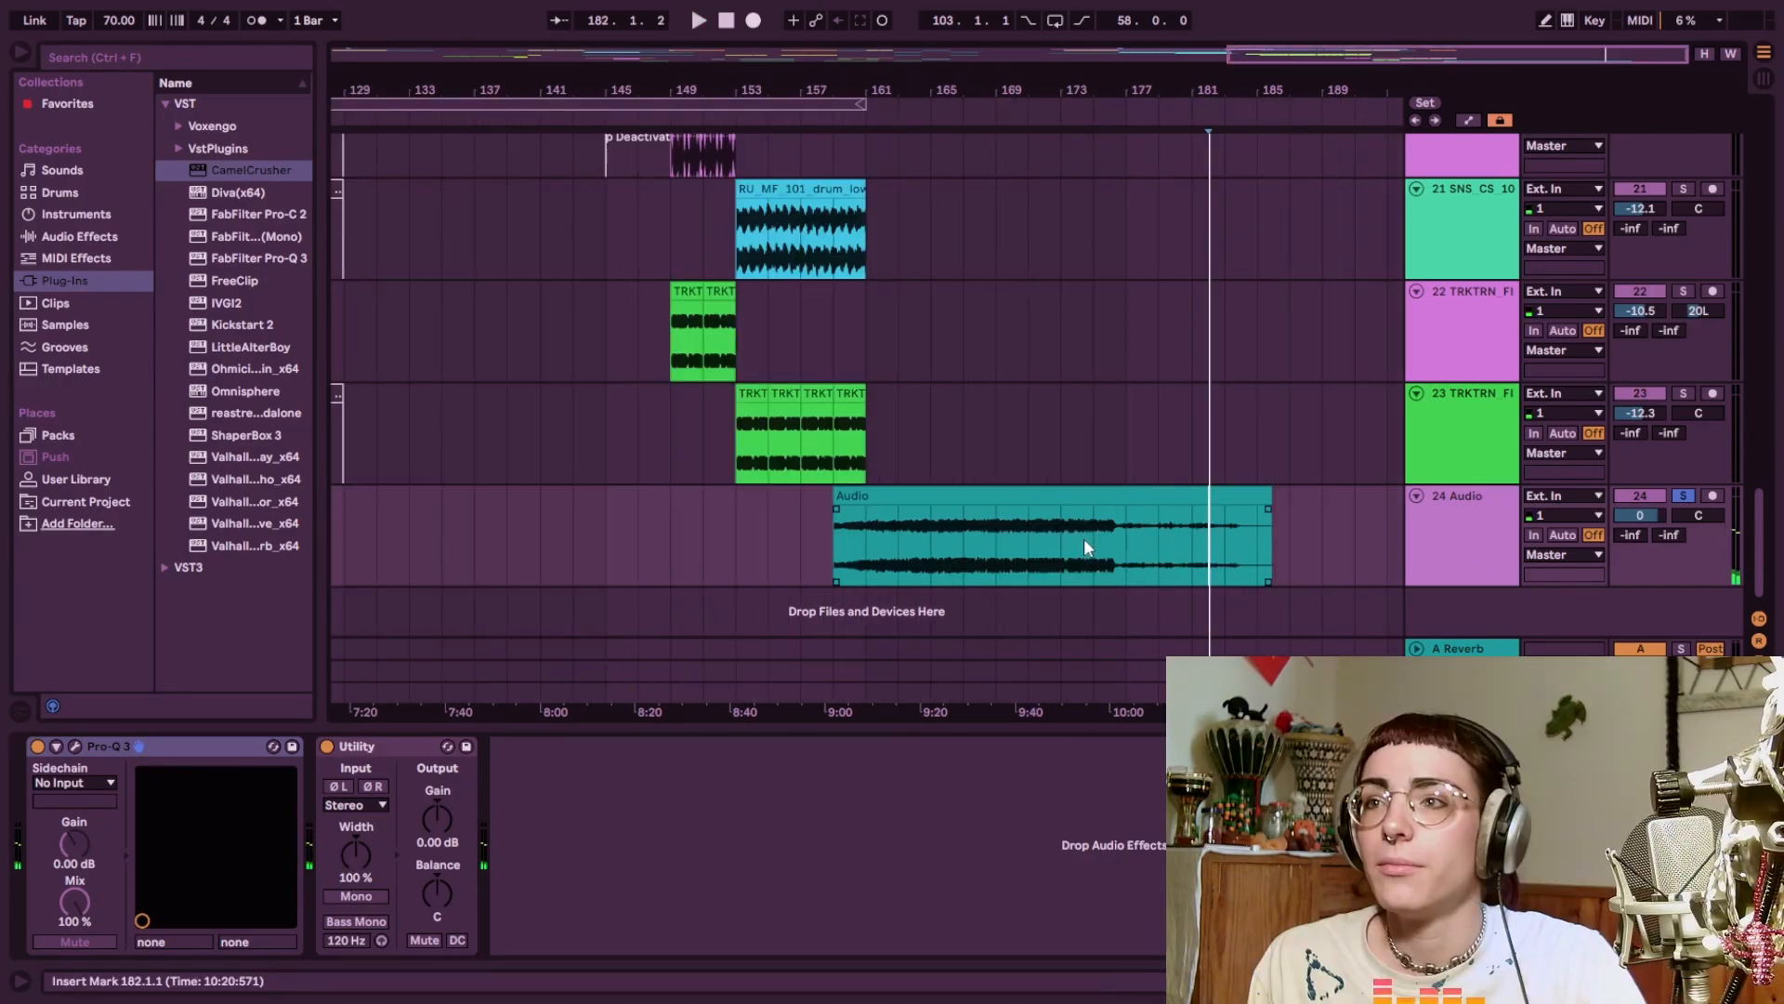
click(842, 499)
drag(842, 499, 1095, 499)
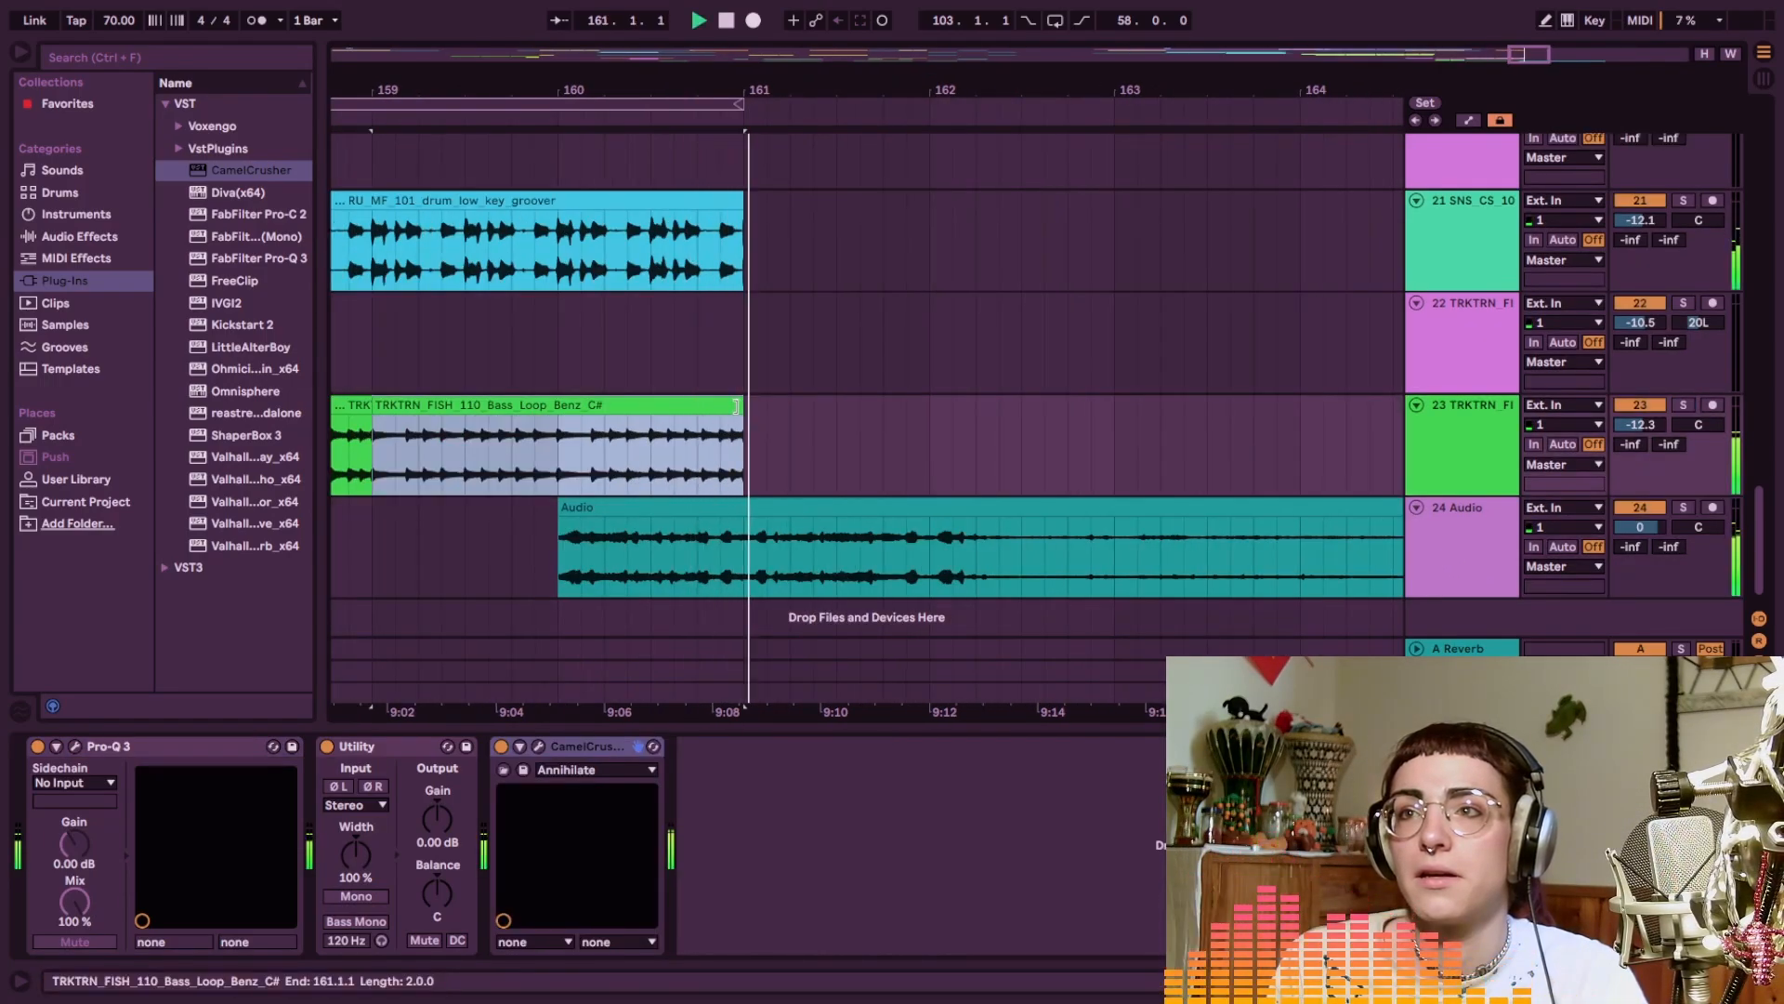
Shorten the end of the last TRKTRN_FISH_110_Bass_Loop clip on track 23 by half a beat and listen from 160.4.1
scroll(741, 406, up, 3)
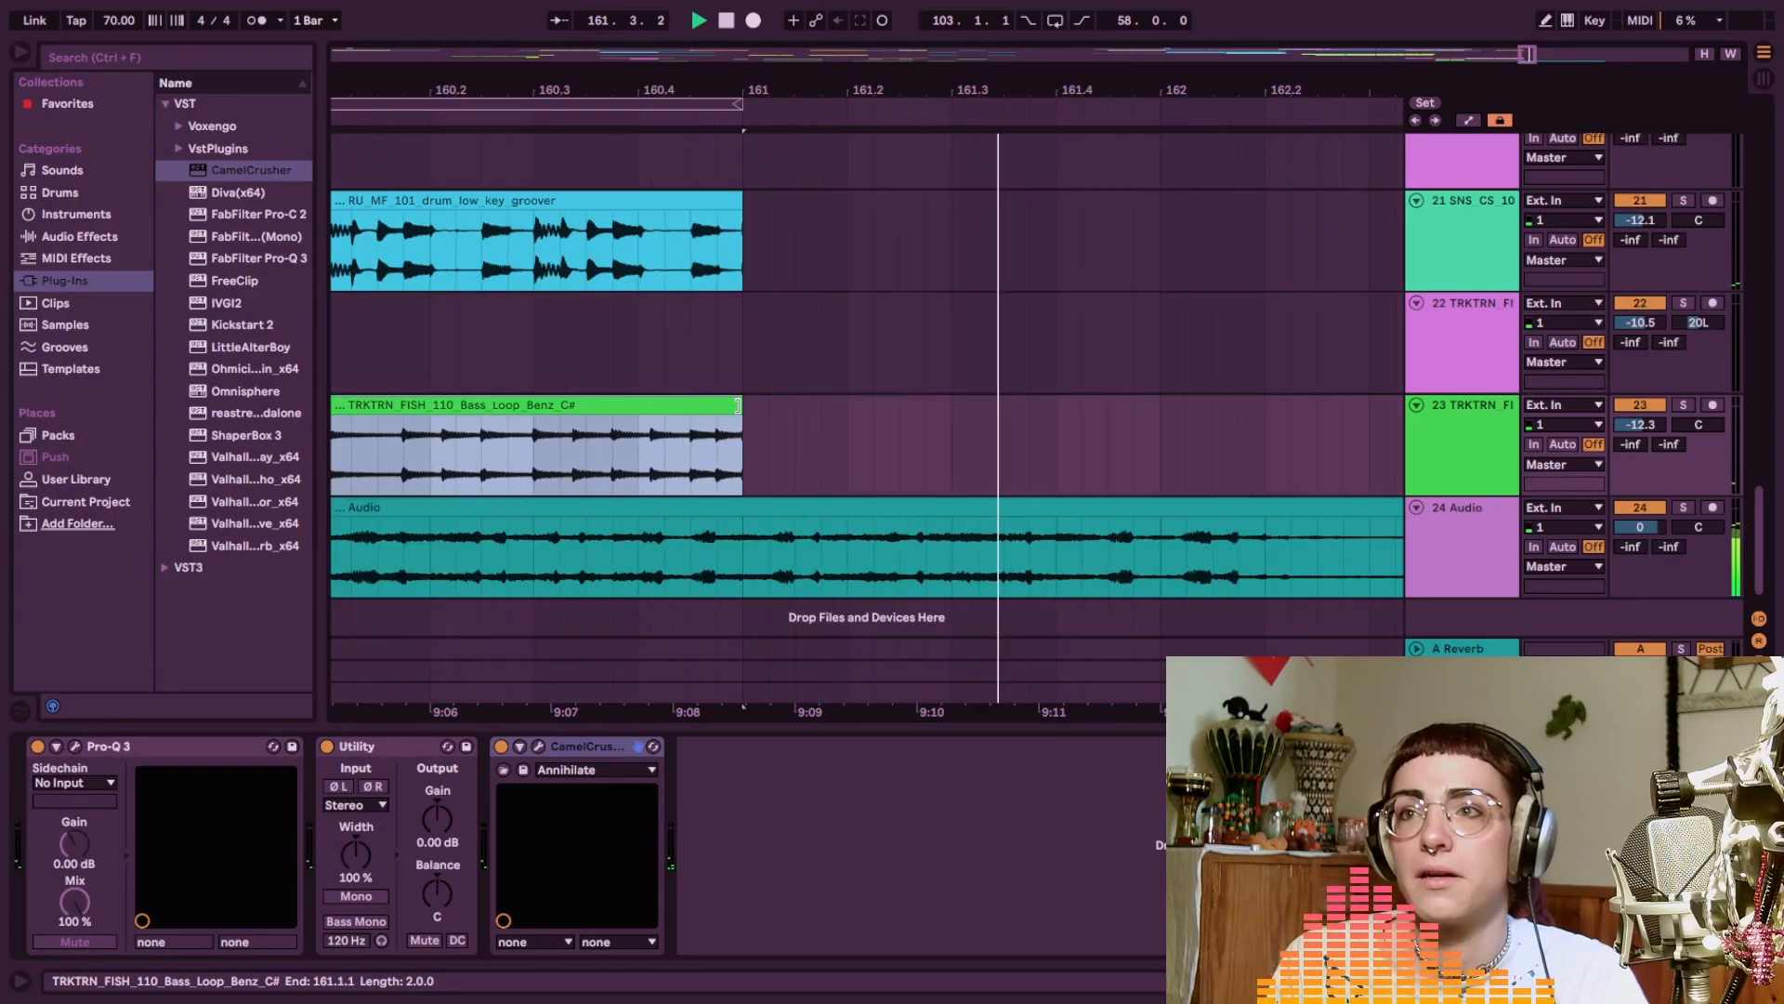
drag(741, 406, 690, 411)
click(638, 438)
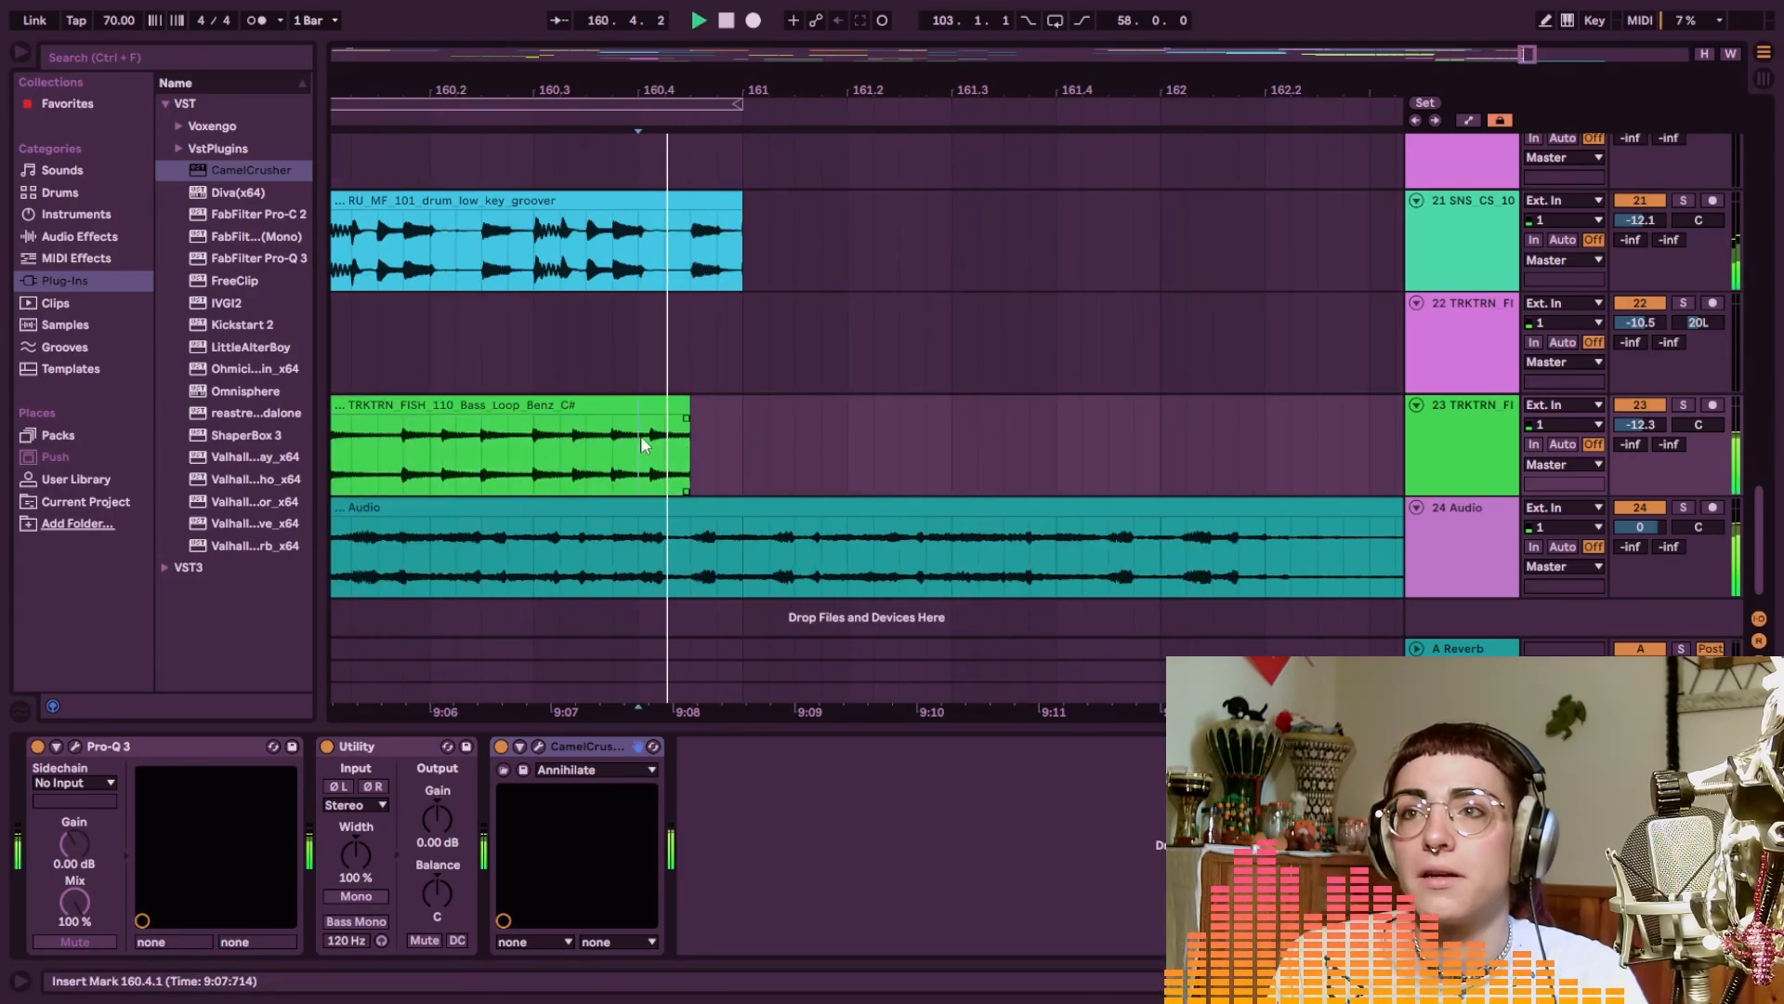
scroll(676, 411, down, 3)
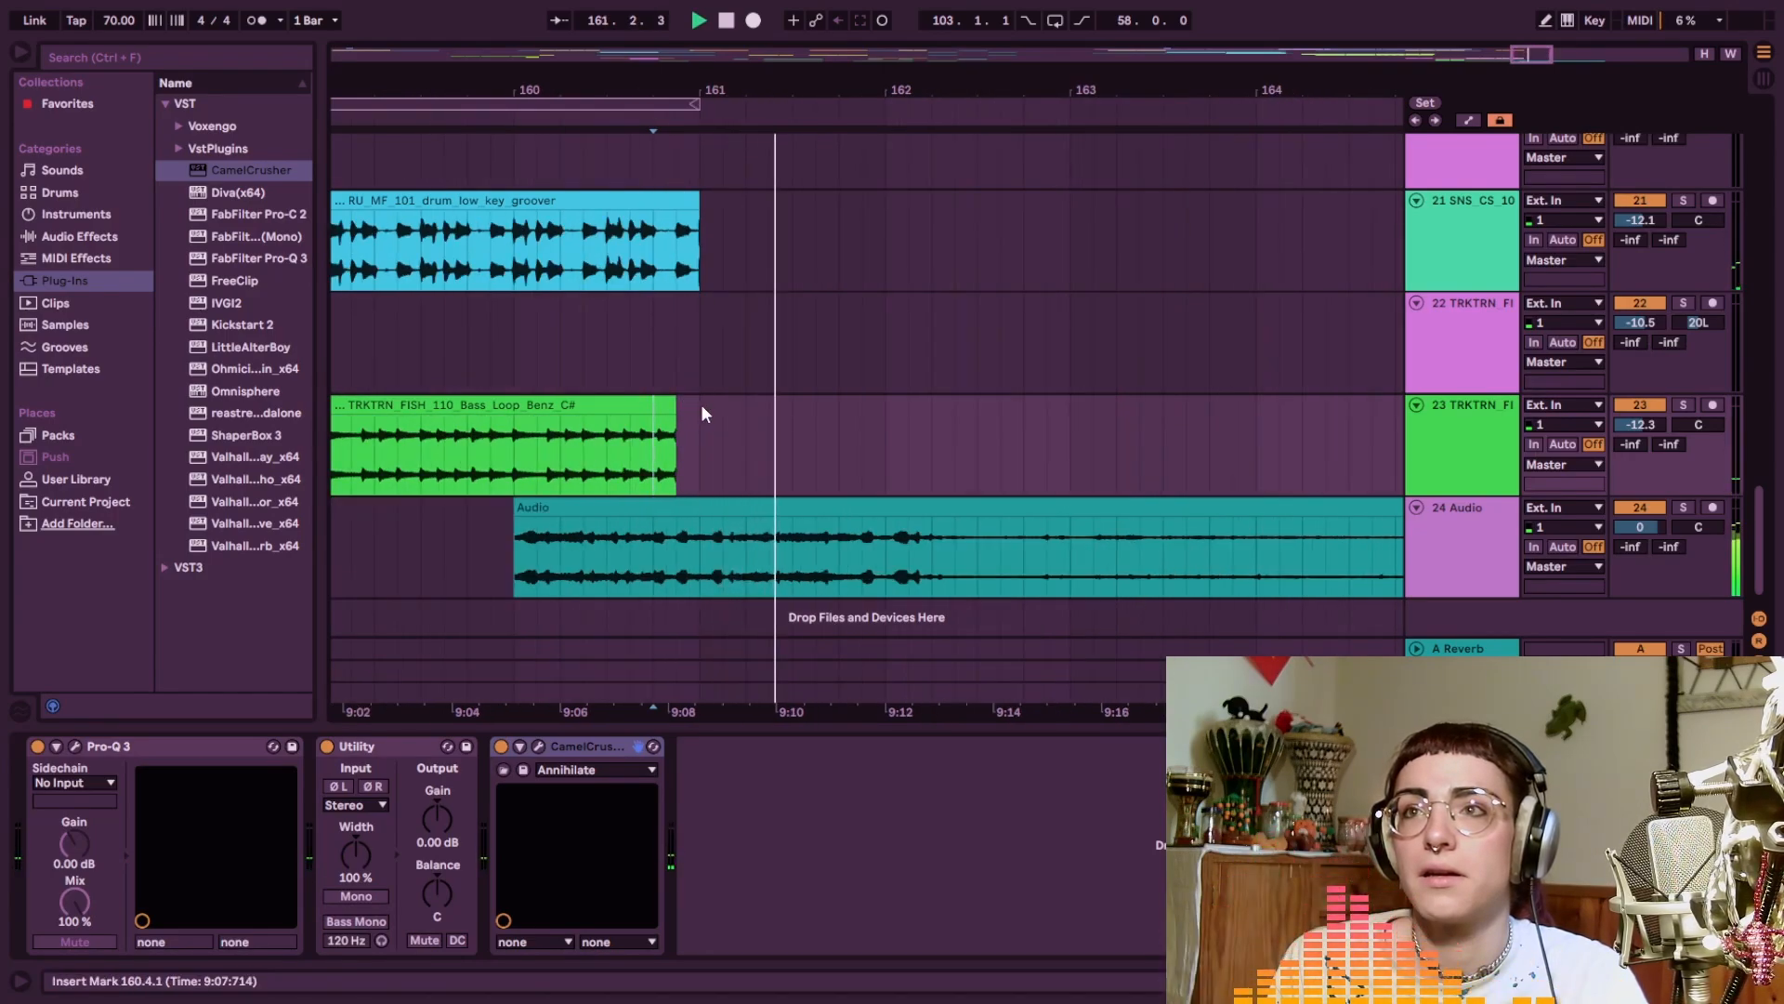
scroll(700, 408, down, 3)
scroll(748, 416, down, 3)
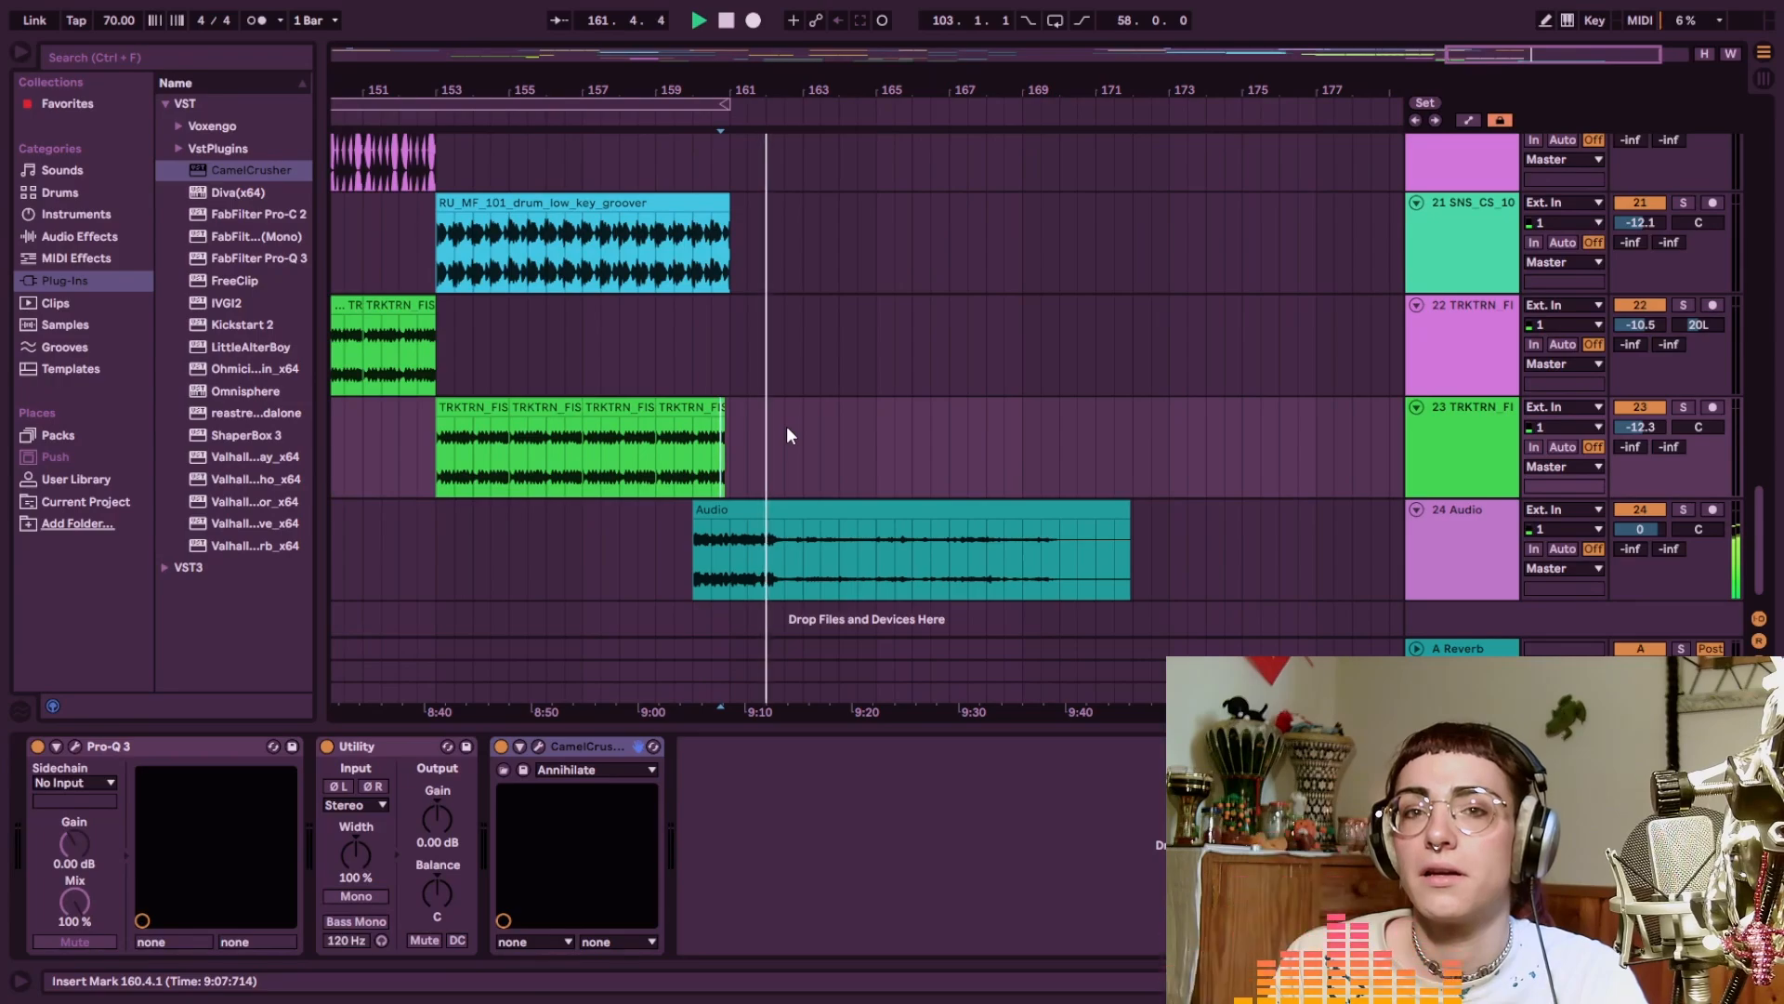
Take the shs_gt2_top_loop_132_bubbles clip from bar 73 on track 19 and place it at bar 129 on track 18
scroll(786, 436, down, 3)
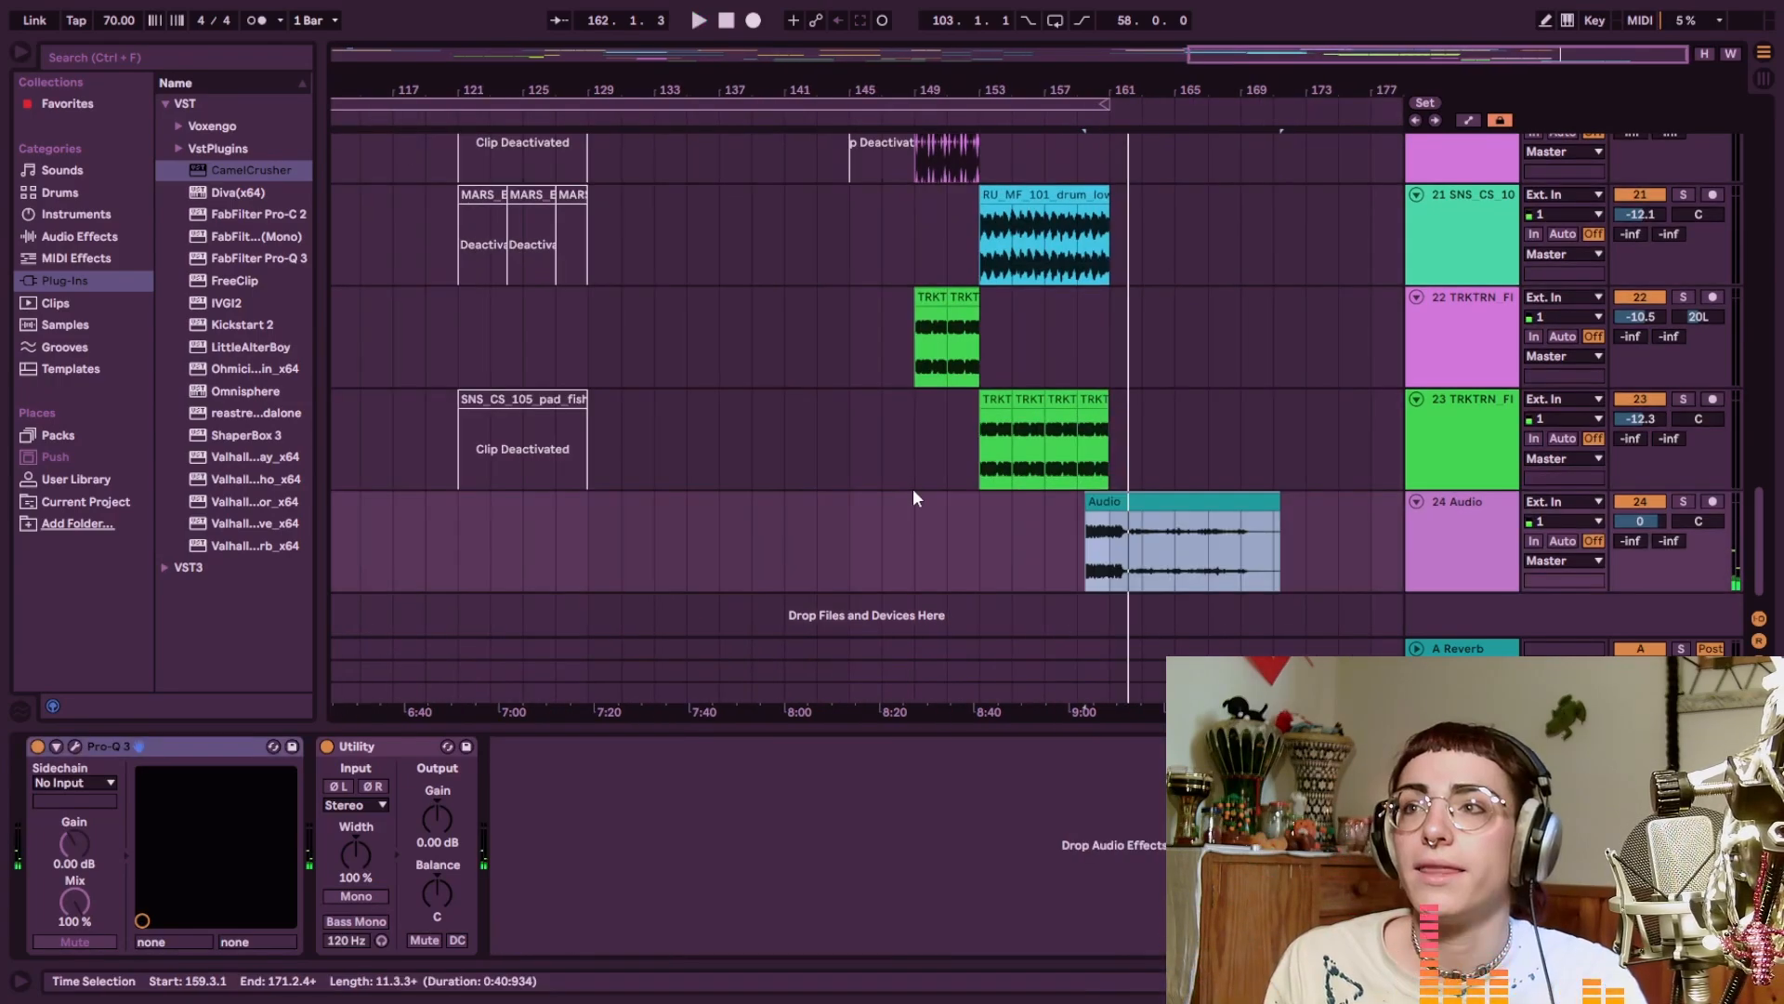
scroll(915, 488, up, 5)
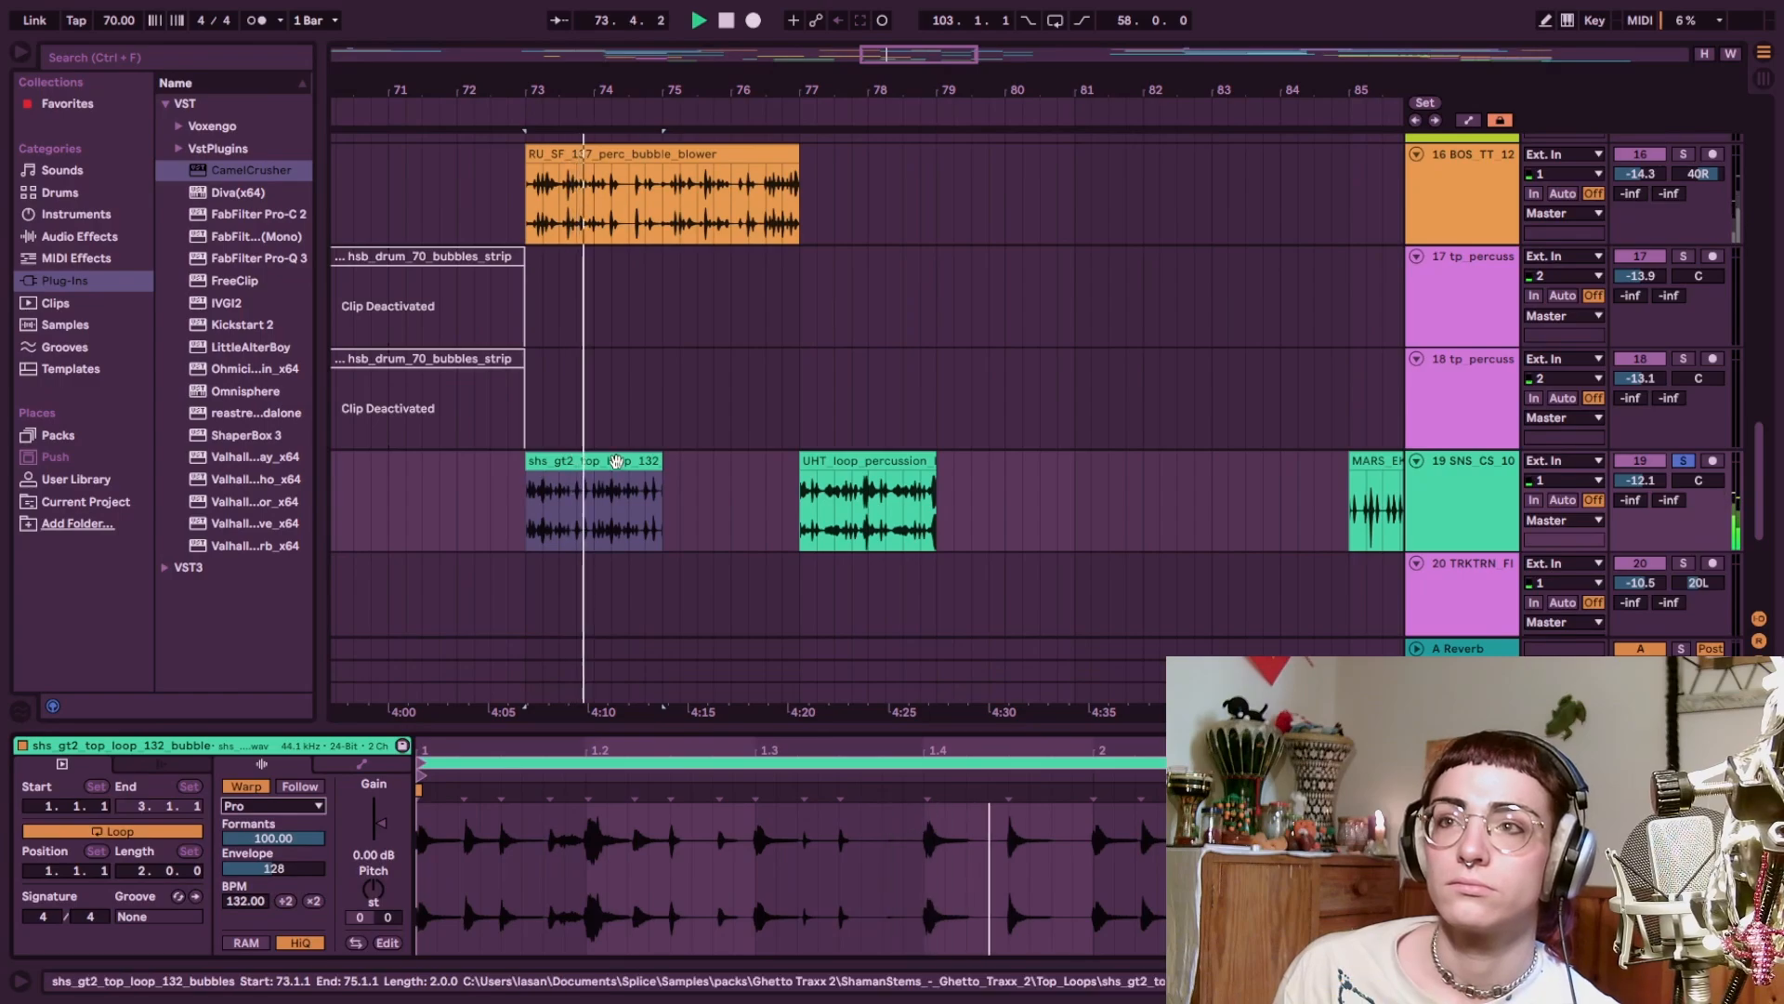
click(617, 460)
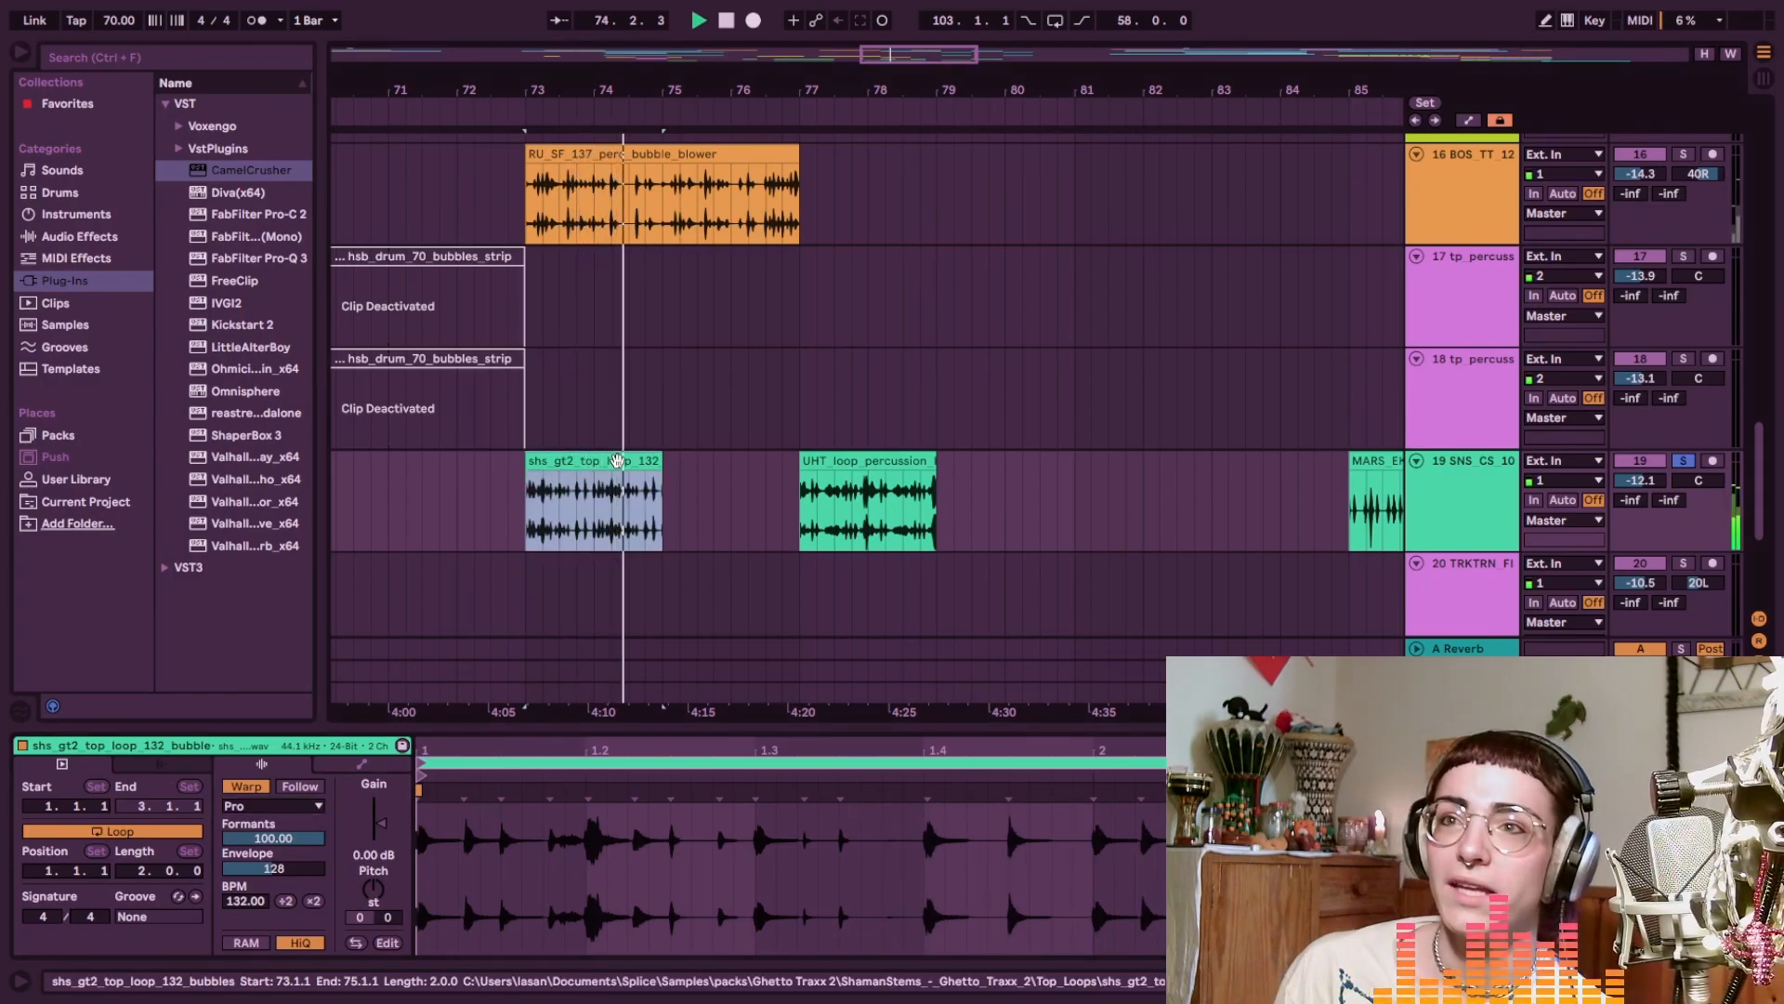
key(Delete)
key(minus)
key(minus)
key(minus)
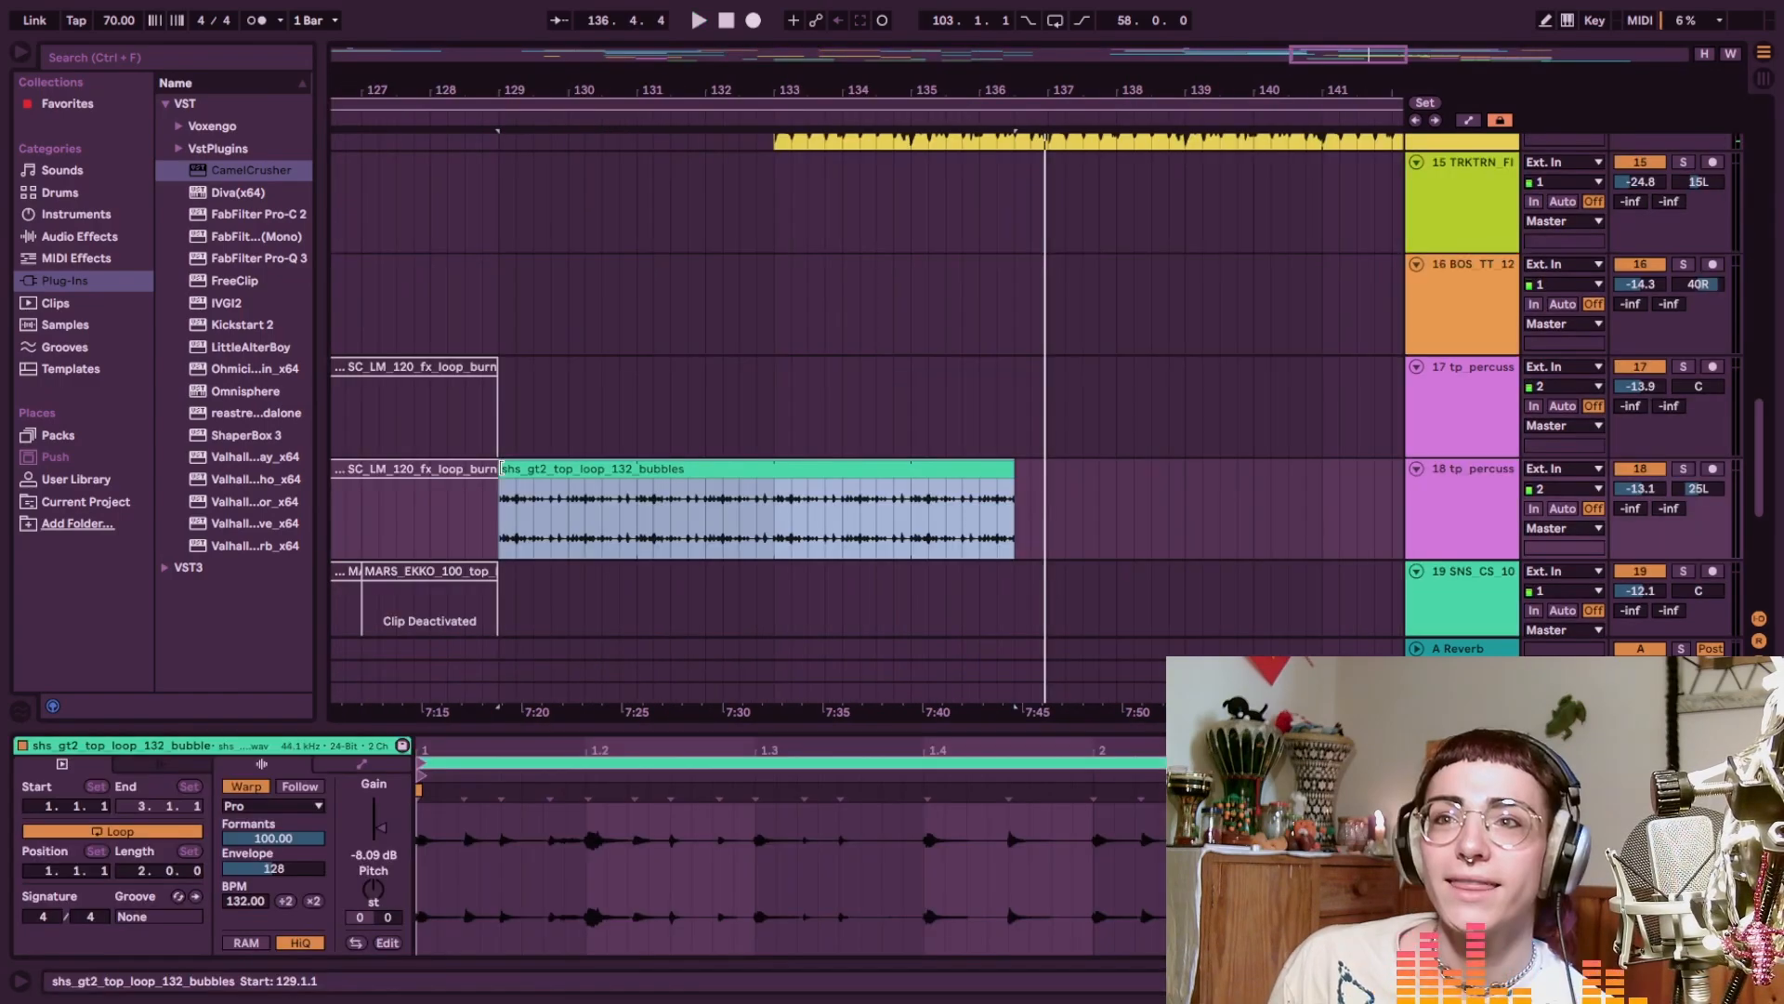
Solo track 18, play the bubbles top loop from around bar 129 and shorten it to four bars
click(466, 539)
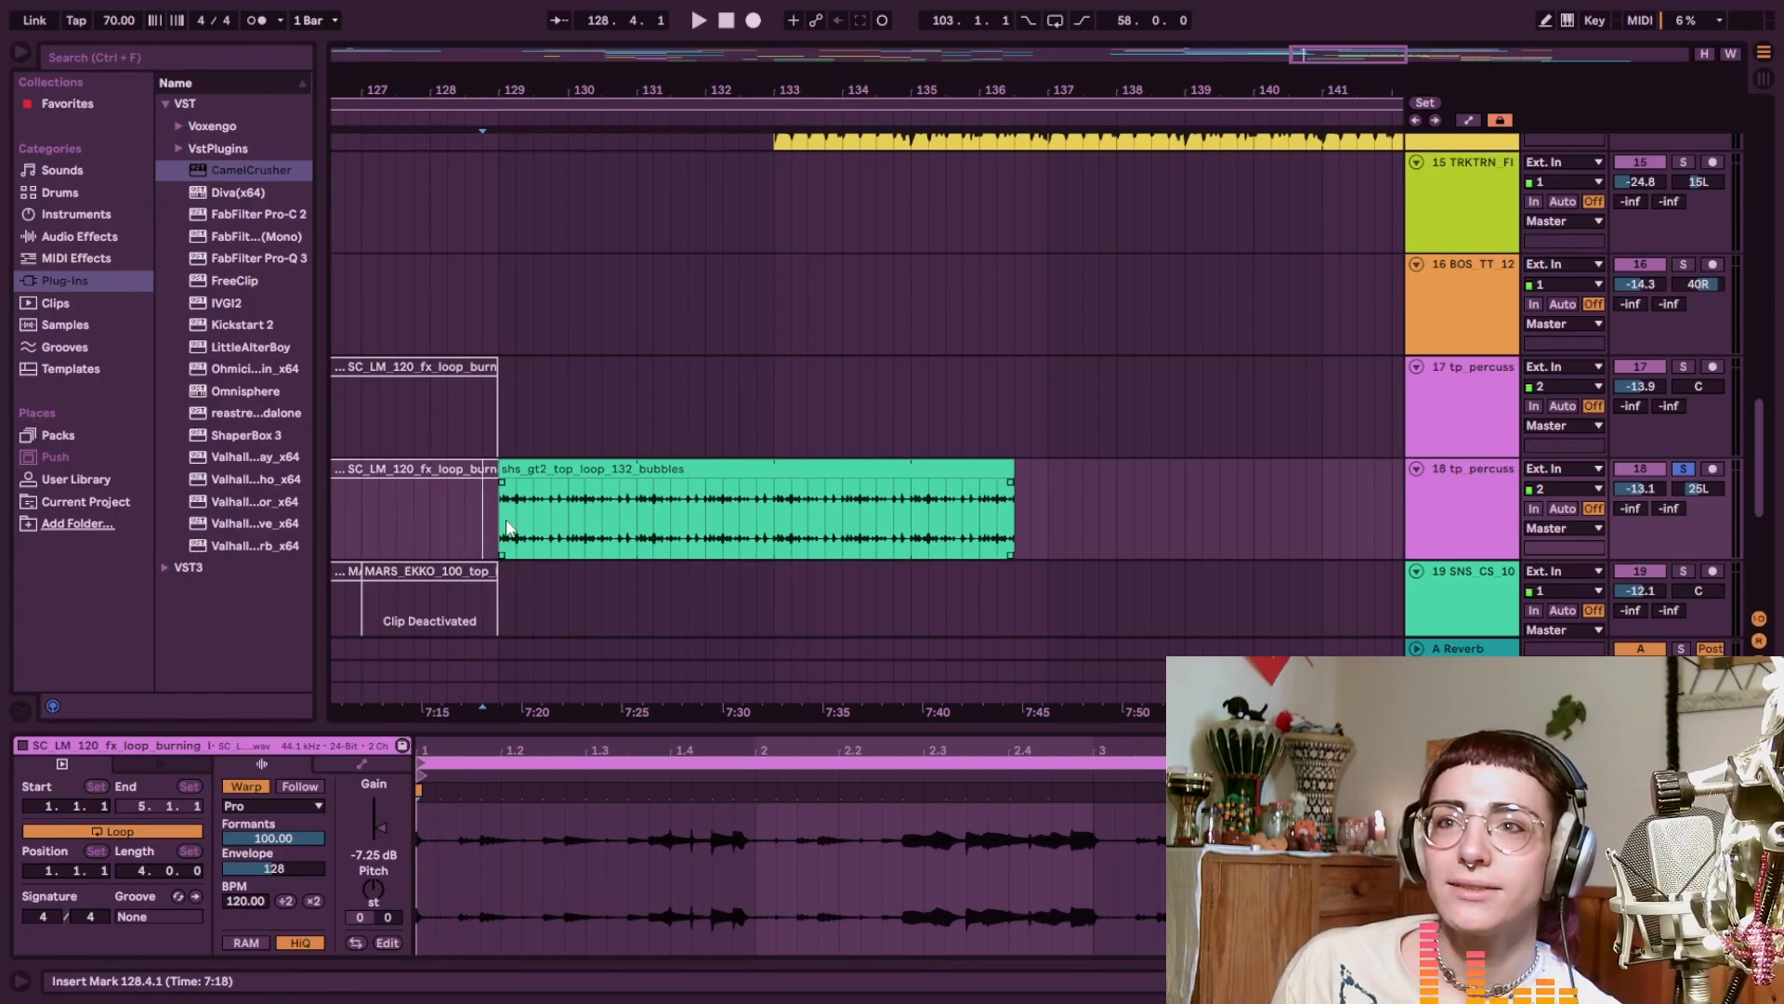
key(space)
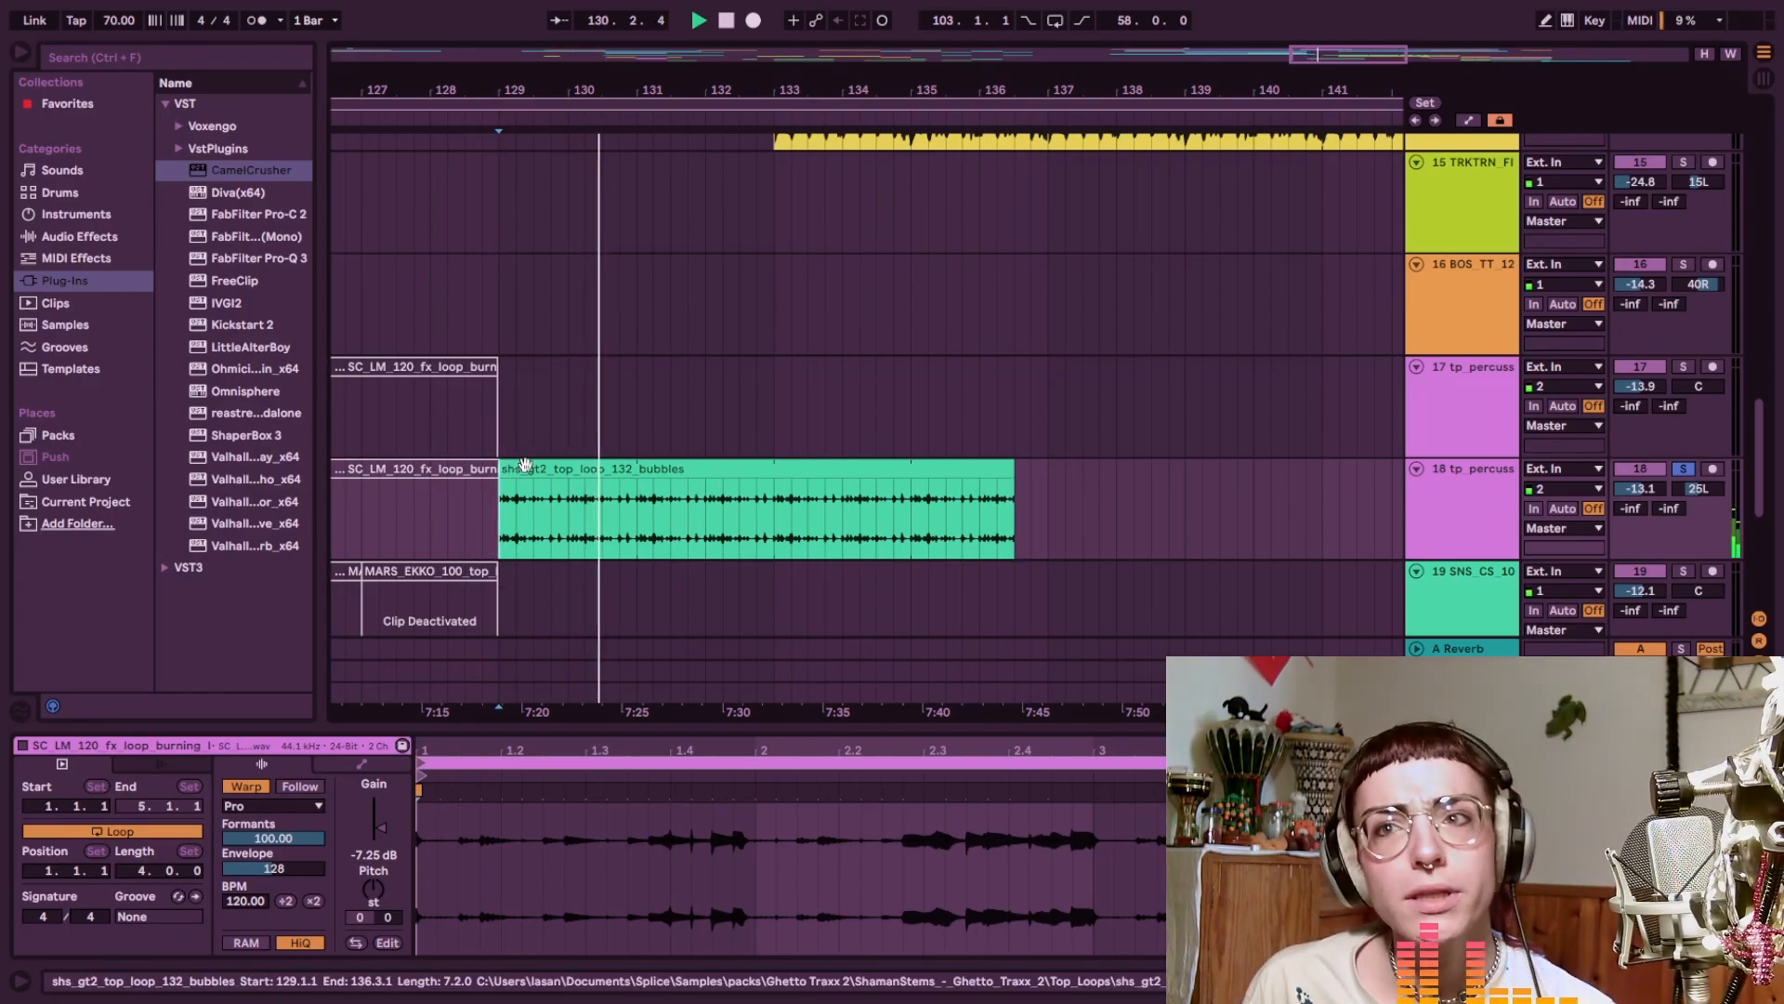
click(726, 522)
key(space)
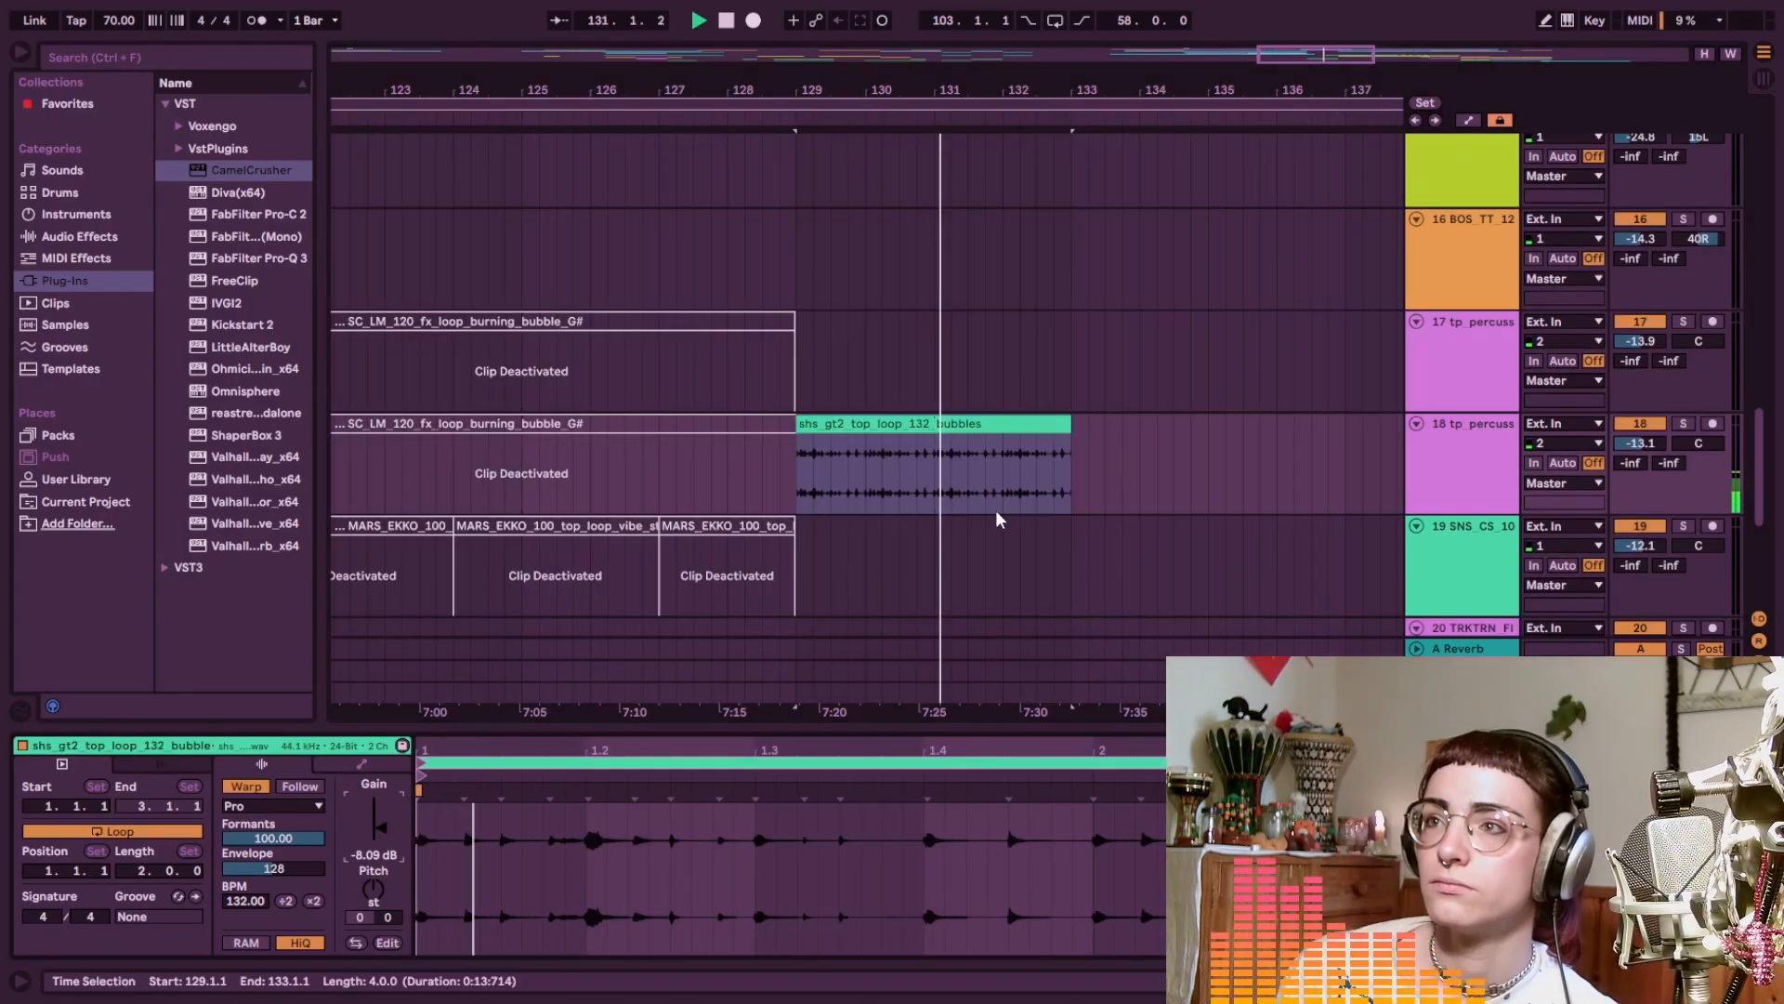
drag(1000, 514, 655, 541)
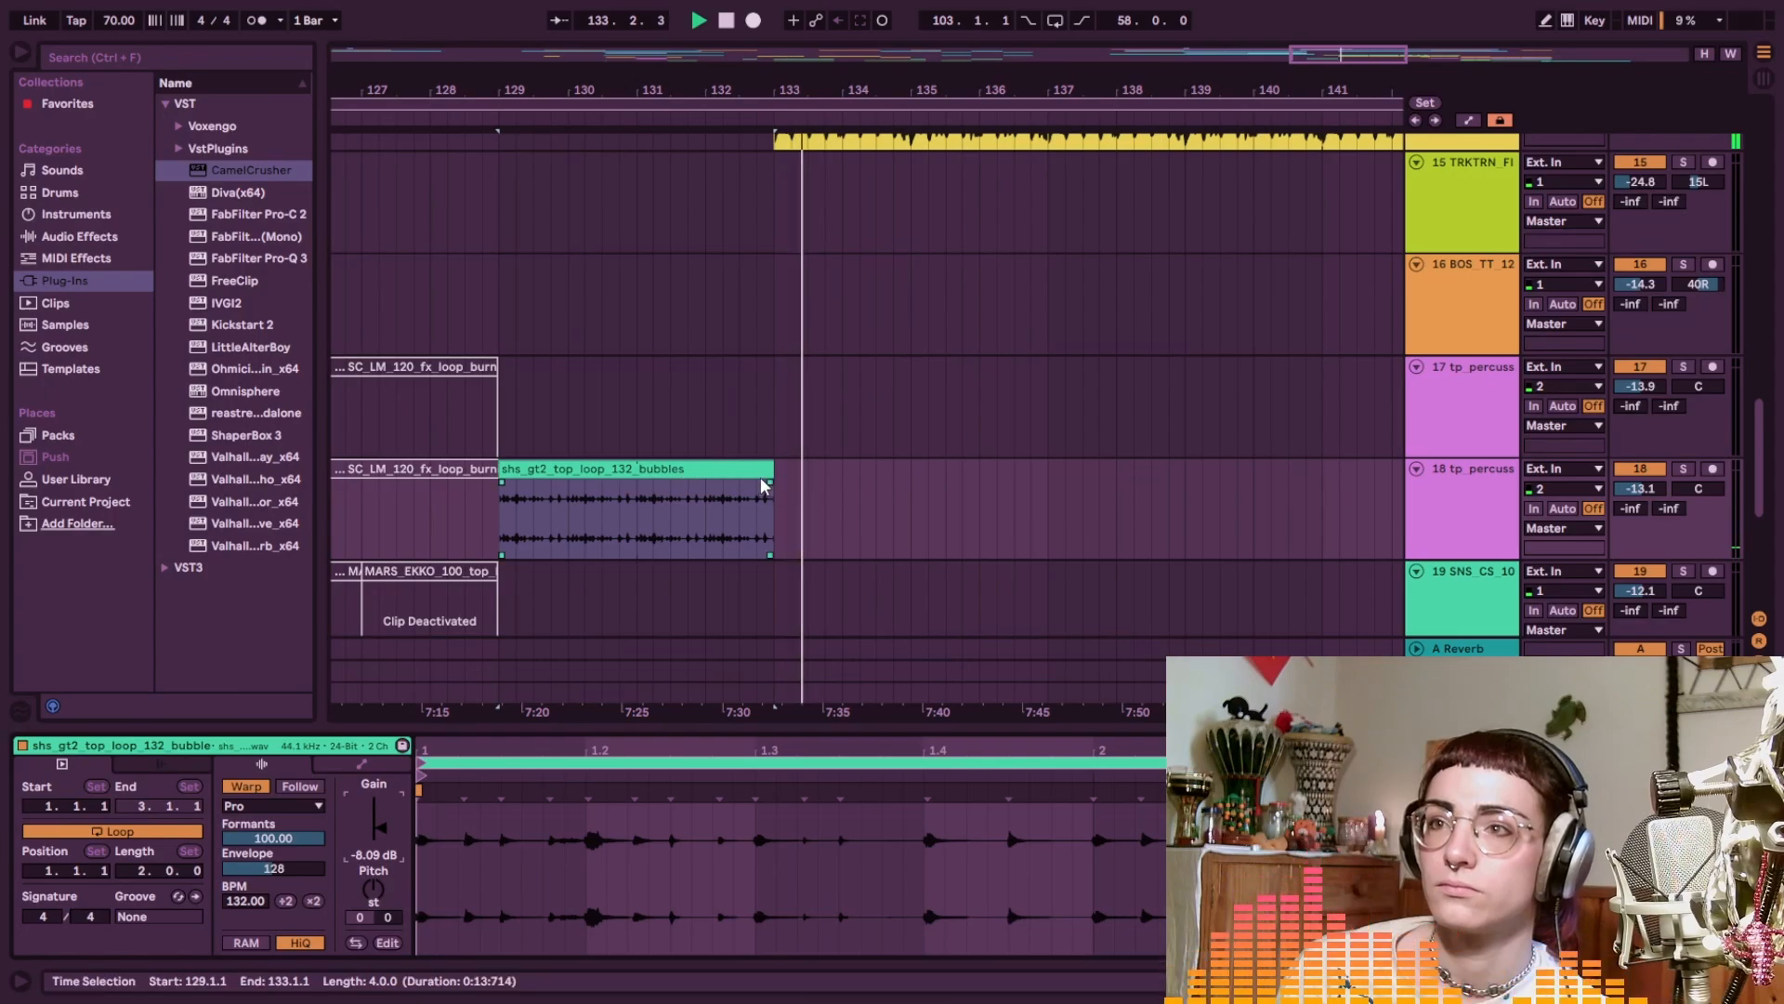
Extend the bubbles top loop on track 18 to bar 137 and split it into spaced pieces, the first starting at 131.2.1
drag(772, 477, 1128, 480)
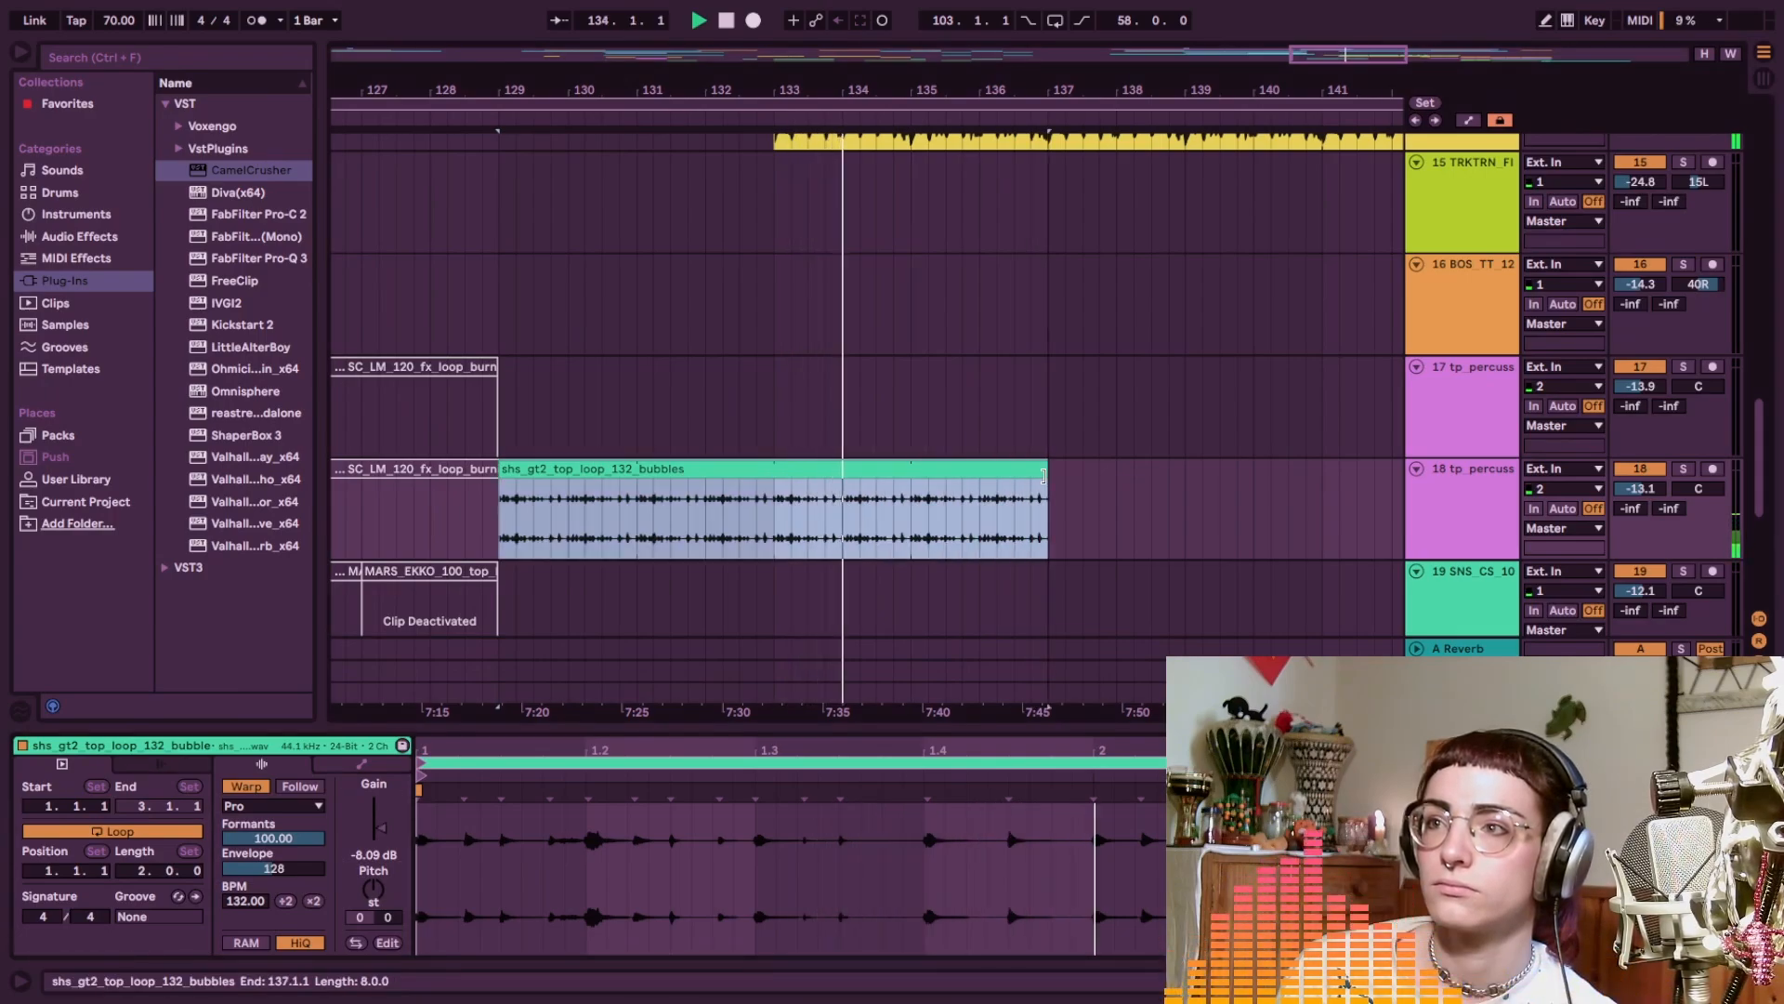
drag(1693, 485, 1689, 497)
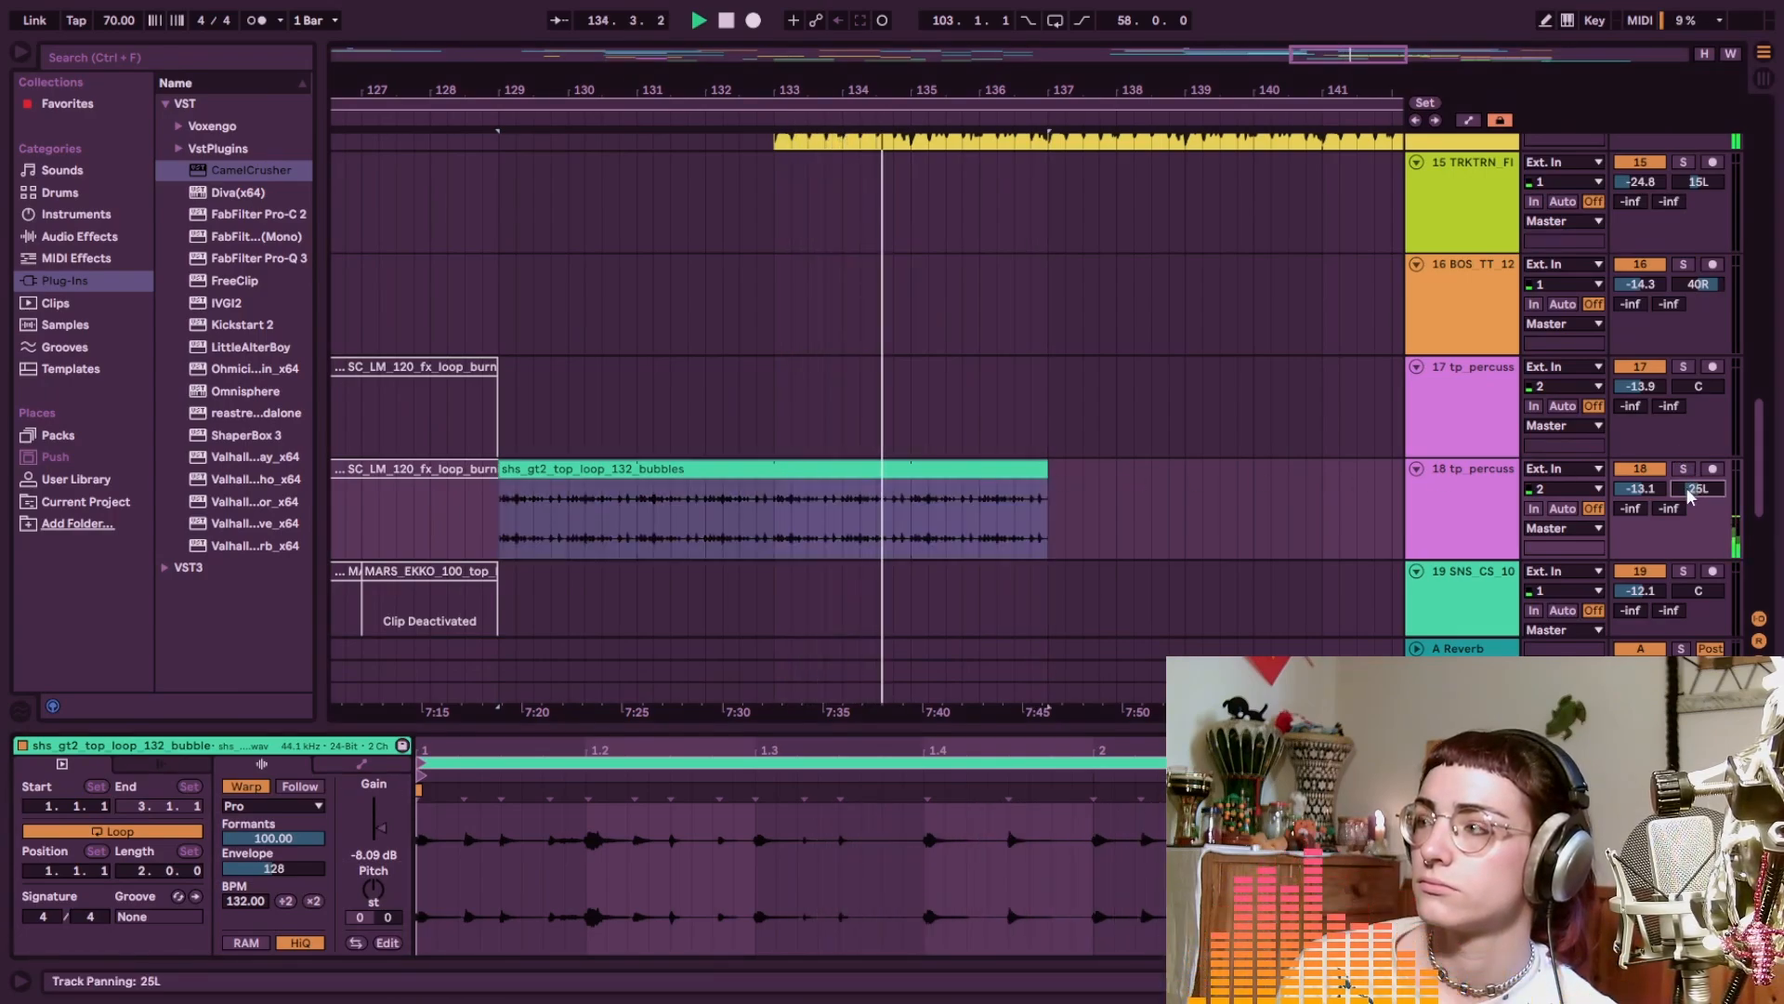
click(771, 522)
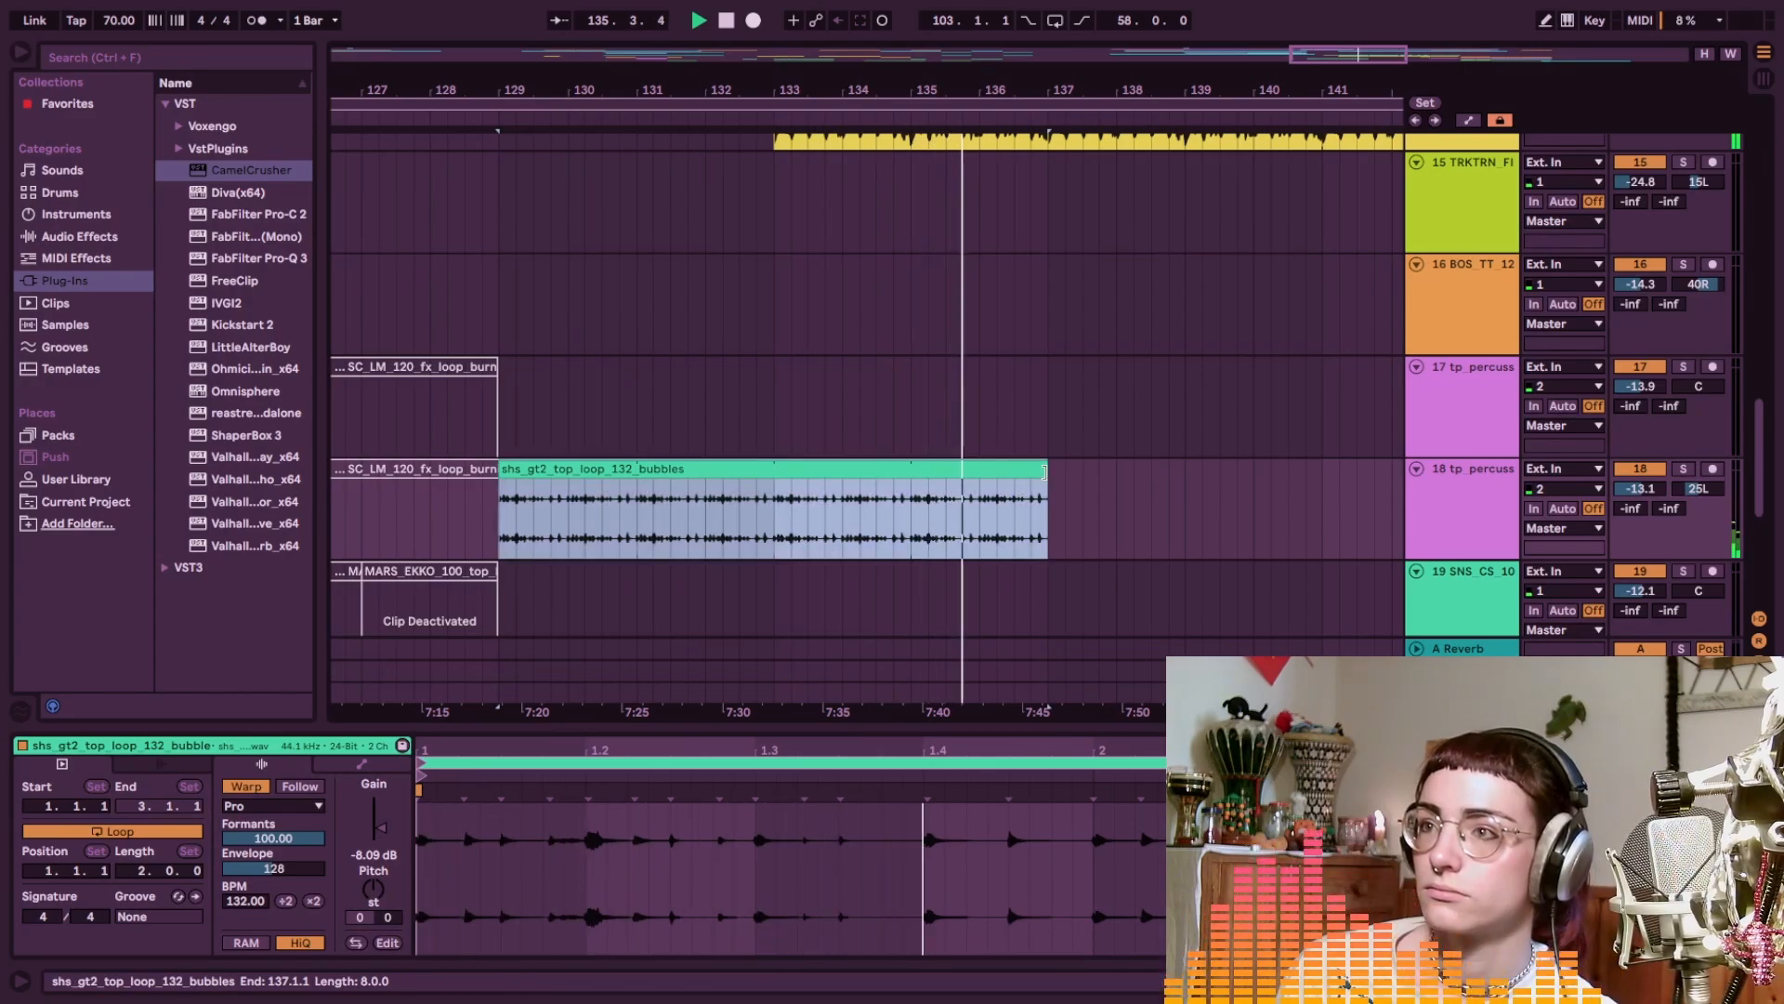
drag(1044, 472, 1033, 472)
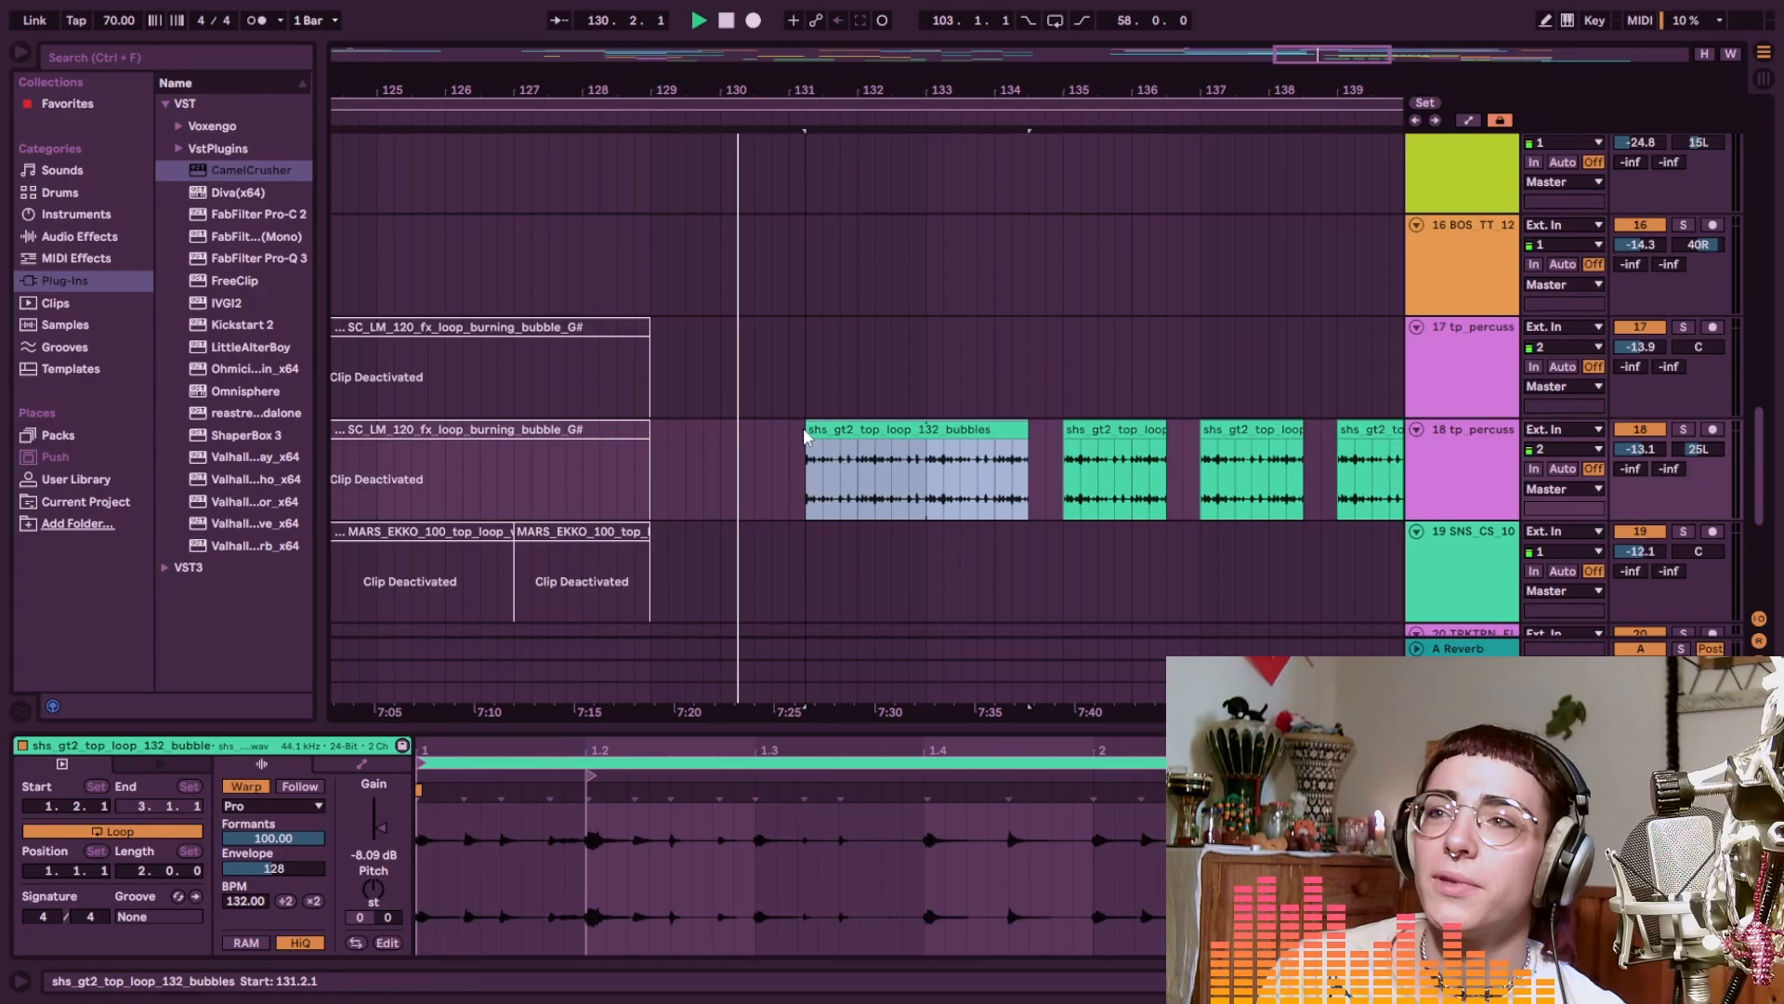
Review the top loop, drone and ocean ambience tracks around bar 131 during playback
scroll(805, 437, up, 10)
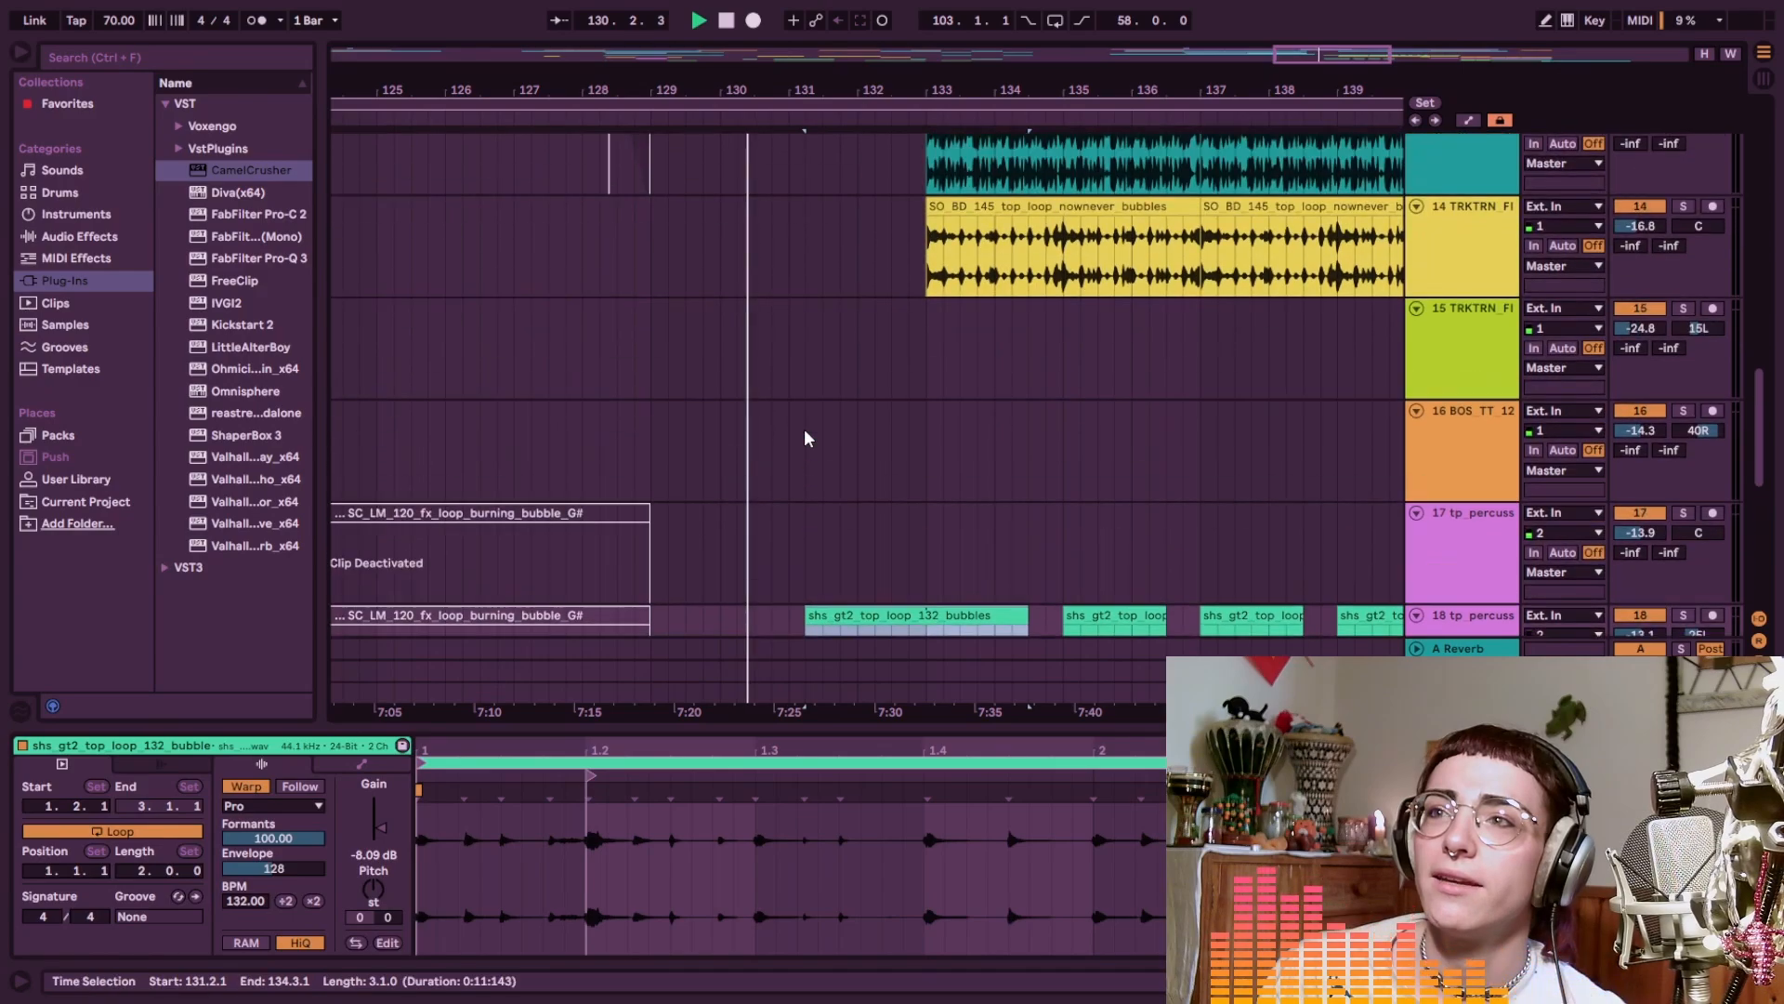
scroll(801, 431, up, 2)
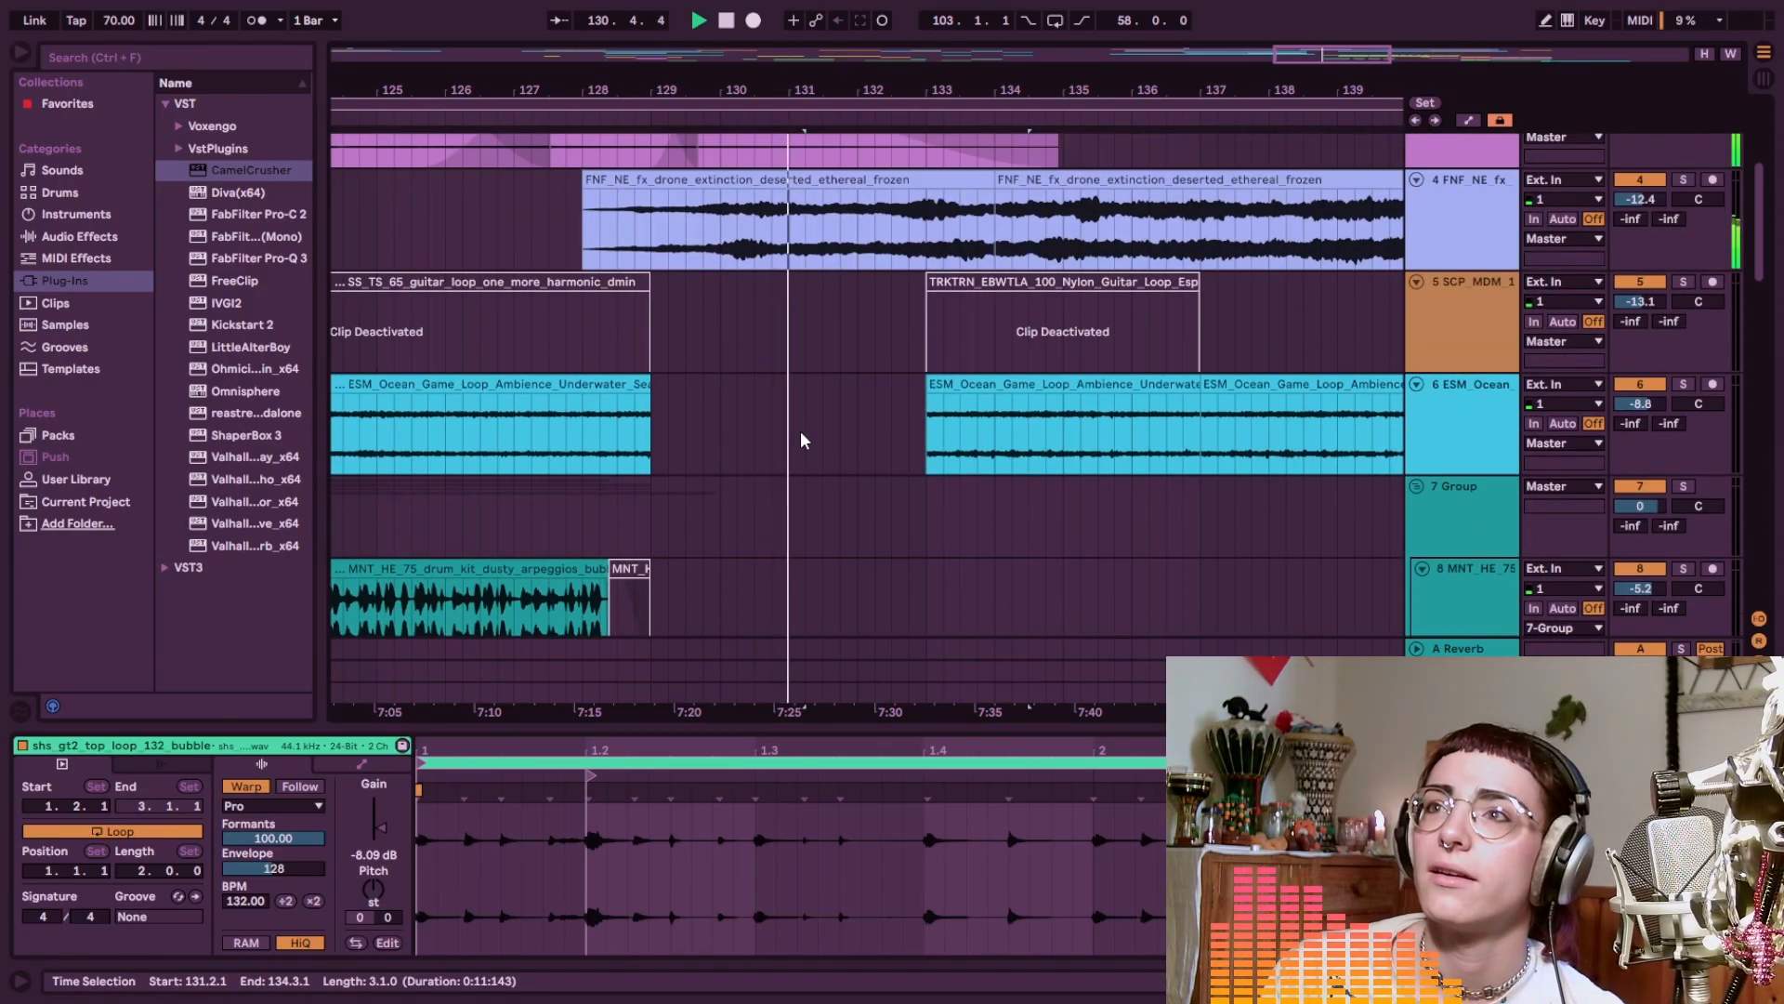
scroll(797, 437, down, 9)
scroll(823, 450, down, 4)
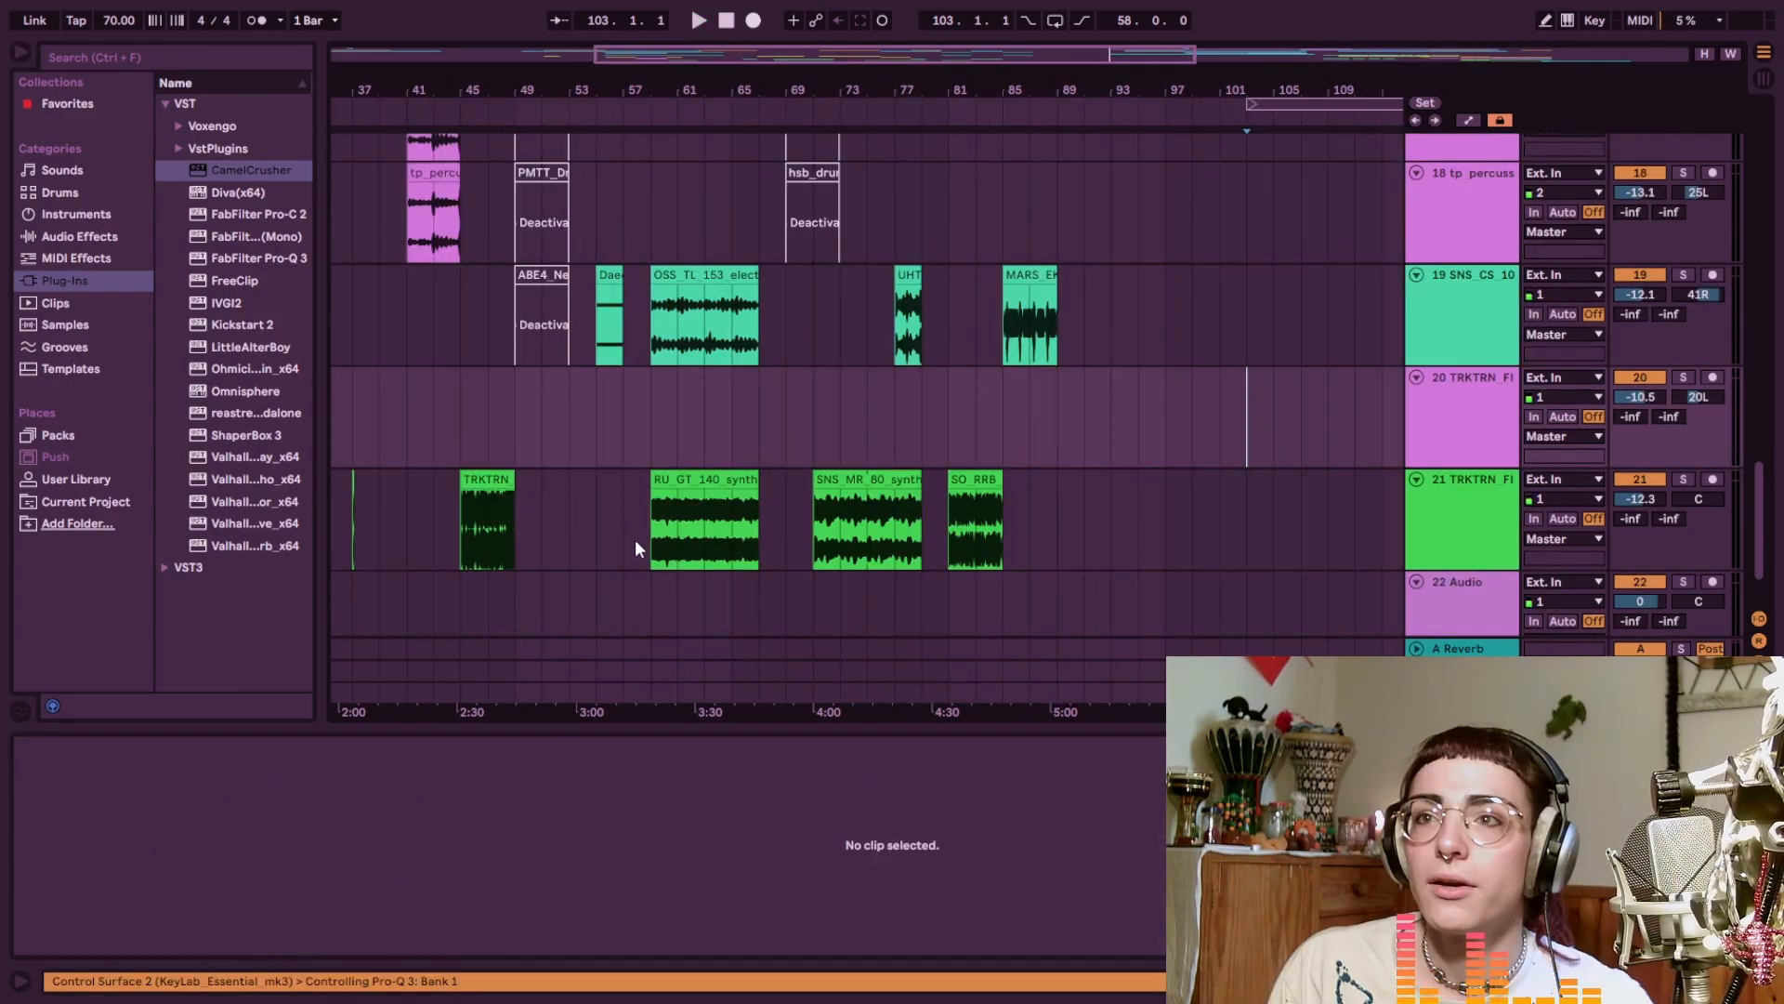
Audition the RU_GT_140_synth_brightly_colored_fish clip at bar 59 on track 21 in solo and reuse it at bar 157 on track 14
click(636, 540)
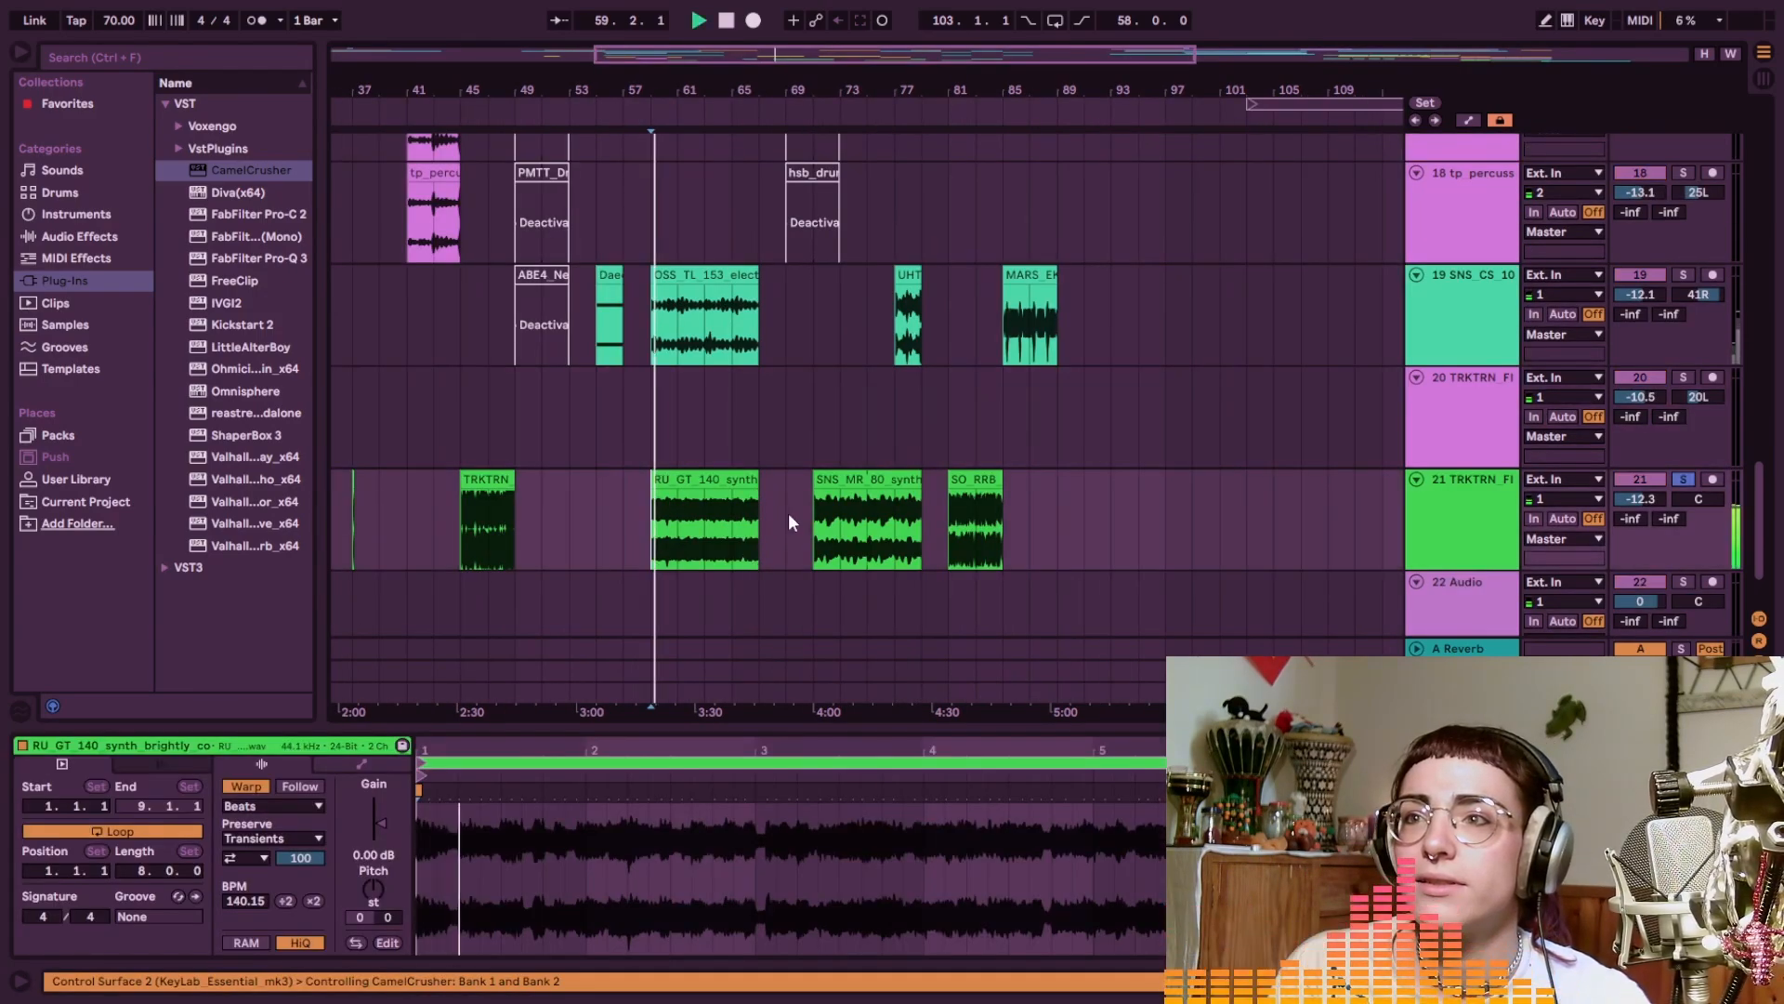
click(702, 483)
scroll(702, 483, up, 2)
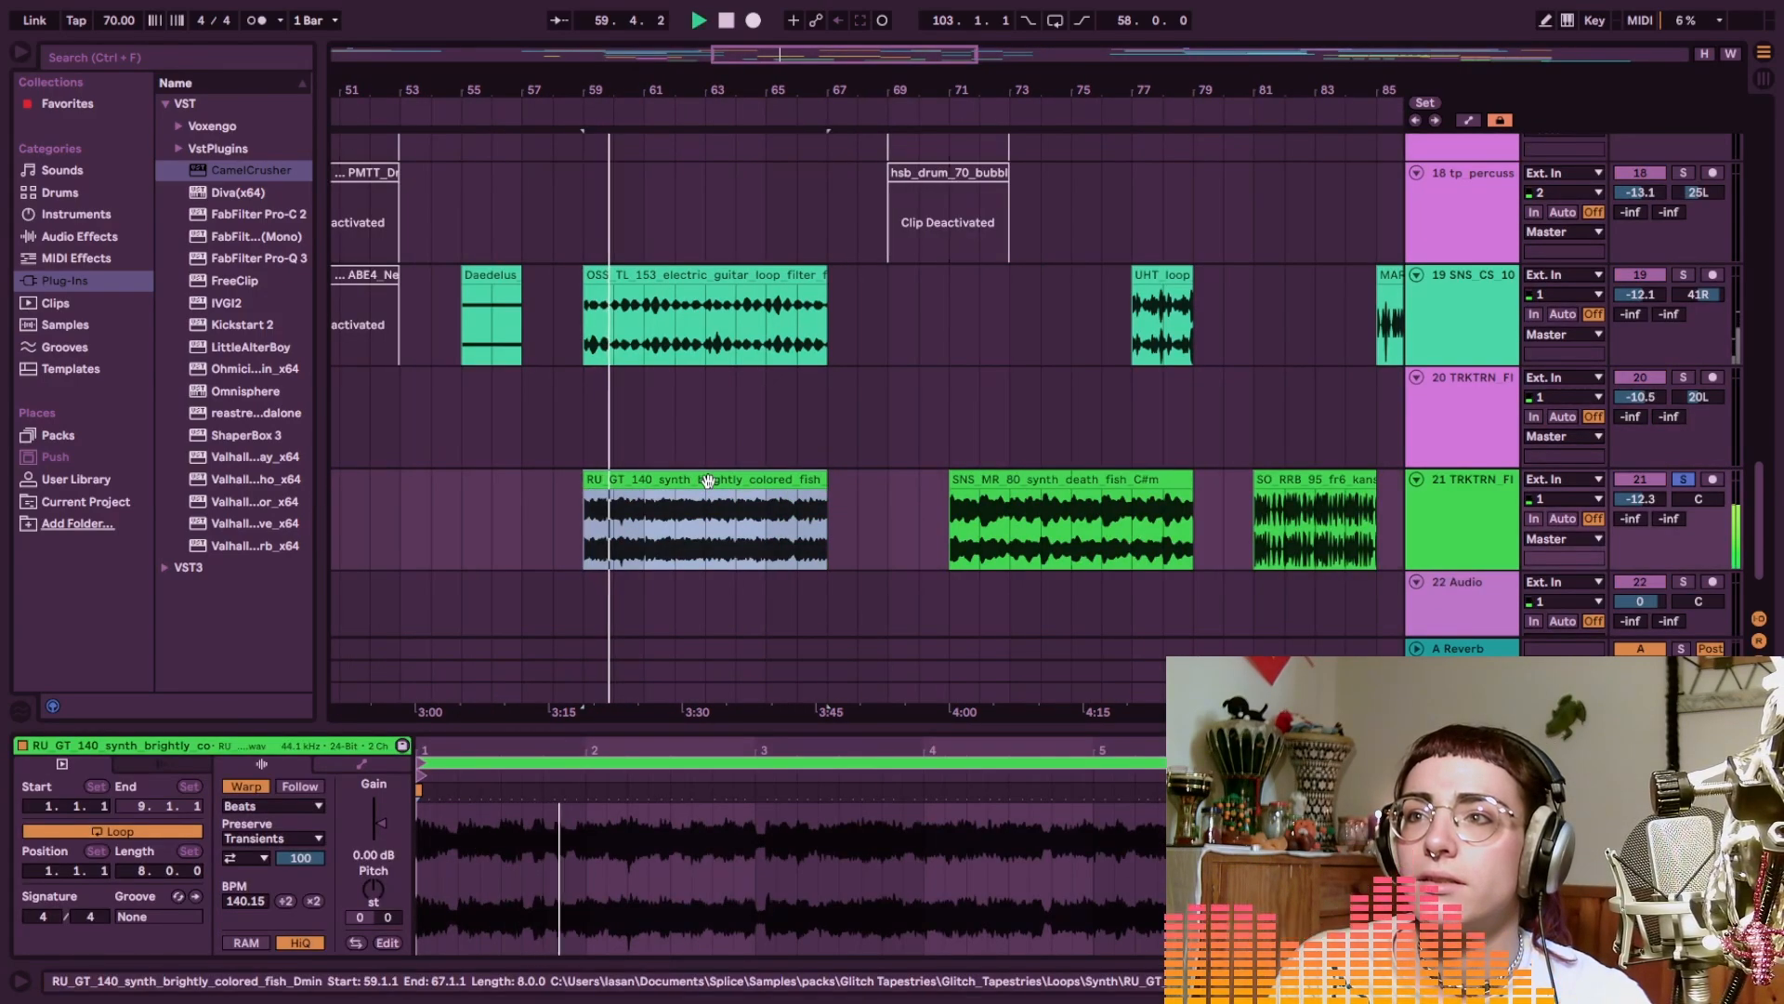
scroll(702, 483, up, 2)
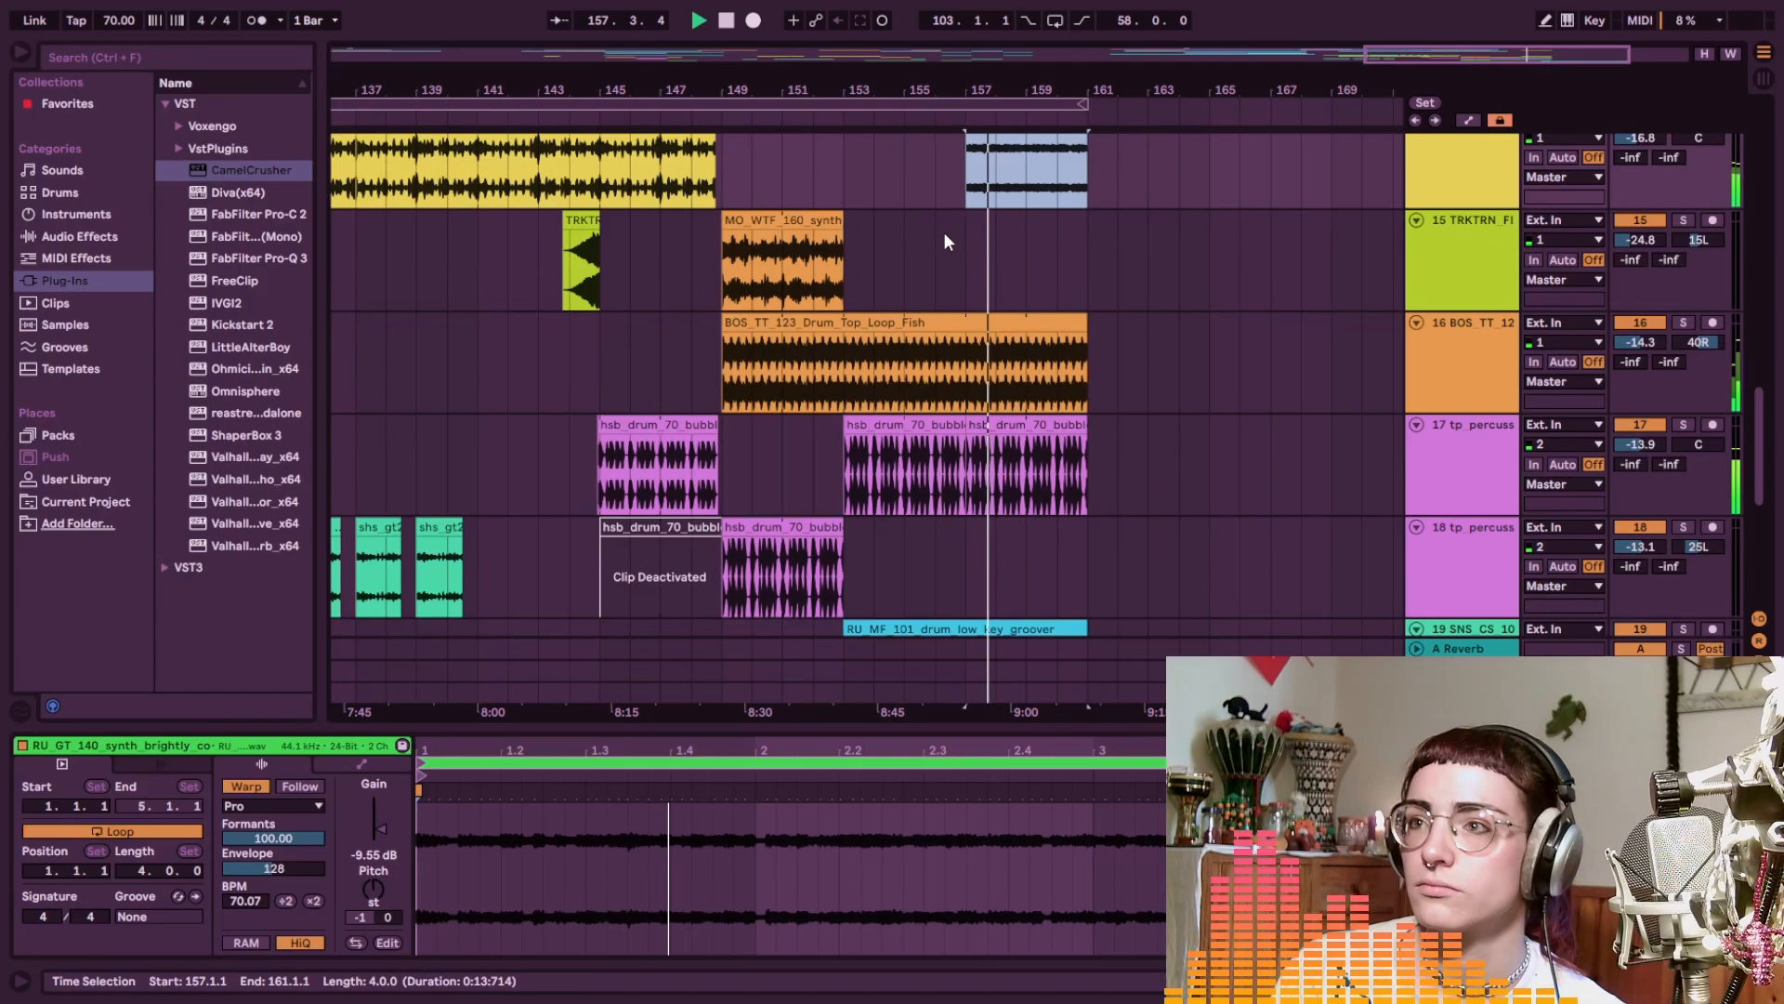
Listen to the brightly colored fish synth on track 14 at bar 157, check its devices and play the layered section from bar 161
scroll(1002, 263, down, 3)
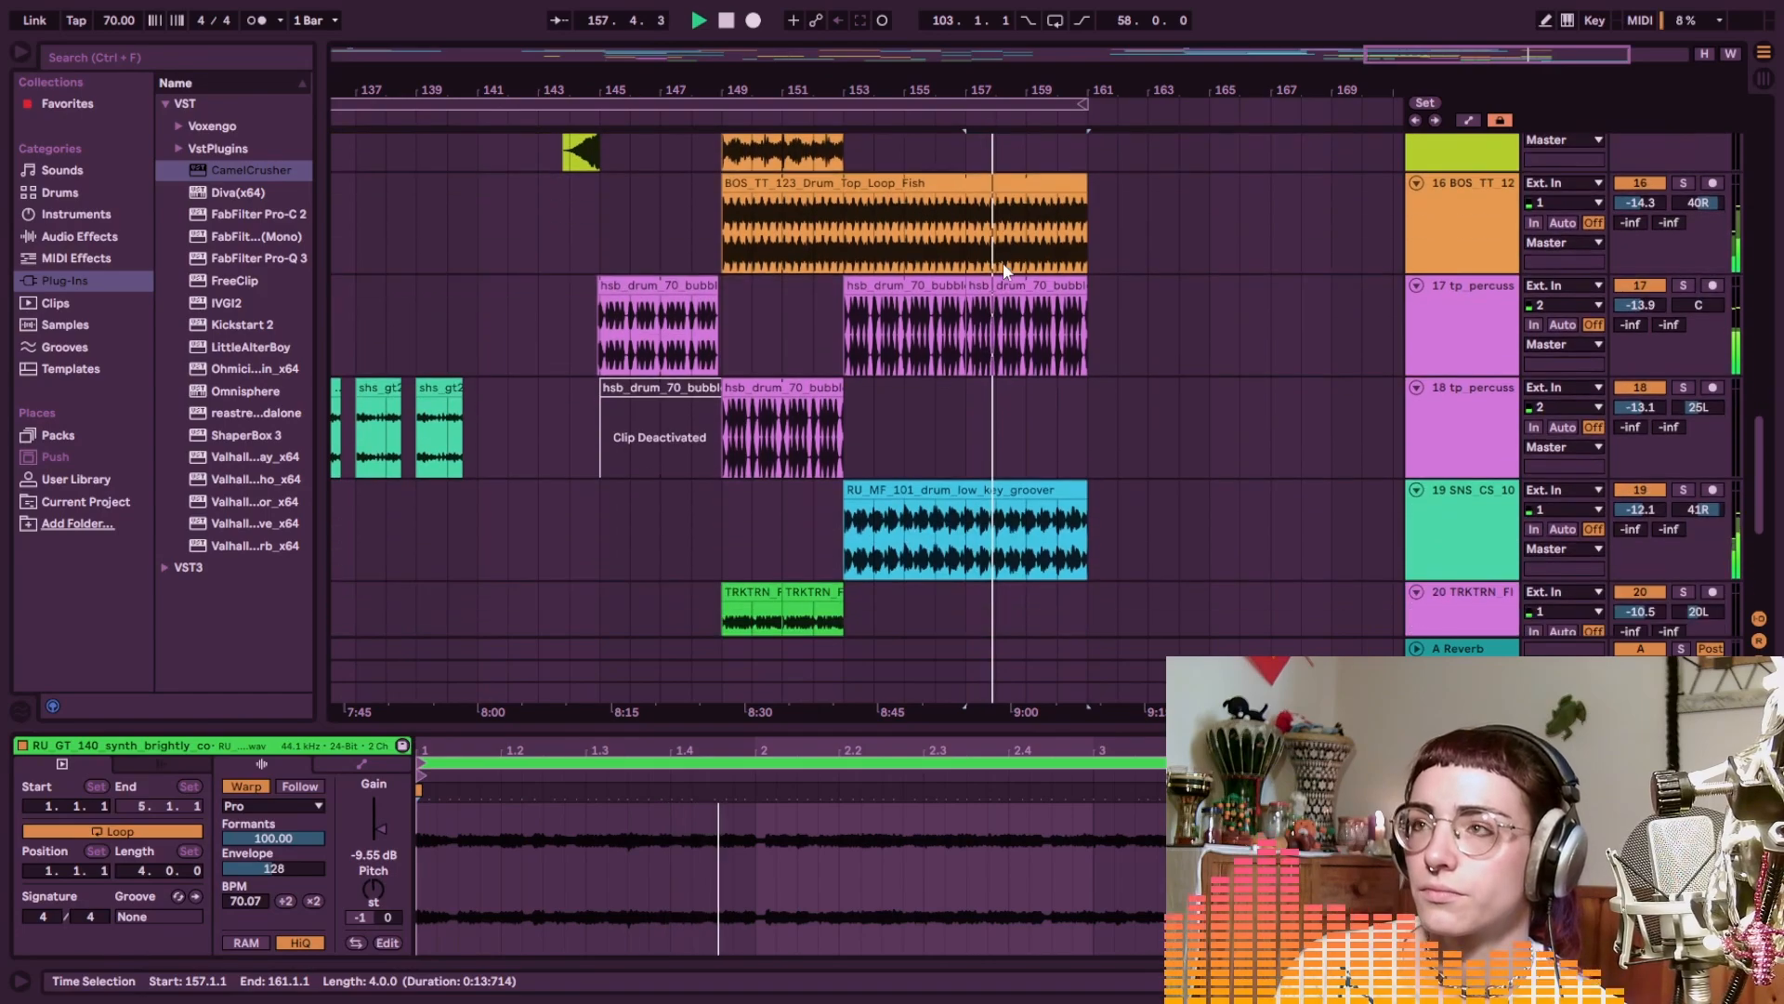
scroll(1024, 205, up, 4)
key(space)
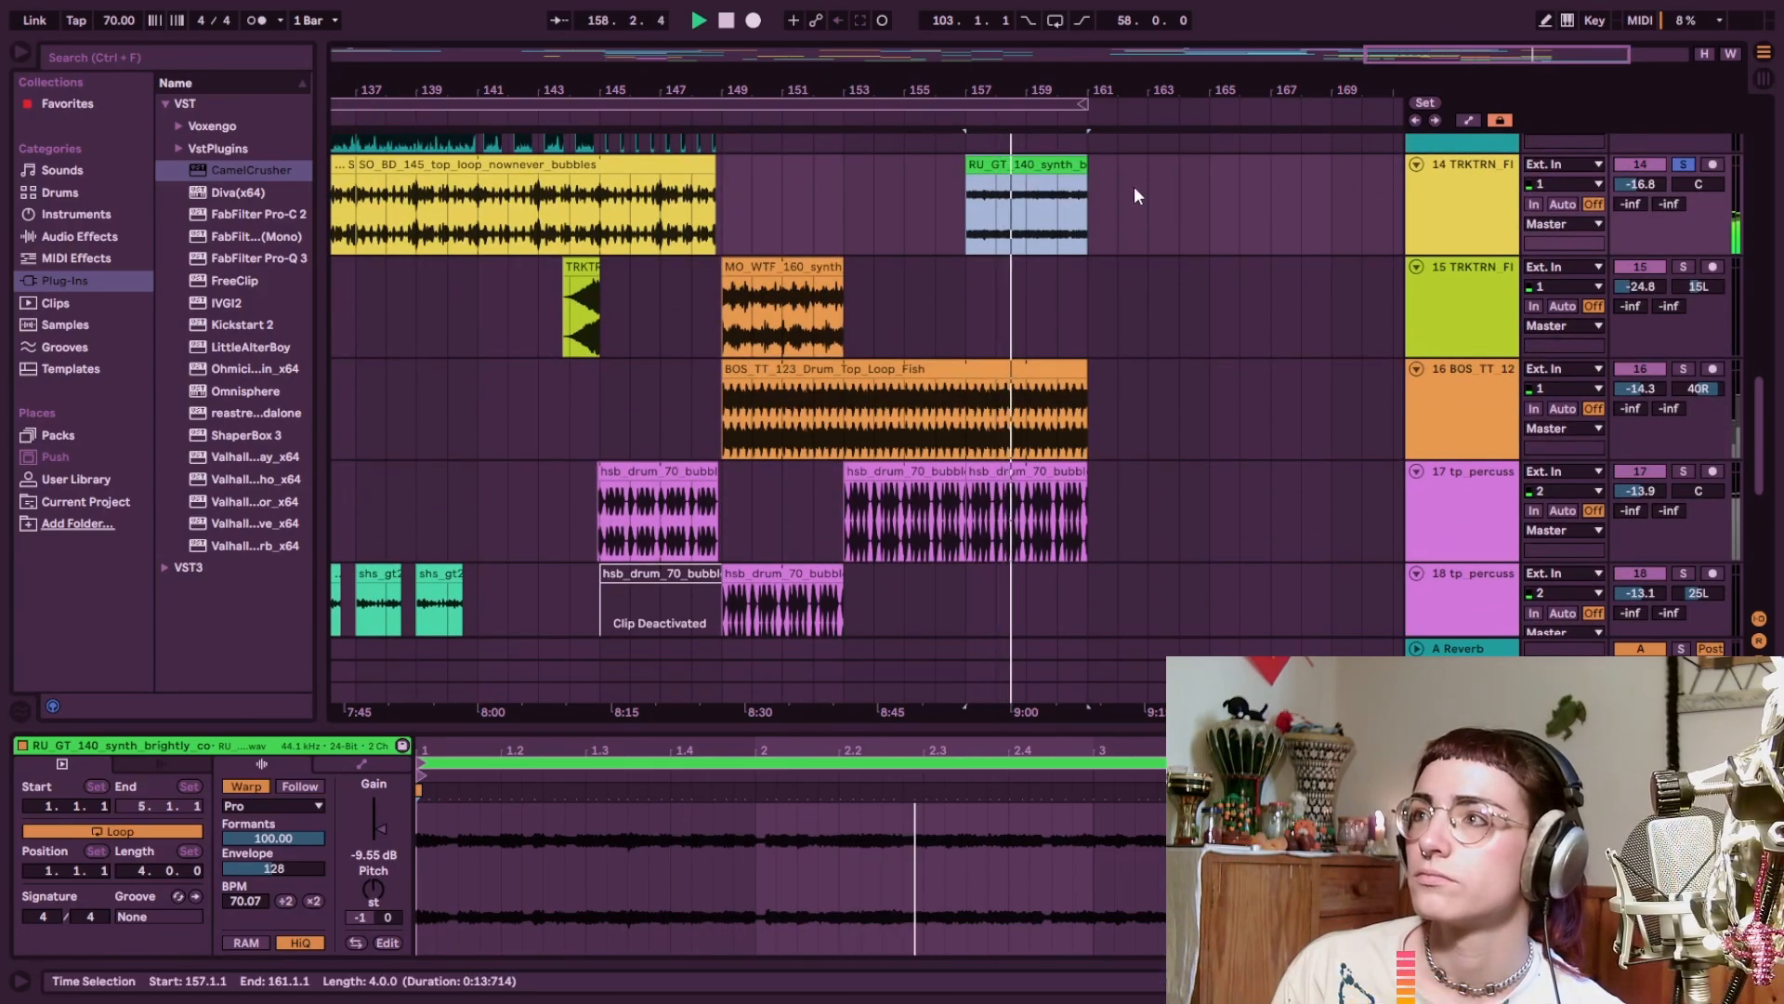
click(1423, 220)
scroll(978, 235, left, 2)
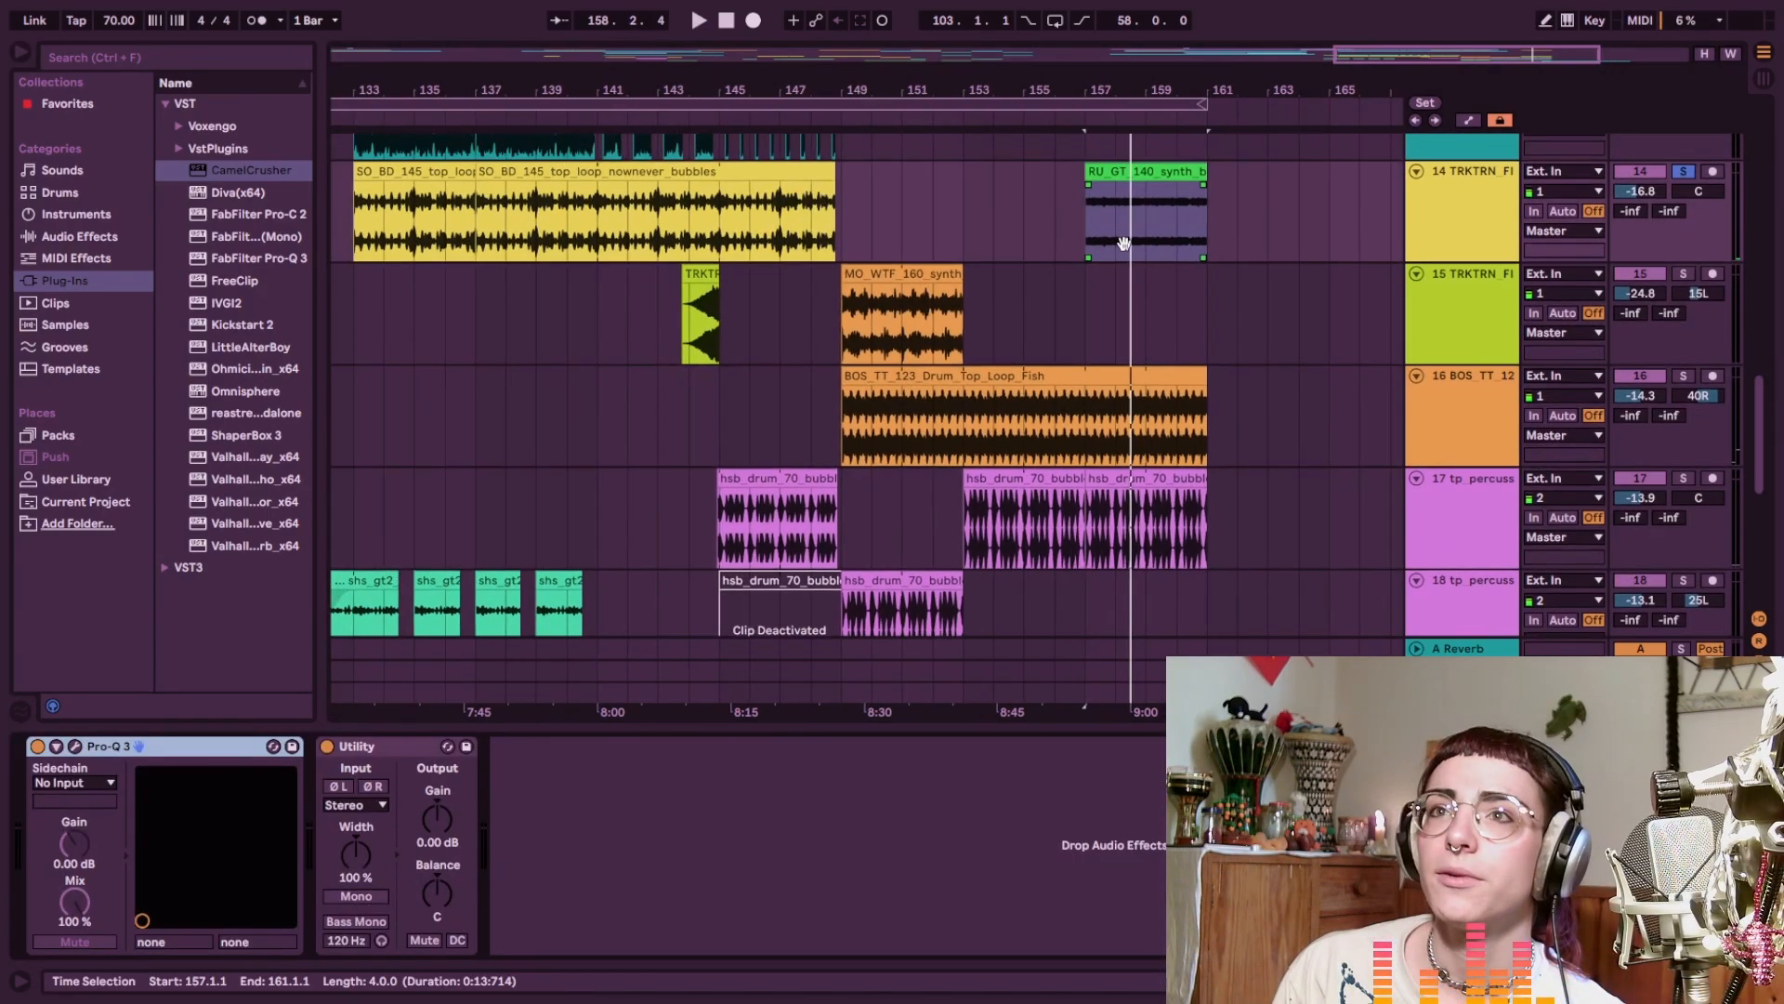
scroll(1208, 372, down, 5)
click(1457, 442)
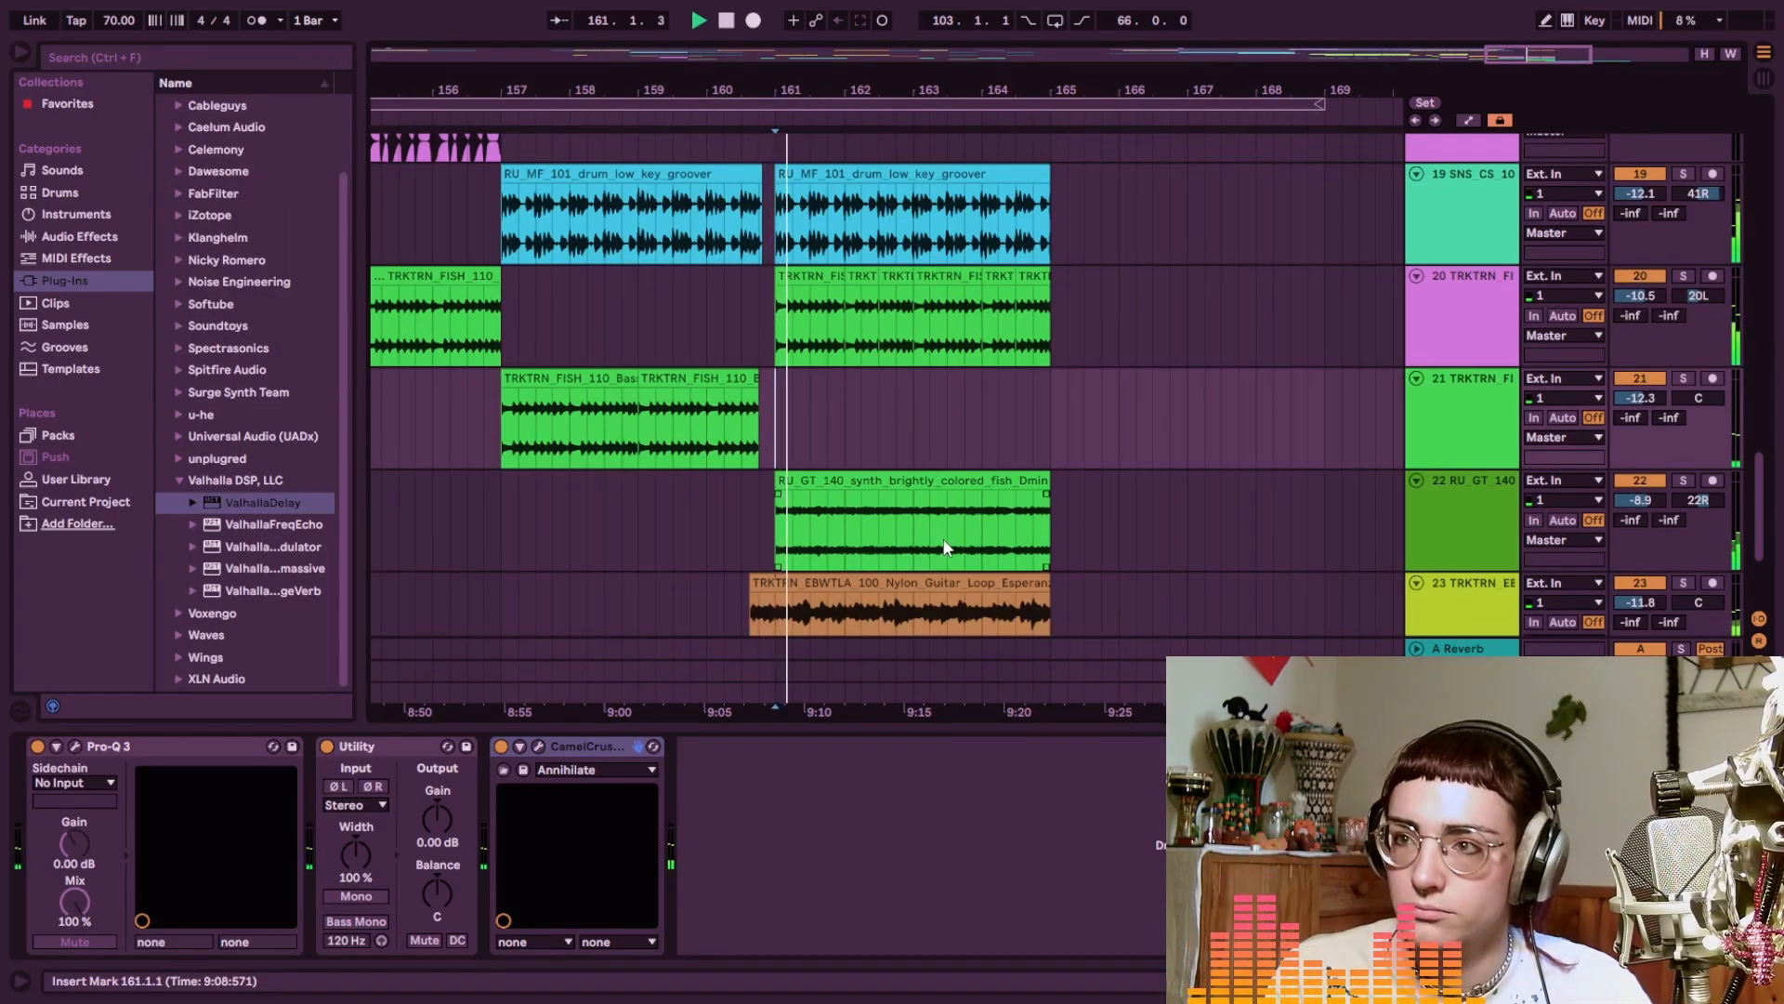
click(899, 574)
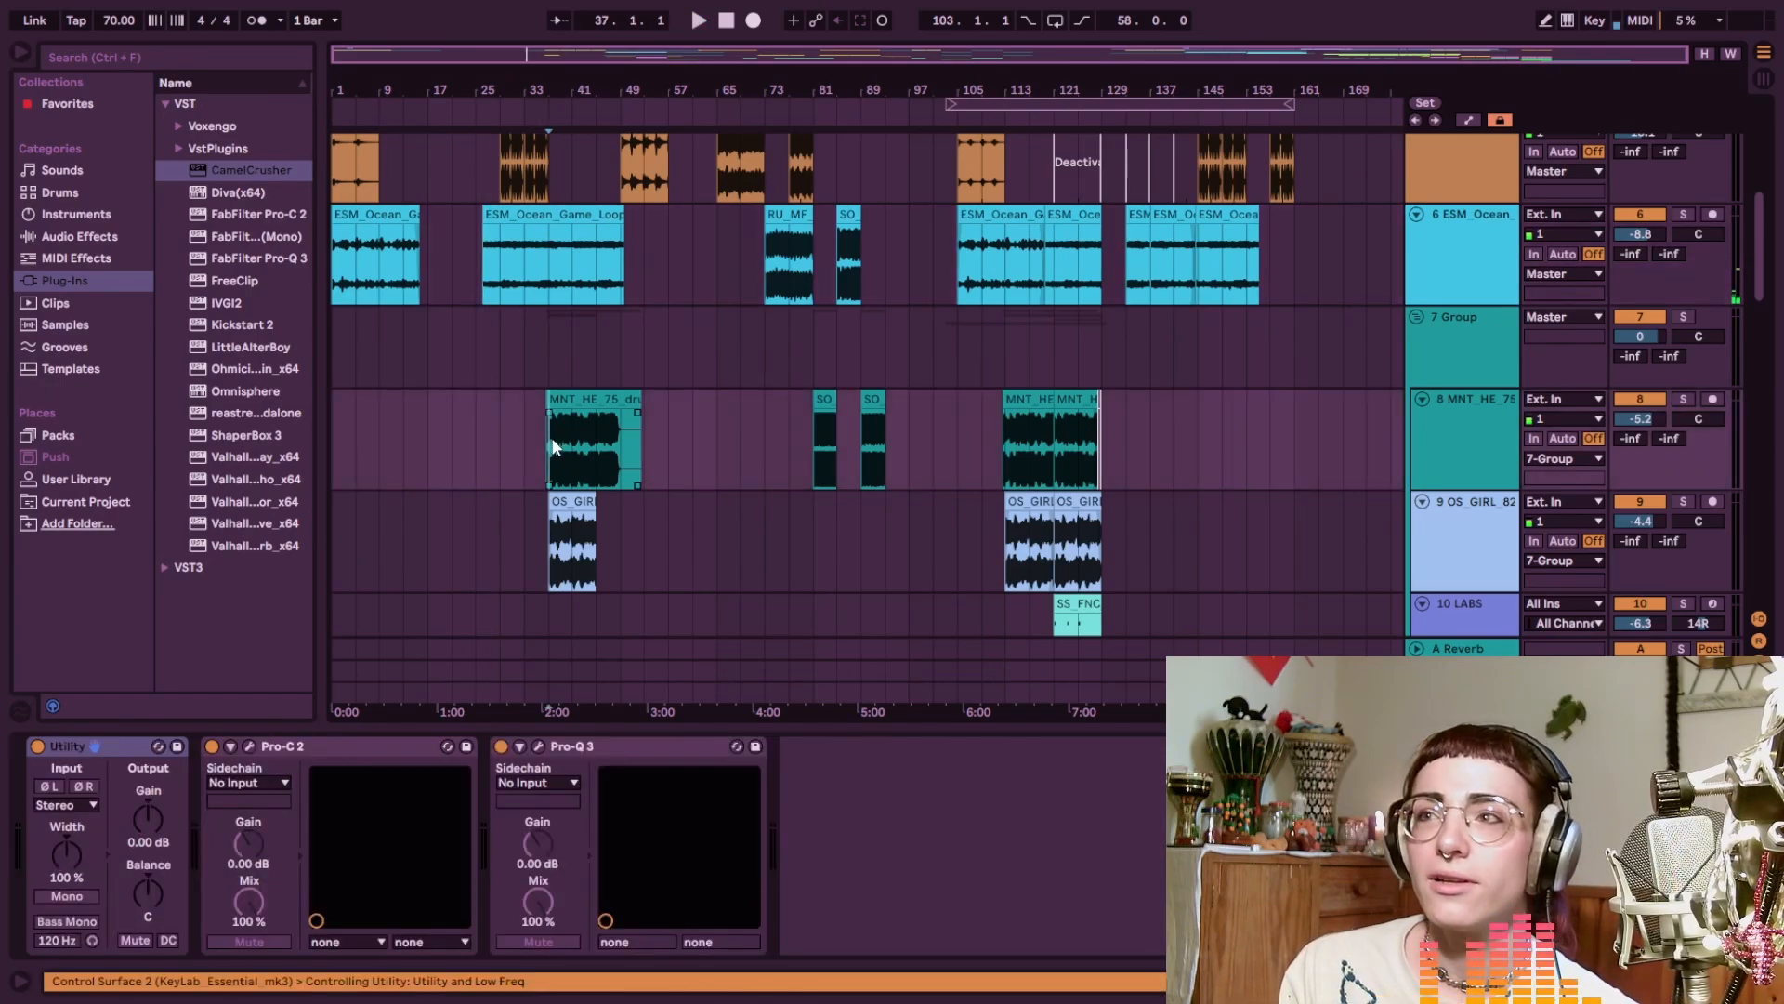
Solo track 5 and play the SCP_MDM_130_drum_kit_fishing_boat_trap clip from 144.4.1
scroll(581, 448, down, 10)
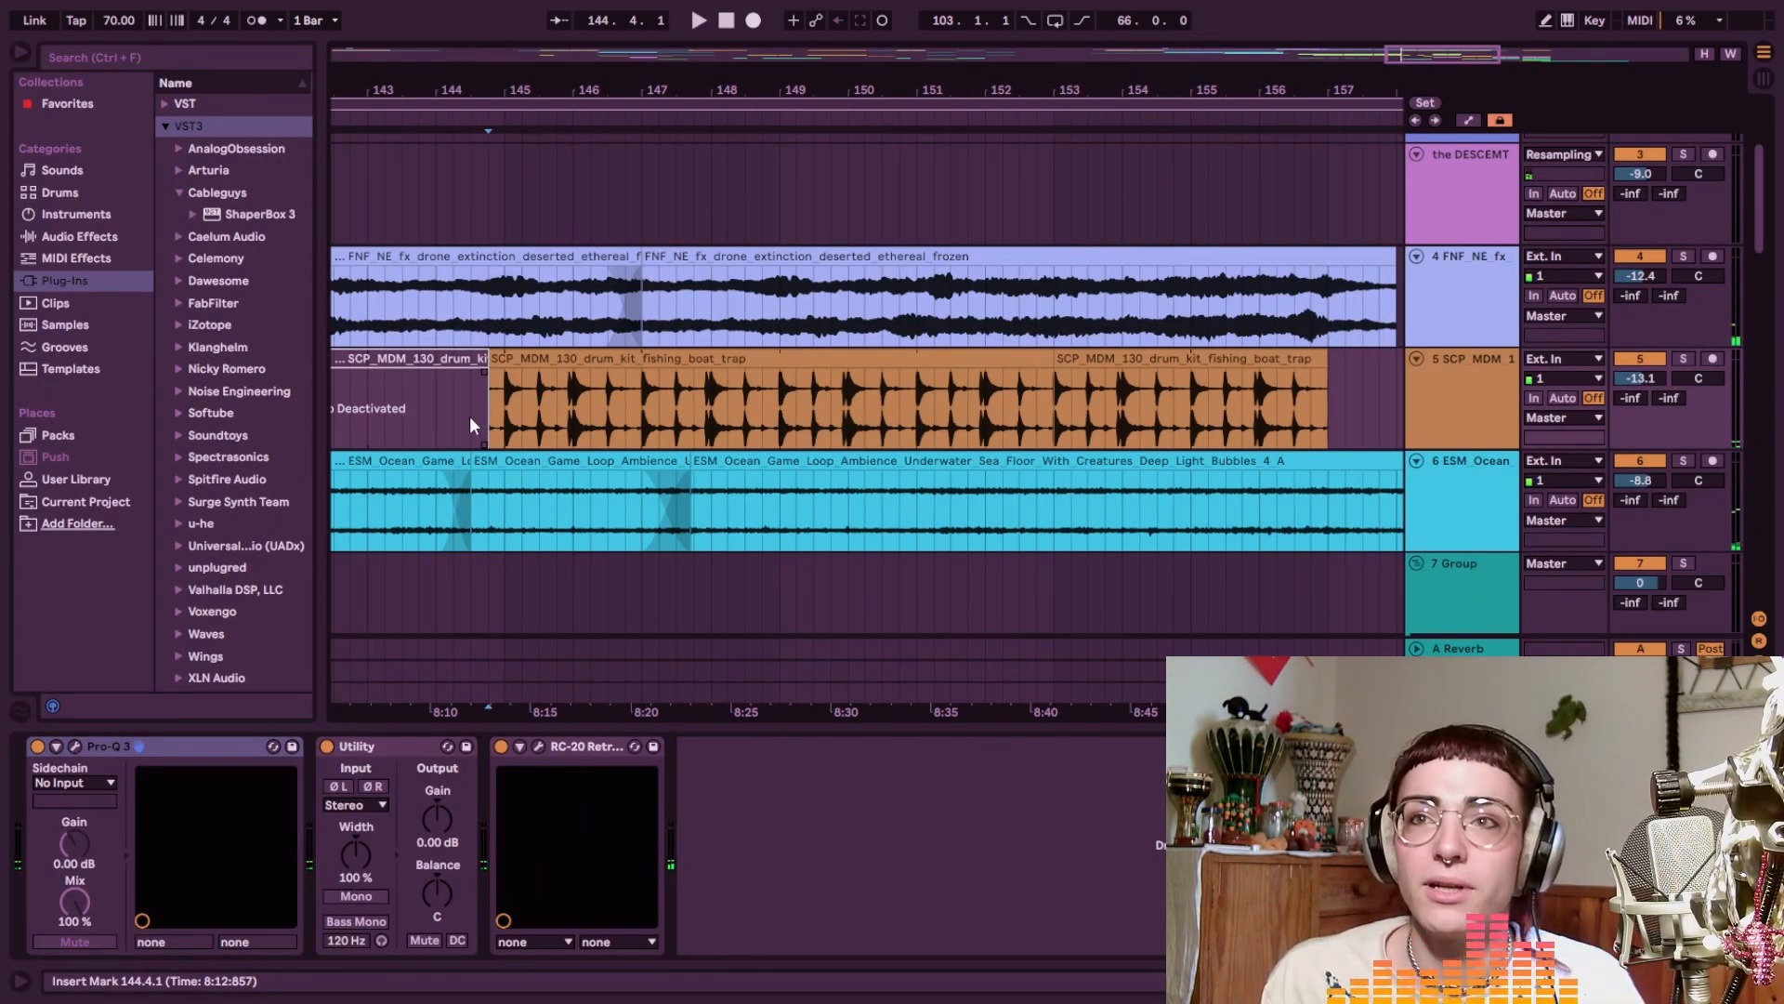
key(s)
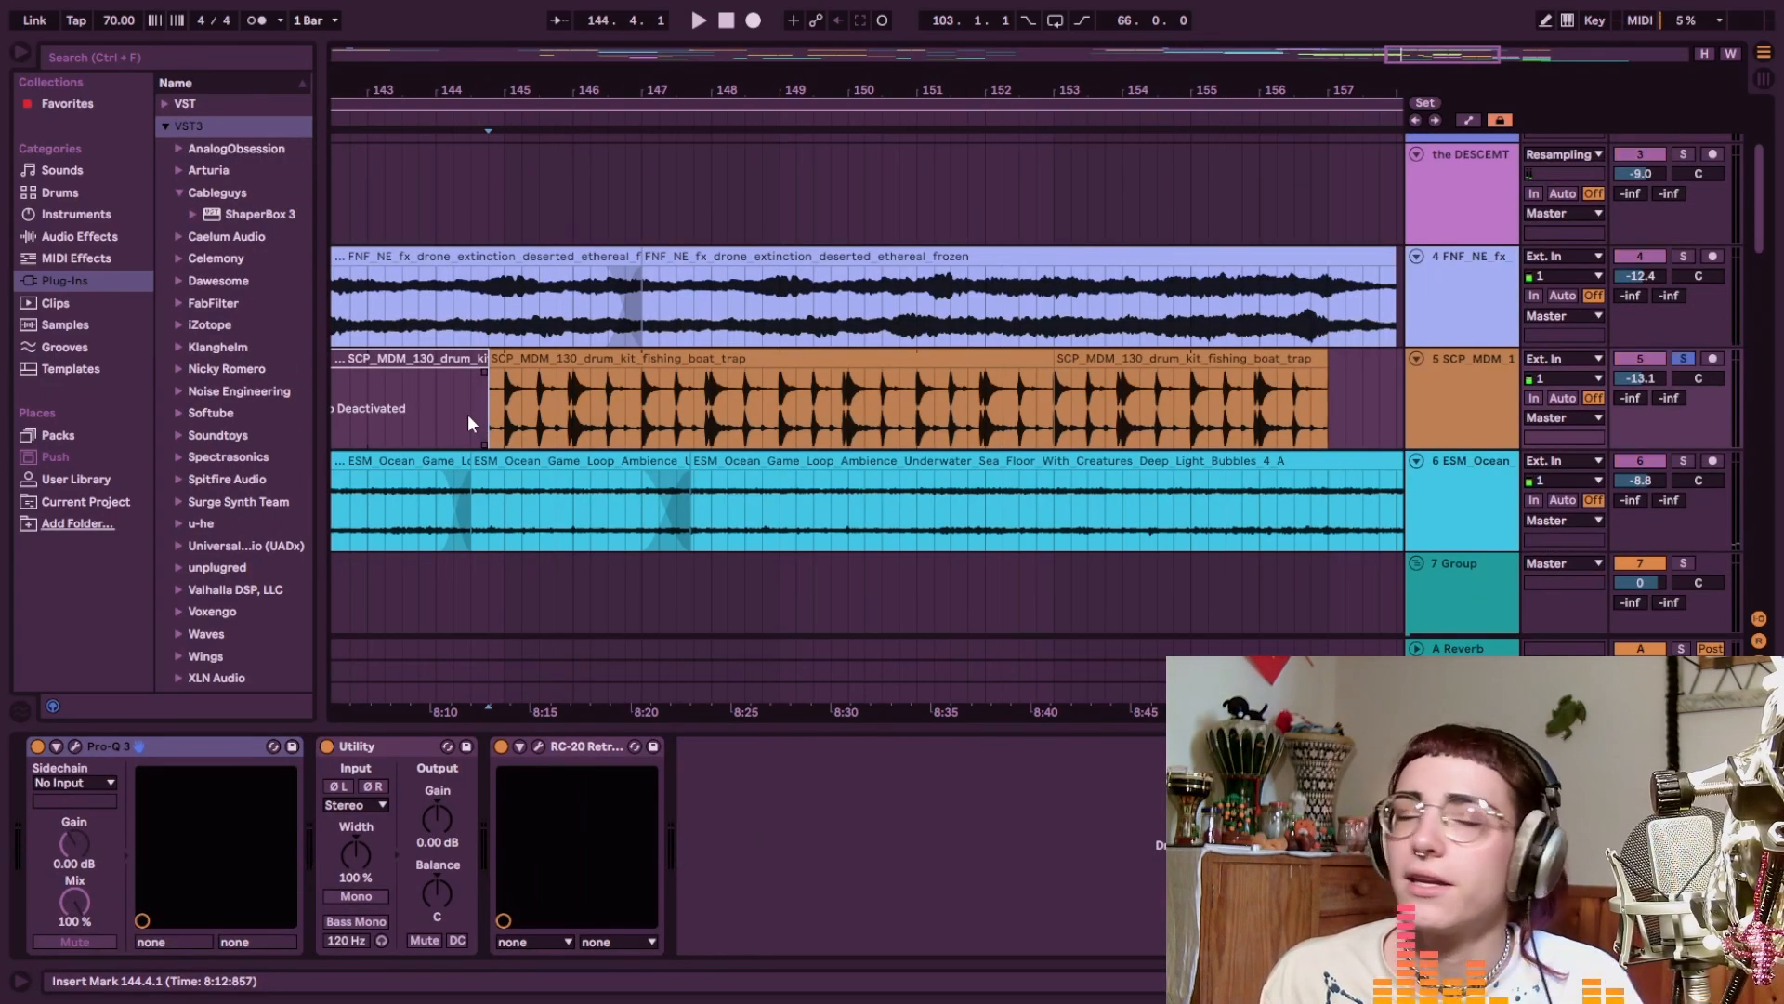
key(space)
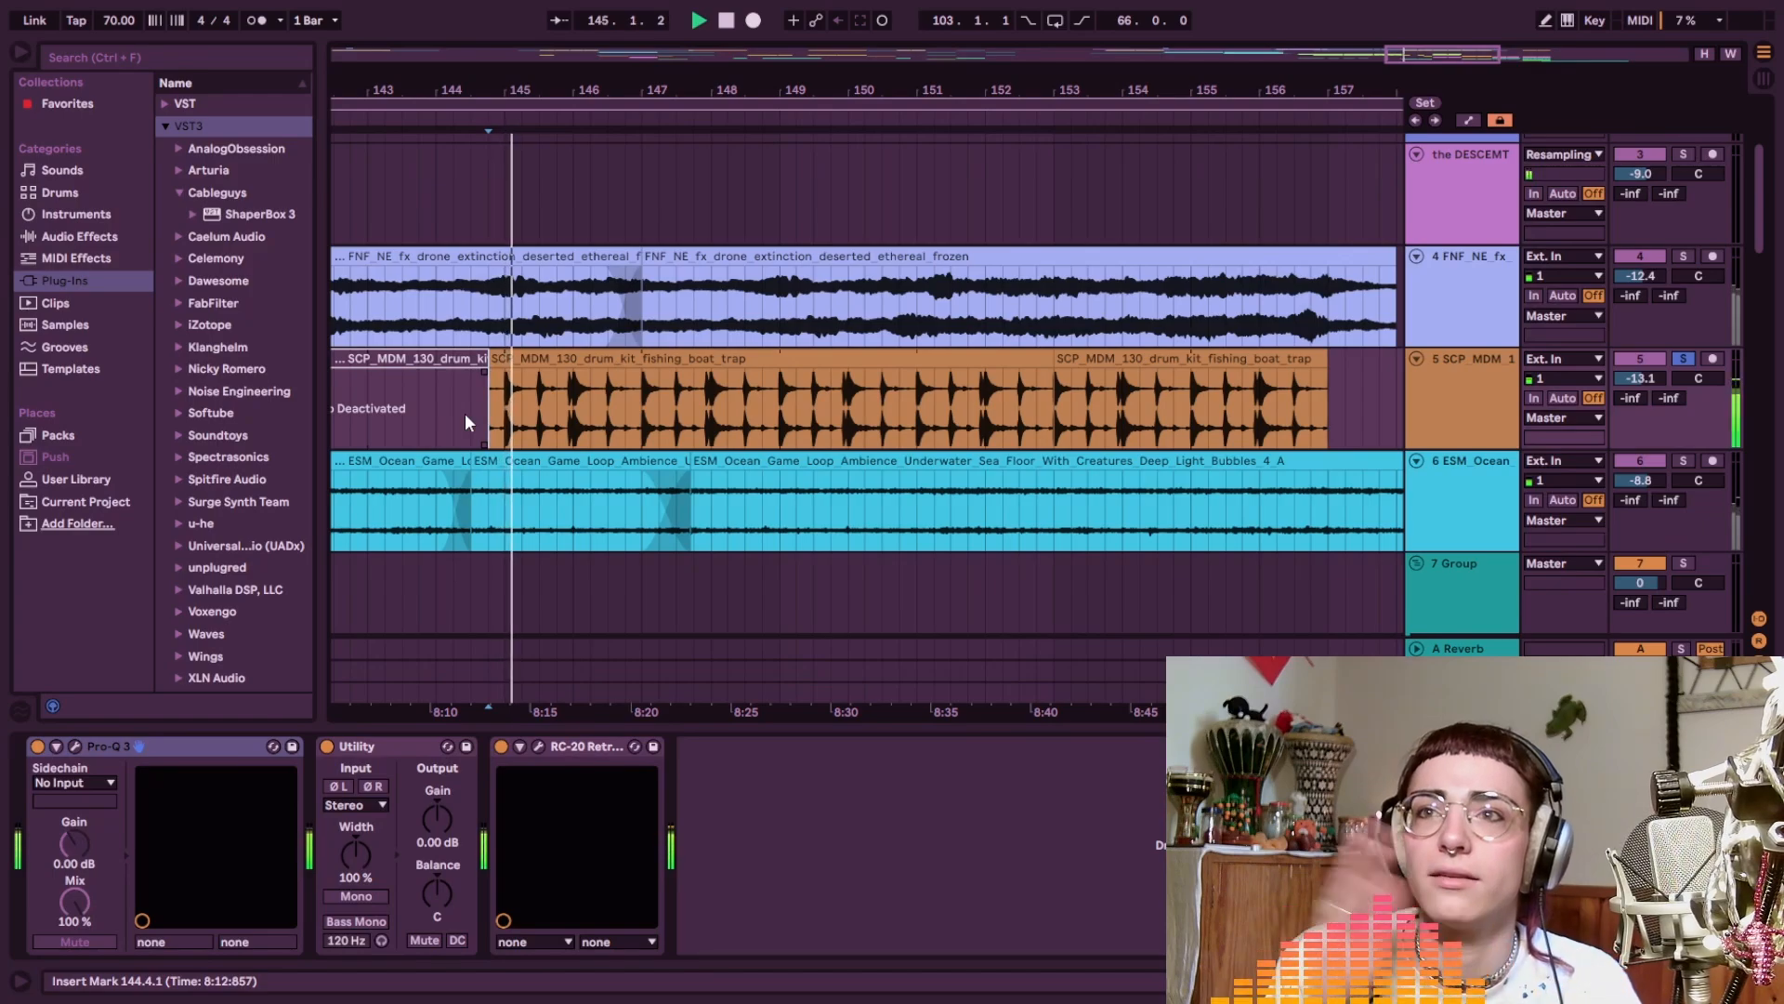
Add the ValhallaDelay VST3 plug-in from the Valhalla DSP folder to the fishing boat trap drum track
click(182, 560)
click(180, 563)
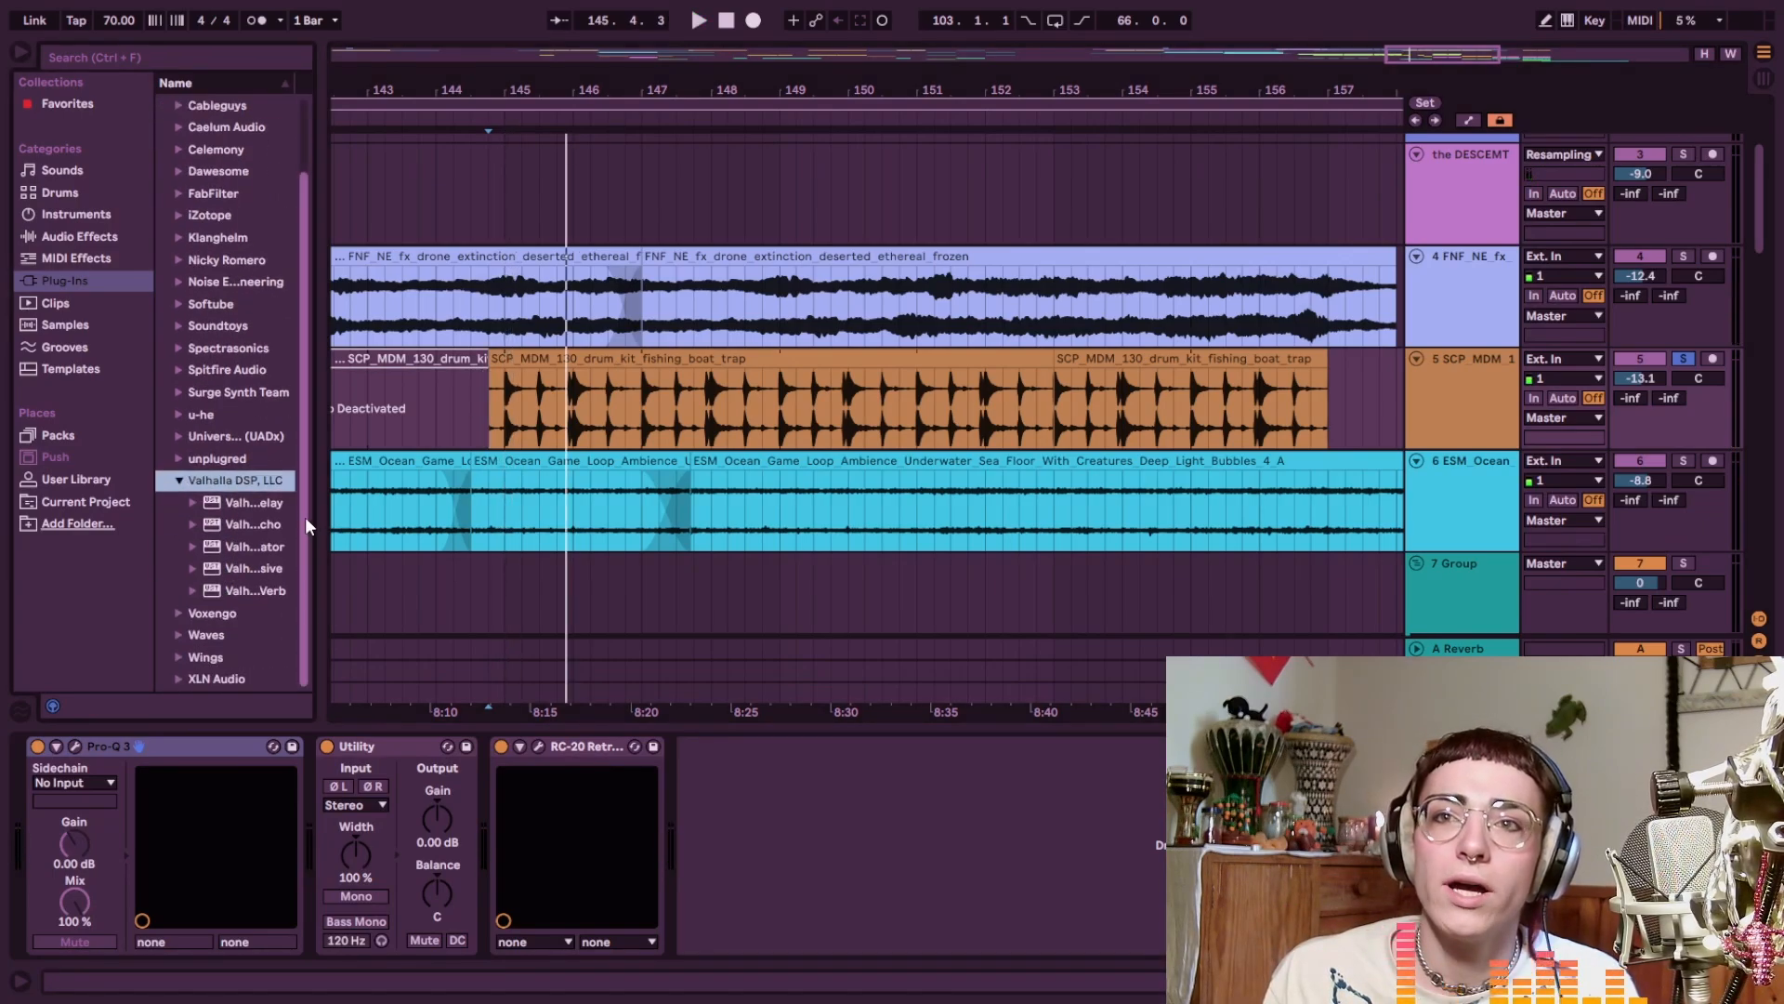
drag(318, 522, 357, 522)
double_click(250, 501)
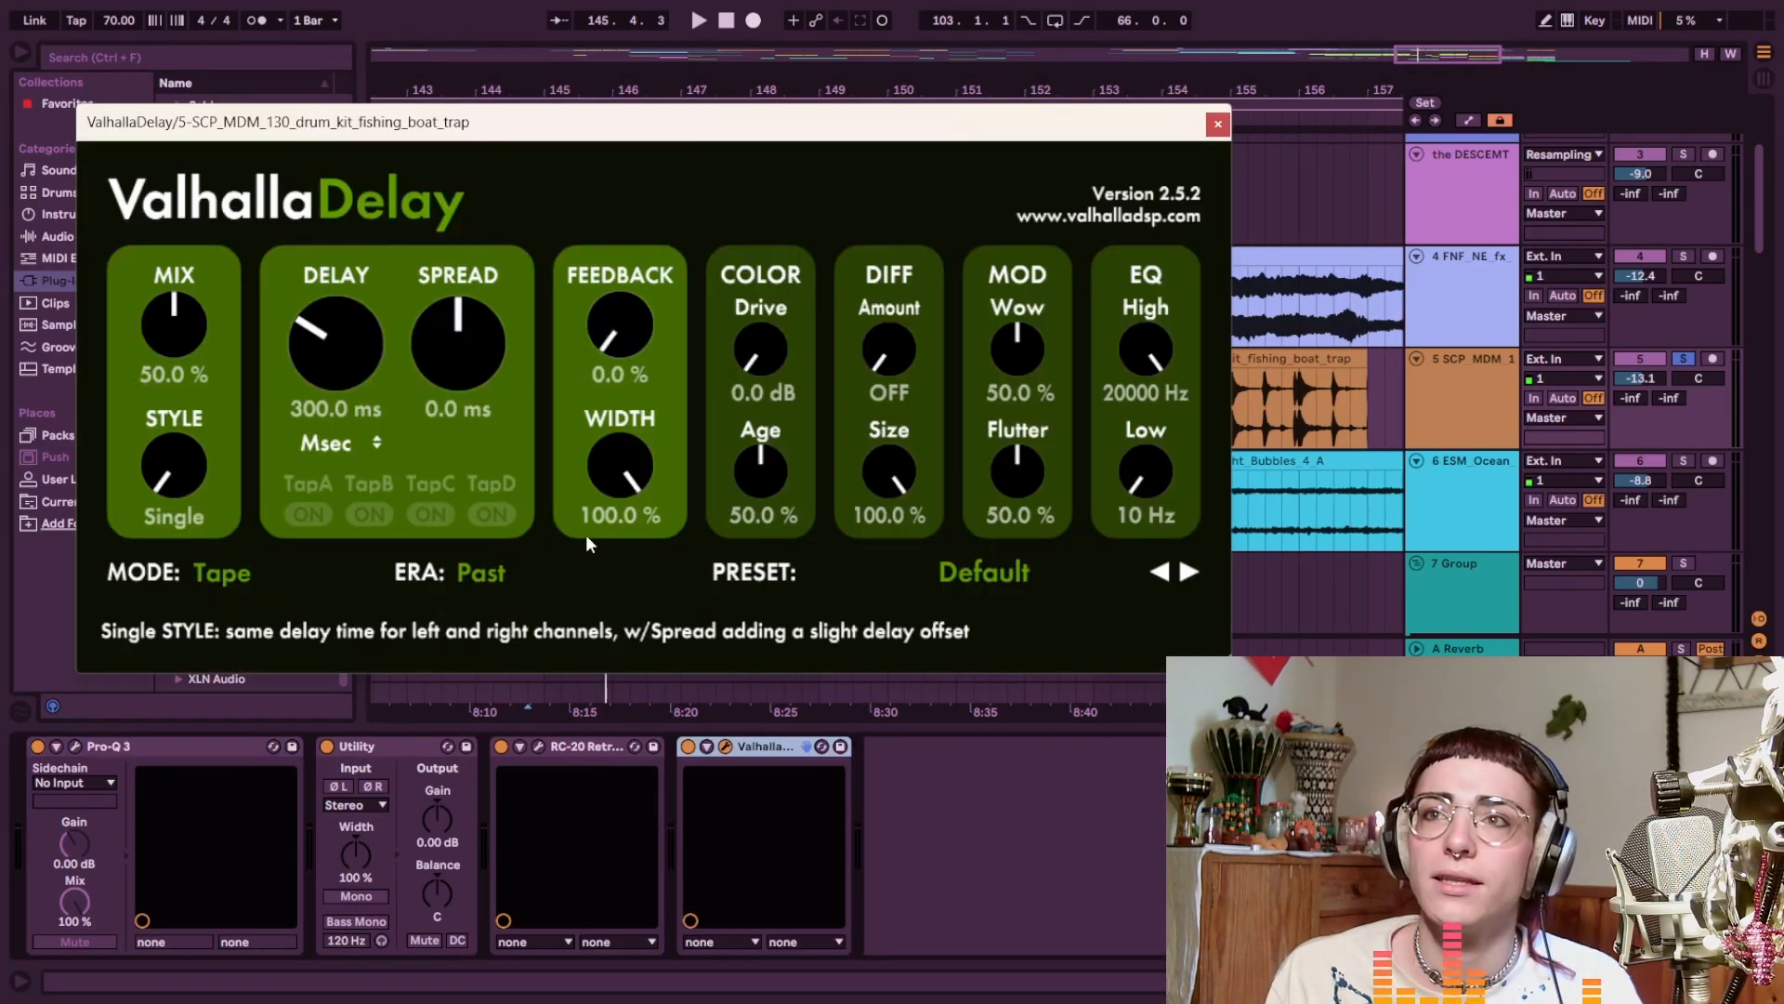
Switch the delay style to Dual and sync both left and right delays to dotted 1/8 notes
drag(181, 460, 181, 444)
click(325, 443)
click(321, 516)
click(460, 442)
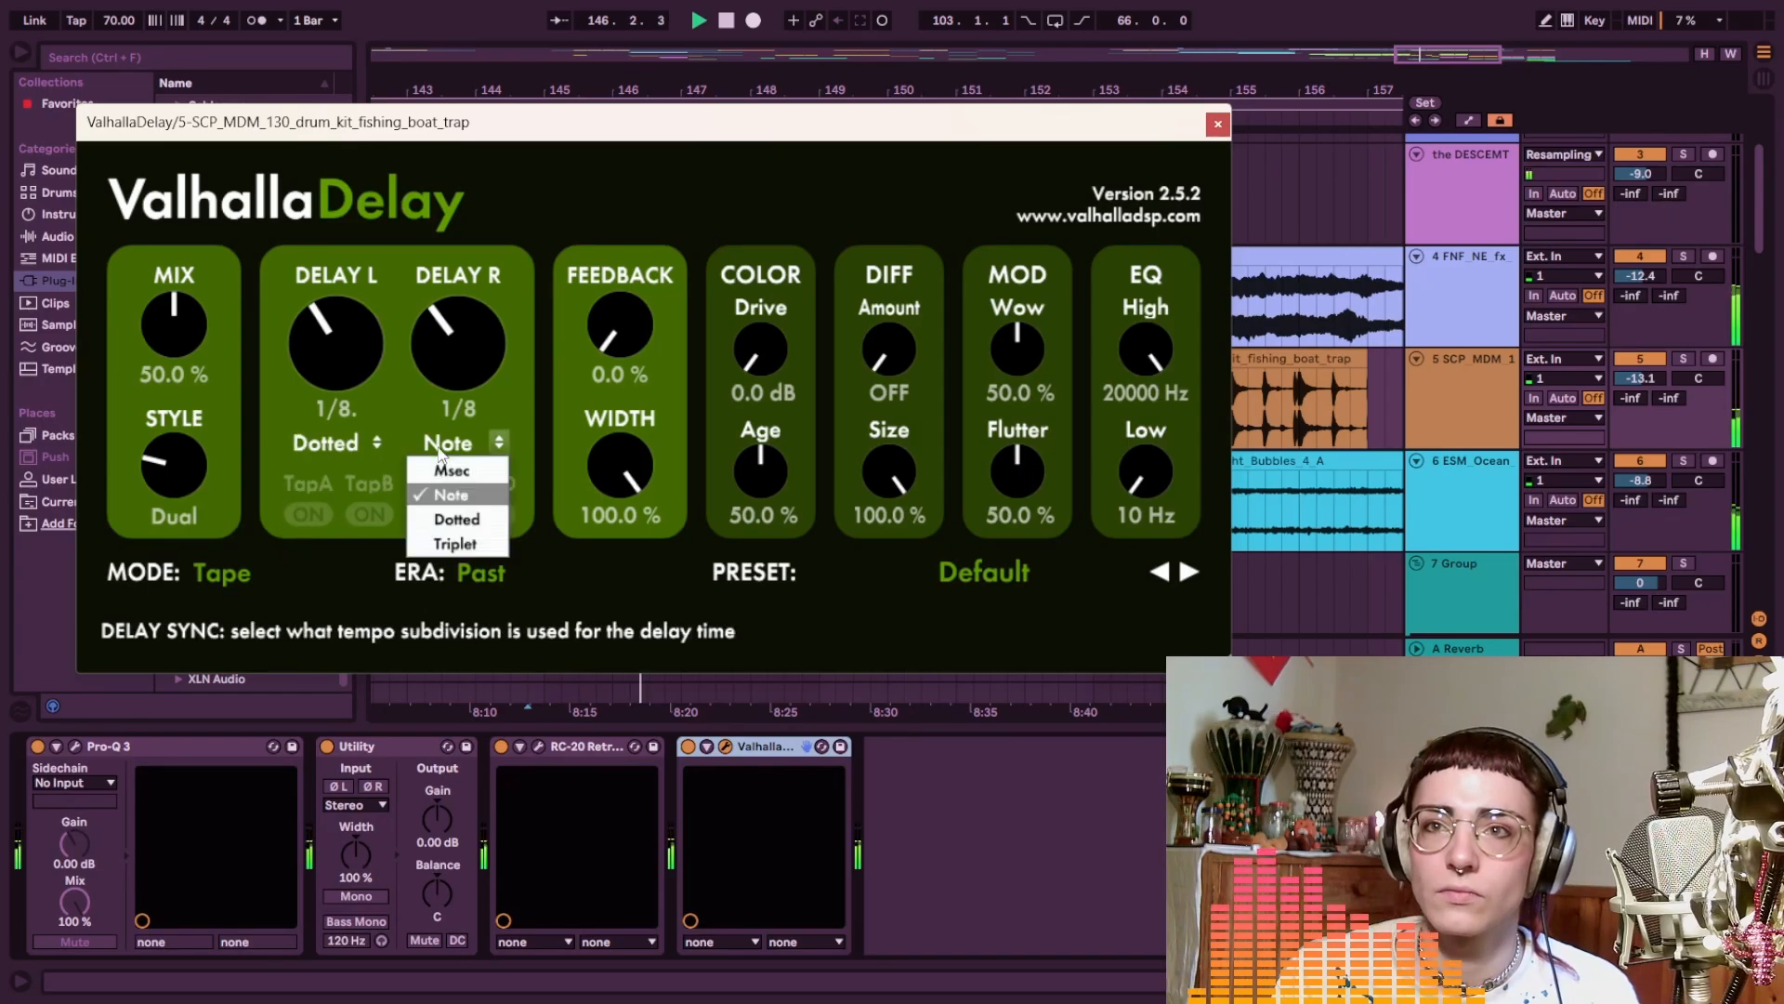
click(454, 523)
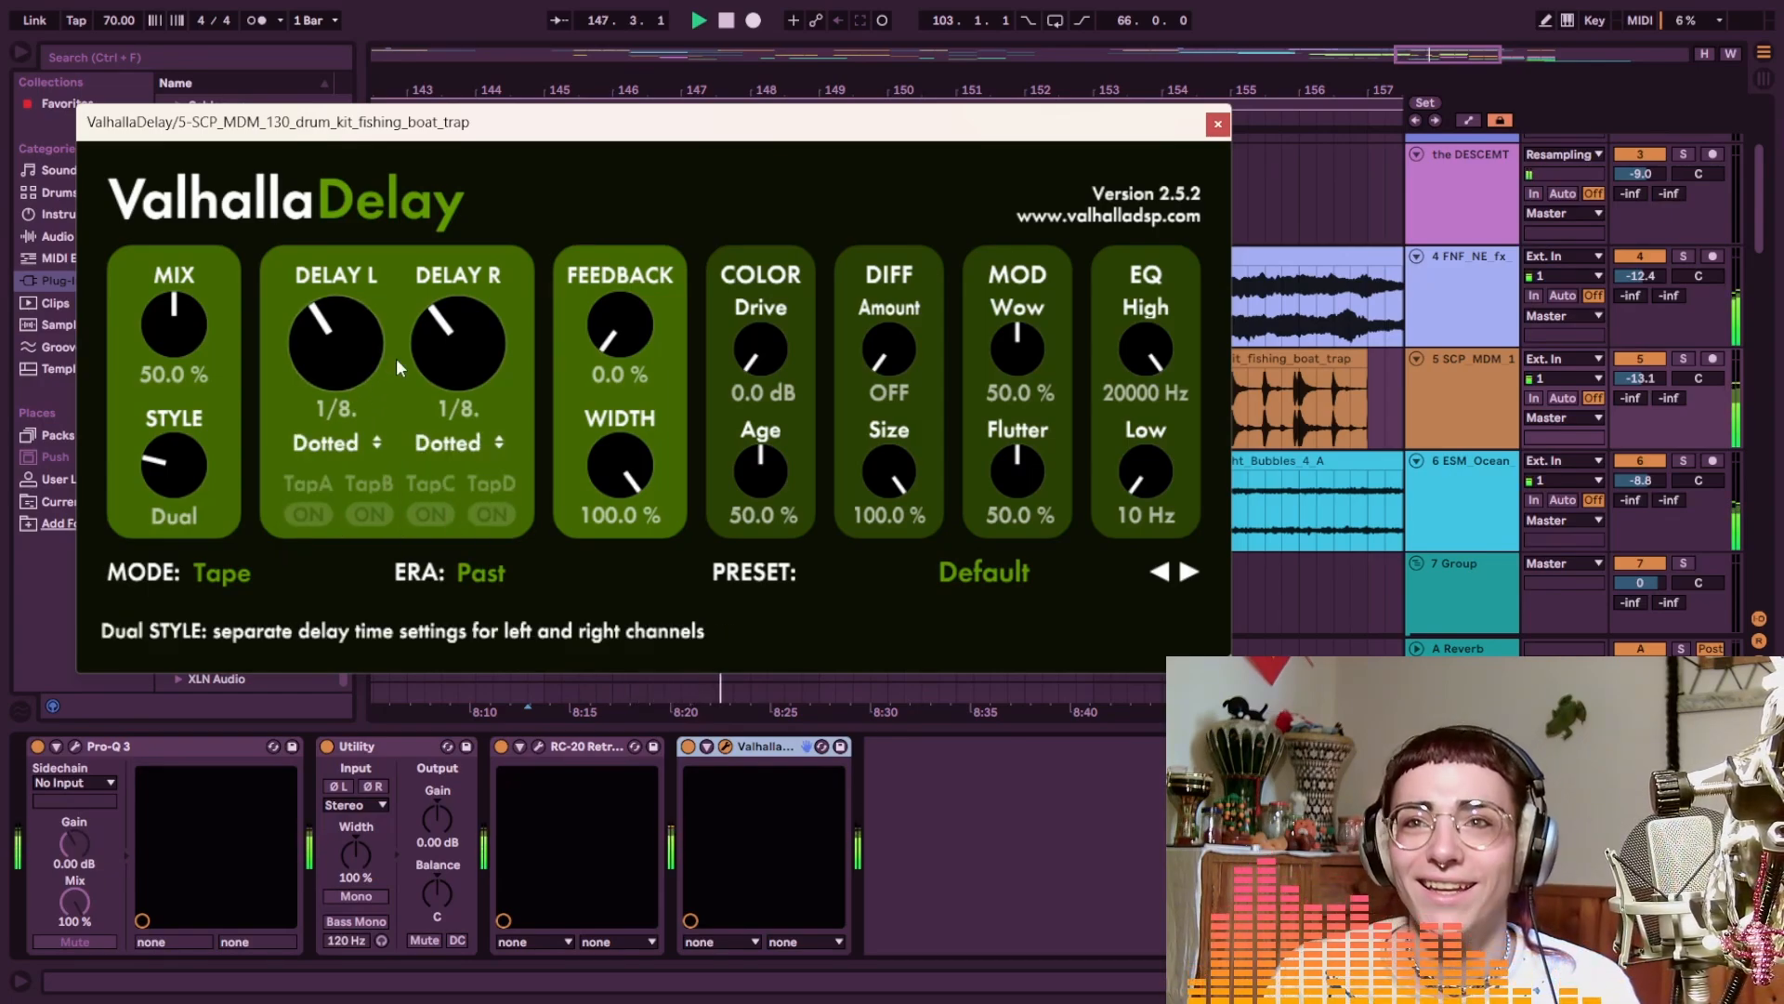
click(325, 442)
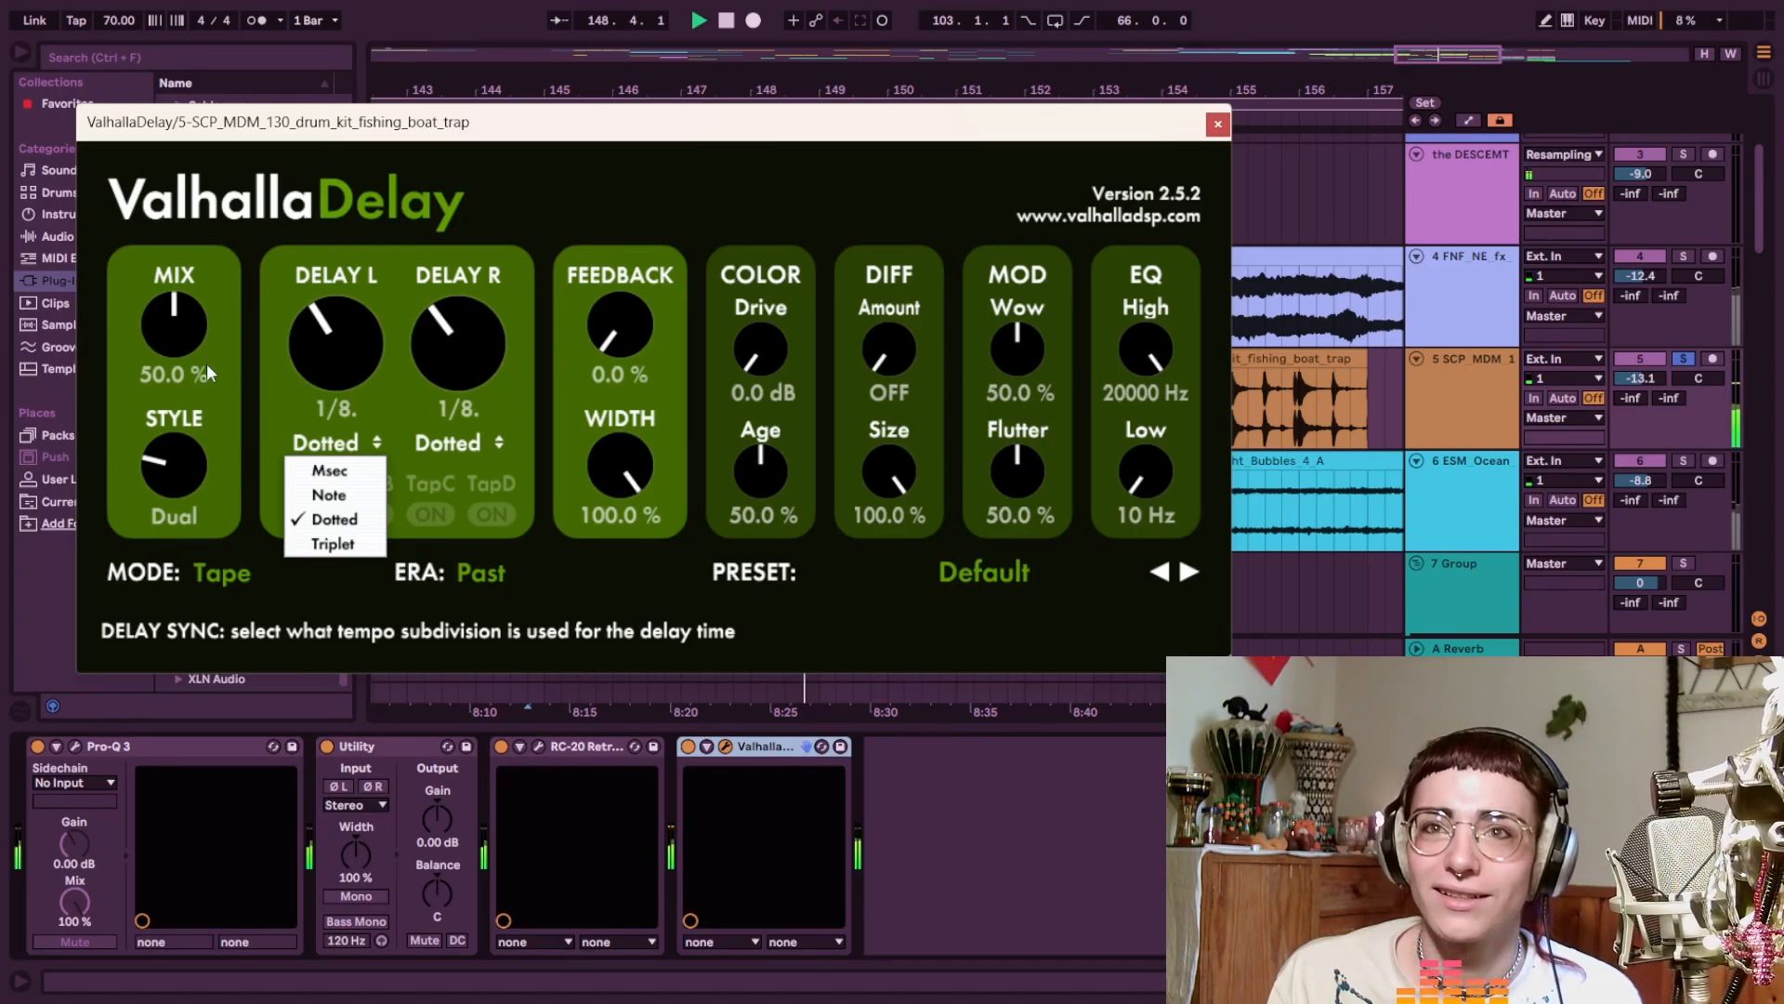
Raise the delay's mix to 76.4 % while listening to the drums
drag(178, 327, 229, 262)
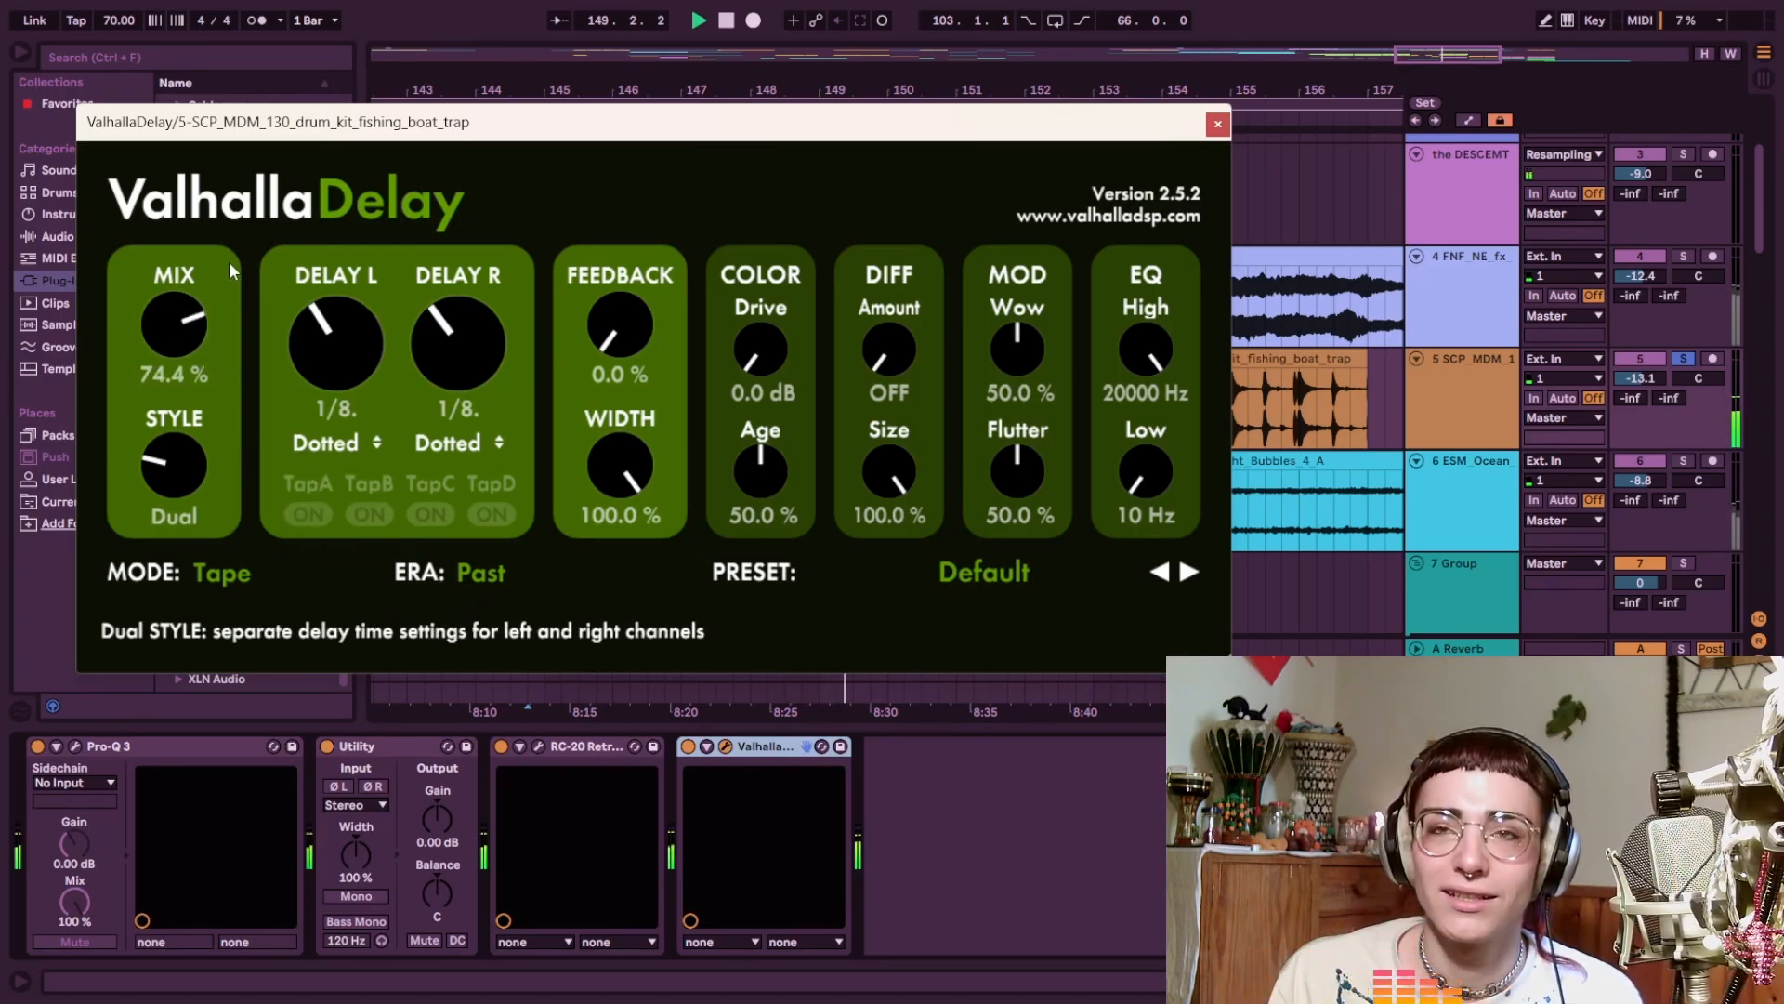
drag(197, 349, 189, 214)
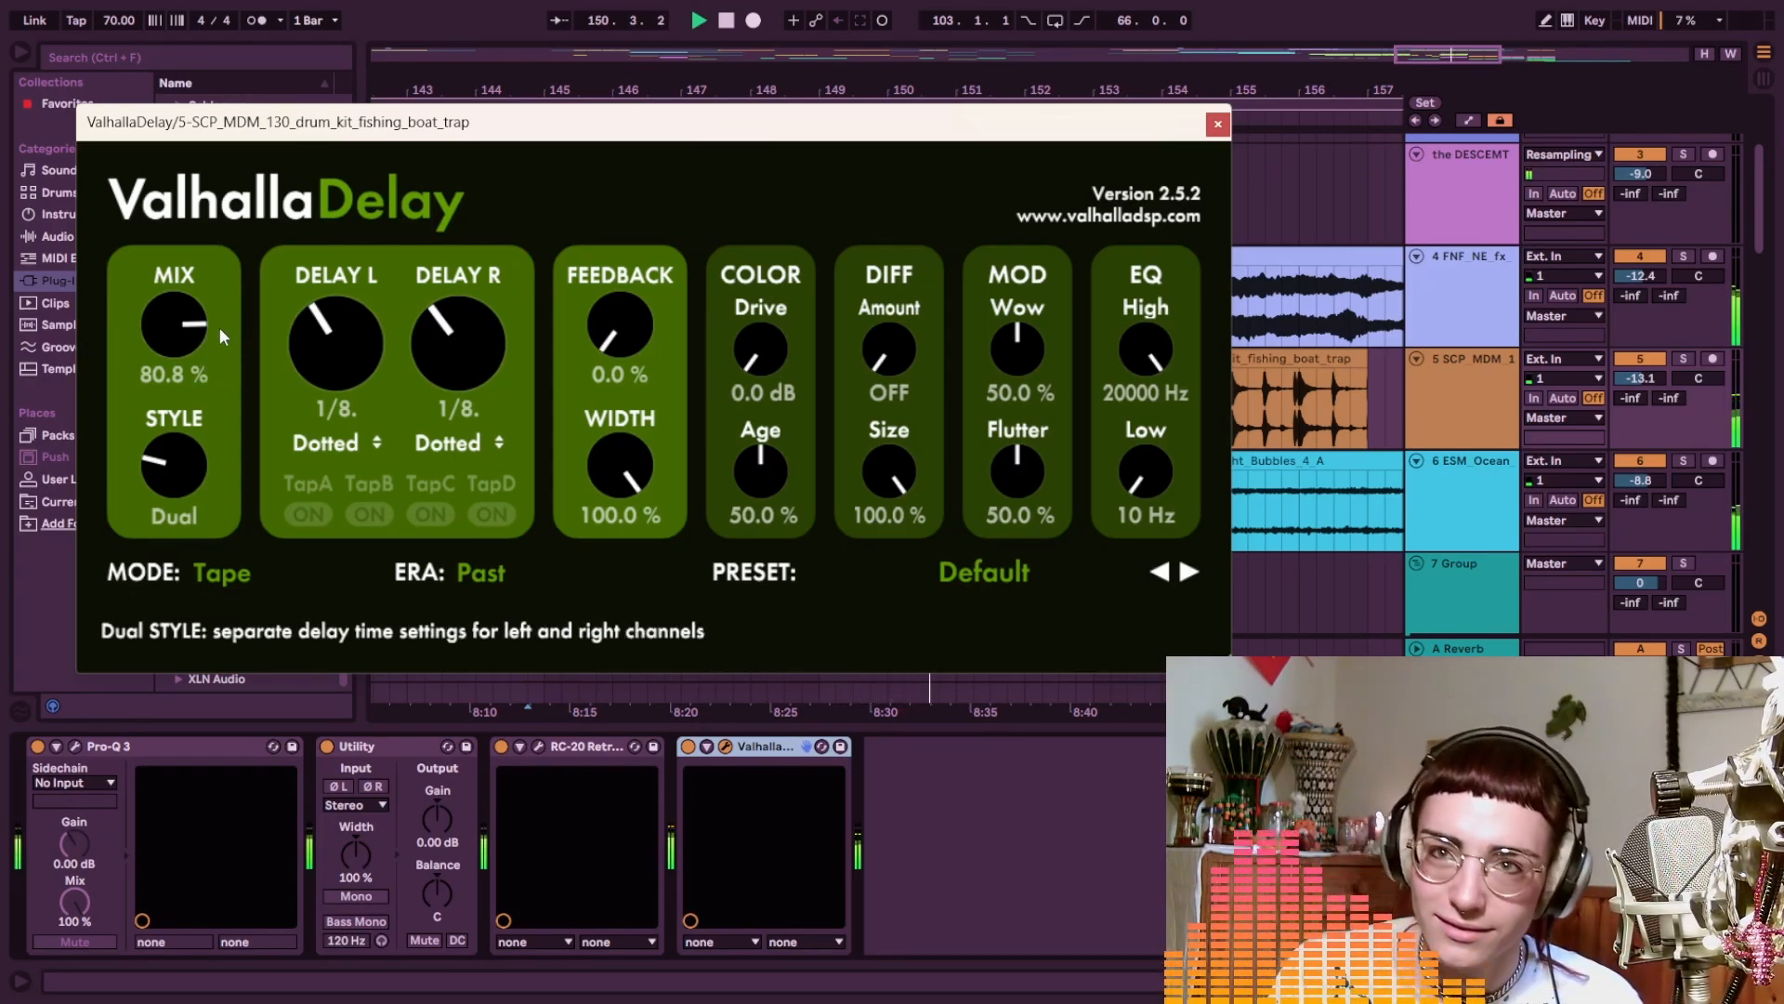
drag(185, 327, 181, 338)
Change the delay mode to Digital and set the EQ low cut to 730 Hz
click(223, 575)
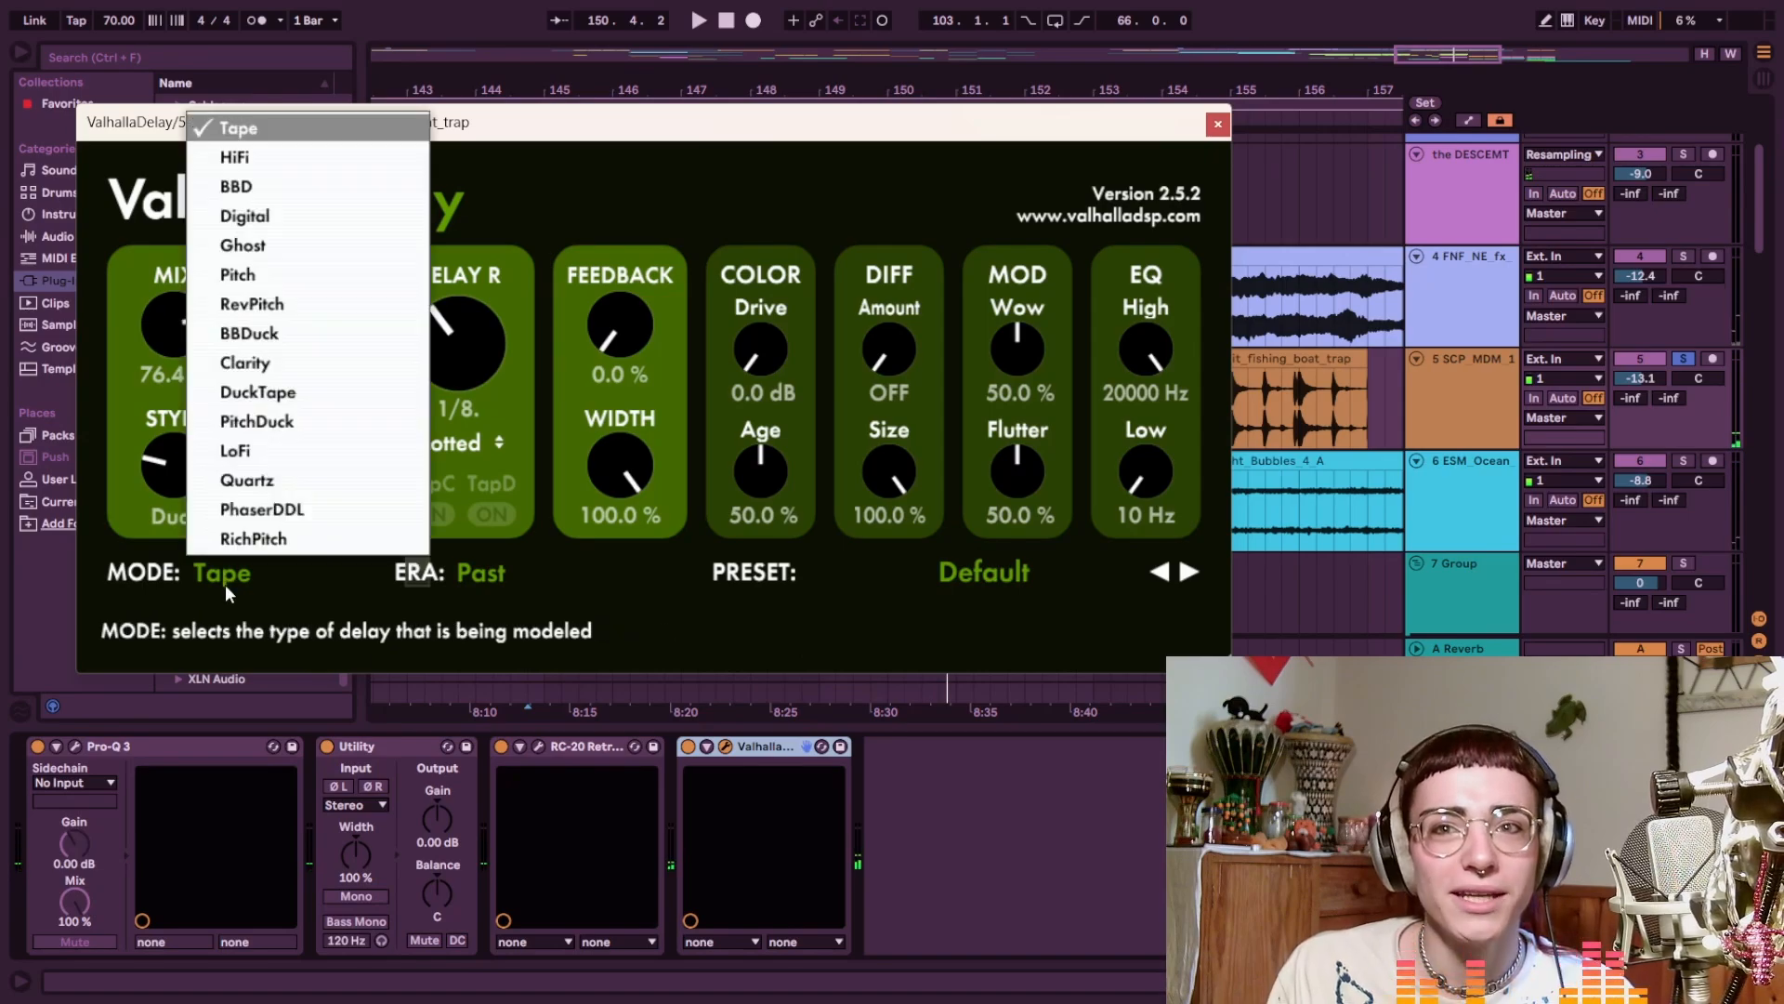
click(304, 215)
drag(1145, 494, 1145, 482)
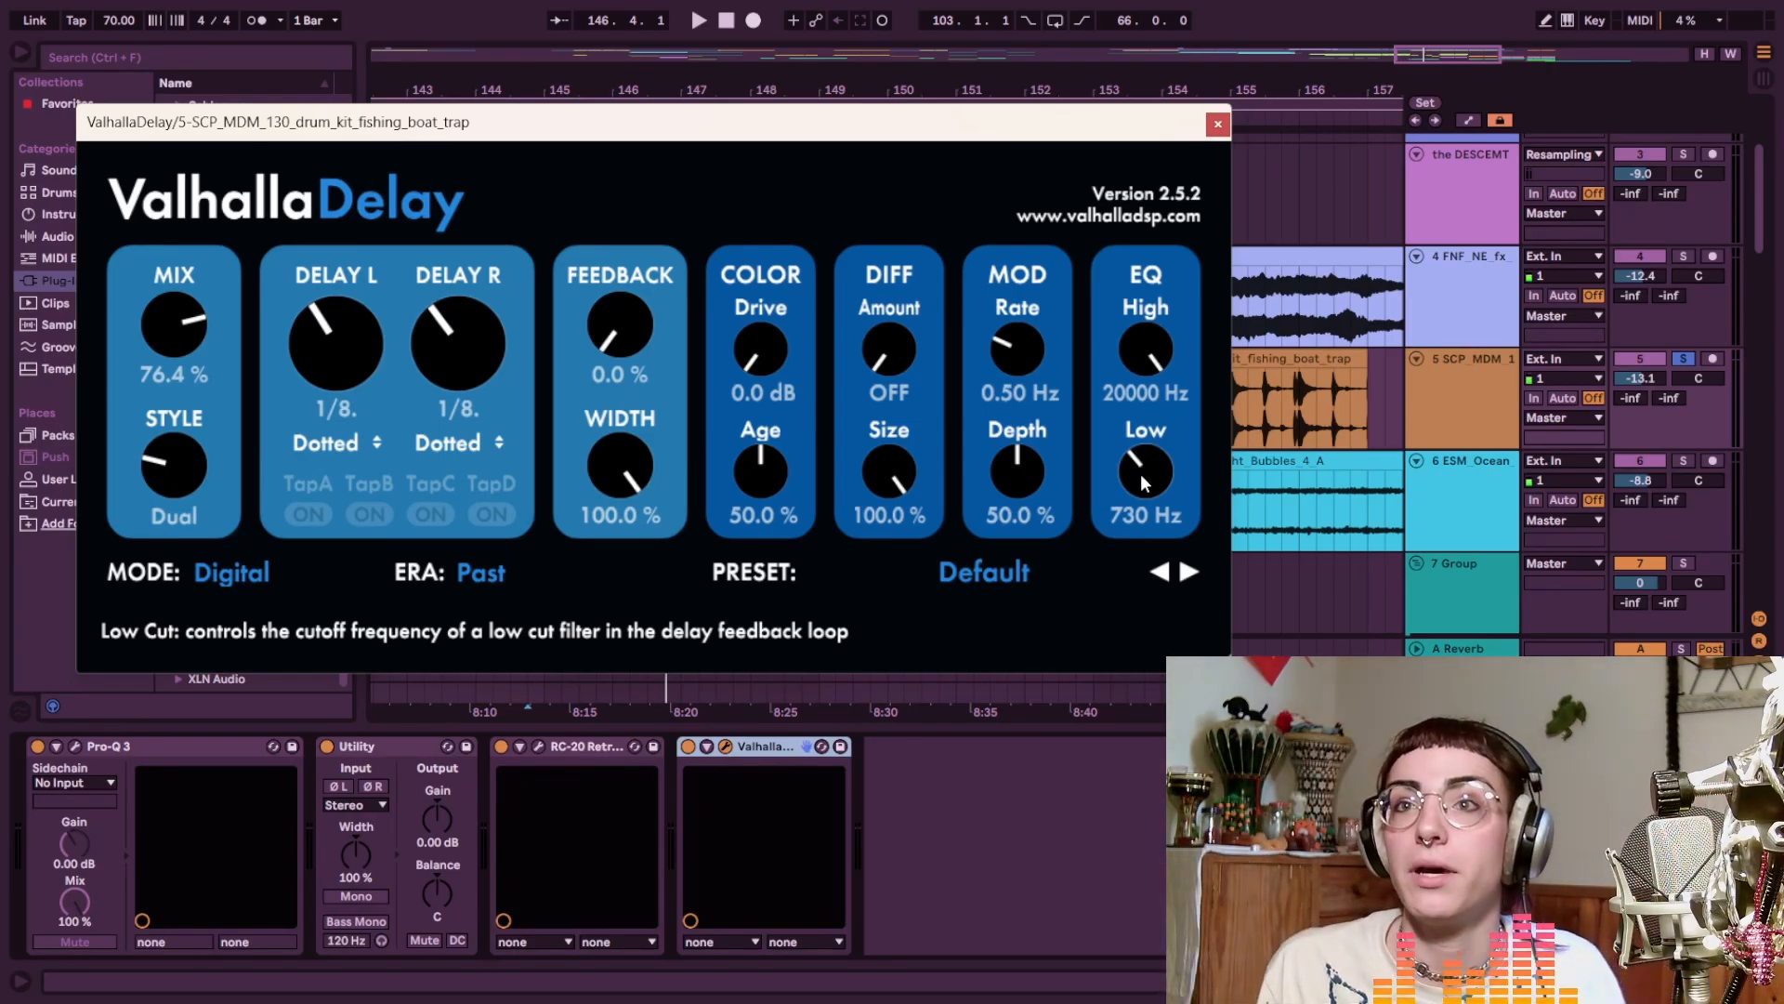
Switch both the left and right delay times to milliseconds and raise the right delay to 673.1 ms
click(340, 449)
click(333, 481)
click(350, 459)
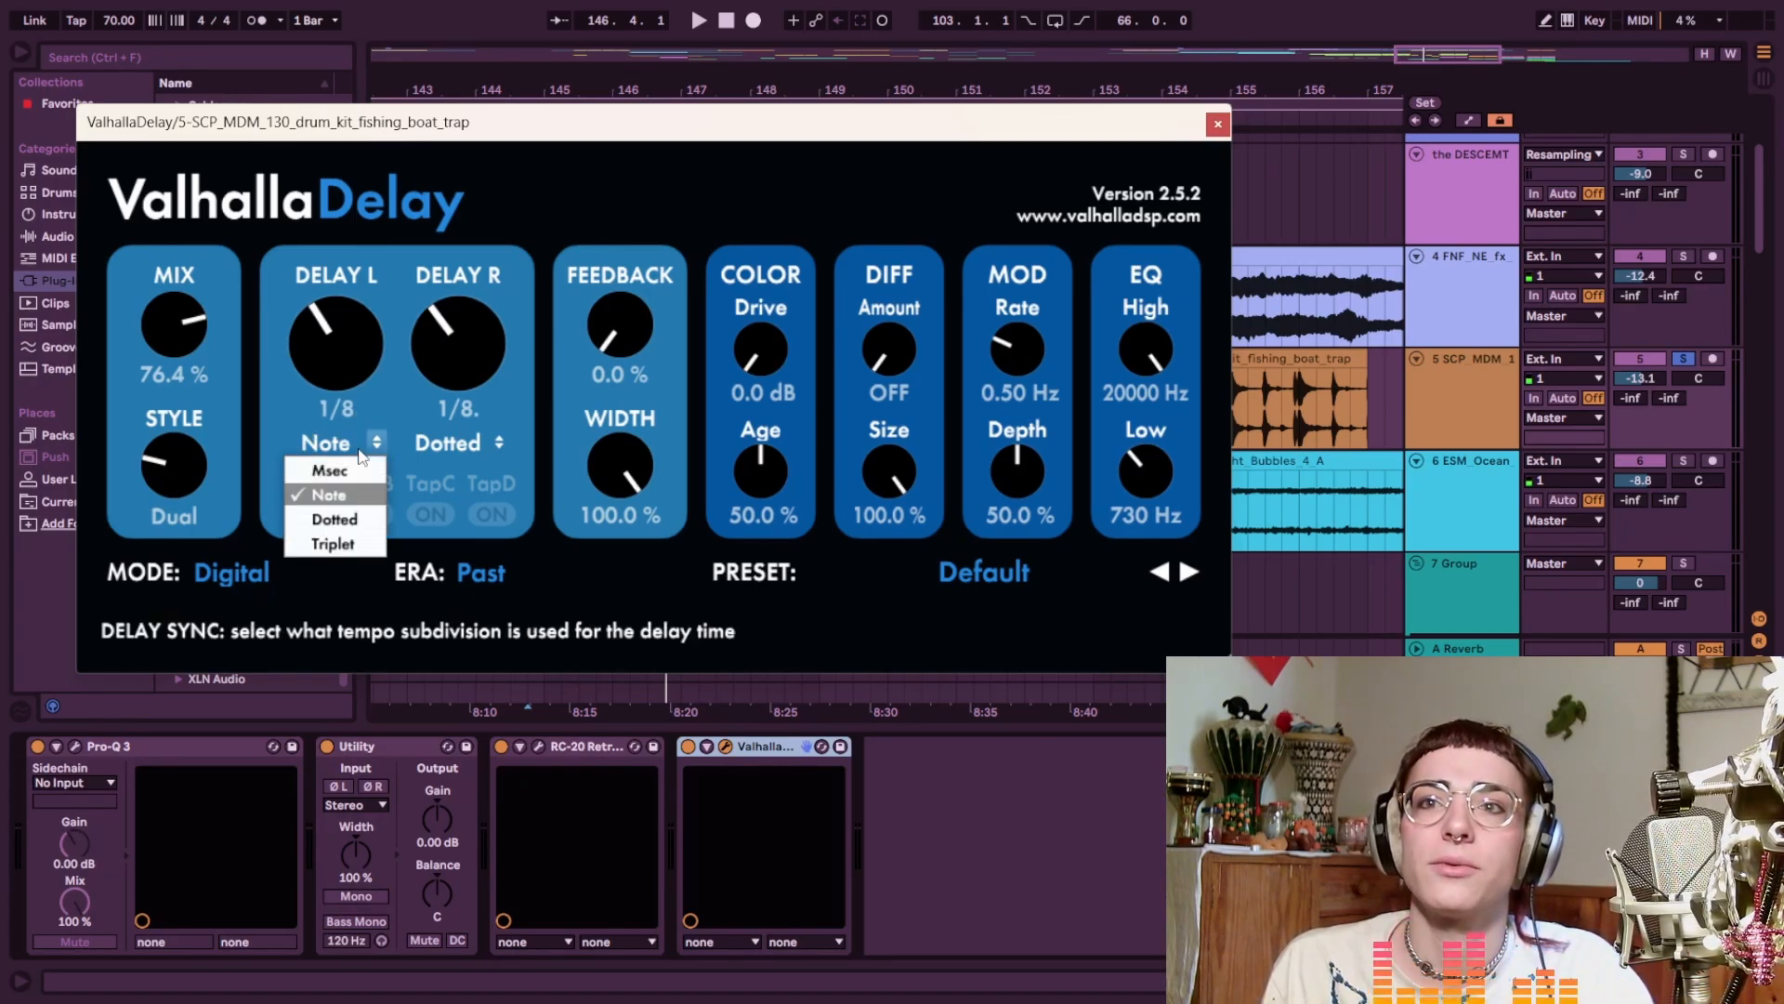
click(309, 507)
click(359, 448)
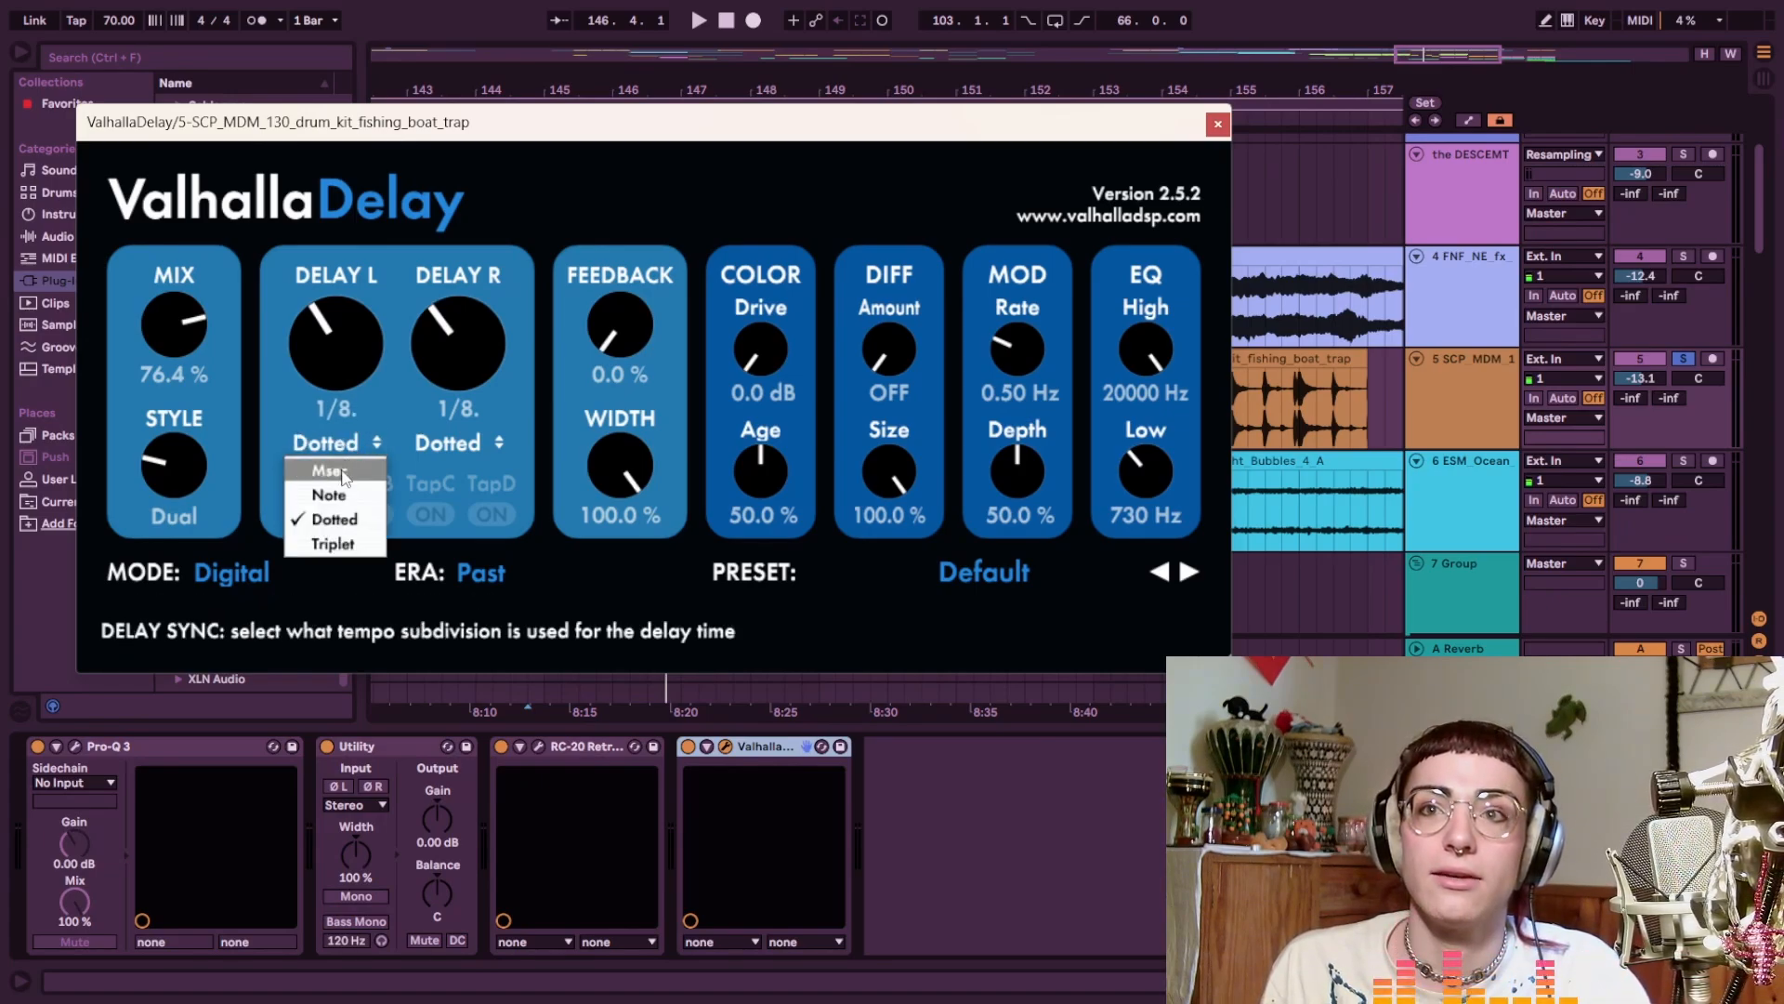
click(342, 468)
click(435, 442)
click(445, 467)
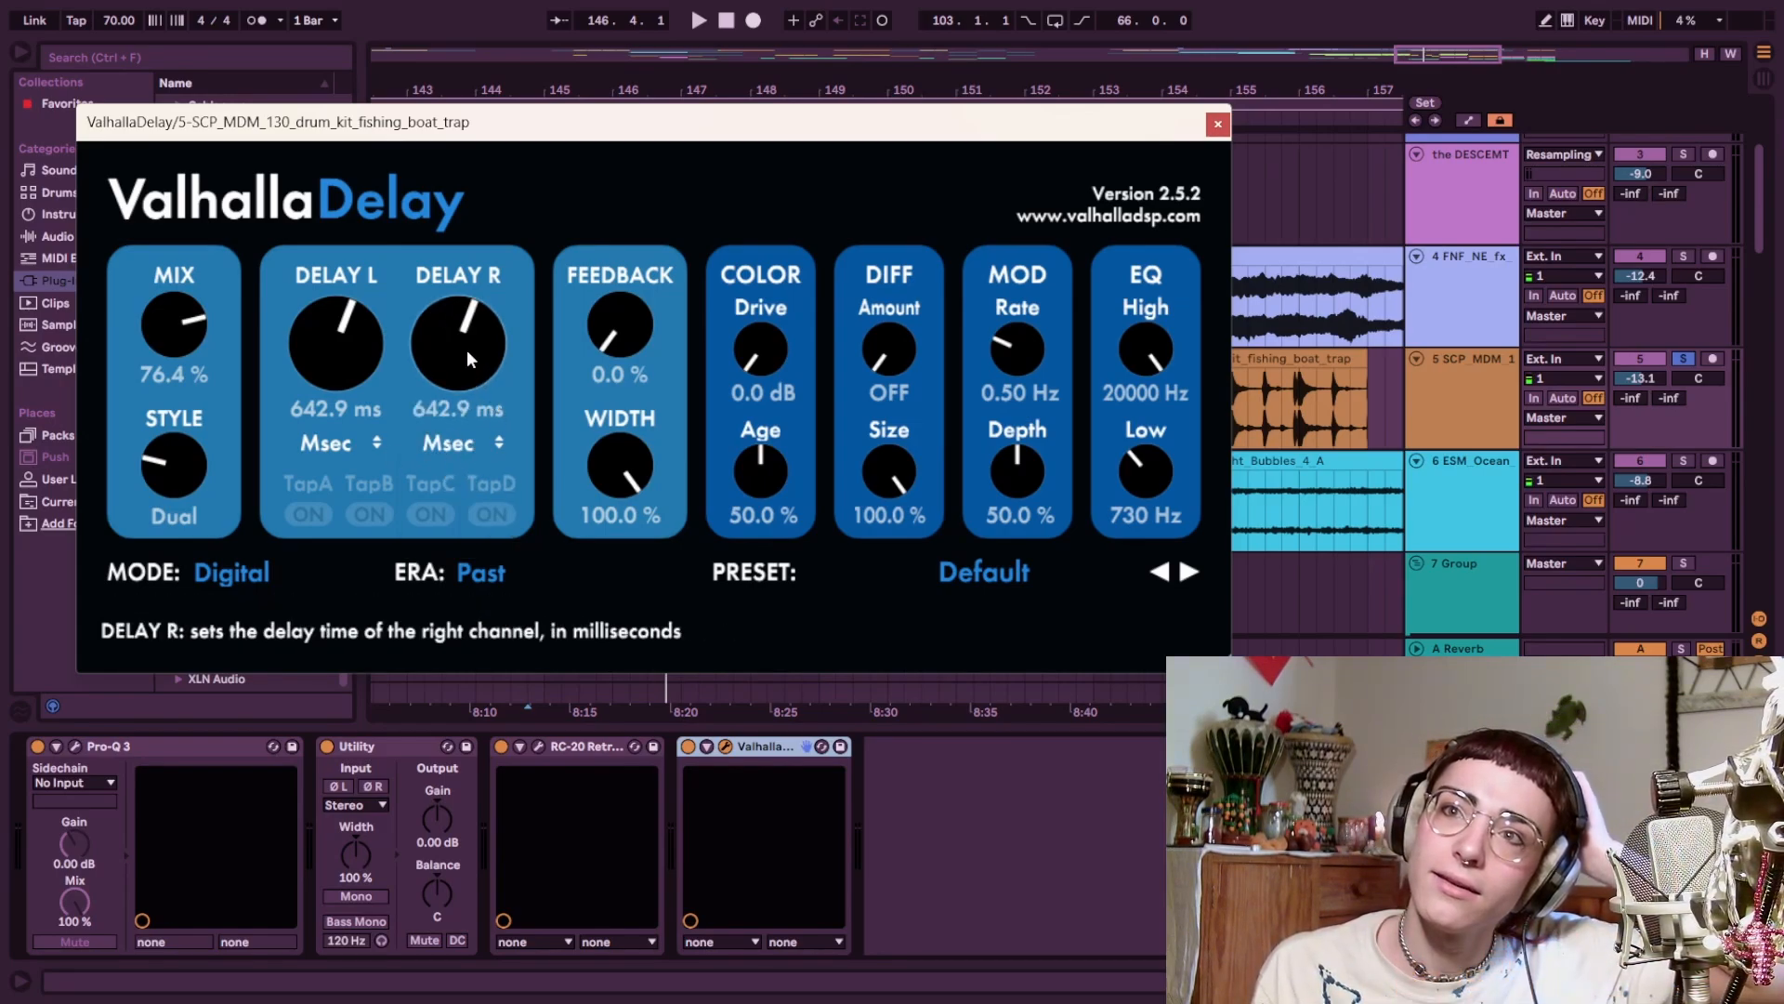
scroll(466, 349, up, 1)
scroll(466, 350, up, 3)
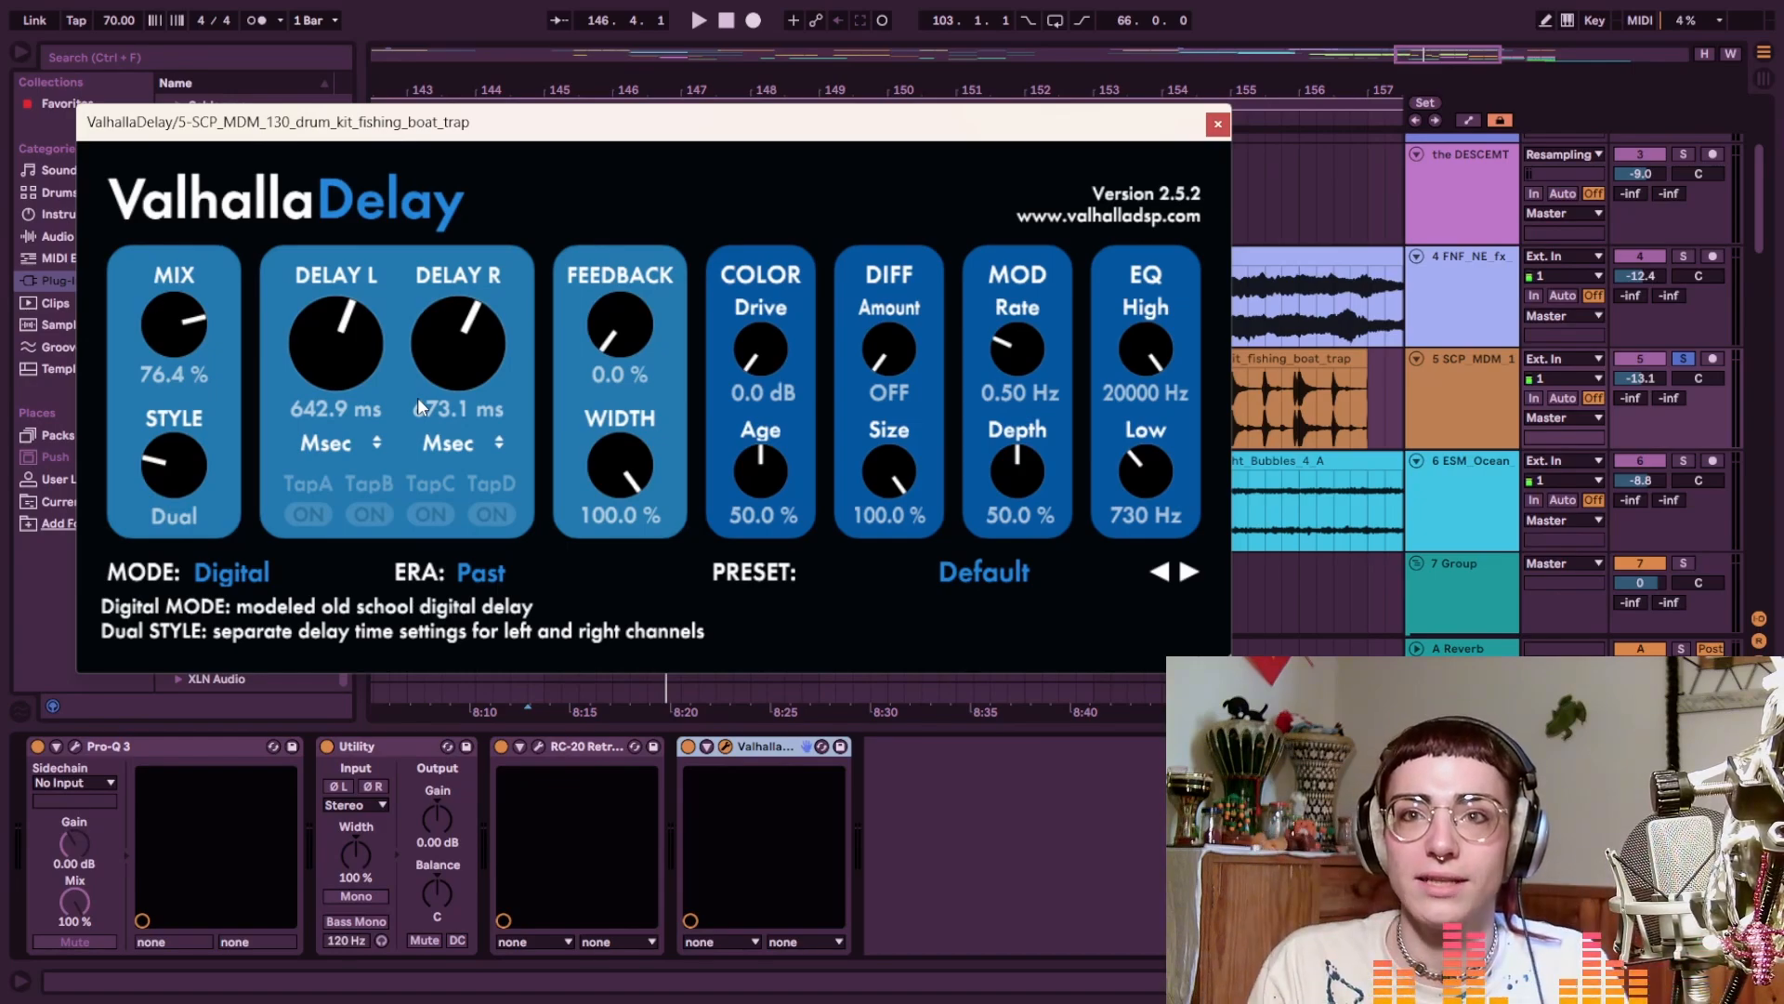
Move the delay window clear of the drum track and play the fishing boat trap drums from 145.1.1
drag(581, 119, 806, 511)
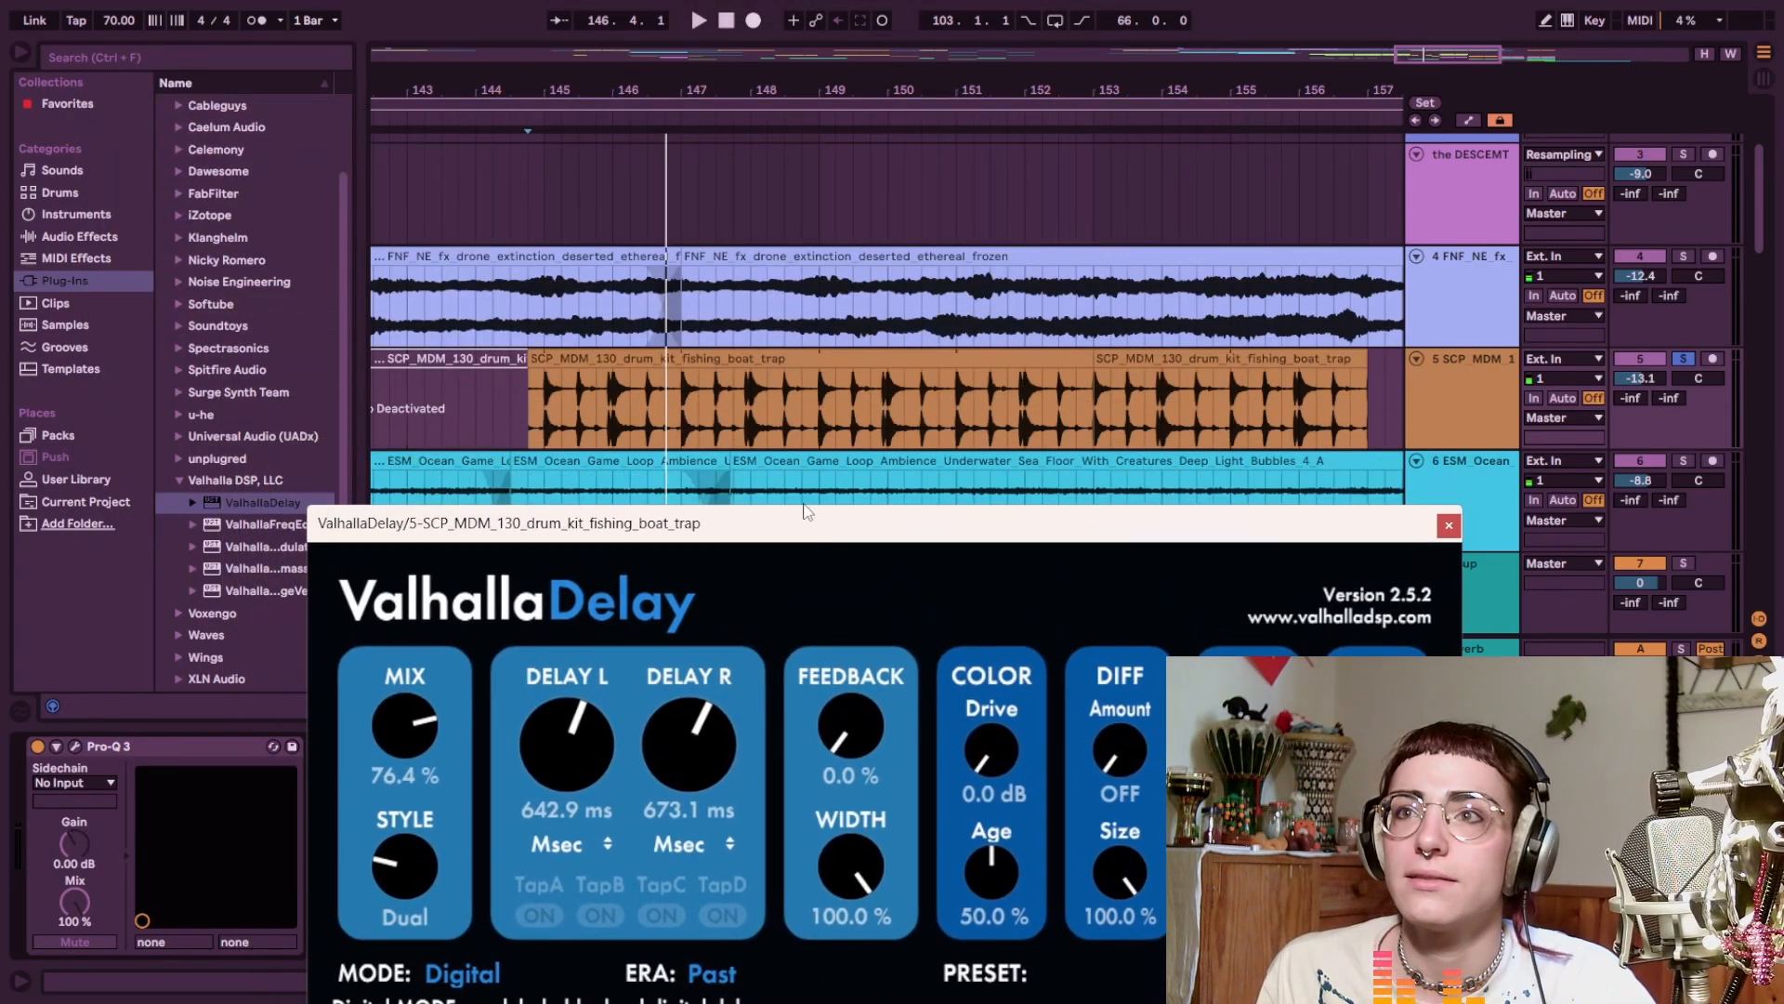
click(538, 388)
key(plus)
key(space)
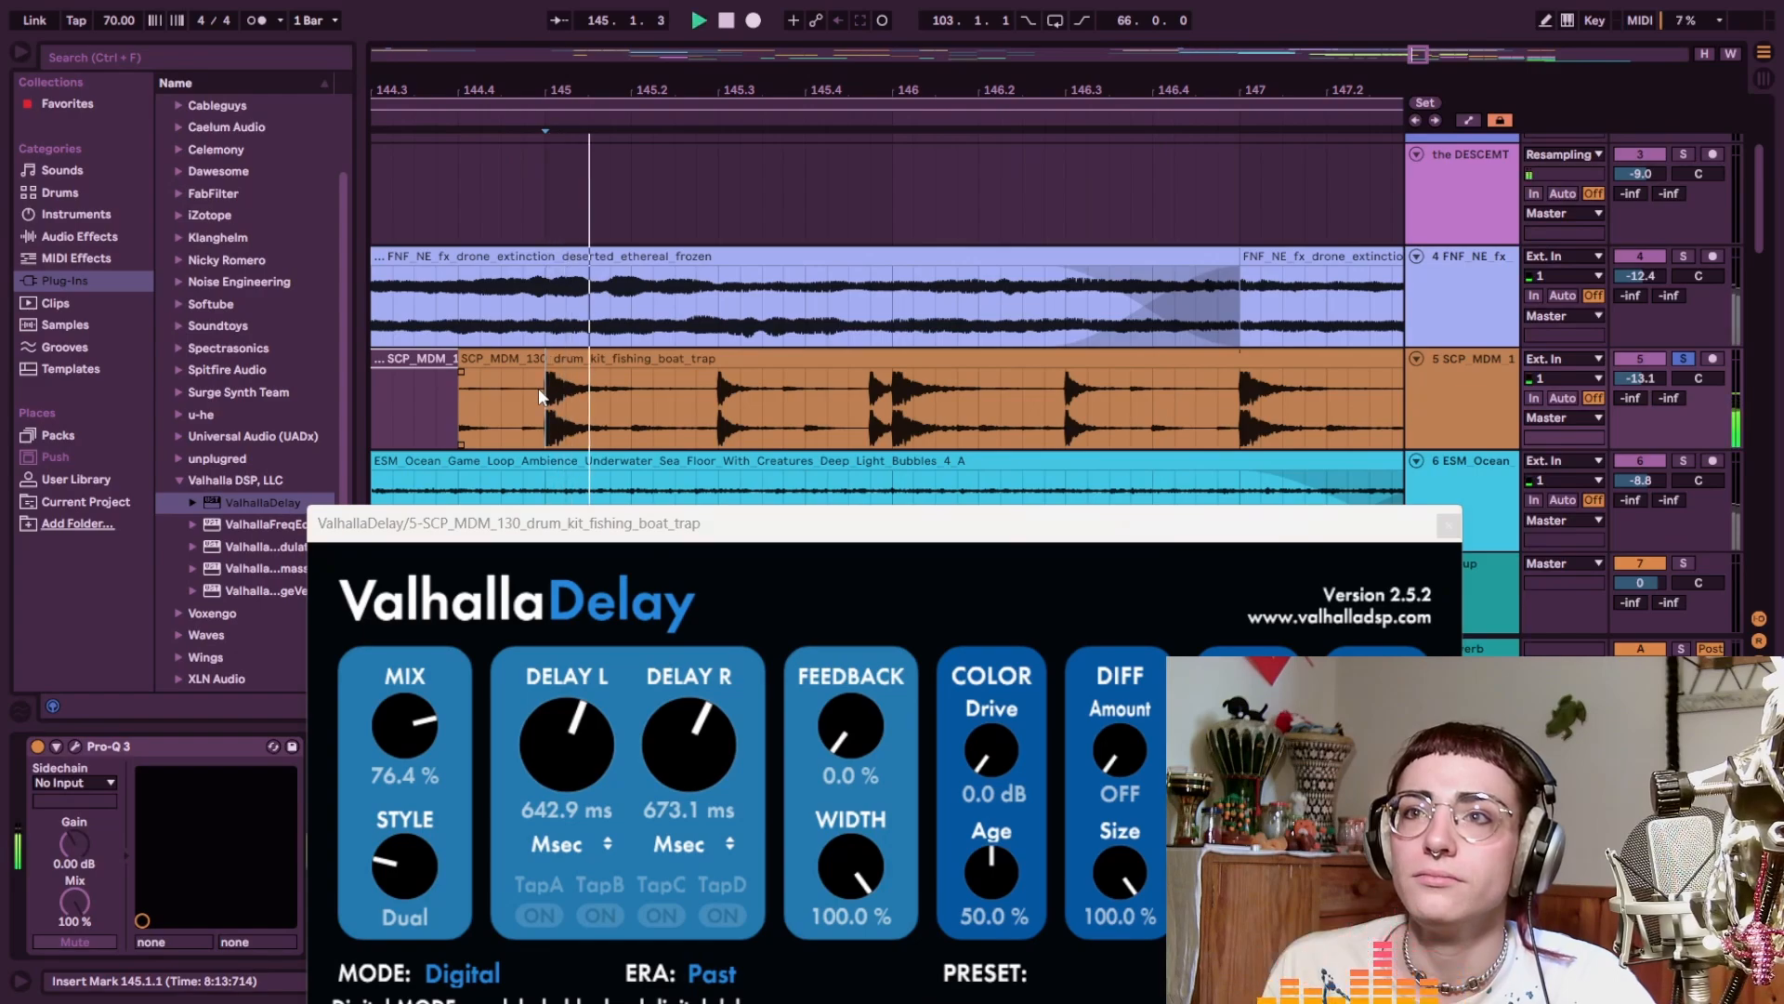
drag(569, 543, 558, 444)
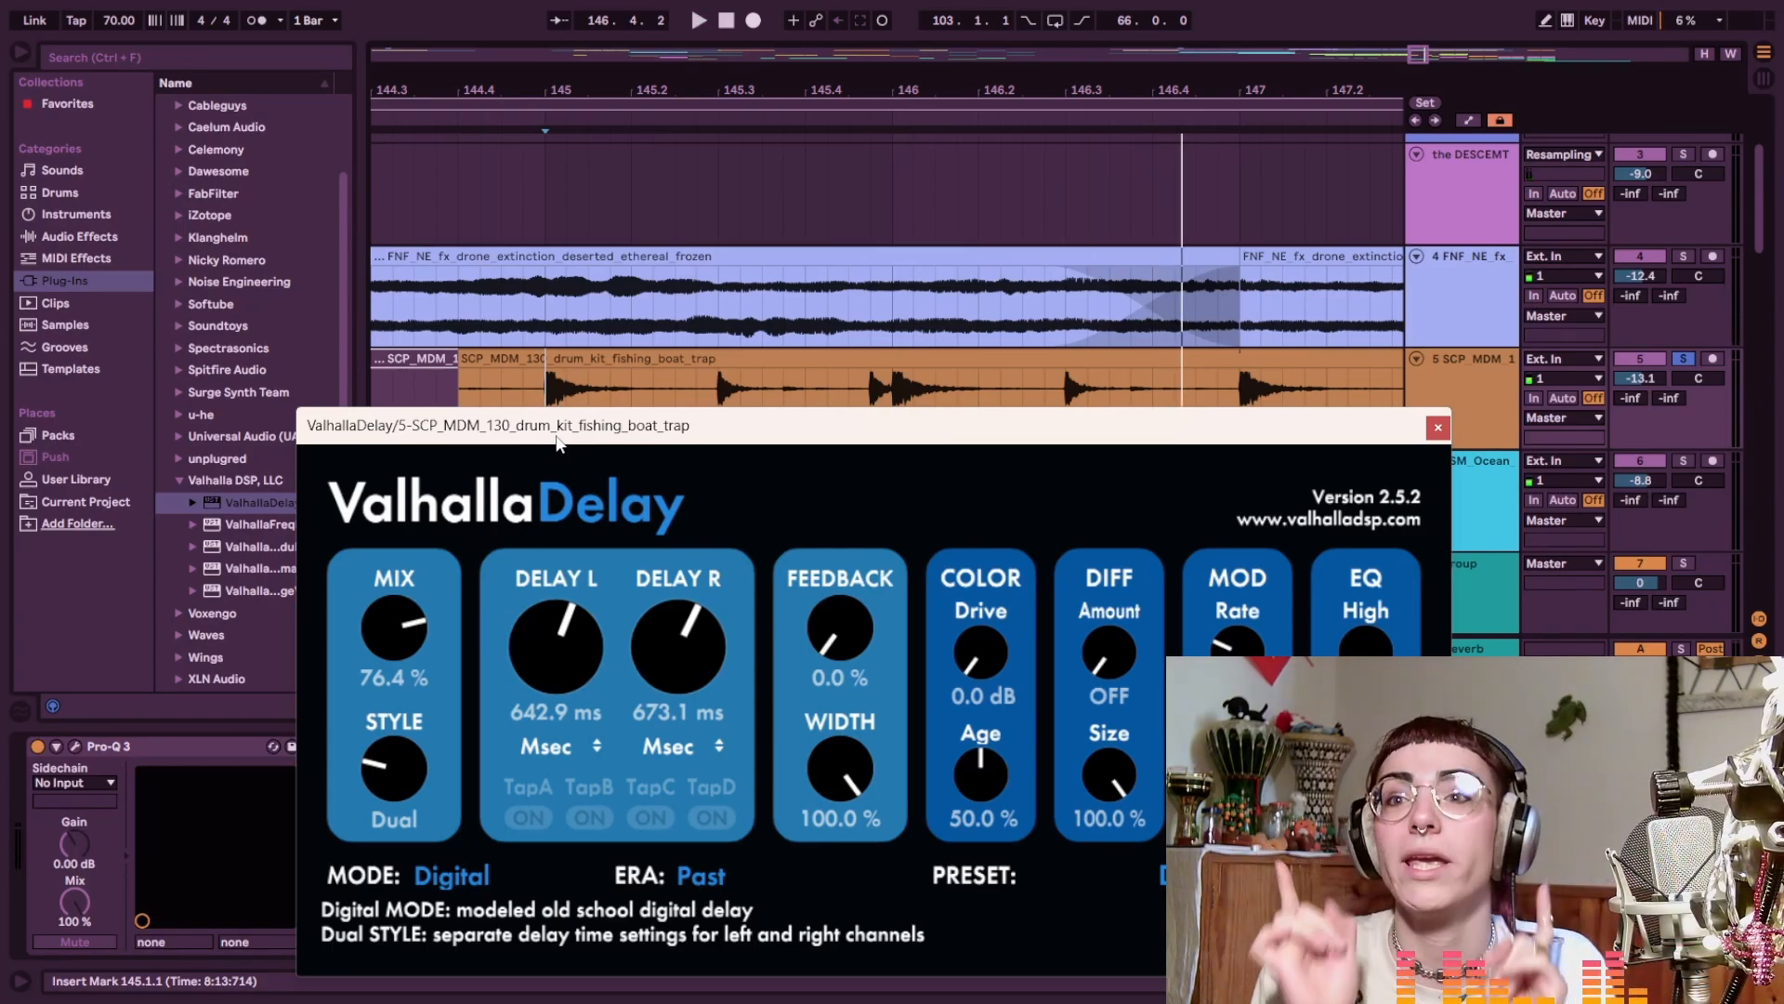
Hide the delay window and play the fishing boat trap drums together with the drone and ocean ambience
key(ctrl+alt+p)
click(721, 390)
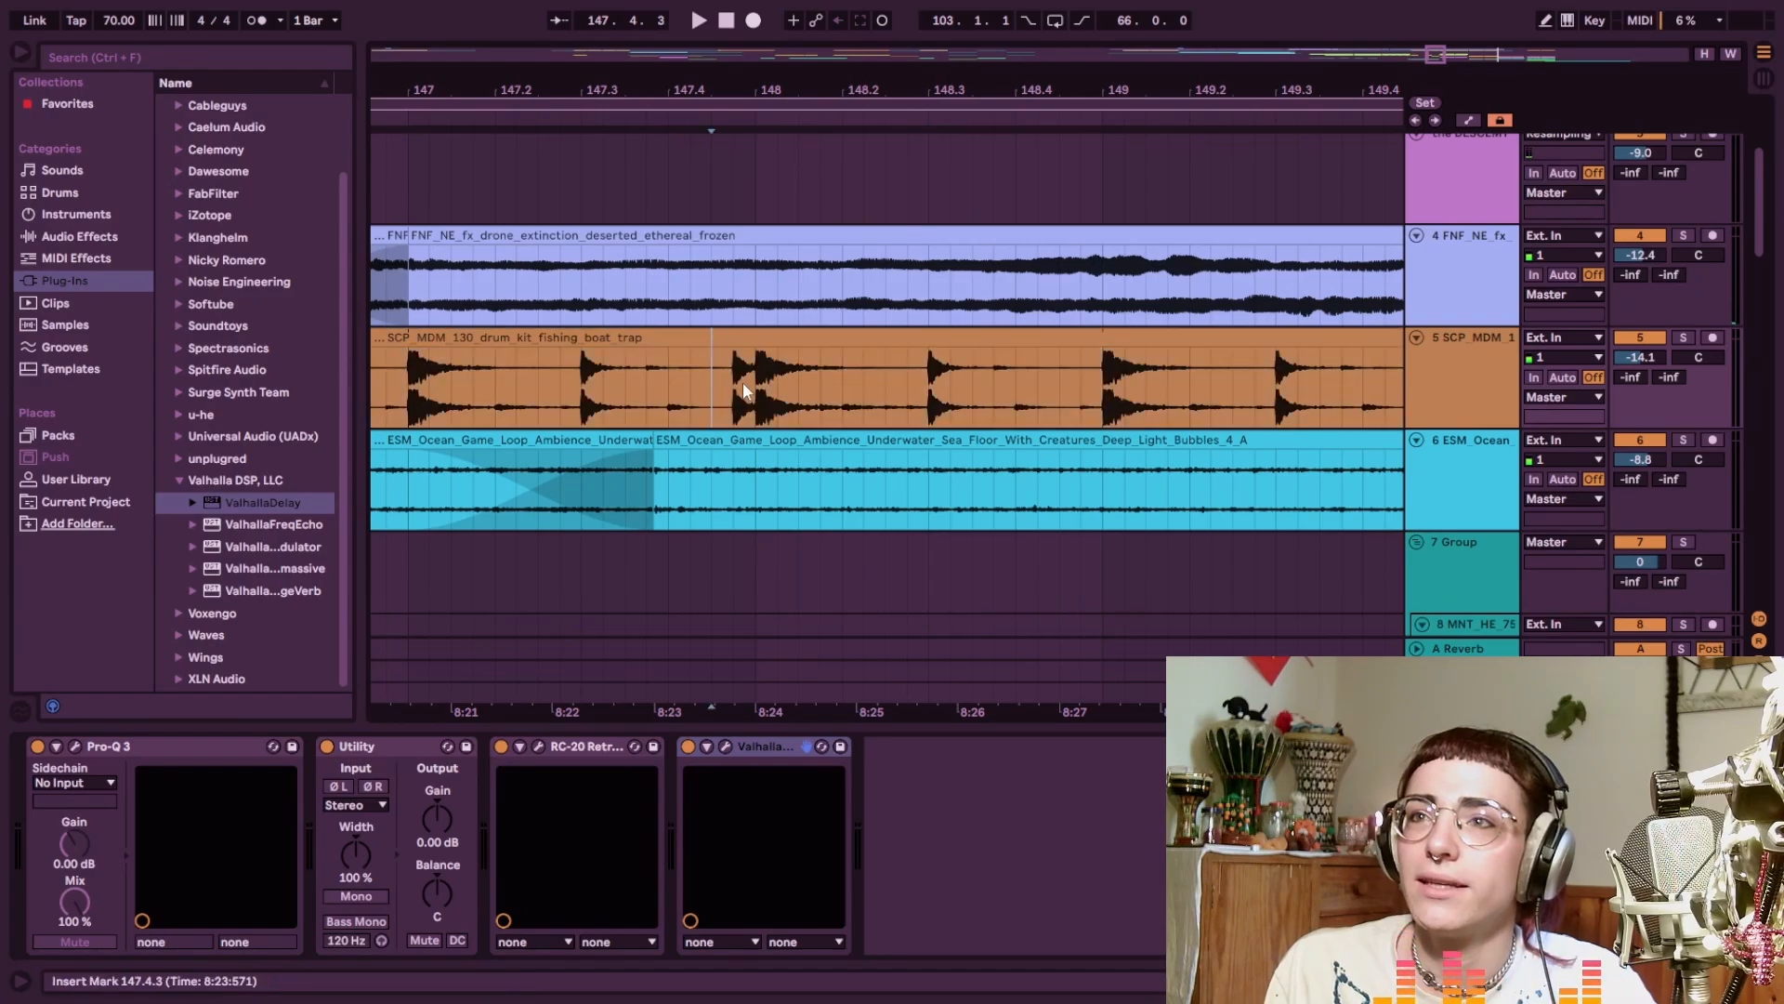
key(space)
click(1180, 405)
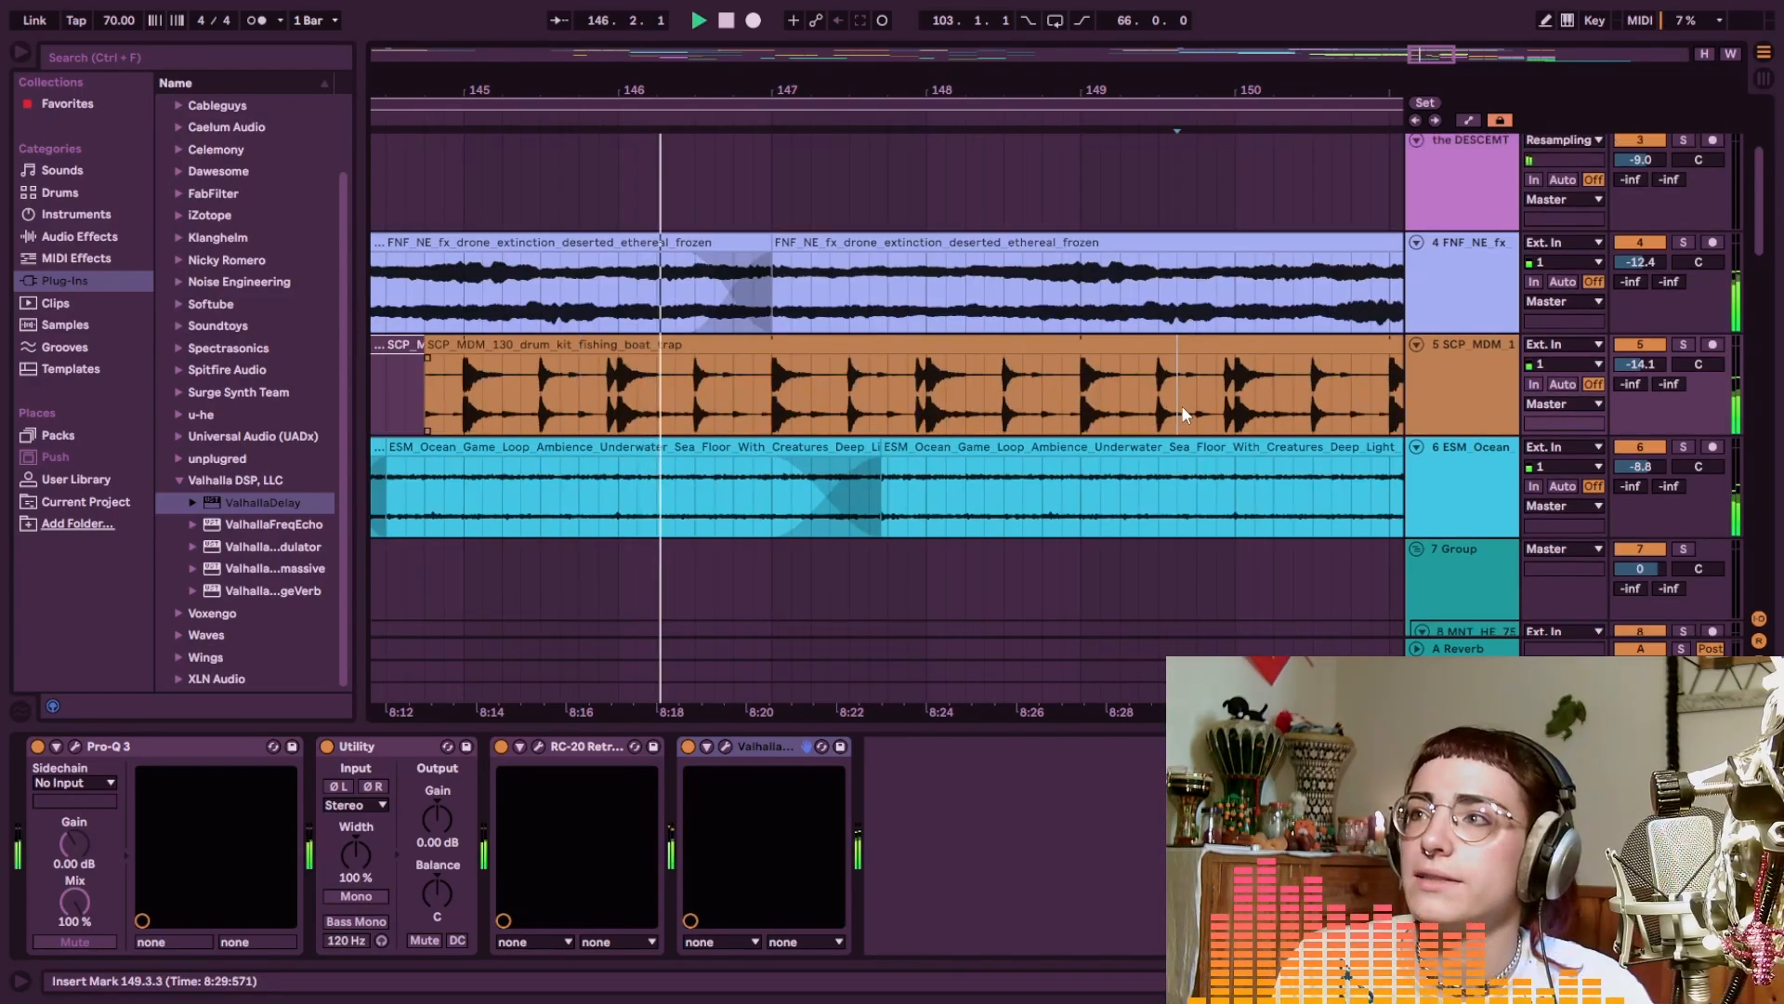
key(space)
key(space)
Delete the drum hit between 149.4.3 and 150.1.1 from the fishing boat trap clip
mouse_move(1236, 406)
mouse_down()
mouse_move(1006, 416)
mouse_move(1020, 421)
mouse_up()
scroll(1021, 421, up, 3)
key(space)
drag(883, 394, 918, 402)
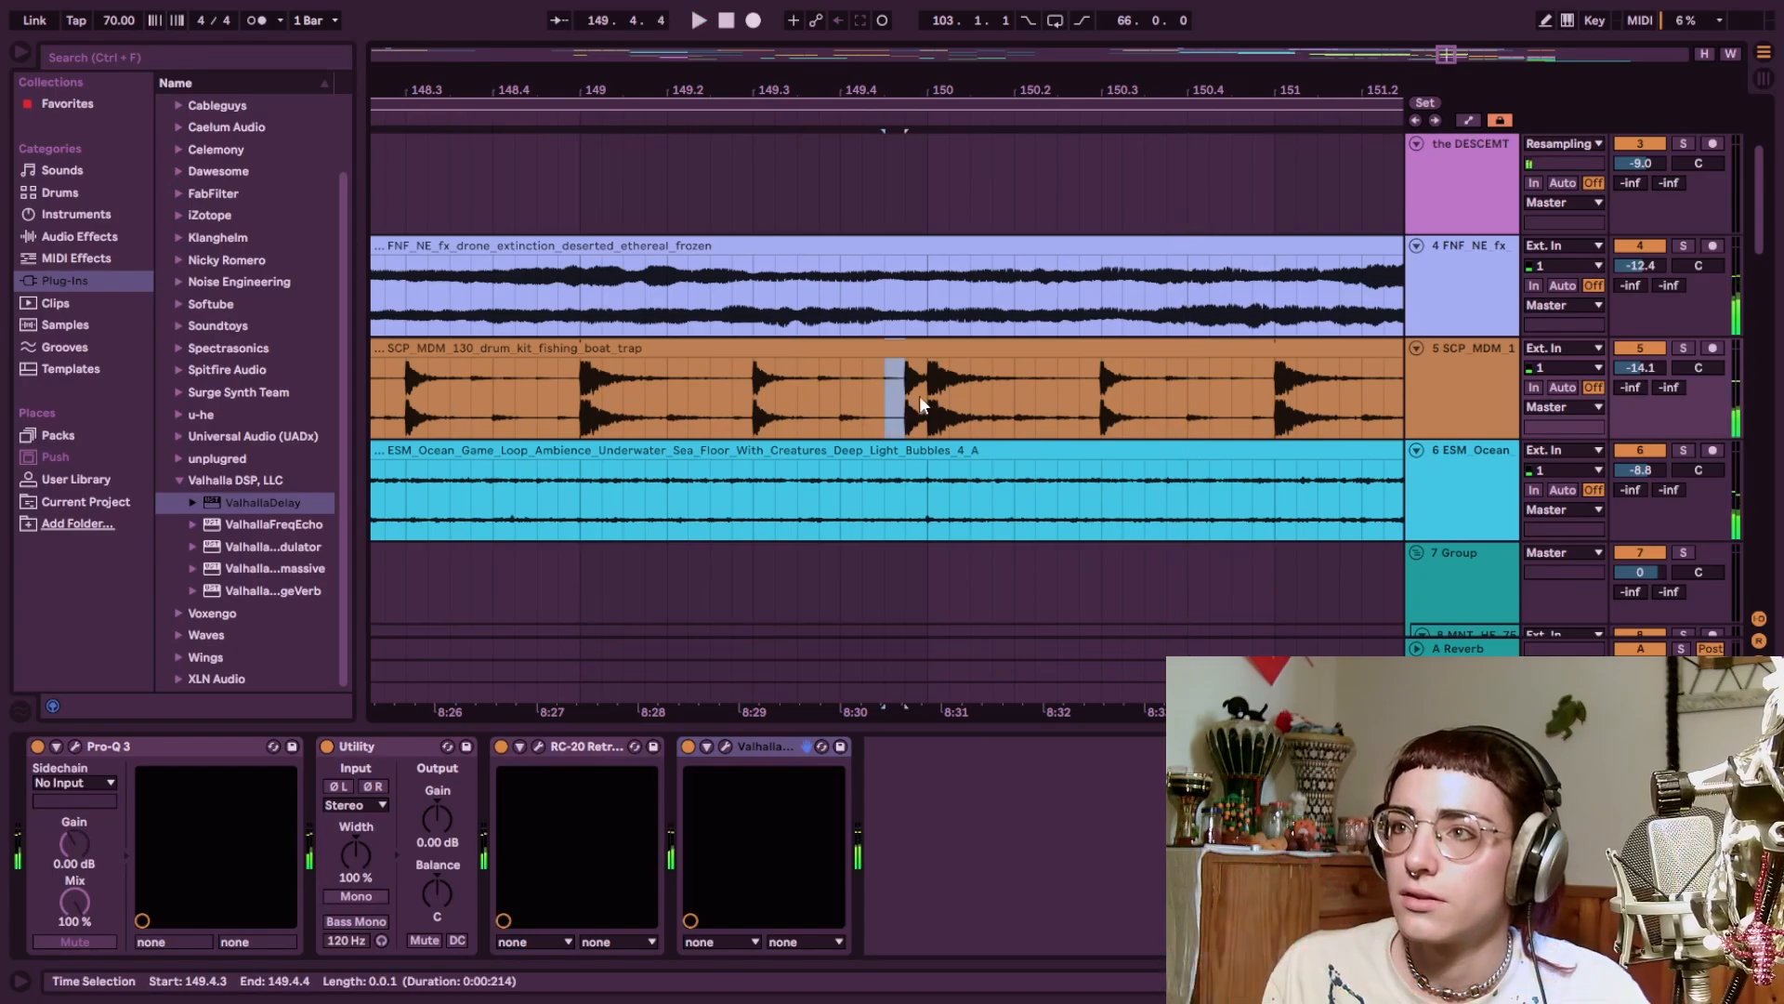
key(Delete)
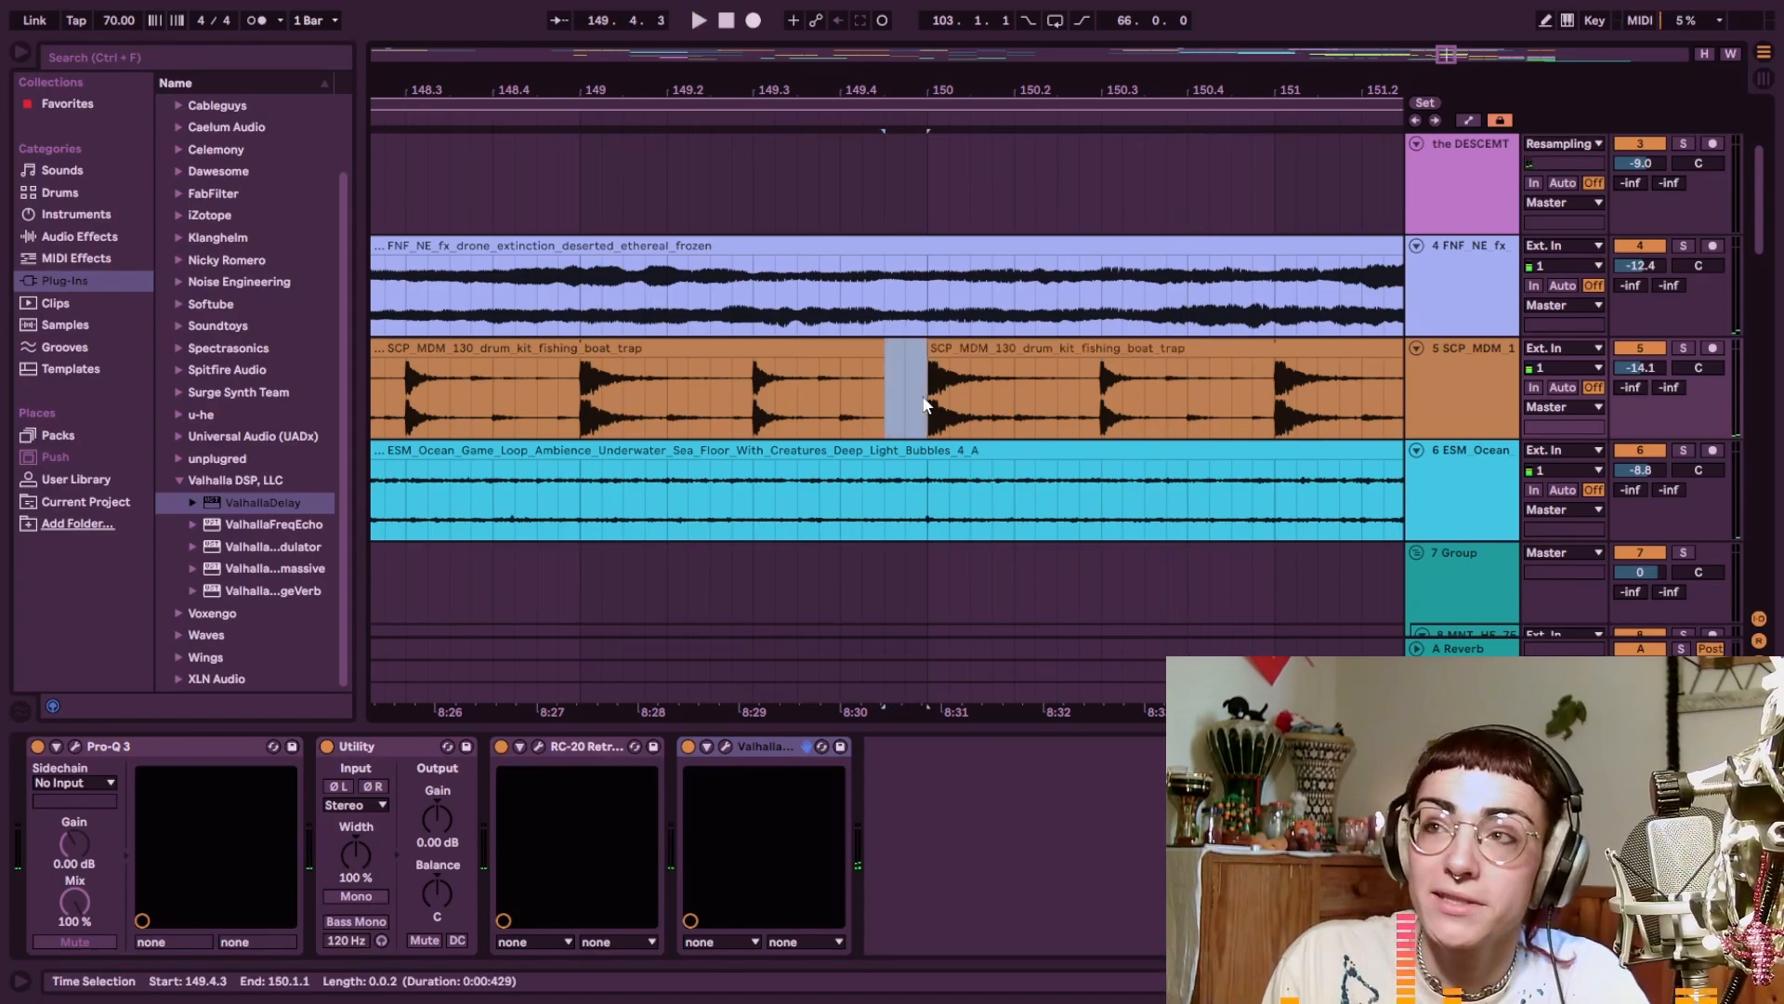
Play the fishing boat trap drums across the gap at 149.4.3 and on past bar 152
key(space)
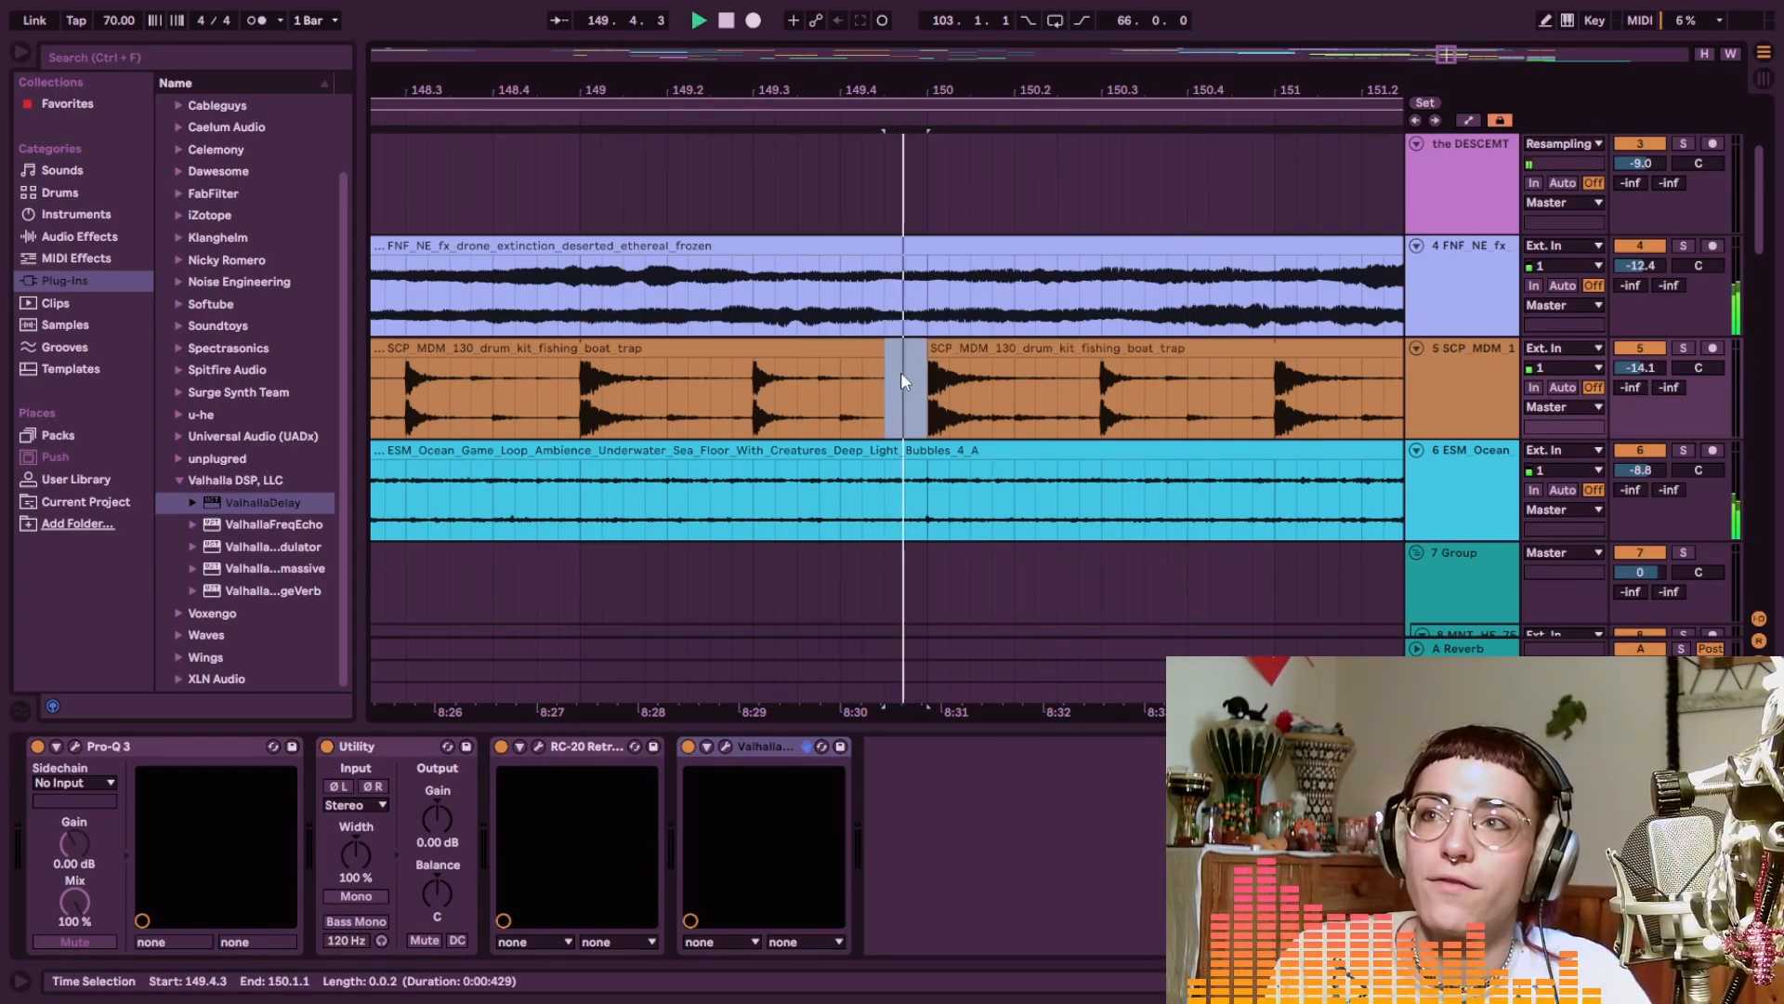
scroll(900, 381, down, 3)
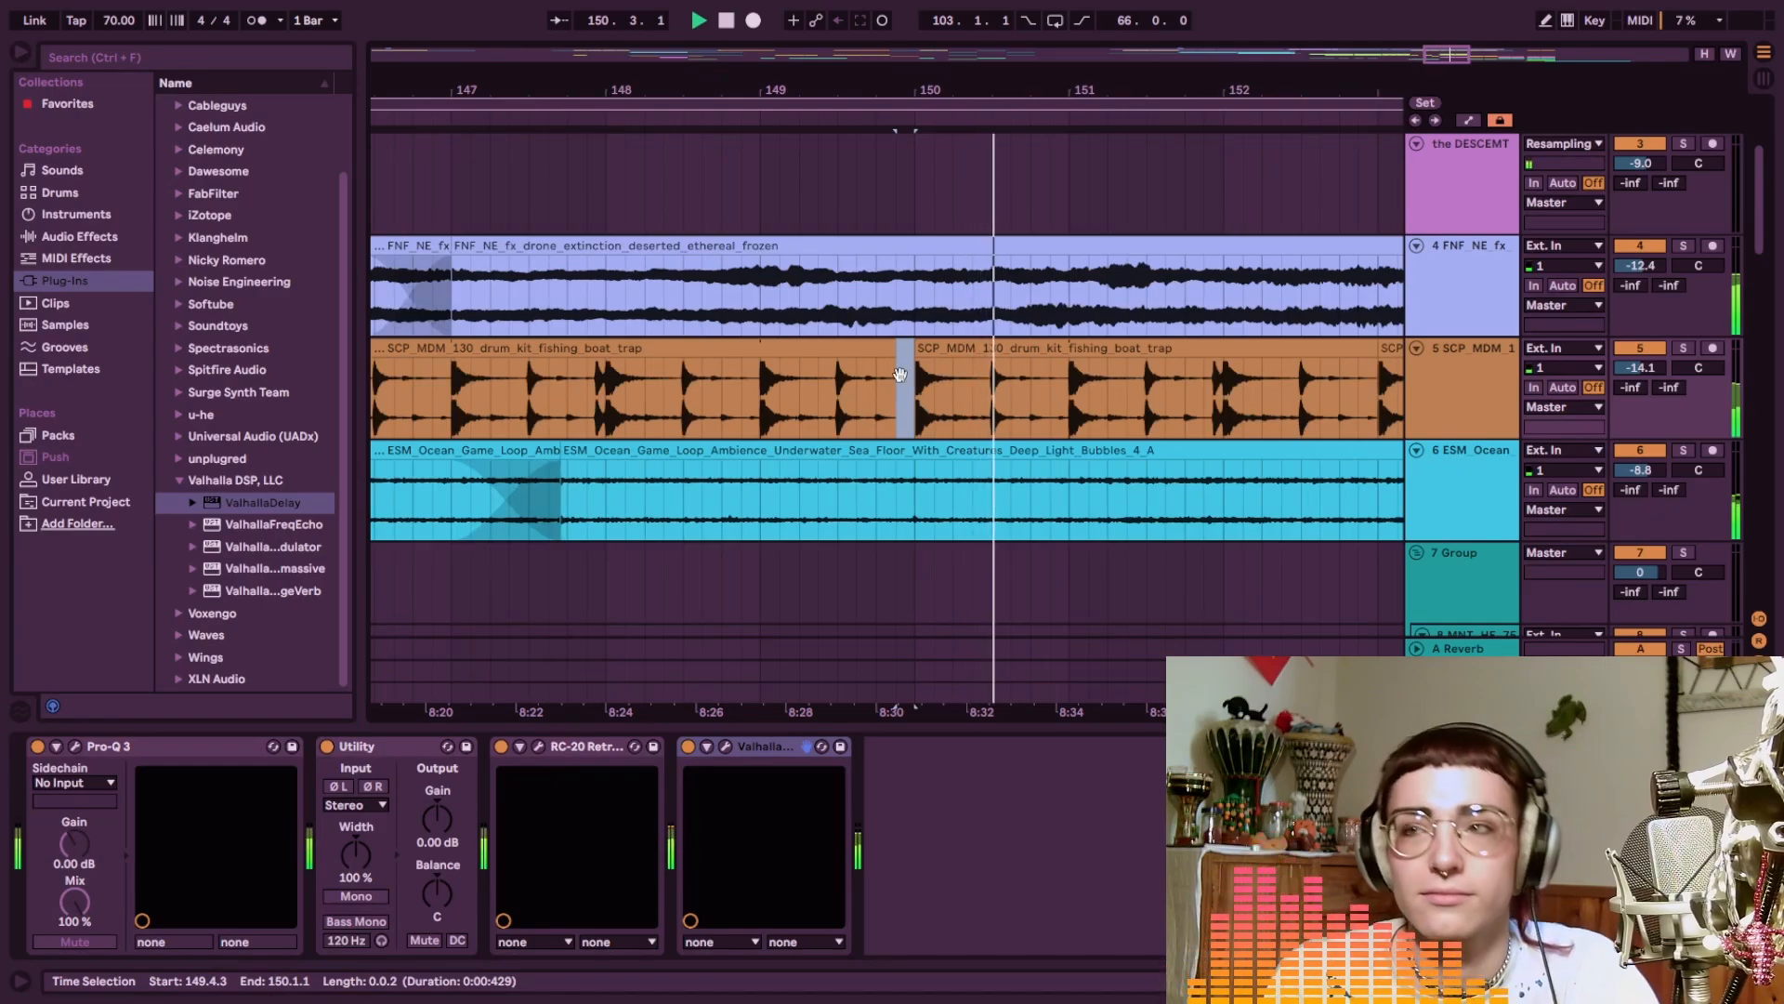
scroll(965, 351, down, 8)
scroll(1340, 353, down, 1)
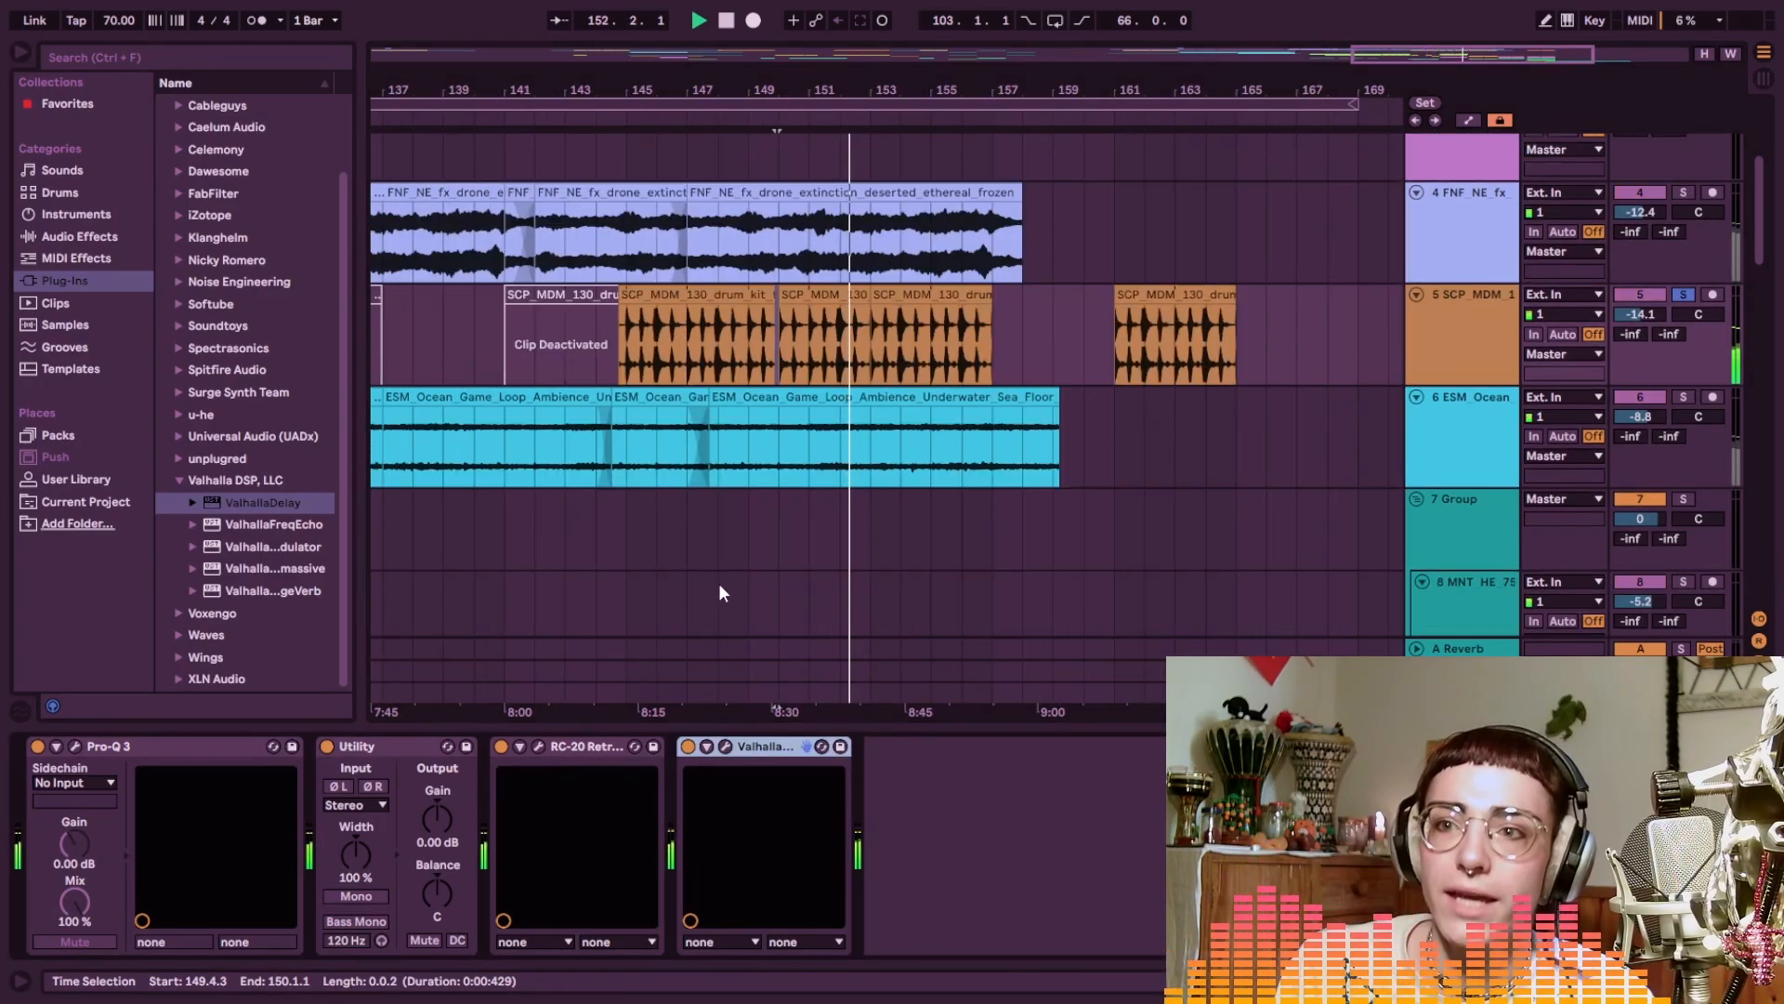
key(space)
Lower the Pro-Q 3 band near 3725 Hz slightly on the dusty arpeggios half-time drum track
click(538, 745)
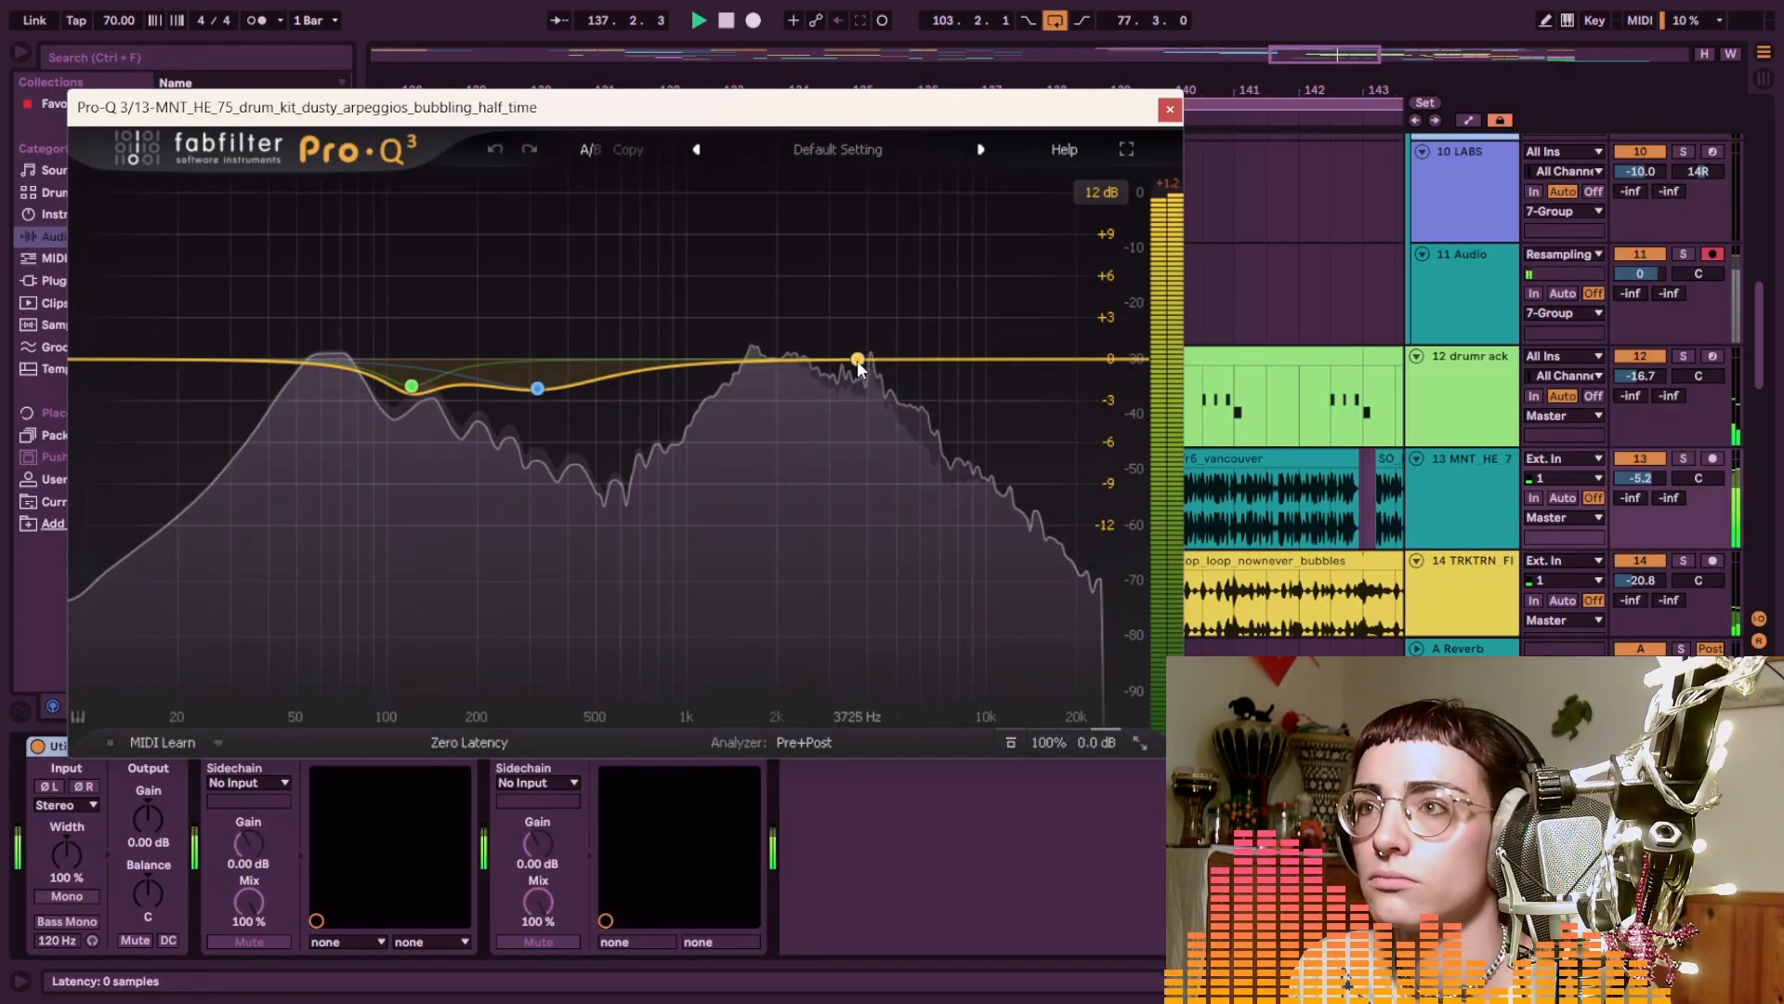
mouse_move(855, 359)
mouse_down()
mouse_move(835, 414)
mouse_move(874, 383)
mouse_up()
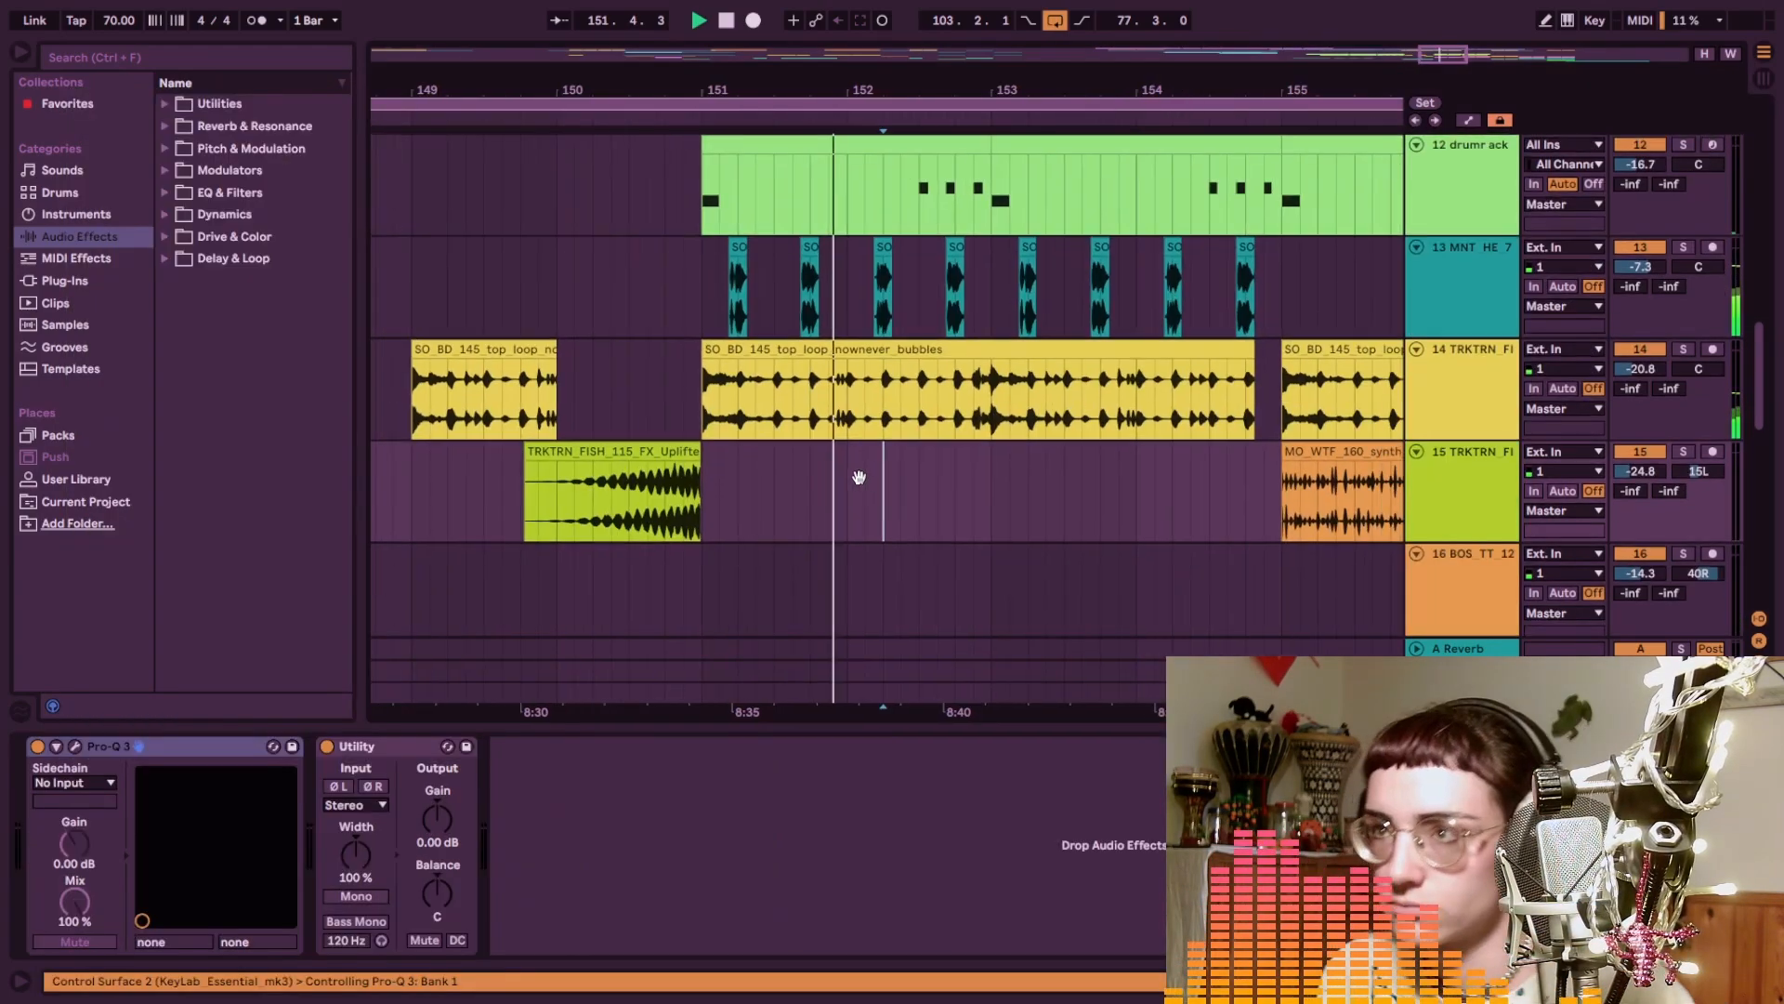
Listen on through the later drum loops to the fish bass loops on track 20 at bar 159
scroll(712, 452, right, 3)
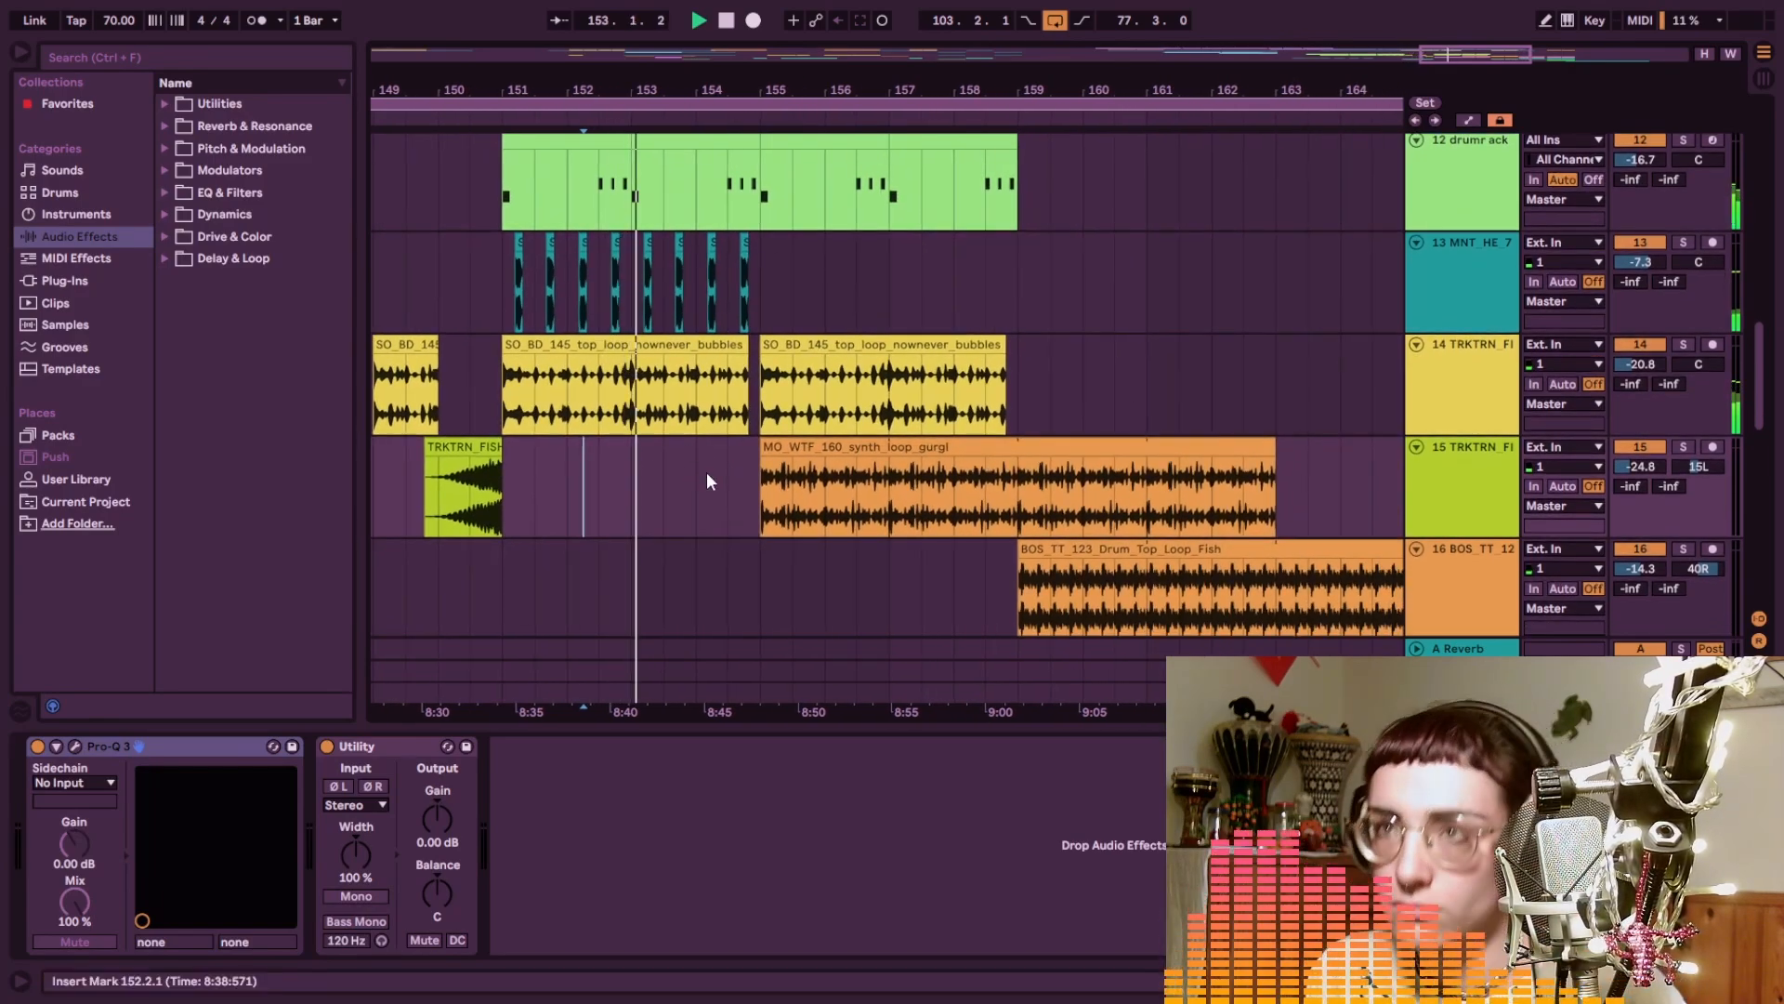
scroll(706, 472, right, 2)
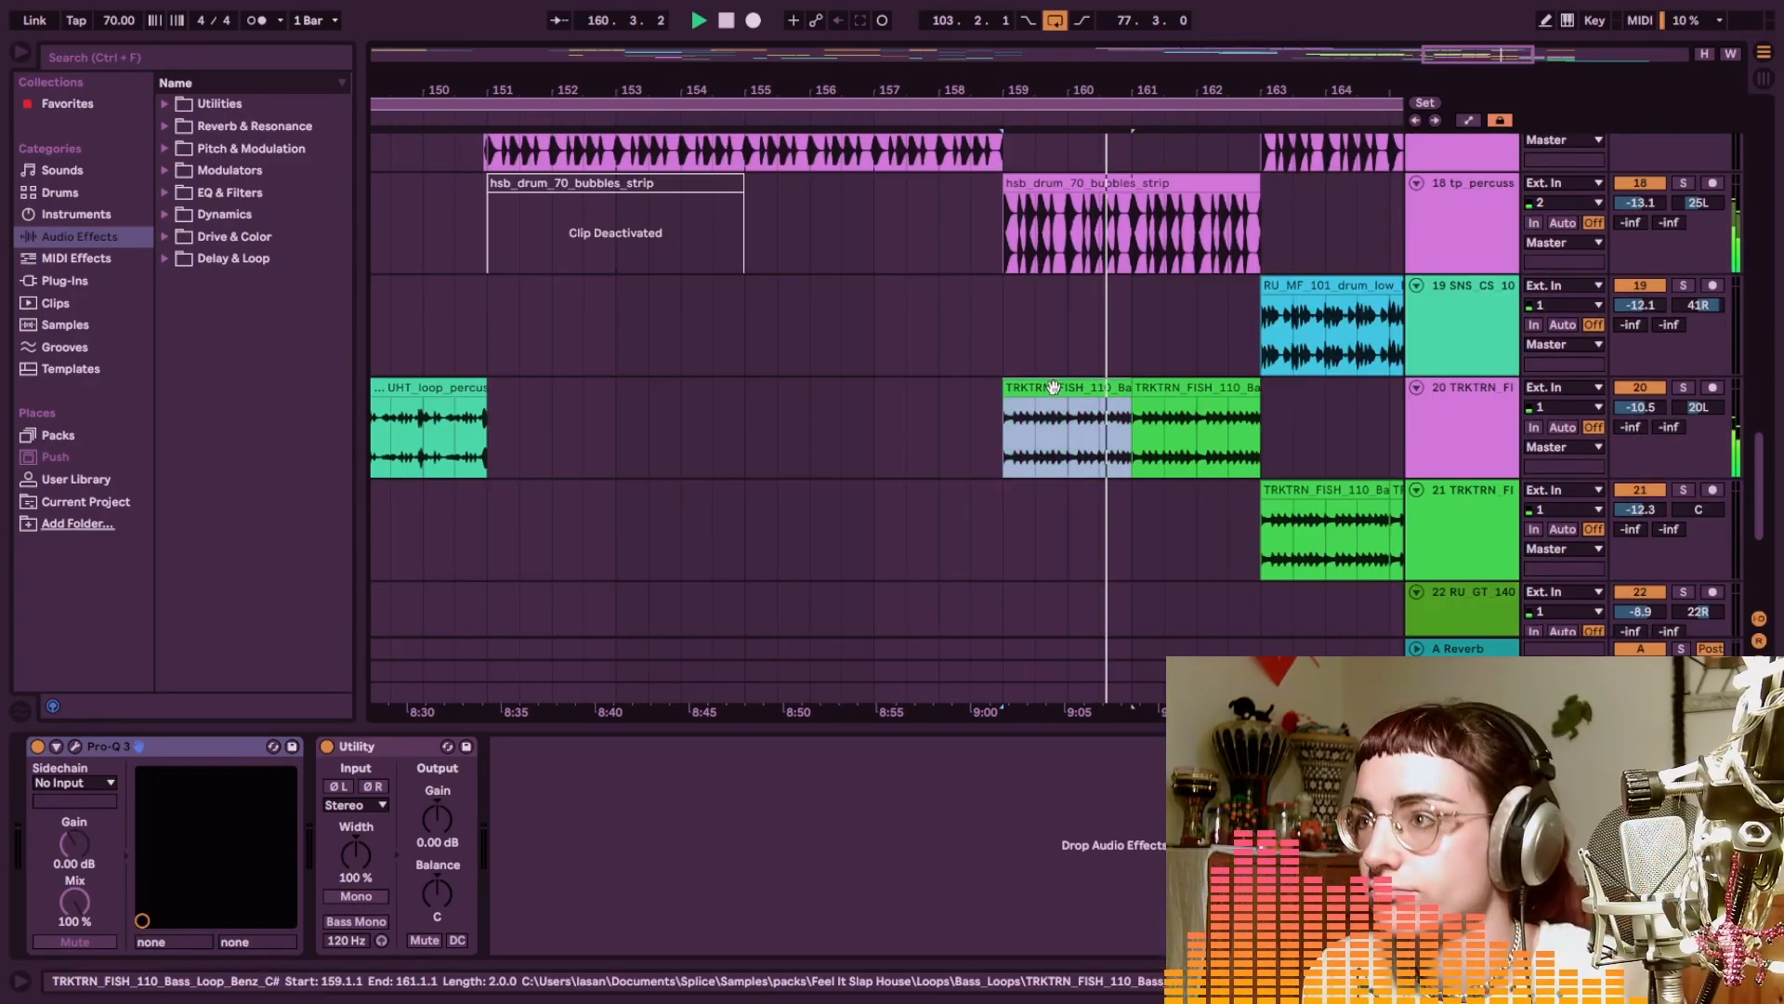
click(1053, 387)
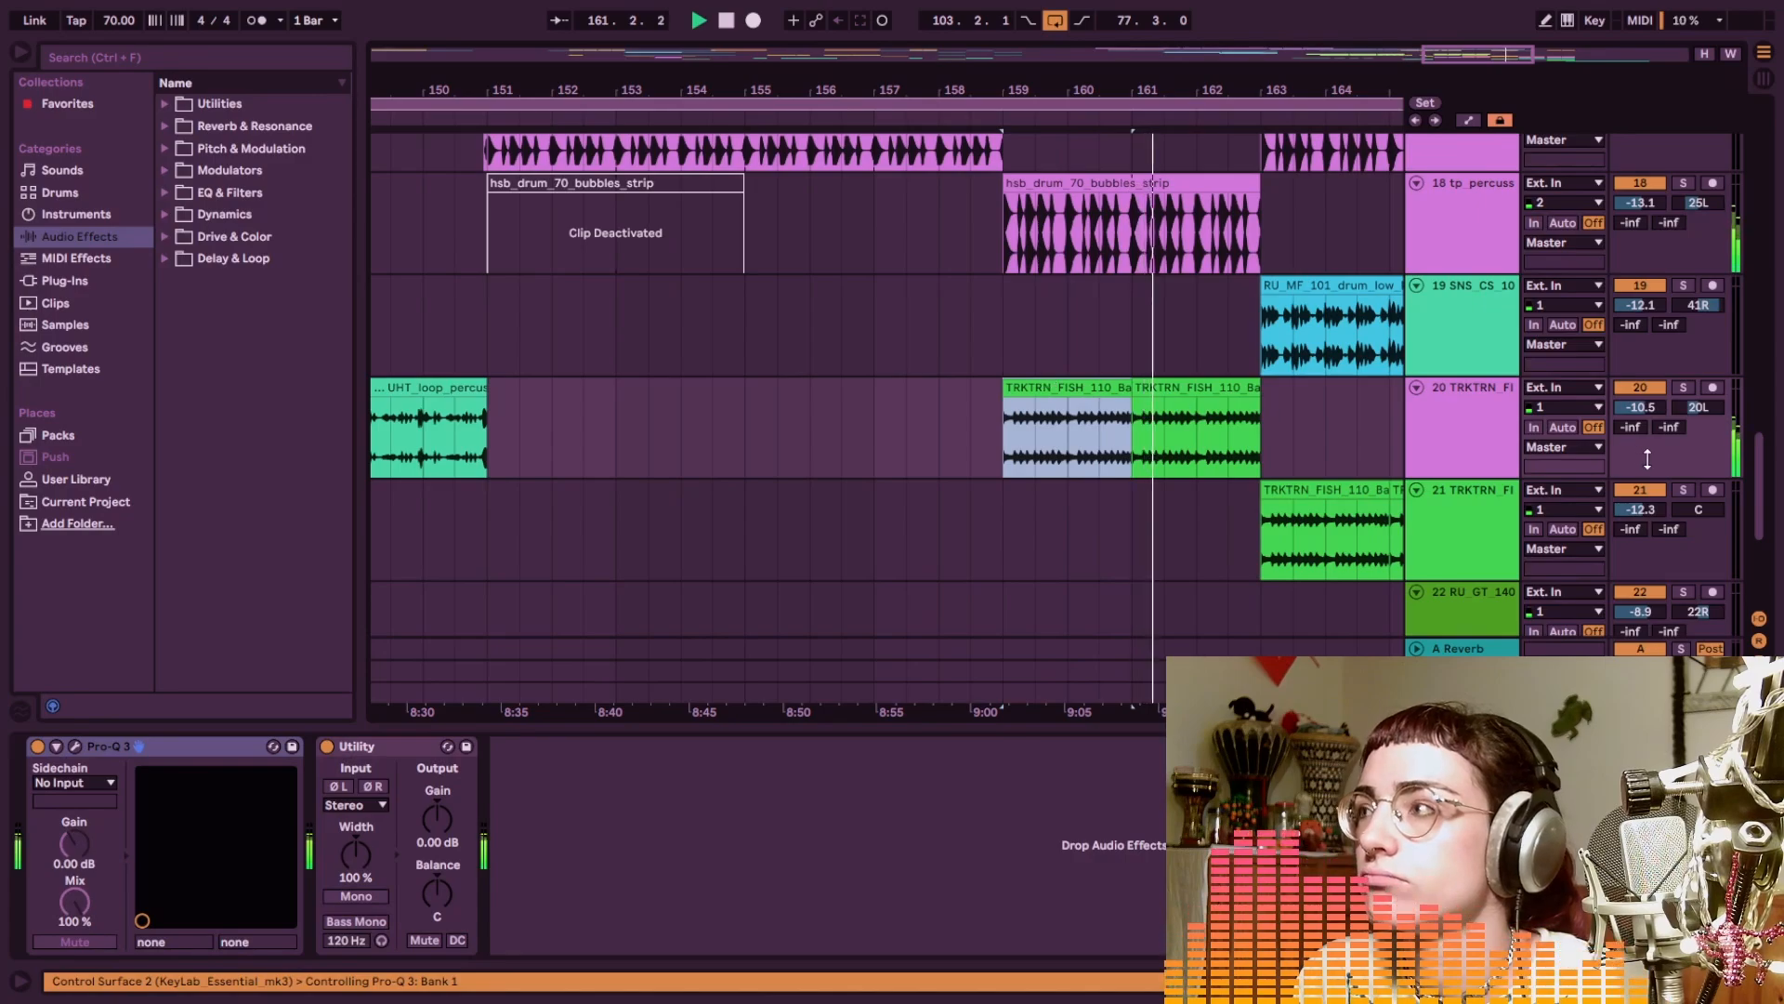
click(953, 458)
key(space)
Play the track 20 bass loops from 159.1.1 while examining their track panning automation
click(882, 451)
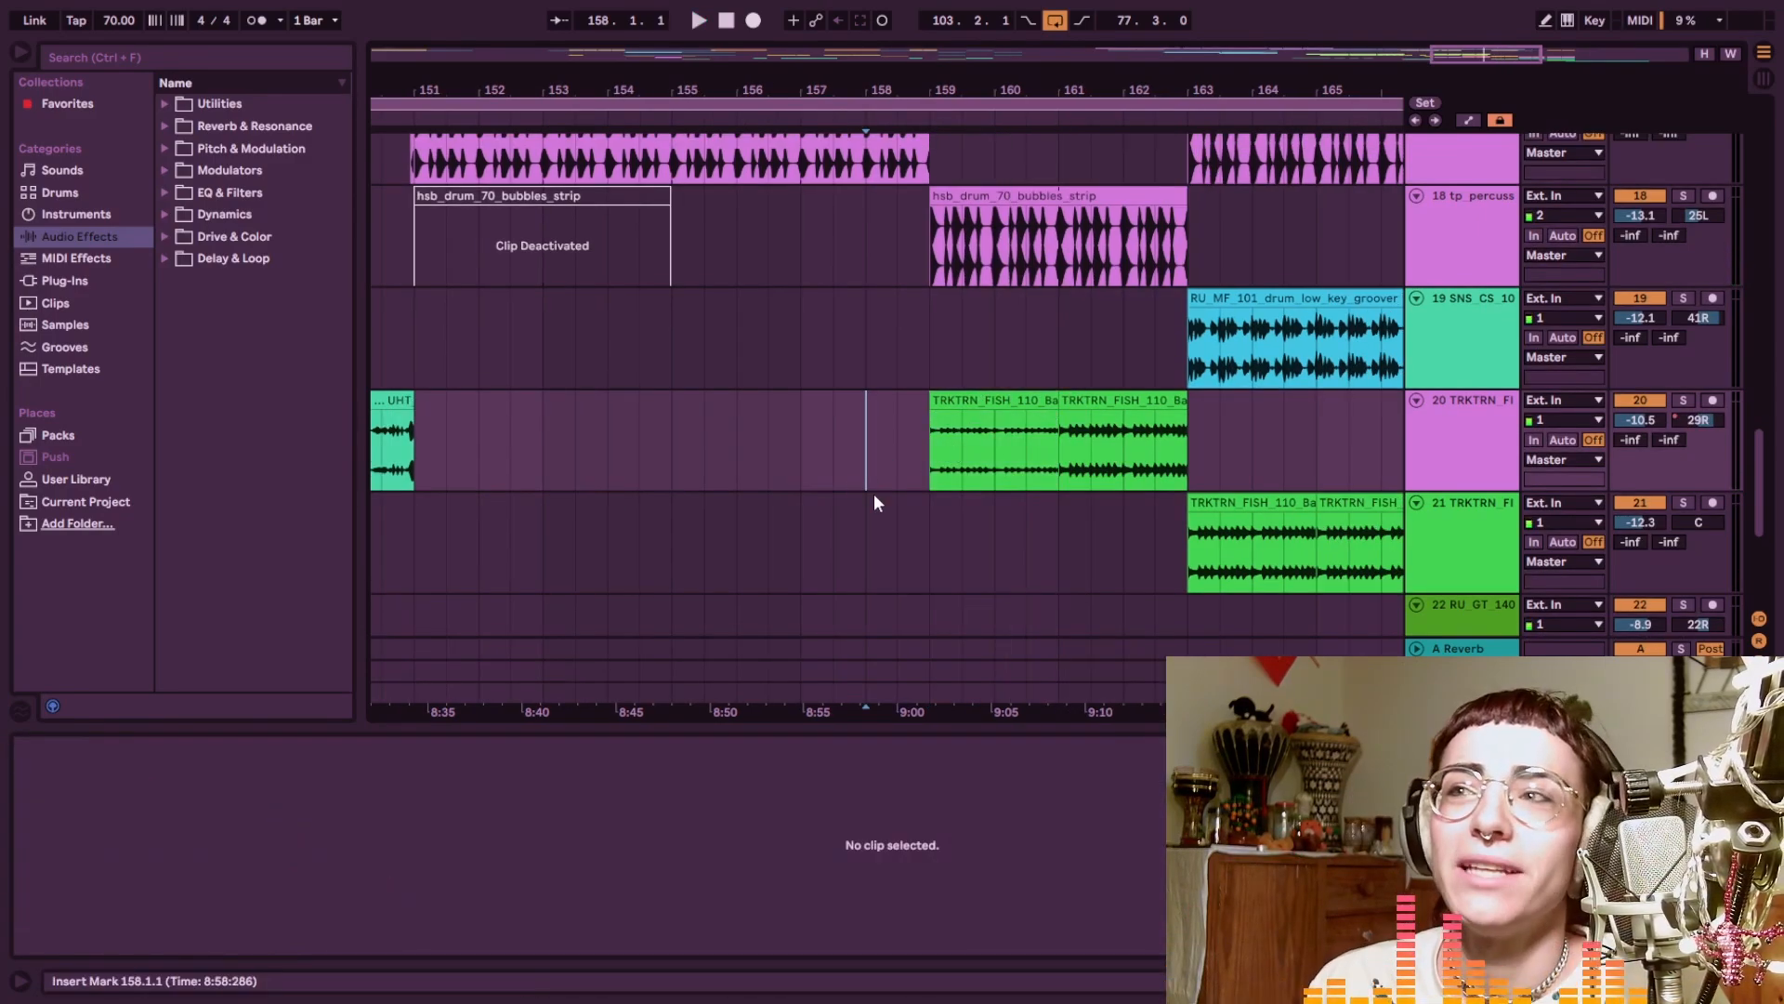
click(928, 448)
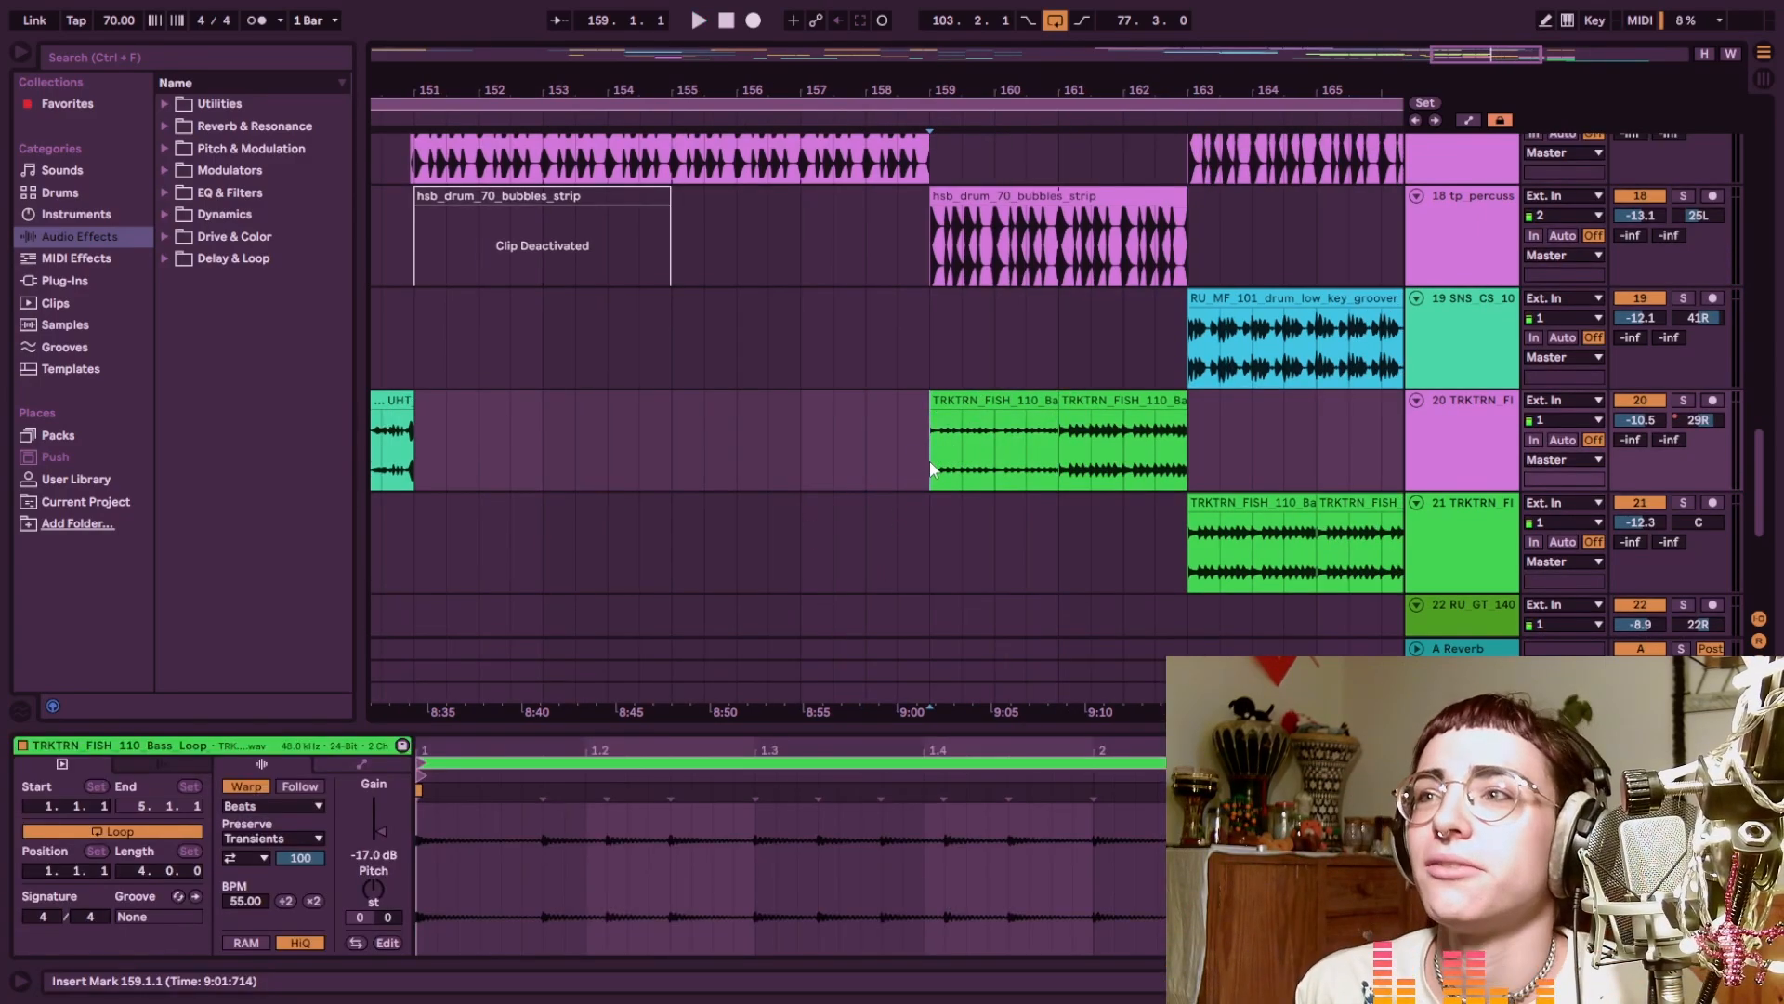
key(a)
key(plus)
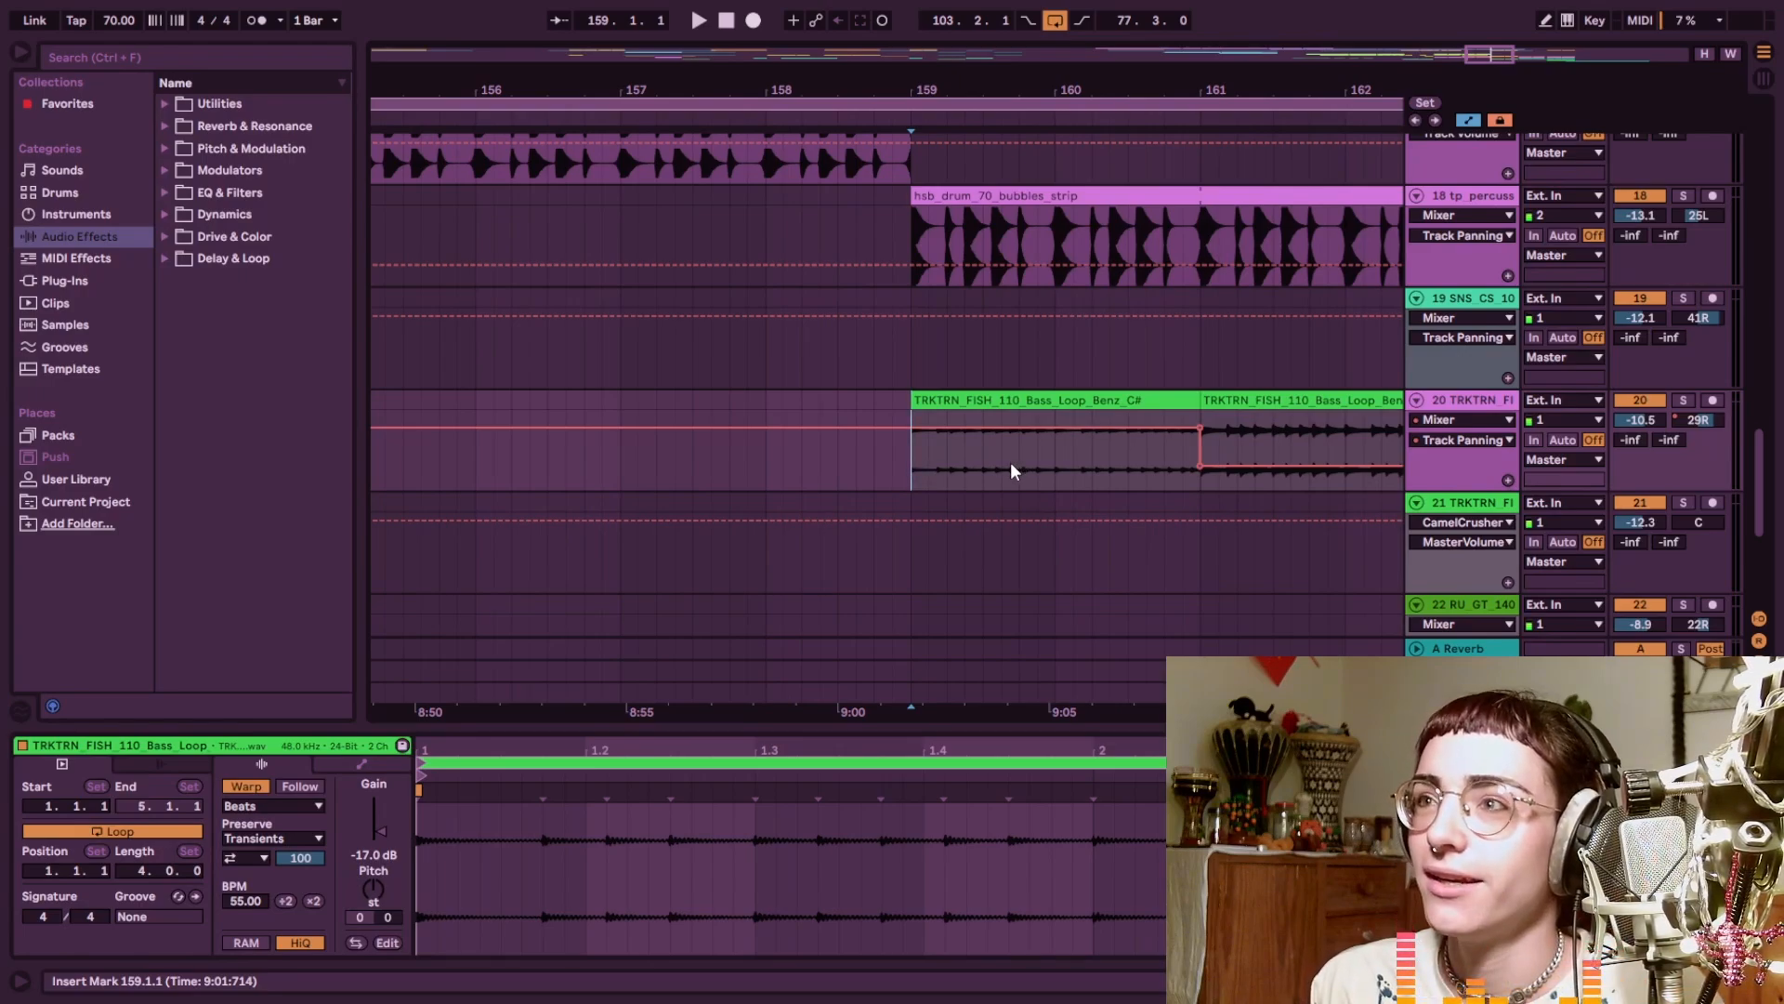
key(space)
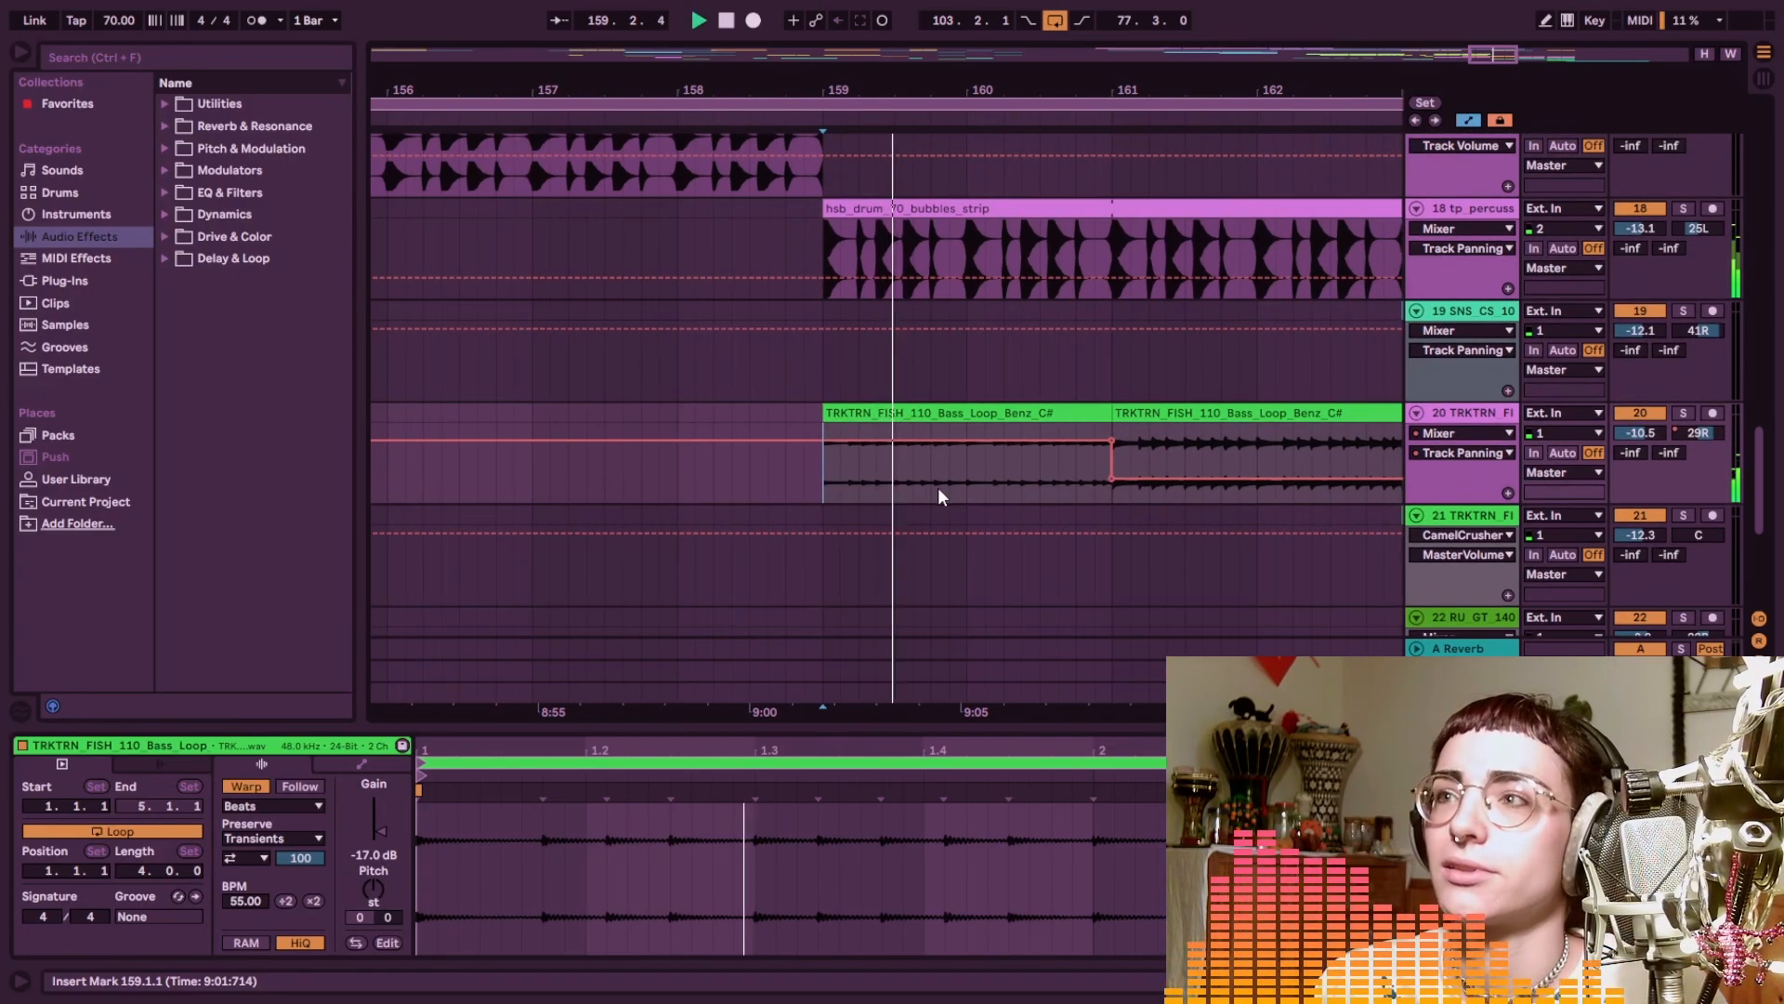
key(a)
click(989, 470)
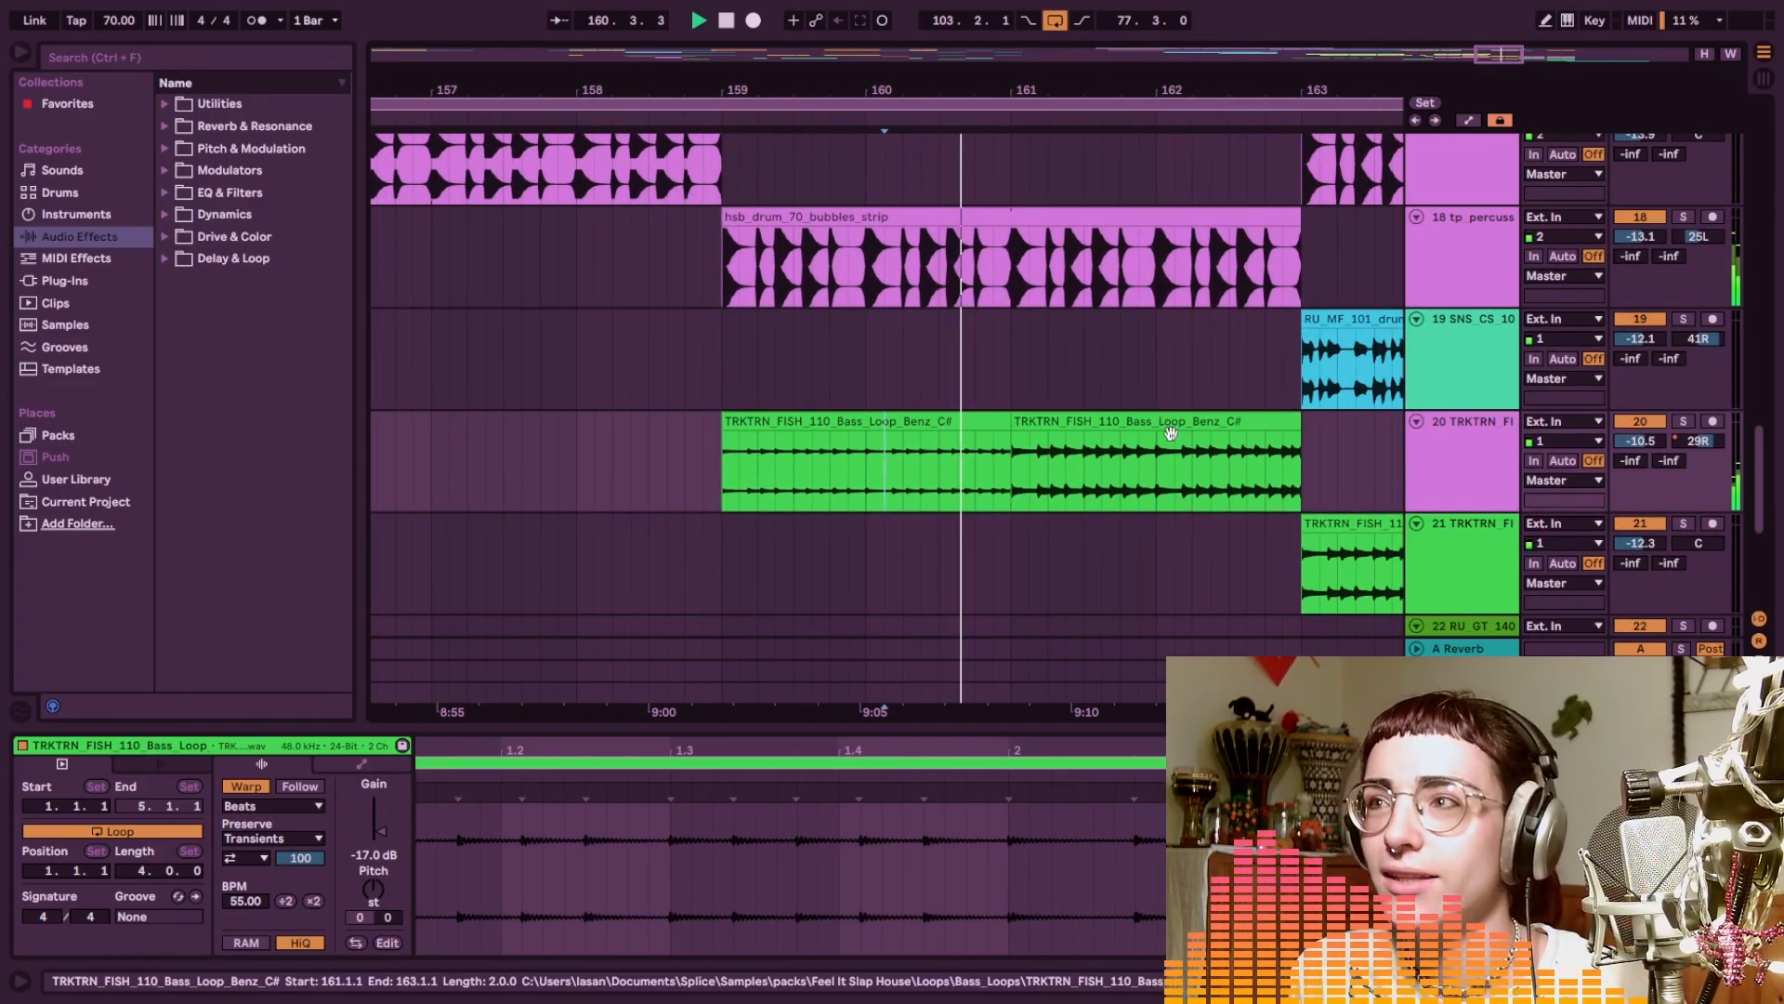
Listen on from bar 161 and examine the layered bubbles, low key groover and fish bass loops
scroll(1143, 446, down, 1)
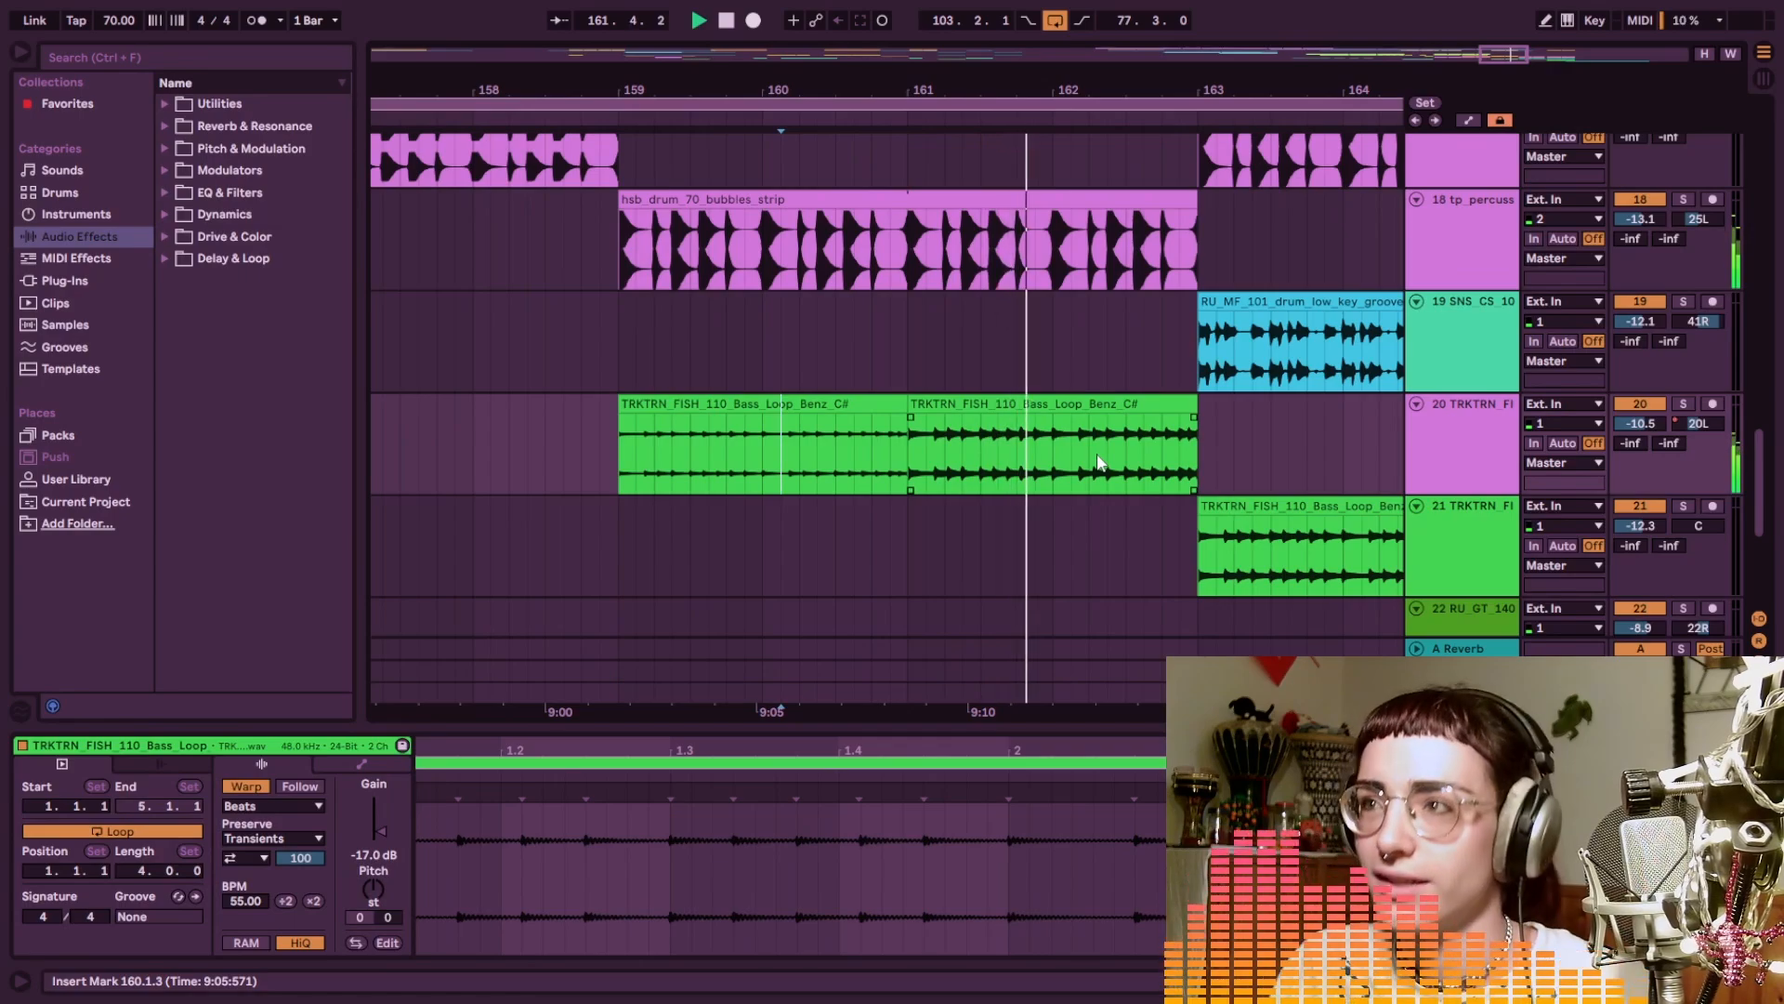
drag(1320, 430, 951, 427)
scroll(942, 418, down, 3)
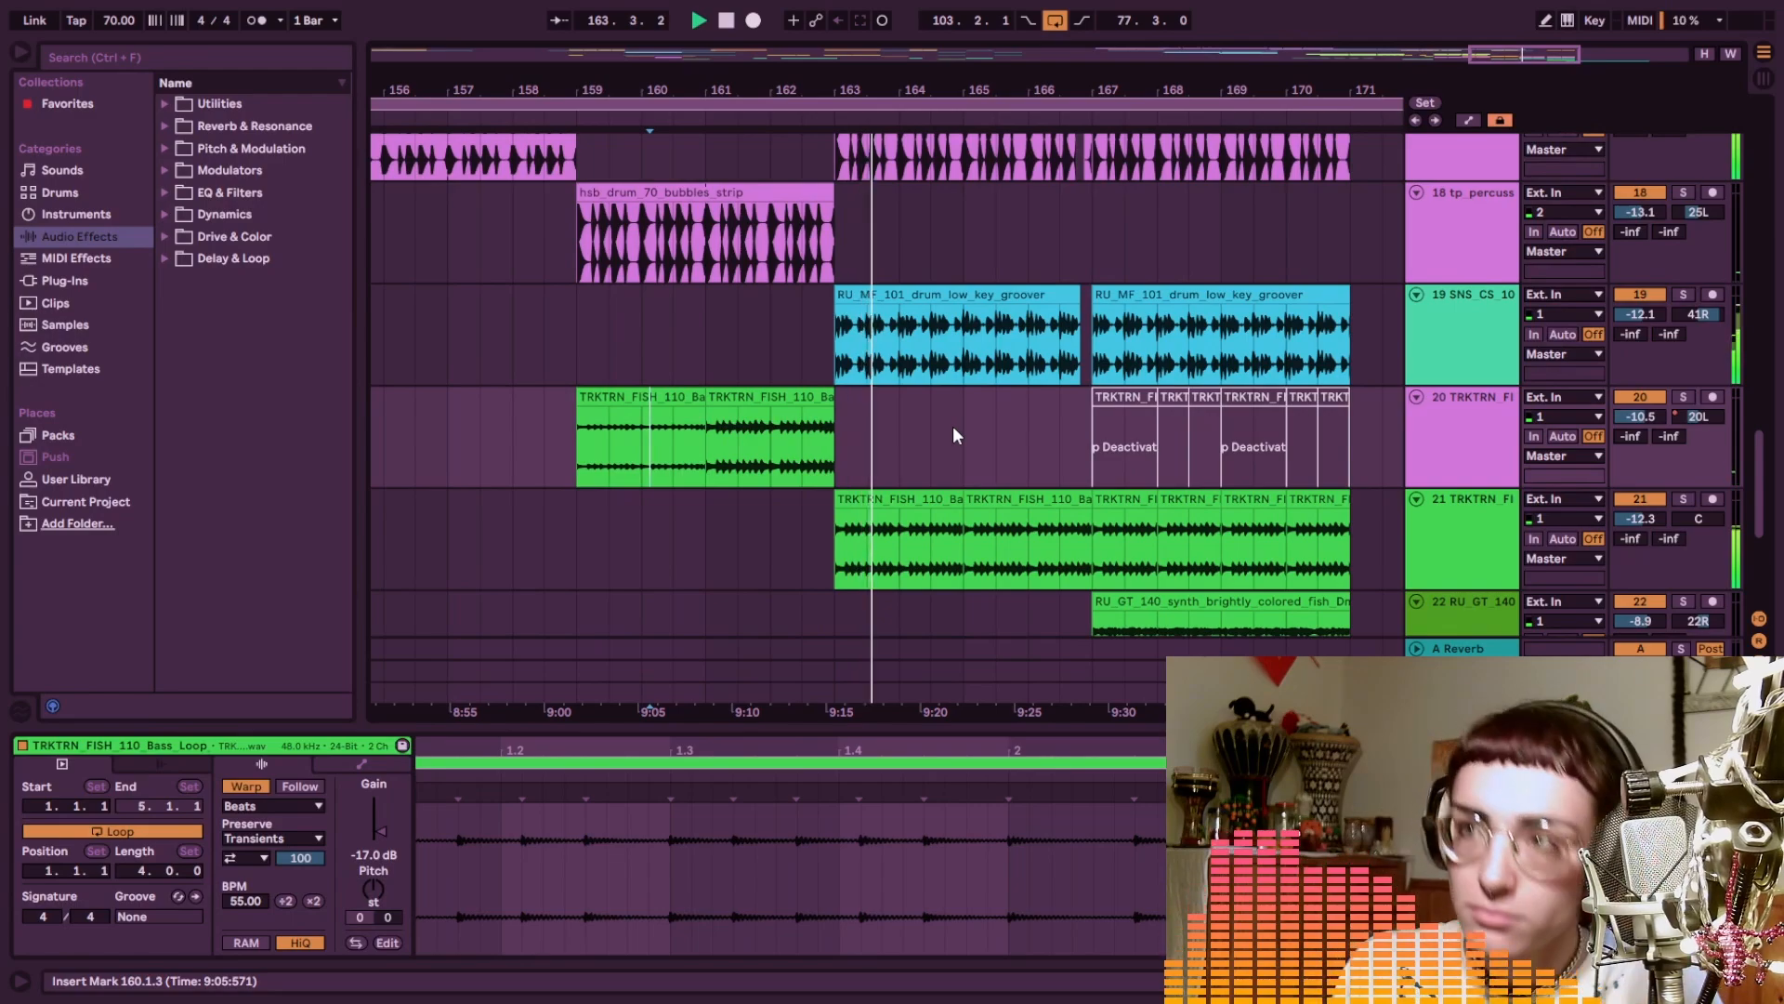
scroll(951, 426, up, 3)
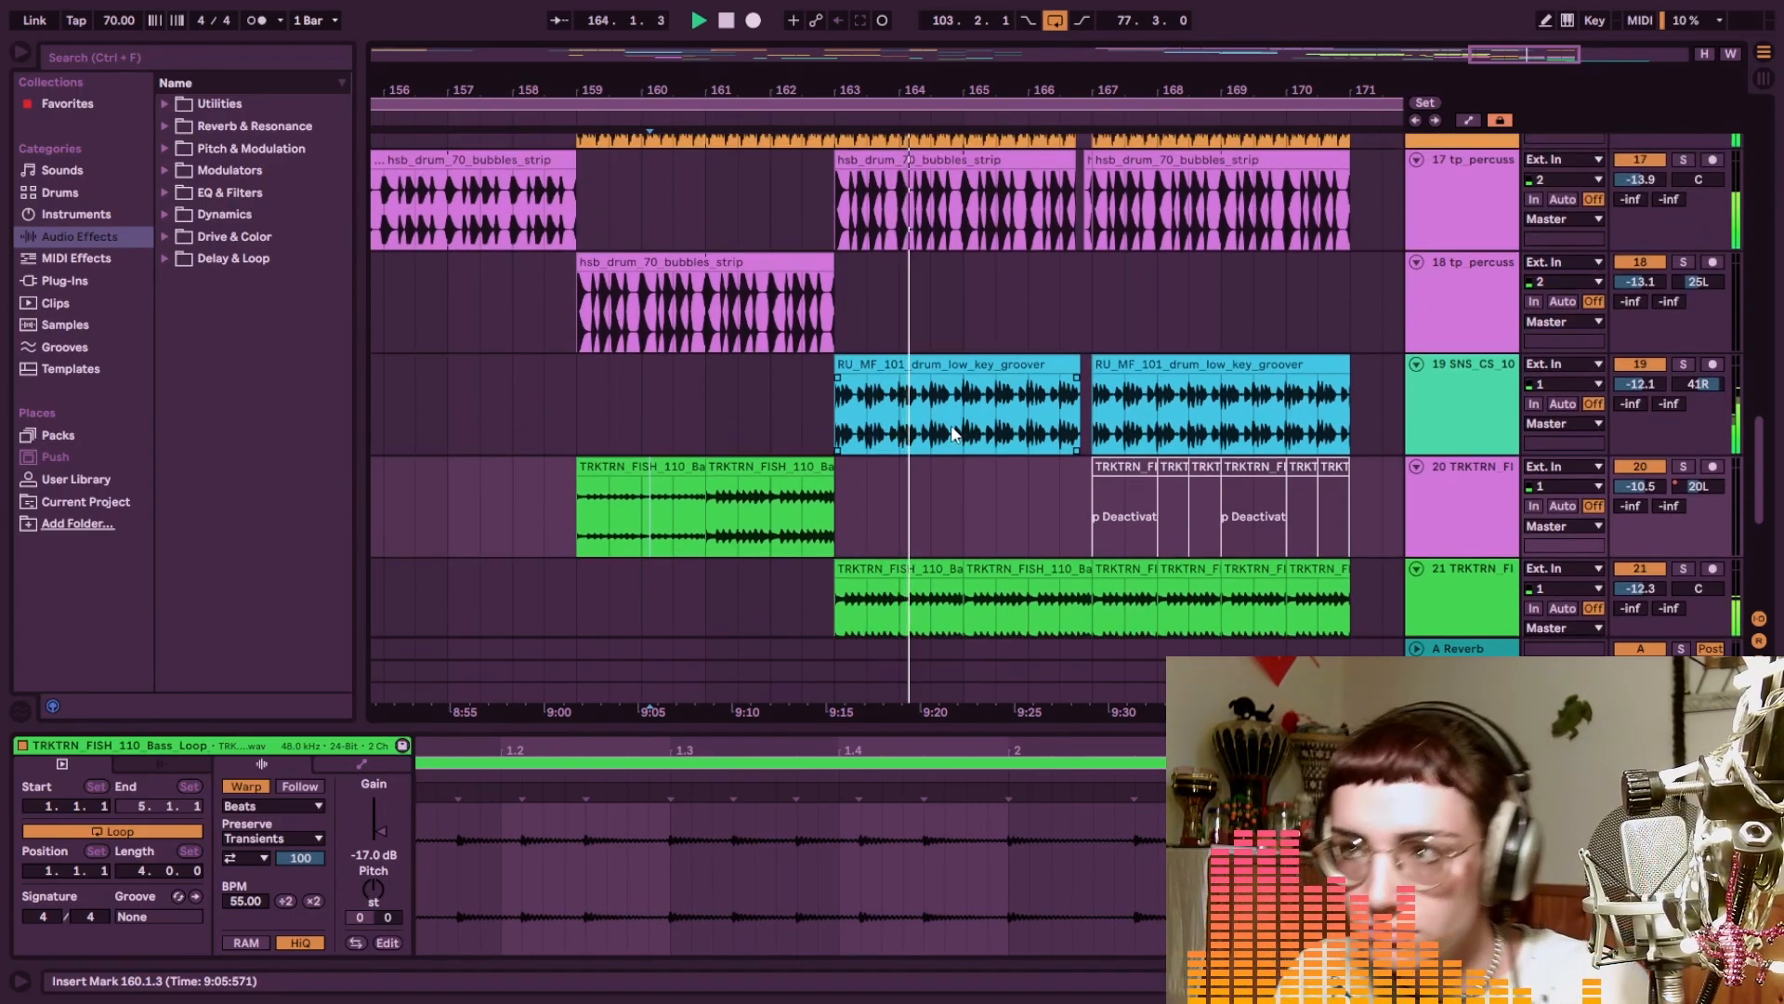
scroll(952, 430, down, 5)
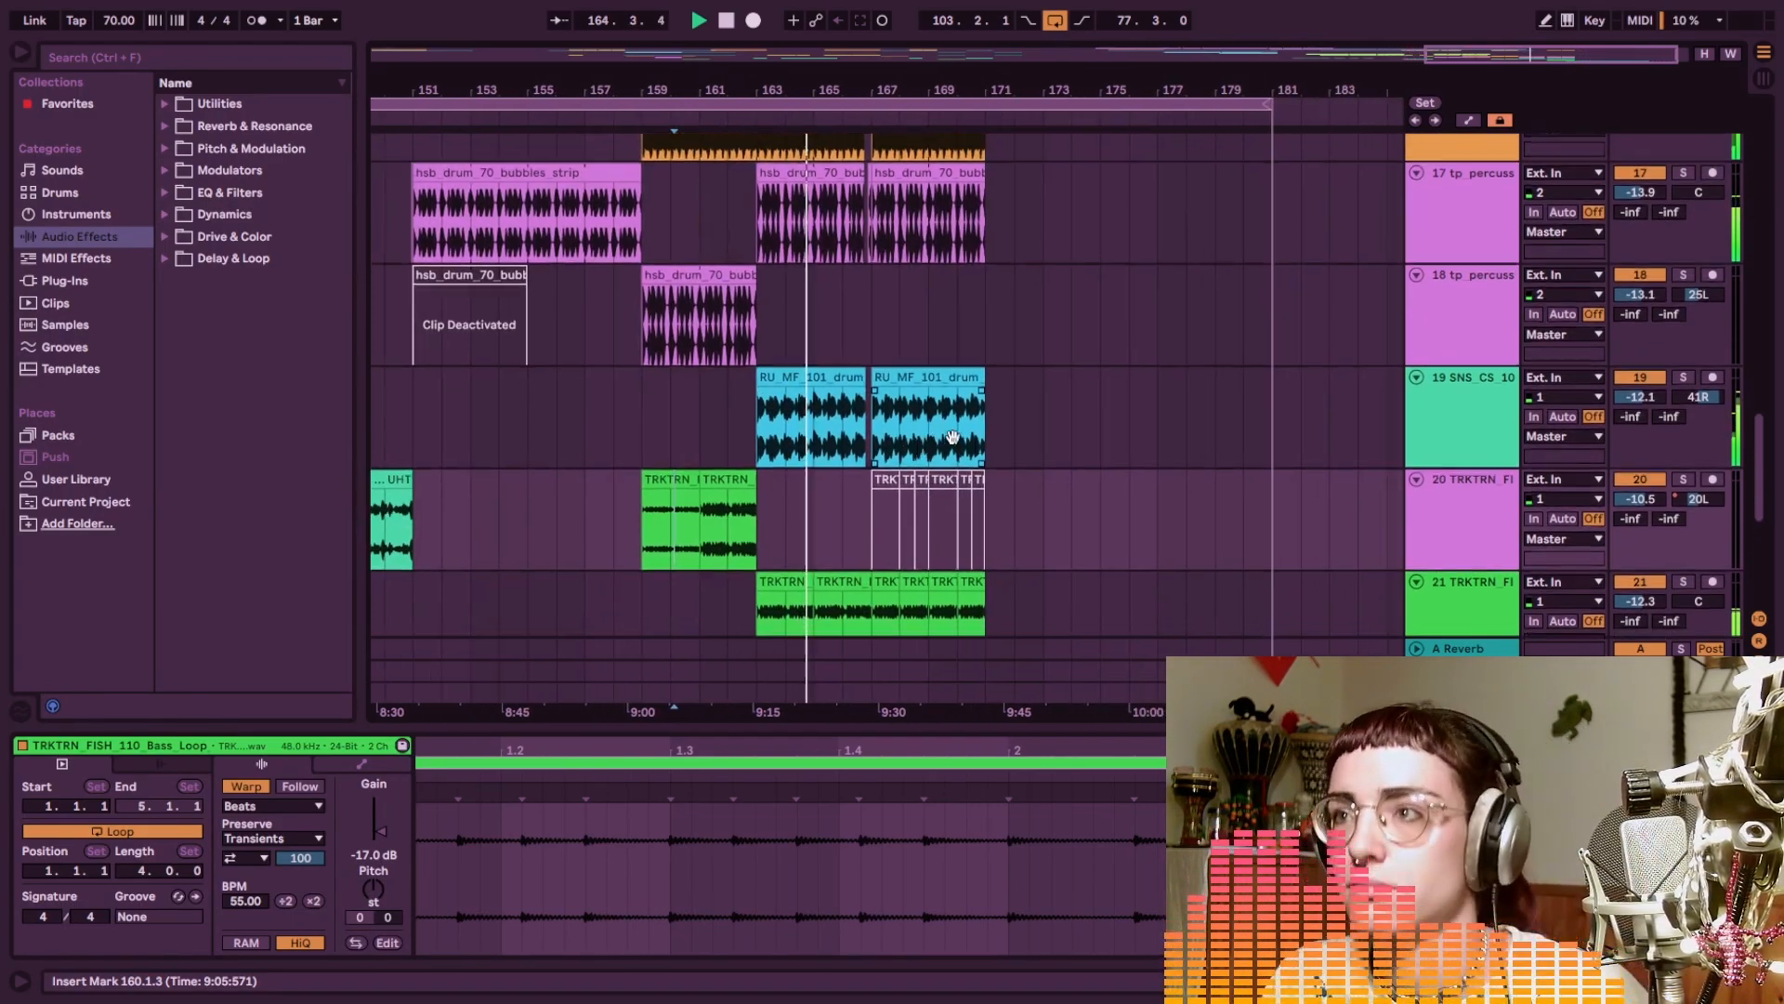
drag(953, 437, 997, 414)
Mark the empty stretch from bar 170 to 171 on track 16 and compare it with the neighbouring percussion tracks
scroll(901, 433, up, 8)
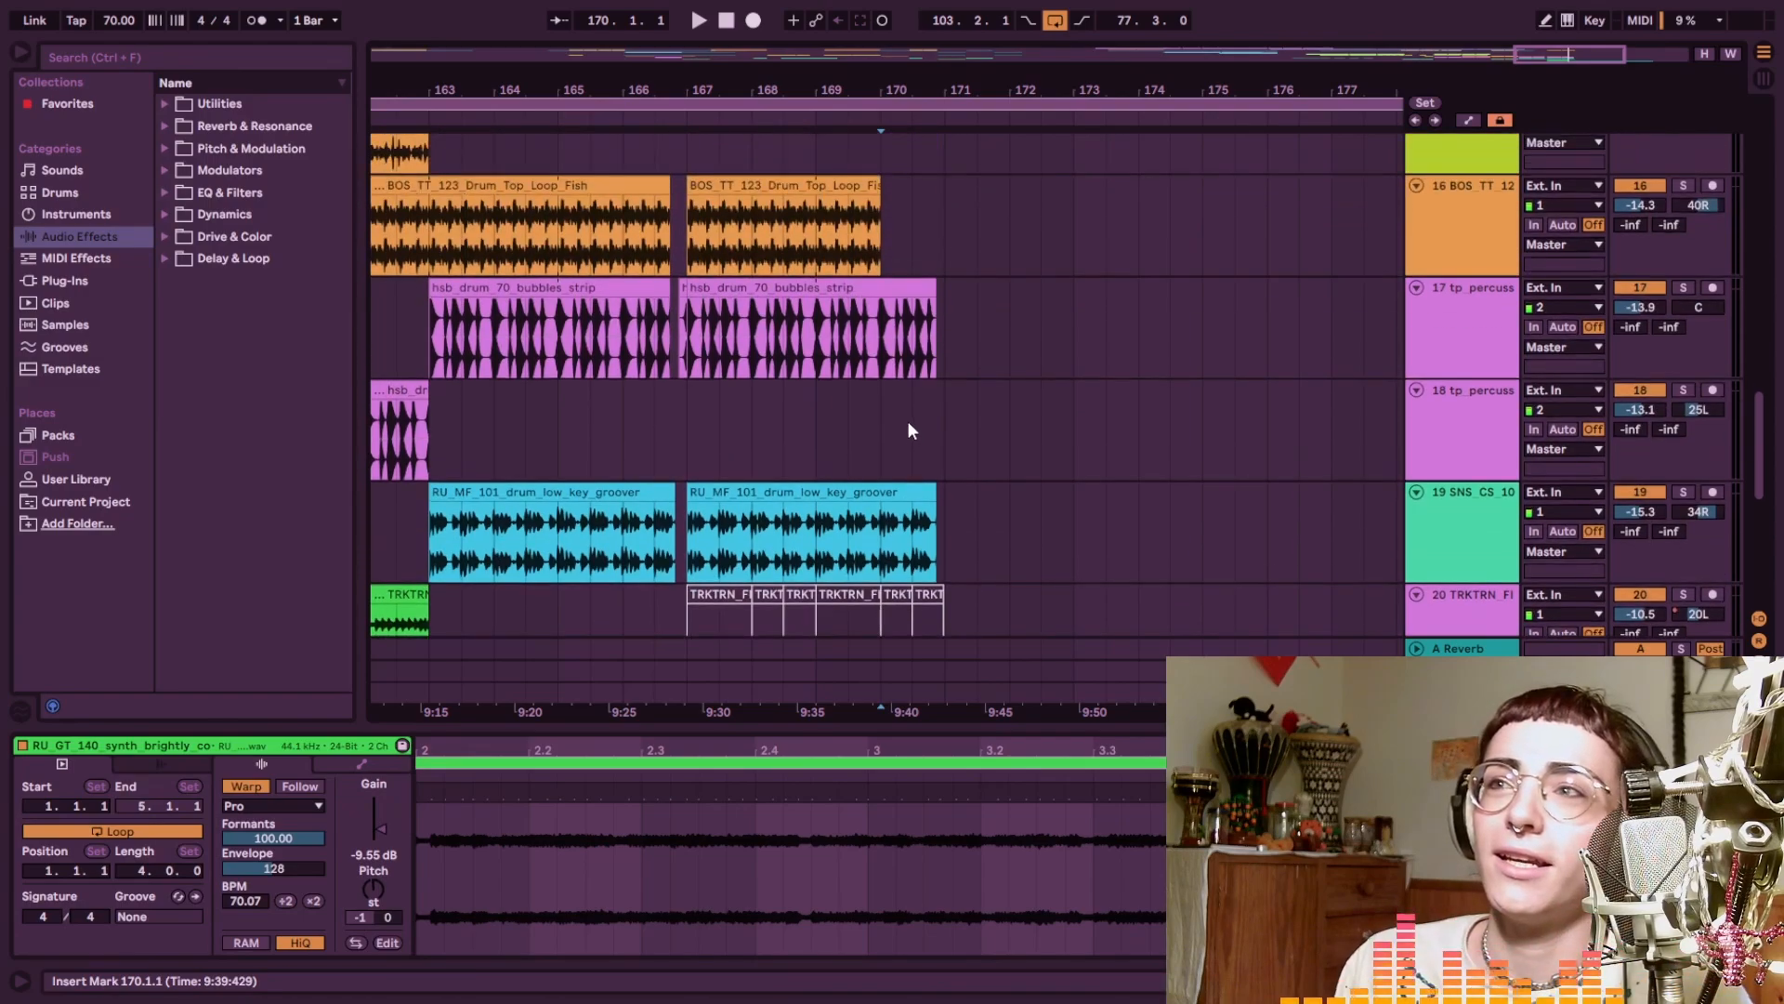
scroll(902, 409, up, 6)
drag(894, 388, 957, 365)
scroll(939, 371, down, 5)
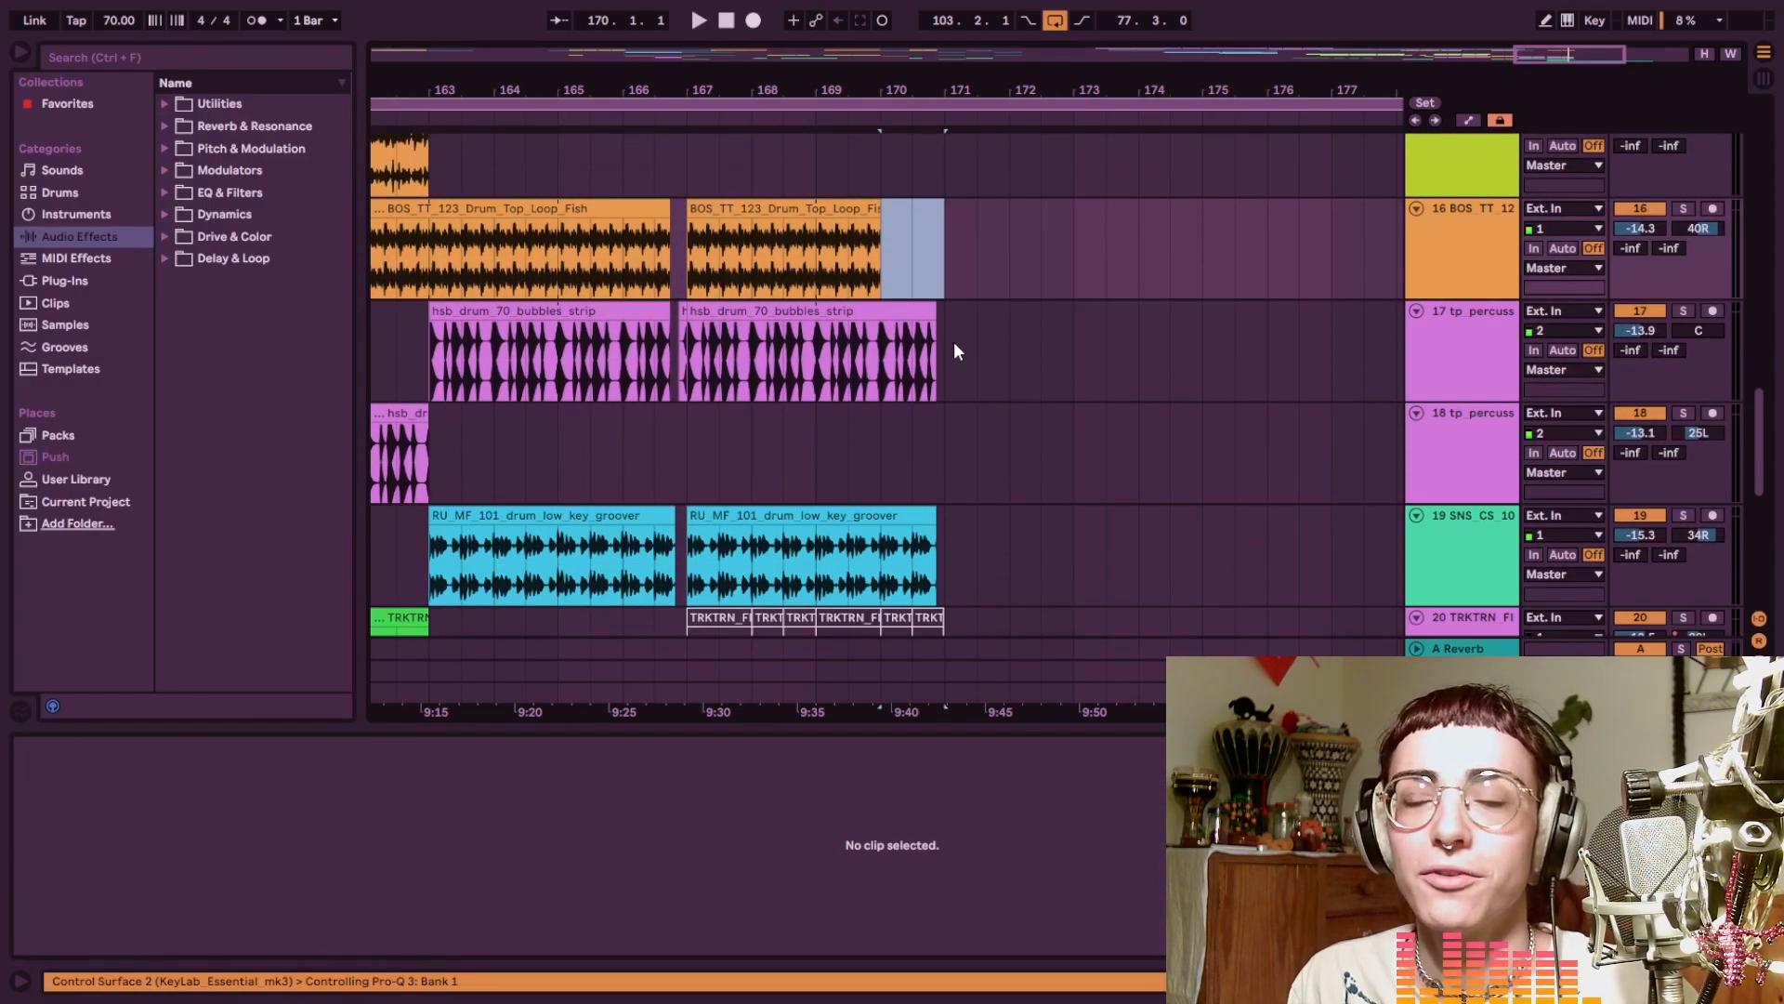
scroll(966, 513, down, 5)
scroll(936, 438, up, 8)
Play the fish drum top loop on track 16 from 169.1.1 to hear it end at bar 170
click(825, 471)
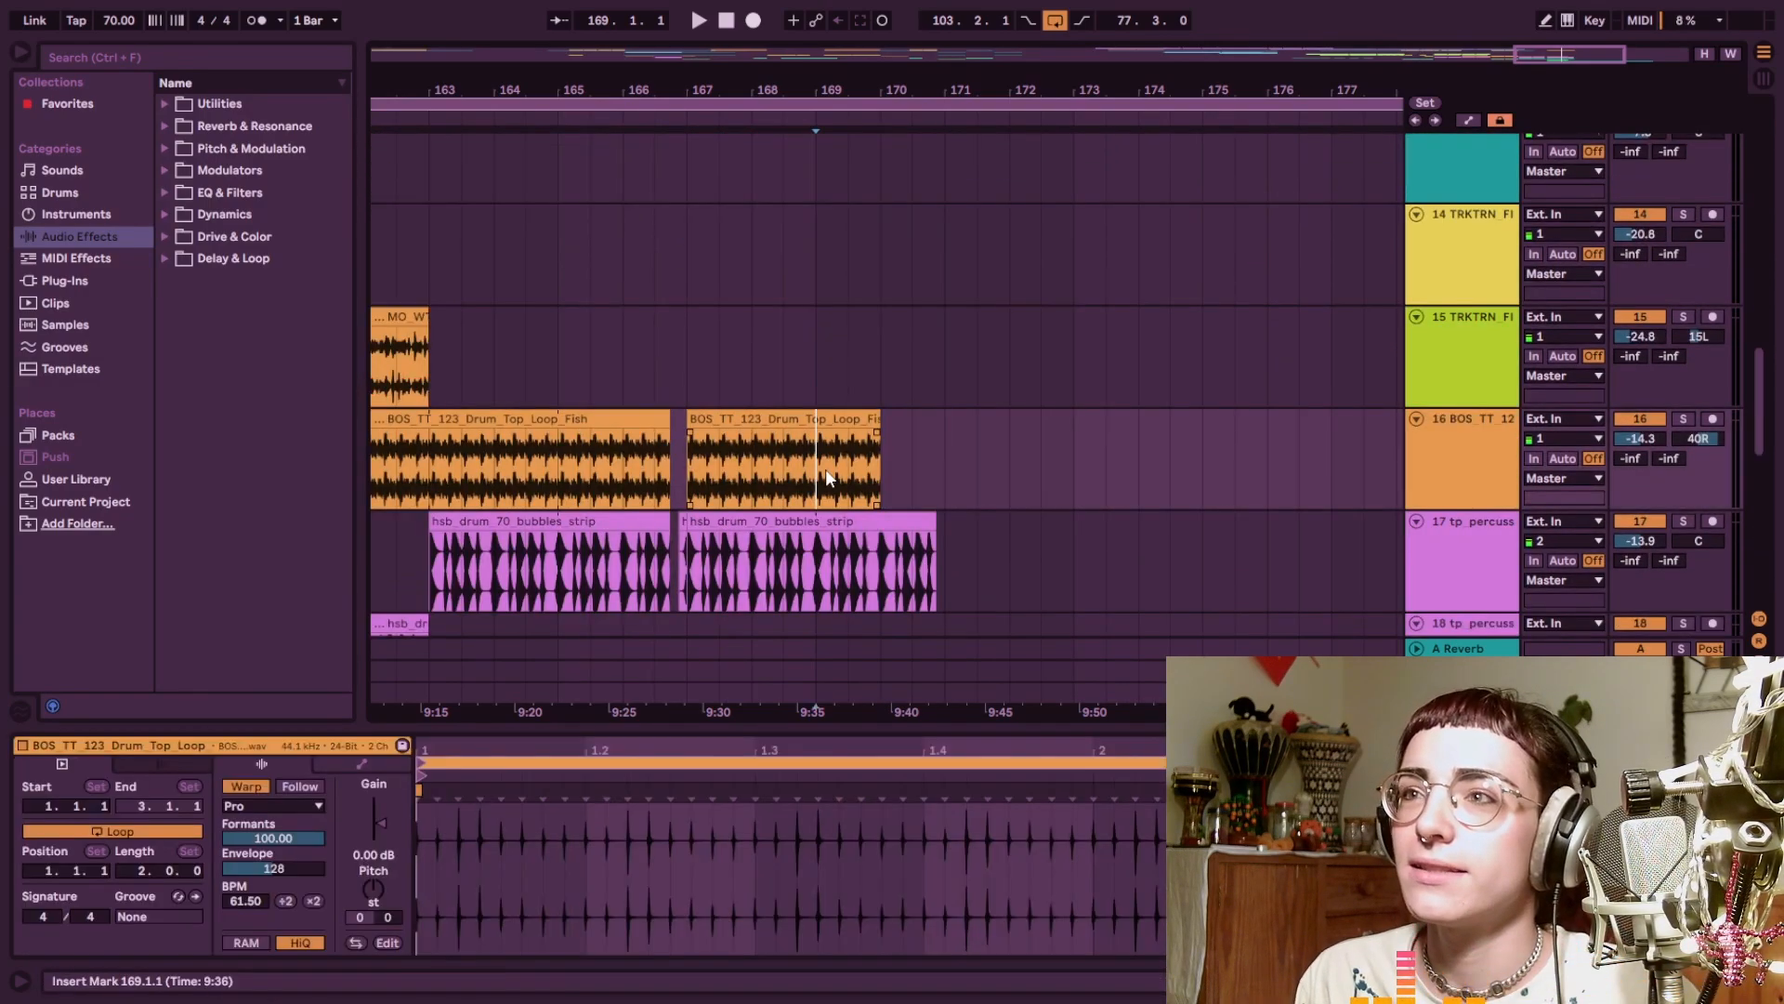
key(space)
scroll(851, 479, down, 3)
ctrl+scroll(828, 275, up, 3)
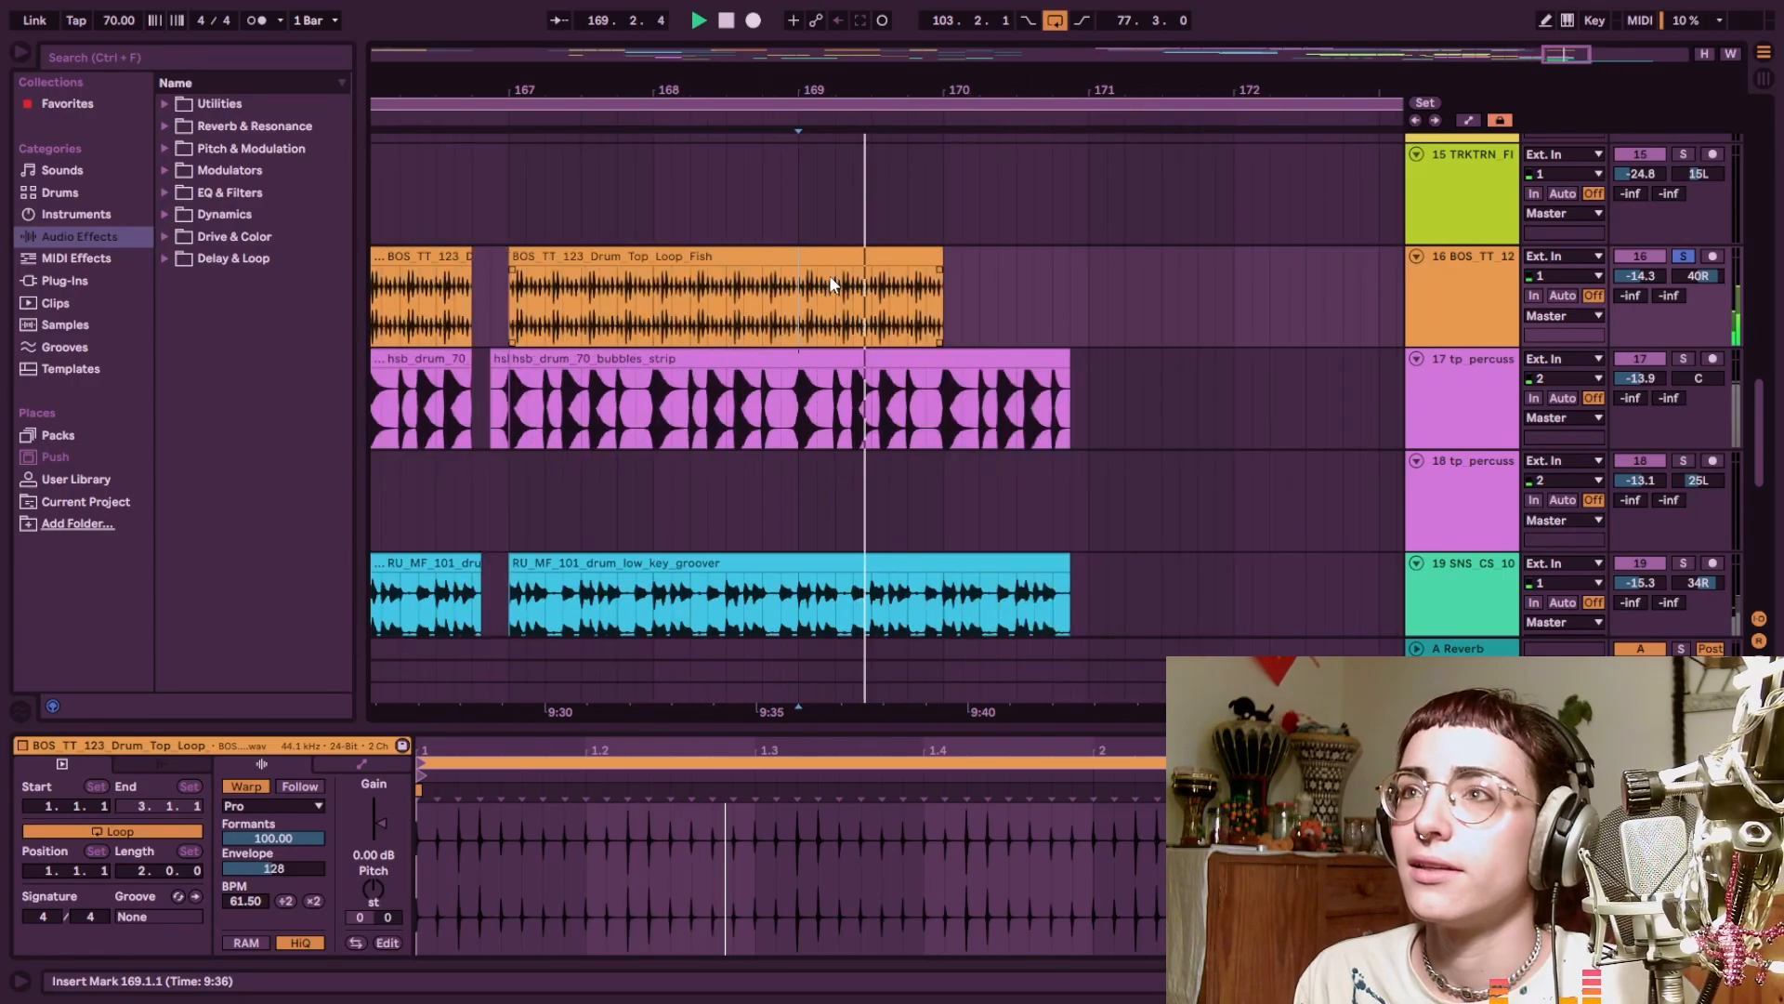
scroll(811, 493, down, 4)
Examine where the brightly colored fish synth ends on track 22 and mark the empty stretch from 171.1.1 to 171.2.3
click(811, 492)
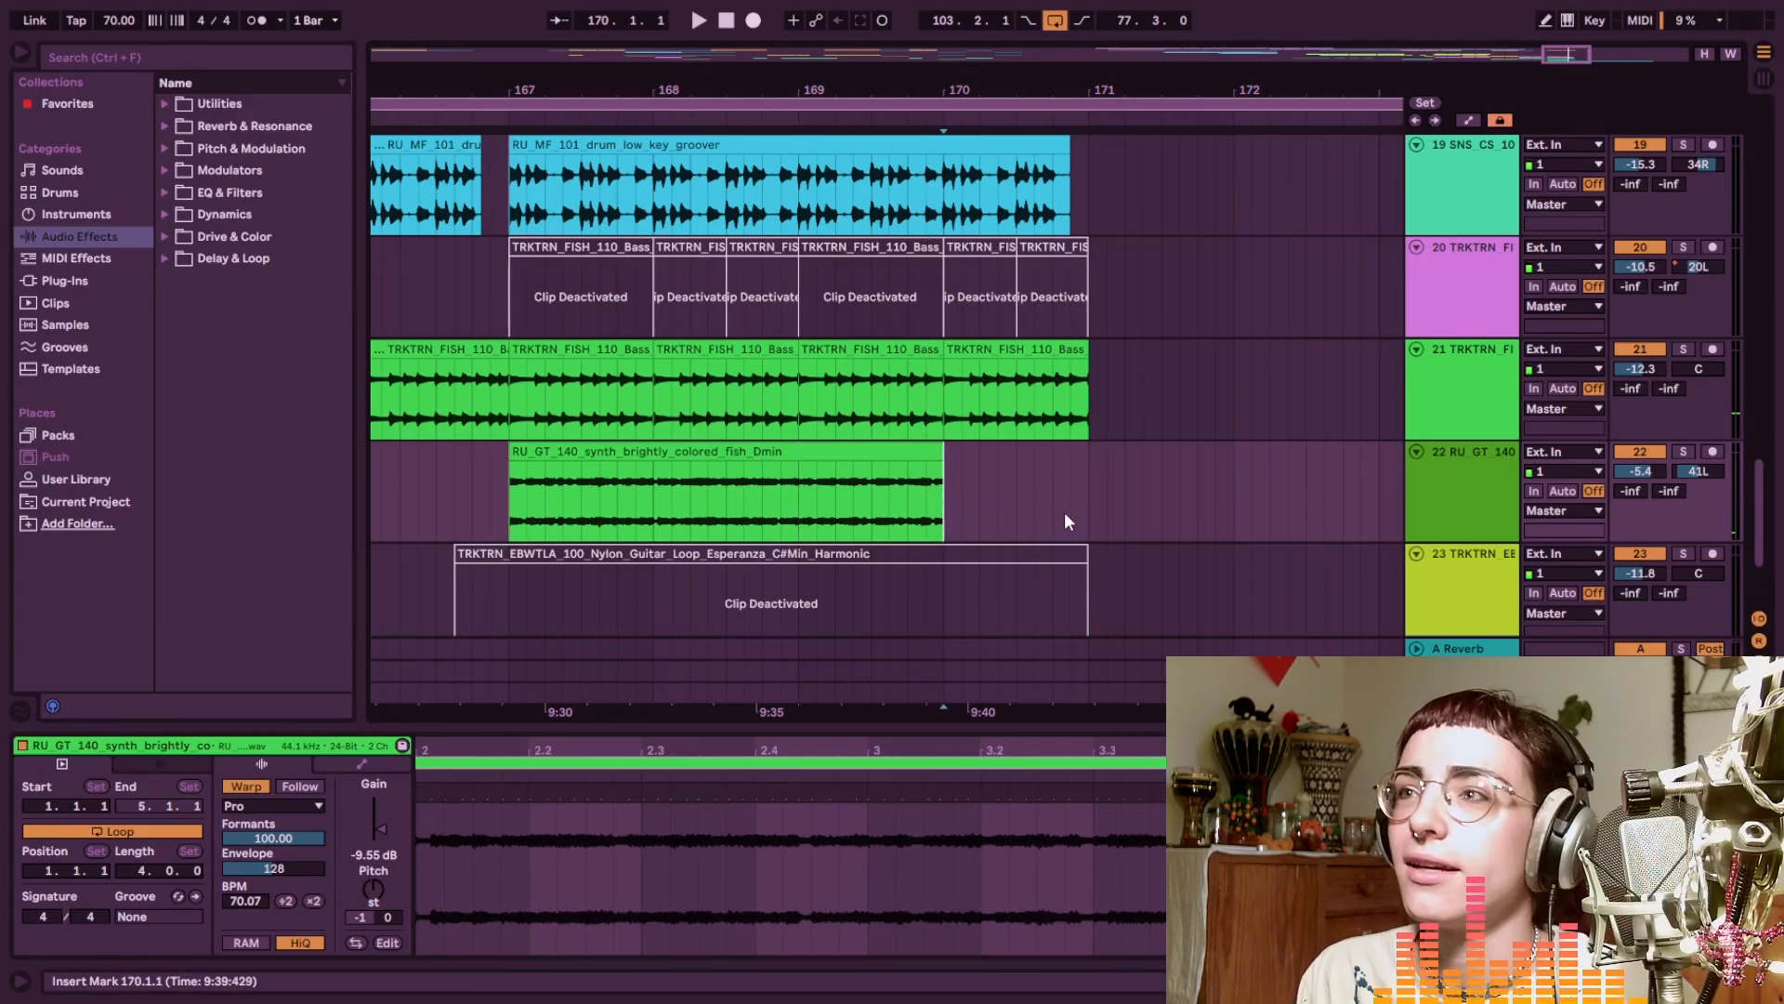
scroll(1069, 506, up, 1)
click(1070, 481)
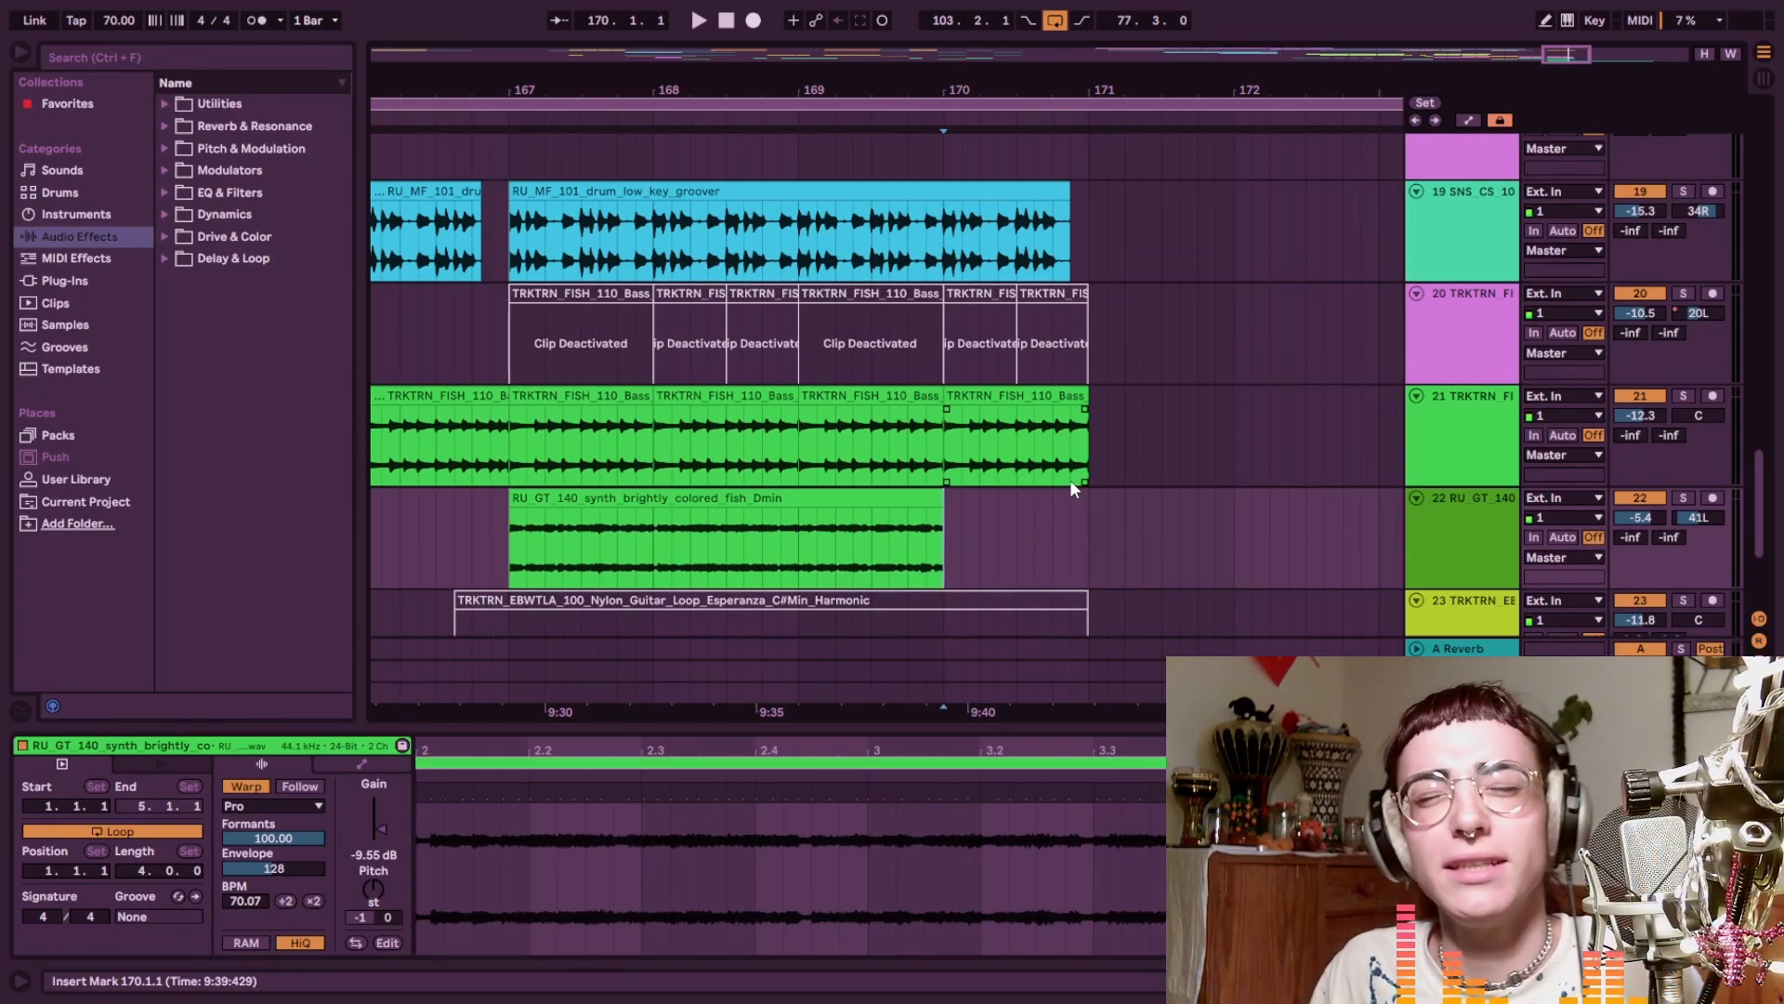
shift+click(1089, 545)
drag(1100, 502, 1168, 514)
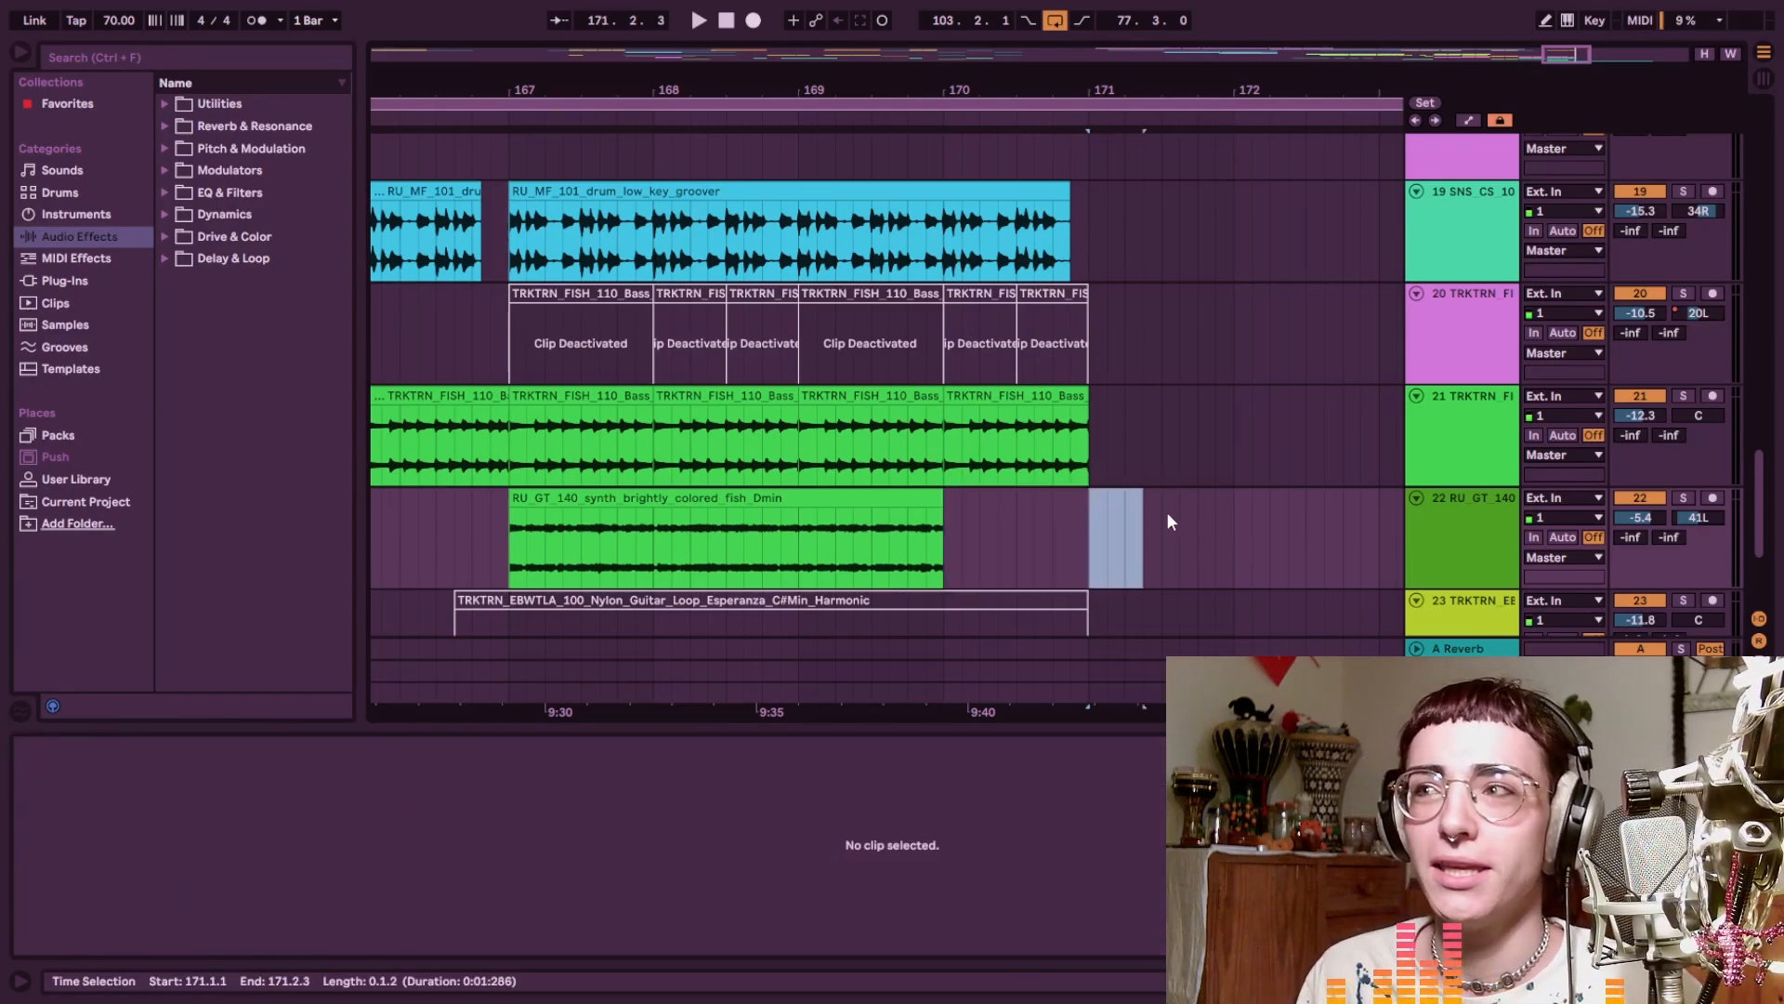
Play from 169.1.1 and examine how the low key groover, fish bass and brightly colored fish synth loops end around bar 171
click(939, 535)
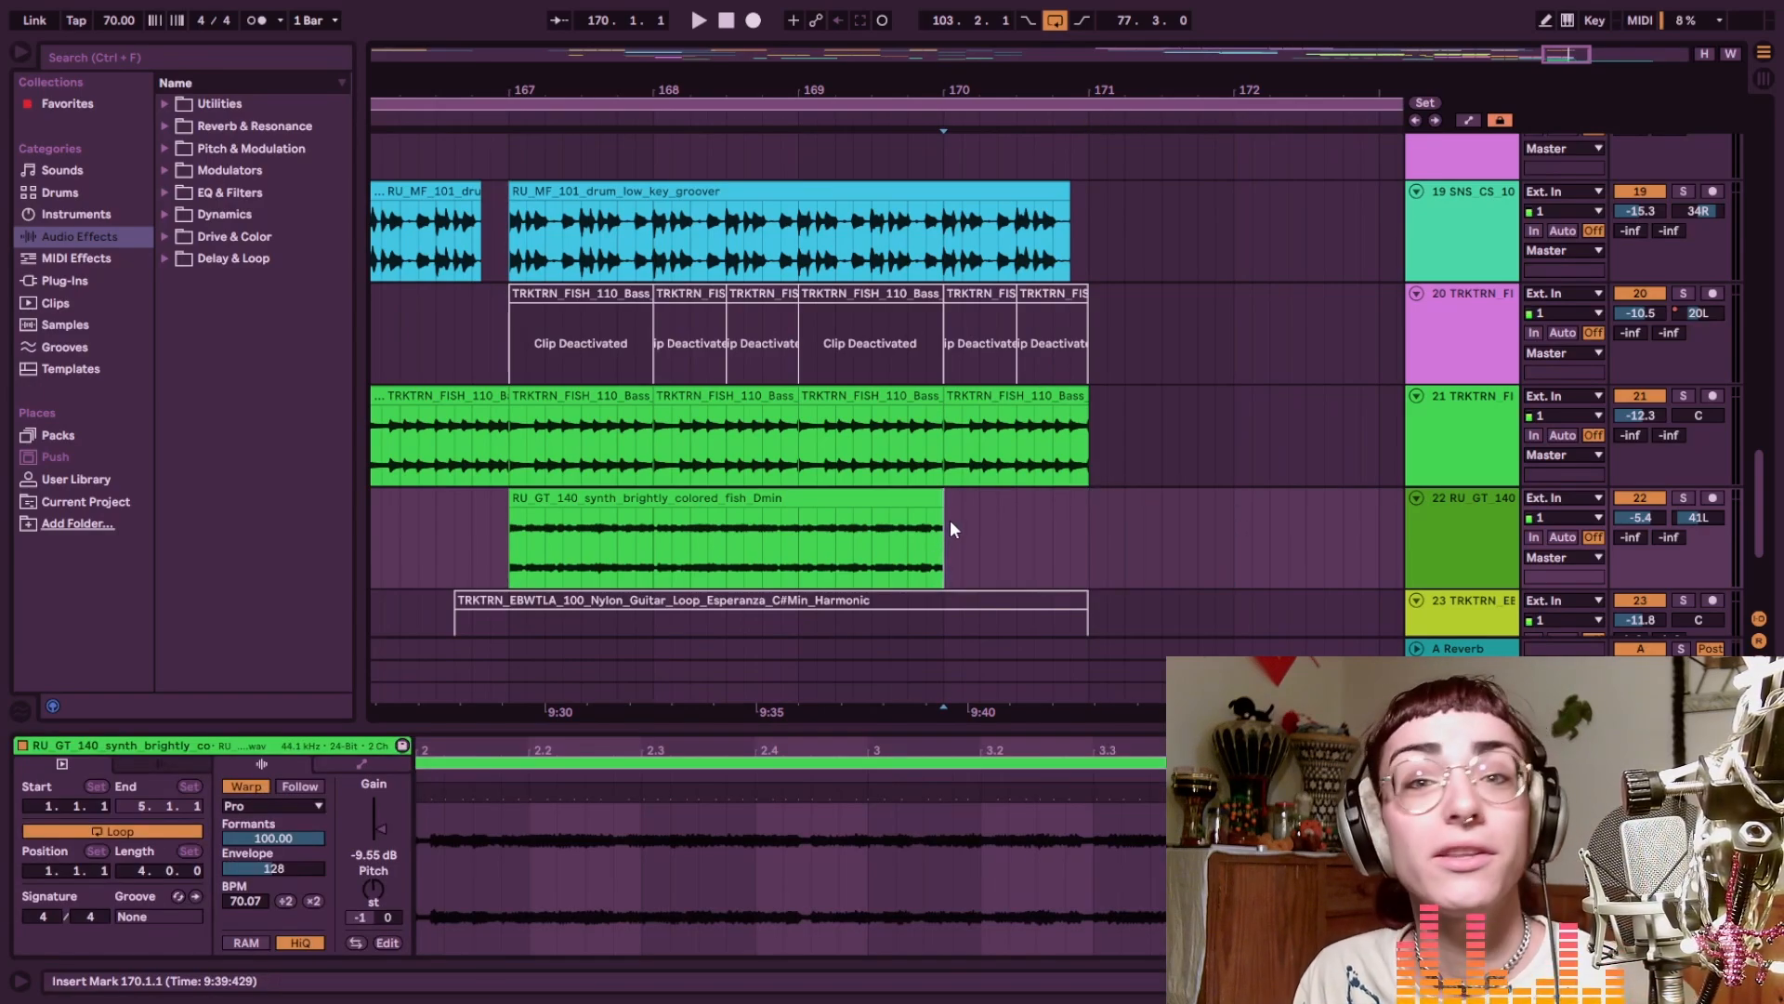
scroll(945, 531, down, 1)
click(801, 430)
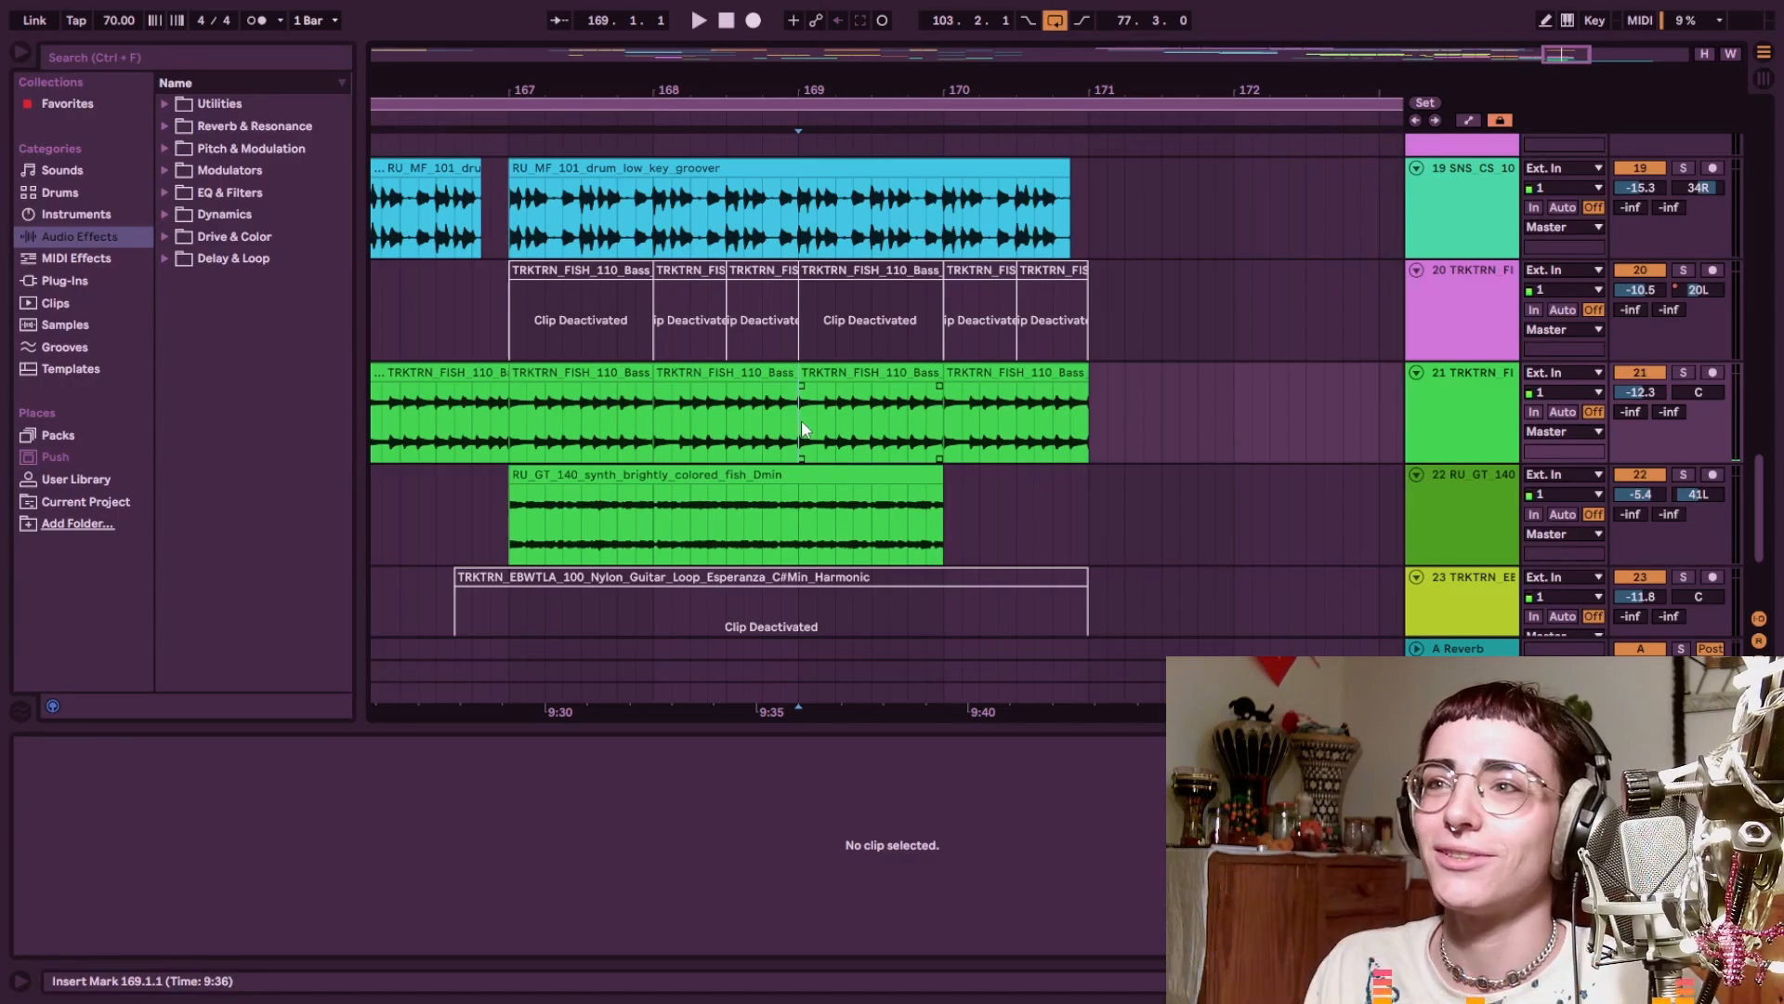
drag(962, 433, 1095, 433)
key(space)
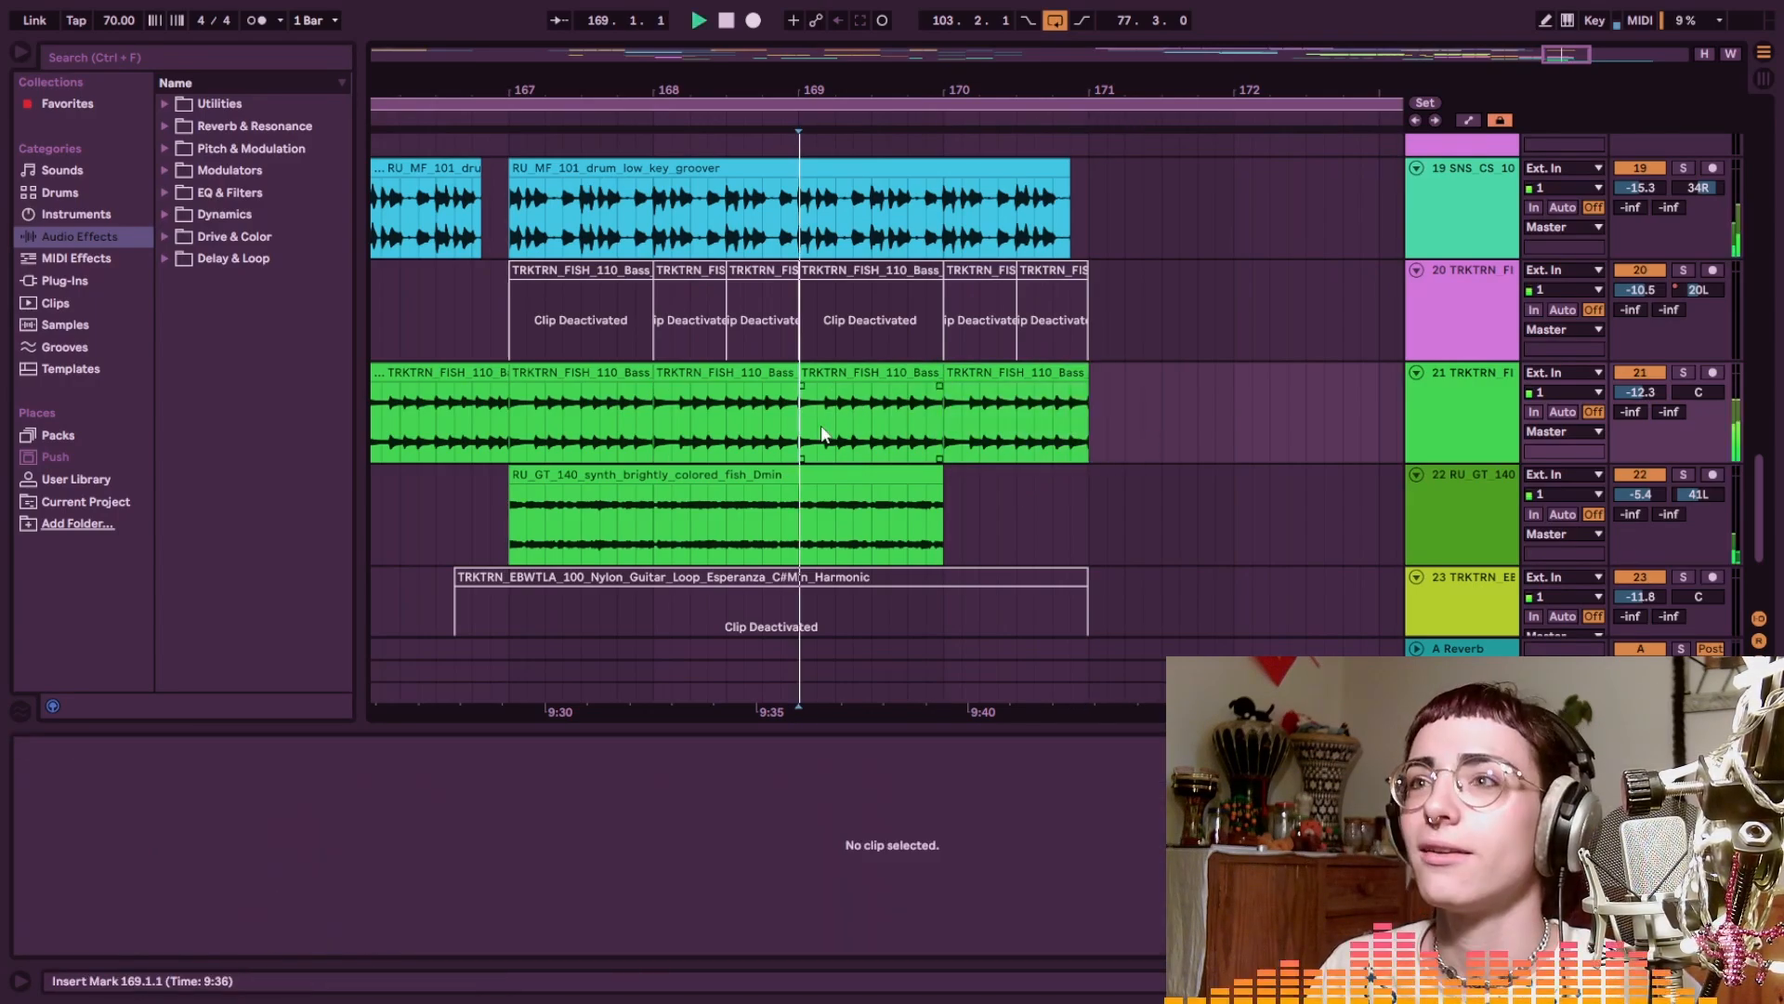
scroll(1093, 494, right, 2)
scroll(1093, 493, right, 4)
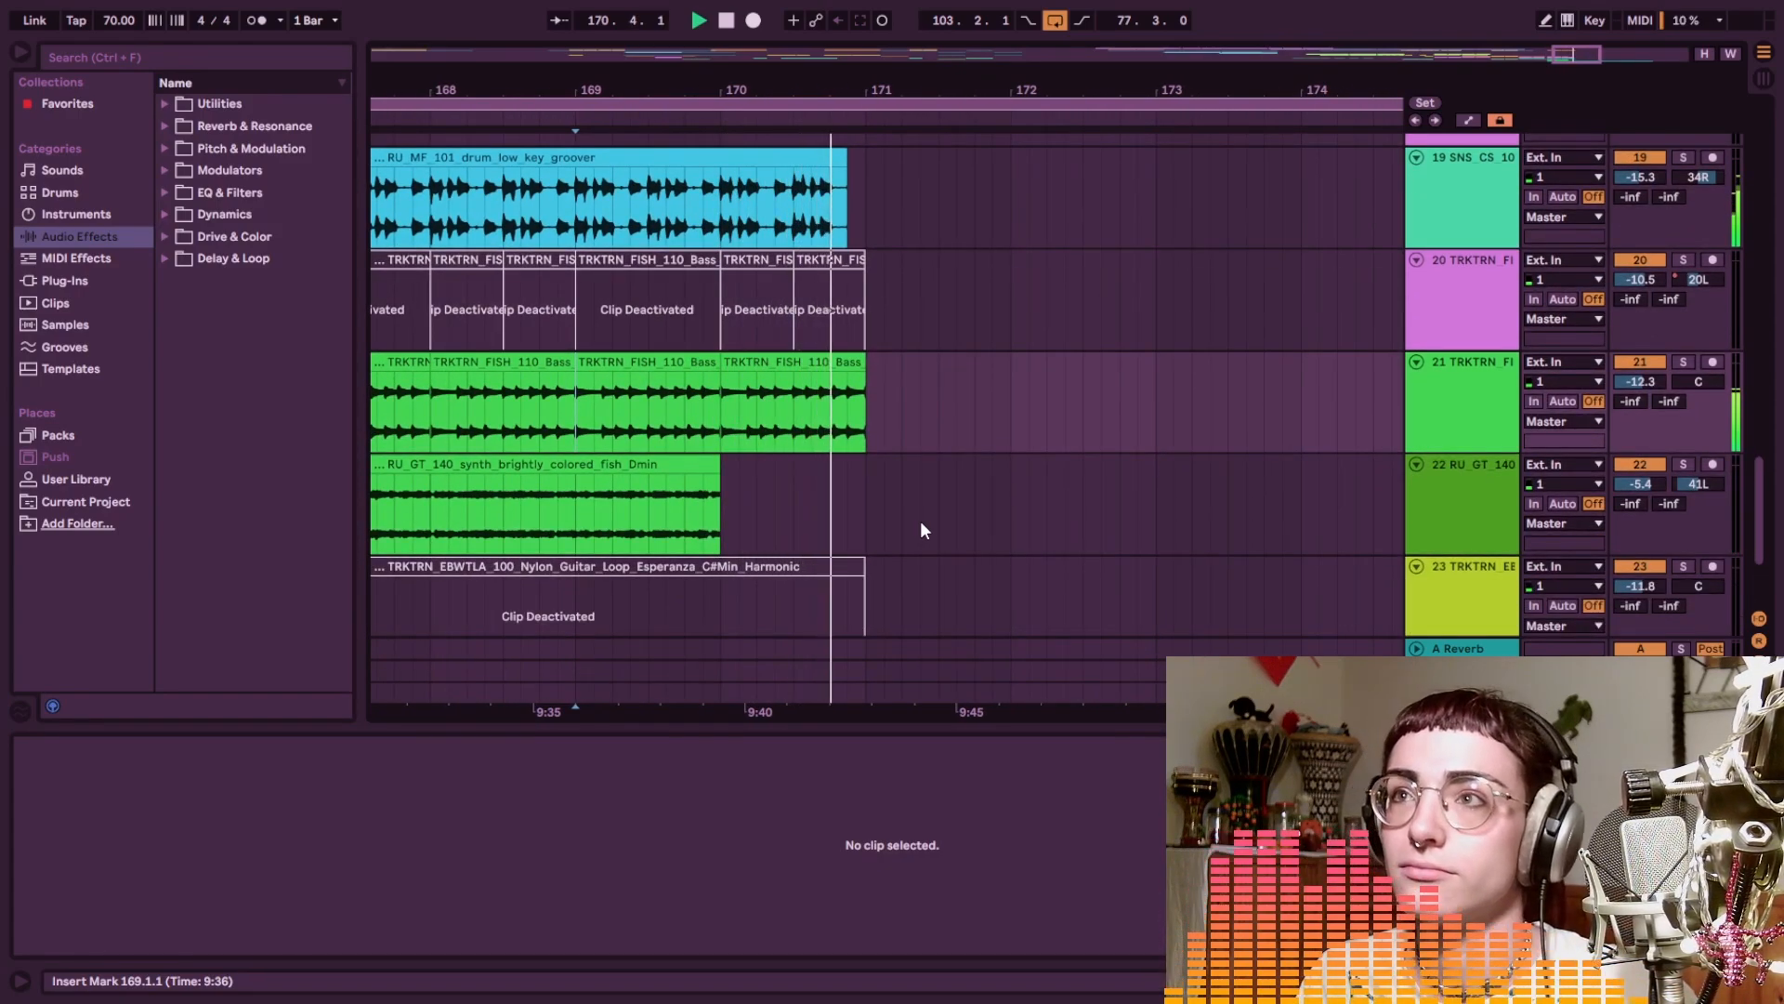
scroll(963, 481, down, 3)
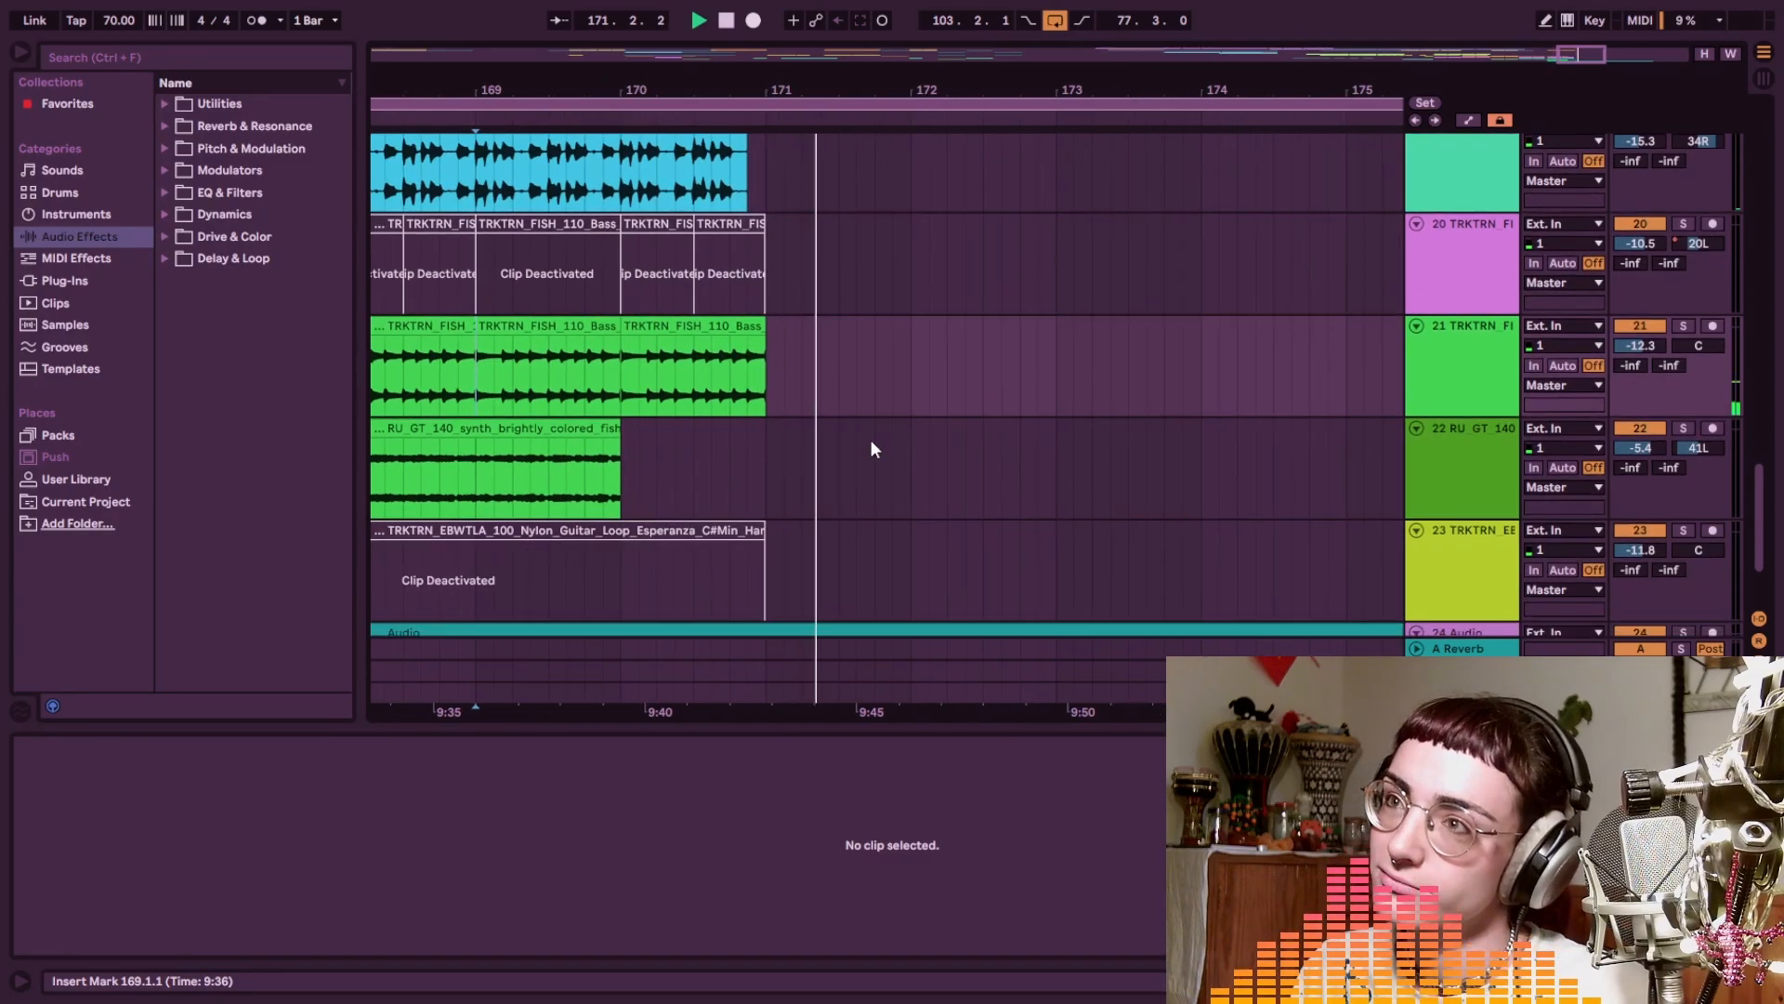
ctrl+scroll(871, 439, down, 4)
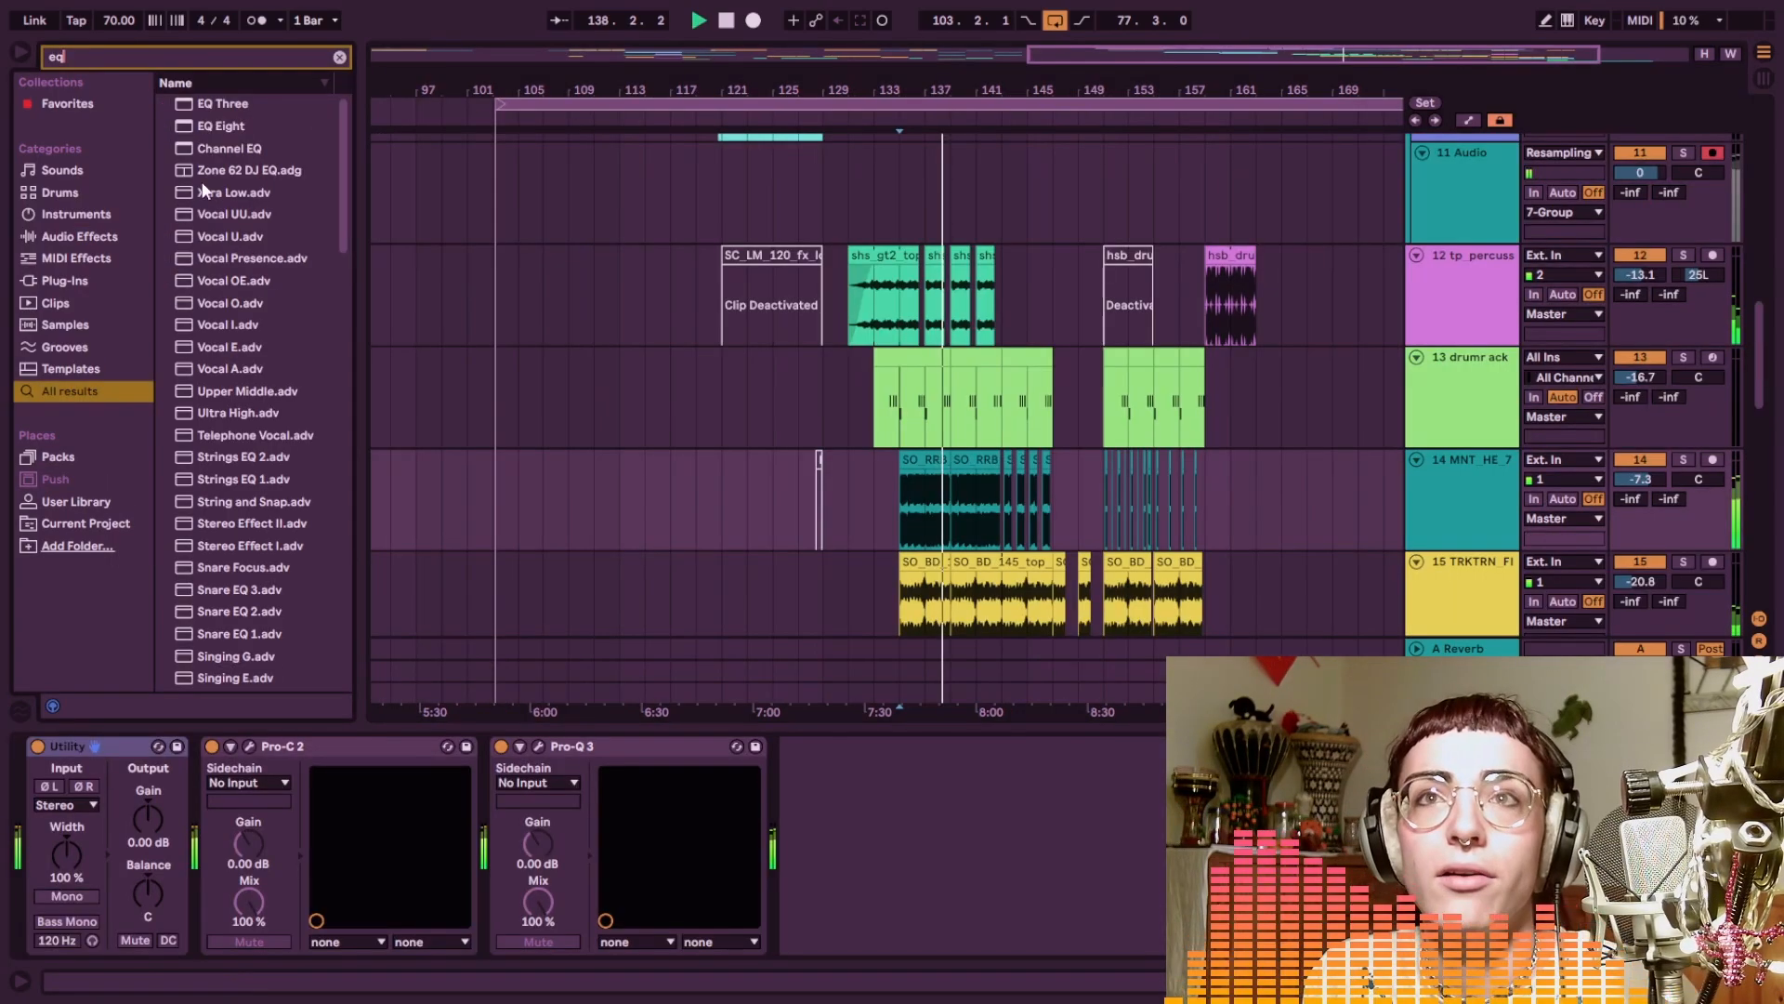
Add EQ Eight to track 14 and set its fourth band to -6.82 dB at 435 Hz while auditioning the loop from bar 135
double_click(219, 126)
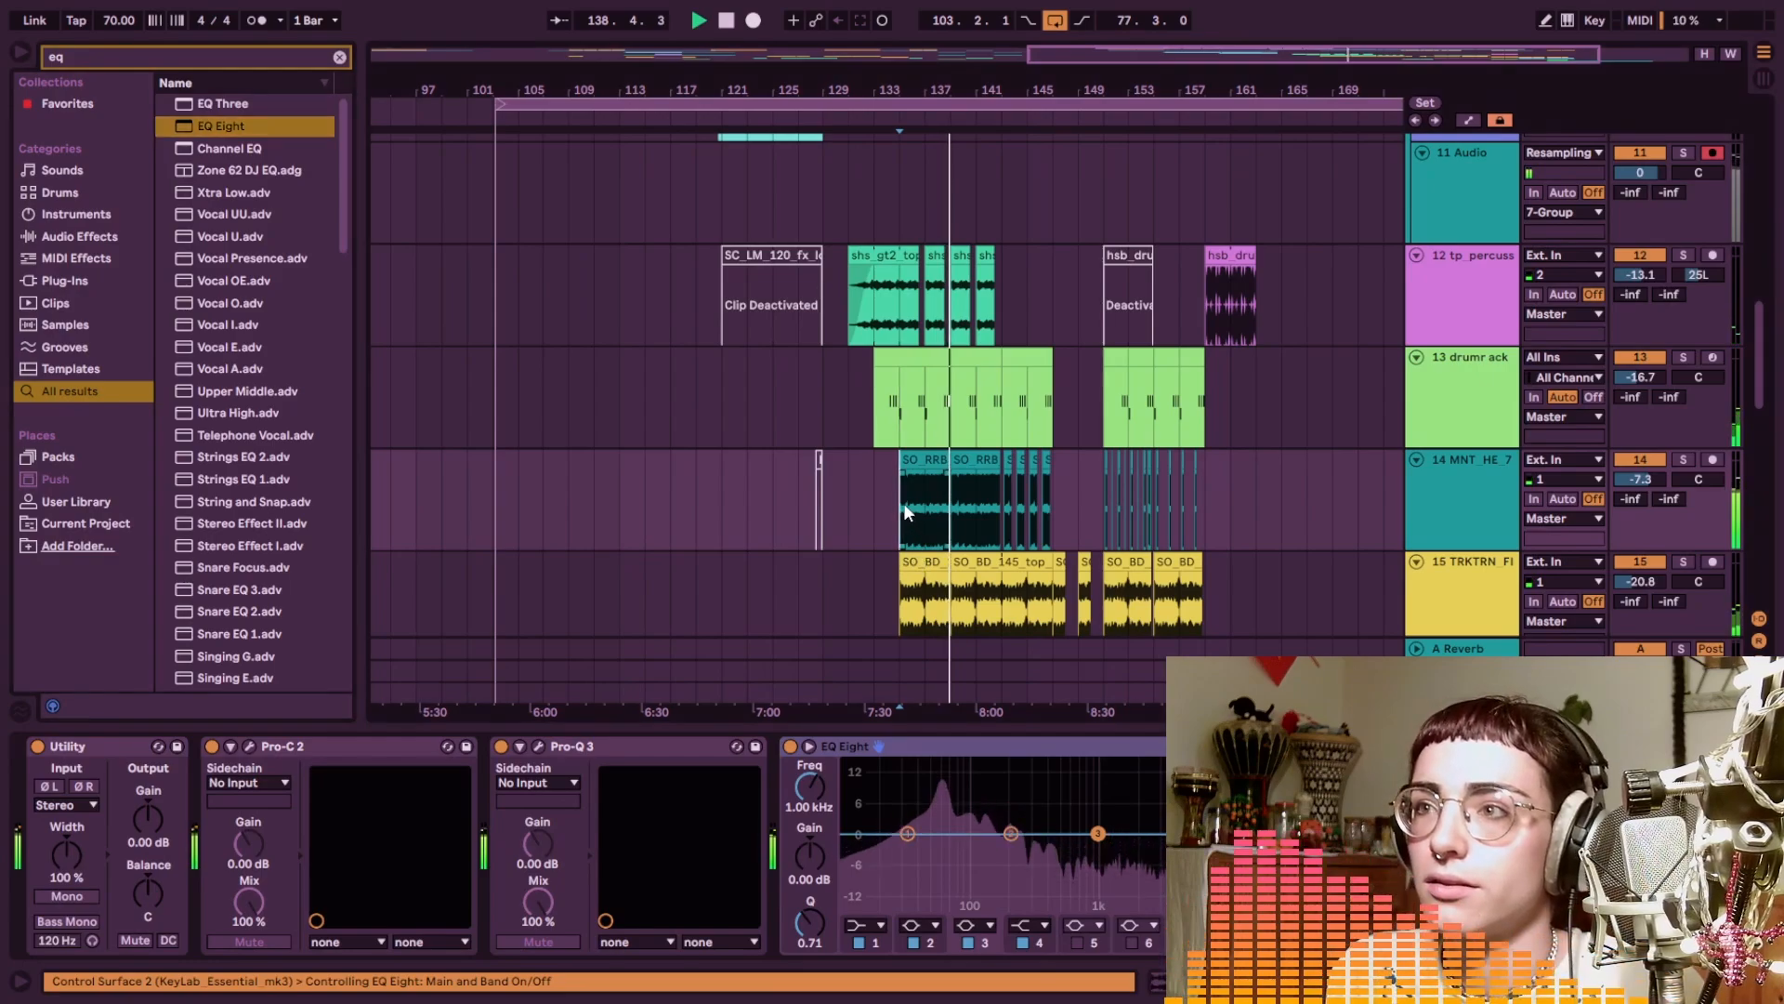
key(space)
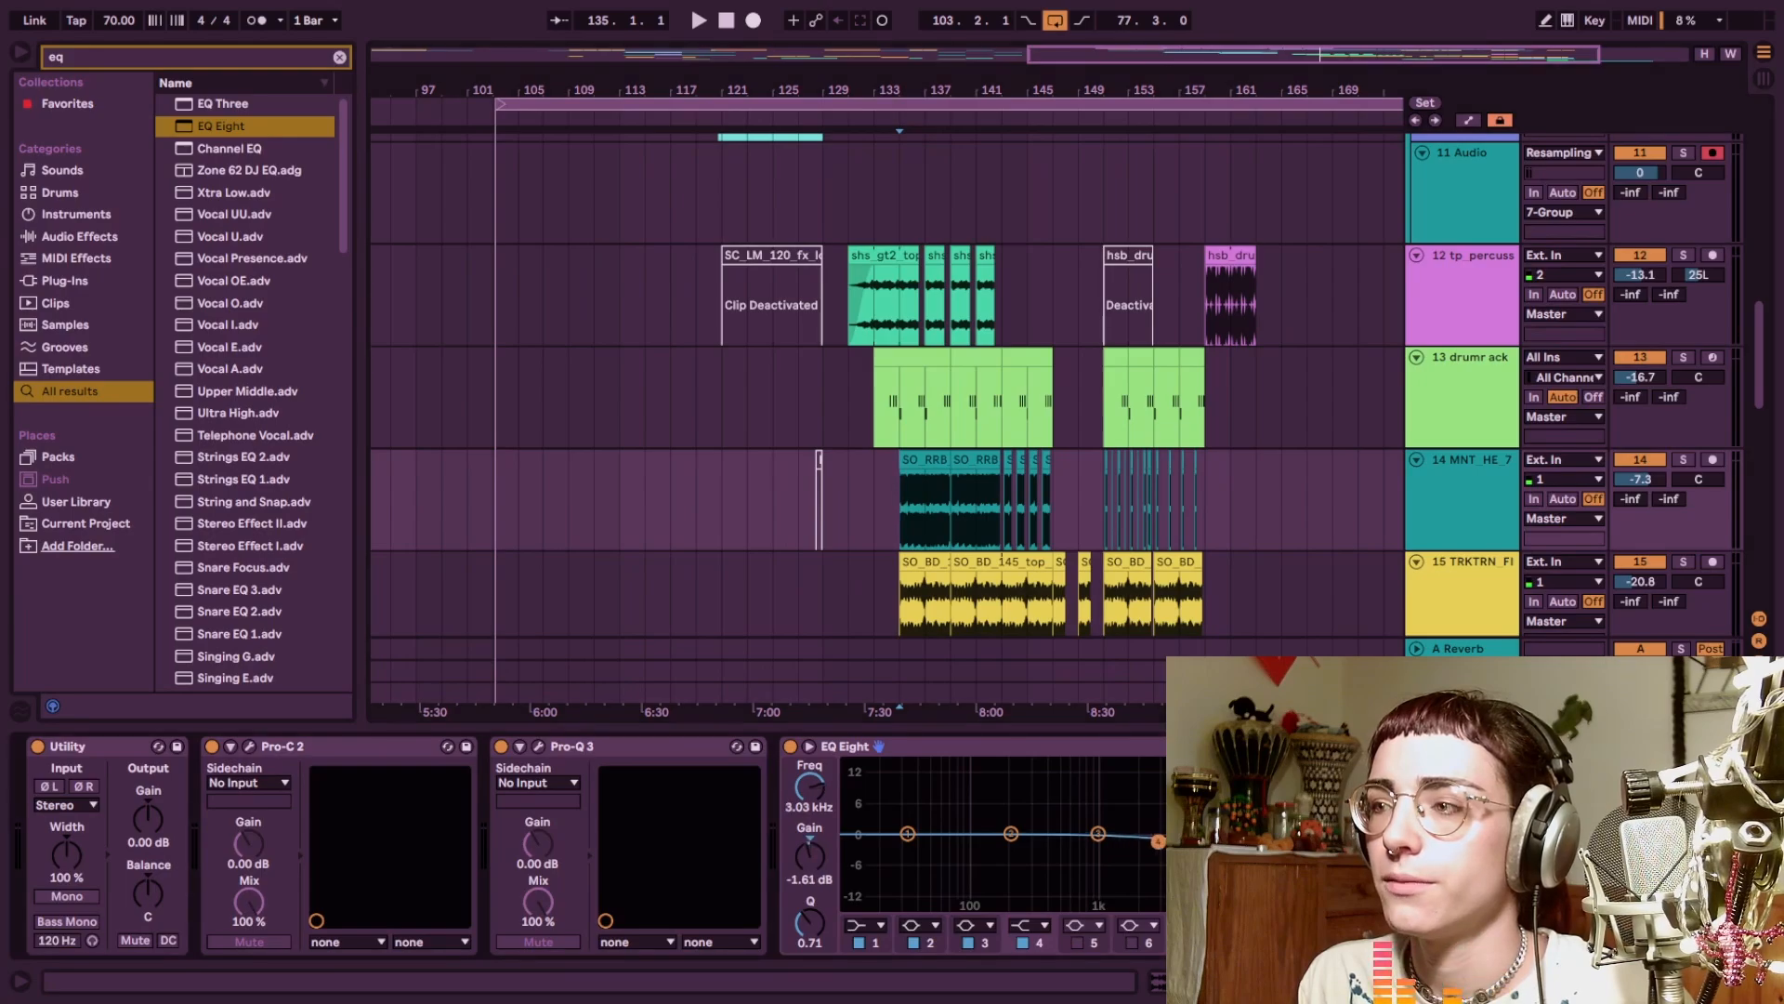
drag(1158, 841, 1060, 859)
key(space)
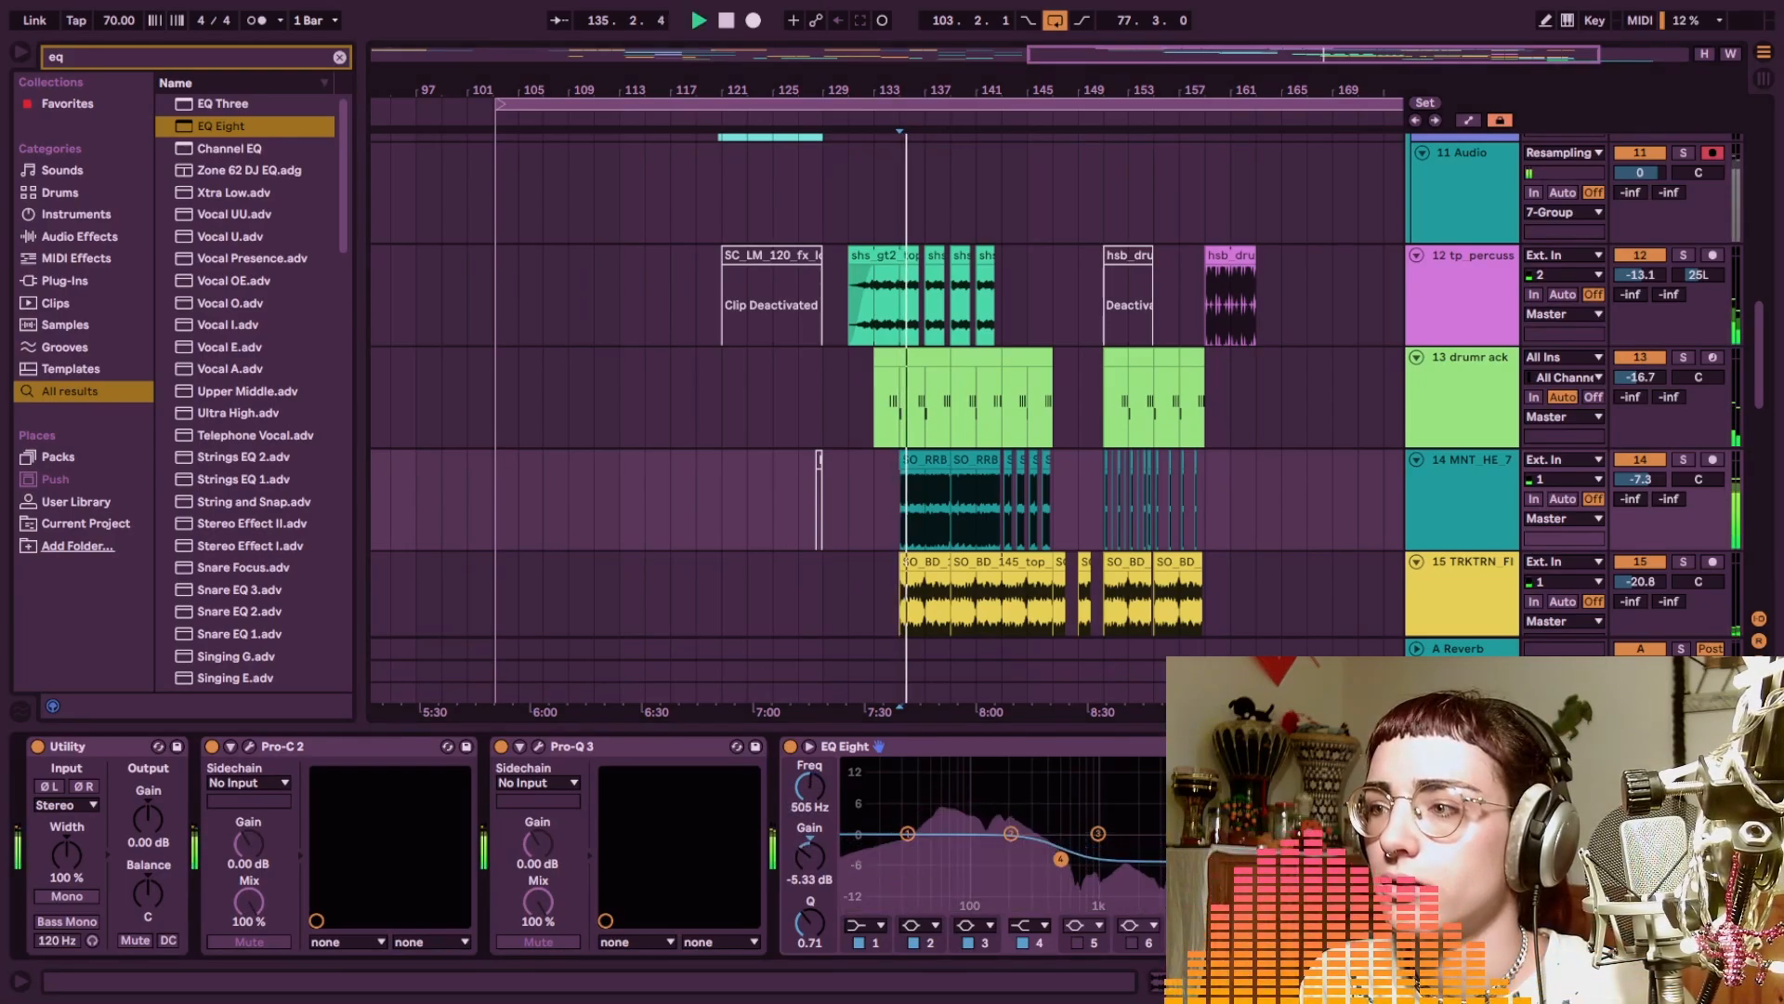
drag(1060, 859, 1053, 866)
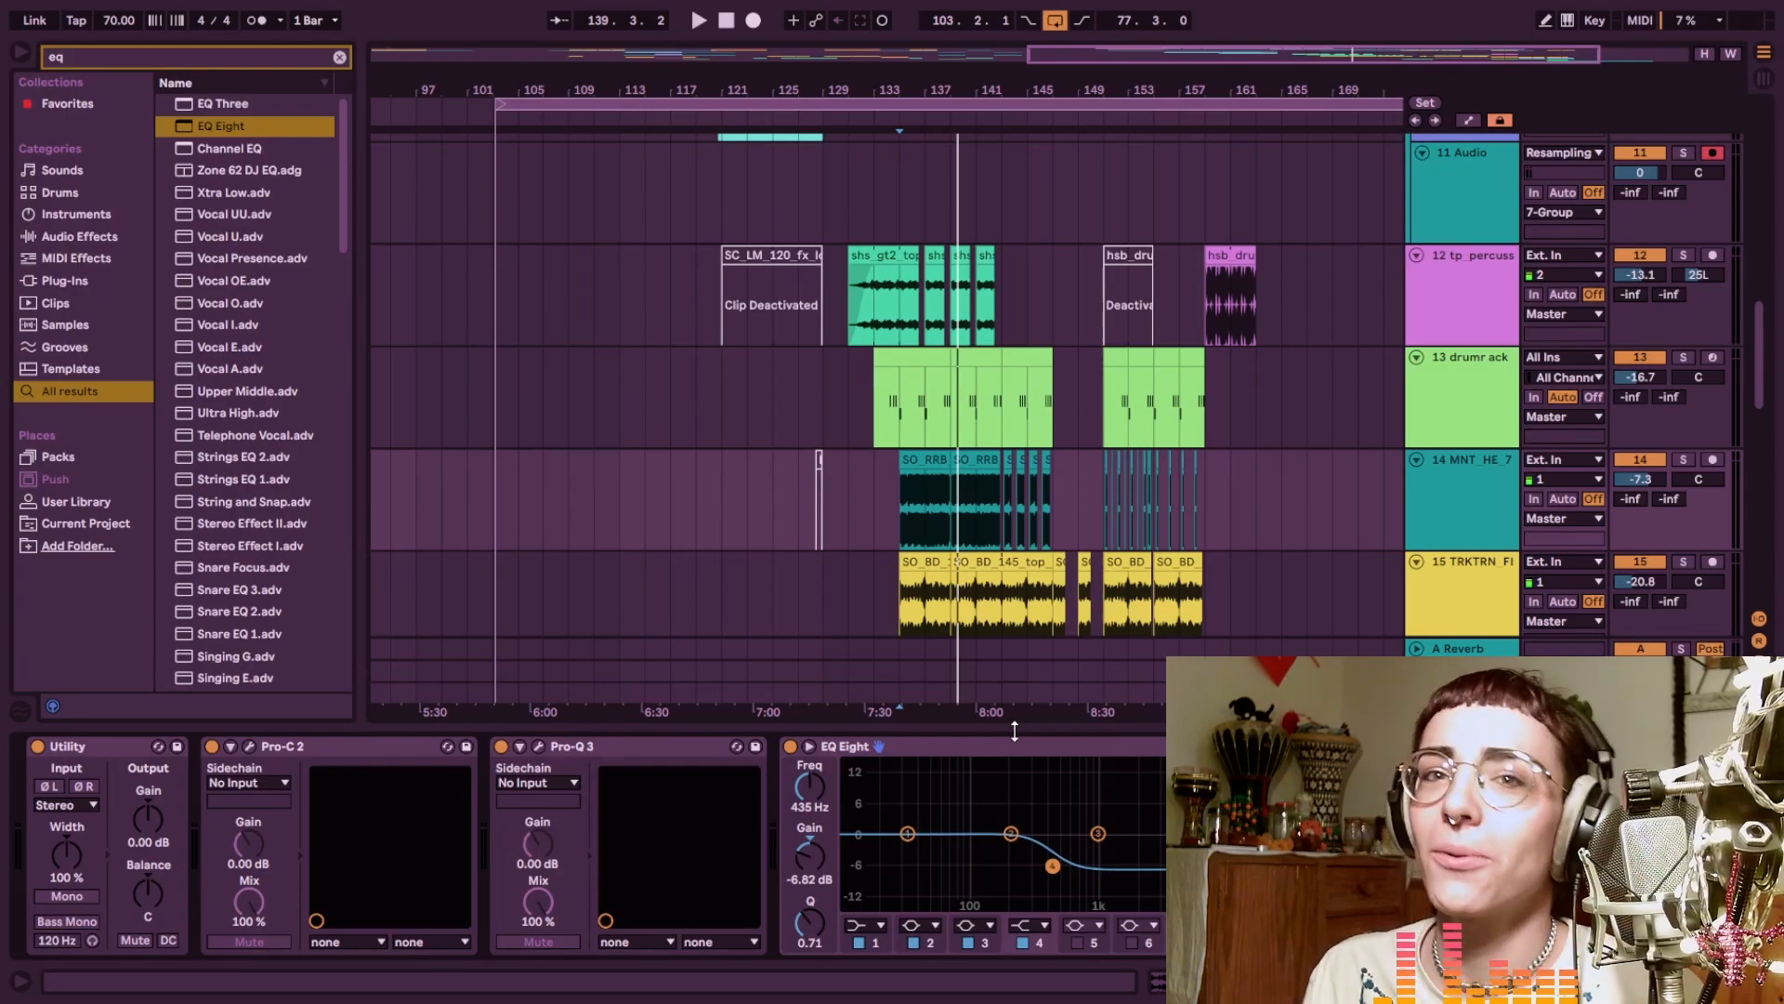
click(910, 520)
key(space)
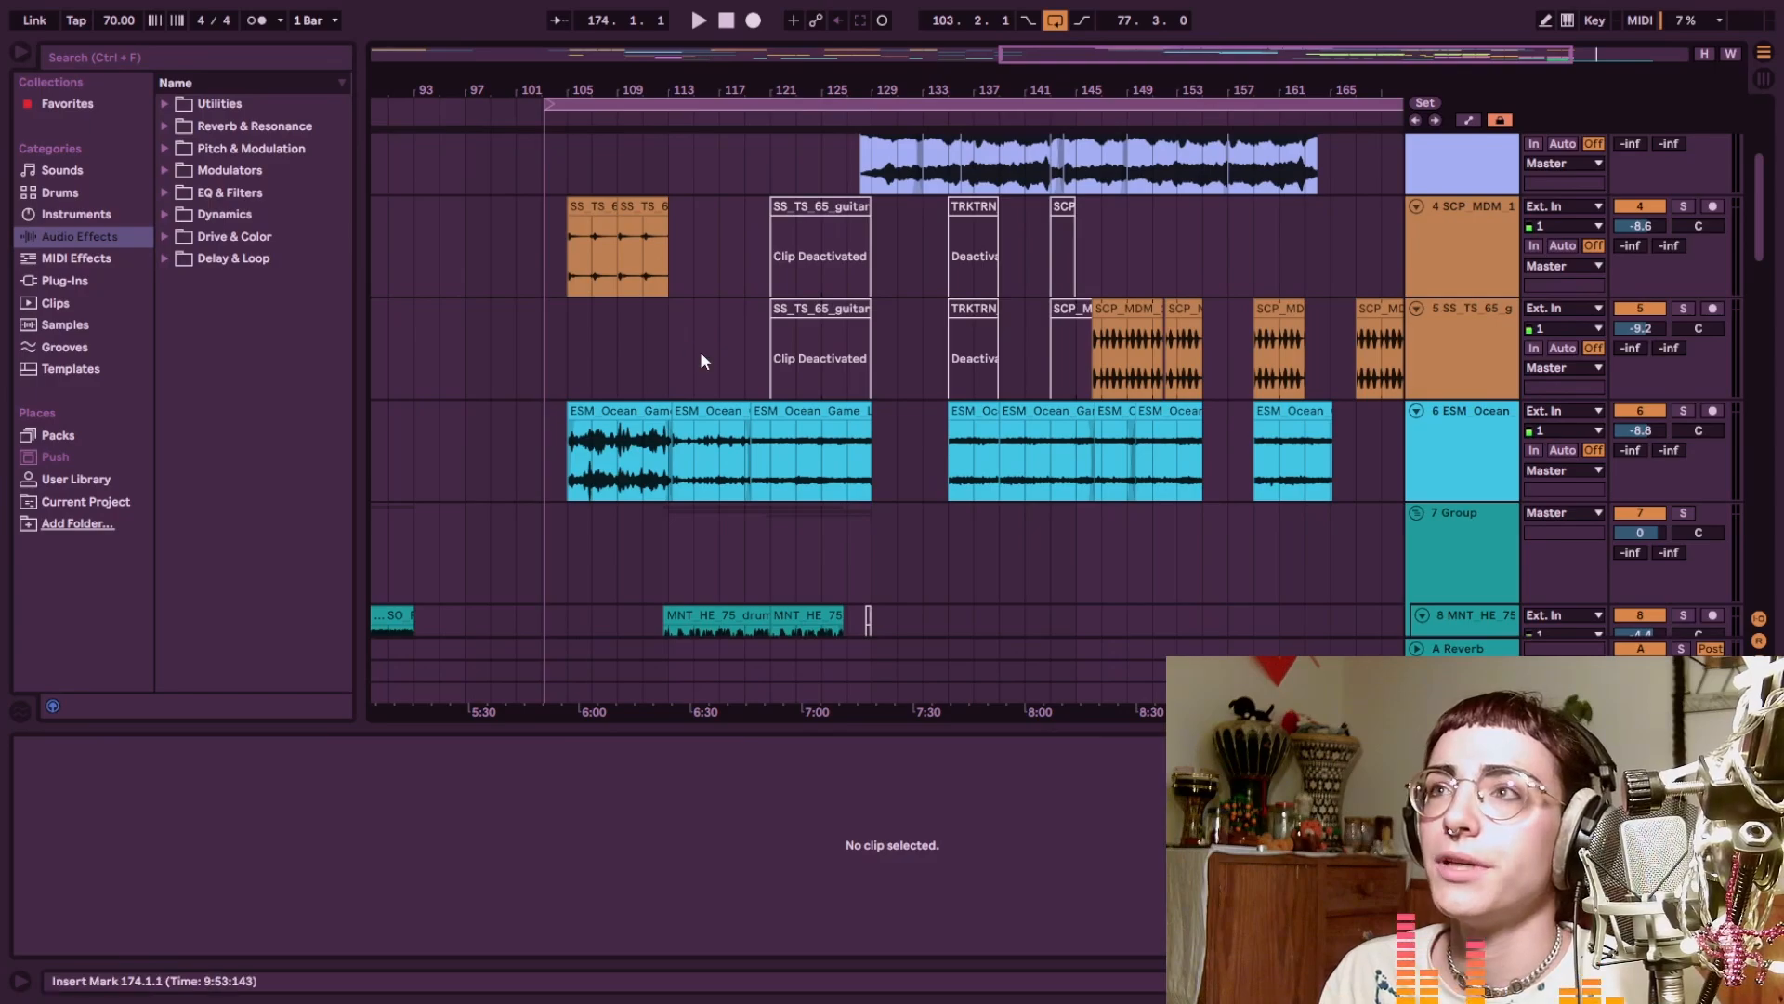
Place the insert mark in the first Audio 4 clip on track 2, listen through the descent section, and save the Set
scroll(699, 358, up, 4)
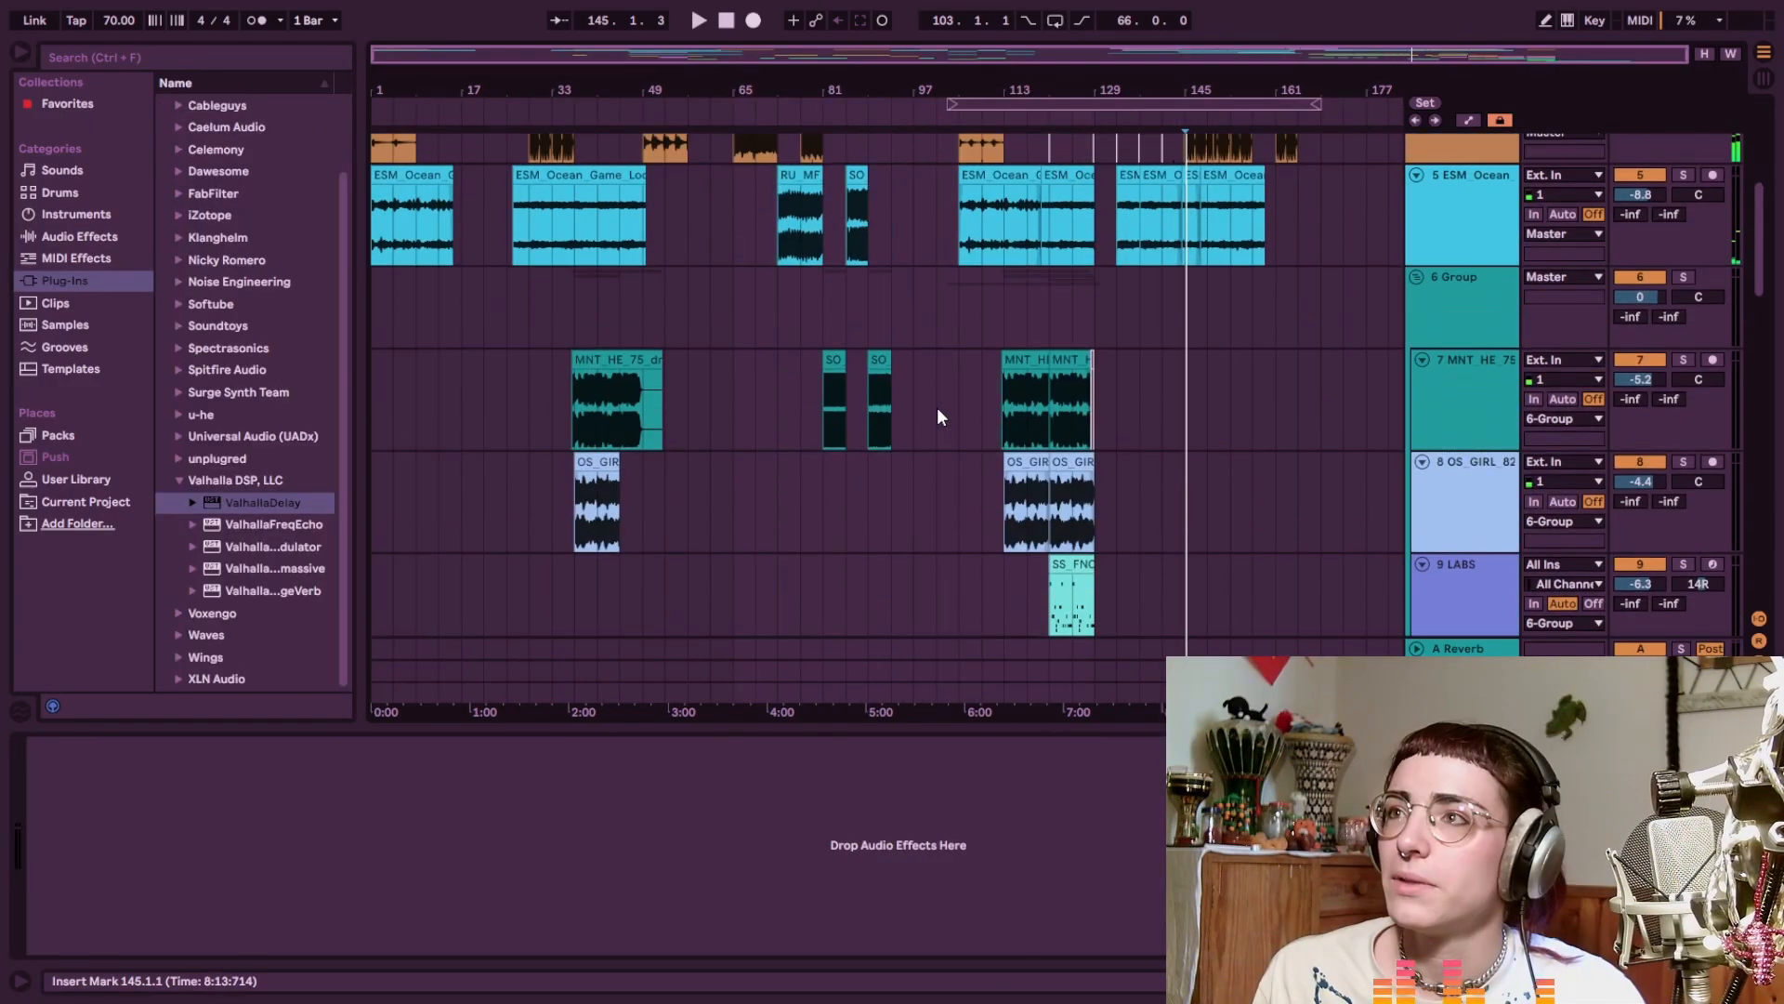
scroll(937, 407, up, 6)
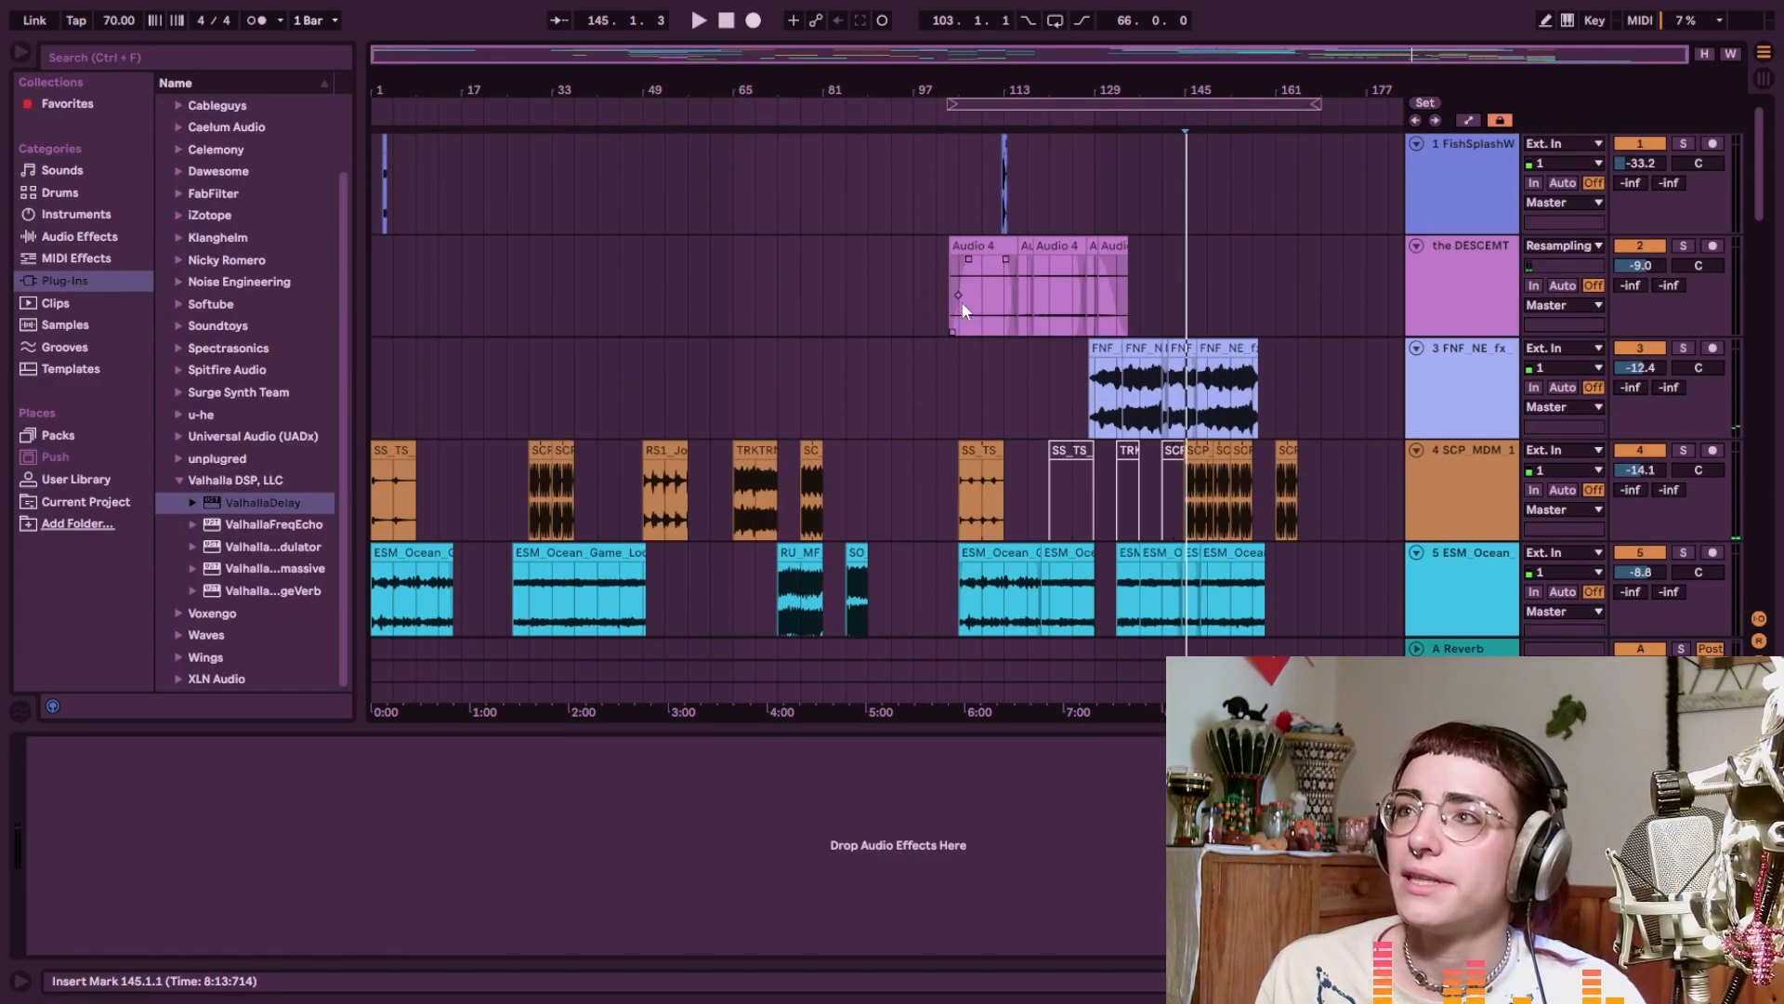
click(965, 311)
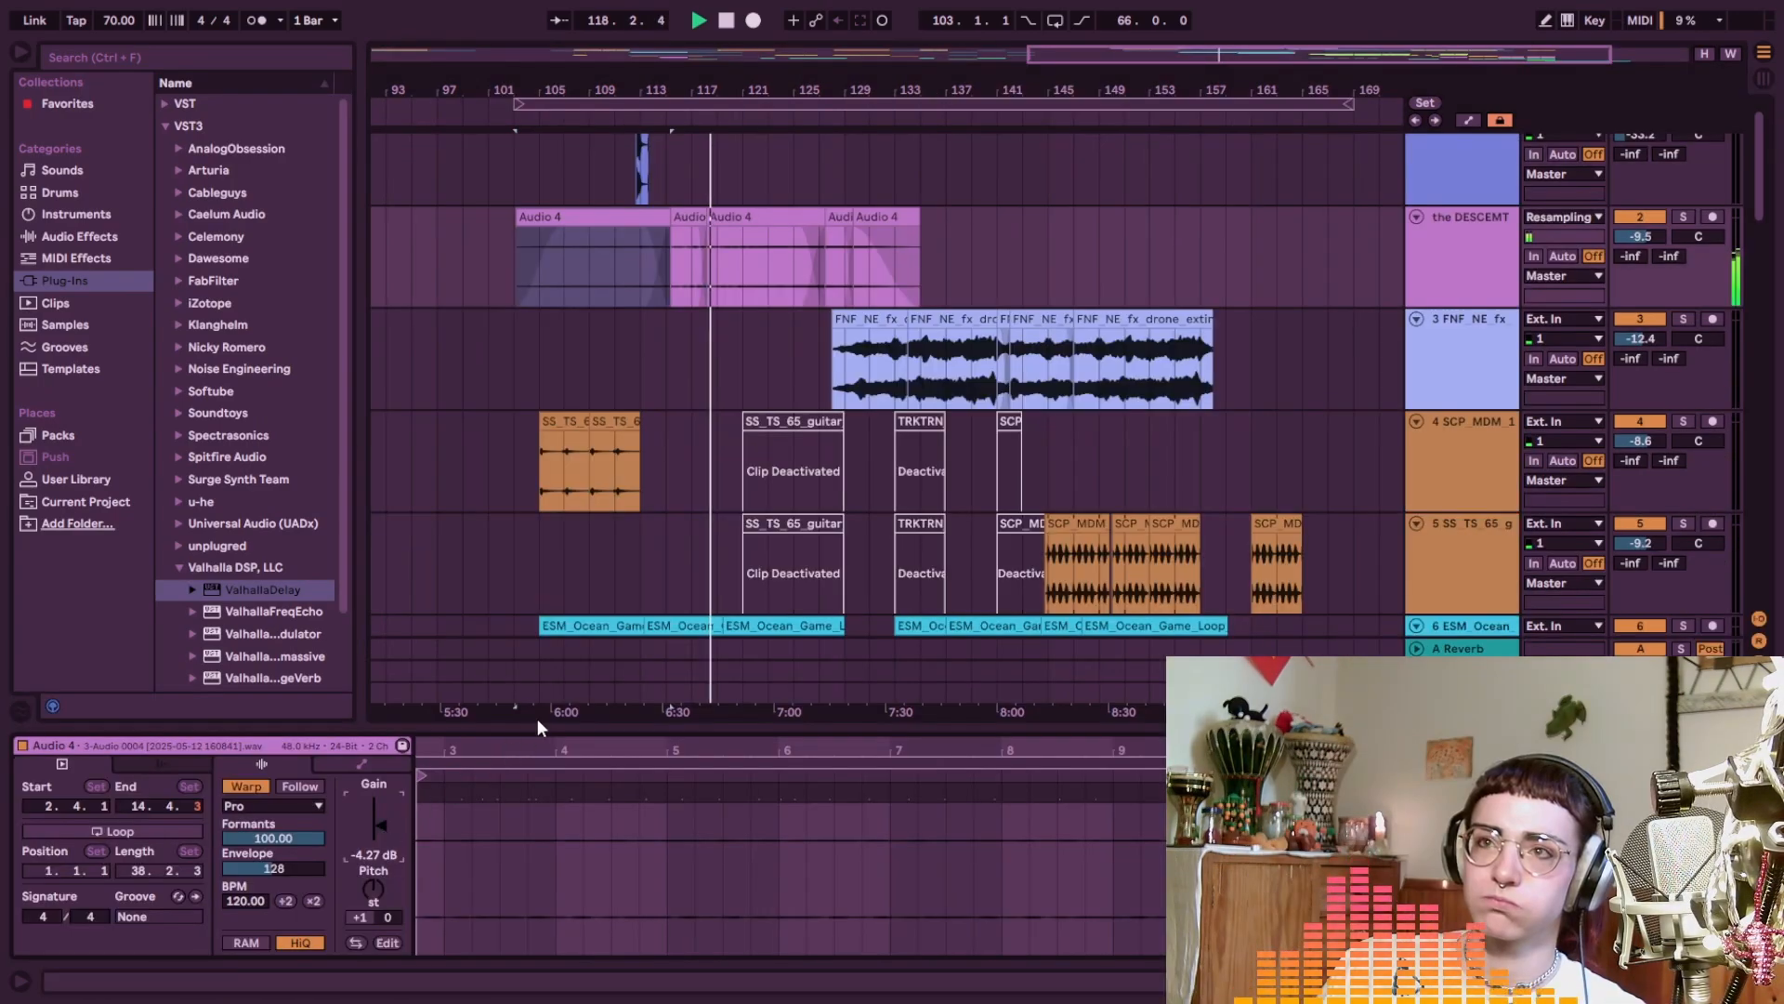
scroll(689, 494, down, 2)
key(ctrl+s)
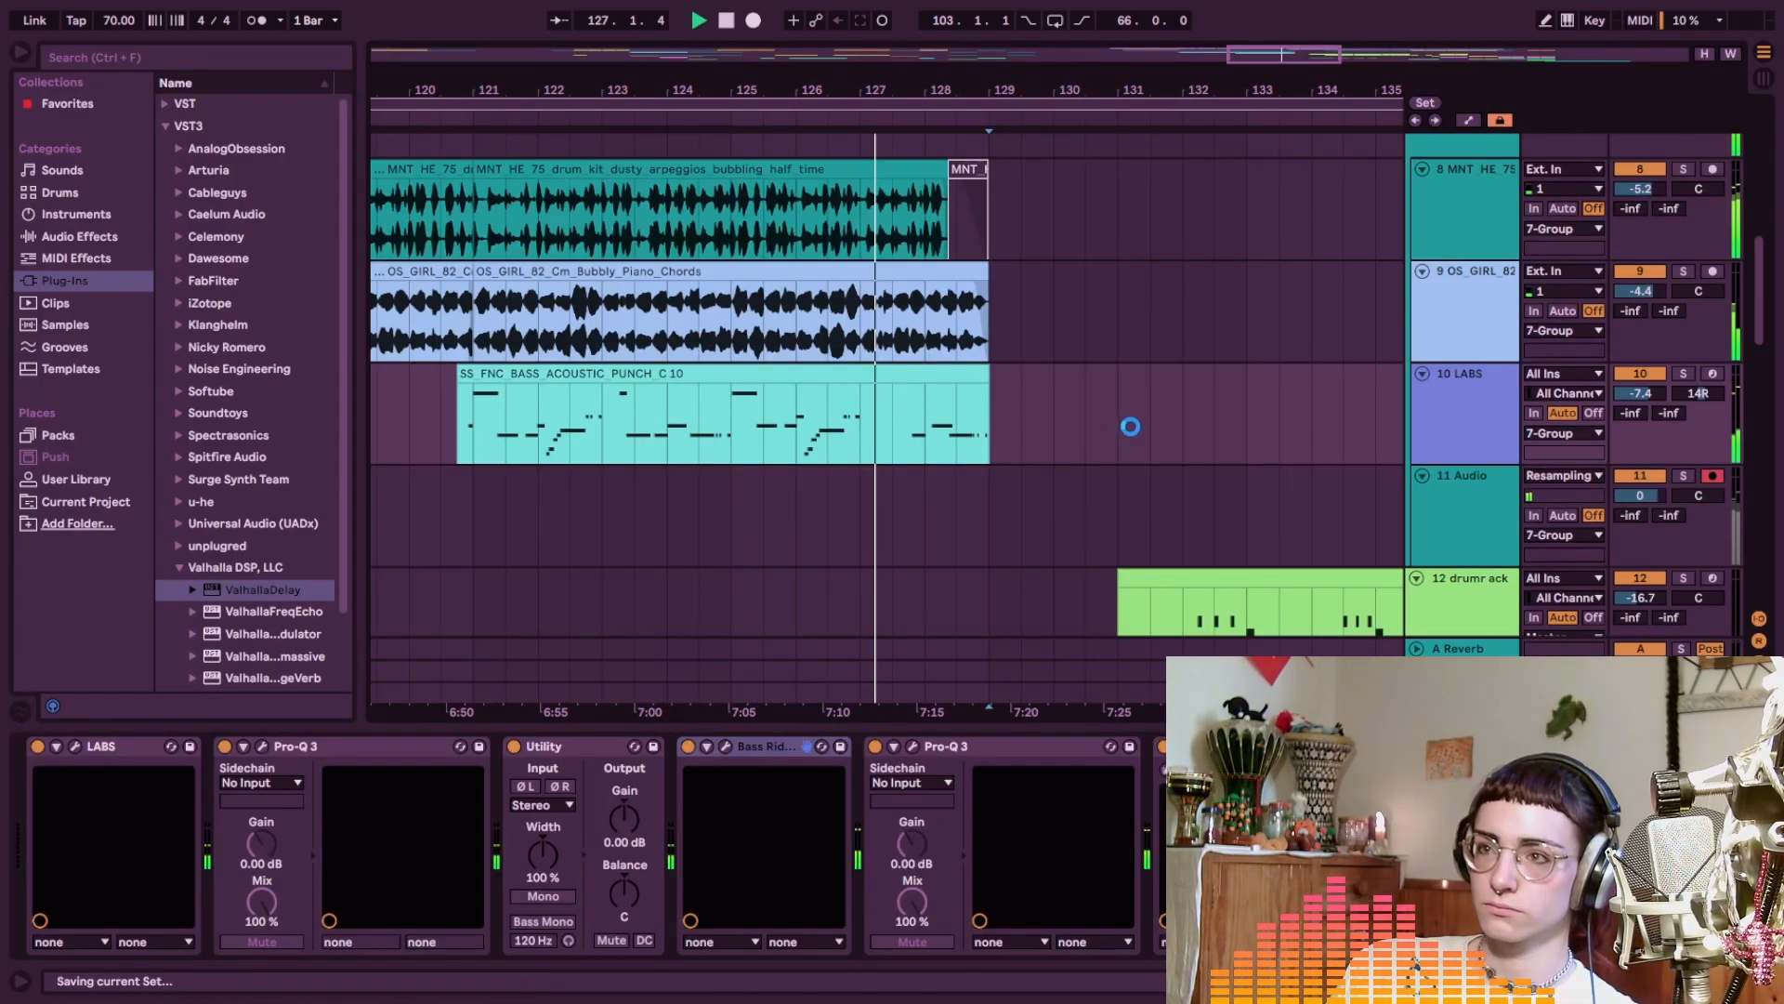
Open the acoustic punch bass clip on the LABS track to view its notes, then shrink and hide the clip view
double_click(894, 387)
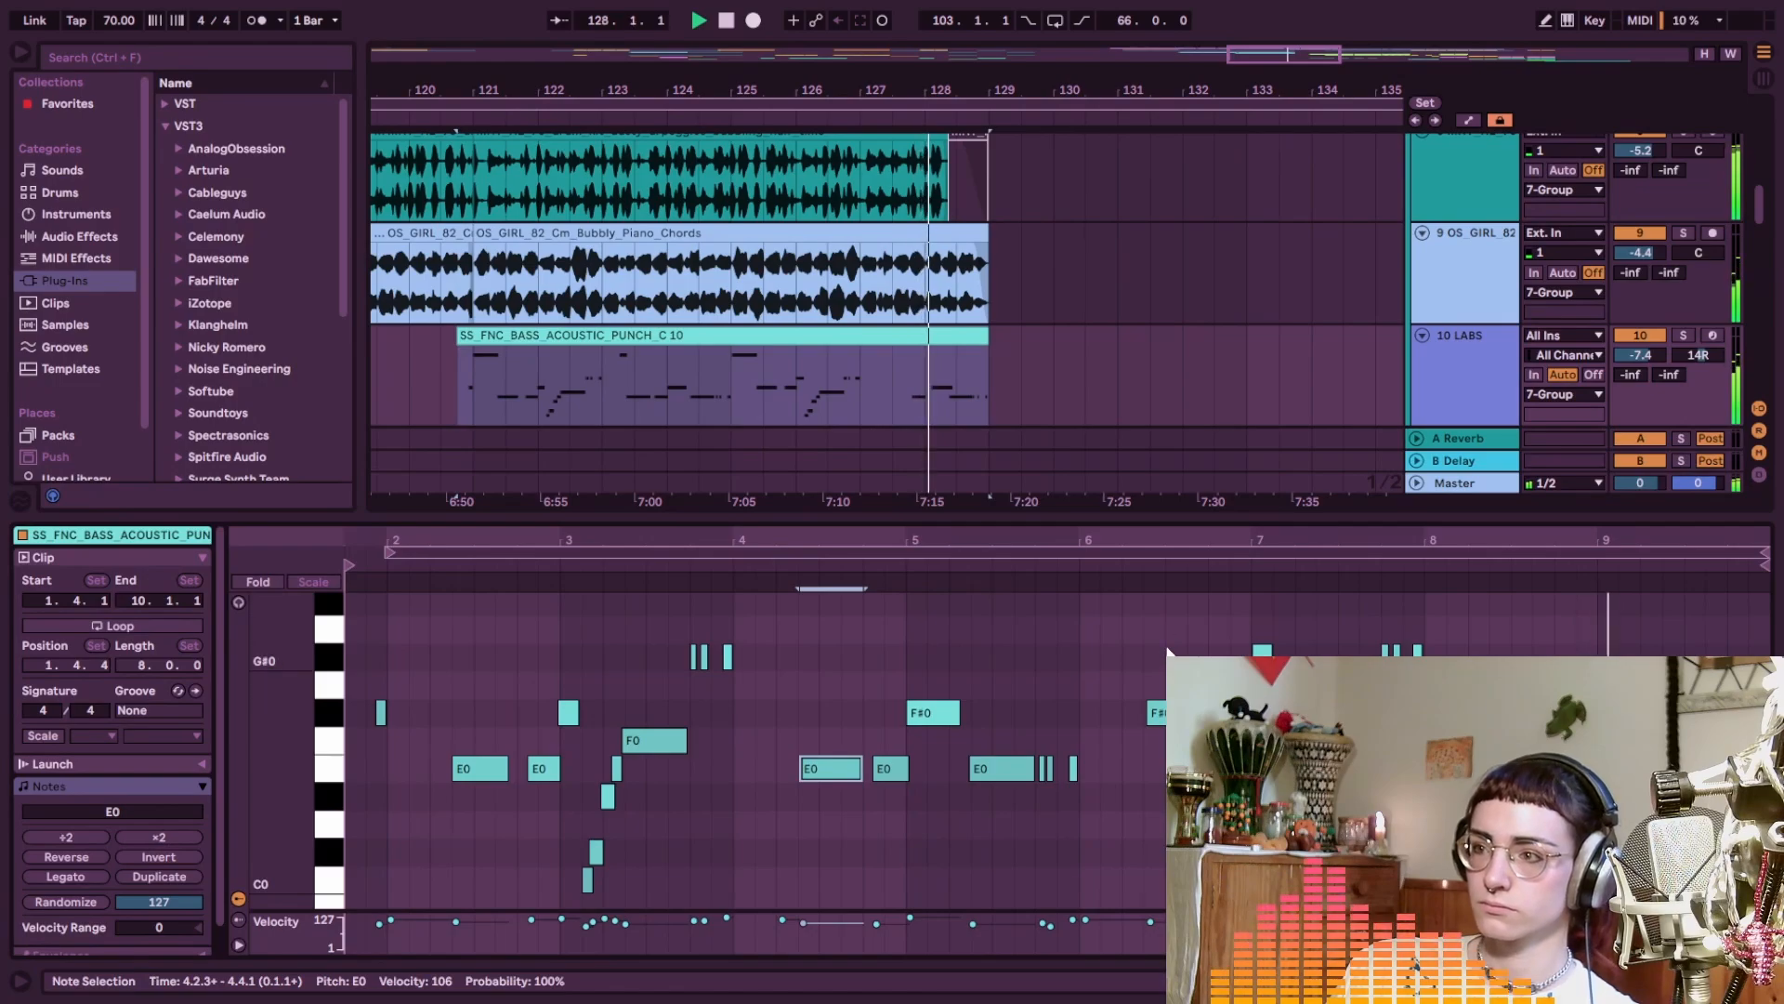
click(1169, 651)
drag(993, 519, 994, 730)
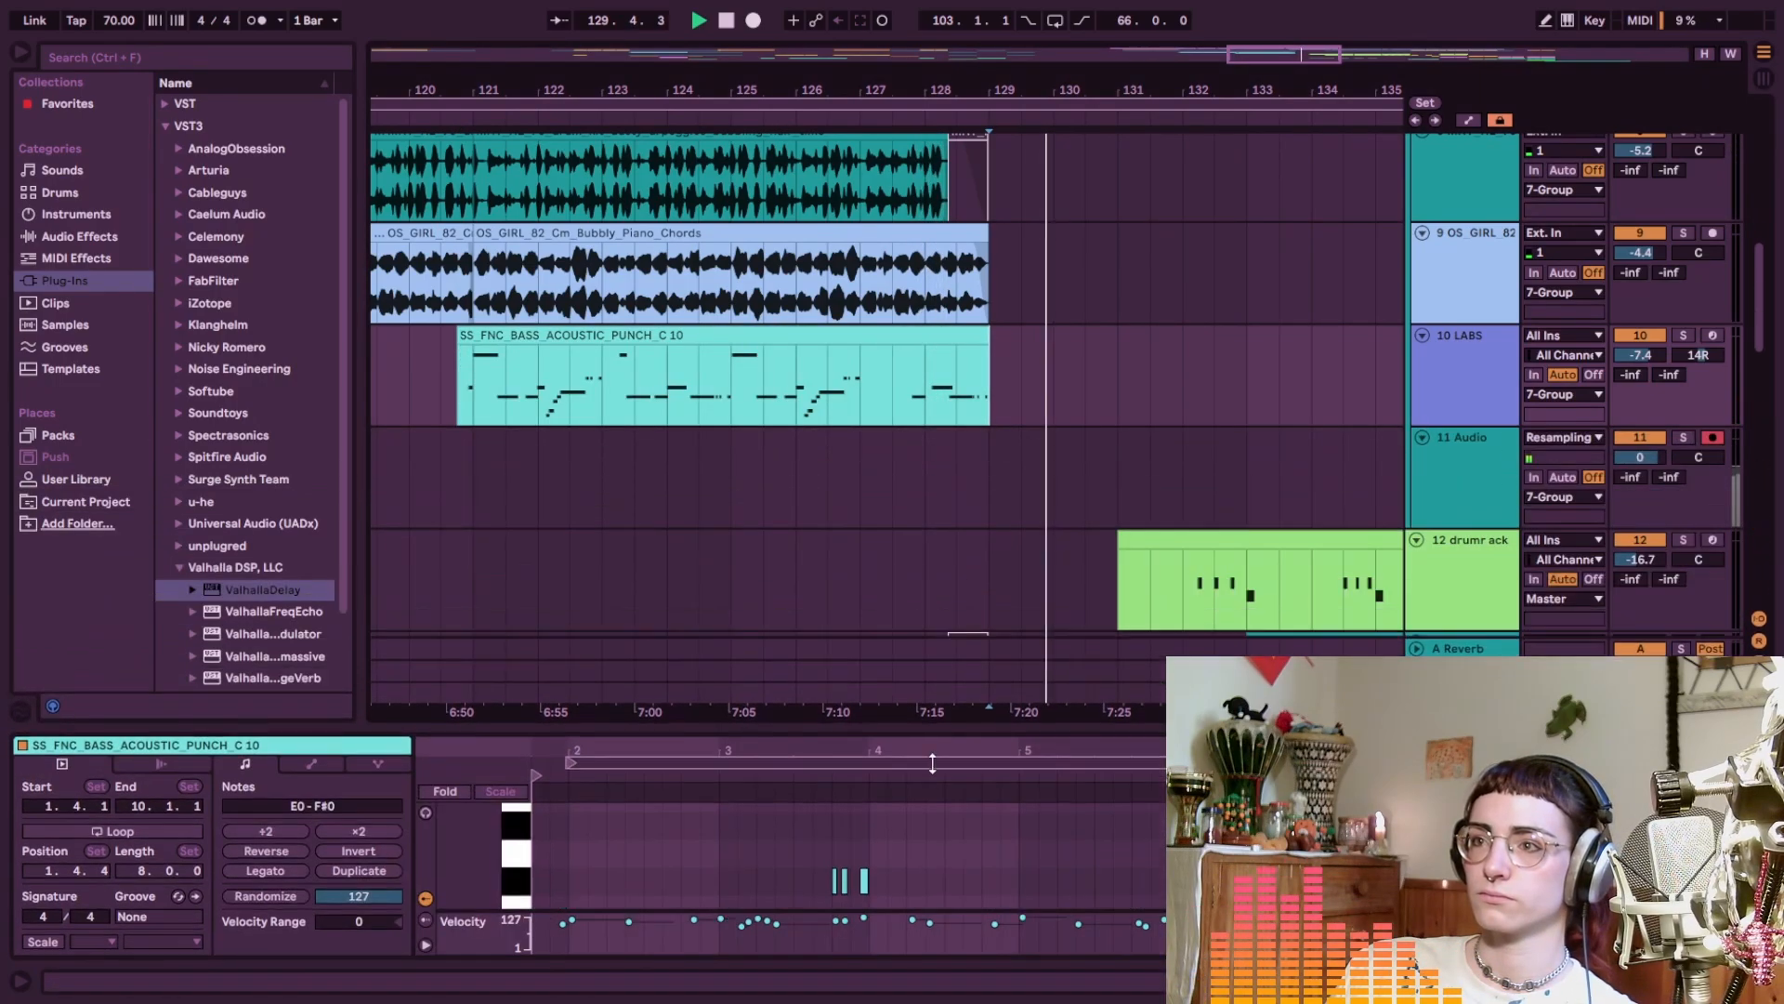
scroll(1012, 708, down, 2)
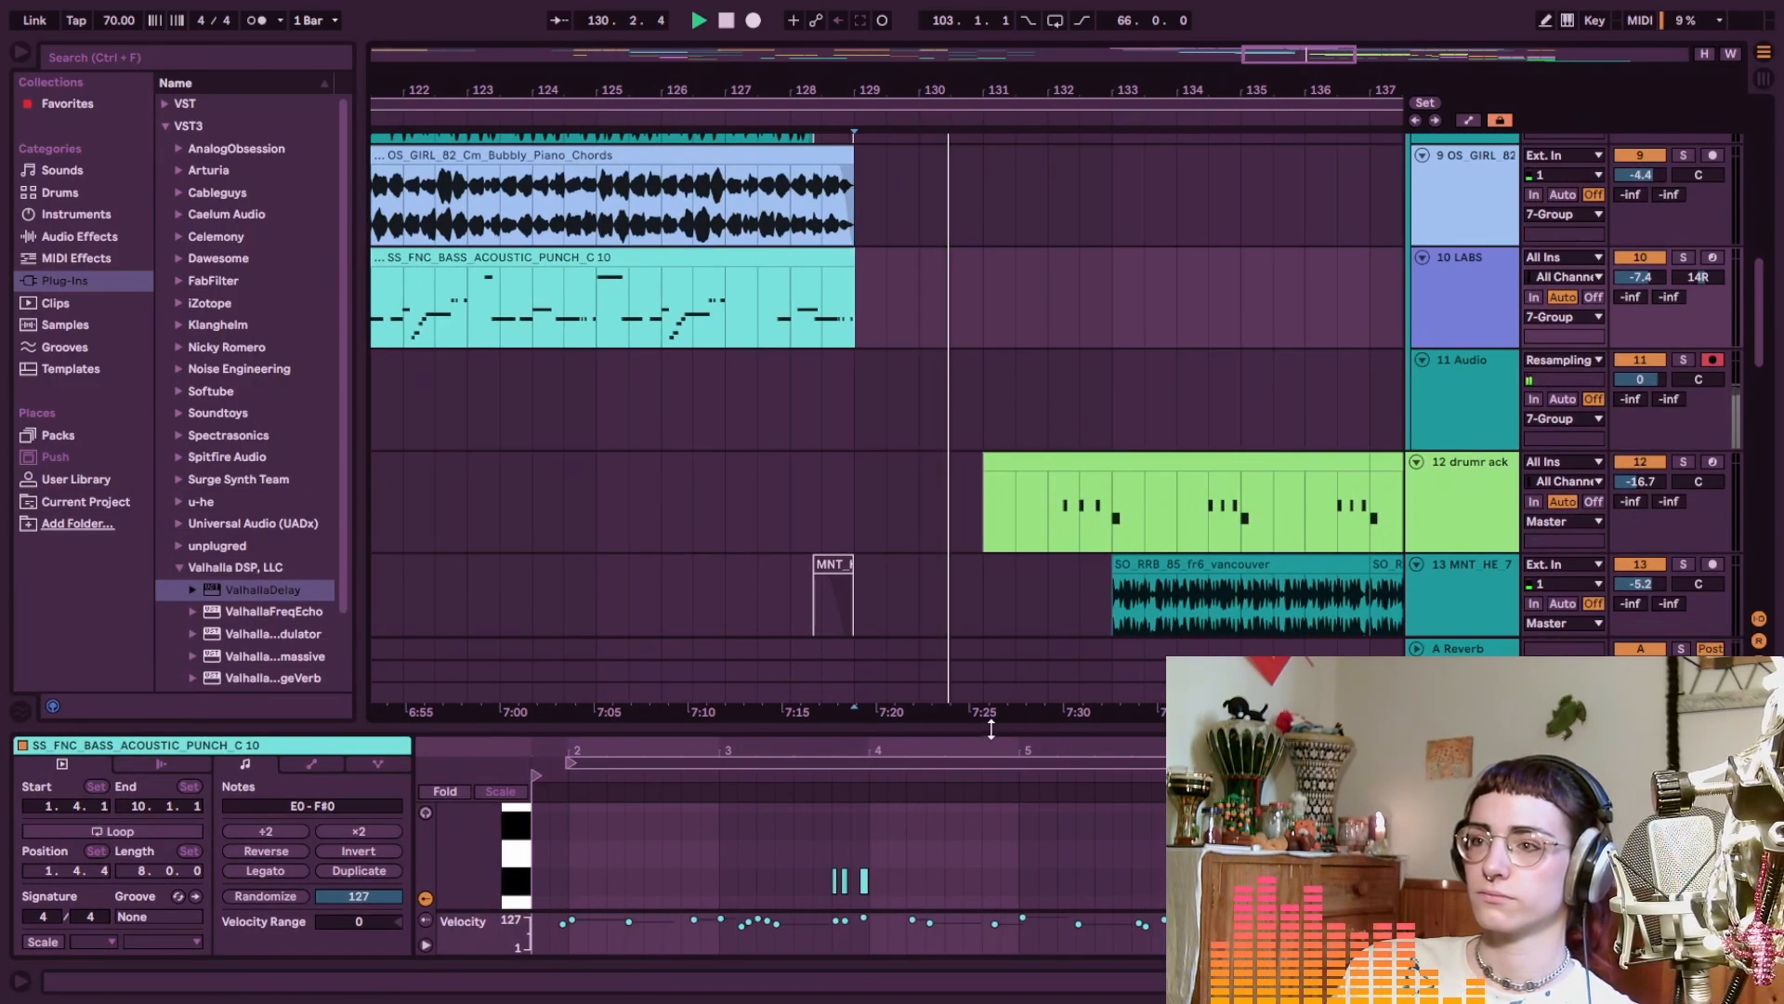
key(ctrl+alt+l)
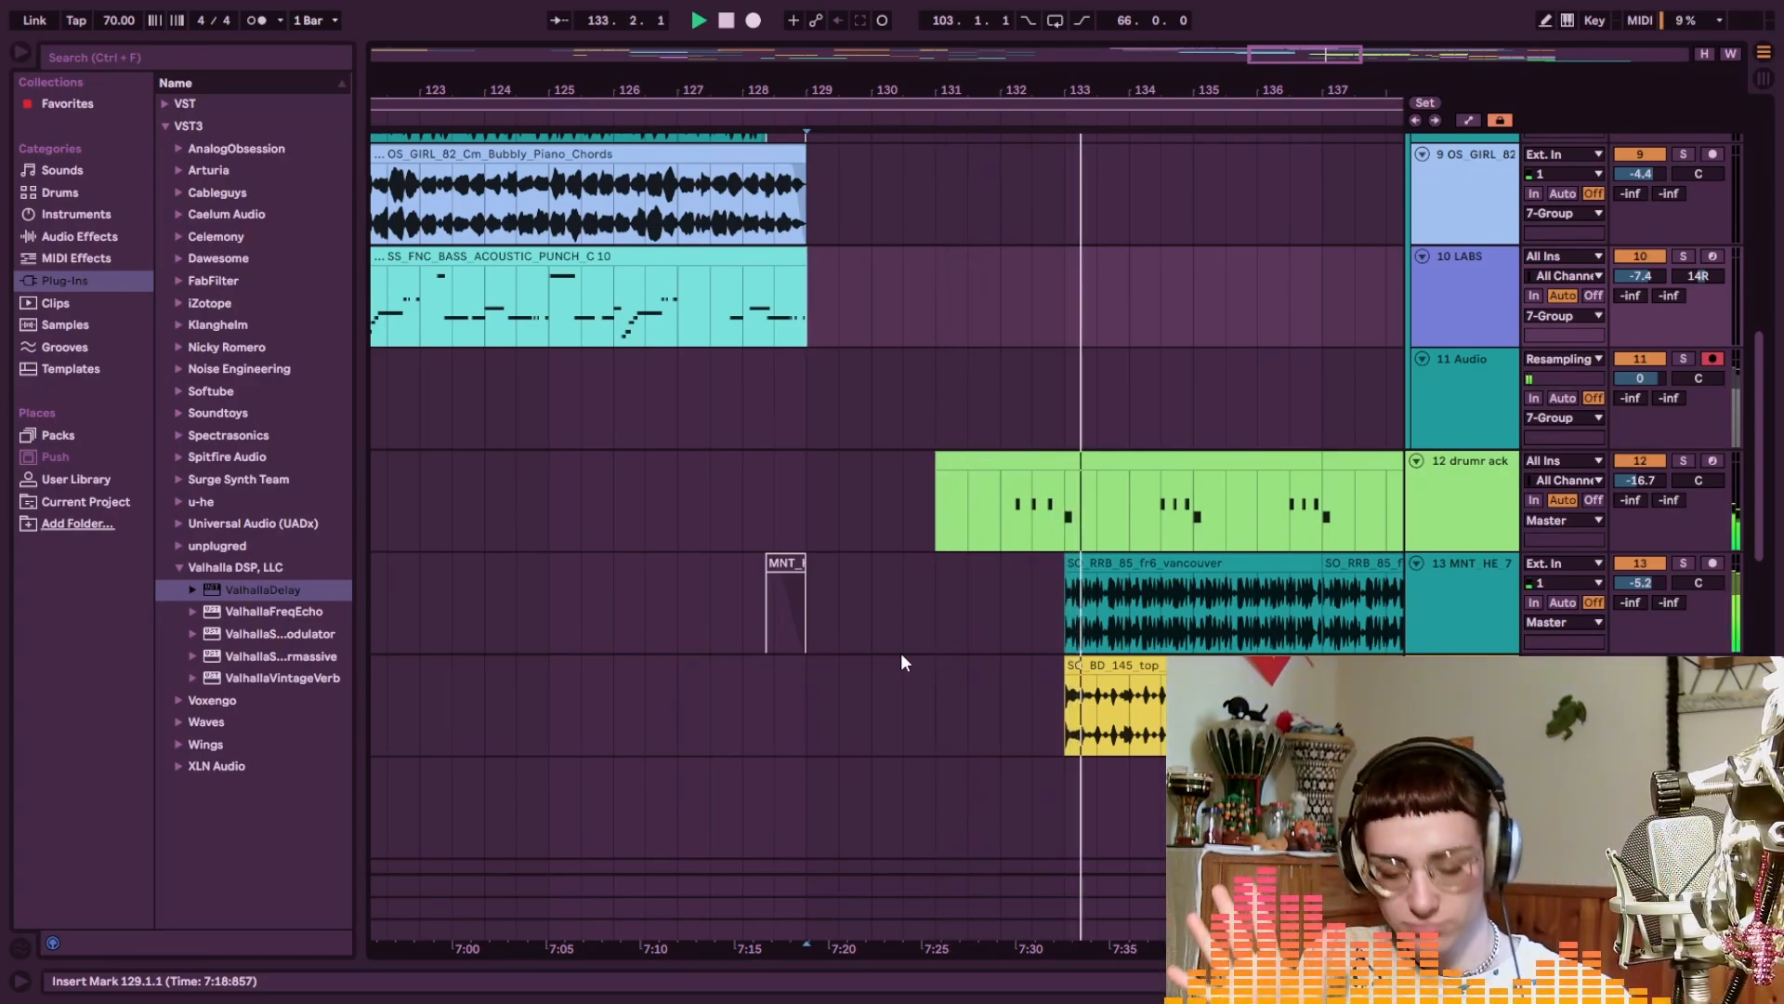
Examine the whole arrangement between about bars 105 and 179, from the fish splash track down to the nylon guitar and audio tracks
scroll(901, 653, up, 1)
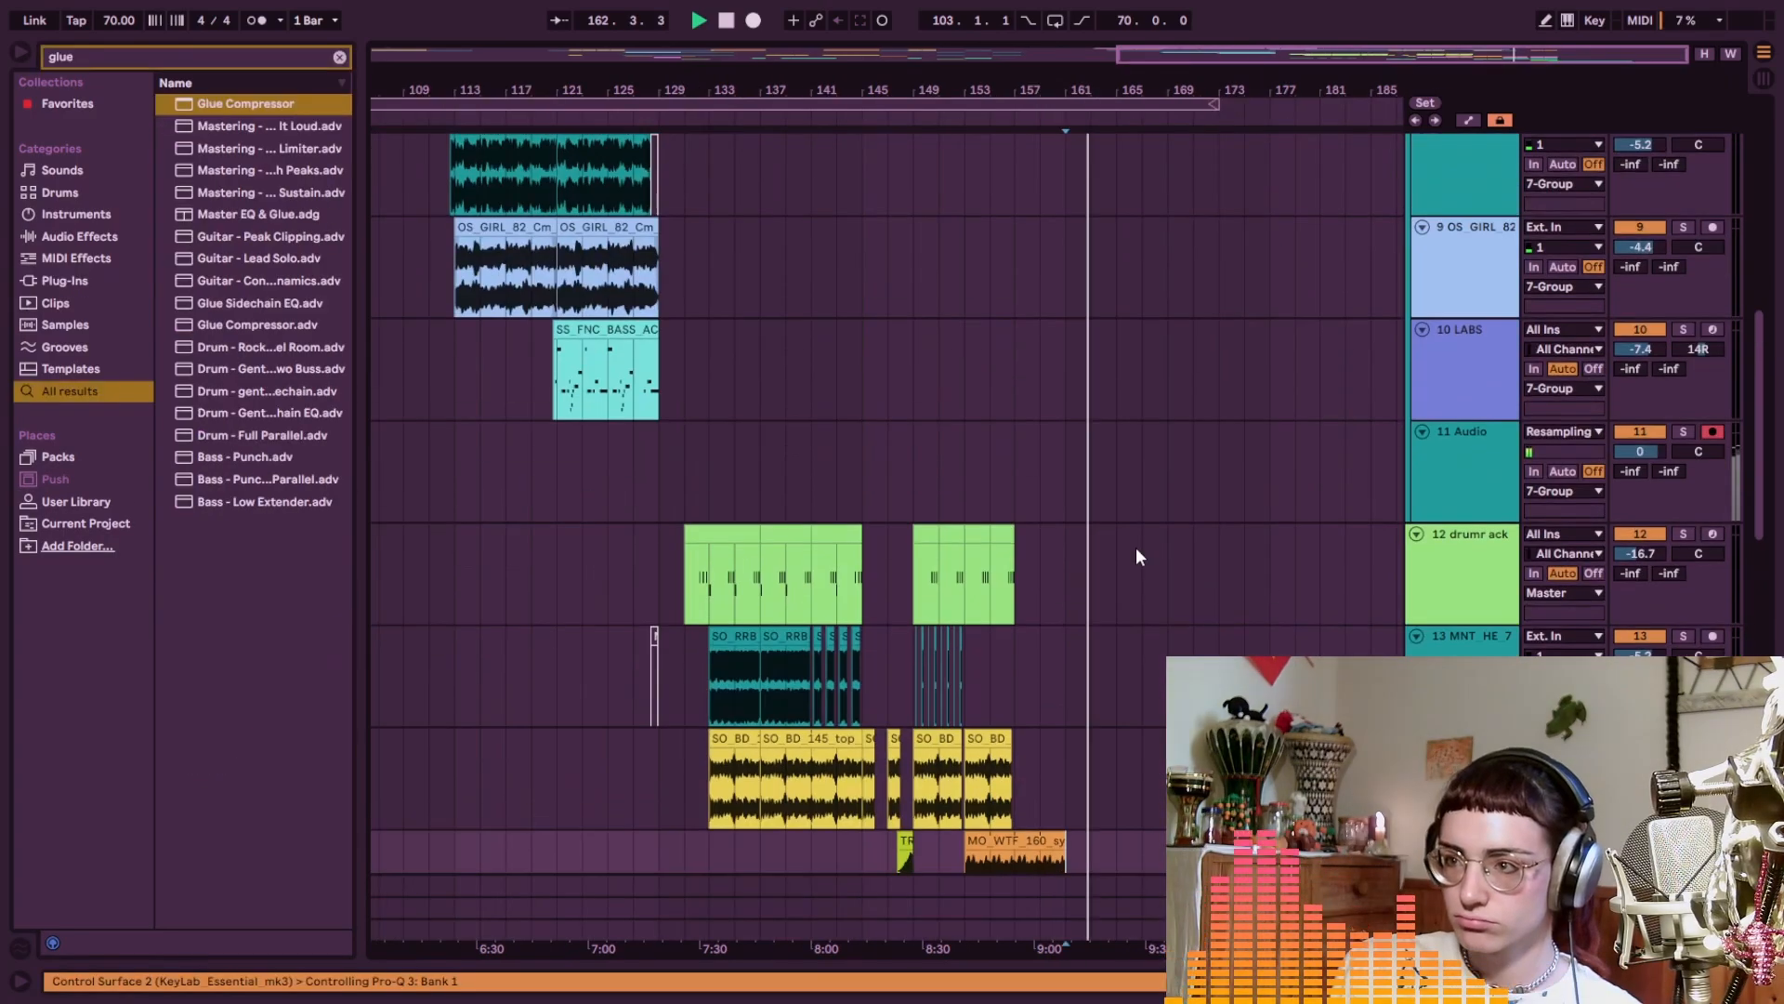
scroll(1133, 548, up, 10)
scroll(1134, 548, down, 4)
scroll(1120, 595, down, 15)
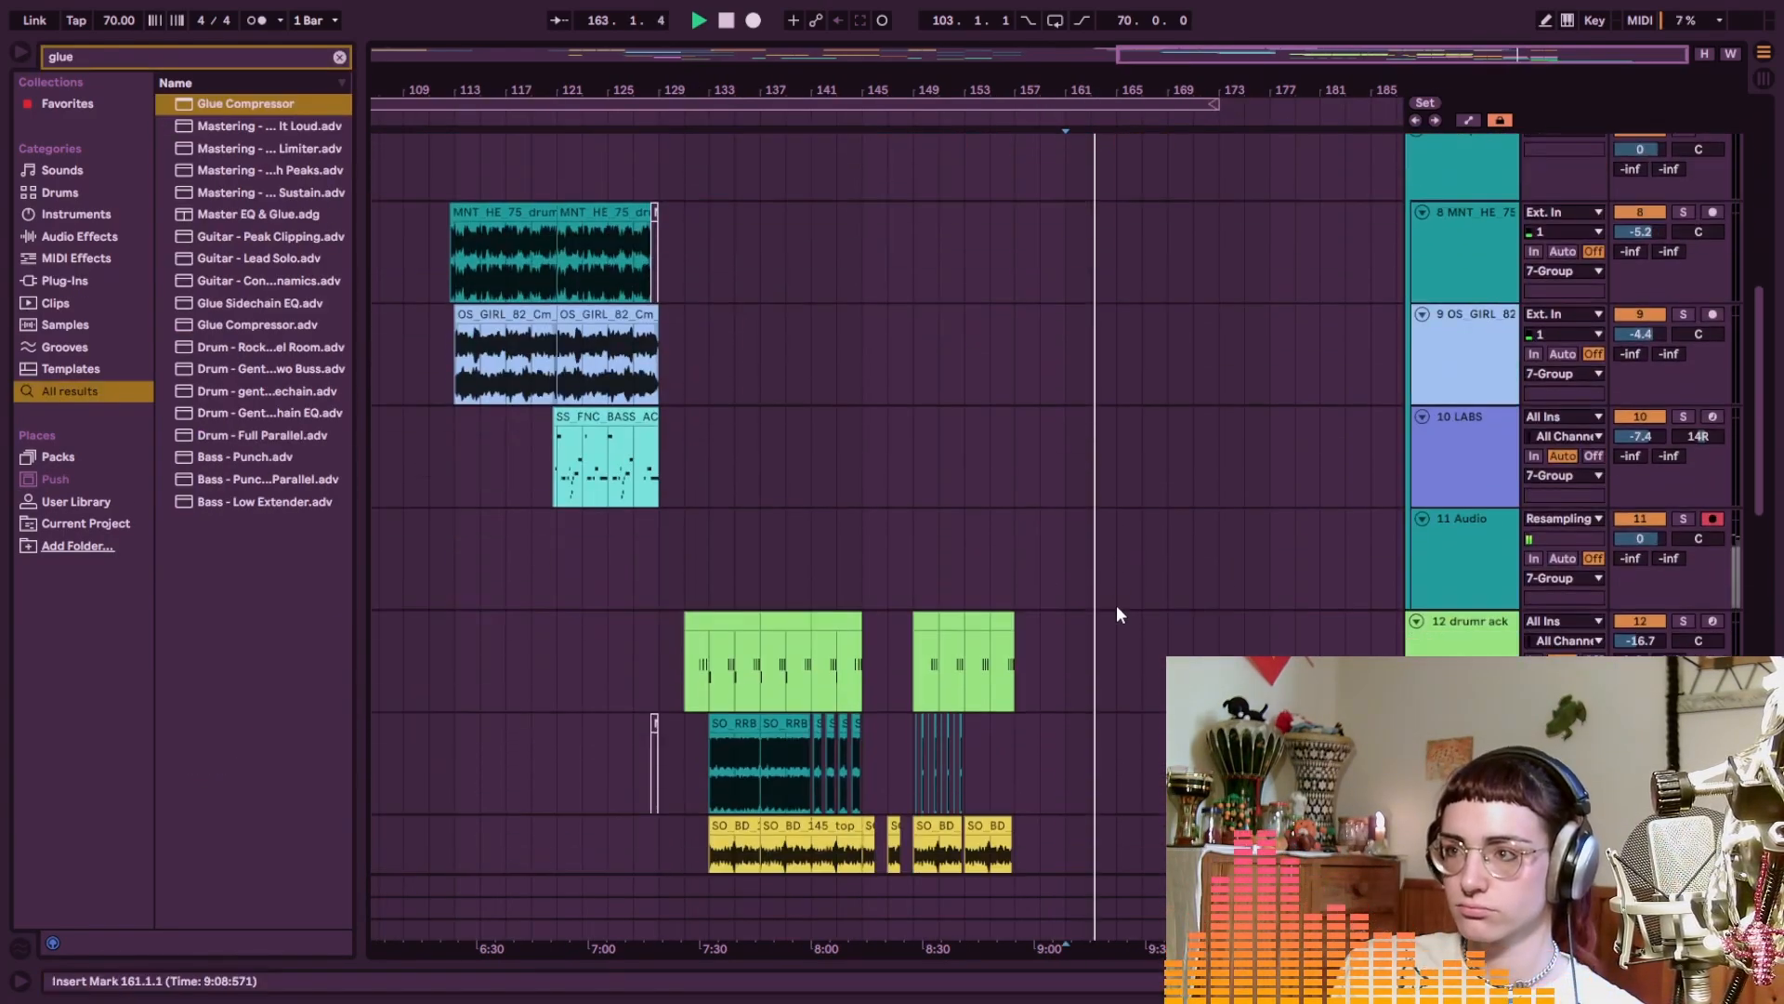
scroll(1117, 615, up, 3)
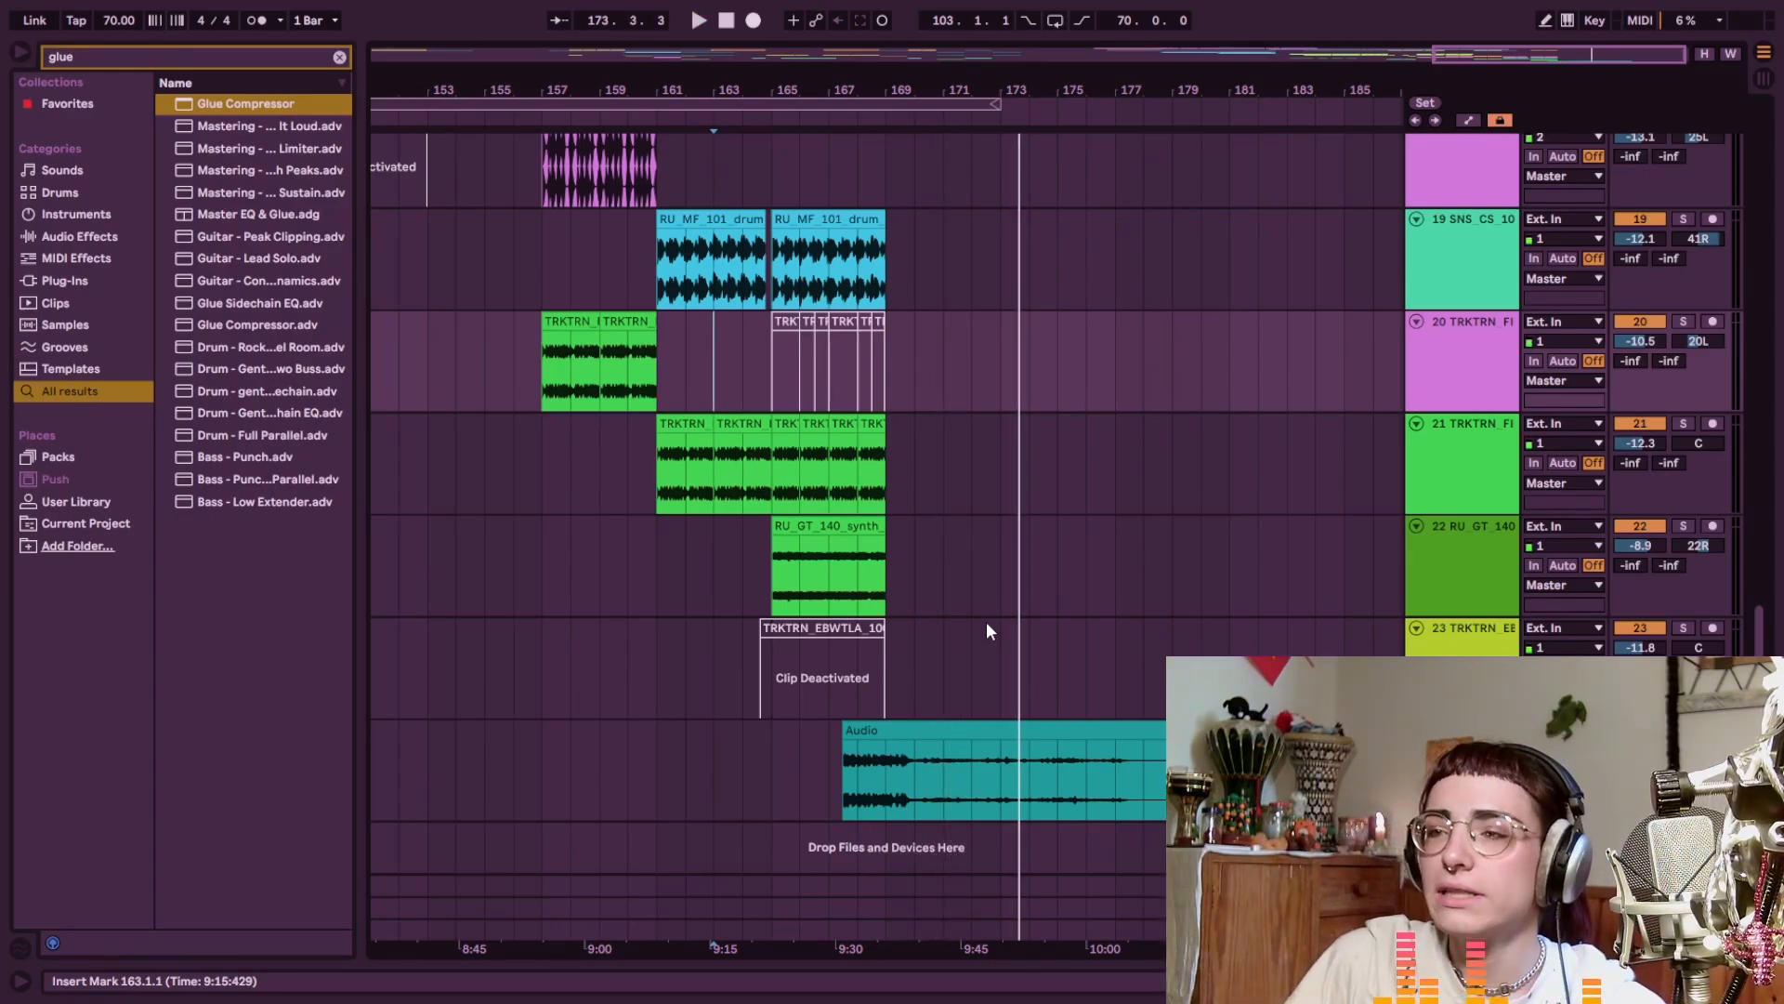
click(987, 624)
scroll(987, 624, down, 5)
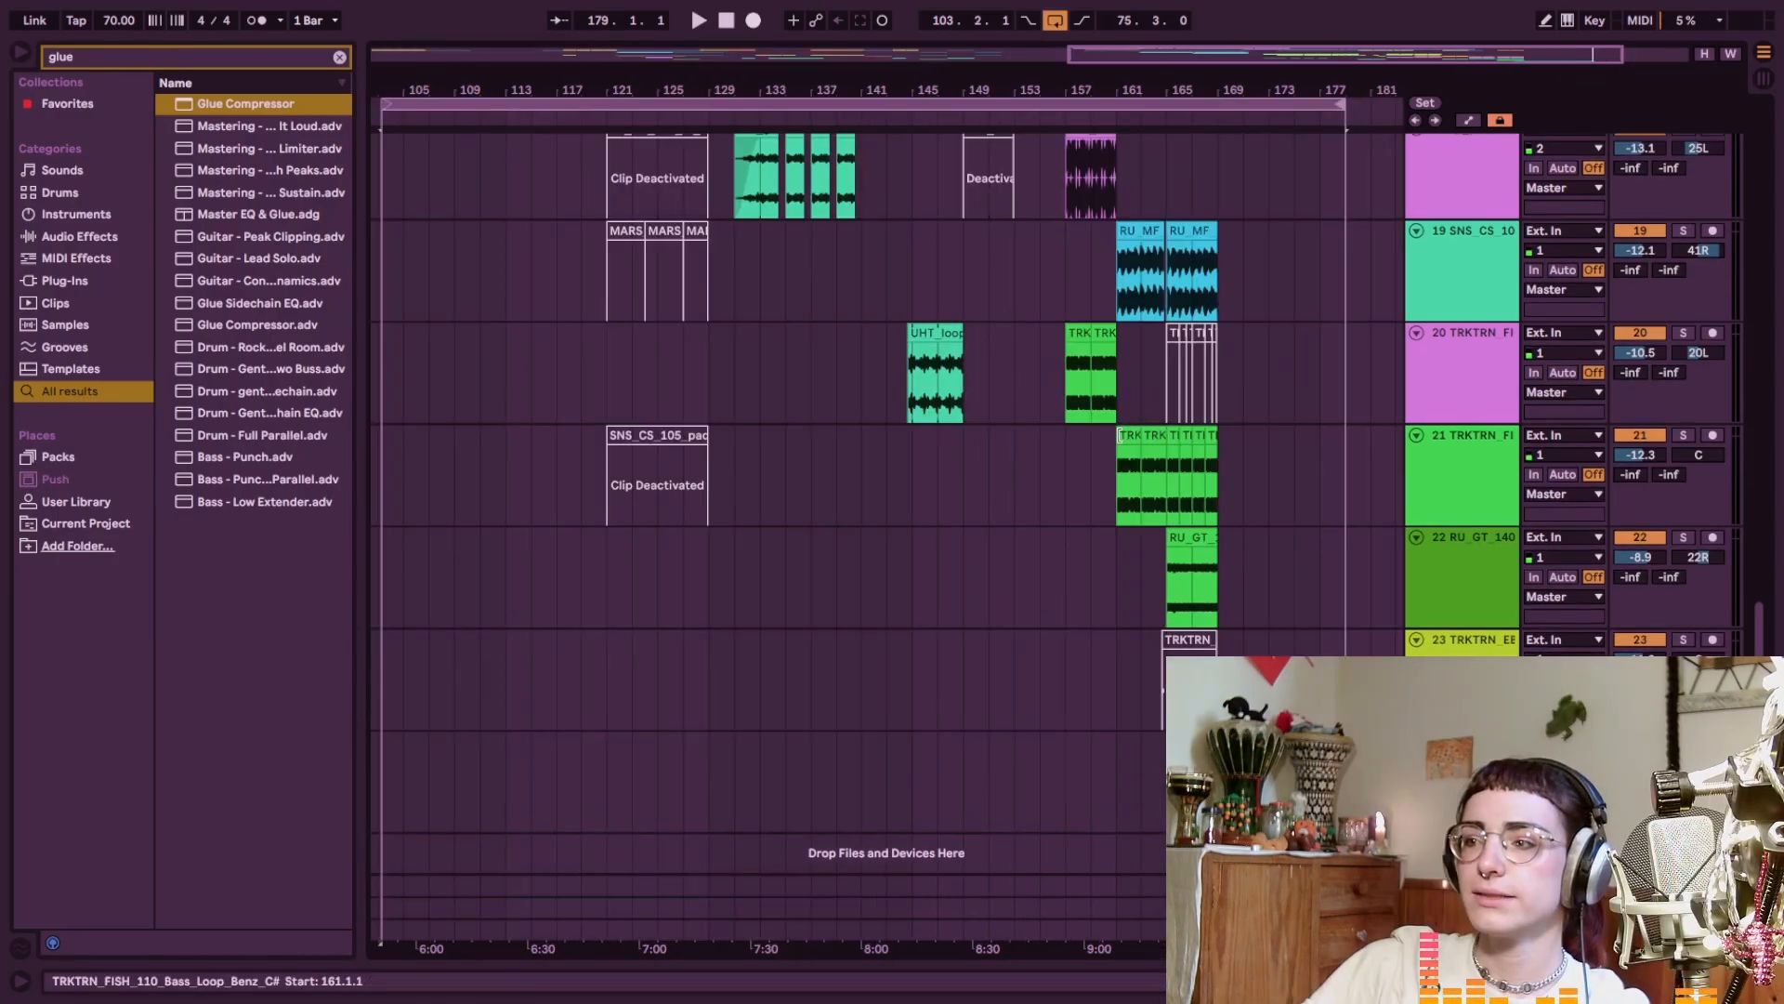
scroll(900, 565, up, 10)
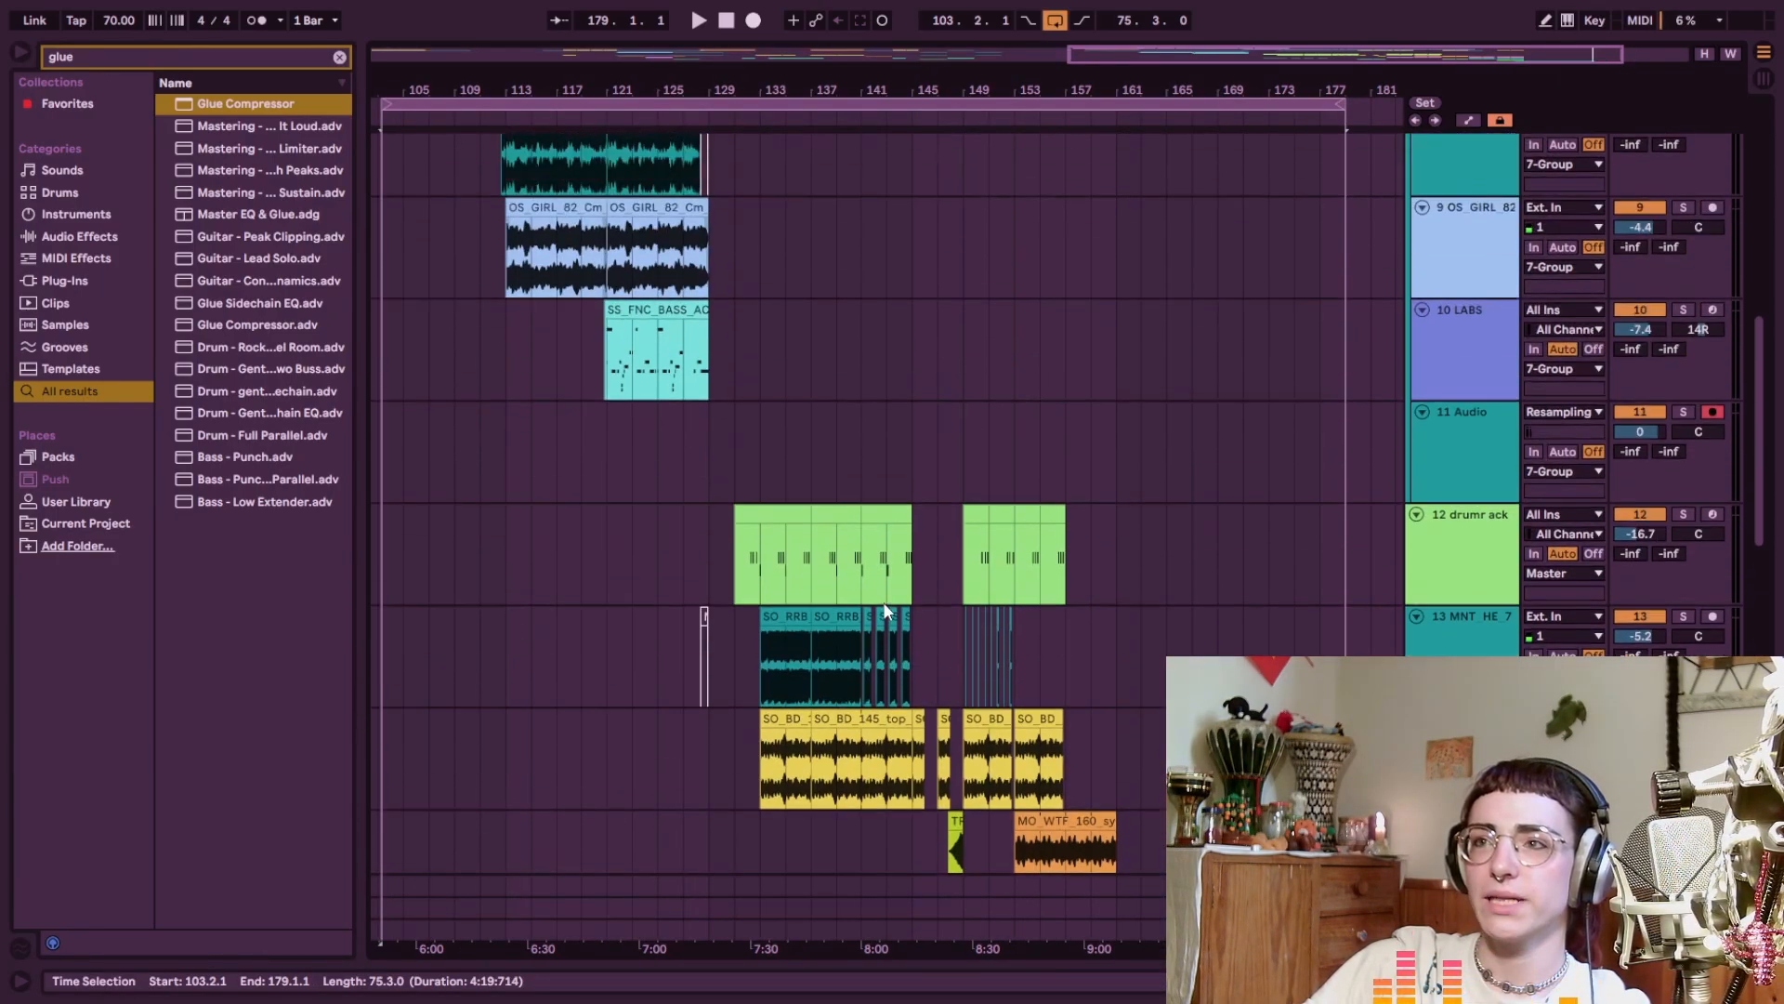
scroll(883, 600, up, 5)
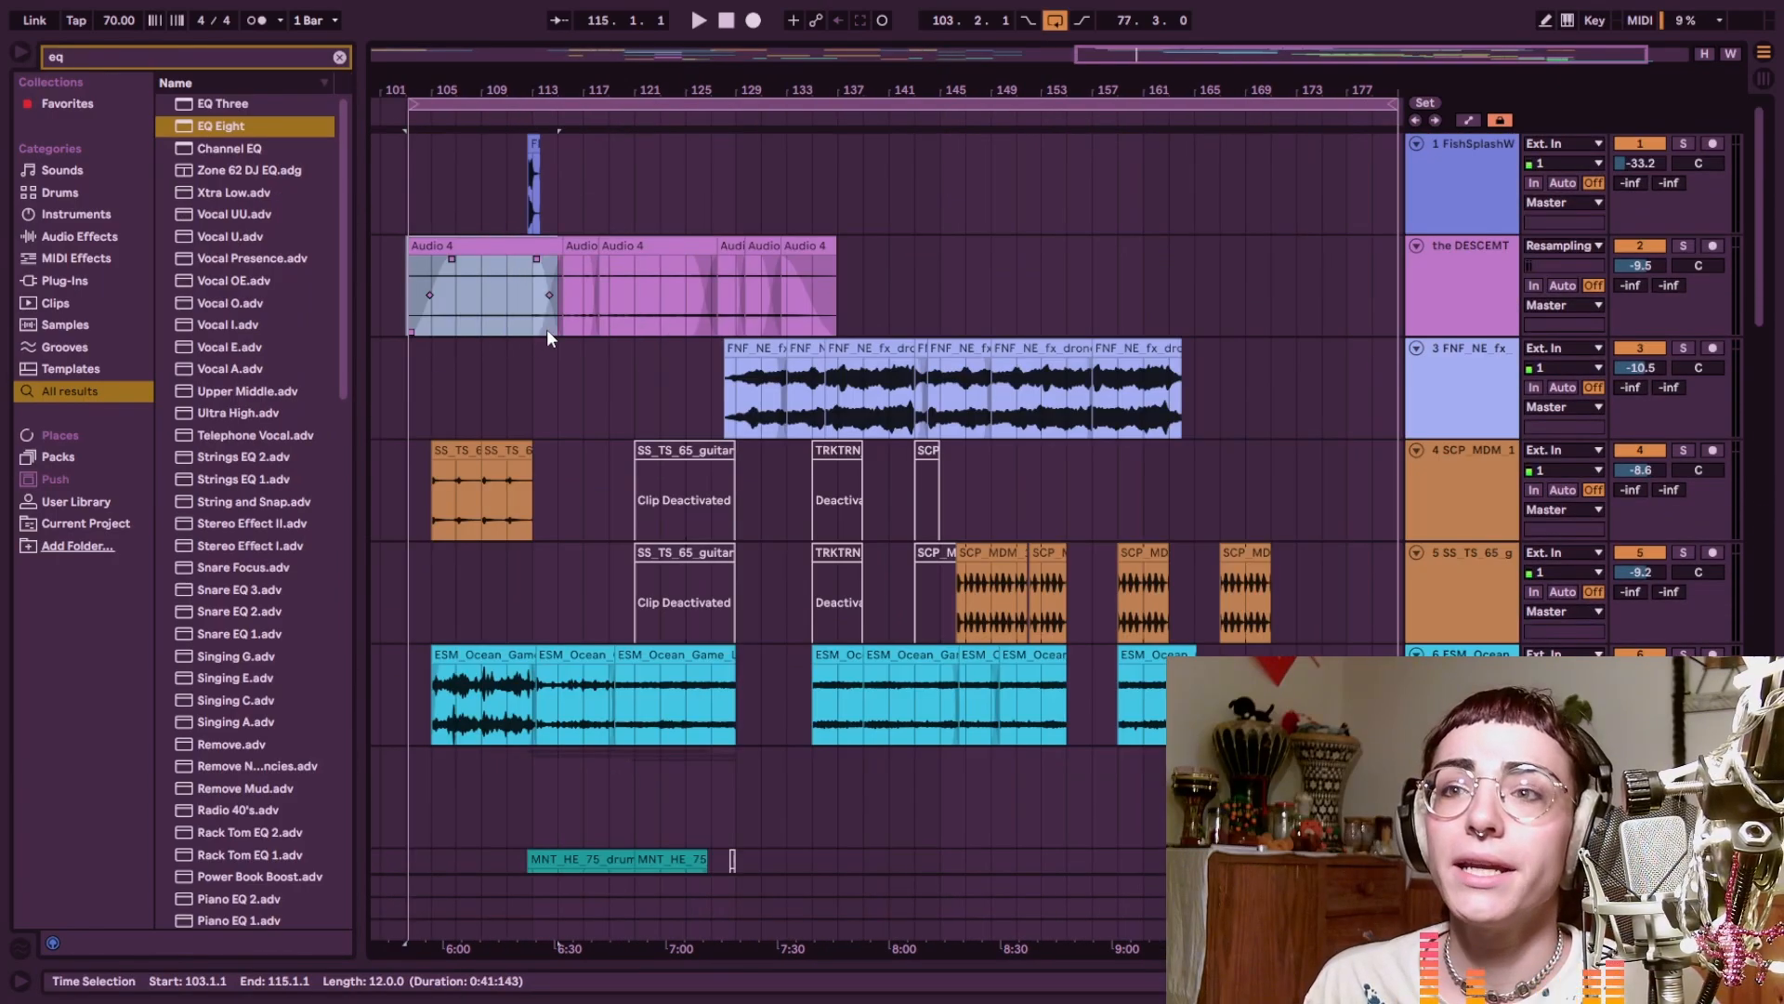
Play the opening Audio 4 clip on track 2 from 103.2.1
click(416, 298)
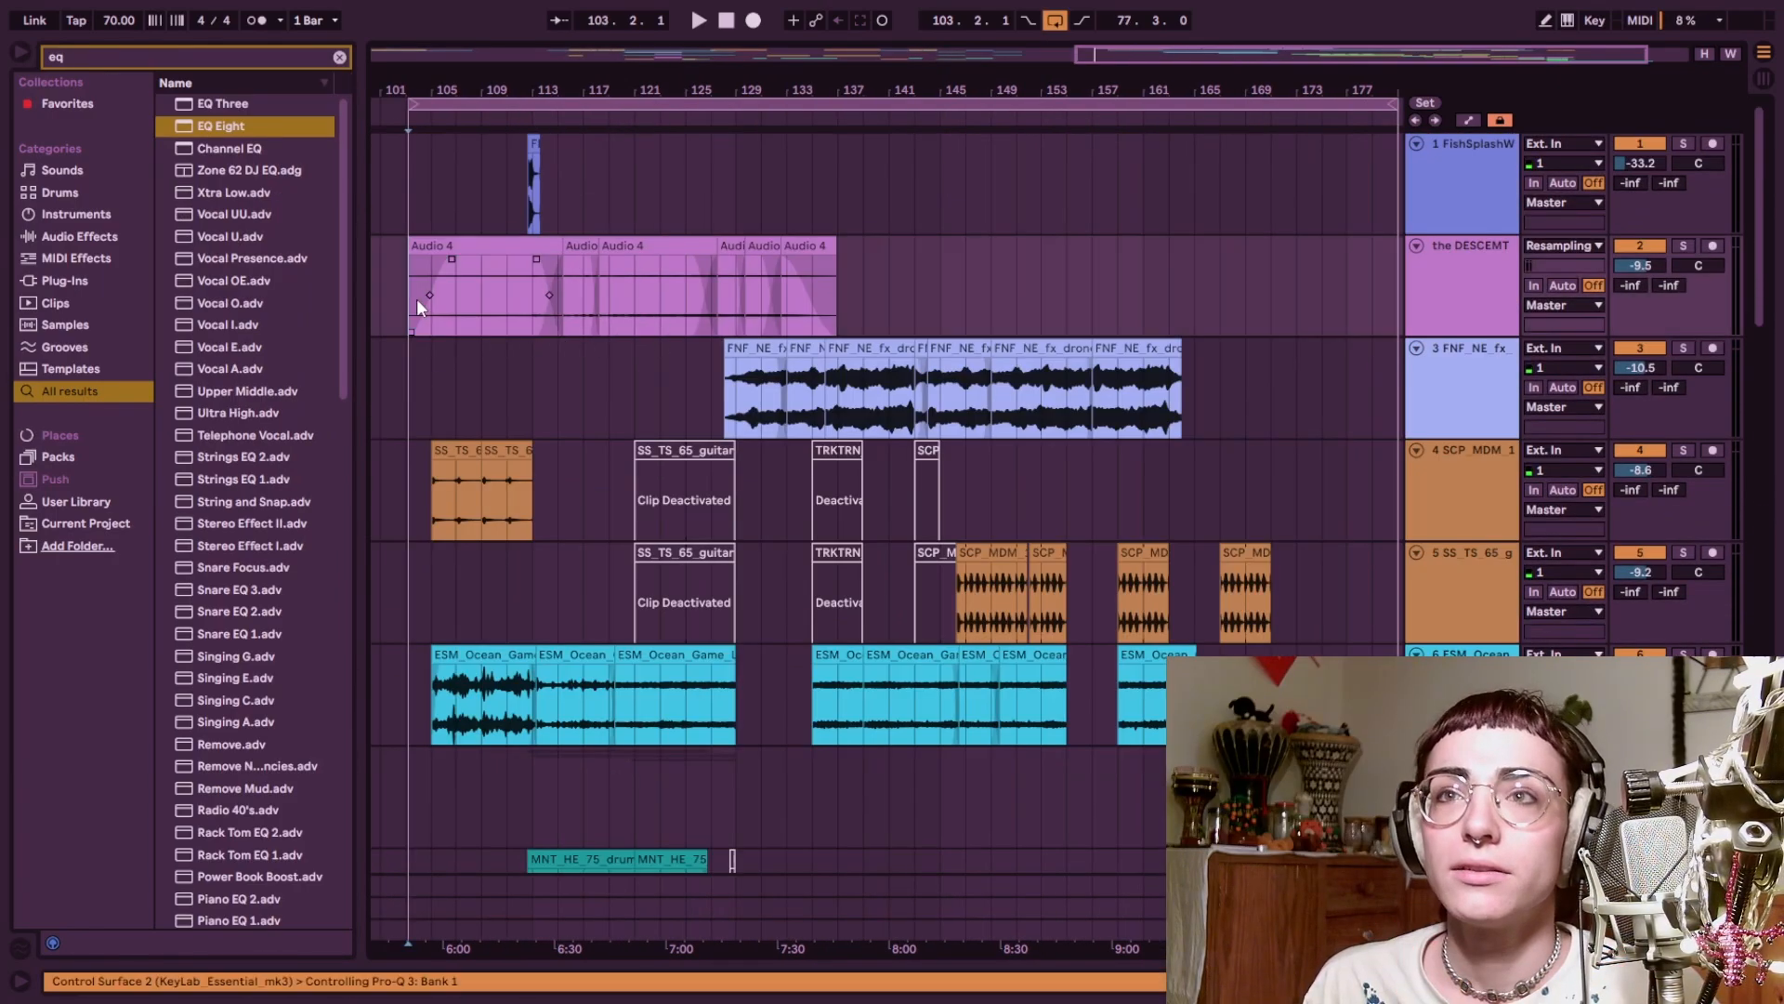
key(space)
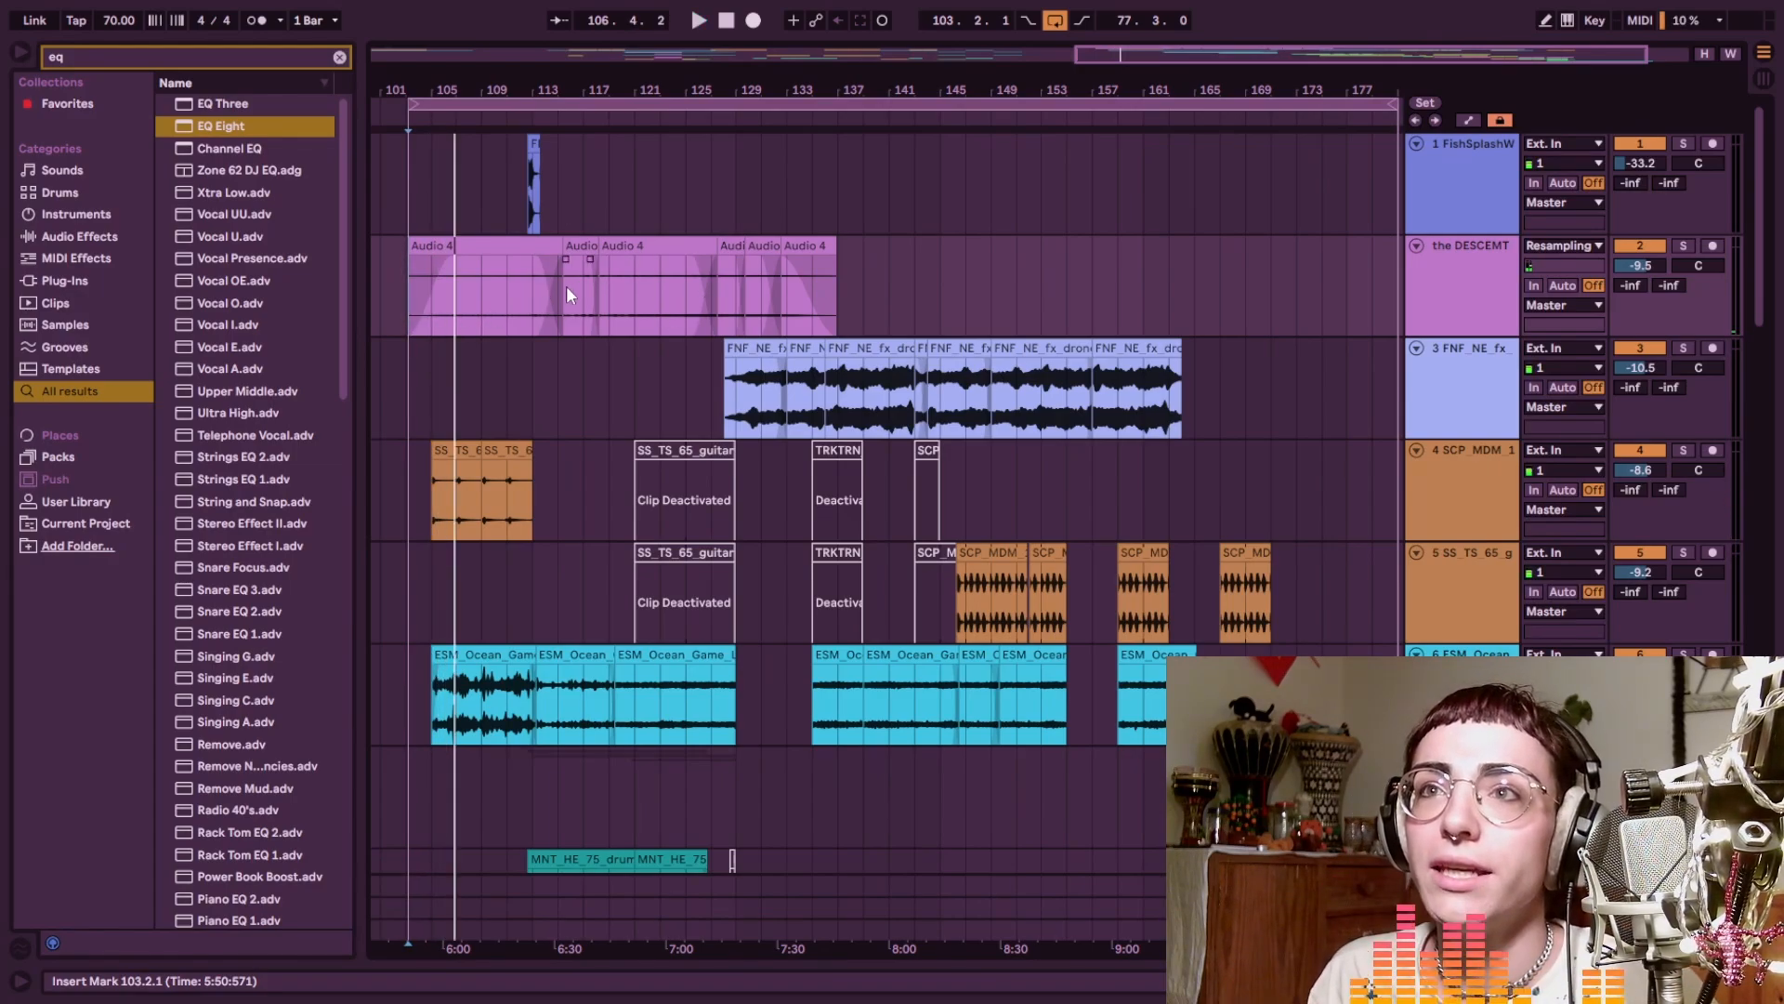
click(535, 315)
Locate the fish splash clip on track 1 and play it from 112.3.3 to hear the transition into the next section
scroll(535, 316, up, 8)
click(521, 169)
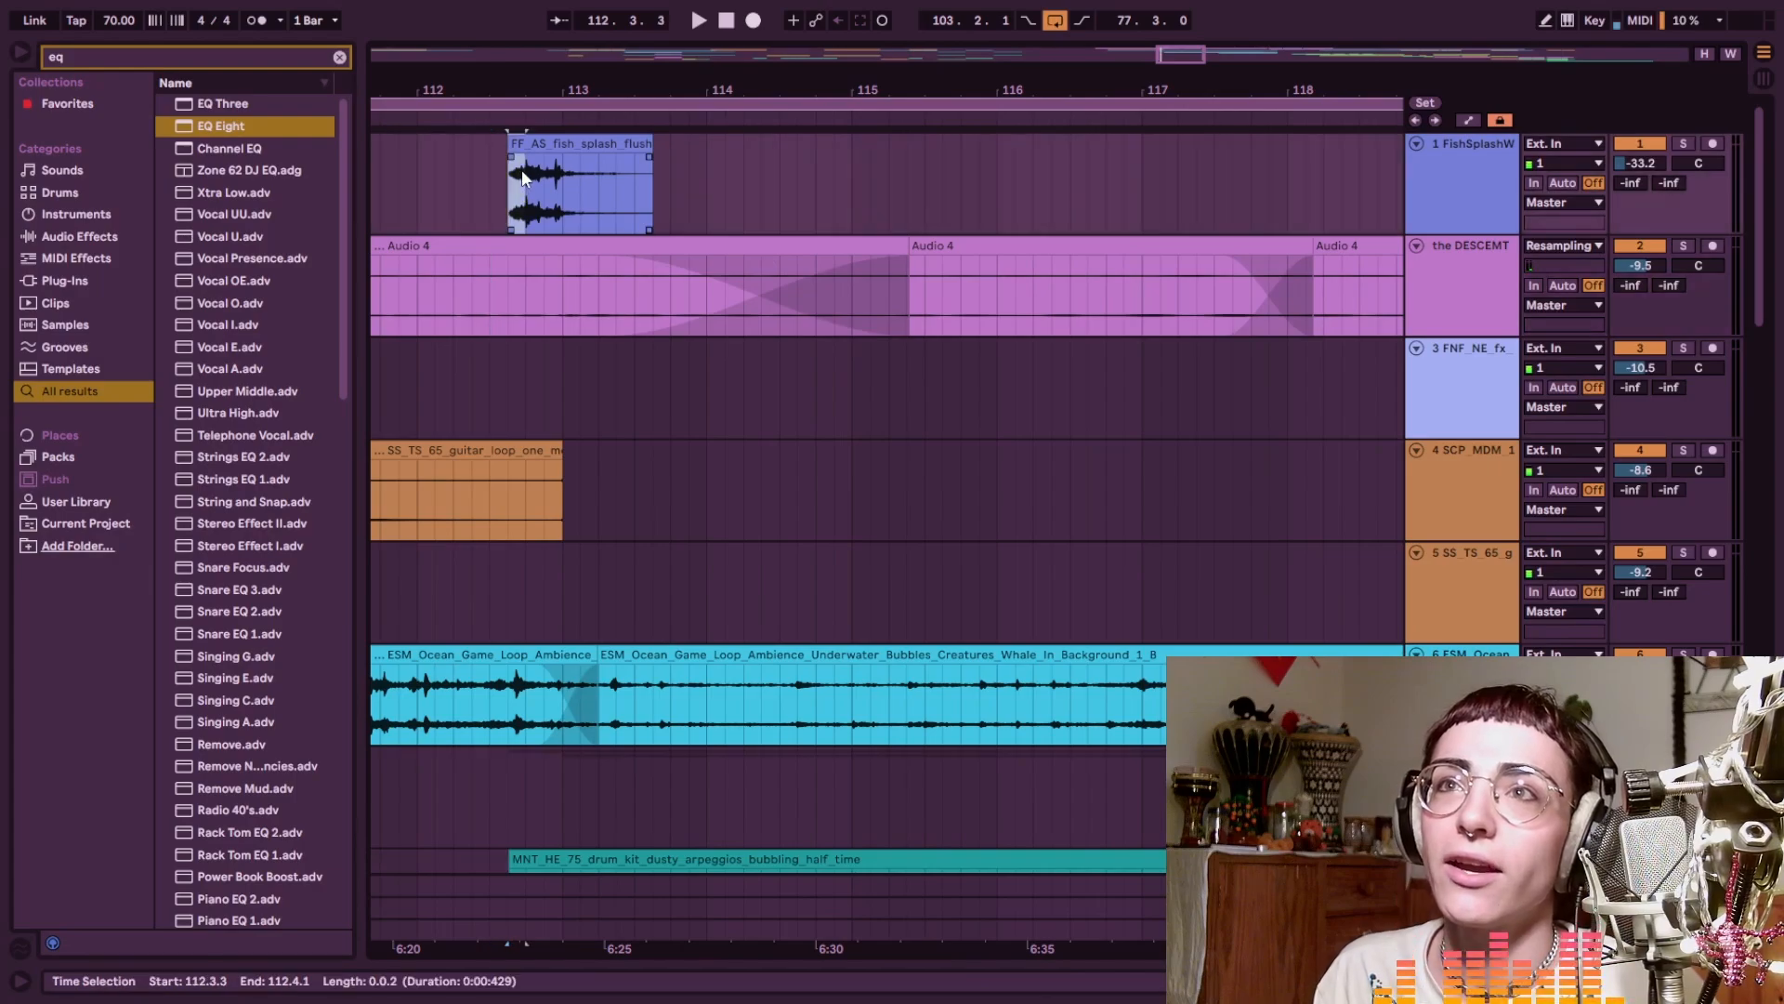
click(557, 147)
scroll(586, 152, left, 1)
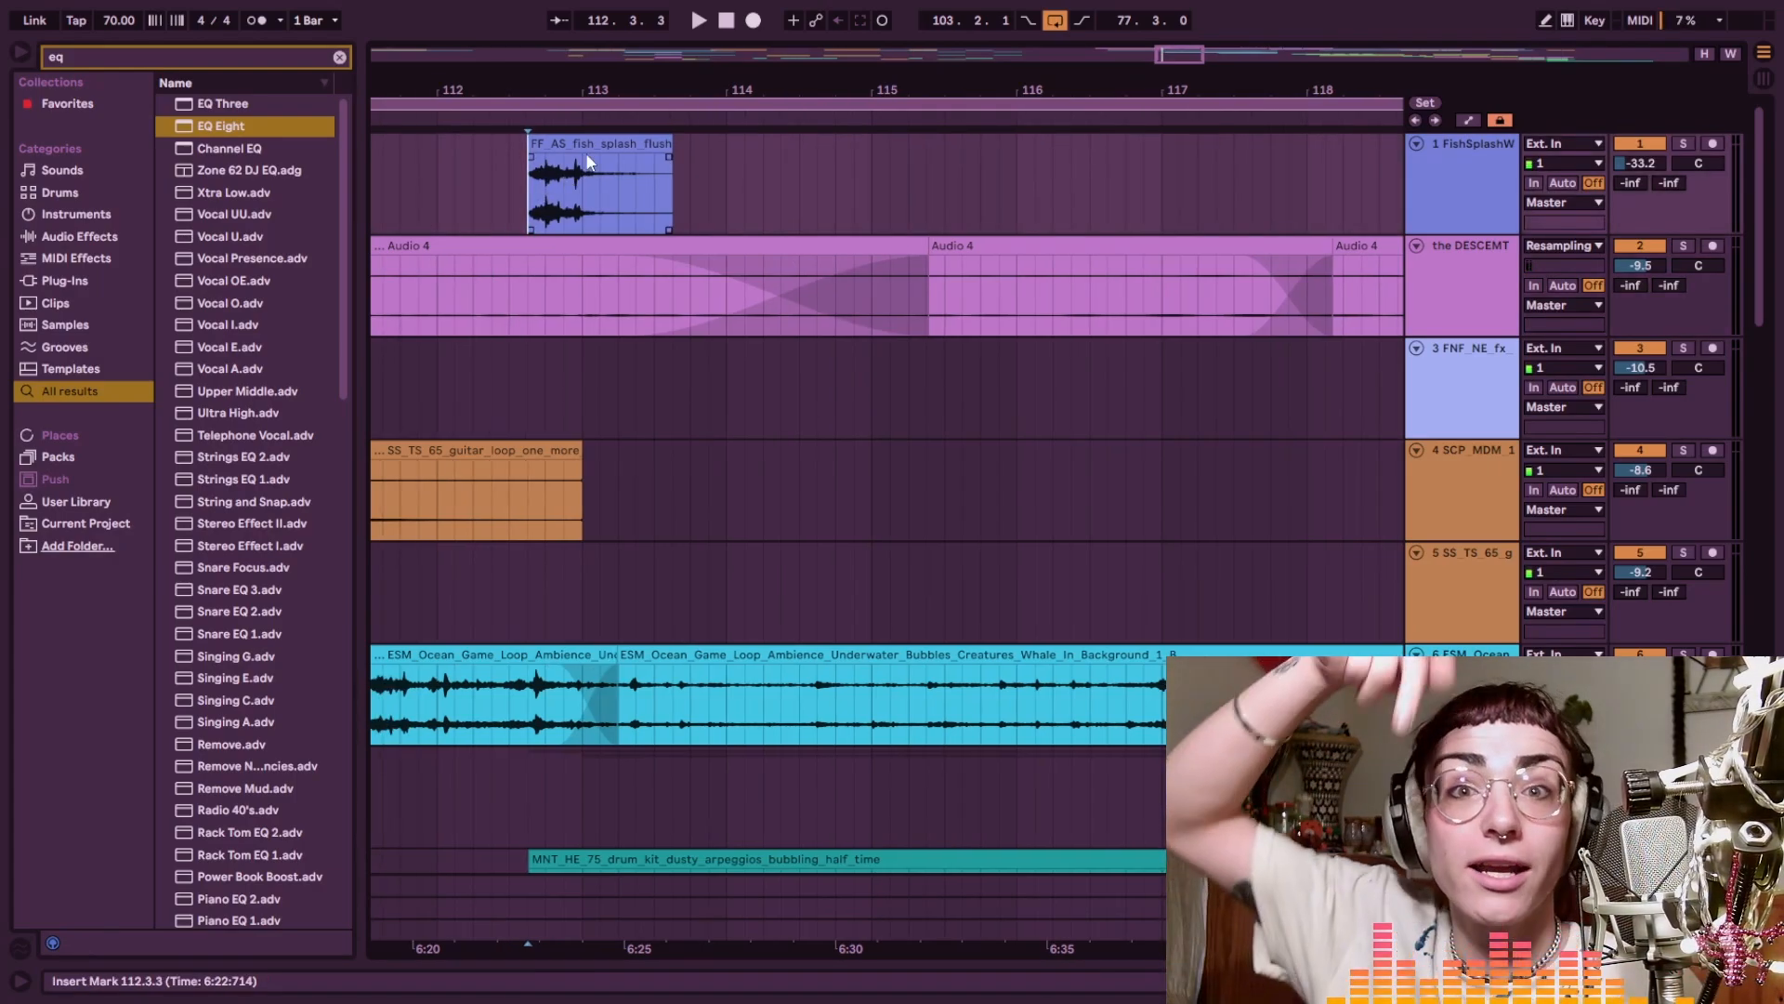
key(space)
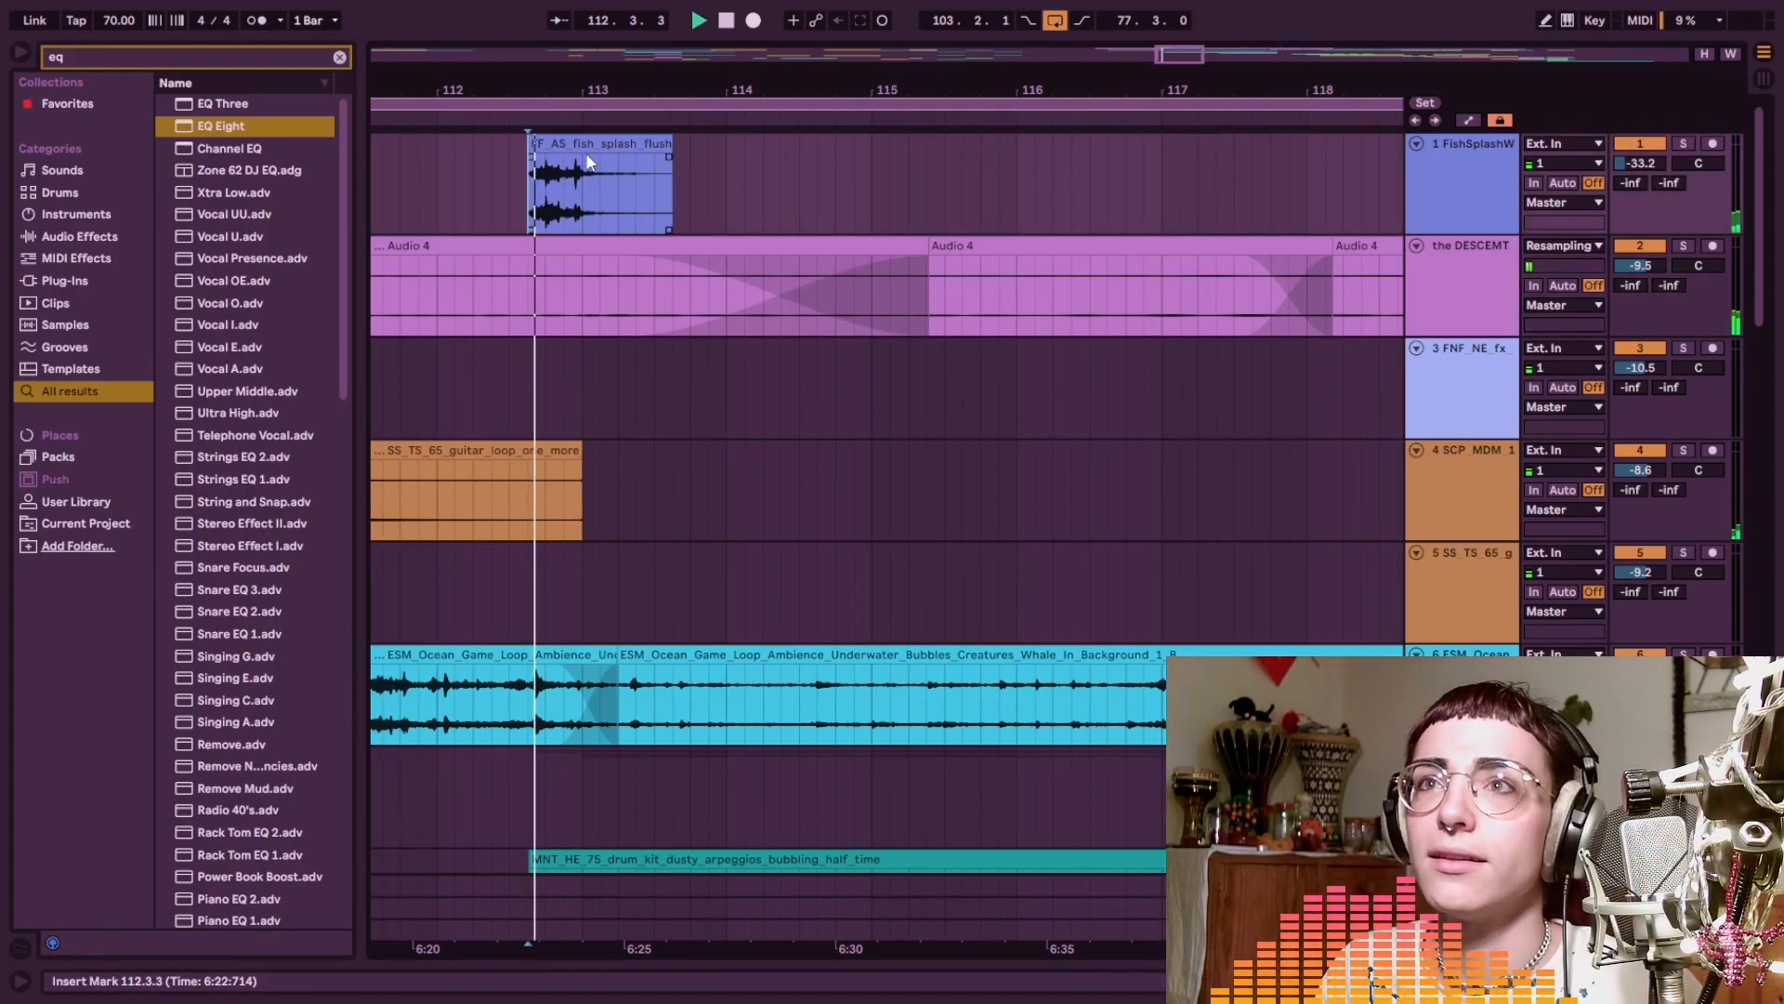
scroll(630, 256, down, 8)
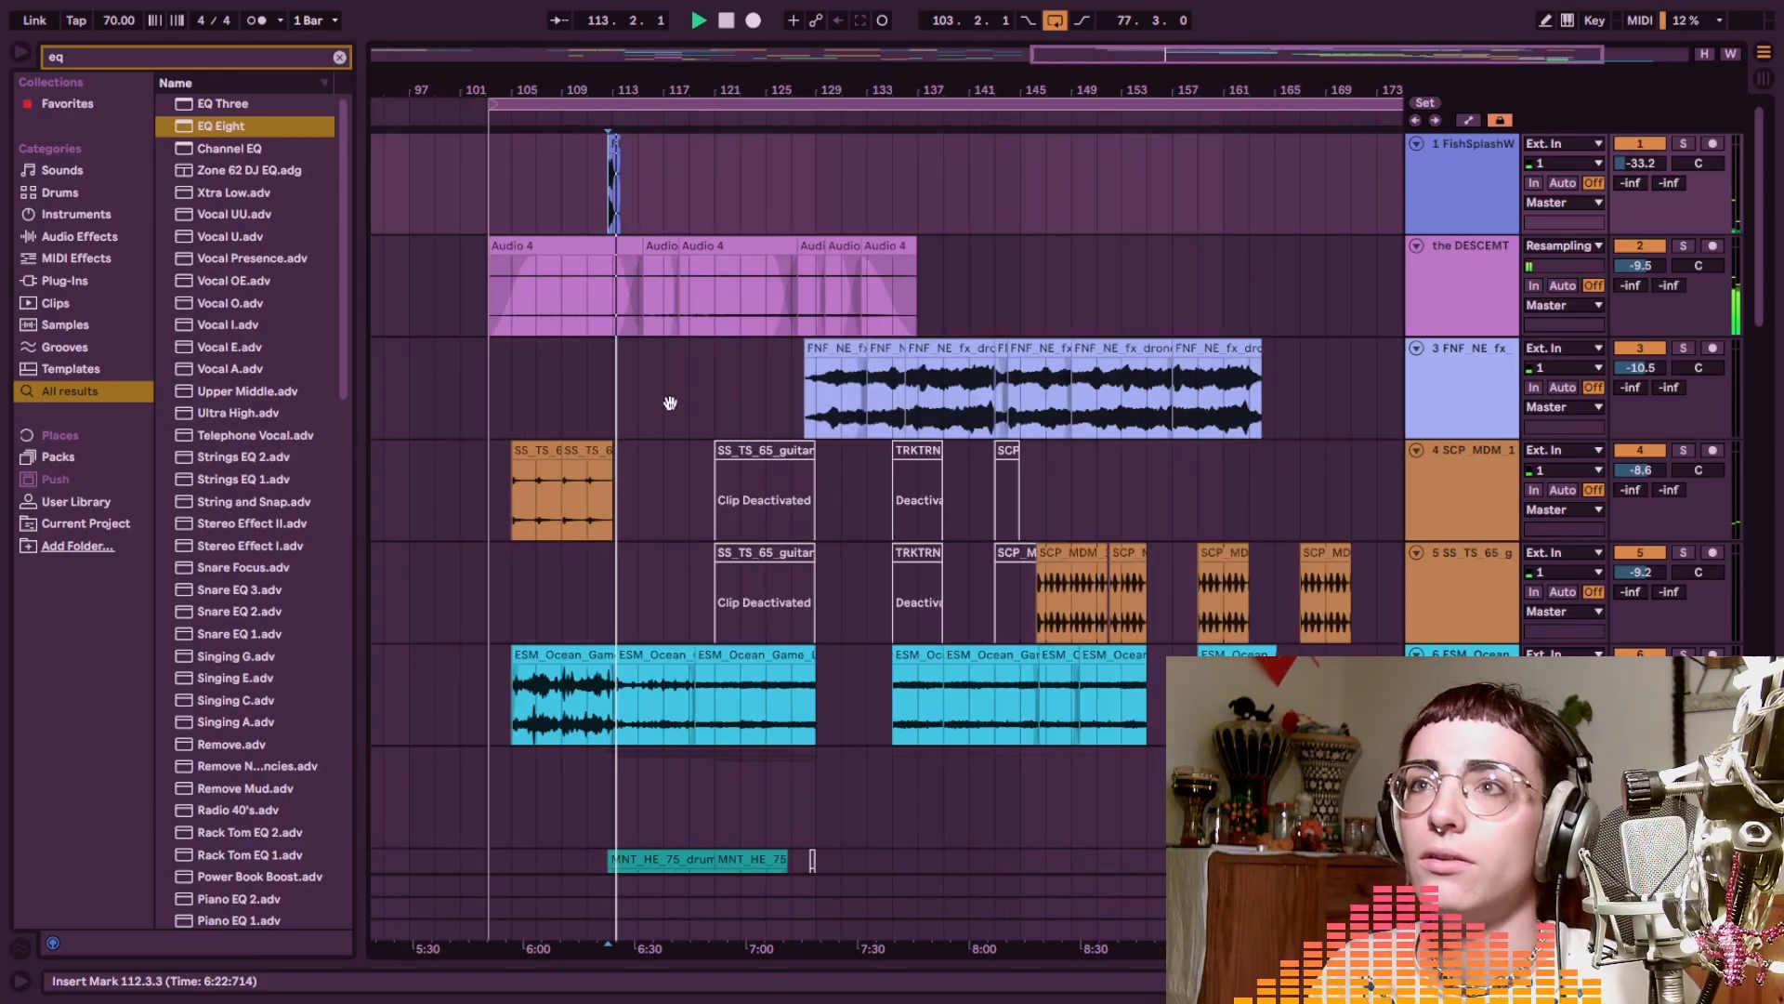
Play from 121.1.1 to hear the bubbling drum kit, bubbly piano chords and acoustic bass clips of group 7 together
scroll(606, 395, down, 2)
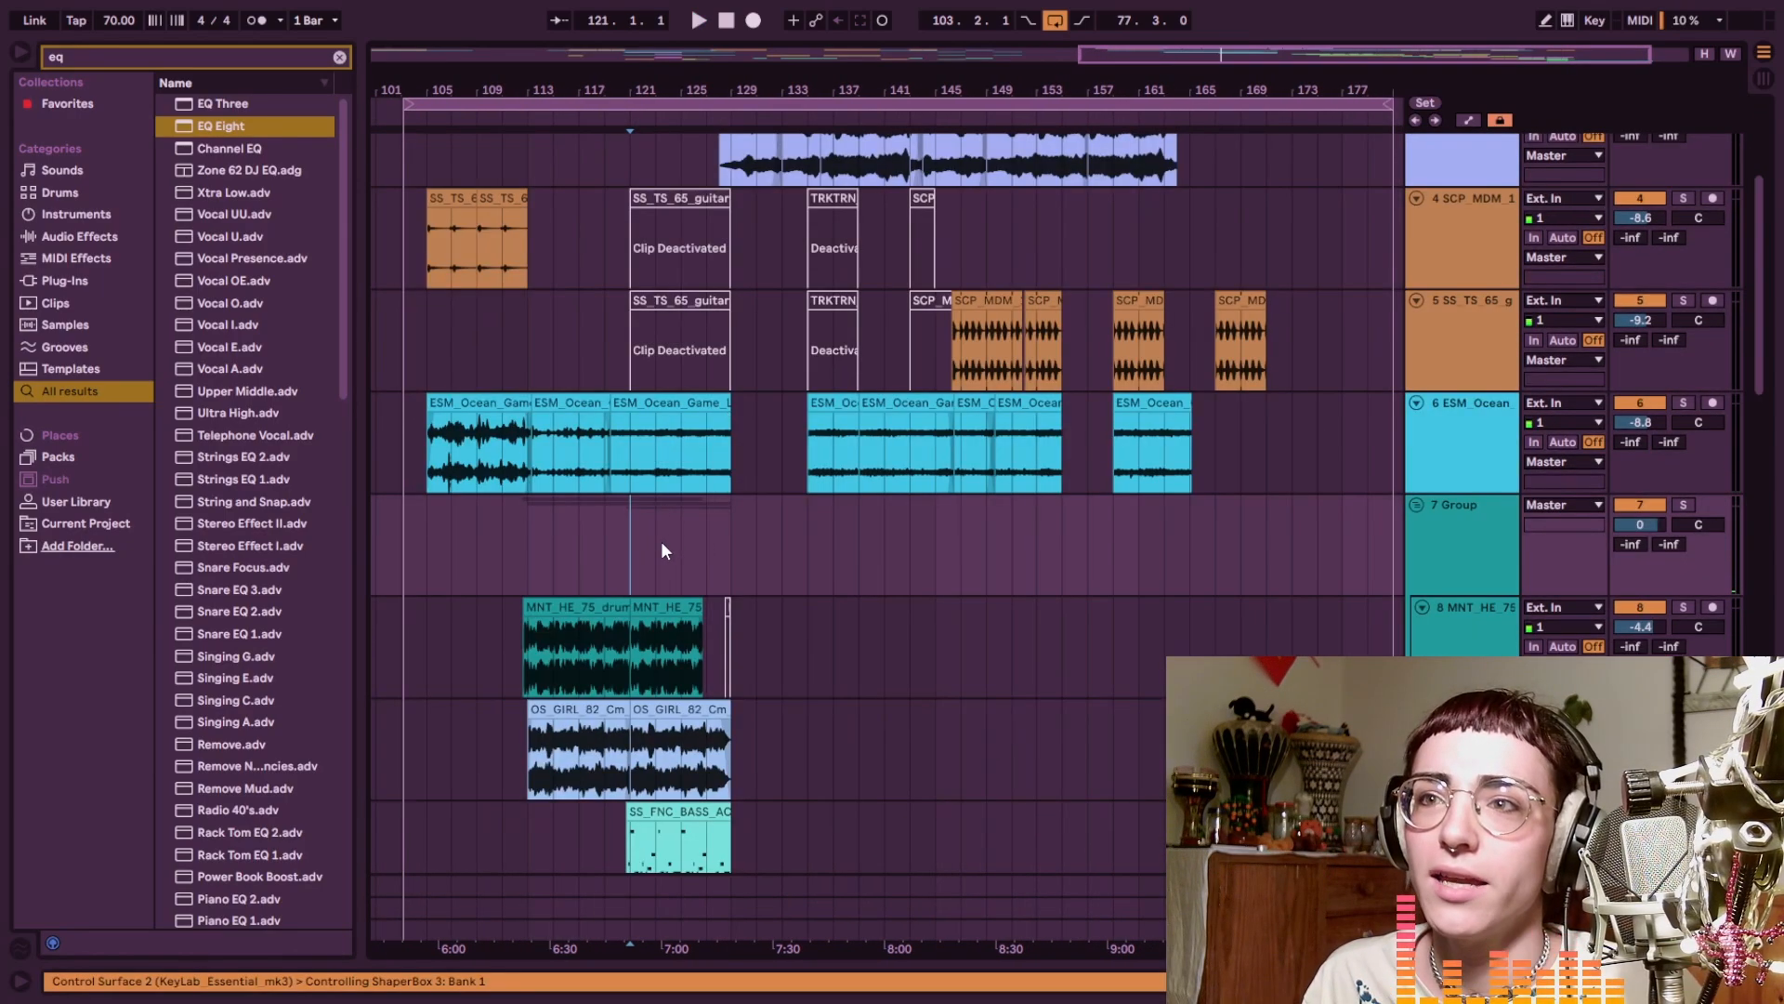
scroll(678, 544, down, 1)
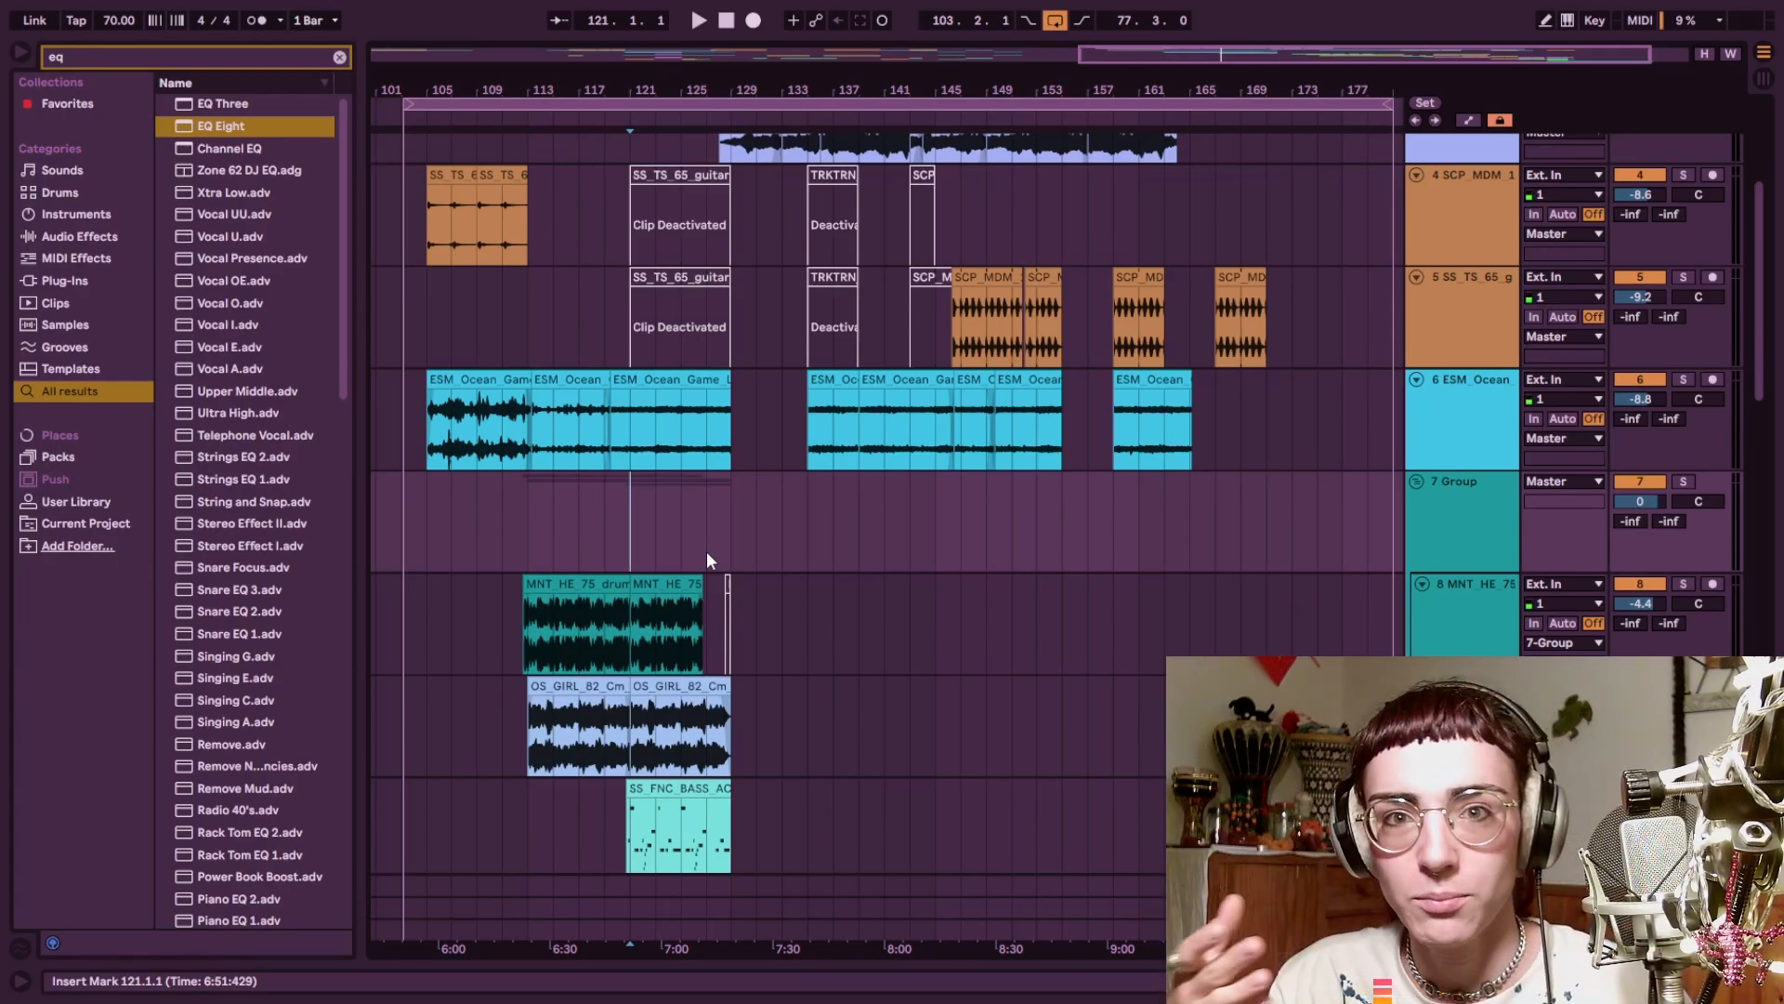
key(space)
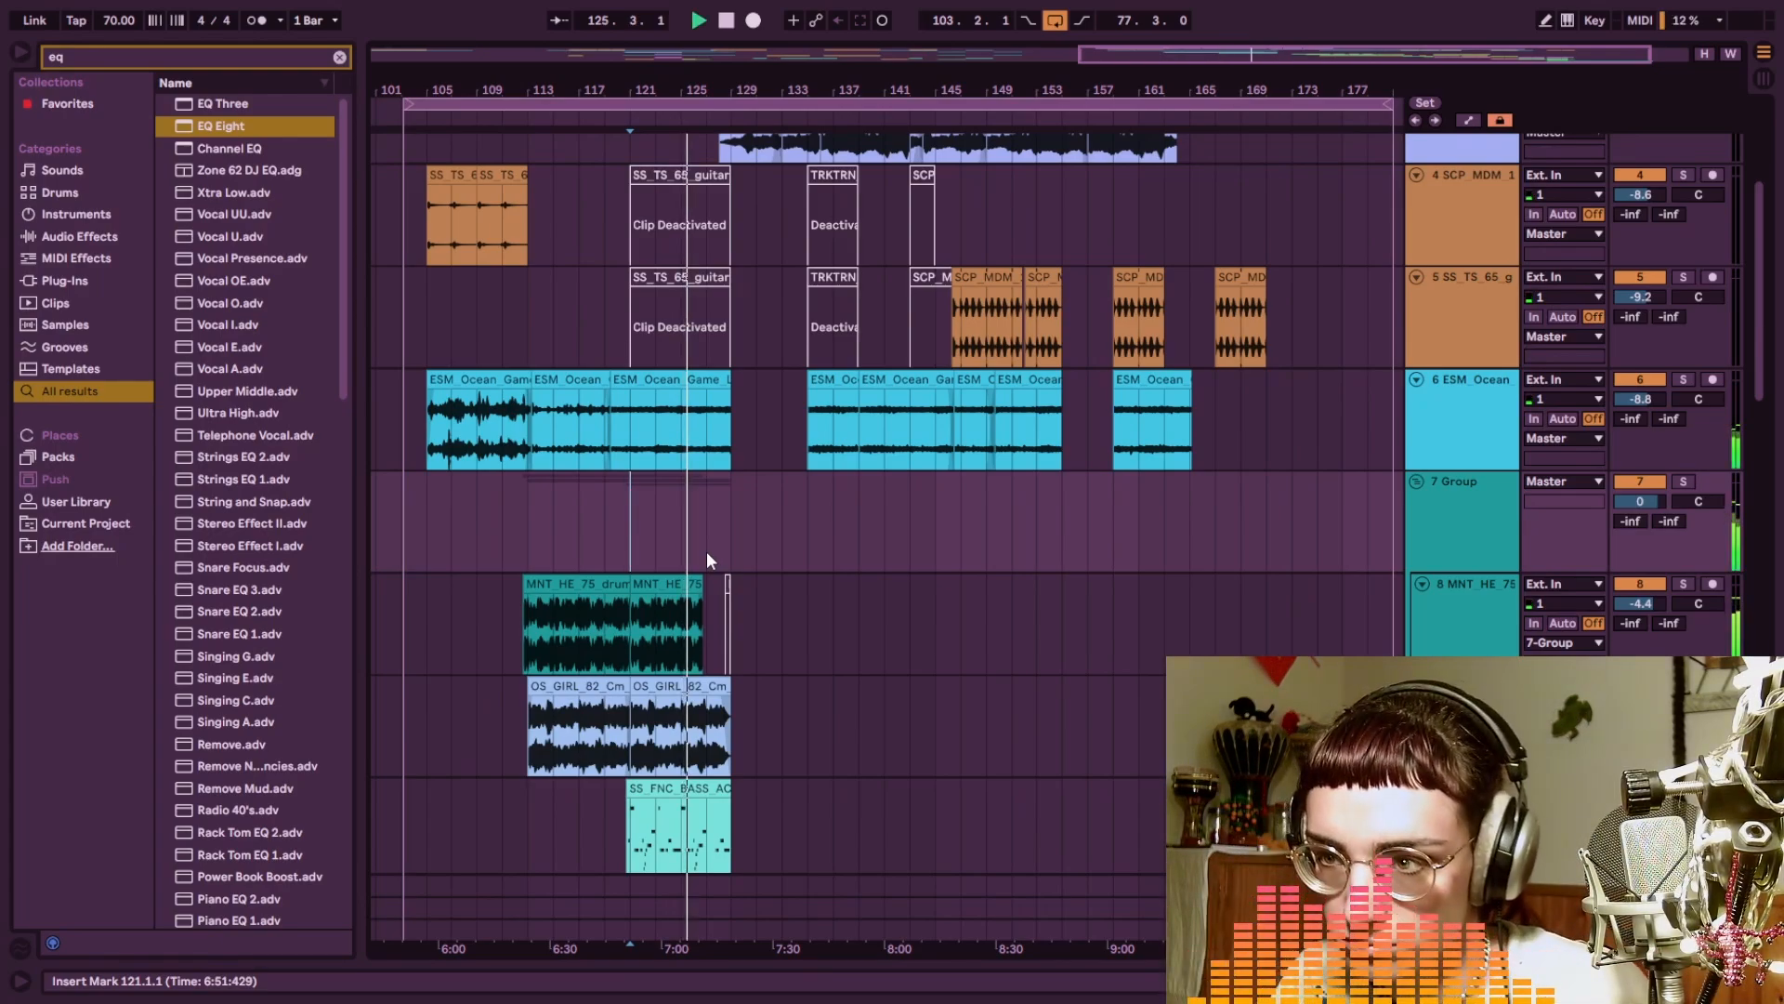
scroll(706, 557, down, 2)
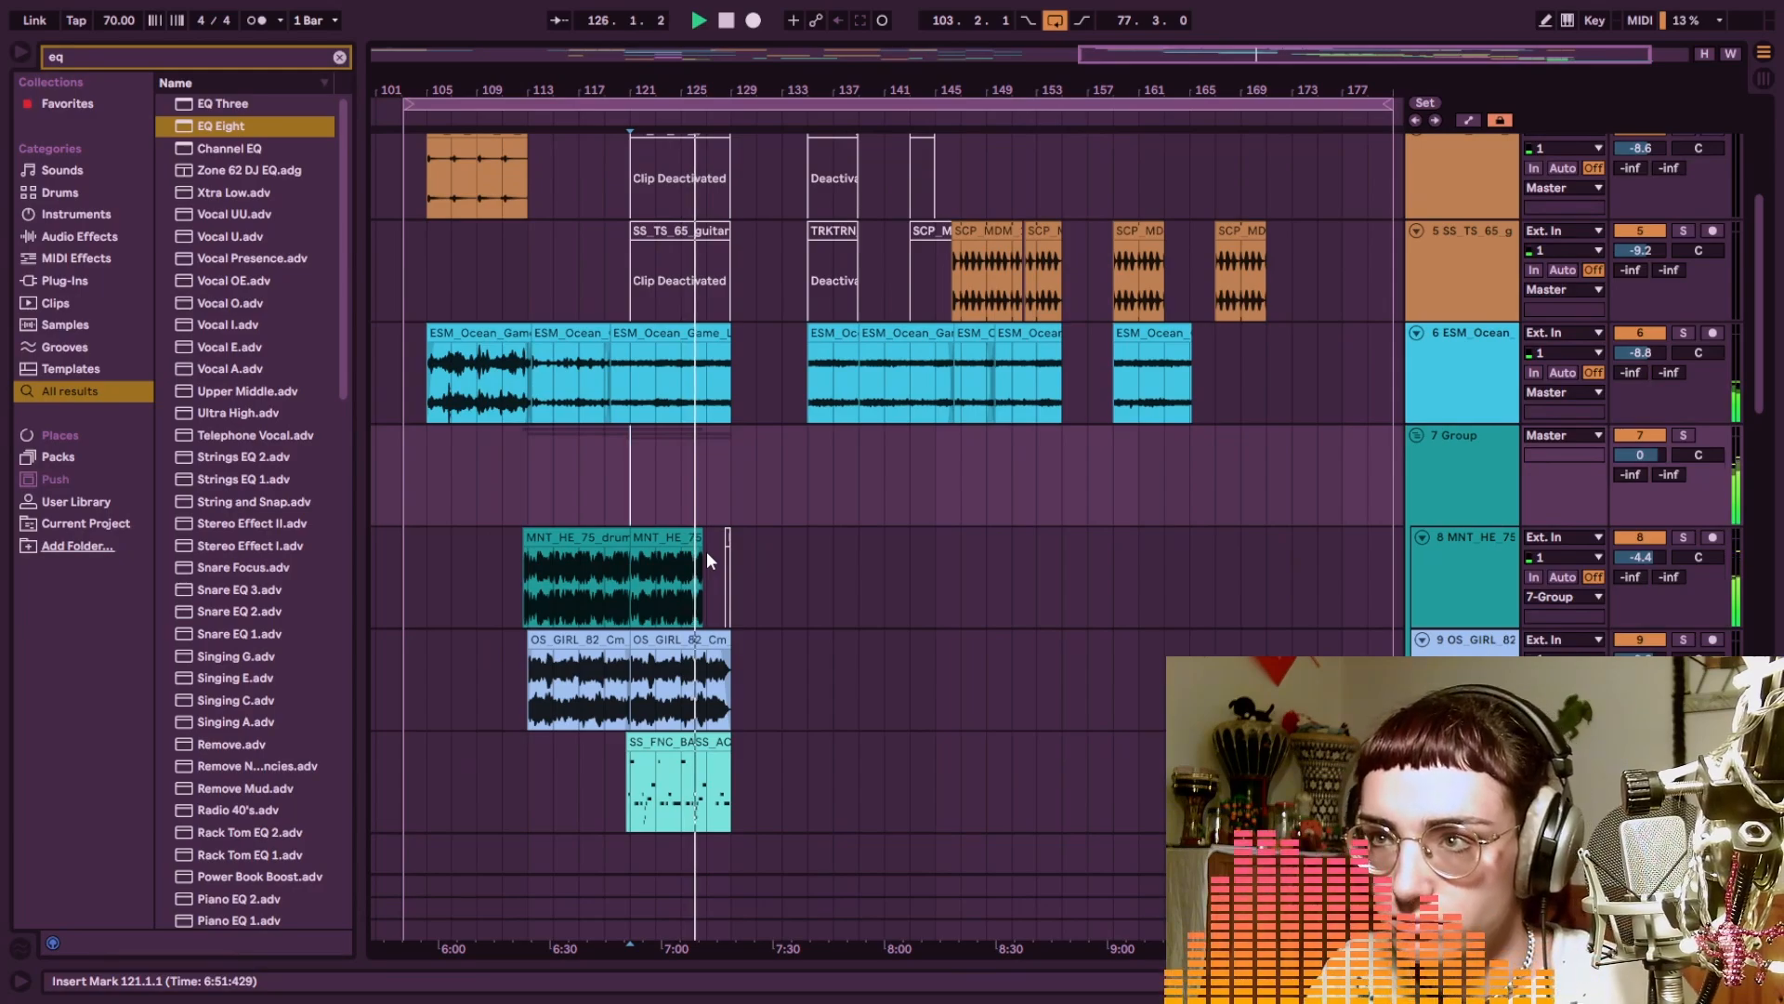
Move the FNF_NE_fx drone track below group 7's tracks, directly above the tp percussion track
scroll(706, 557, up, 2)
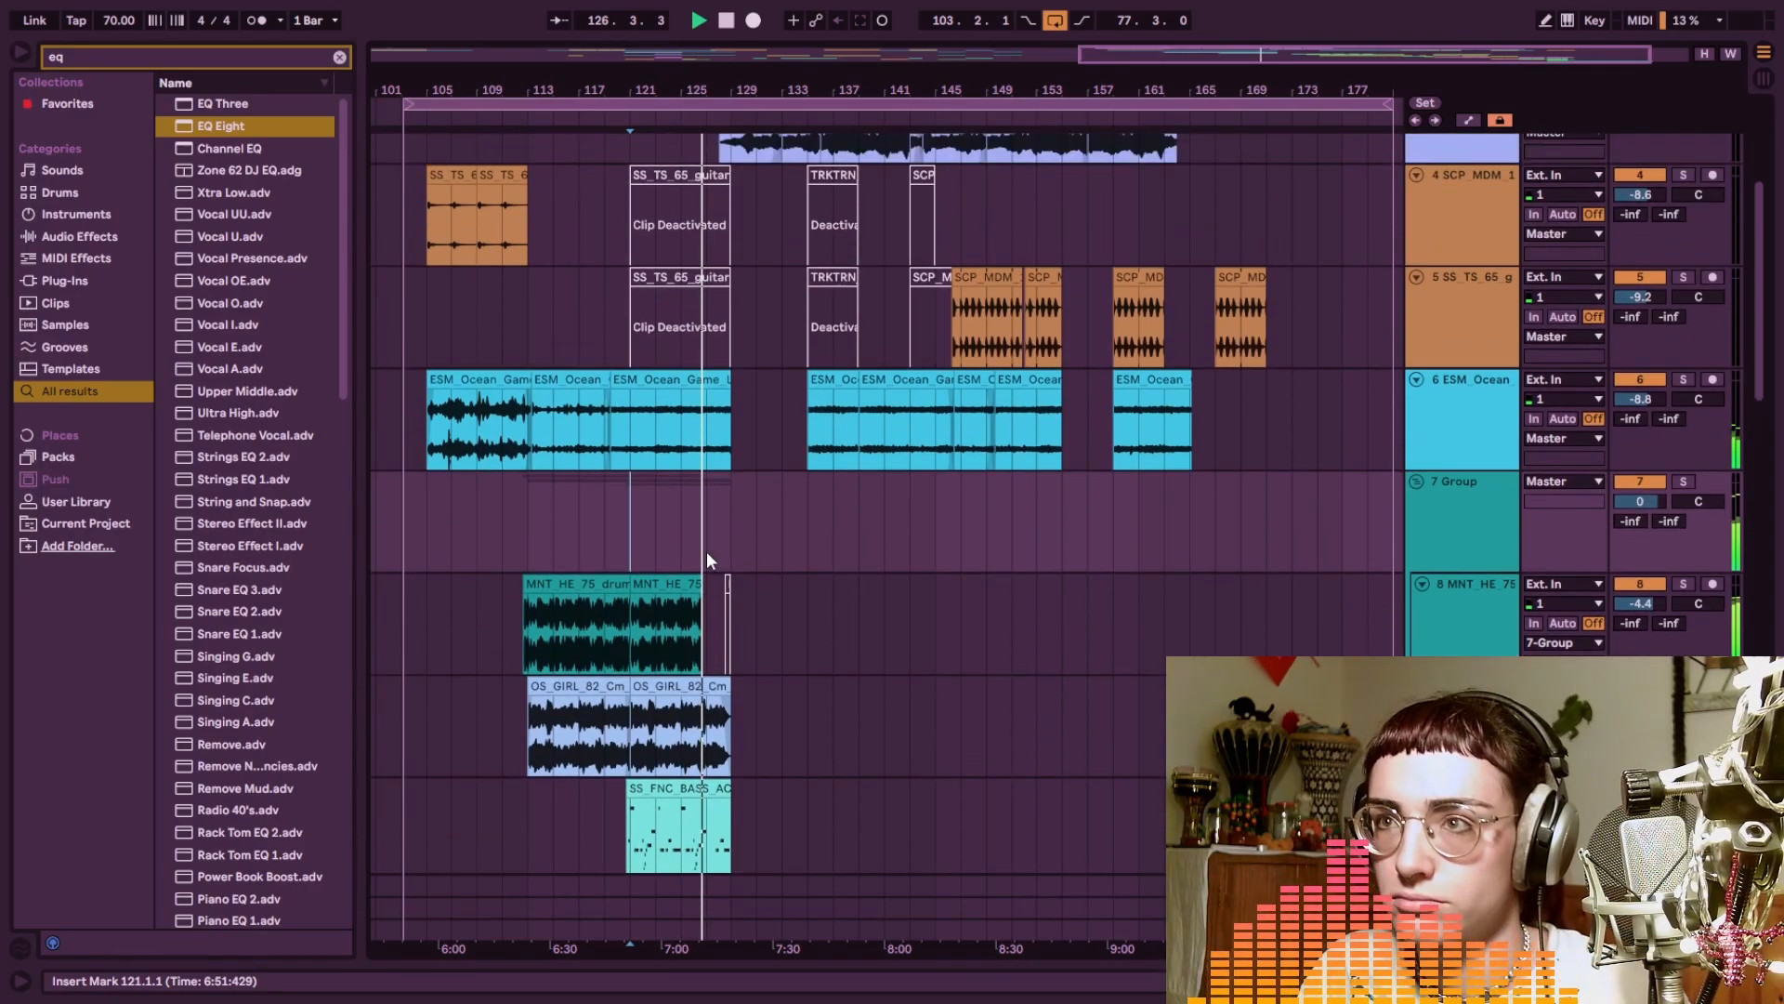
scroll(707, 559, up, 3)
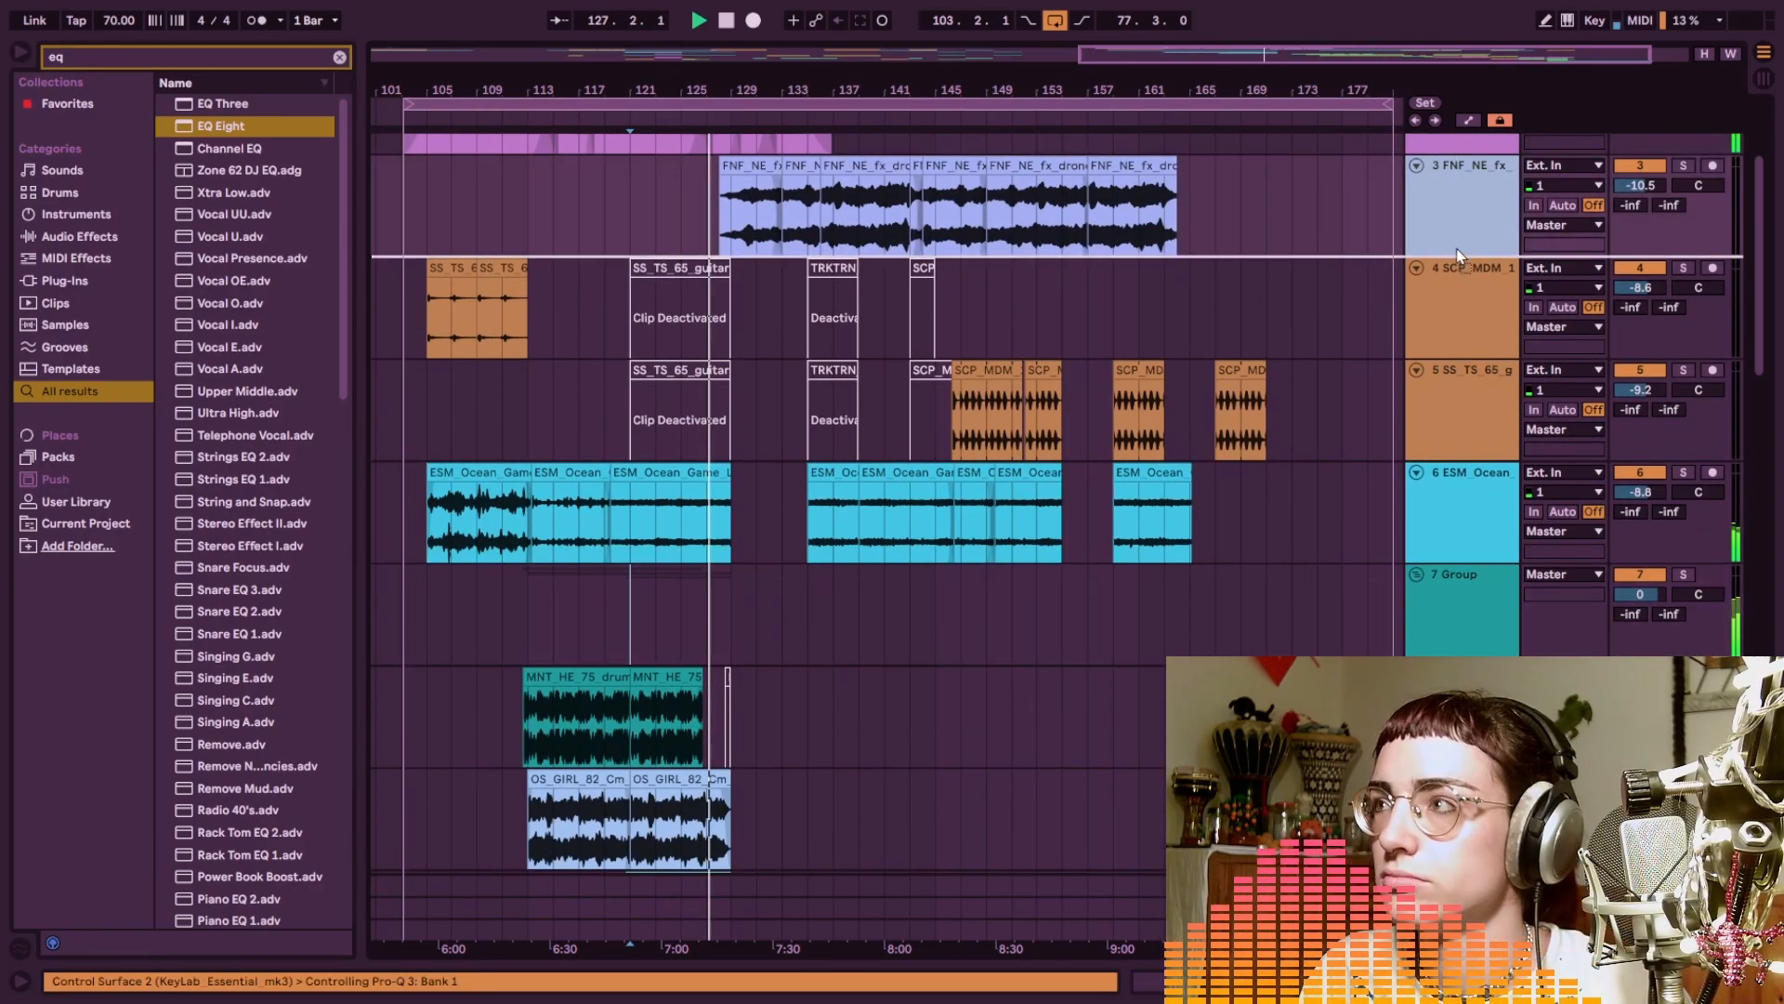
scroll(1457, 256, down, 3)
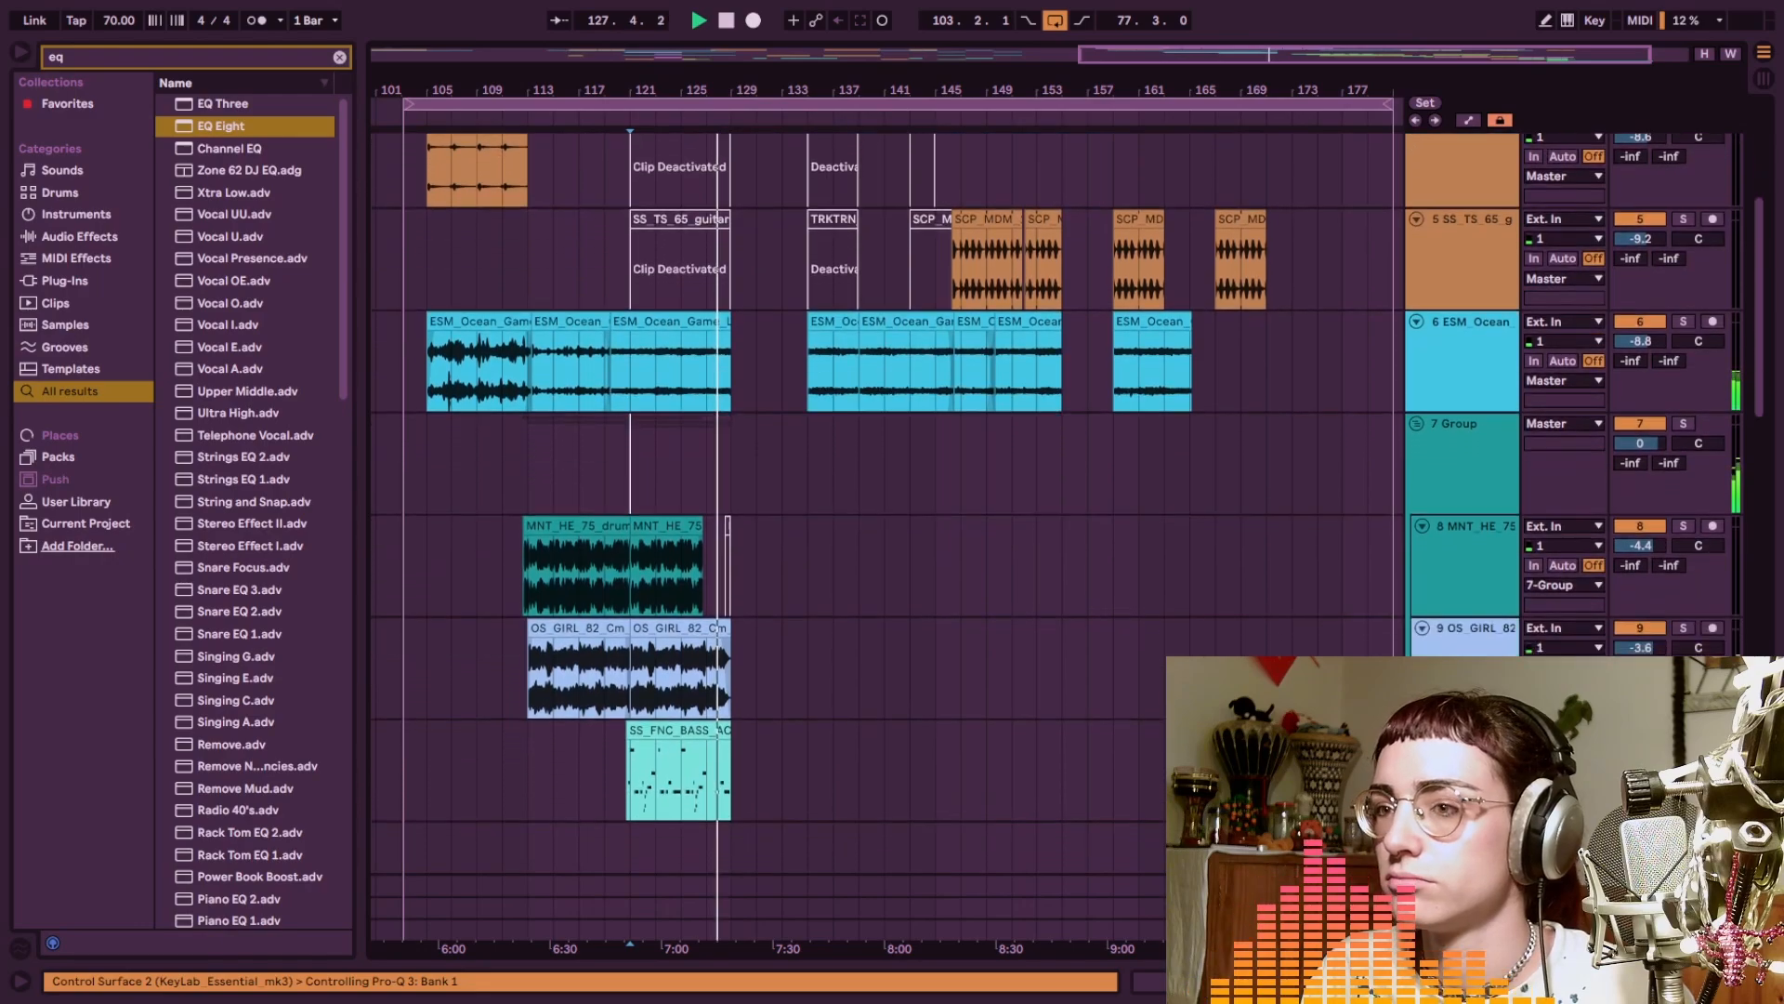
scroll(1485, 615, down, 7)
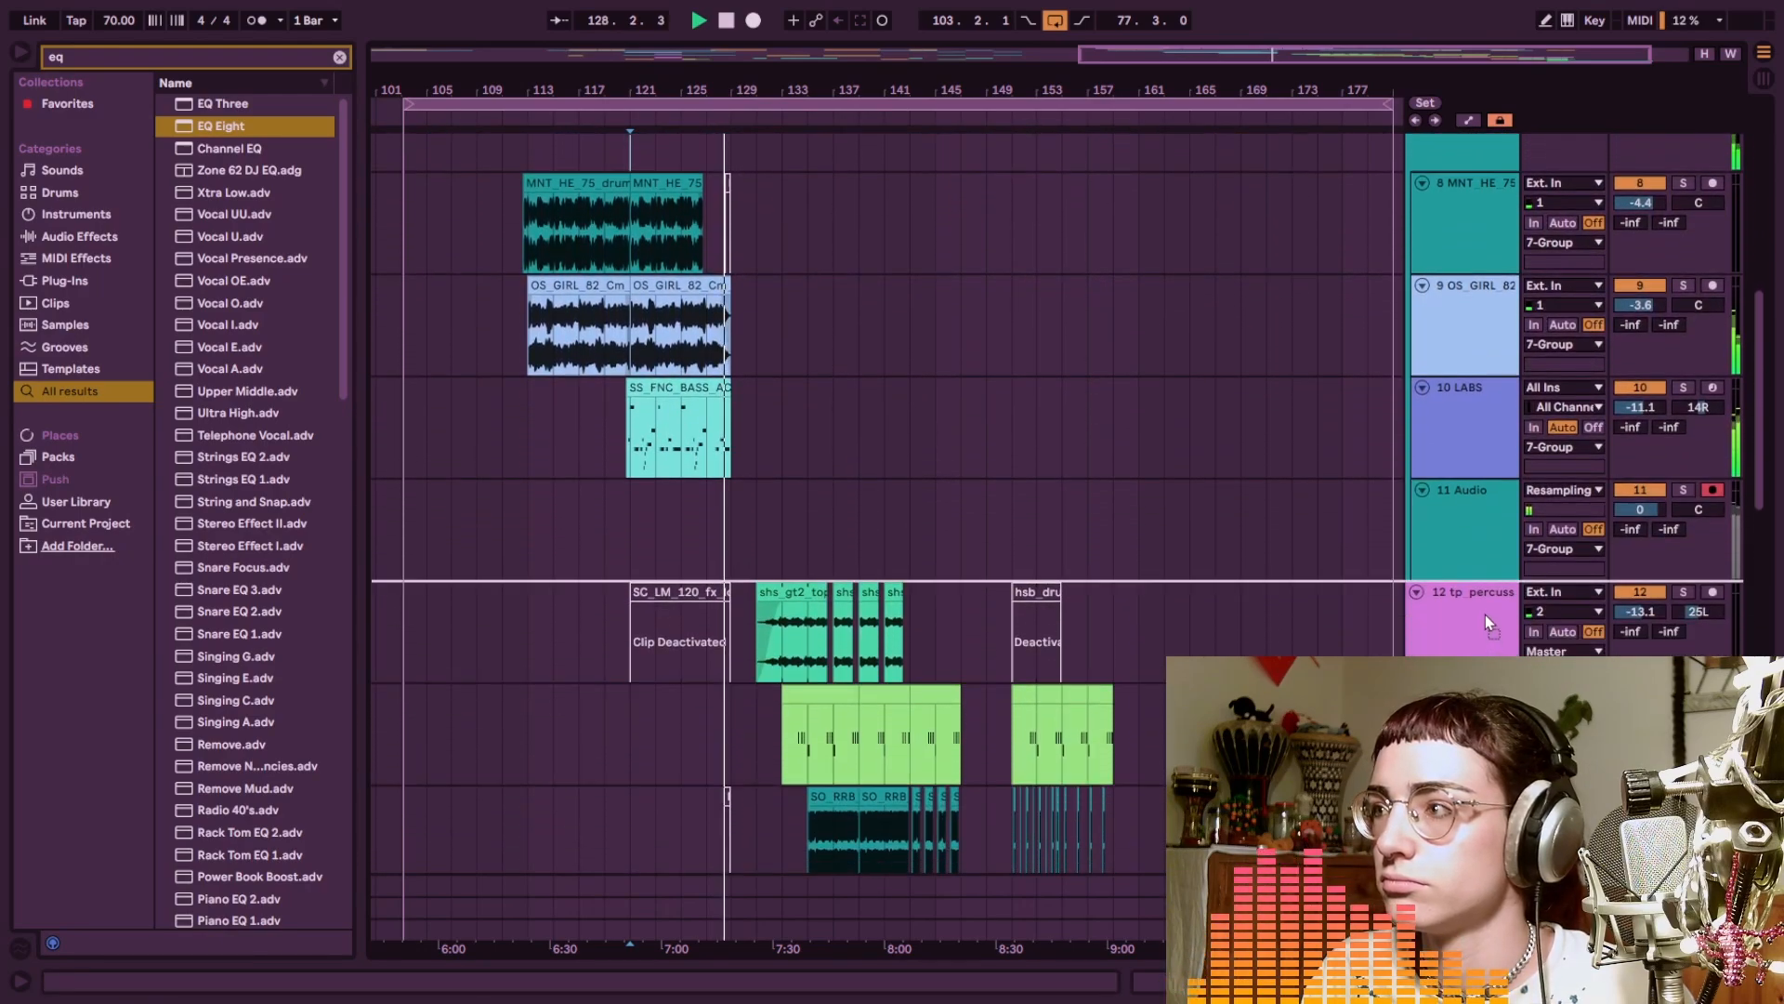
drag(1484, 615, 1485, 612)
scroll(832, 686, down, 4)
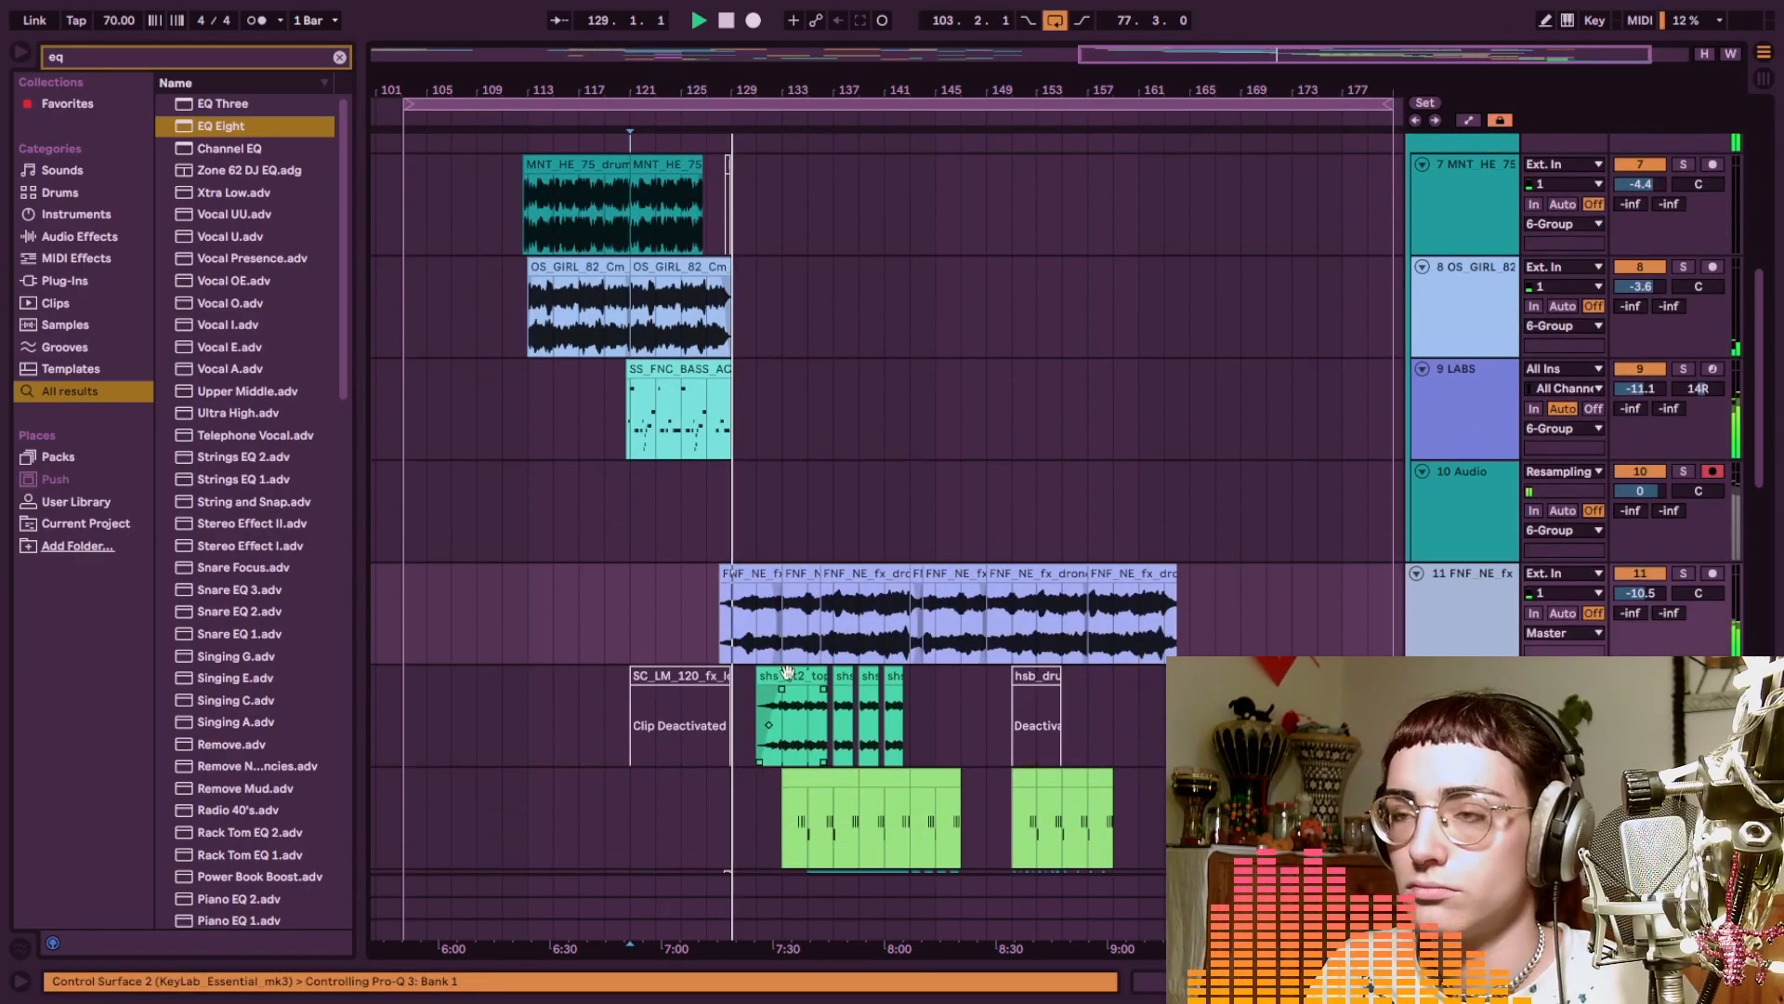
Examine the drone, bubbles top loop and drum rack clips between about bars 128 and 143 during playback
scroll(778, 652, down, 1)
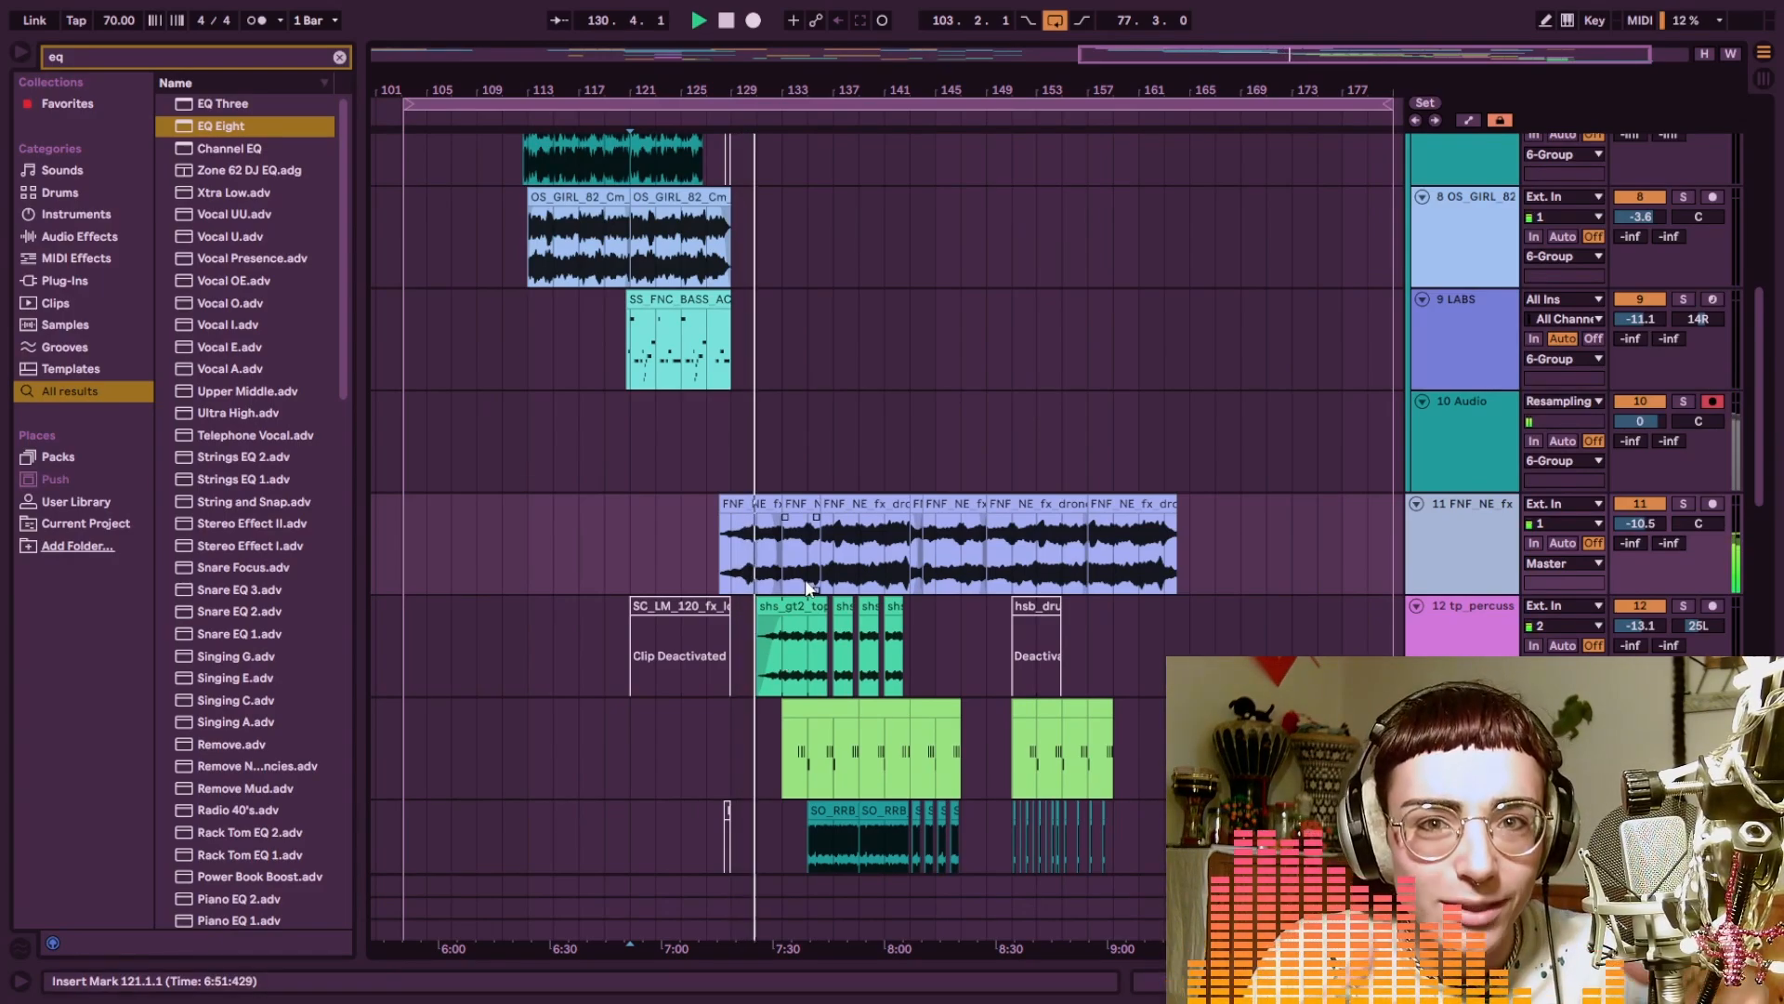
scroll(797, 746, up, 6)
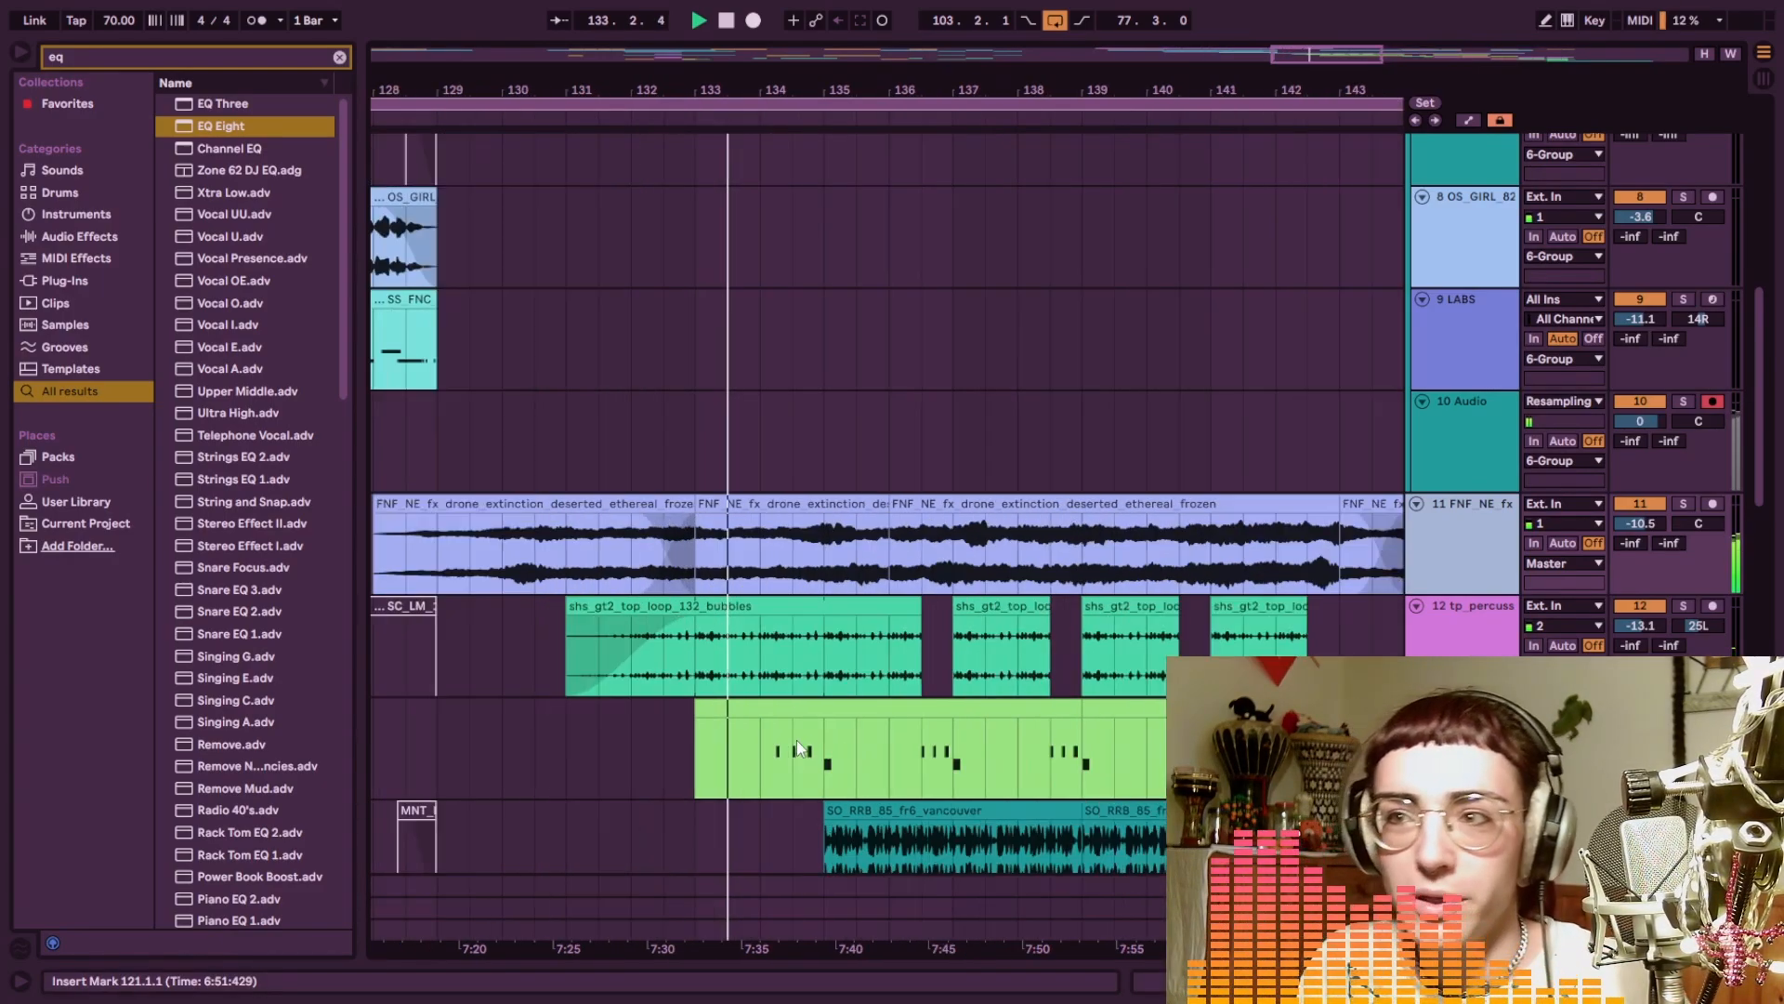
scroll(855, 689, down, 1)
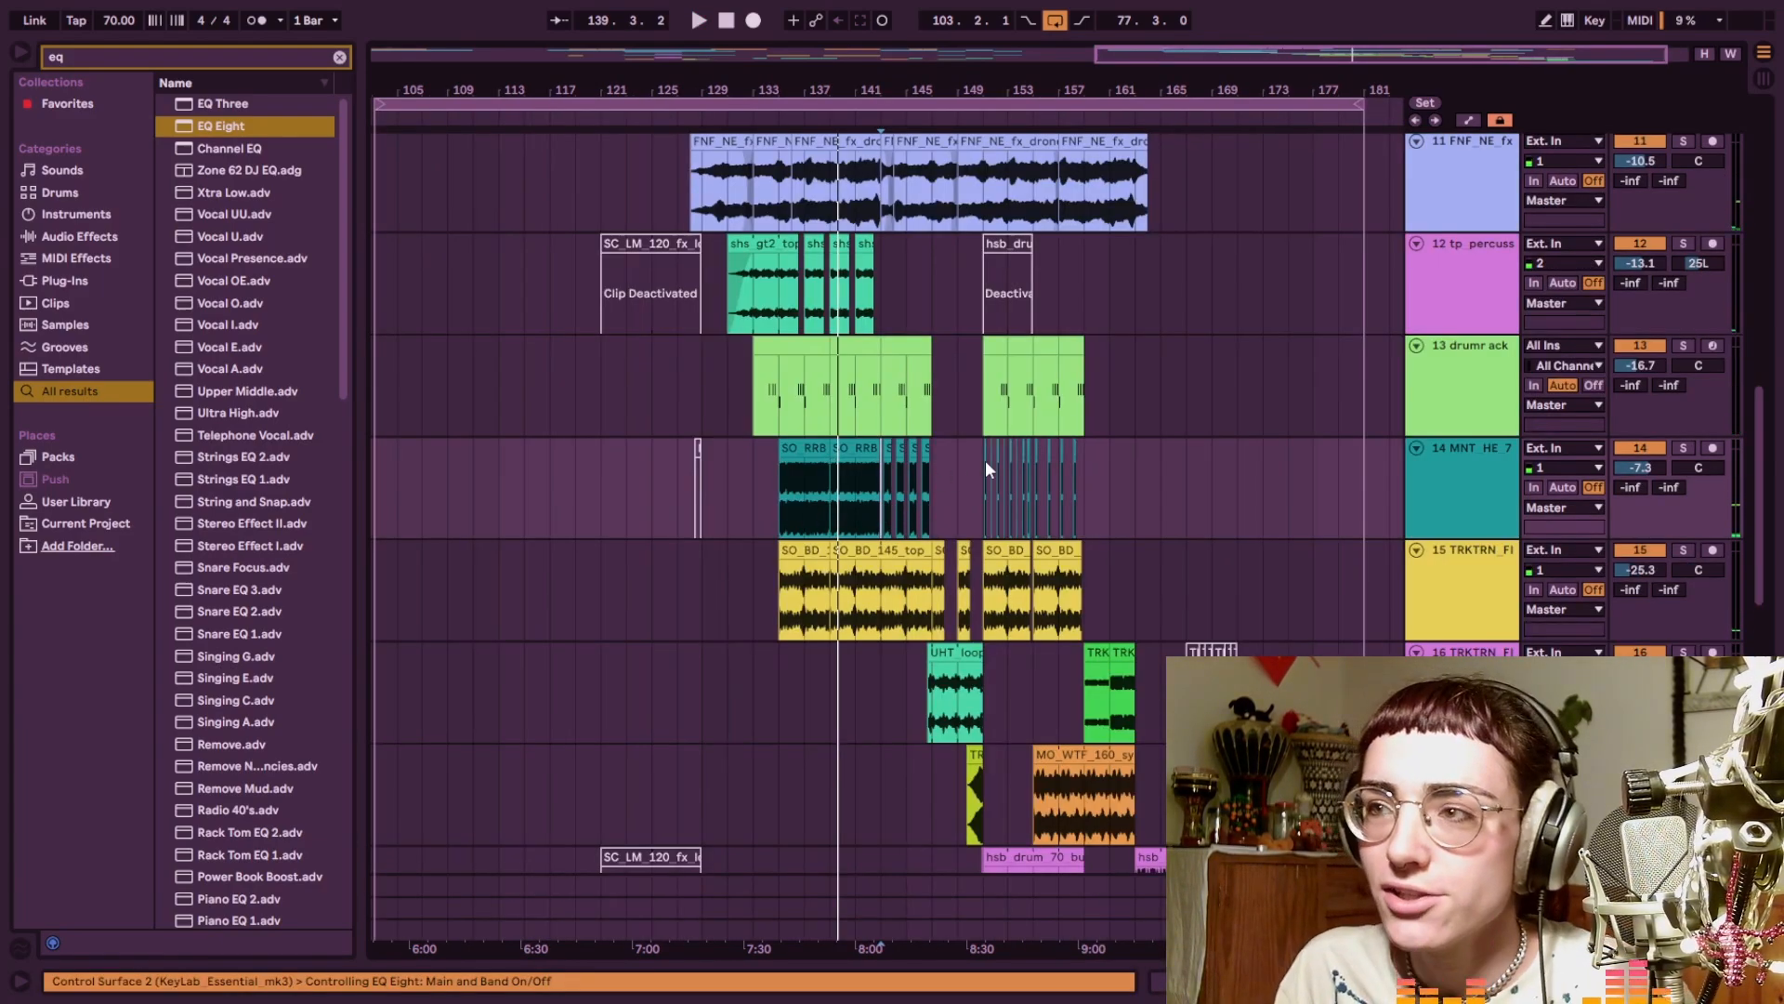
Play the transition around bars 149 to 151, where the percussion bubbles lead into the second drum section
click(985, 460)
key(space)
scroll(995, 455, down, 3)
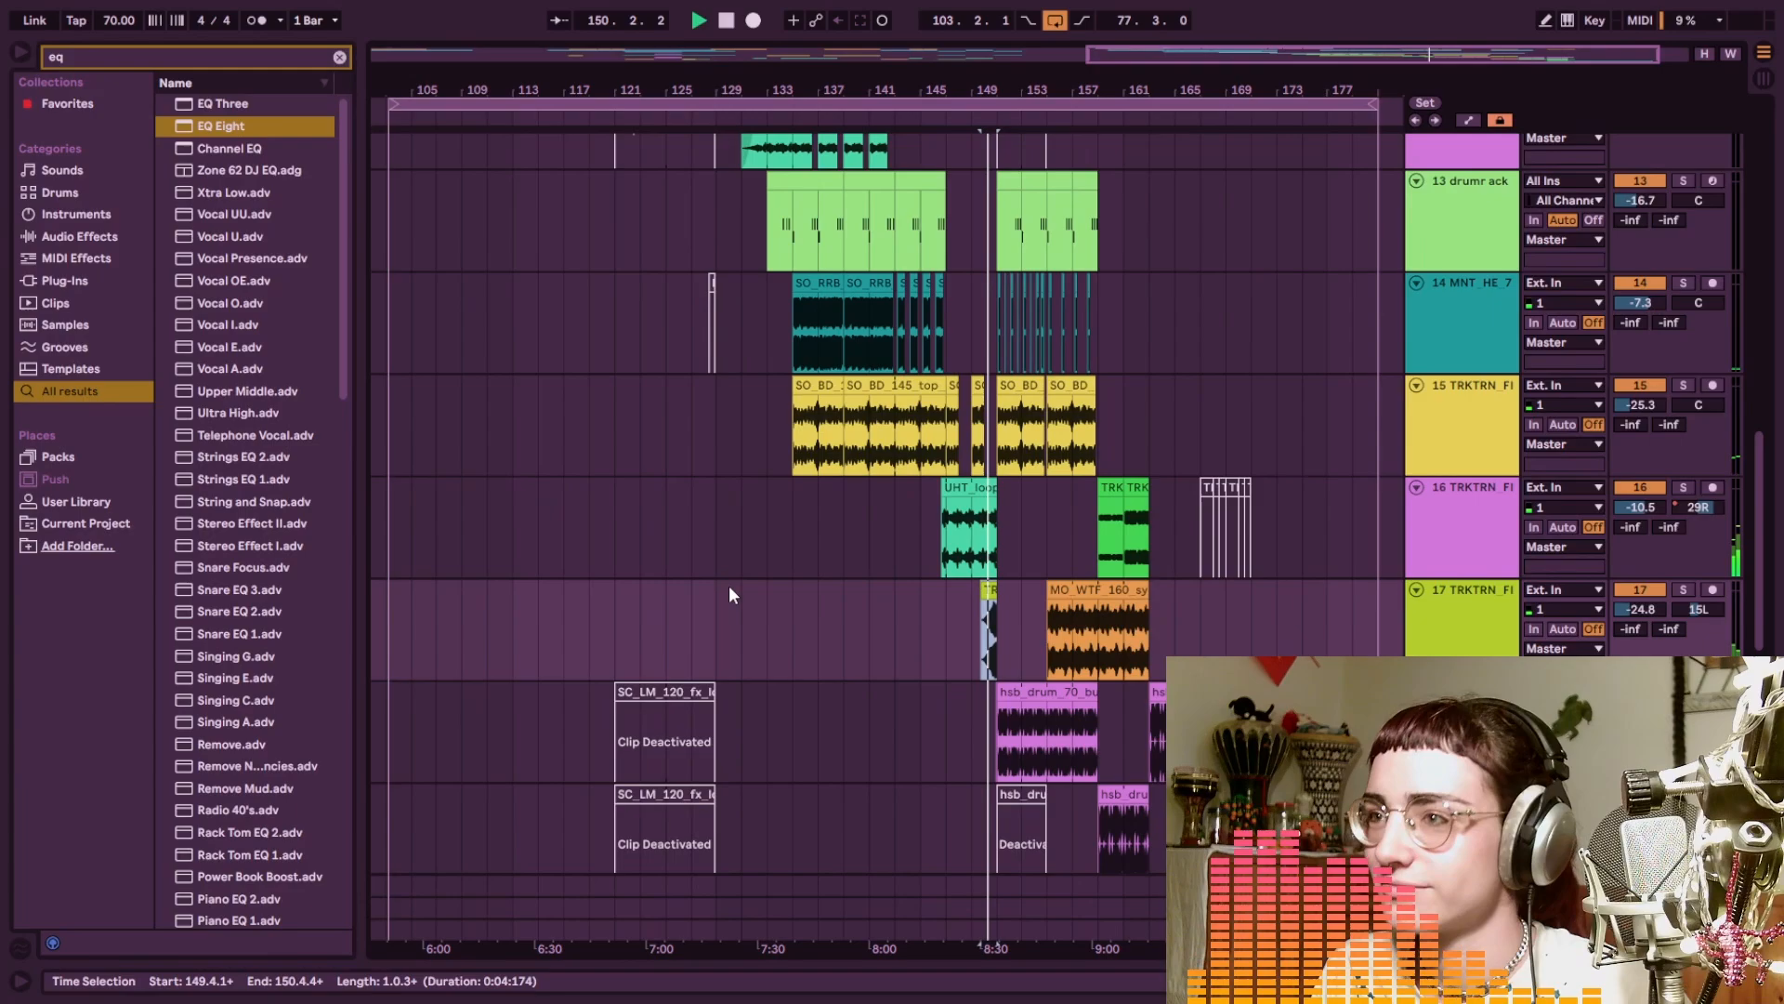
click(767, 634)
scroll(818, 641, down, 1)
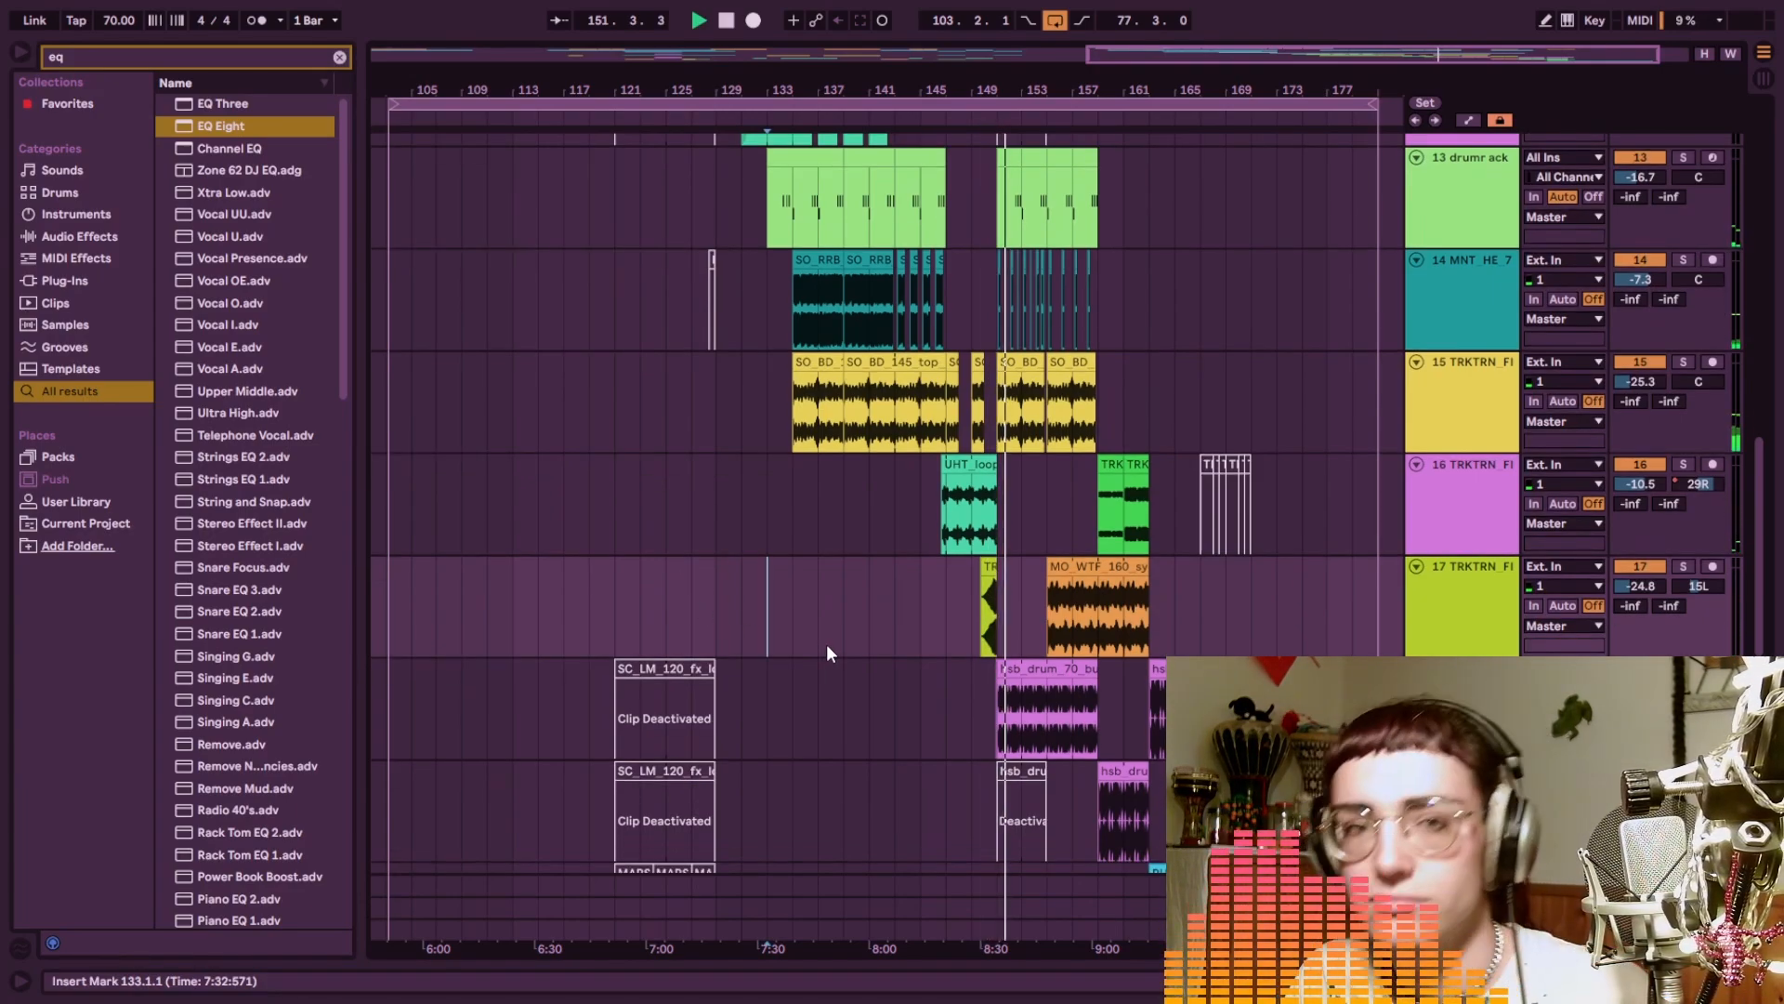
scroll(827, 644, down, 1)
key(space)
Play from 159.1.1 and set the TRKTRN_FISH_110 bass loop's clip gain on track 16 to -14.5 dB
click(1097, 689)
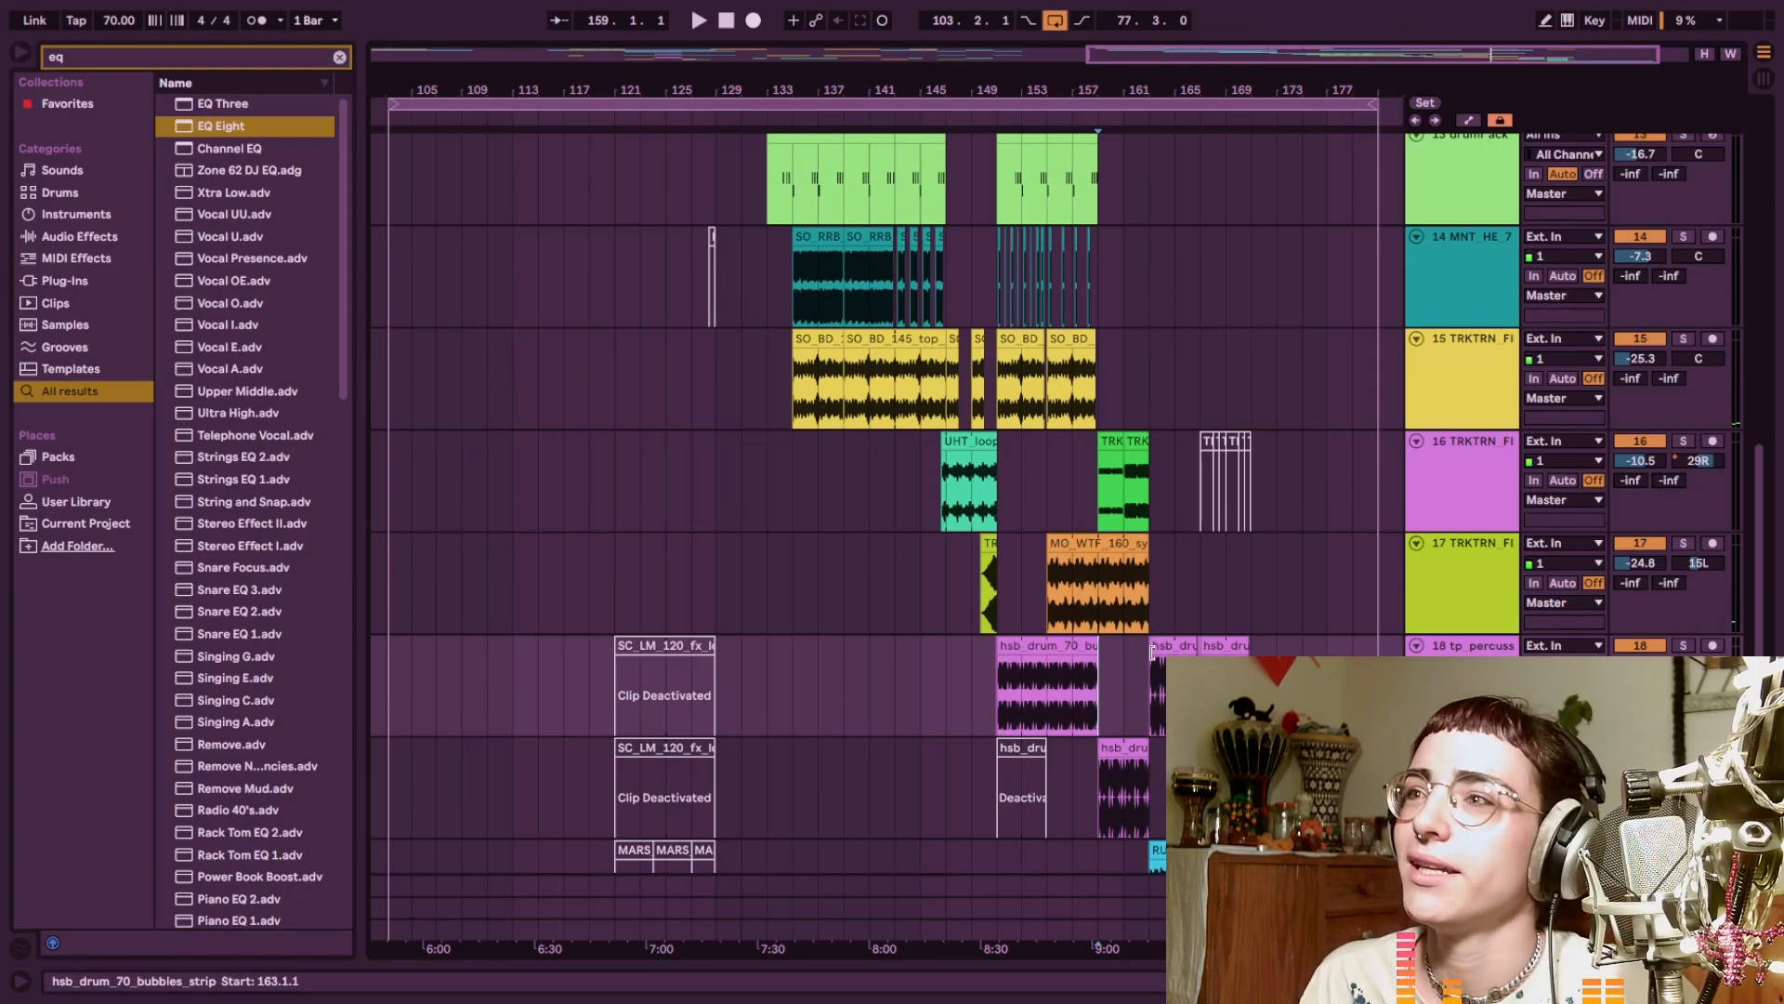
scroll(1096, 689, down, 3)
scroll(1097, 690, down, 1)
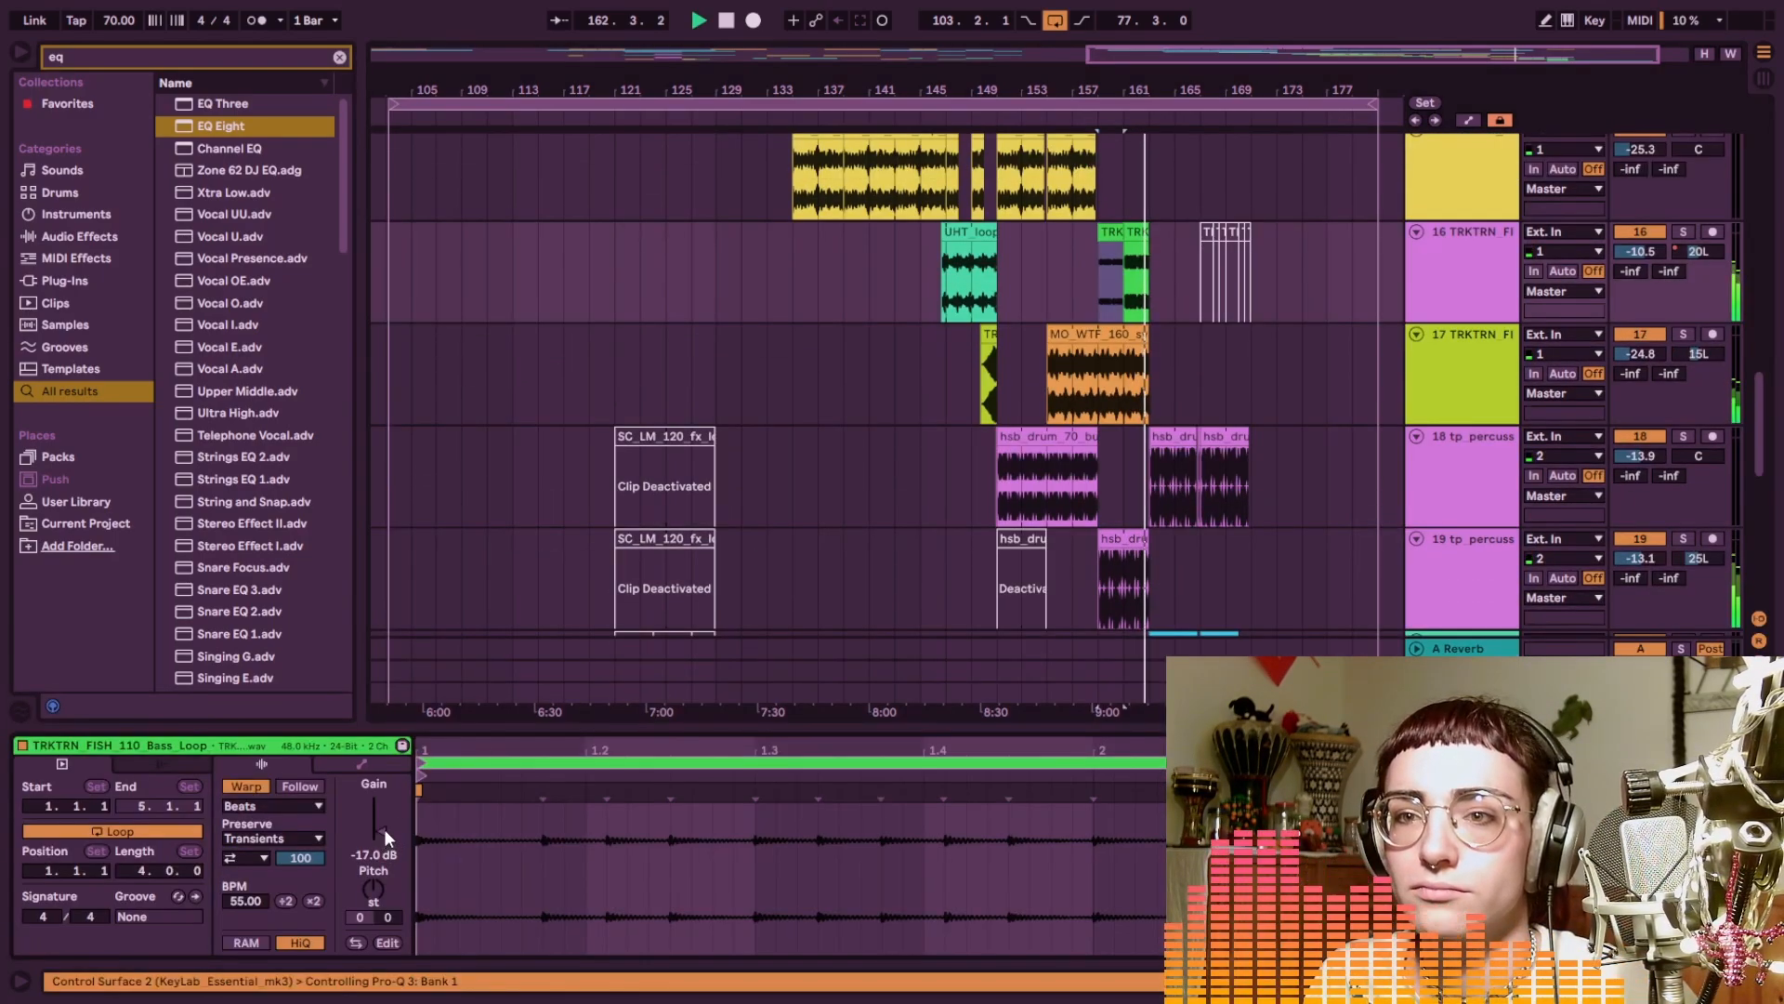
drag(384, 836, 384, 827)
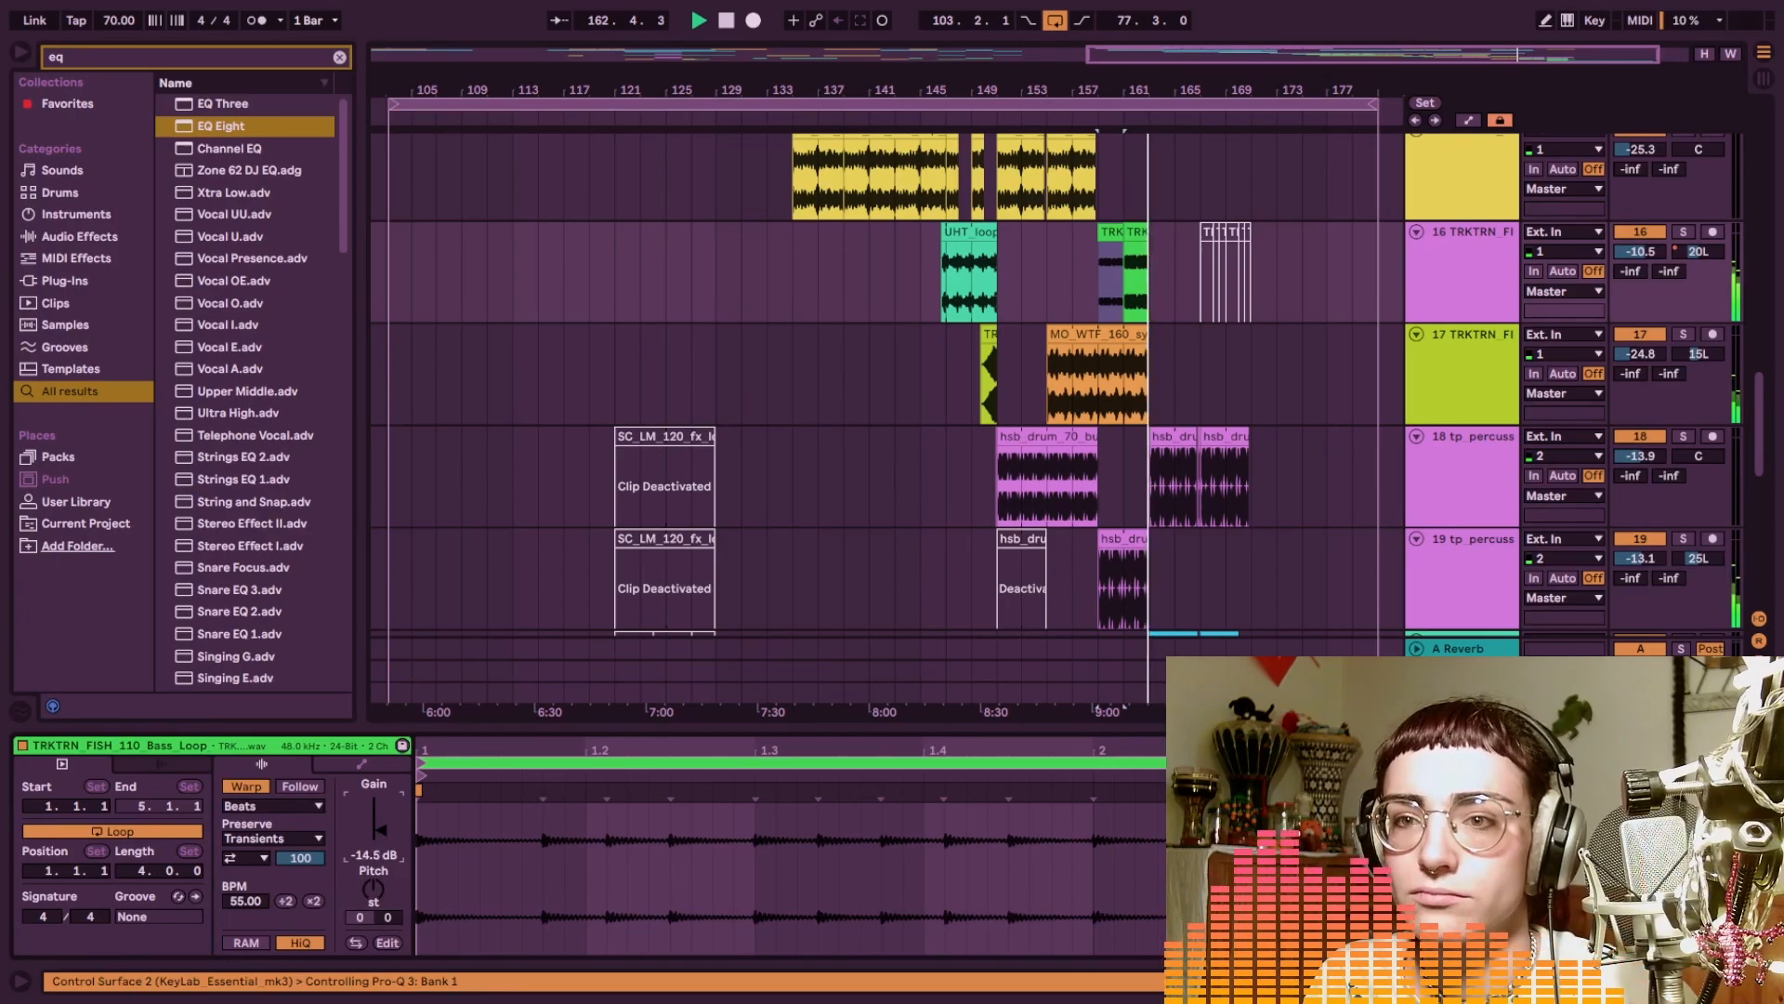
click(1124, 561)
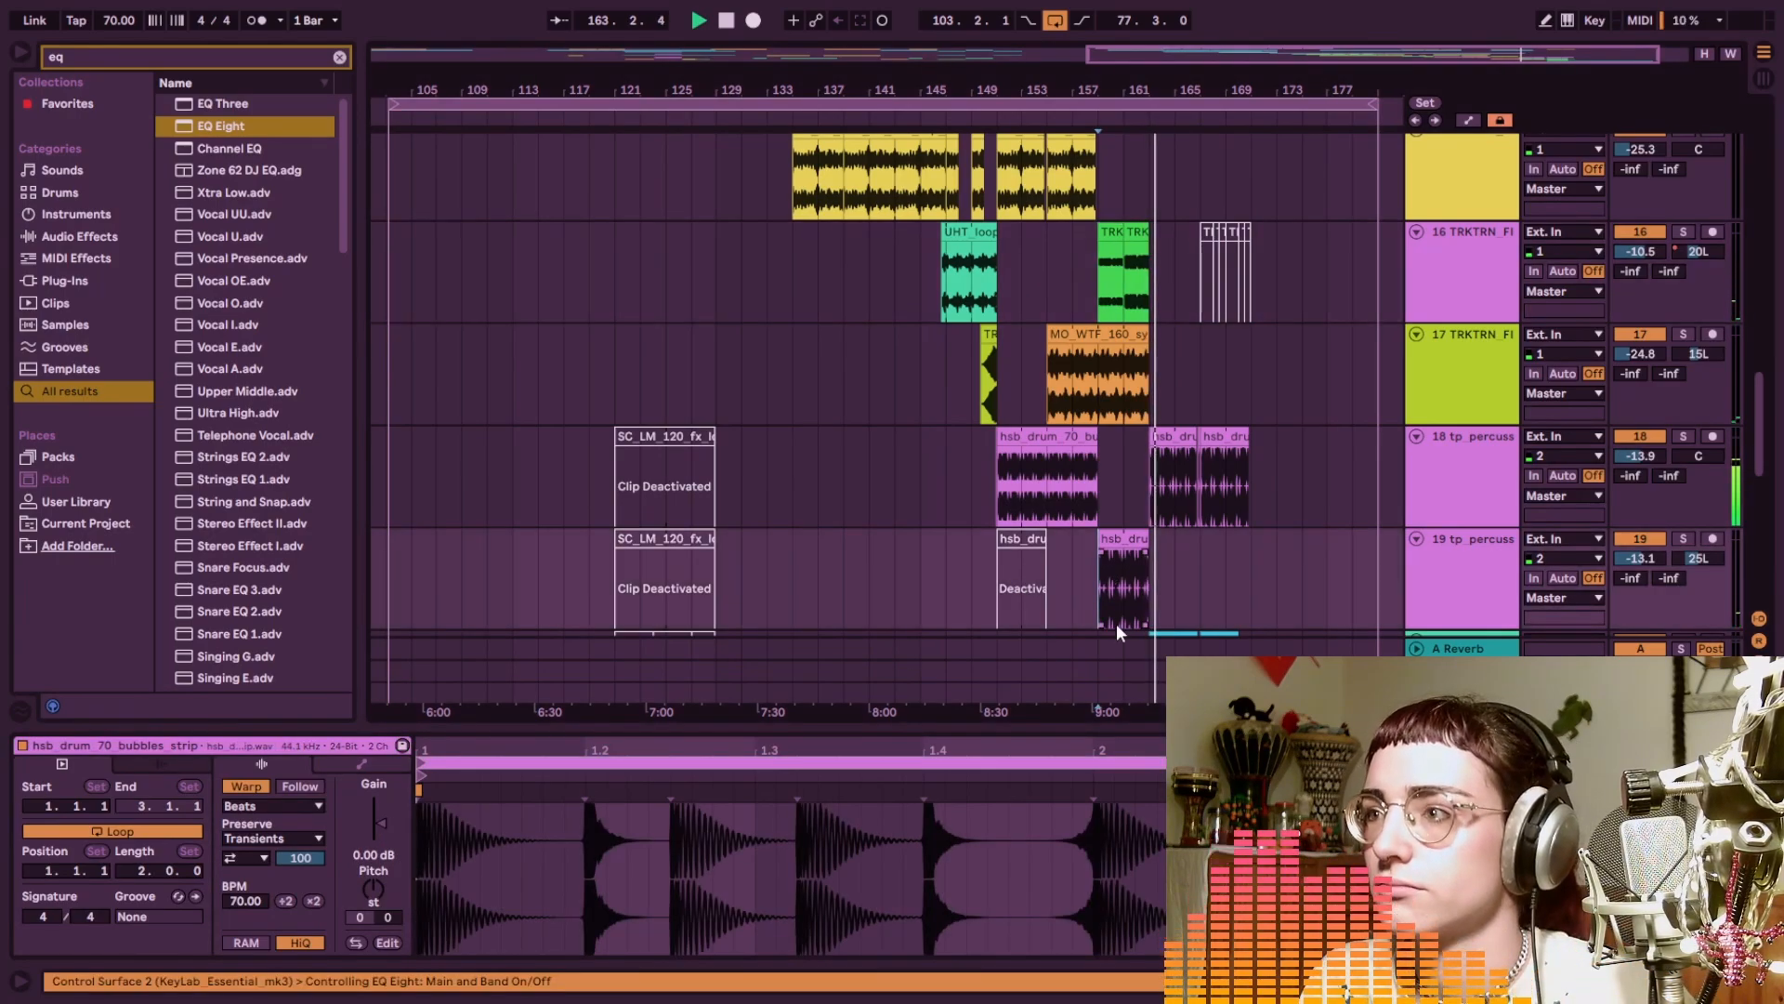
key(ctrl+alt+l)
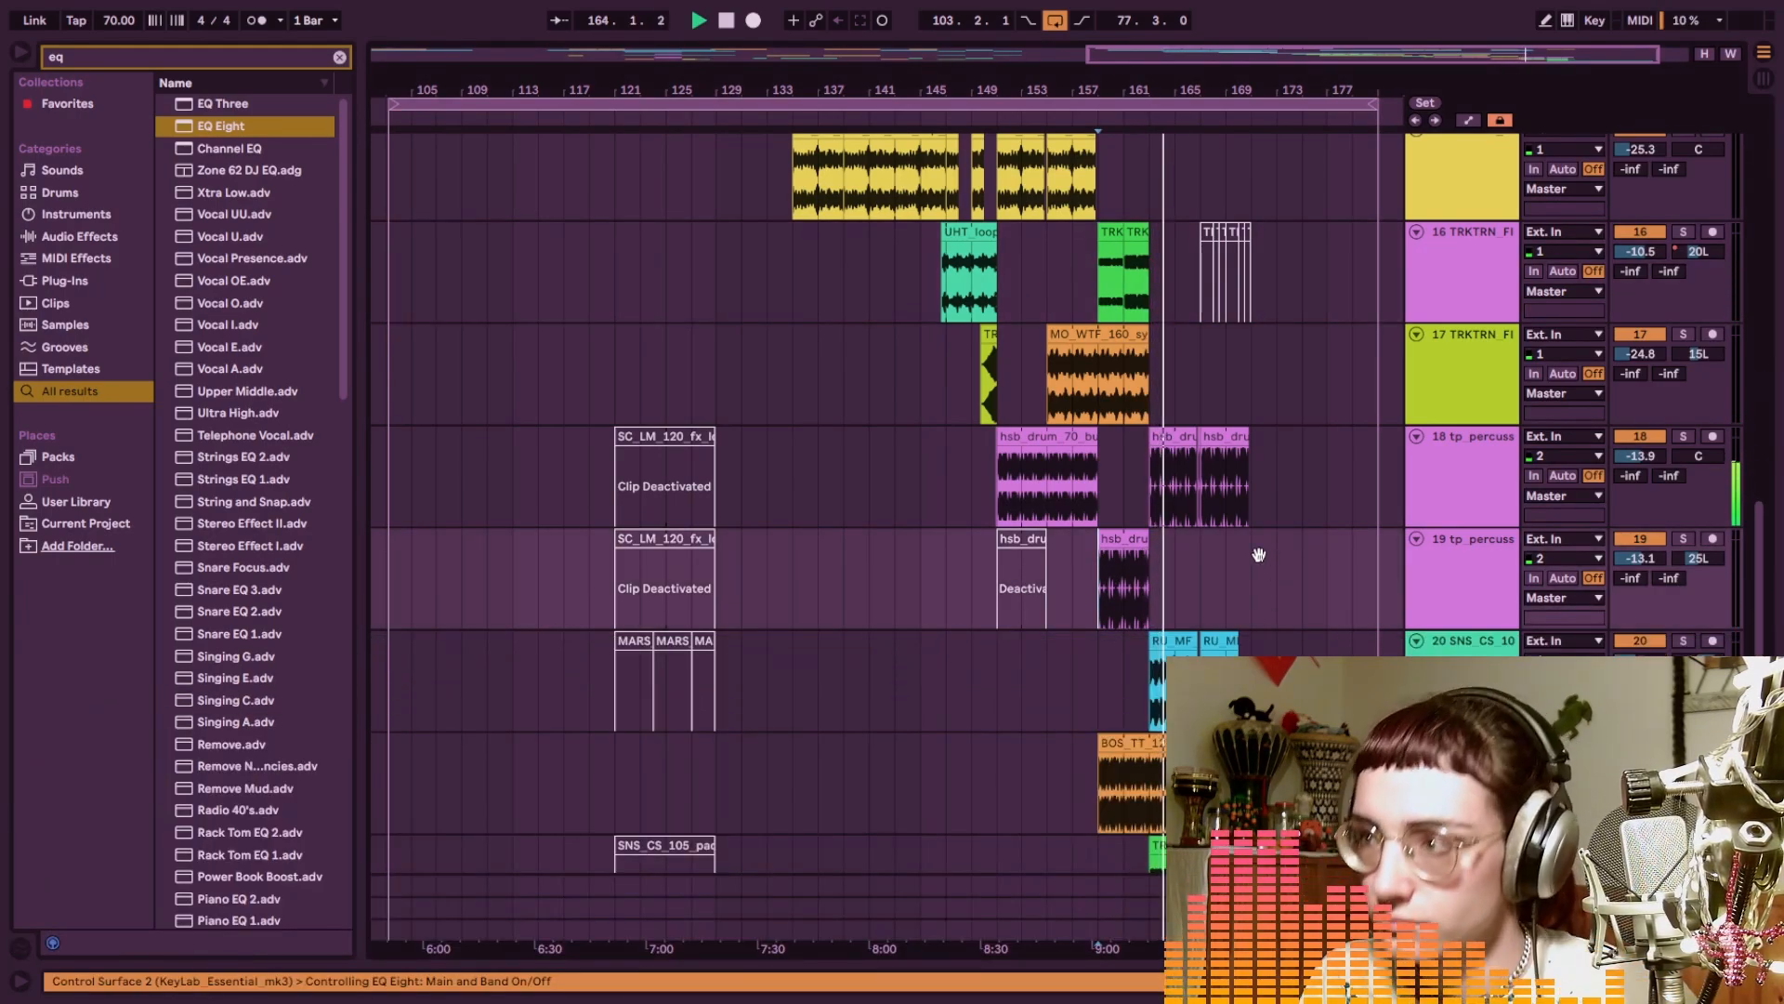
Play the ending from 167.1.1, following the reversed audio clip on the last track up to 181.4.4
click(1214, 526)
scroll(1199, 520, down, 5)
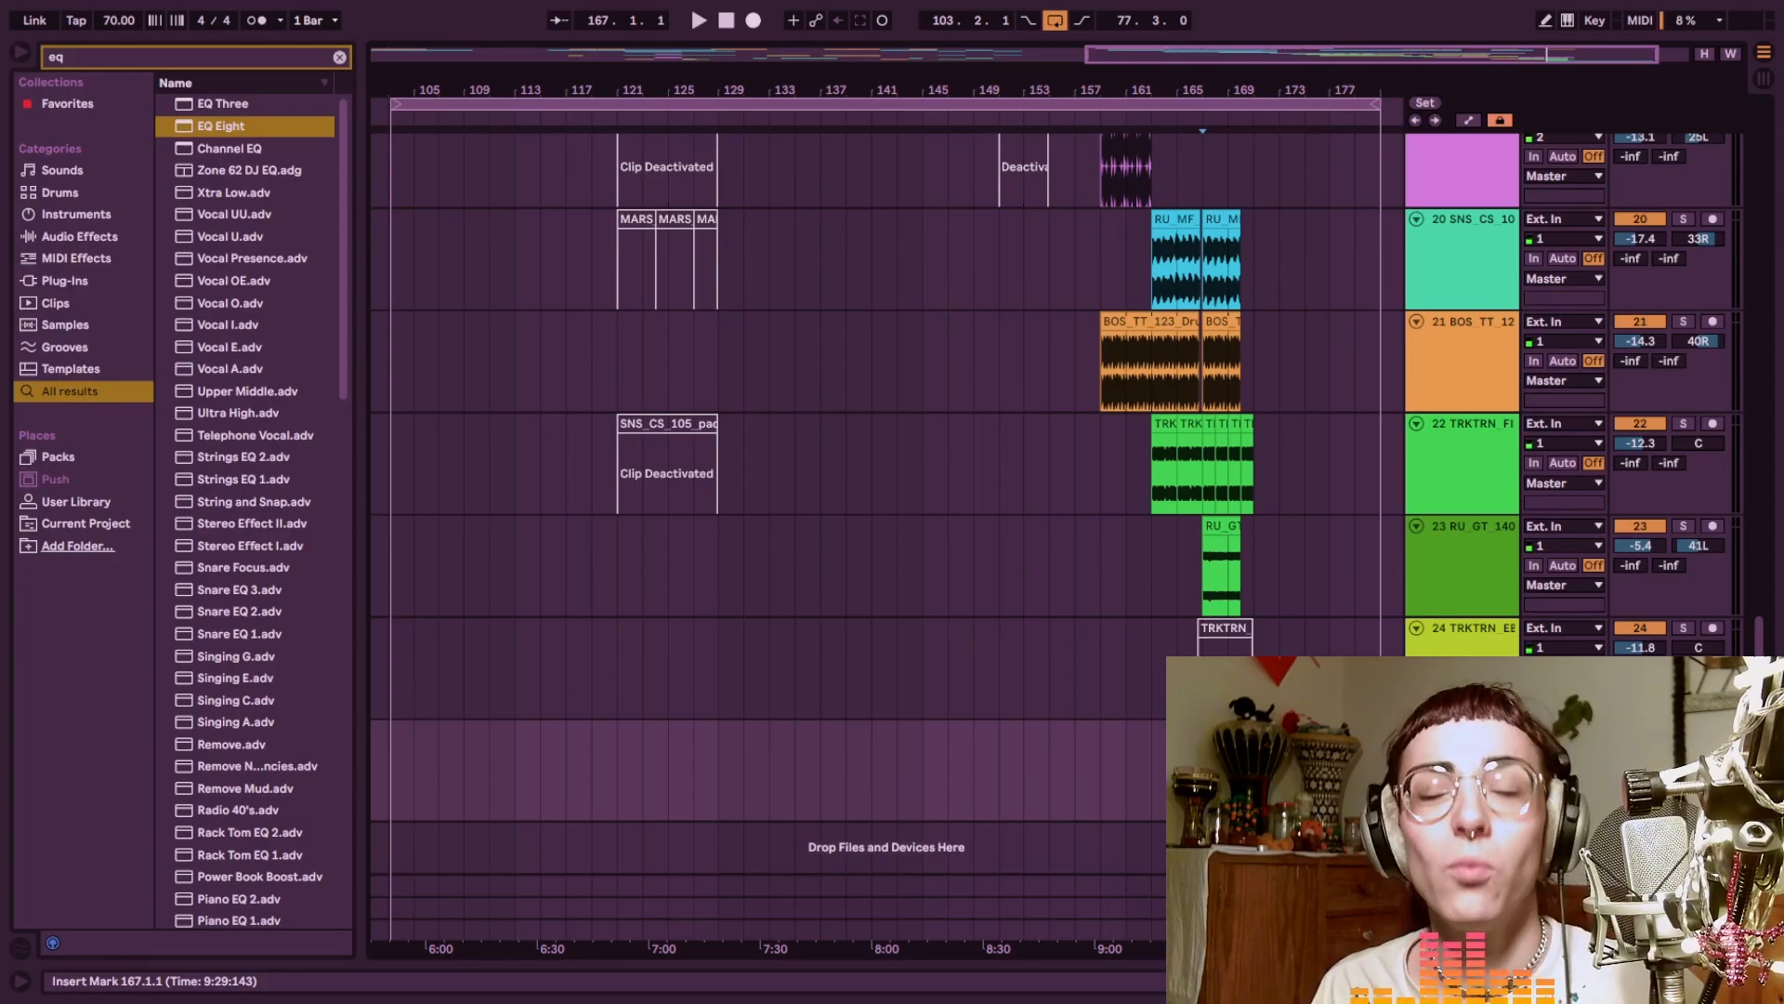
key(ctrl+v)
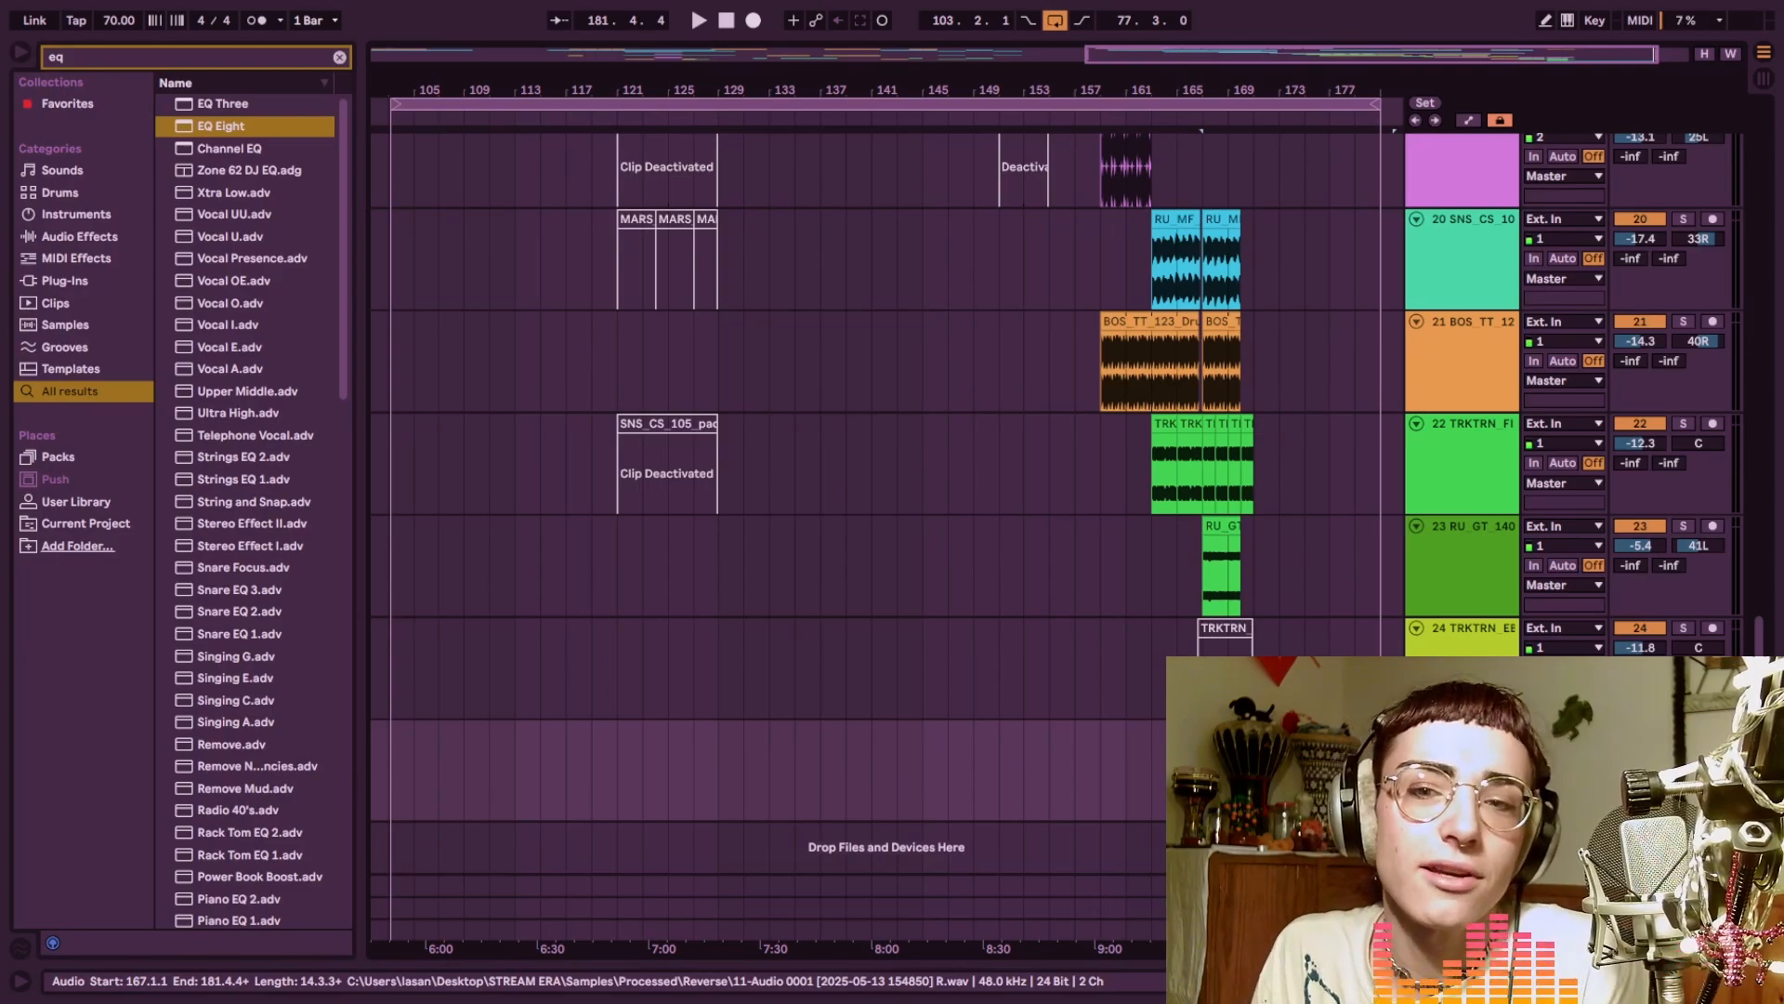
key(space)
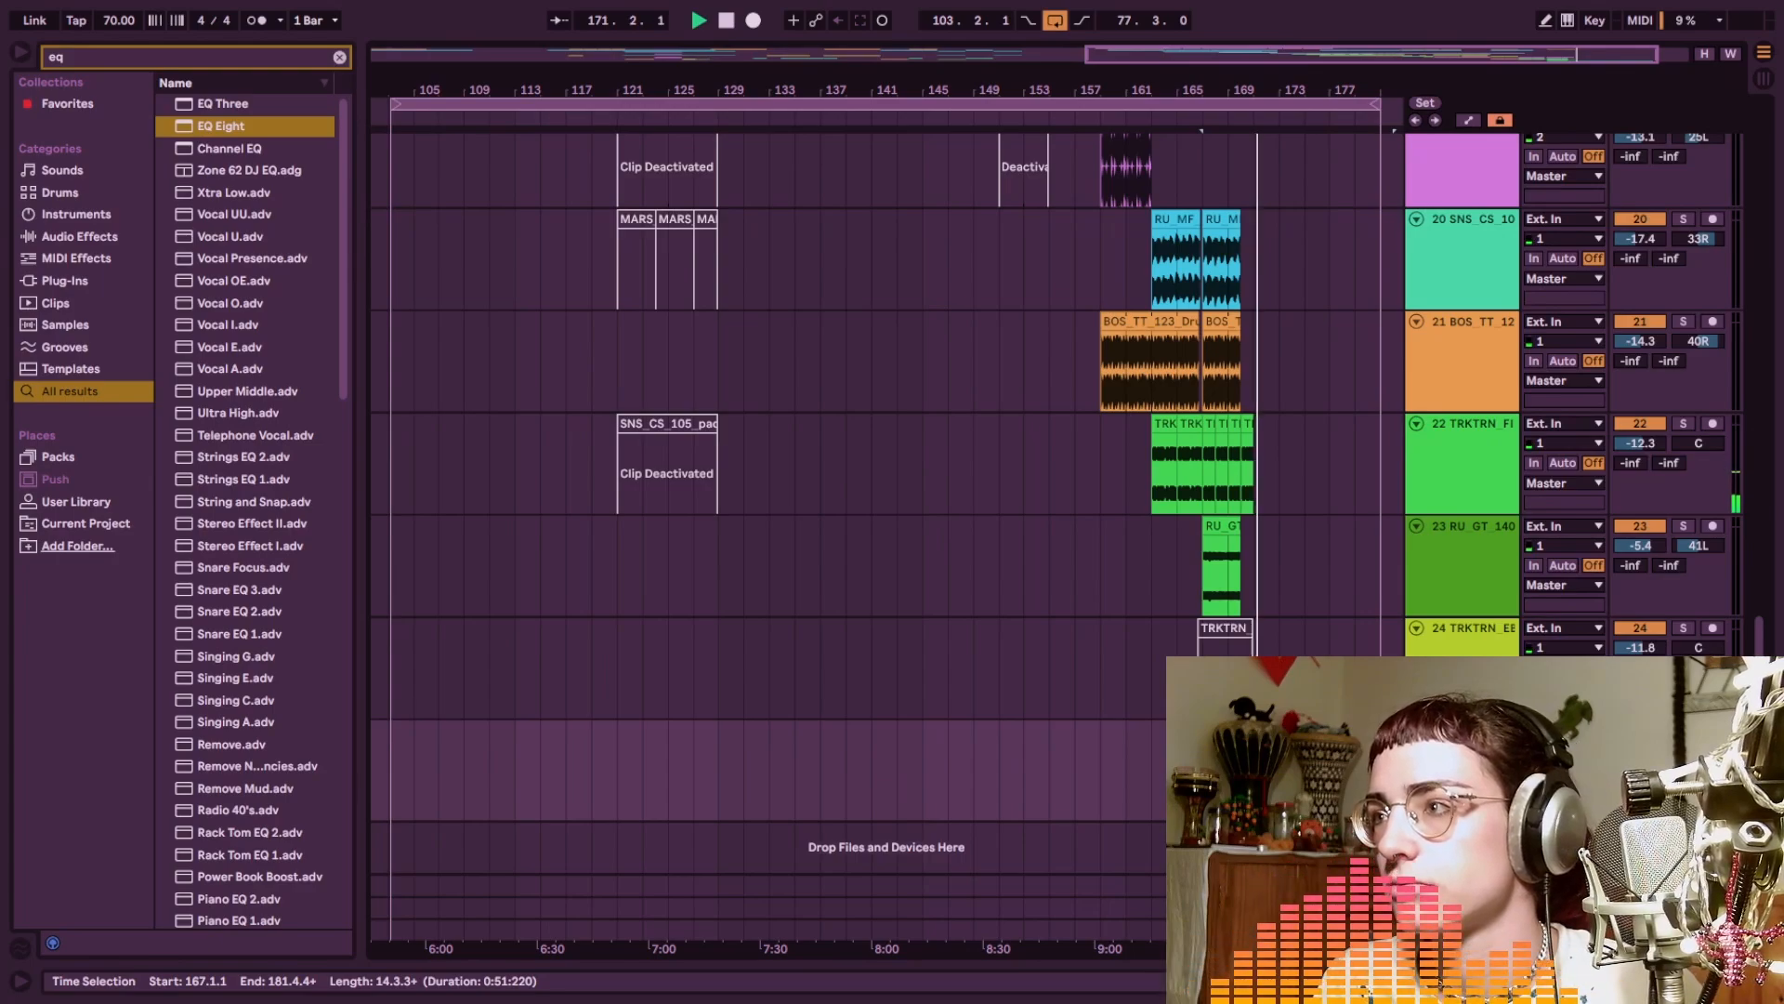
key(plus)
key(plus)
scroll(1064, 742, right, 5)
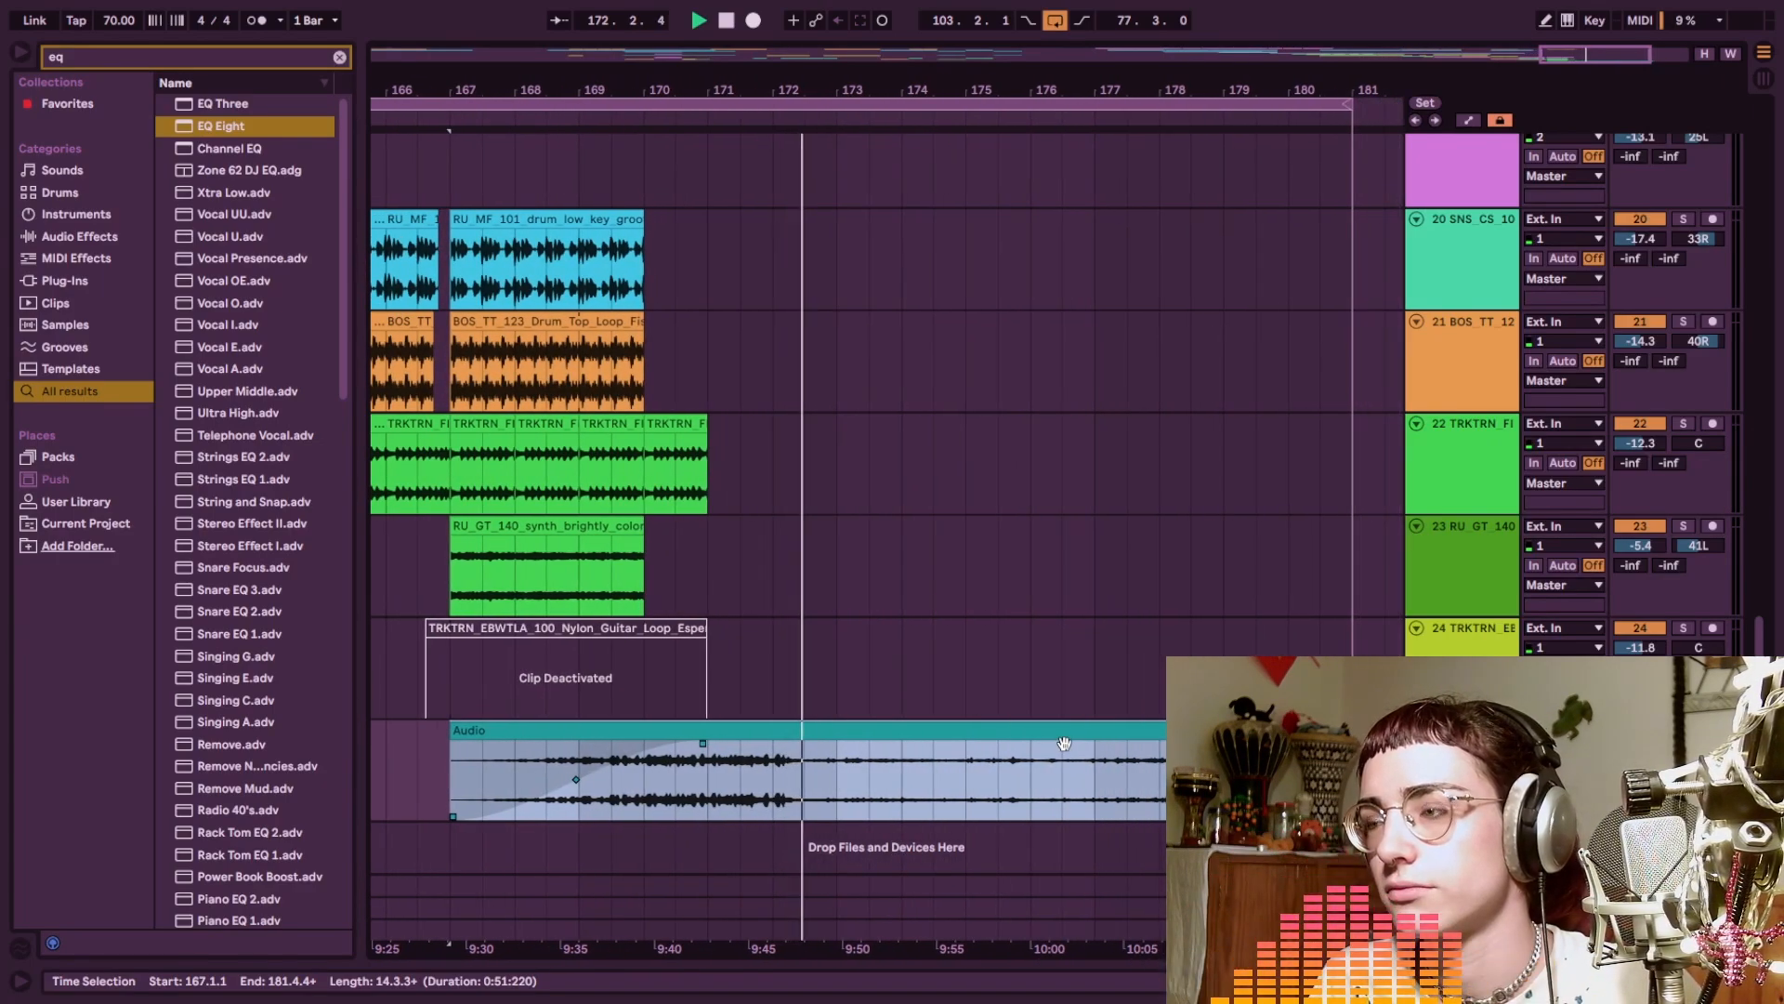
key(minus)
key(minus)
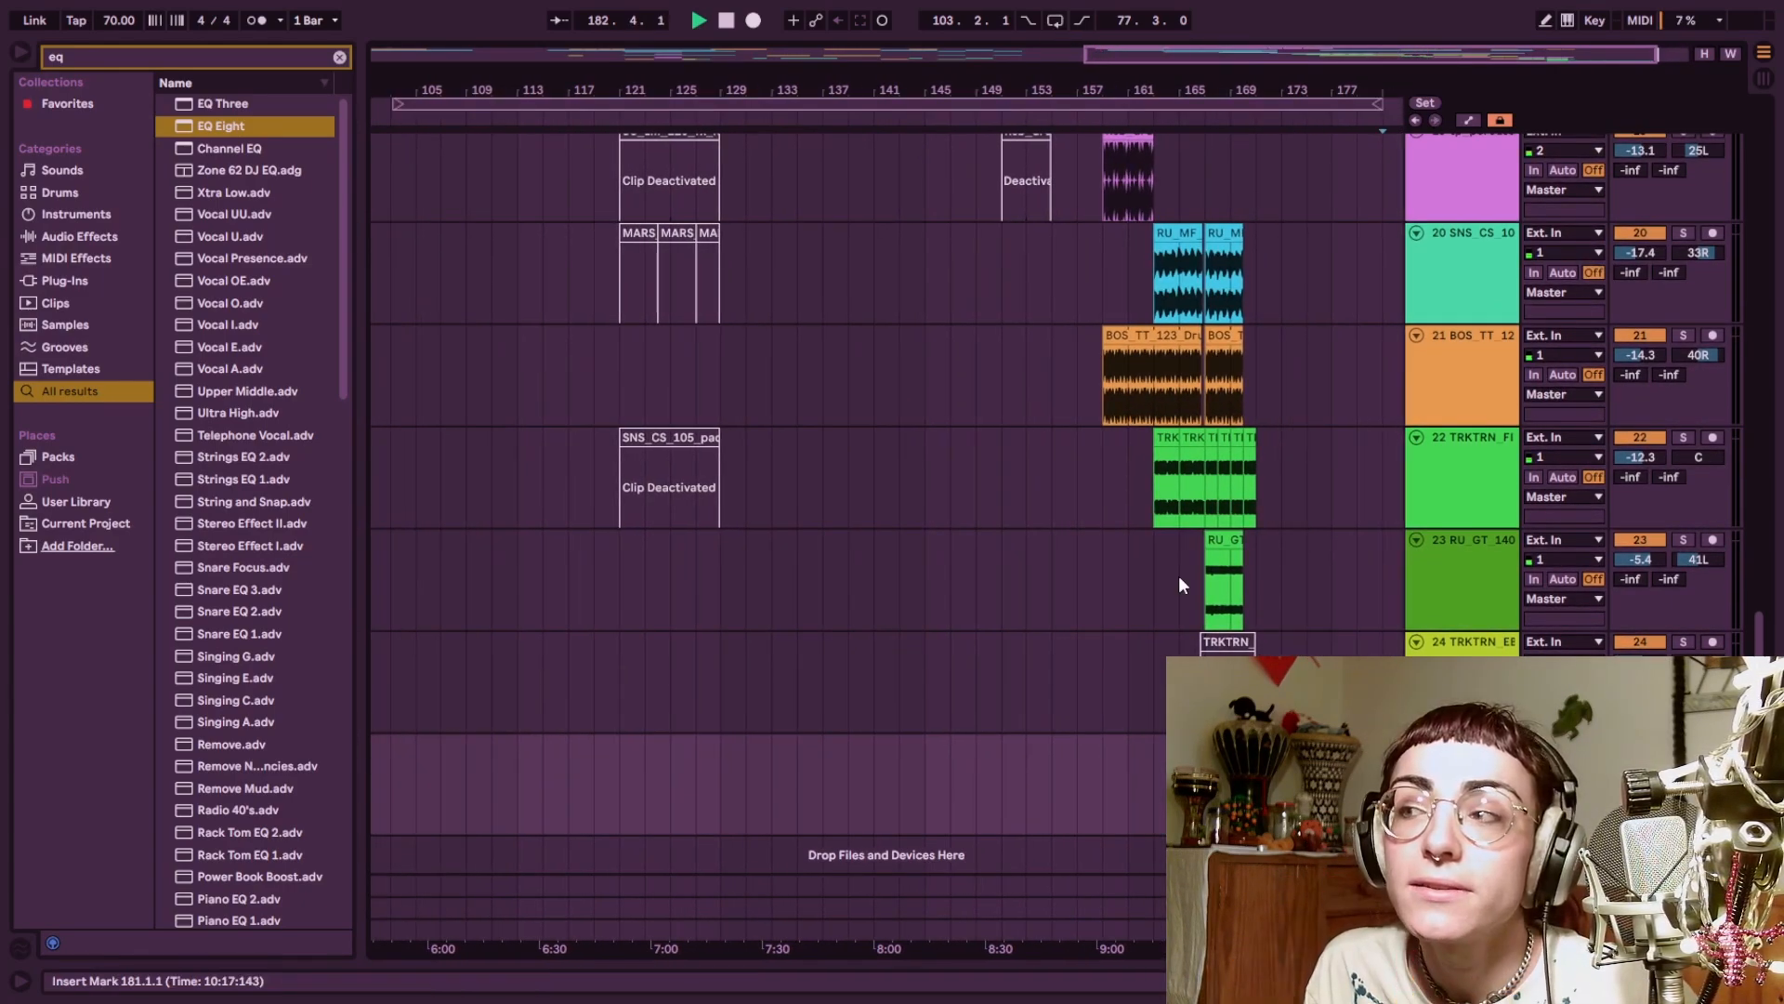
Stop playback and examine all tracks from the fish splash down to the nylon guitar, including the track 14 gap between 147.1.1 and 151.1.1
scroll(978, 666, up, 15)
key(space)
scroll(914, 672, up, 20)
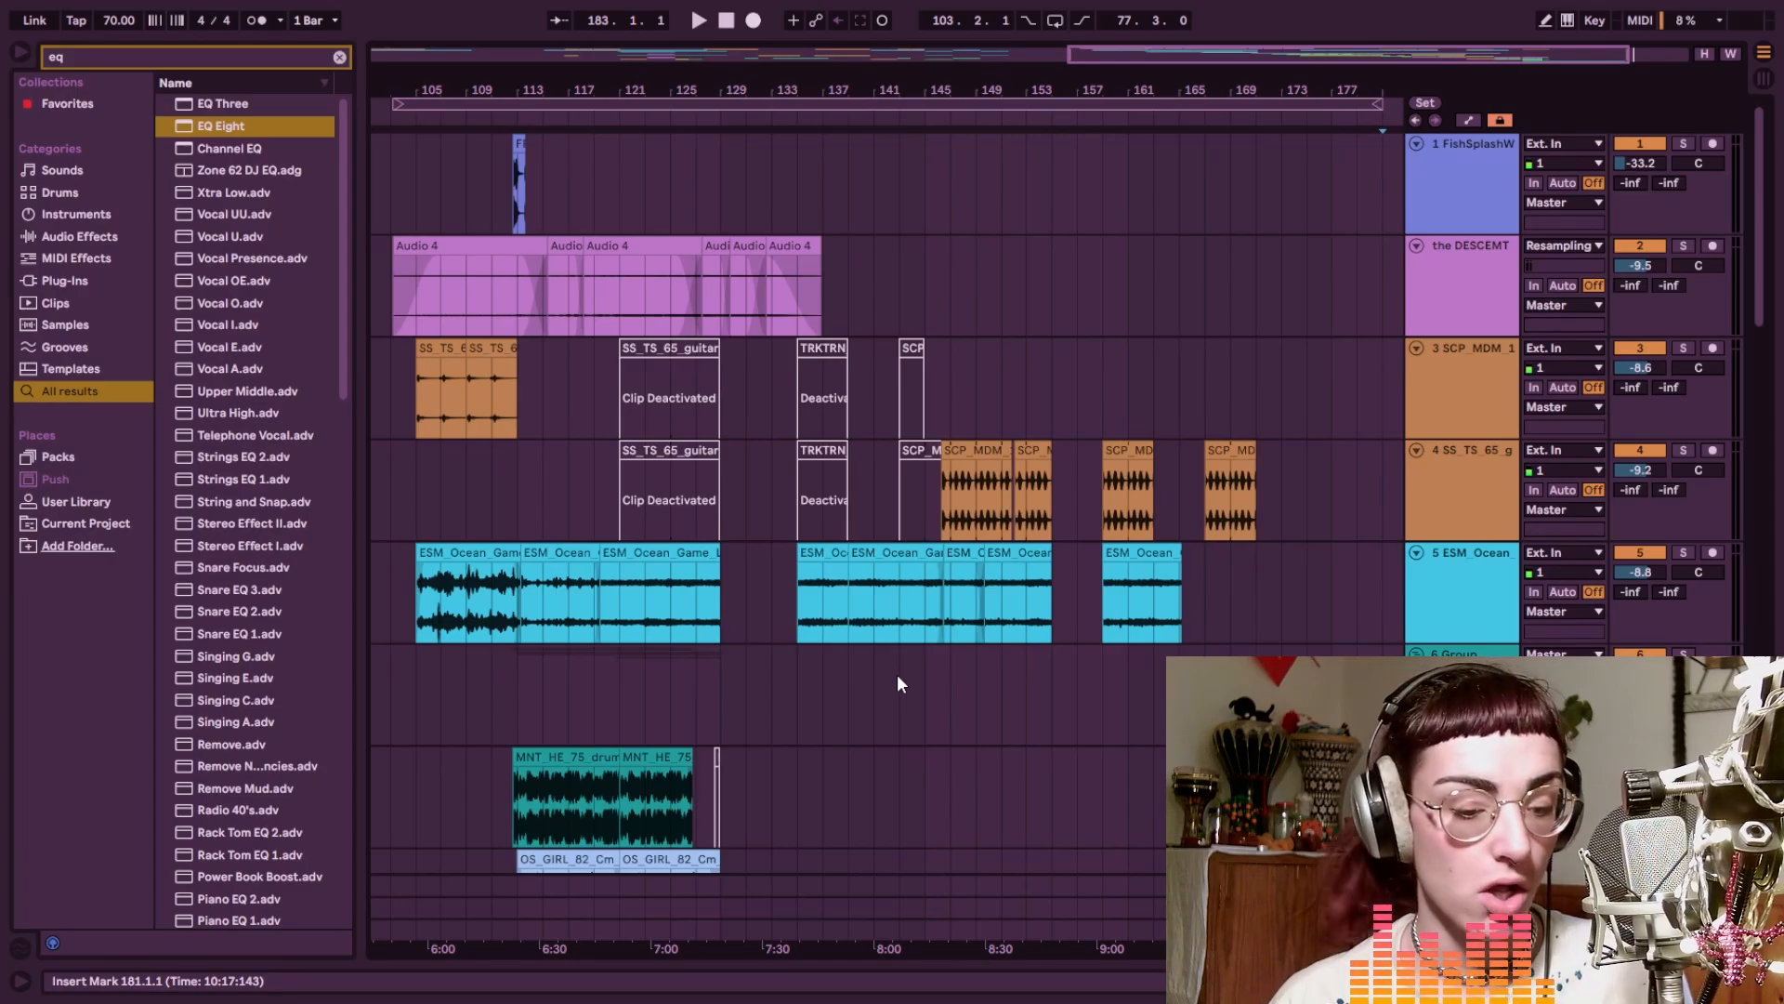
scroll(897, 677, down, 3)
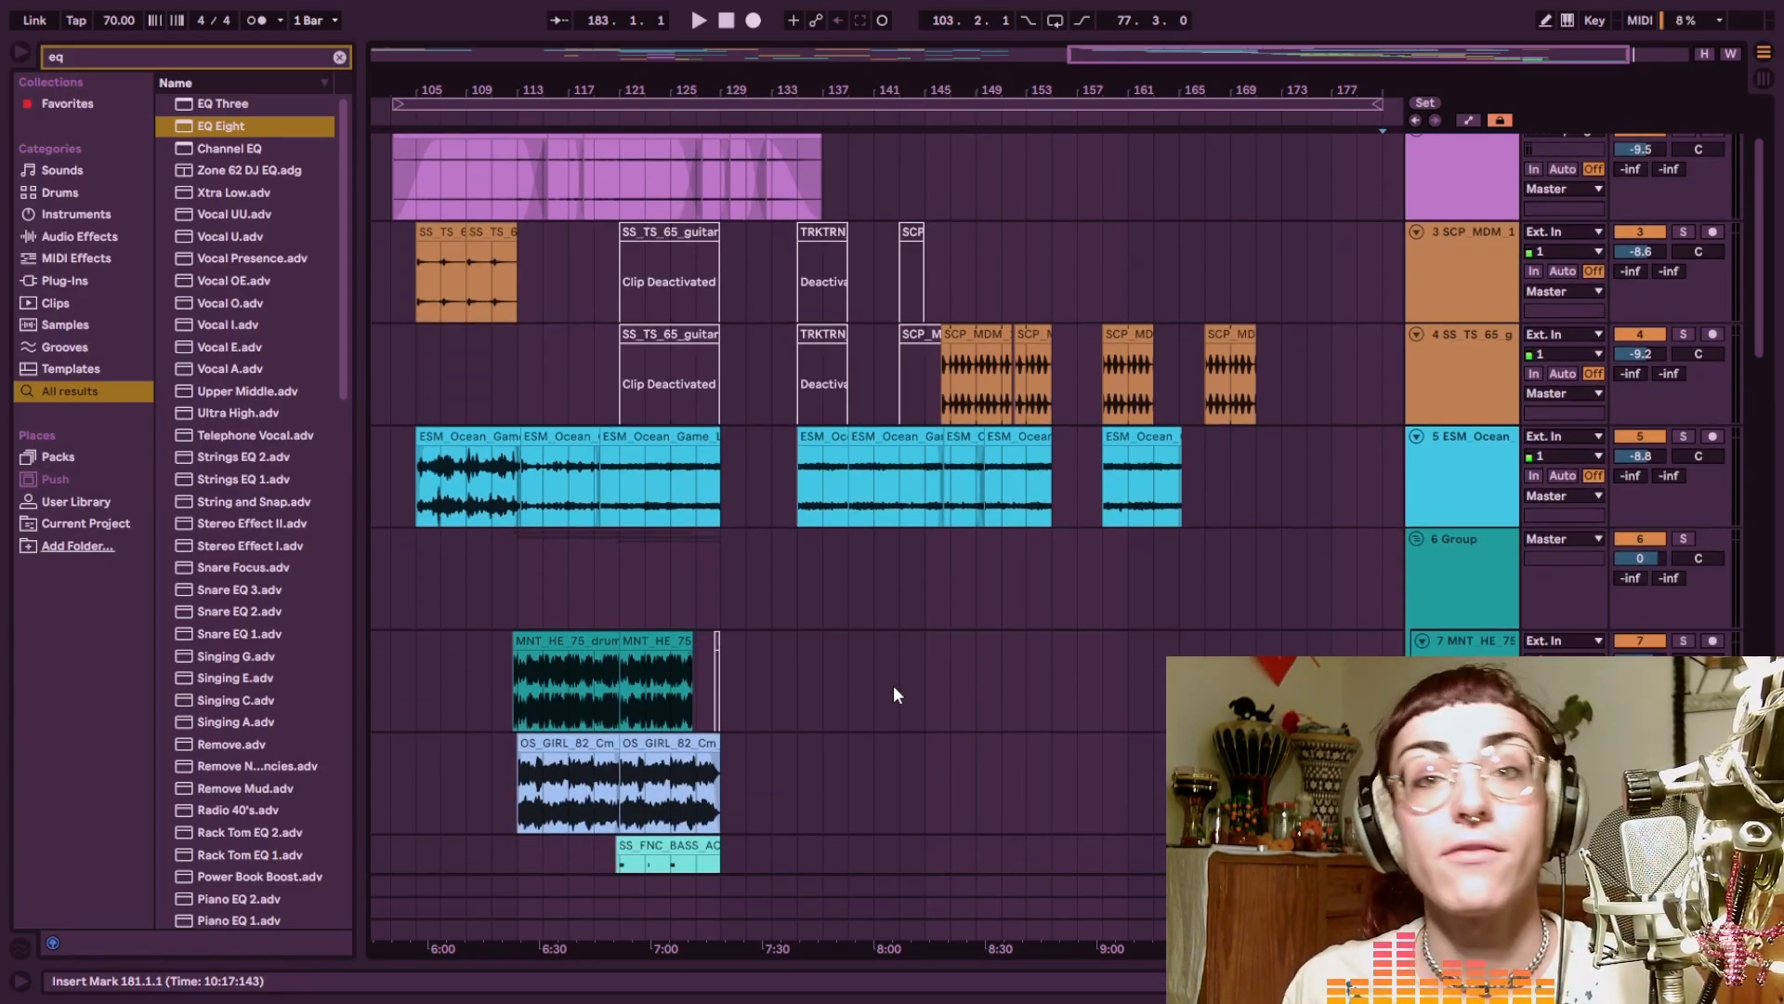
scroll(894, 692, down, 1)
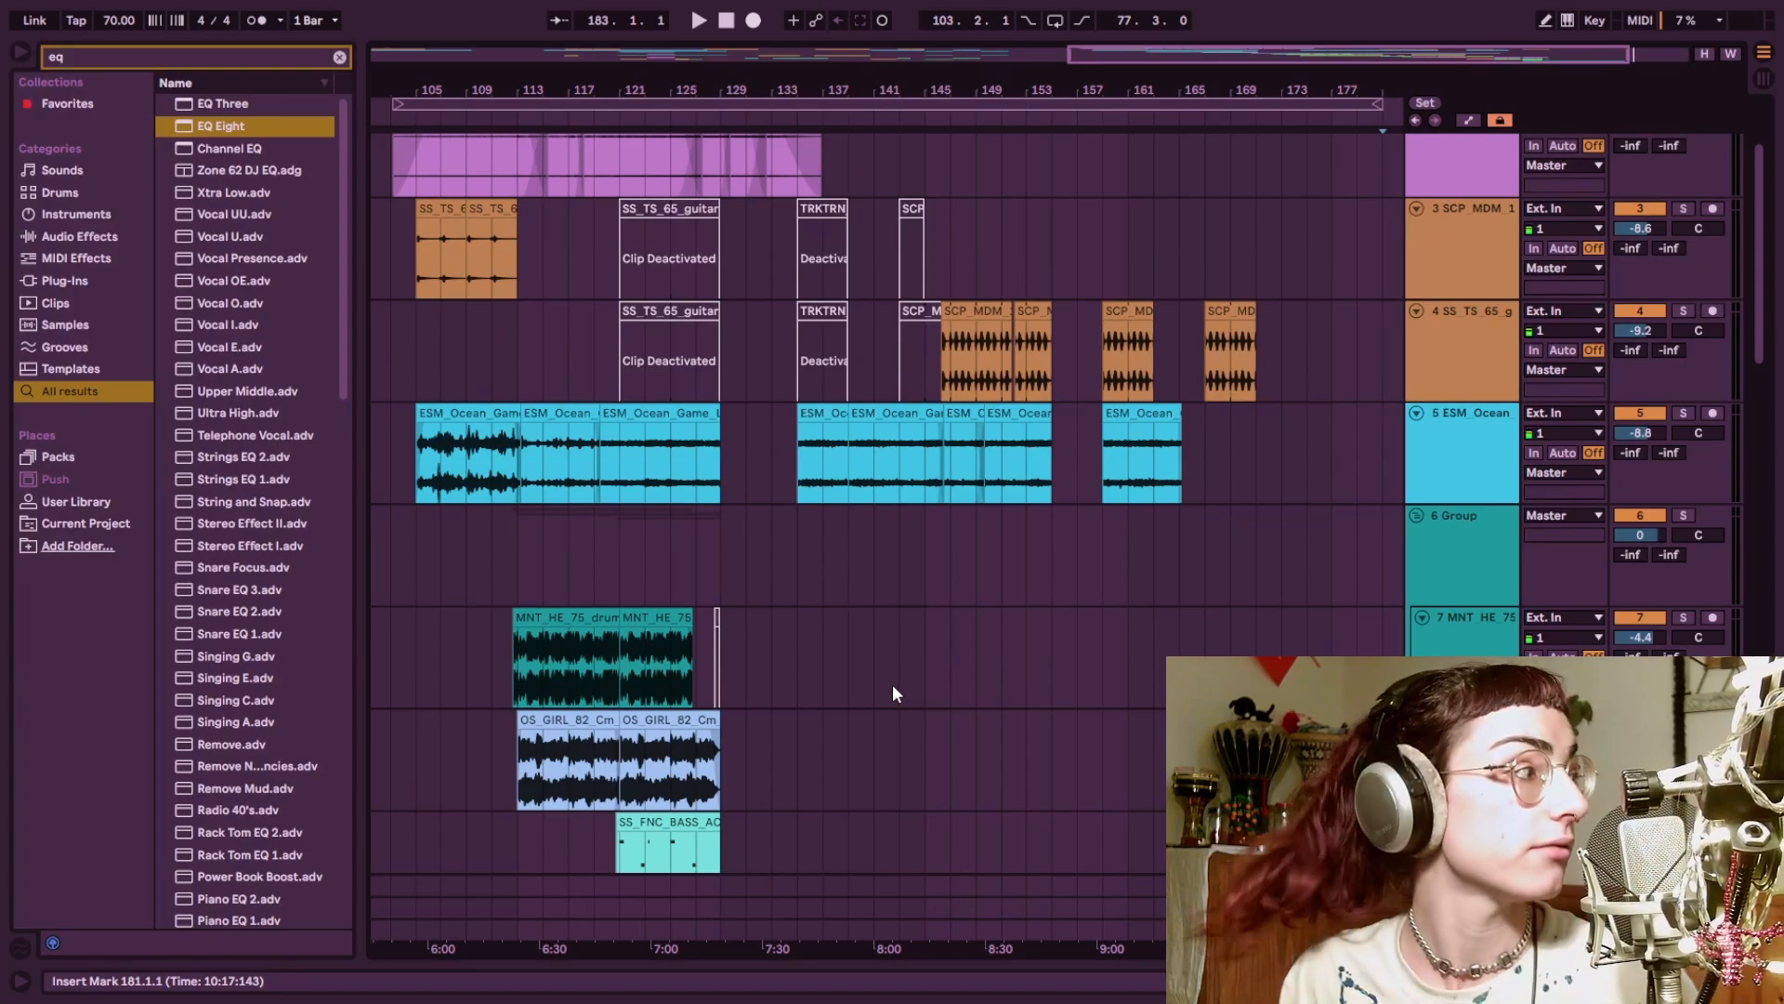
scroll(893, 693, down, 15)
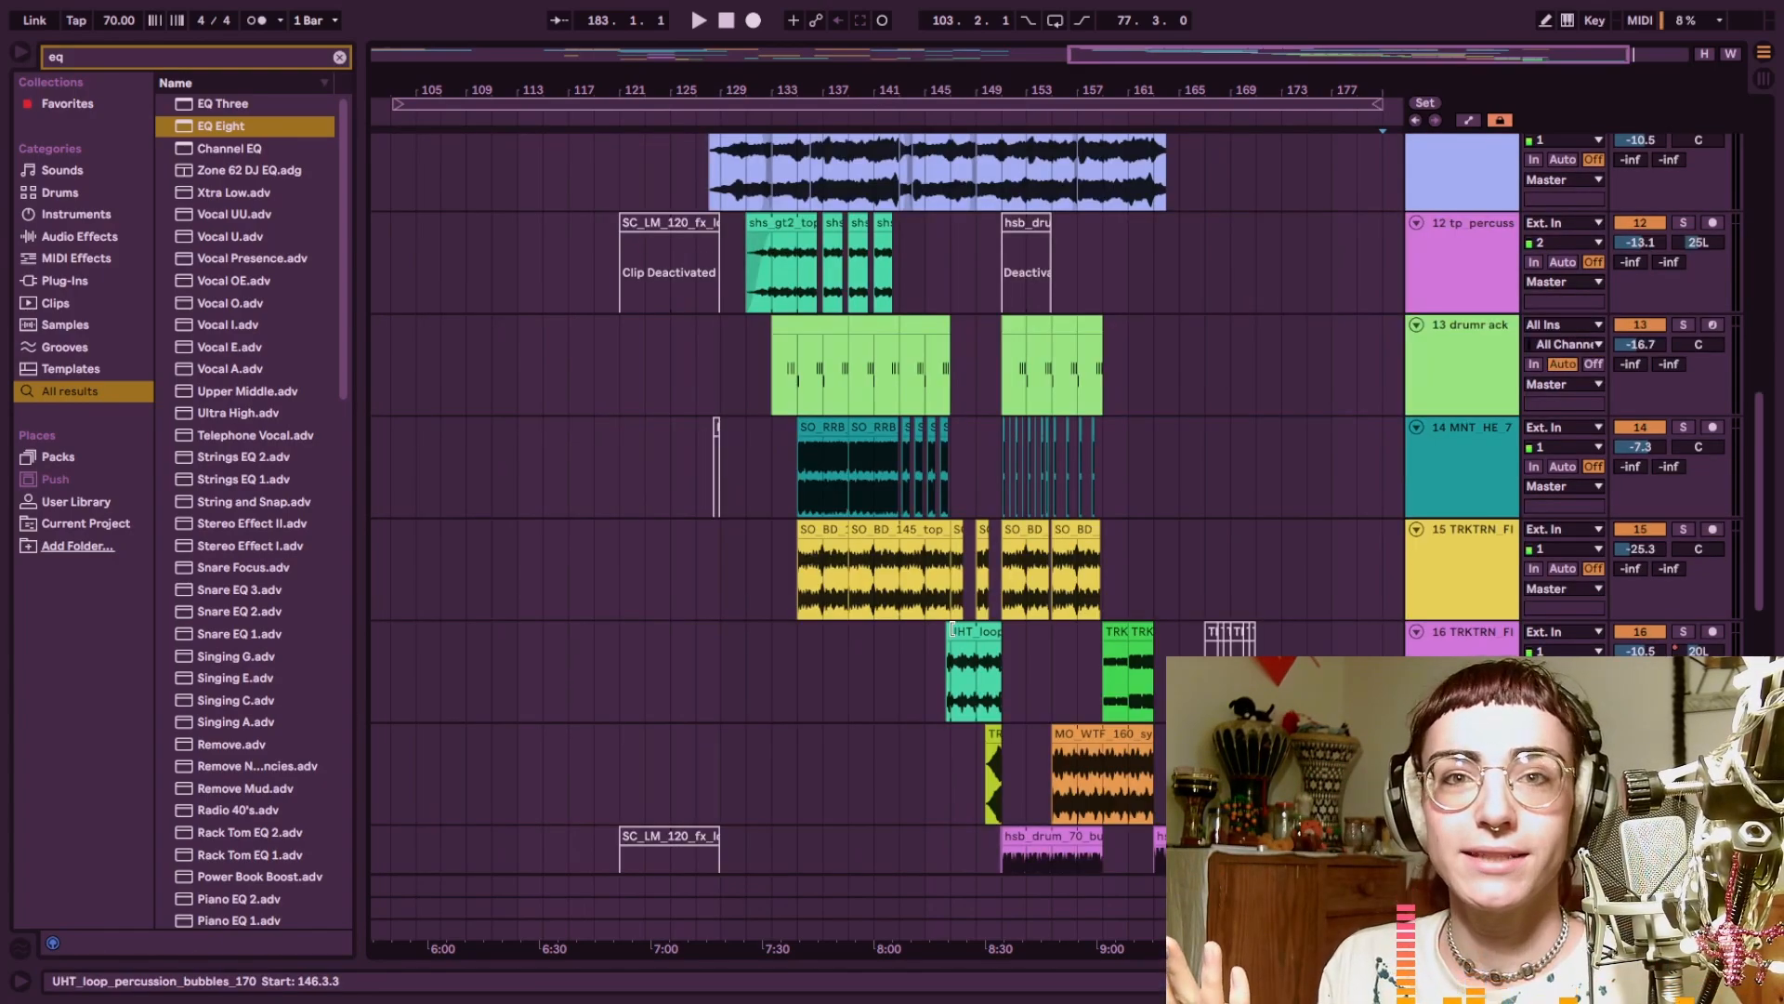
scroll(950, 629, up, 3)
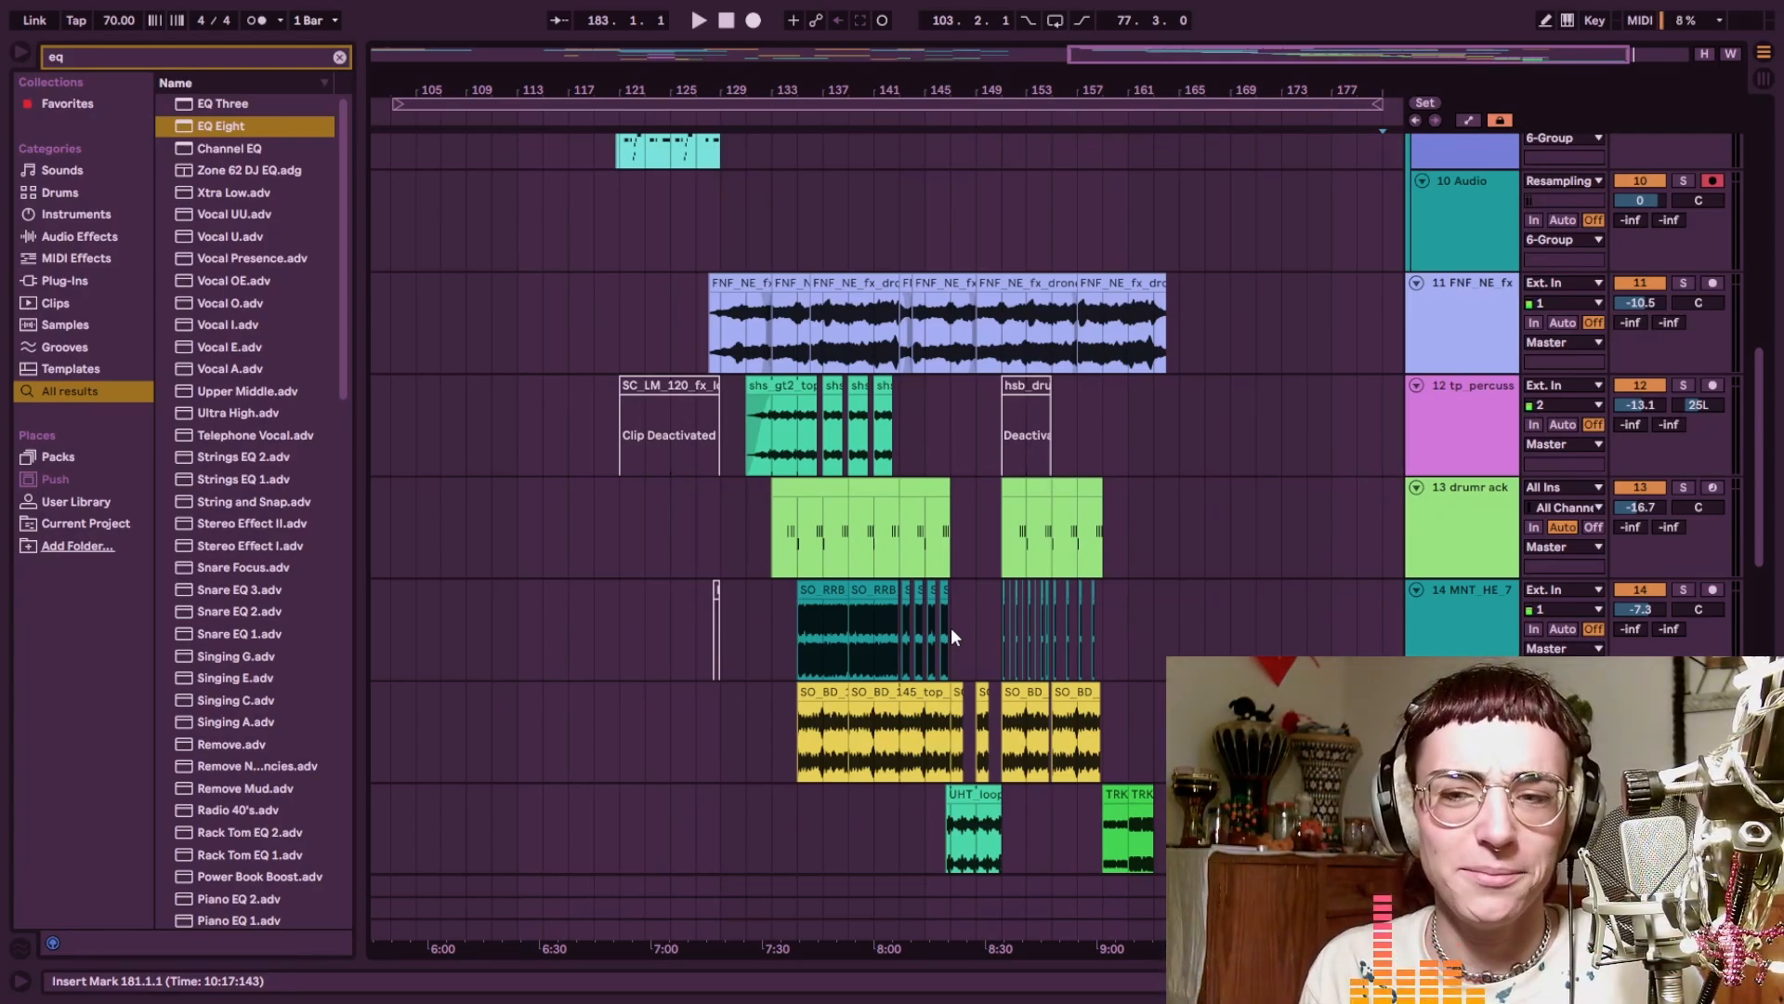
click(951, 627)
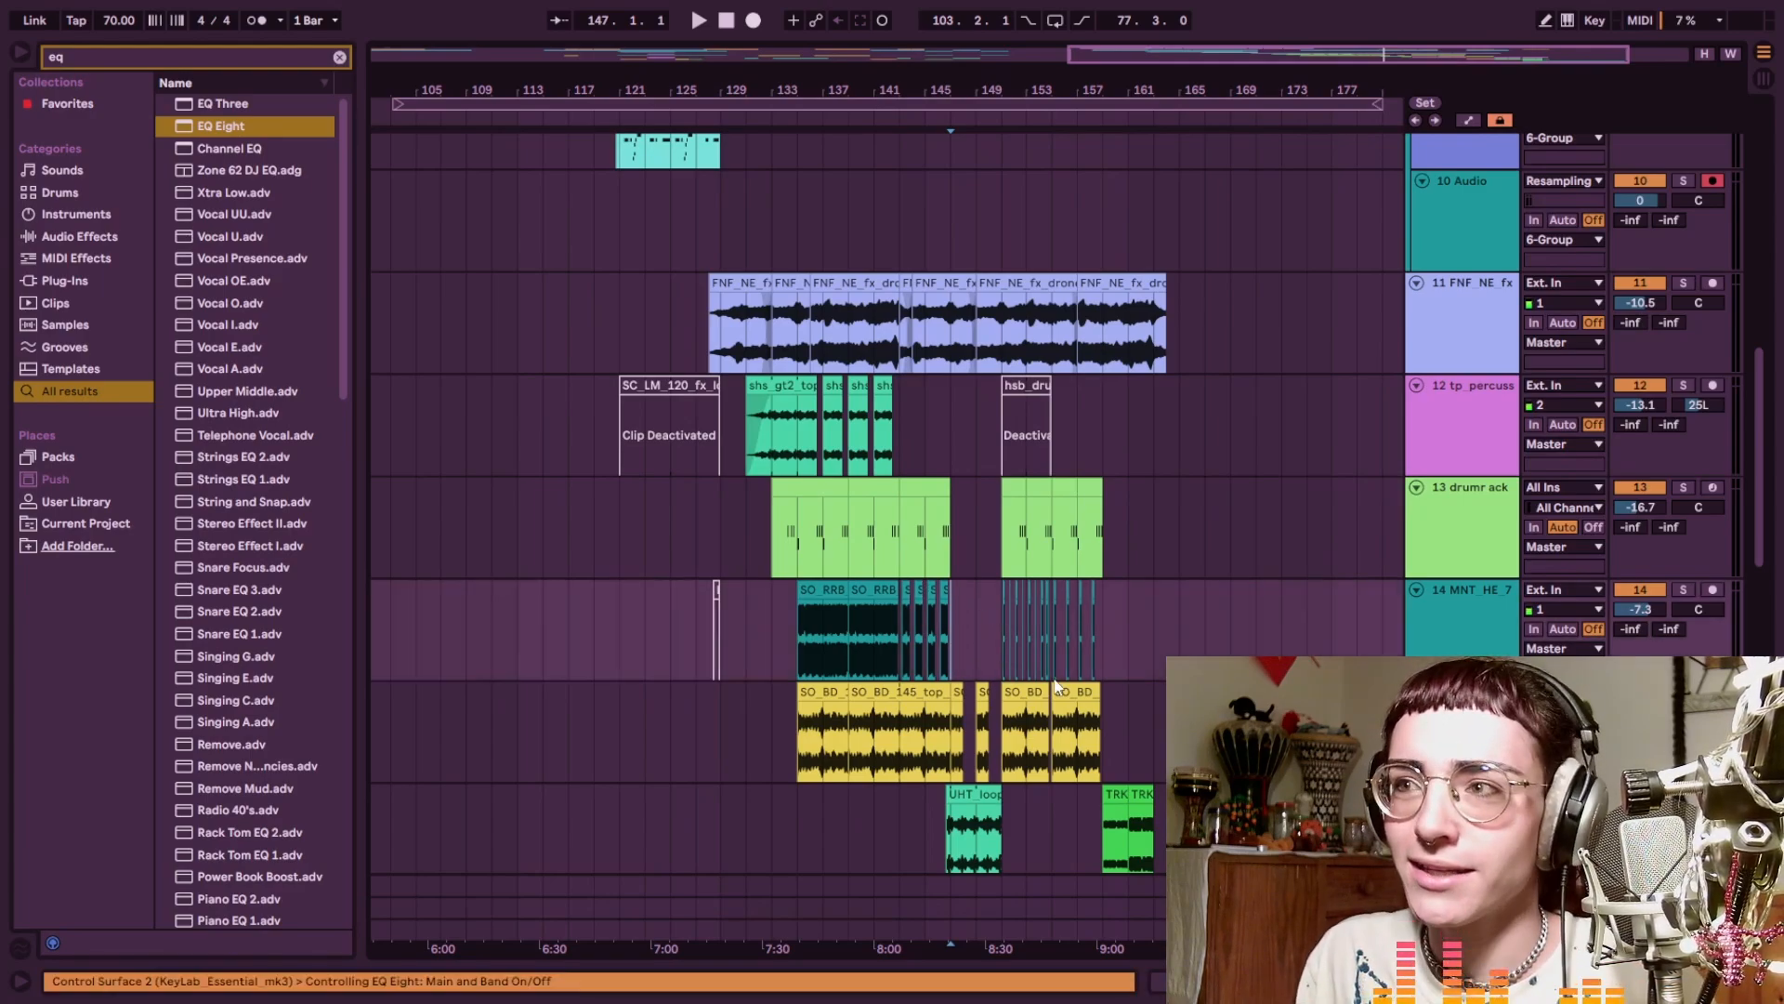
click(1000, 651)
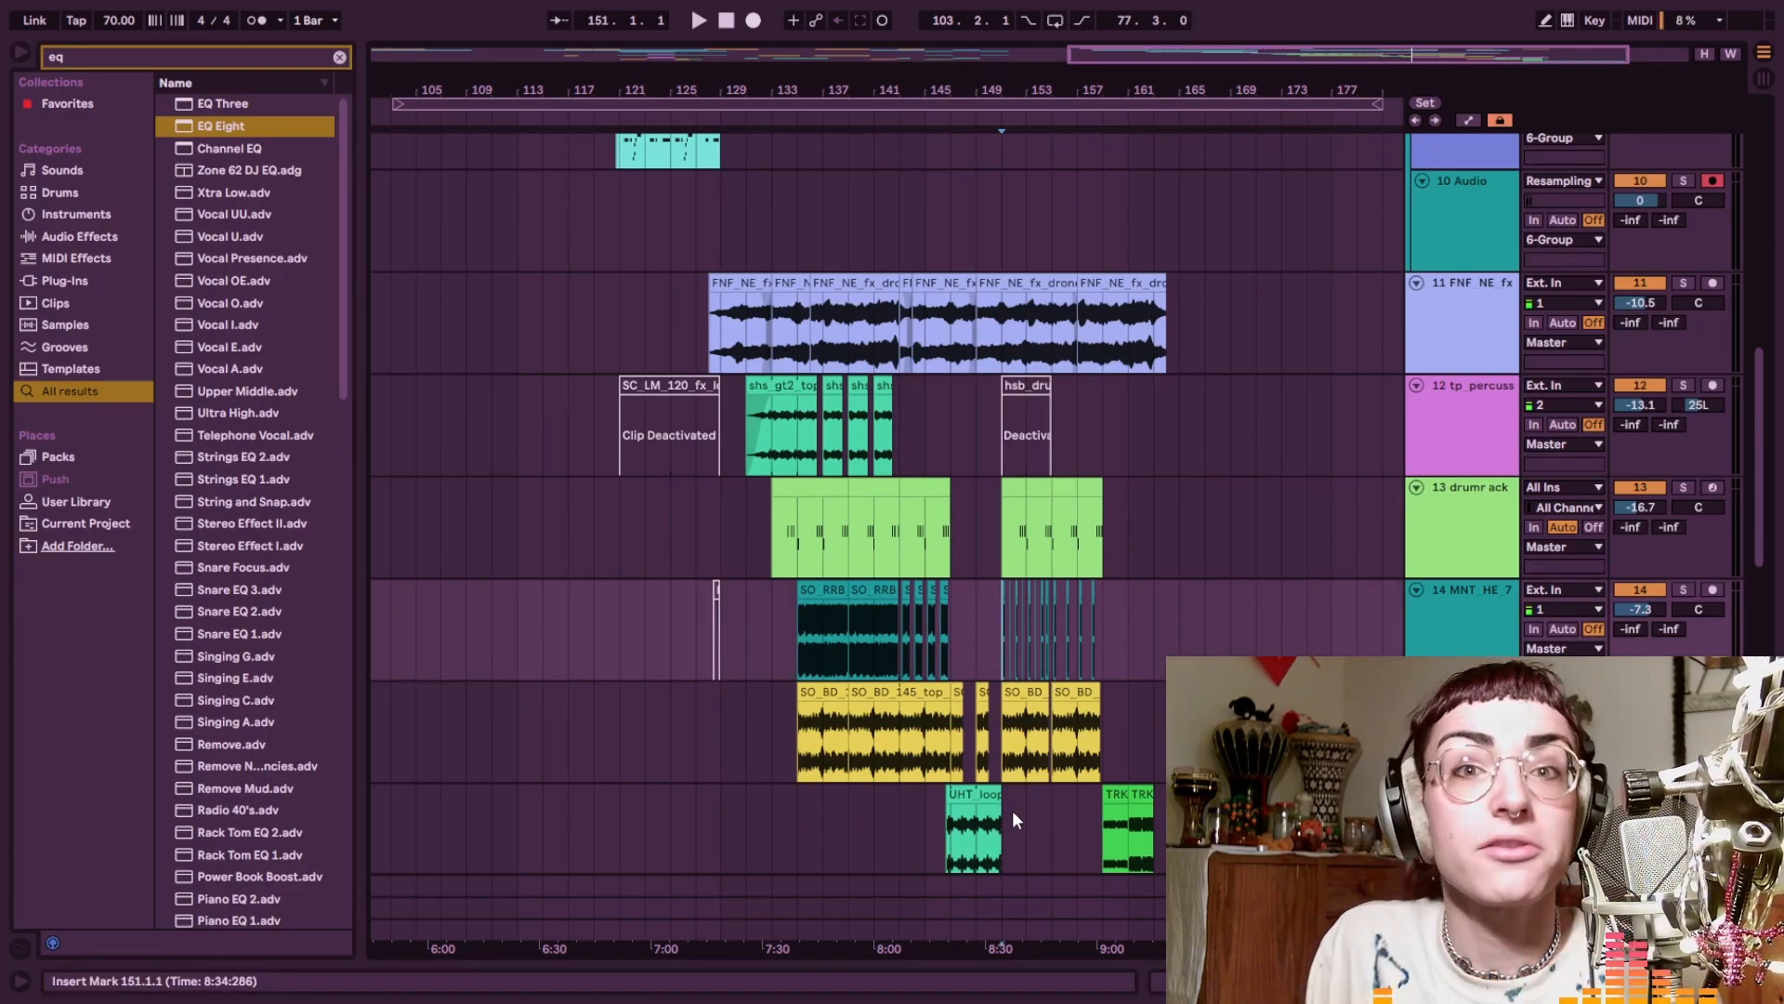
scroll(1011, 783, down, 10)
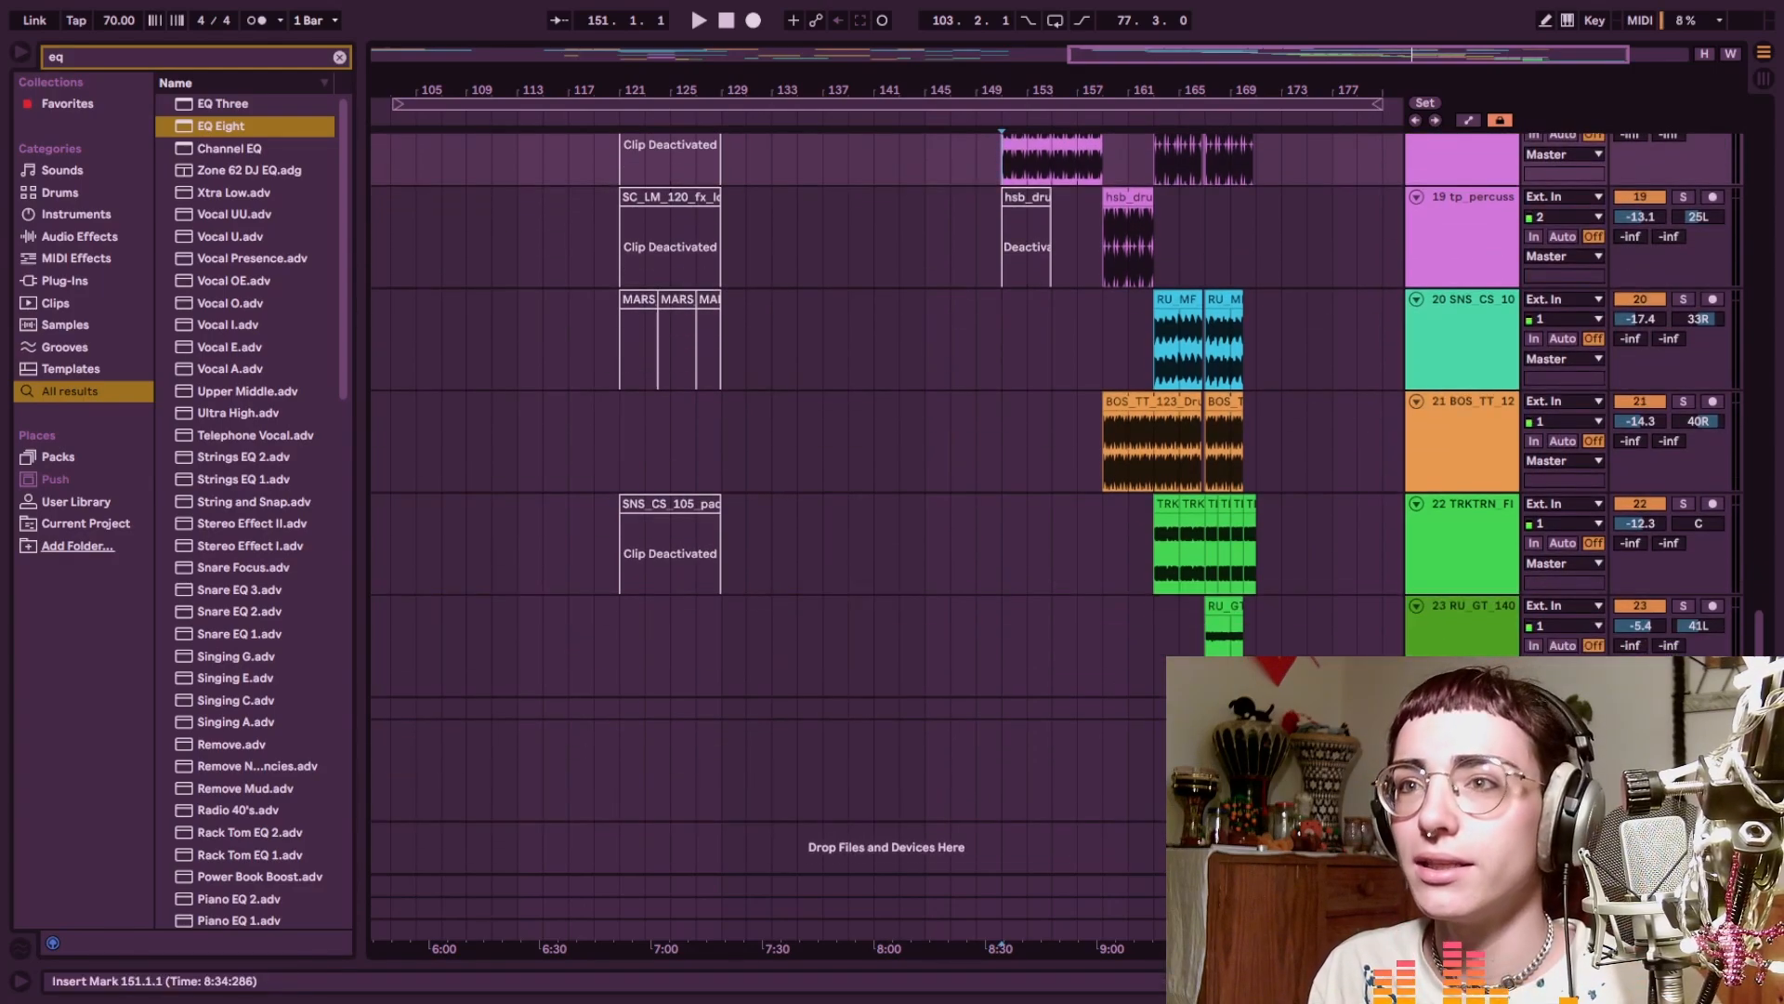
scroll(1011, 784, up, 12)
scroll(887, 502, up, 6)
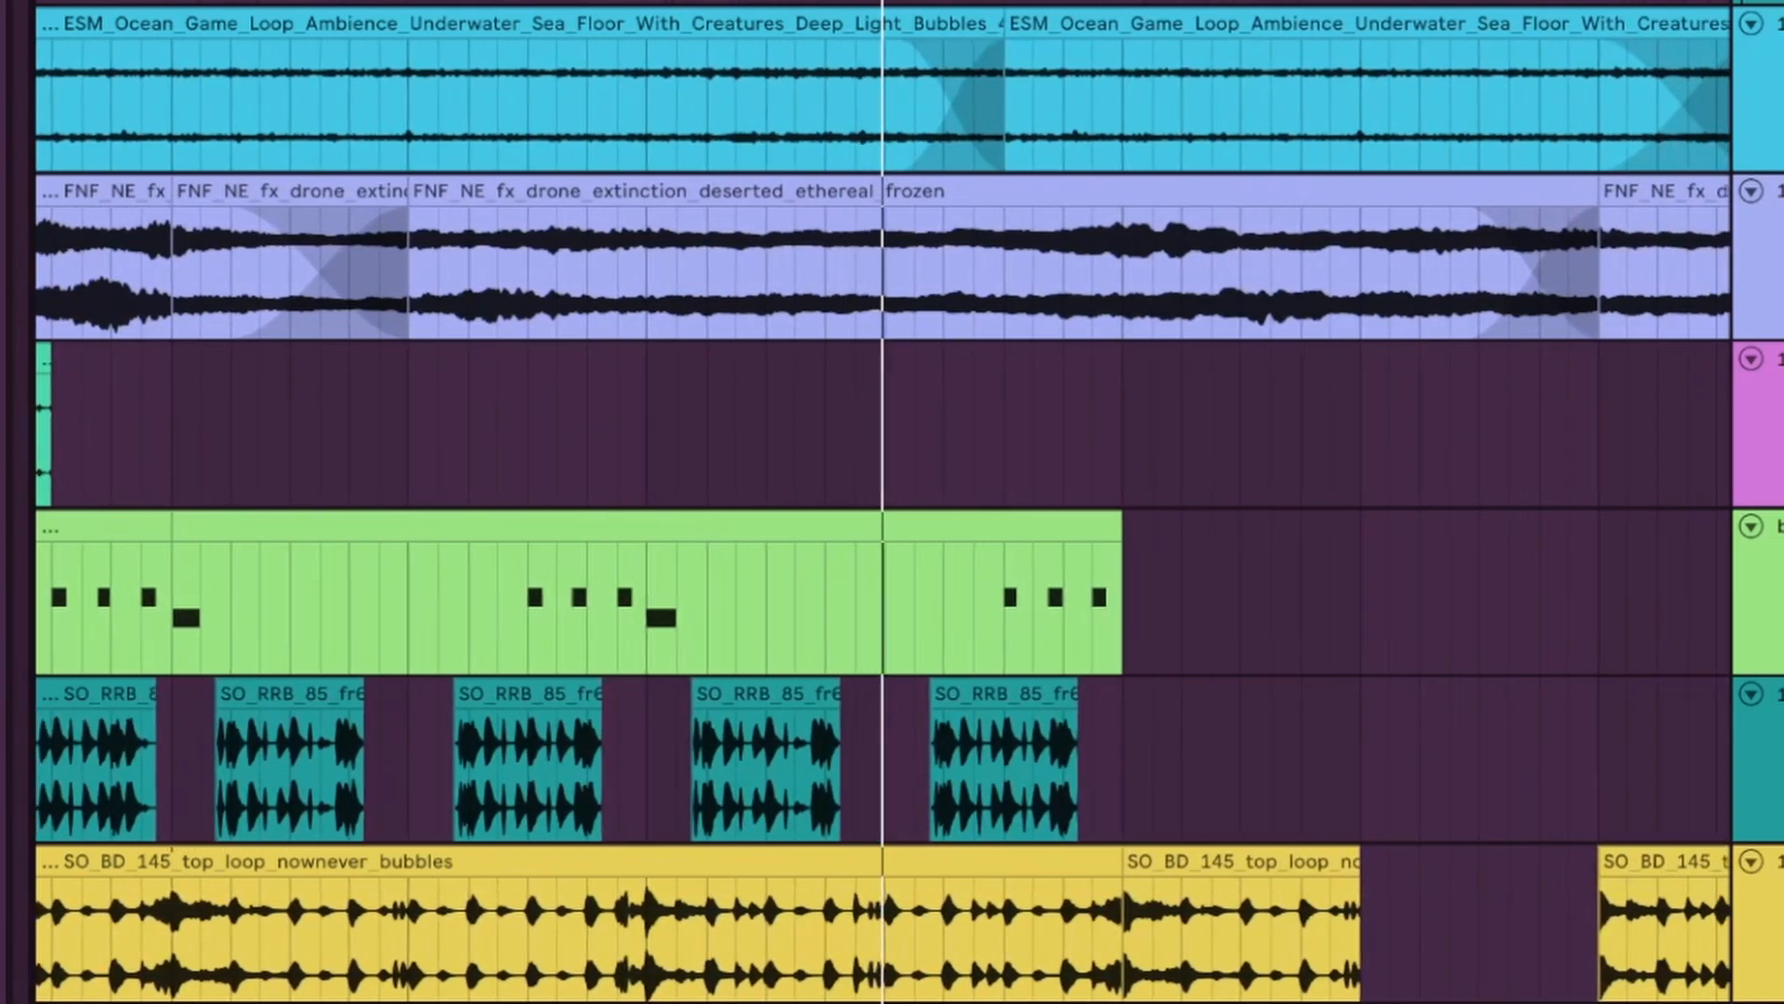
Follow playback from the SO_BD_145 top loop into the fishing boat trap kit, fish bass and fish drum top loops
key(h)
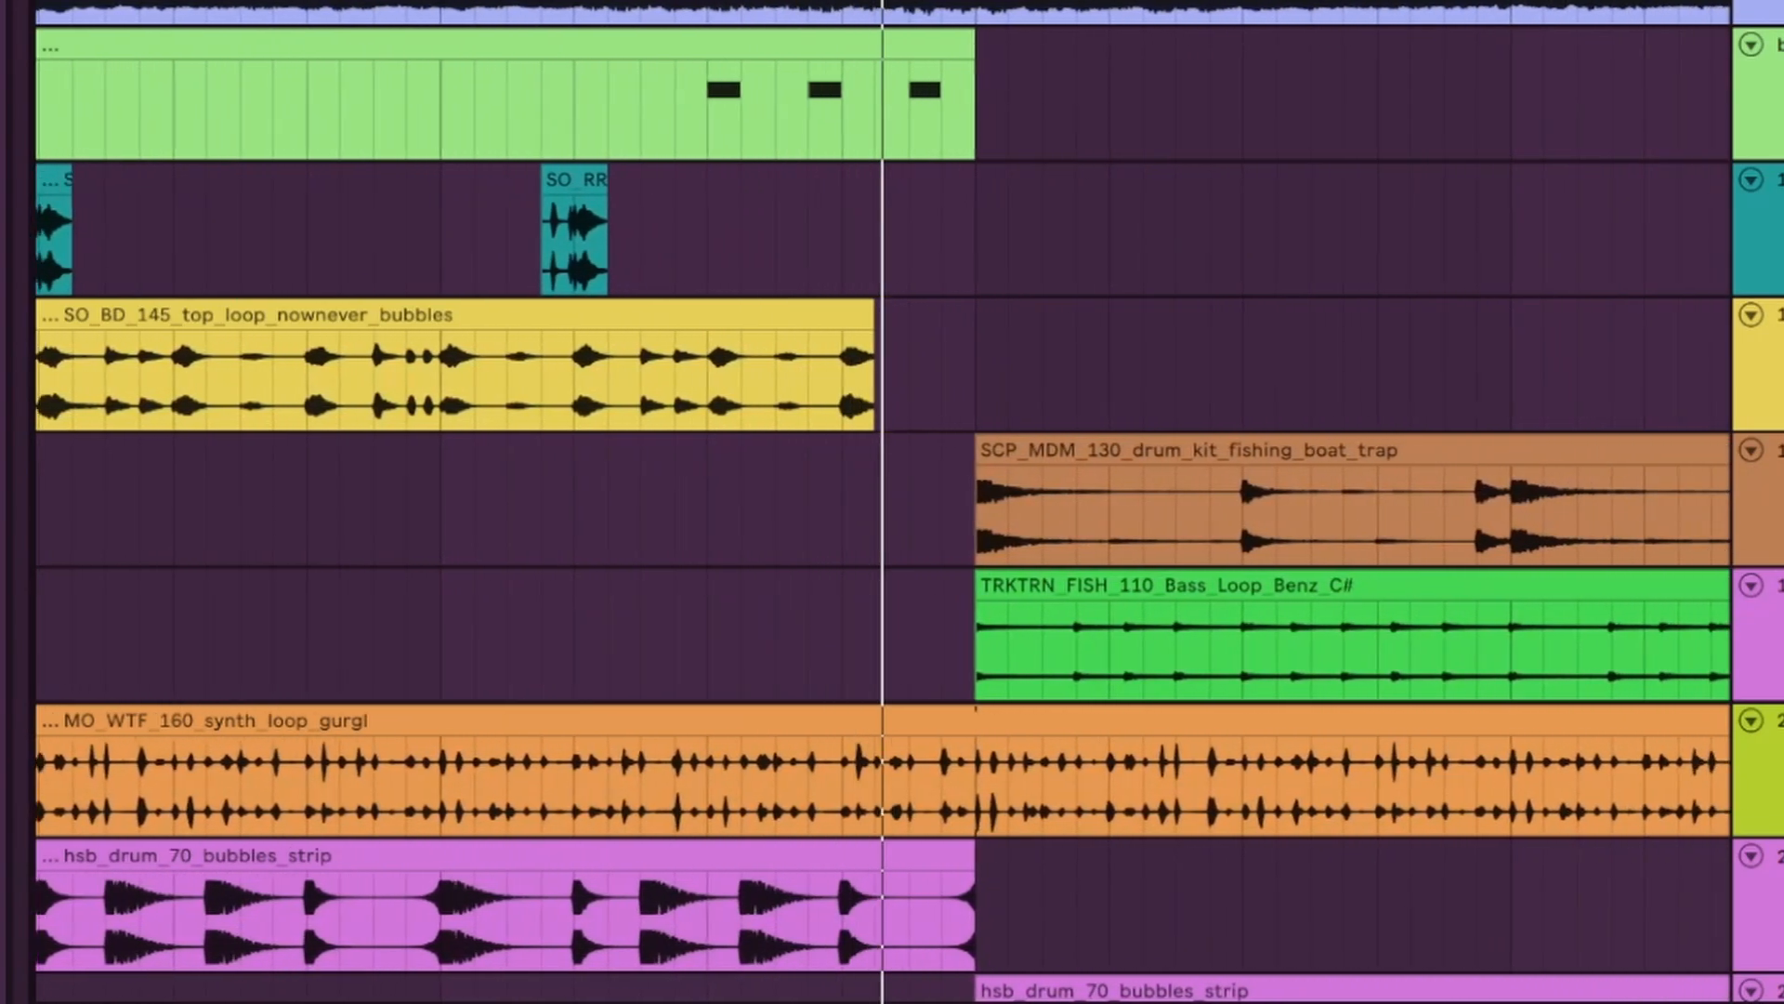
scroll(882, 501, down, 5)
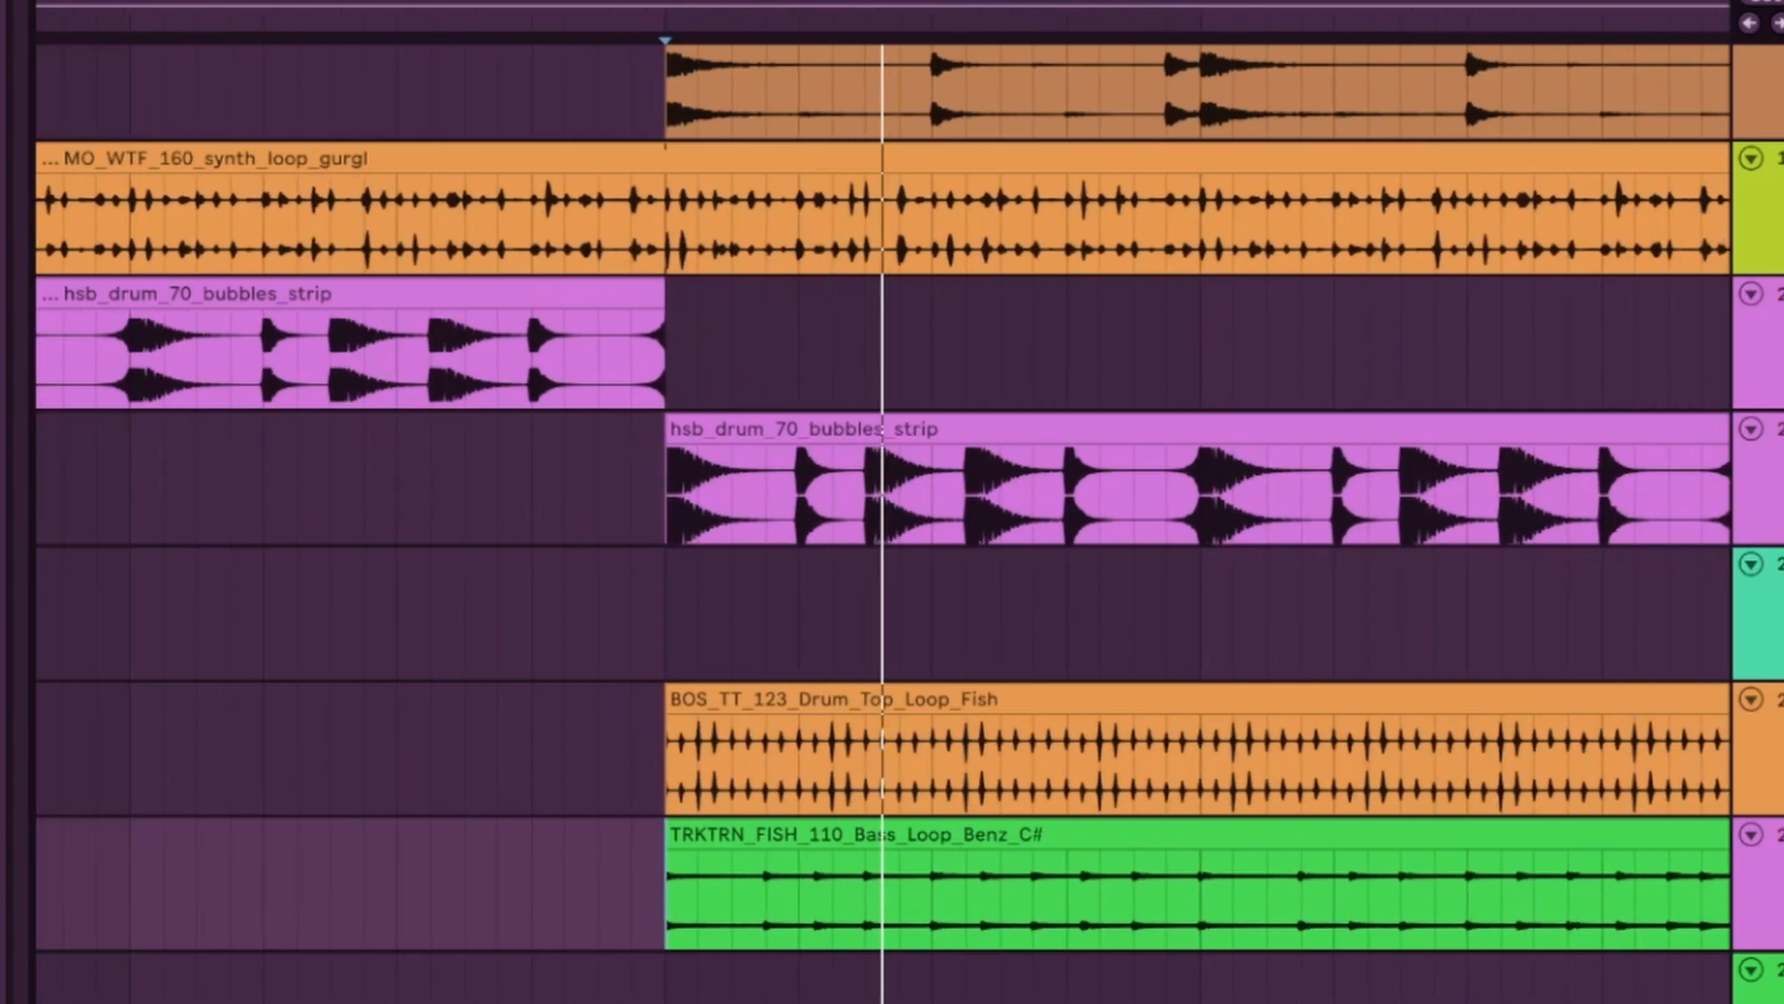